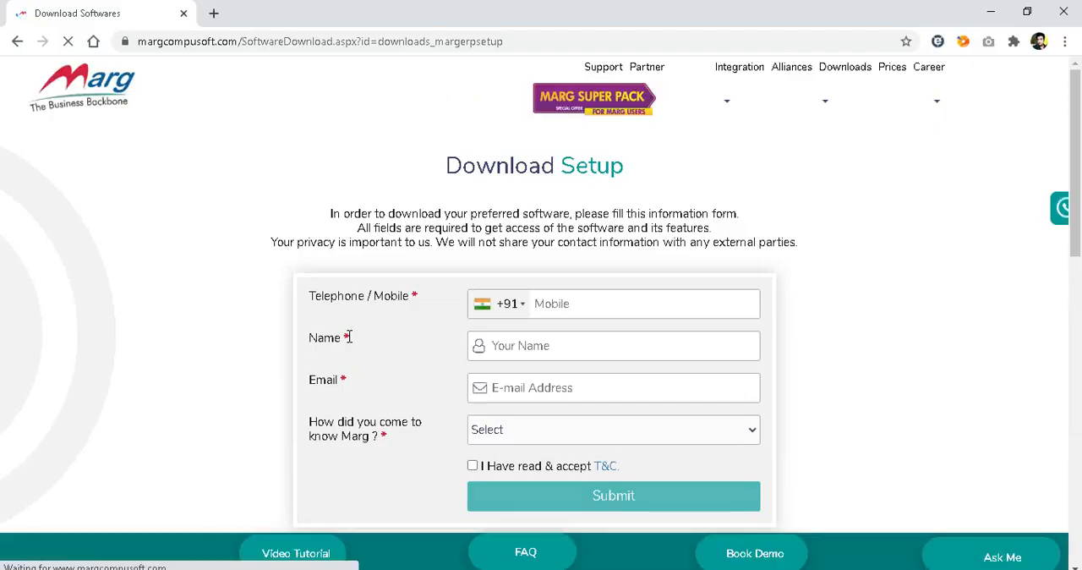
Fill in the download form with the customer's mobile number, full name and e-mail address.
drag(1079, 190, 1078, 67)
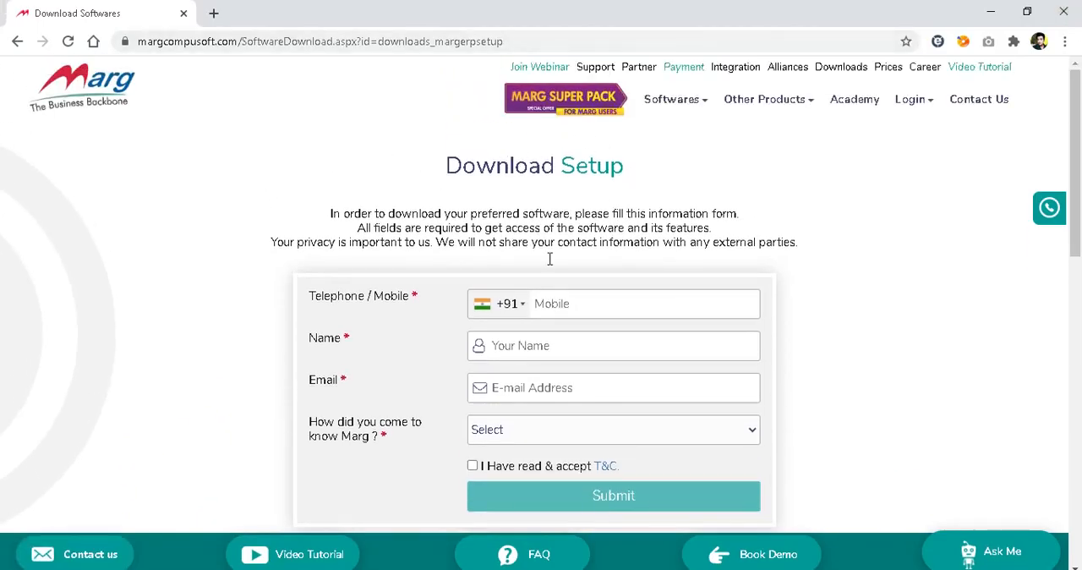
click(574, 301)
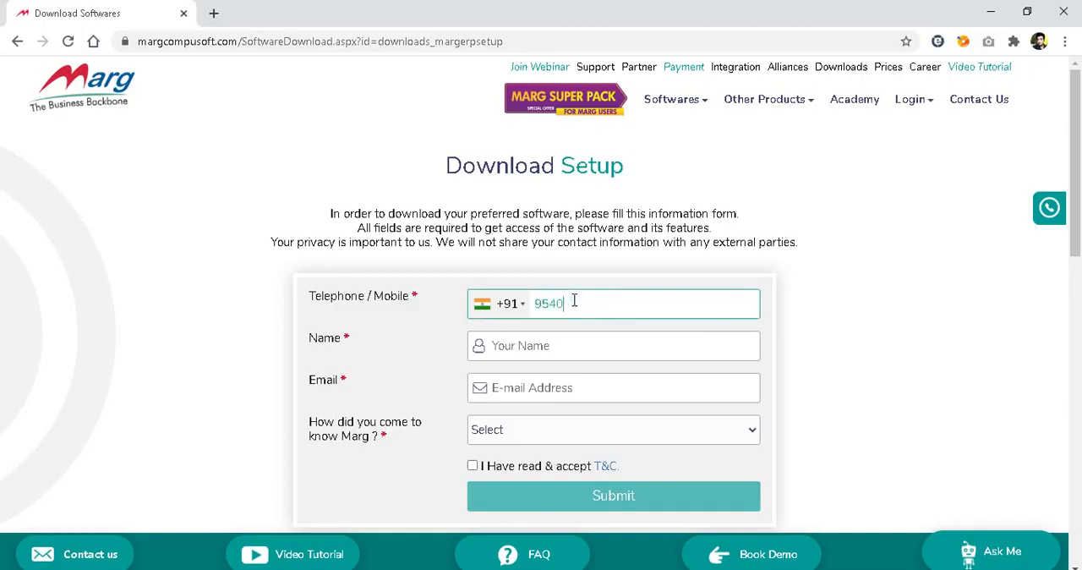
key(Tab)
key(Tab)
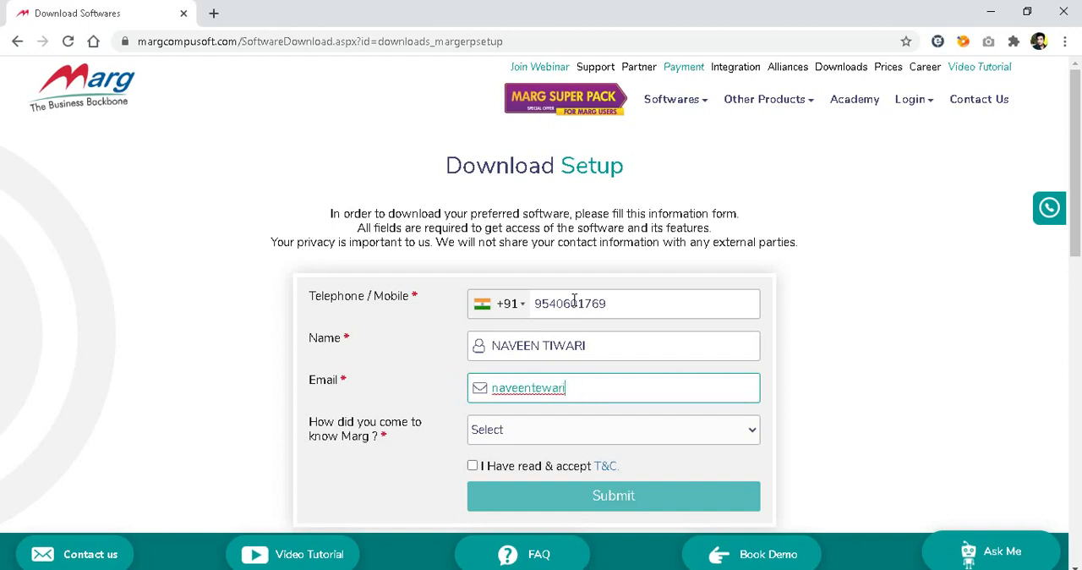
key(Tab)
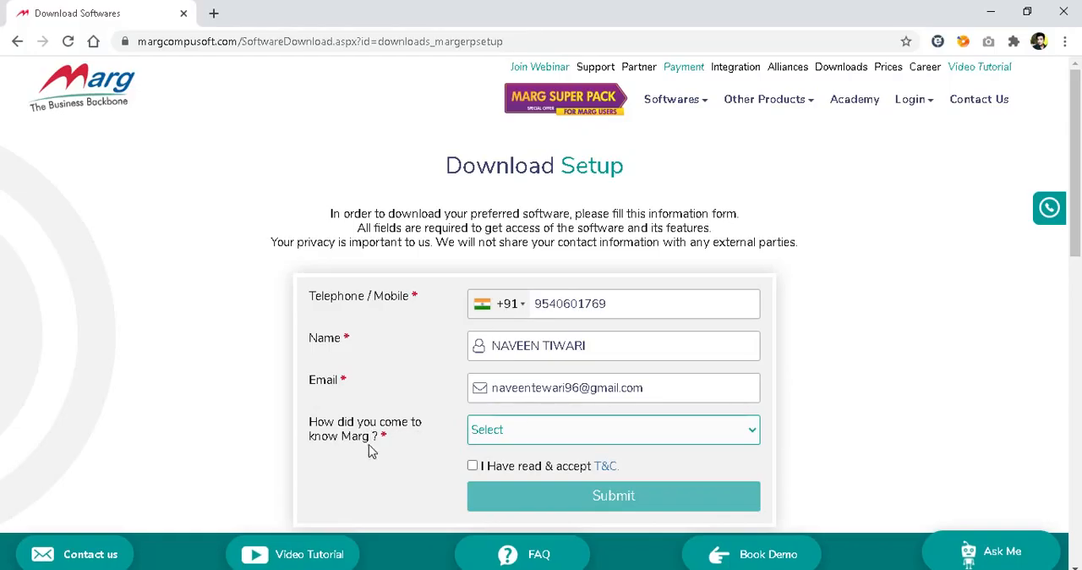
Answer how you came to know Marg with "I am an existing user".
click(557, 435)
key(Down)
key(Down)
key(Down)
key(Down)
key(Down)
key(Down)
key(Up)
key(Up)
key(Up)
key(Up)
key(Down)
key(Up)
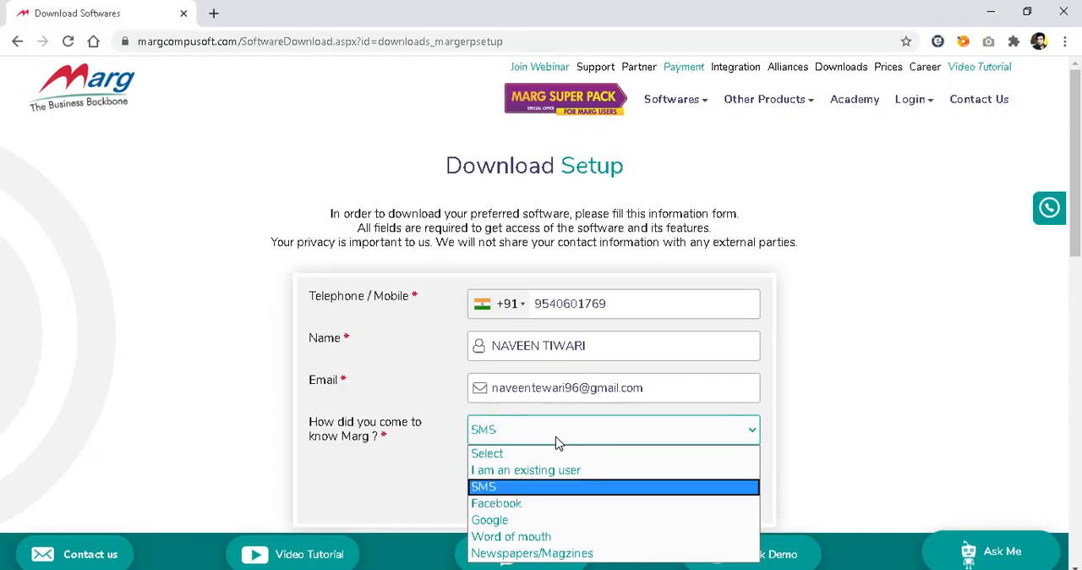
key(Up)
key(Down)
key(Down)
key(Down)
key(Down)
key(Down)
key(Up)
key(Up)
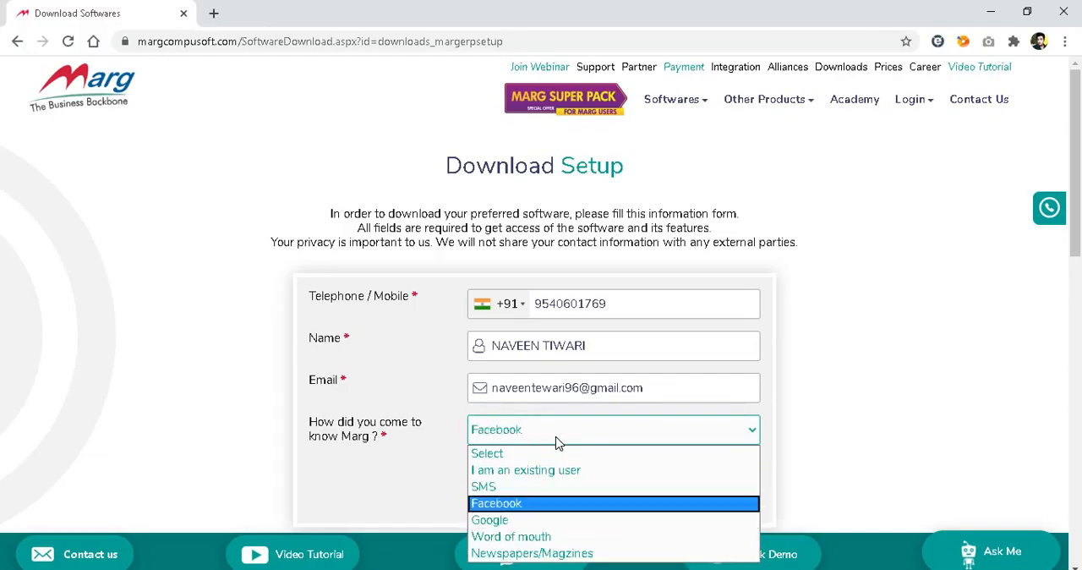
key(Up)
key(Up)
key(Up)
key(Down)
key(Down)
key(Down)
key(Down)
key(Up)
key(Up)
key(Down)
key(Up)
key(Up)
key(Up)
key(Return)
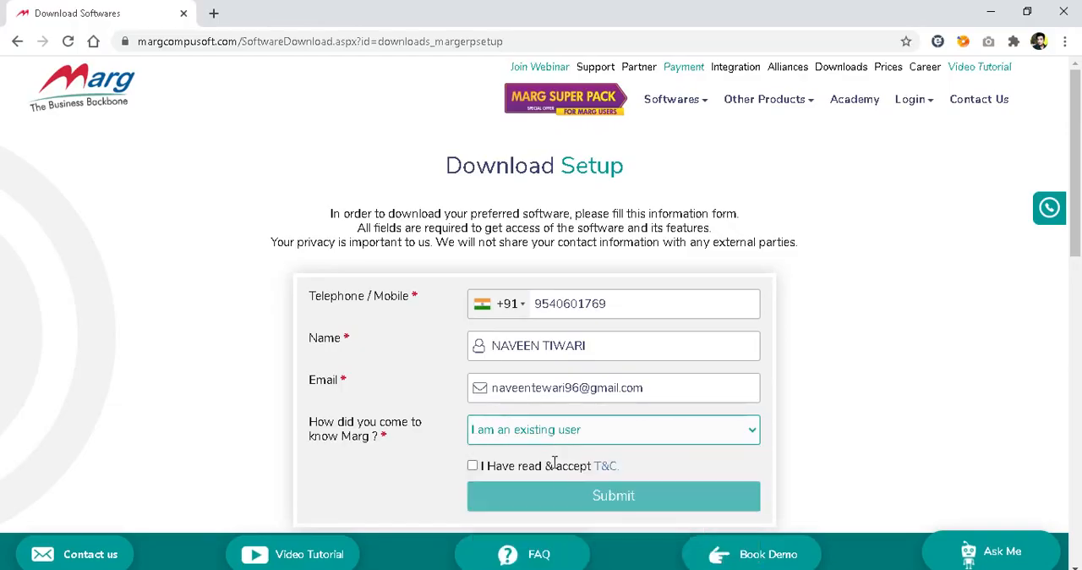
Accept the terms and conditions and submit the form to download the Marg ERP setup archive.
click(474, 469)
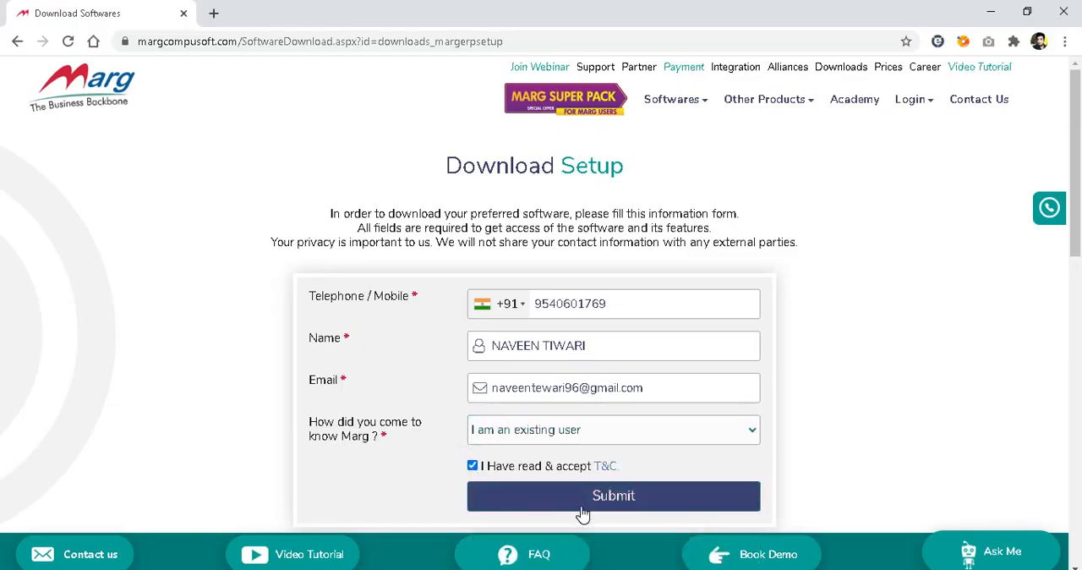
click(581, 510)
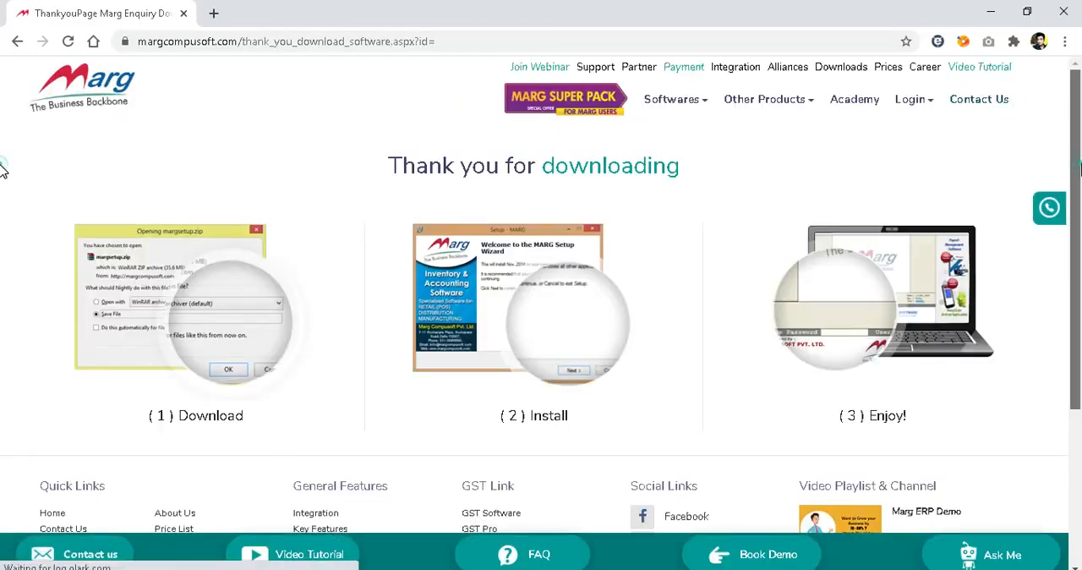
scroll(3, 195, down, 1)
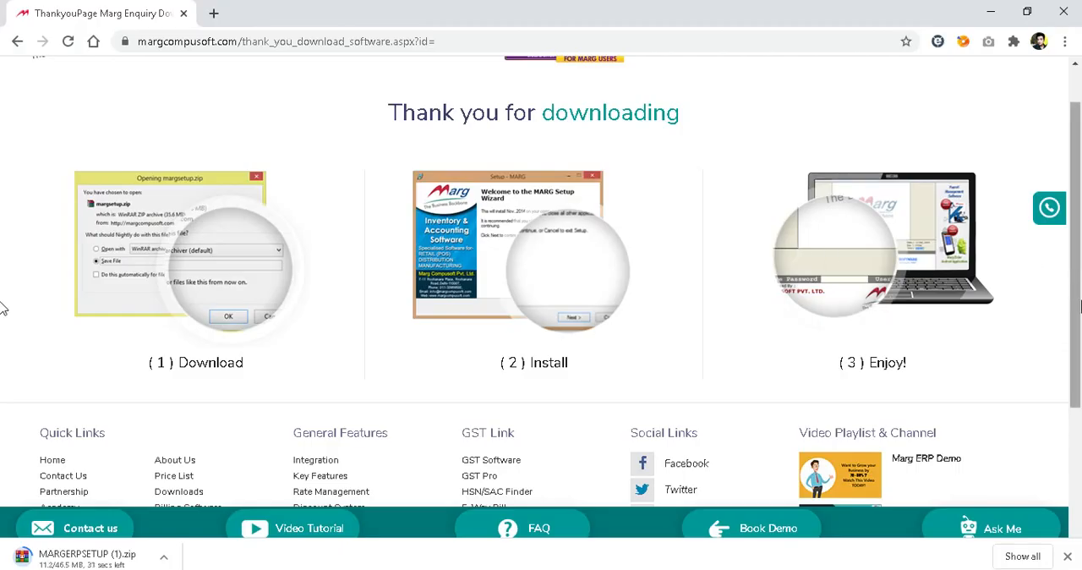
scroll(2, 279, up, 1)
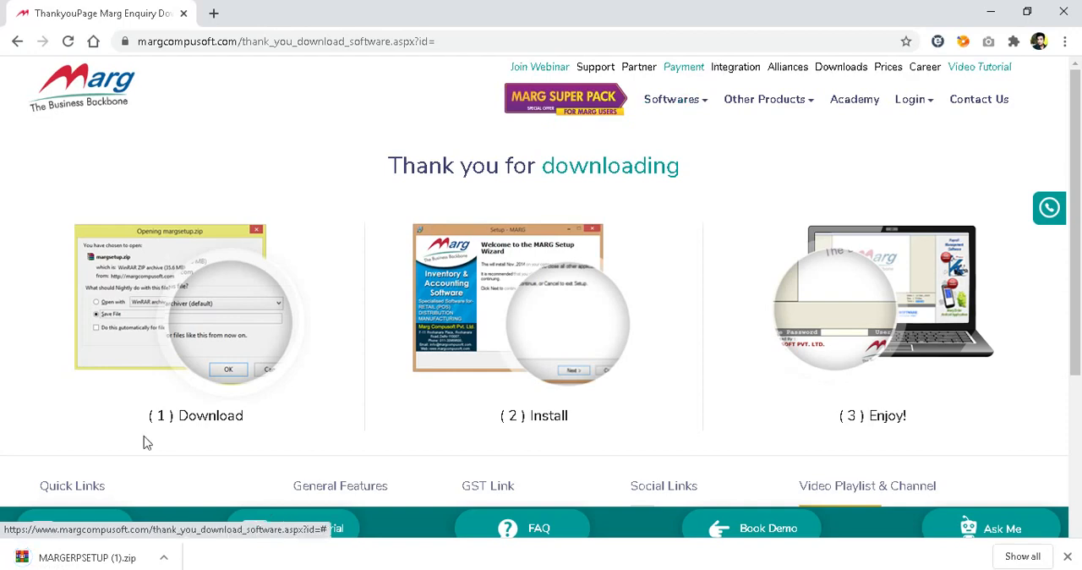
Show the downloaded MARGERPSETUP (1).zip in its folder and extract it to Local Disk (F:).
click(162, 559)
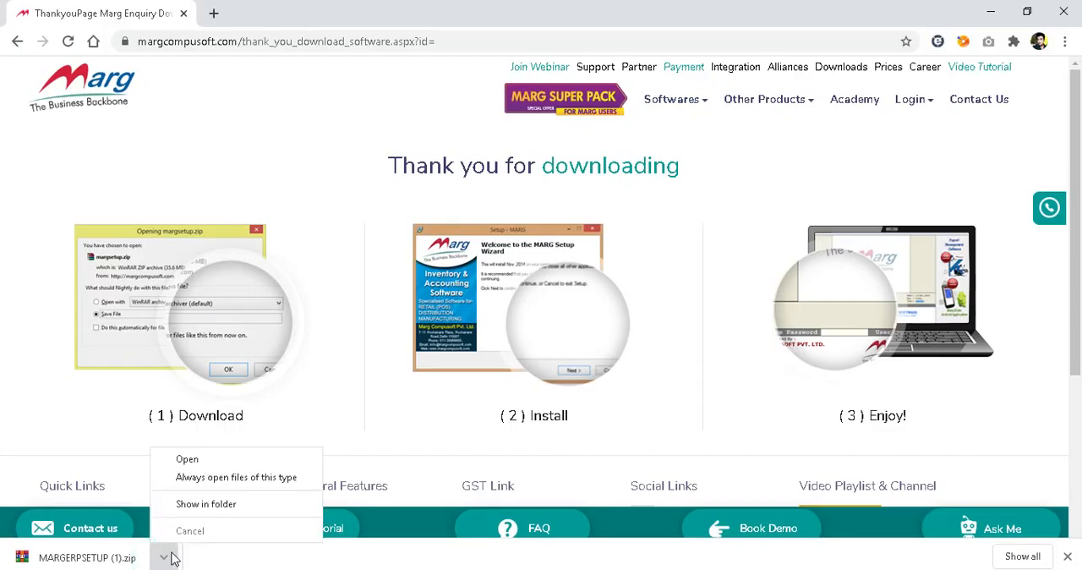
click(220, 503)
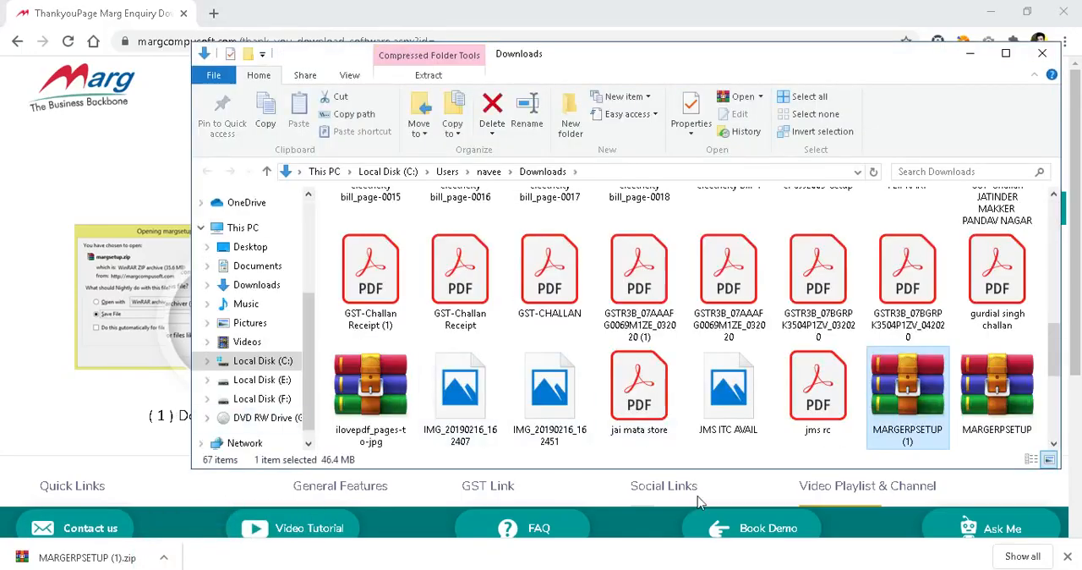
right_click(901, 418)
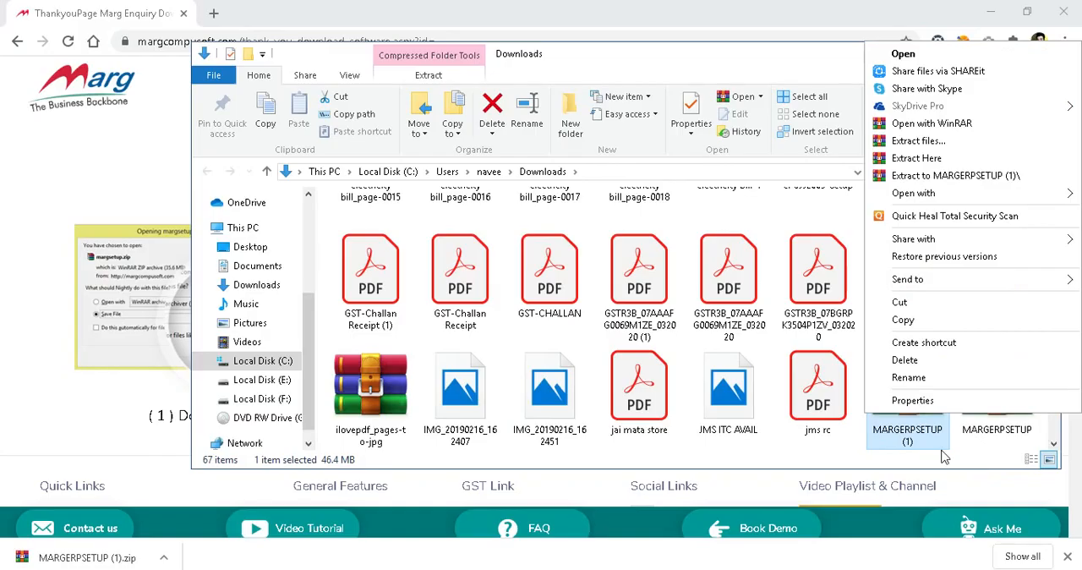
click(926, 142)
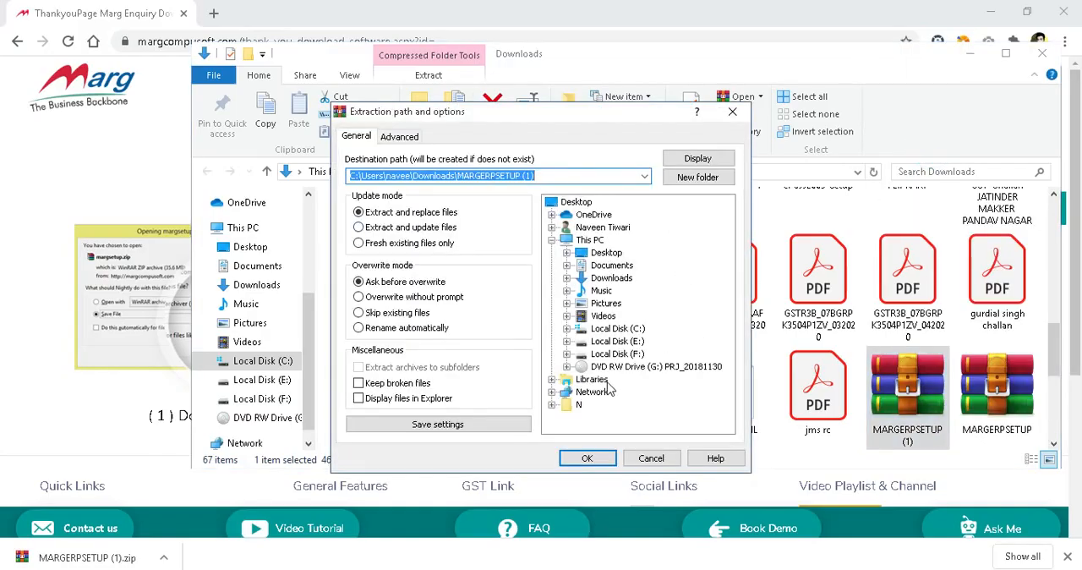
click(607, 355)
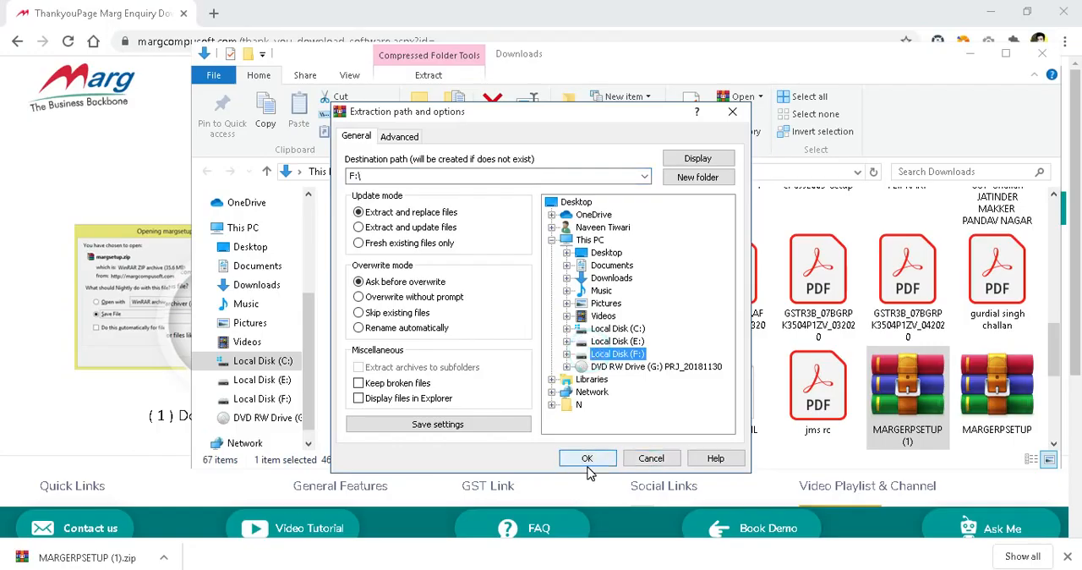
click(583, 460)
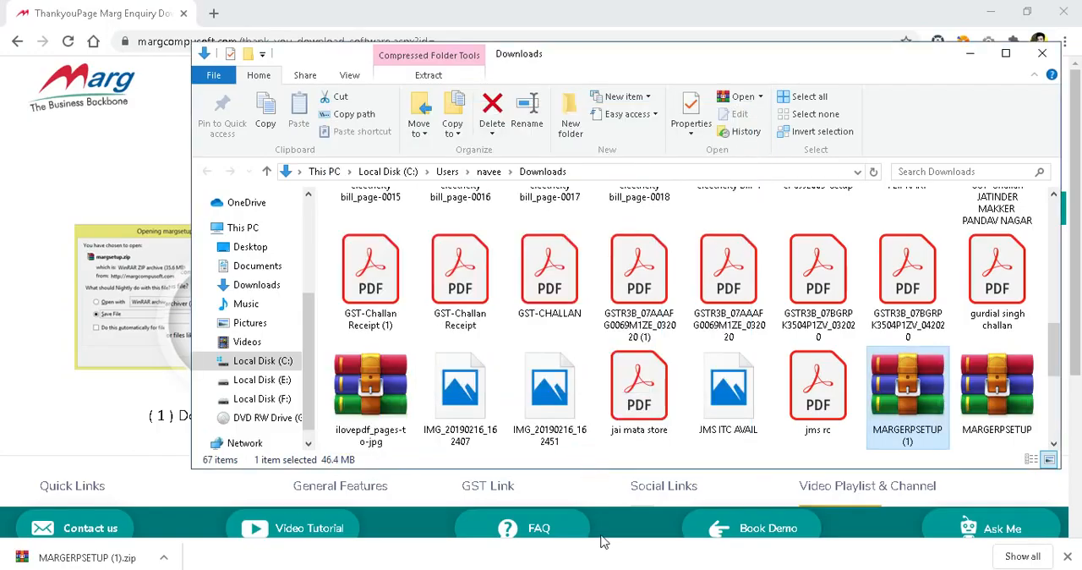
Switch to File Explorer's Local Disk (F:) and run the extracted MARGERPSETUP application.
mouse_move(741, 554)
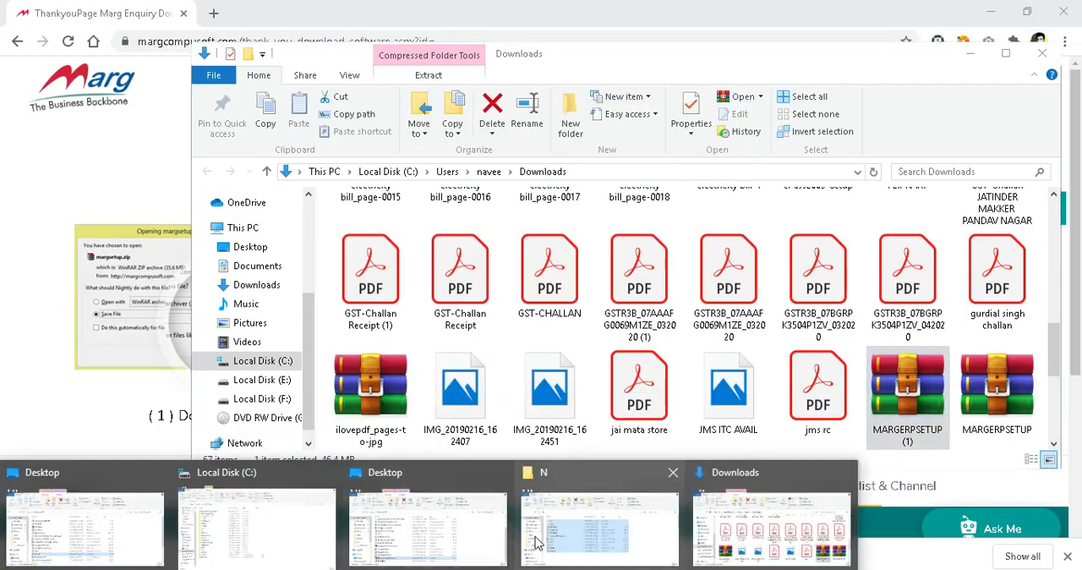
click(294, 514)
click(69, 487)
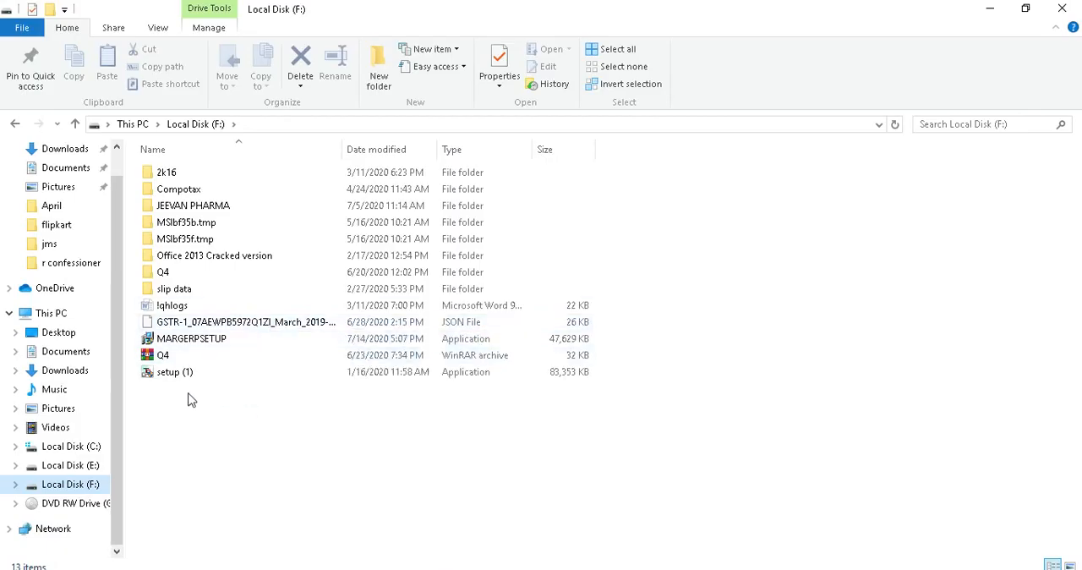
double_click(242, 340)
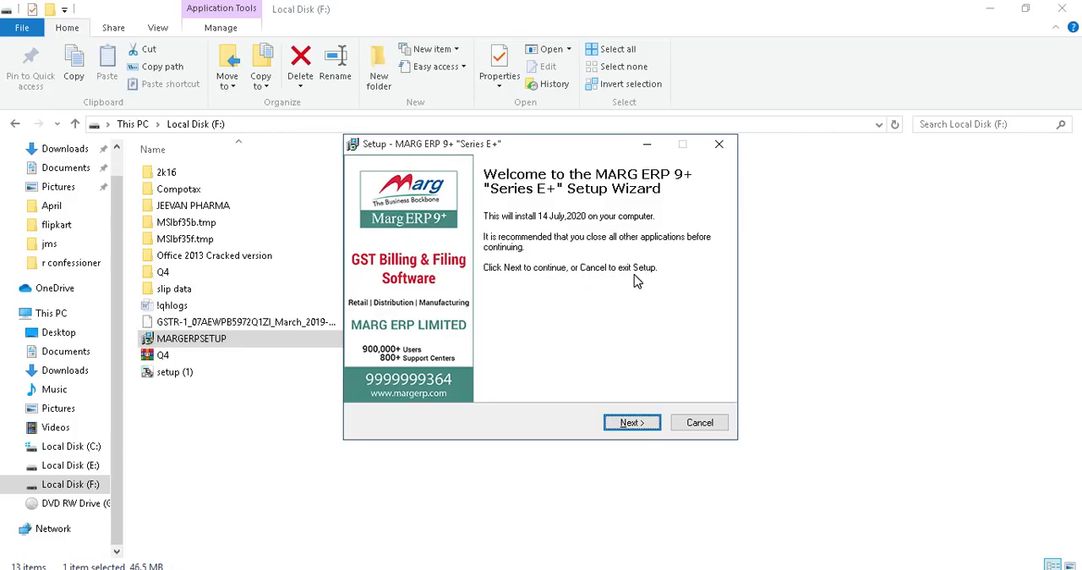
Continue past the setup wizard's welcome page and accept the license agreement after viewing its full text.
click(636, 424)
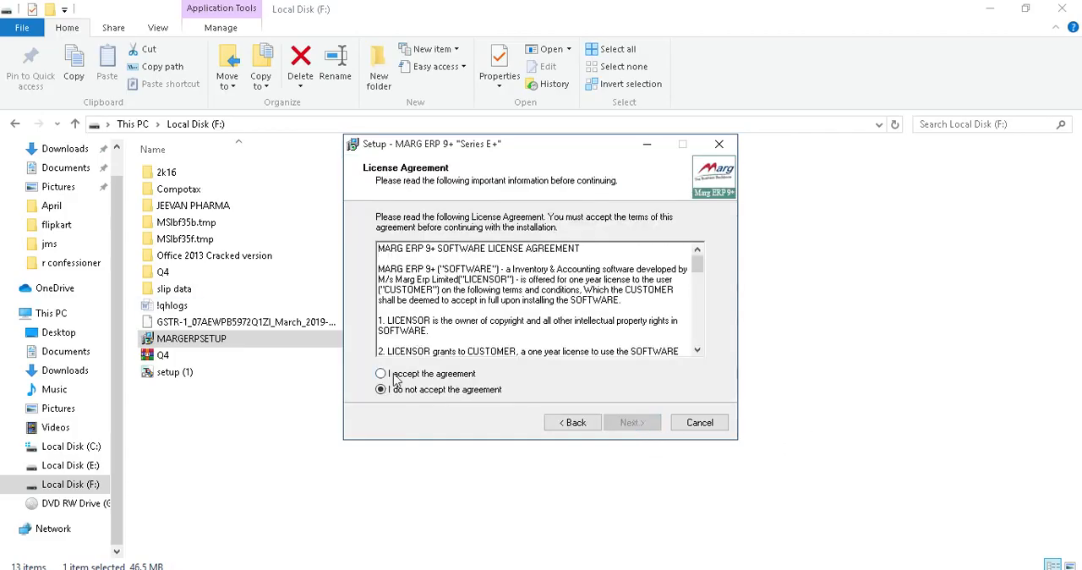
click(382, 374)
drag(696, 262, 706, 374)
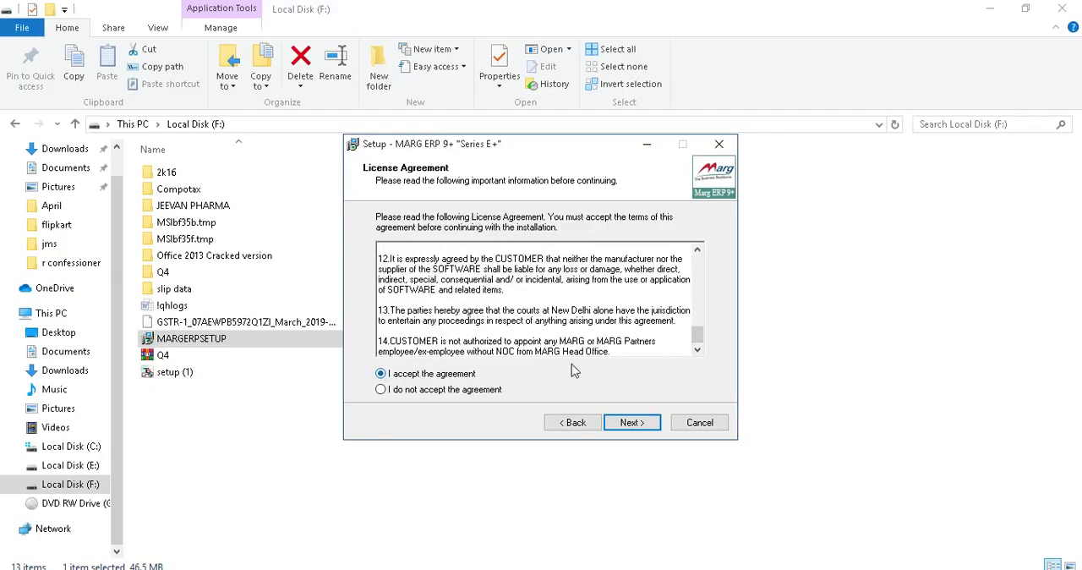
click(631, 421)
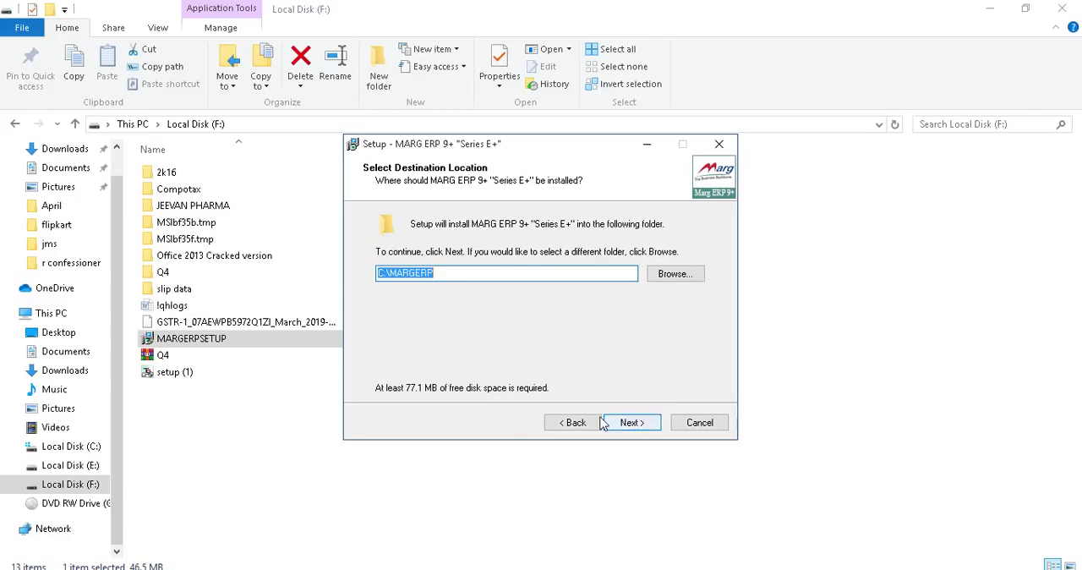
Set the installation destination to F:\MARGERP and continue.
click(676, 276)
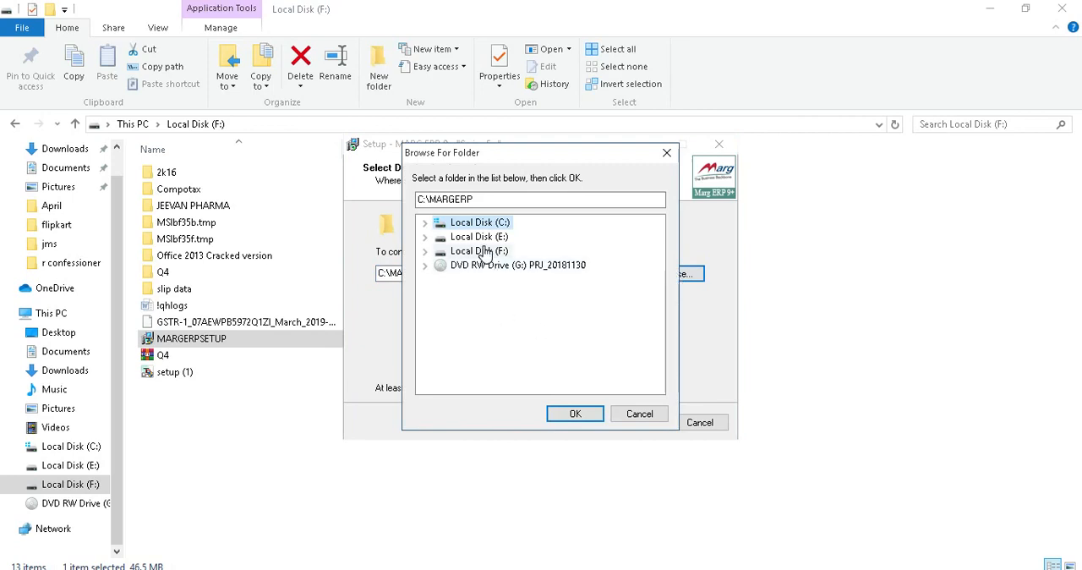
click(479, 251)
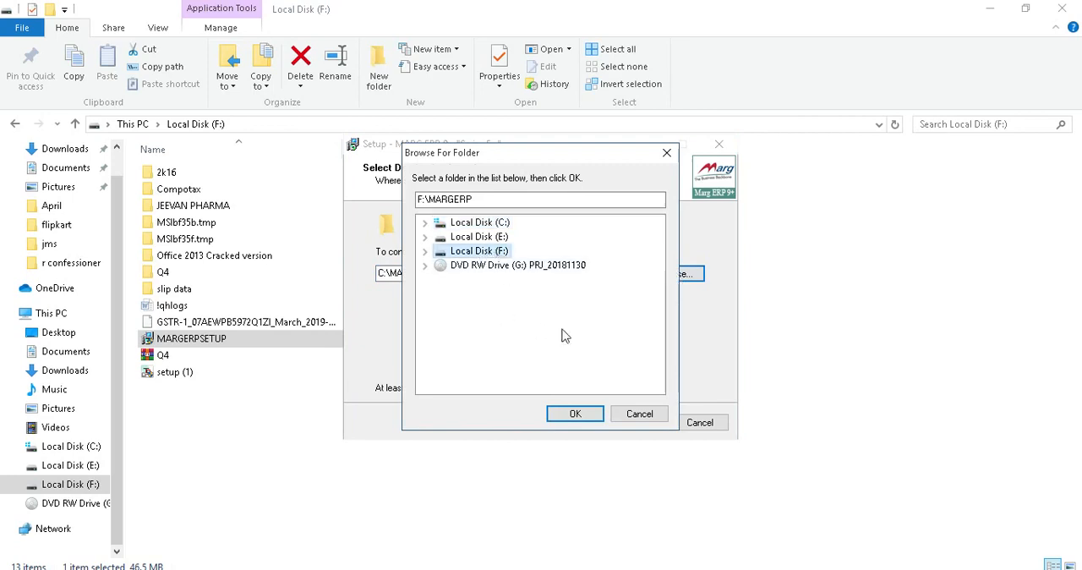
click(575, 413)
click(632, 423)
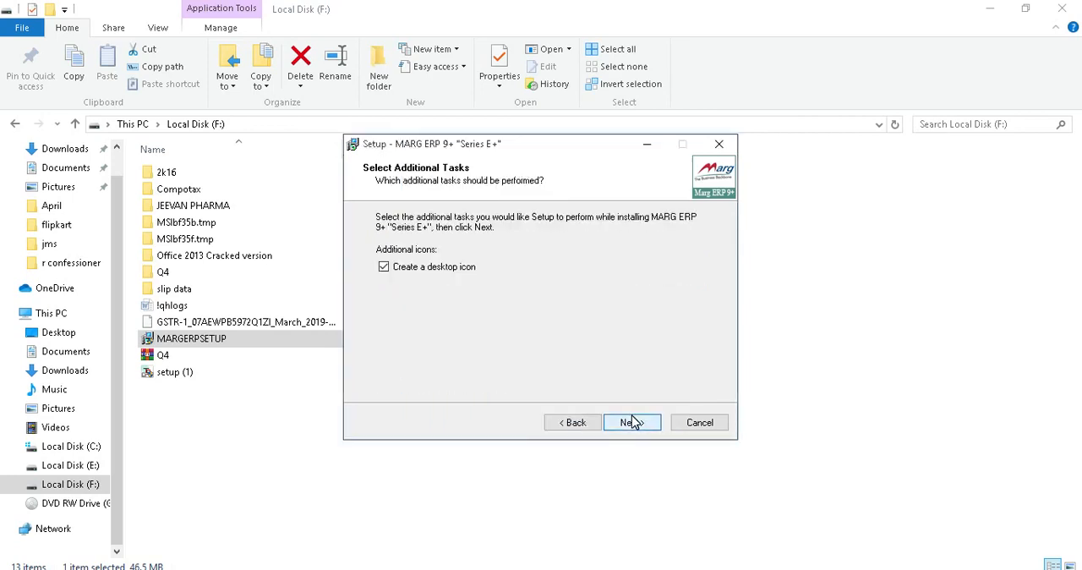
Install Marg ERP 9+ with a desktop icon and finish the setup with Launch MARG enabled.
click(632, 423)
click(632, 423)
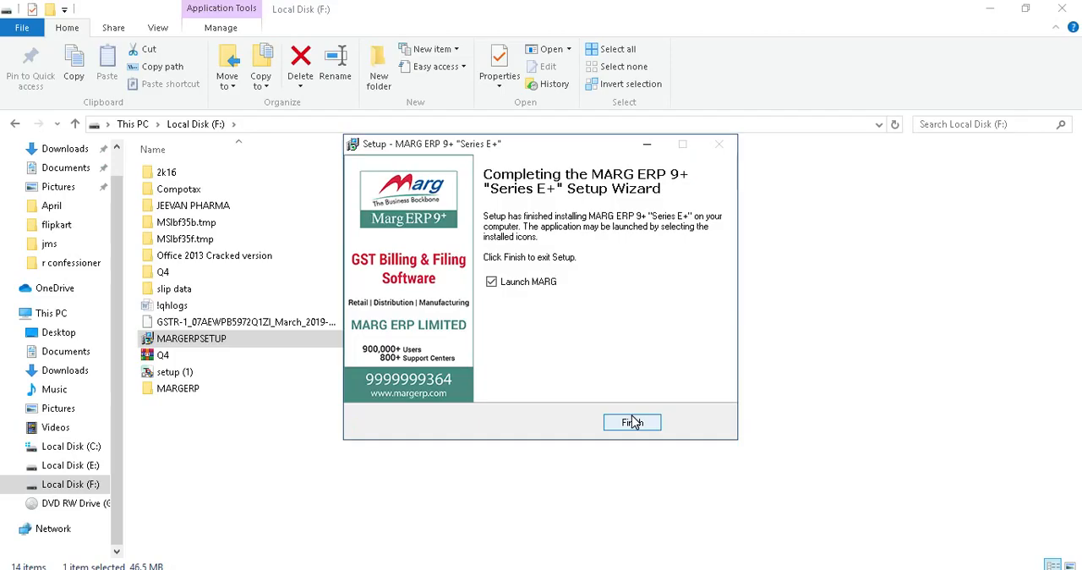
click(632, 422)
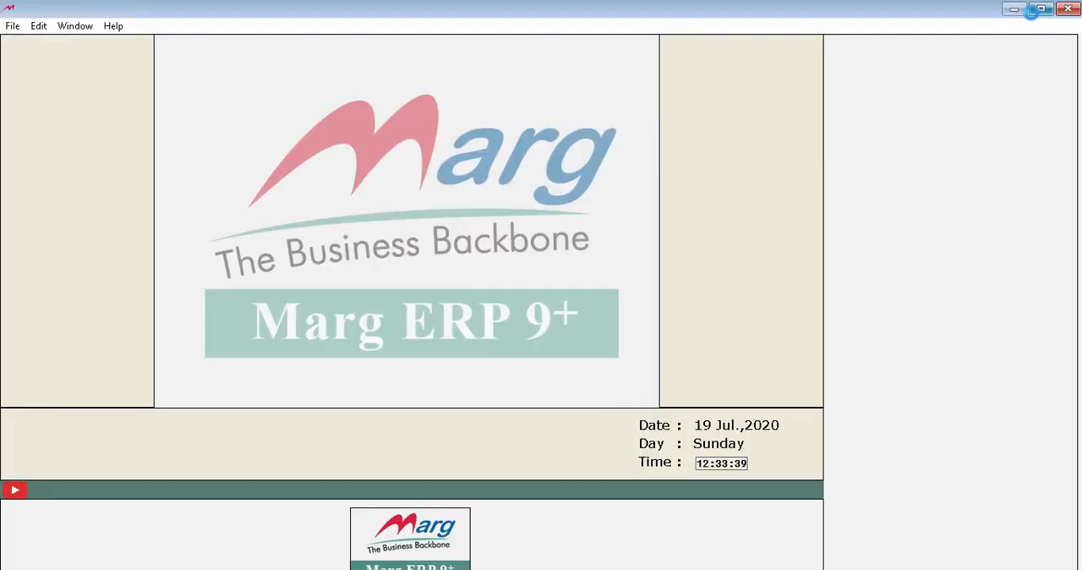
Minimize the Marg ERP window to get back to the Local Disk (F:) folder.
click(1023, 10)
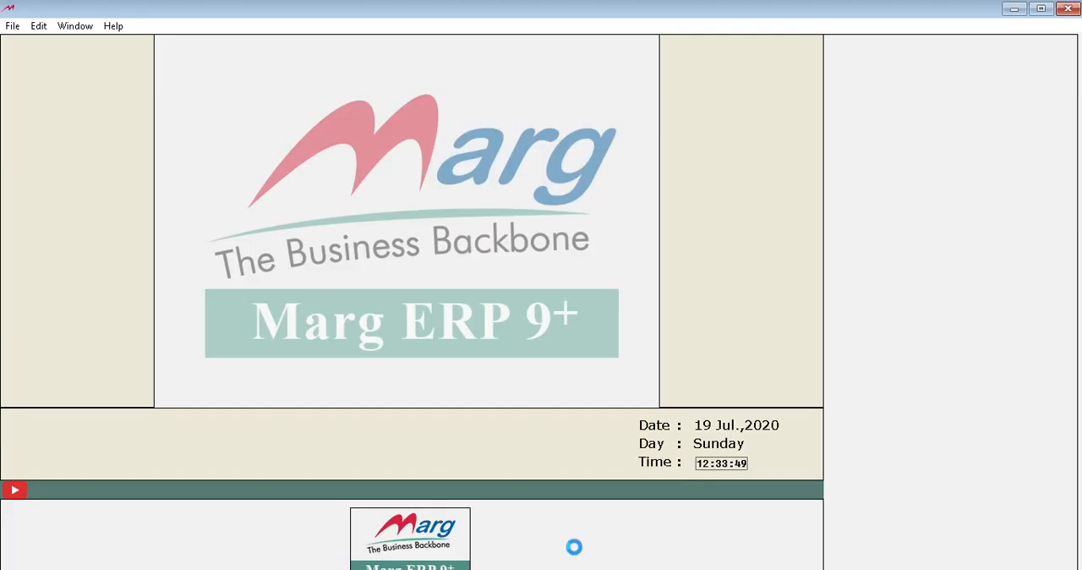
click(1014, 10)
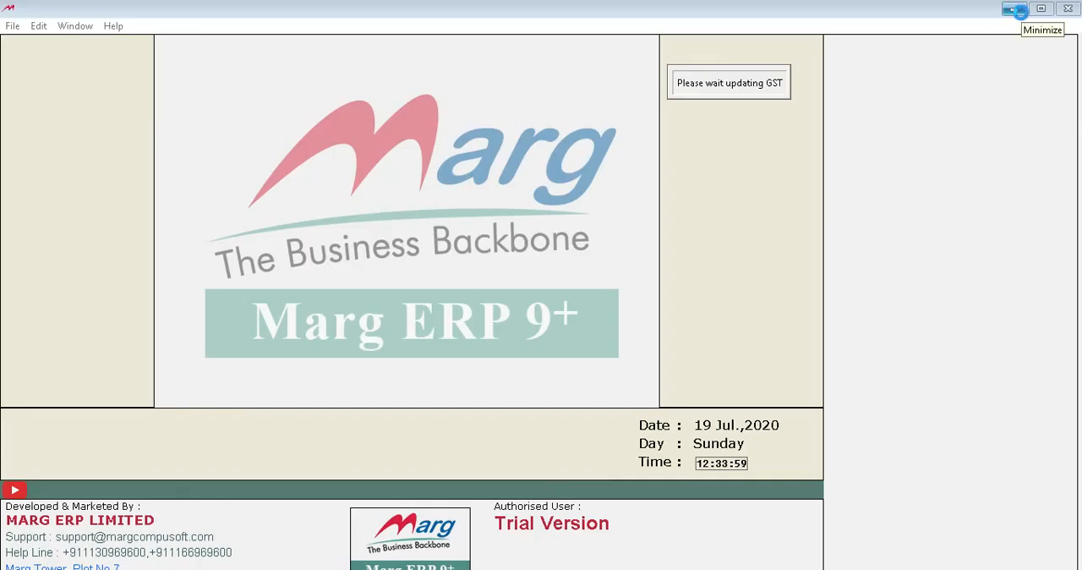
click(1018, 11)
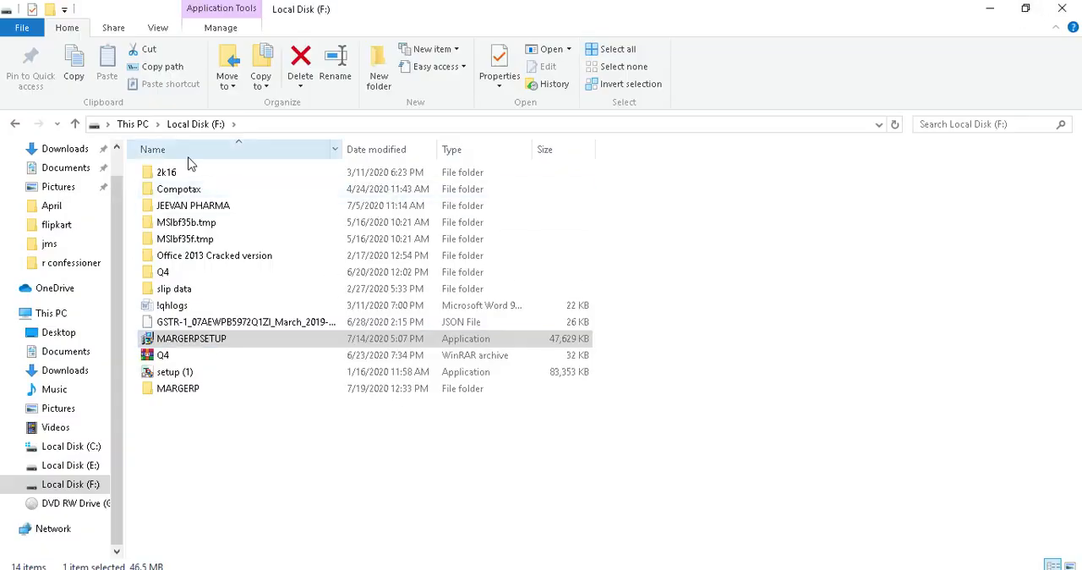
Examine the files and subfolders in the MARGERP installation folder, and return to the root of Local Disk (F:).
double_click(200, 390)
key(Down)
key(Down)
key(Down)
key(Down)
key(Down)
key(Down)
key(Down)
key(Down)
key(Down)
key(Down)
key(Down)
key(Down)
key(Down)
key(Down)
key(Down)
key(Down)
key(Down)
key(Down)
key(Down)
key(Down)
key(Down)
key(Down)
key(Down)
key(Down)
key(Down)
key(Down)
key(Down)
key(Down)
key(Down)
key(Down)
key(Down)
key(Down)
key(Down)
key(Down)
key(Down)
key(Down)
key(Down)
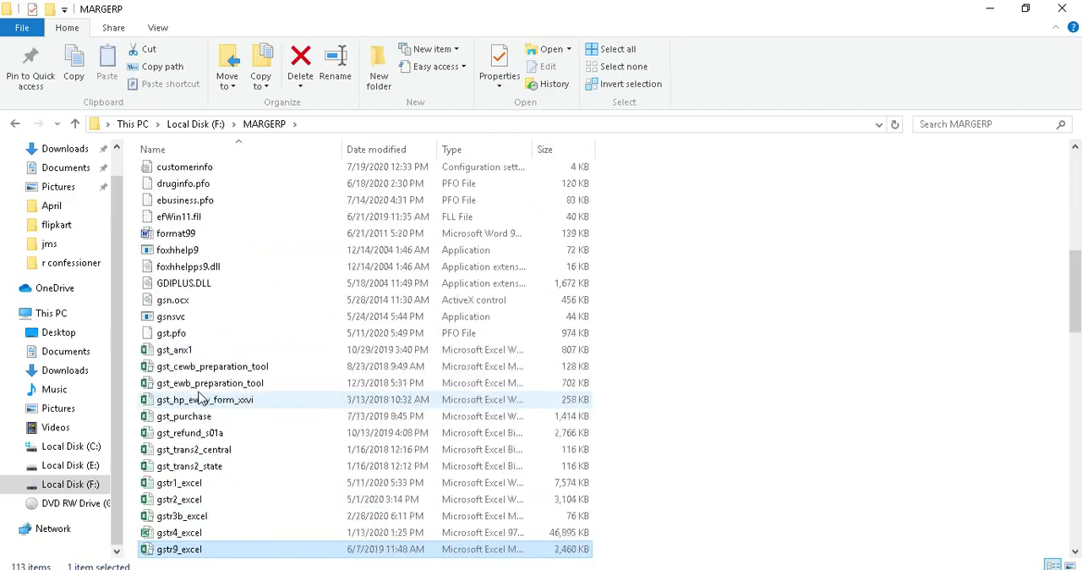
key(Down)
key(Down)
key(Down)
key(Down)
key(Down)
key(Down)
key(Down)
key(Down)
key(Down)
key(Down)
key(Down)
key(Down)
key(Down)
key(Down)
key(Down)
key(Down)
key(Down)
key(Down)
key(Down)
key(Down)
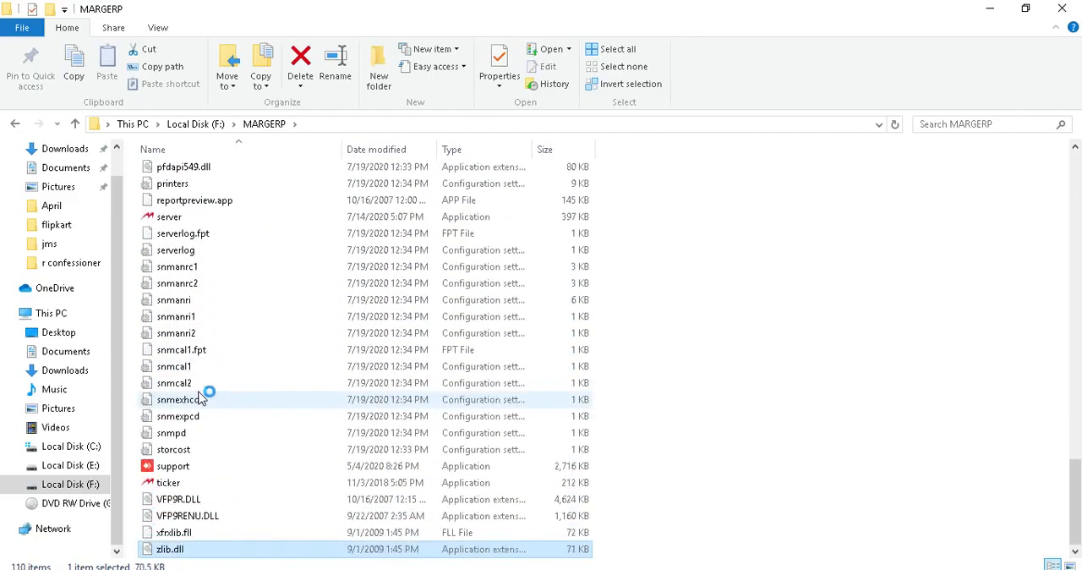
key(Up)
key(Up)
key(Up)
key(Up)
key(Up)
key(Up)
key(Up)
key(Up)
key(Up)
key(Up)
key(Up)
key(Up)
key(Up)
key(Up)
key(Up)
key(Up)
key(Up)
key(Up)
key(Up)
key(Up)
key(Up)
key(Up)
key(Up)
key(Up)
key(Up)
key(Up)
key(Up)
key(Up)
key(Up)
key(Up)
key(Up)
key(Up)
key(Up)
key(Up)
key(Up)
key(Up)
key(Up)
key(Up)
key(Up)
key(Up)
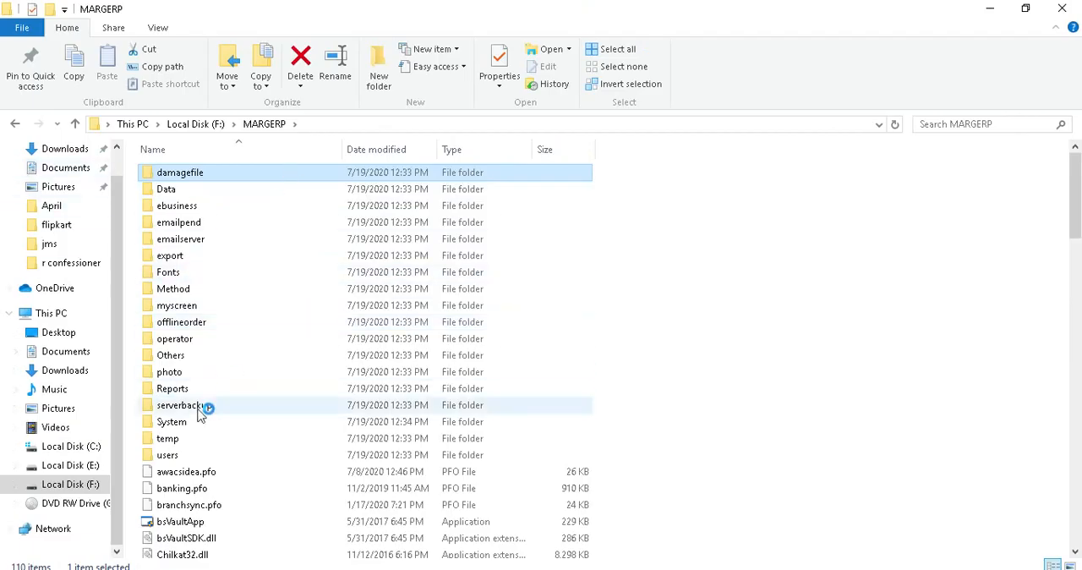
click(16, 126)
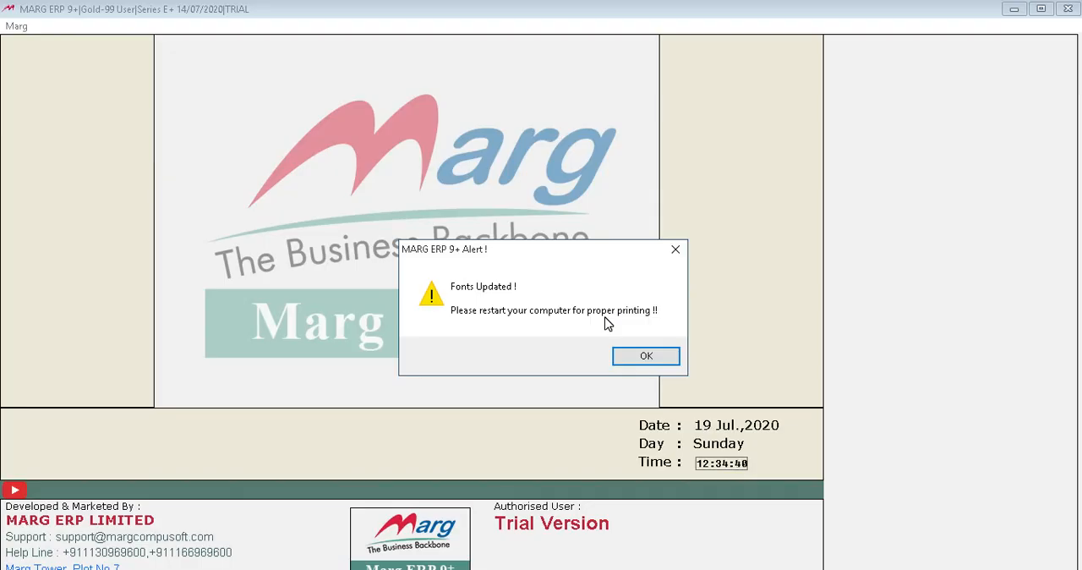
Dismiss the fonts-updated alert and open the form for creating a new company.
click(638, 359)
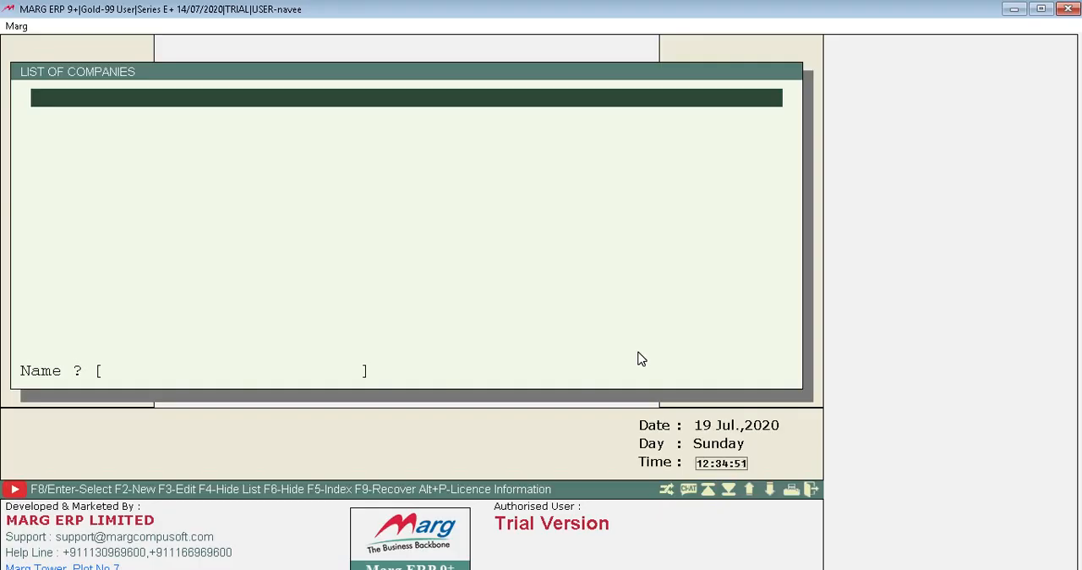
key(F2)
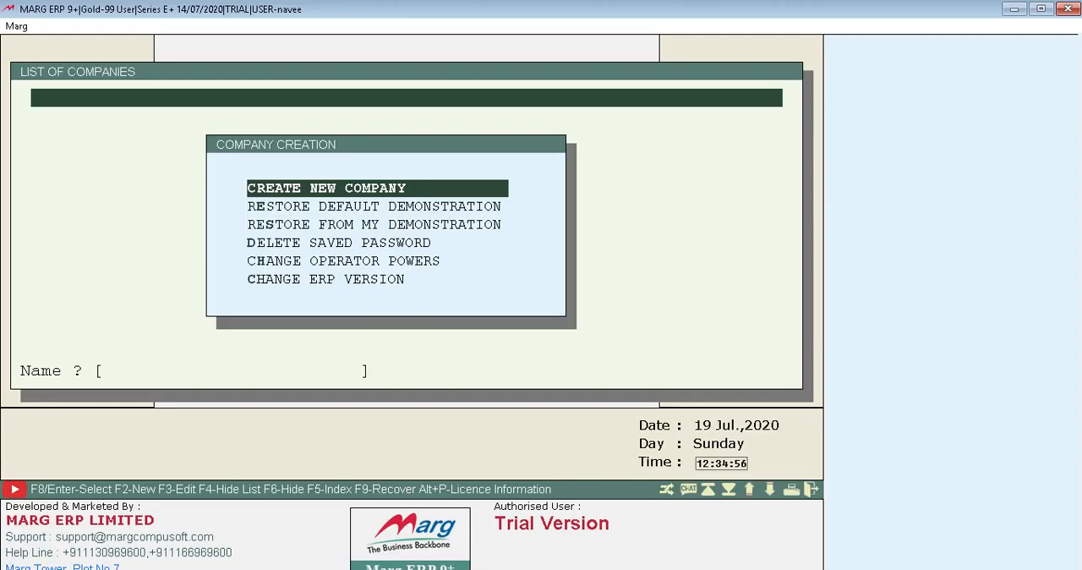
key(Down)
key(Down)
key(Down)
key(Down)
key(Down)
key(Up)
key(Up)
key(Up)
key(Up)
key(Up)
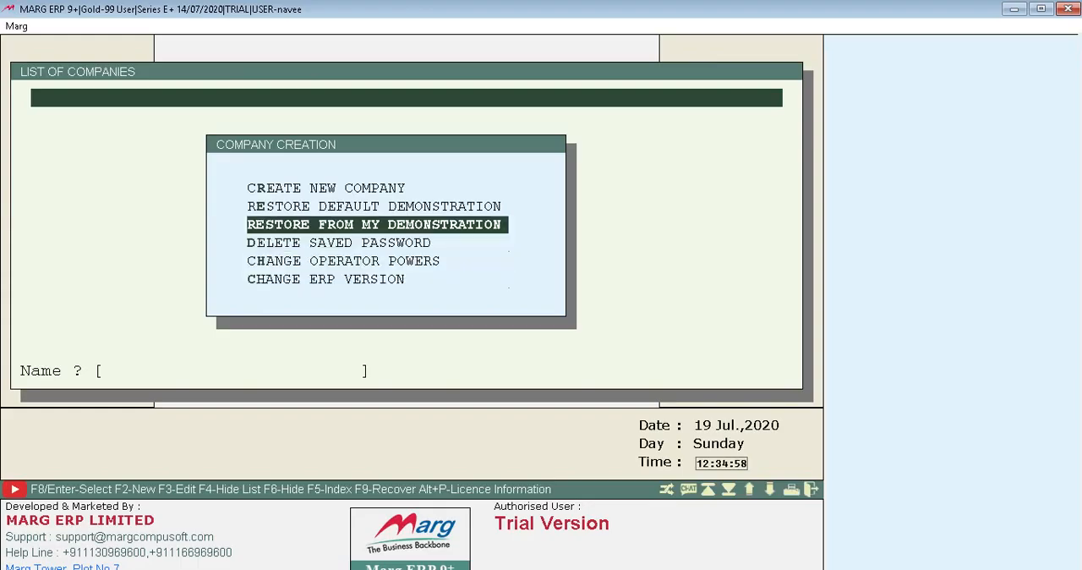
key(Return)
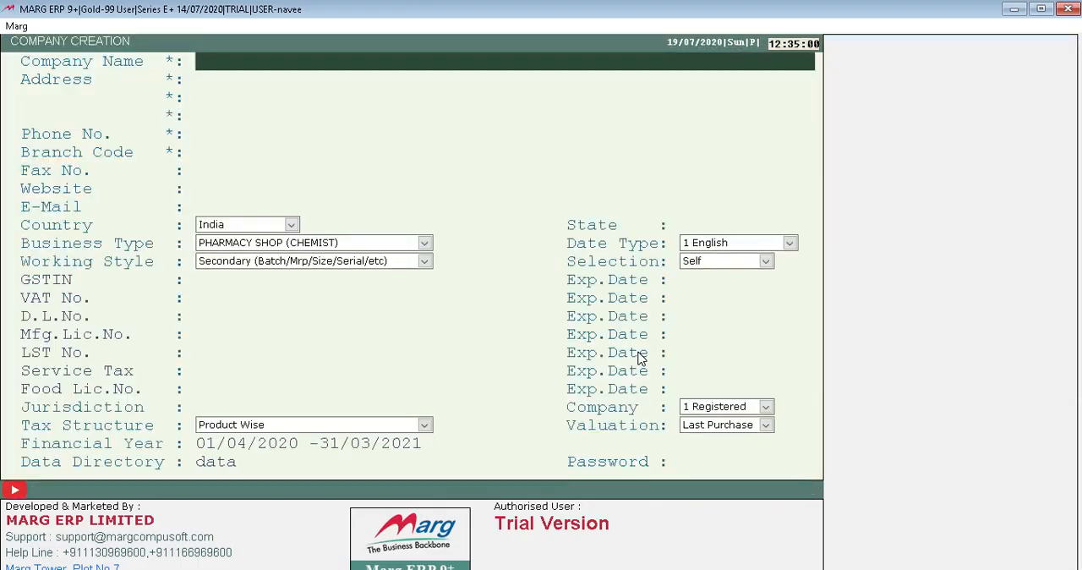
Enter CITY PHARMA LTD as the name of the new company.
text(CITY PHARMA)
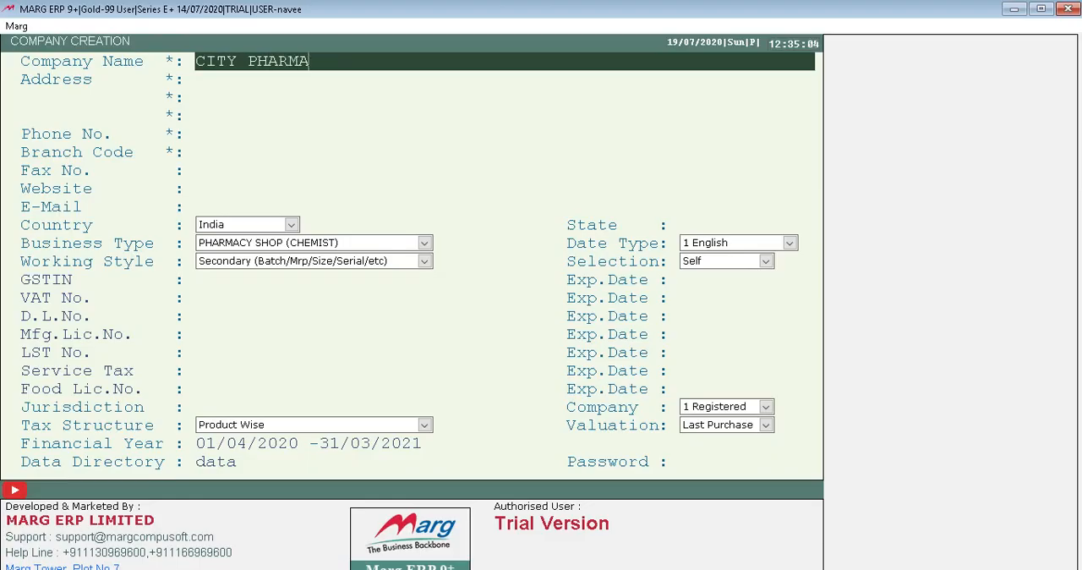
text( LTD)
key(Return)
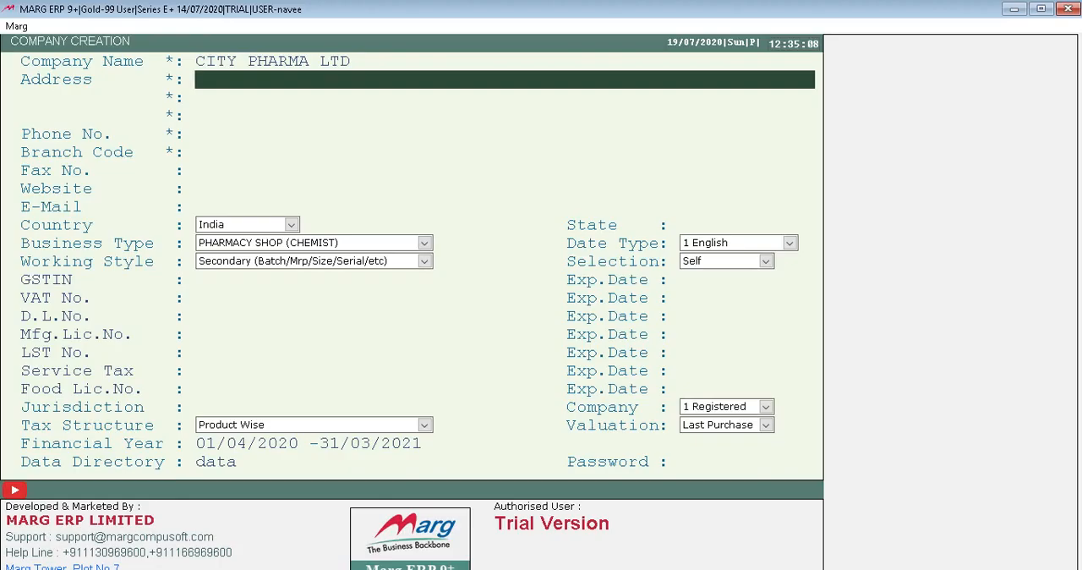
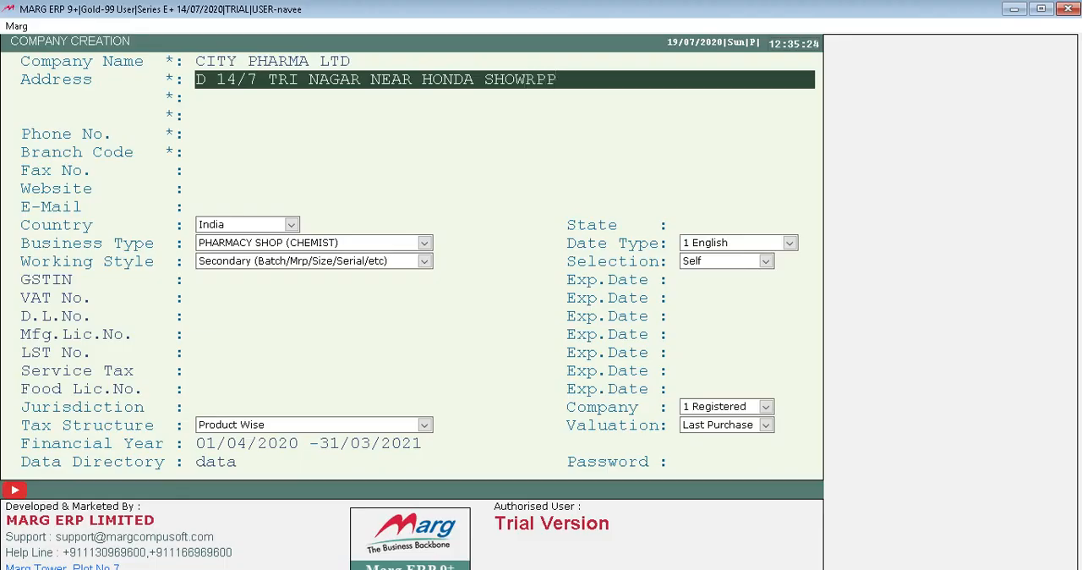
Enter the city and postal code on the second address line and leave the third line blank.
key(Return)
text(DELHI )
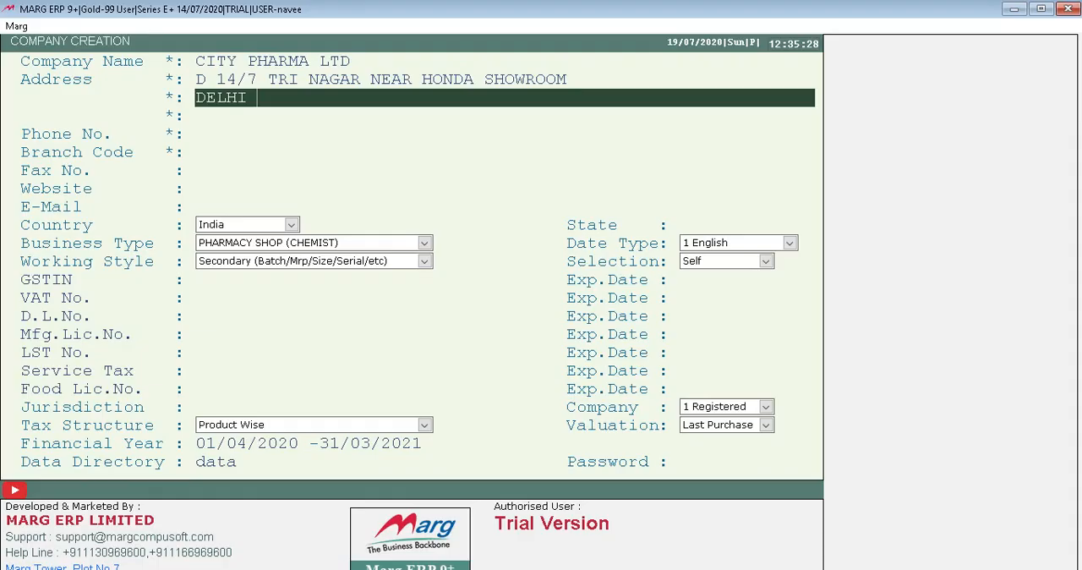
text(110085)
key(Return)
key(Return)
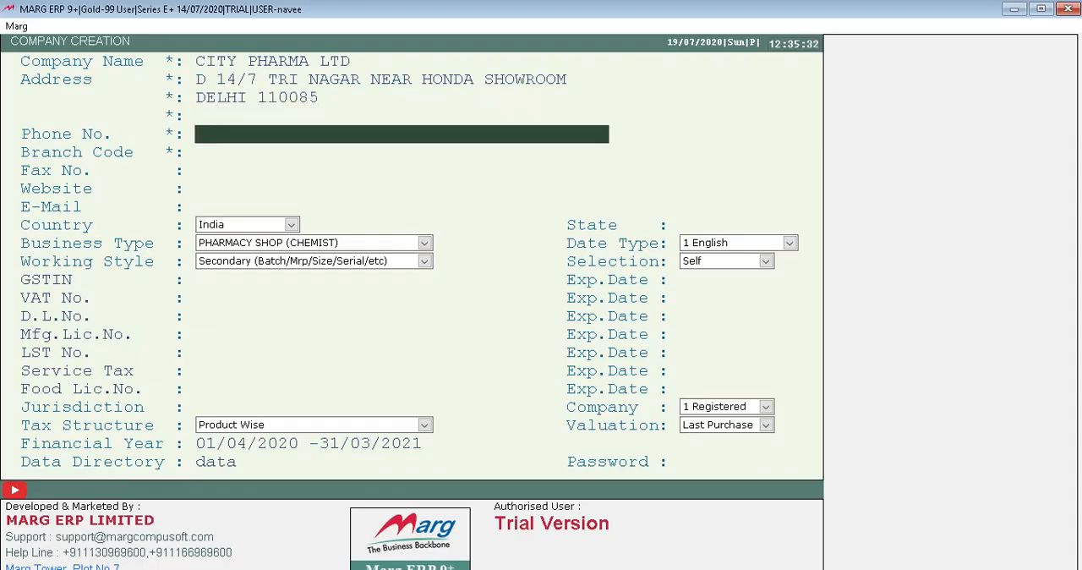
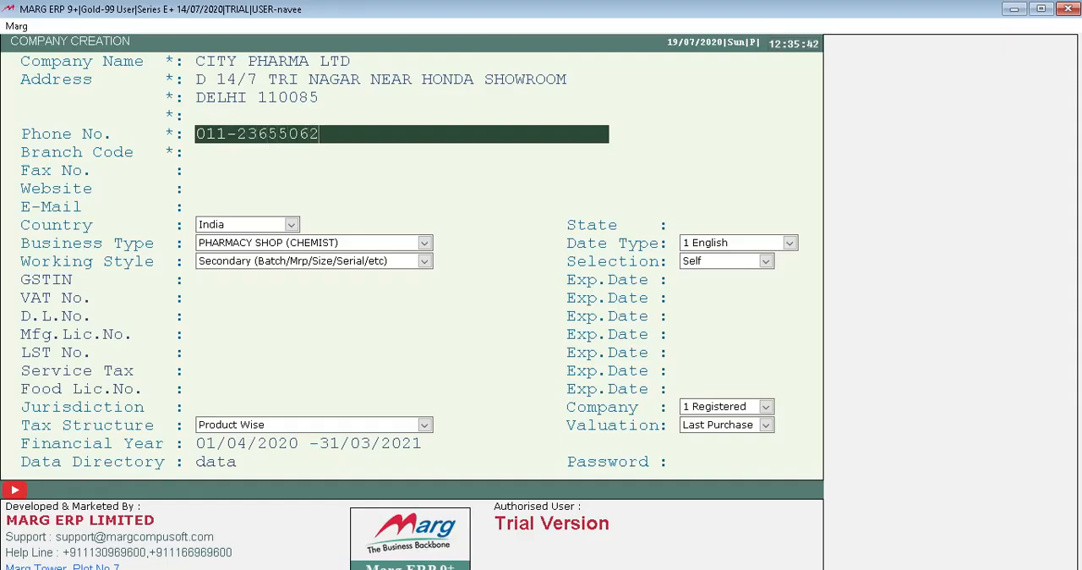
Enter the company's phone number with its area code.
key(Return)
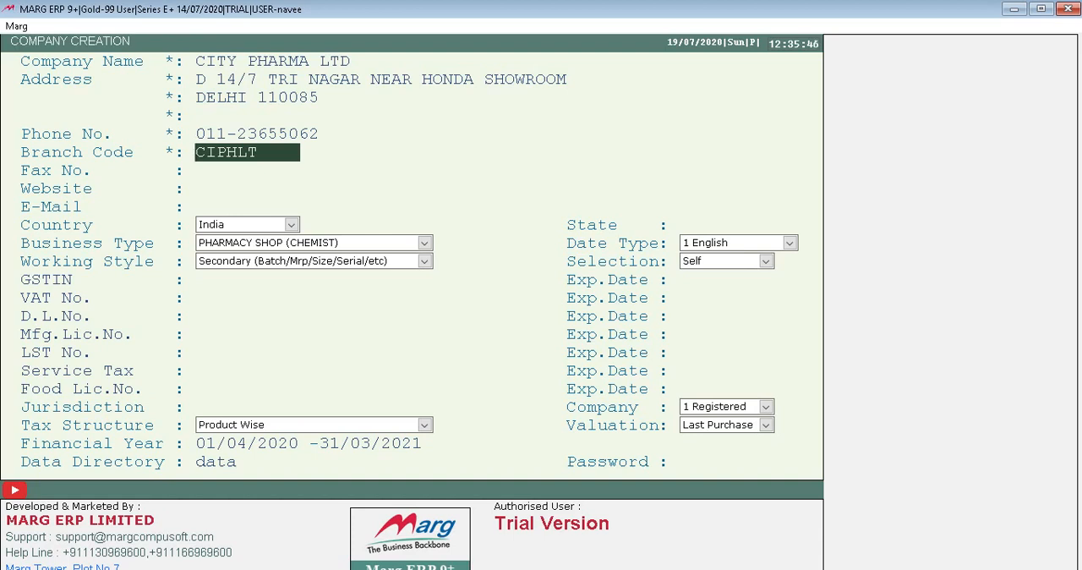
Try to put the prefixes DEL and DE in front of the suggested branch code.
text(DEL)
key(Return)
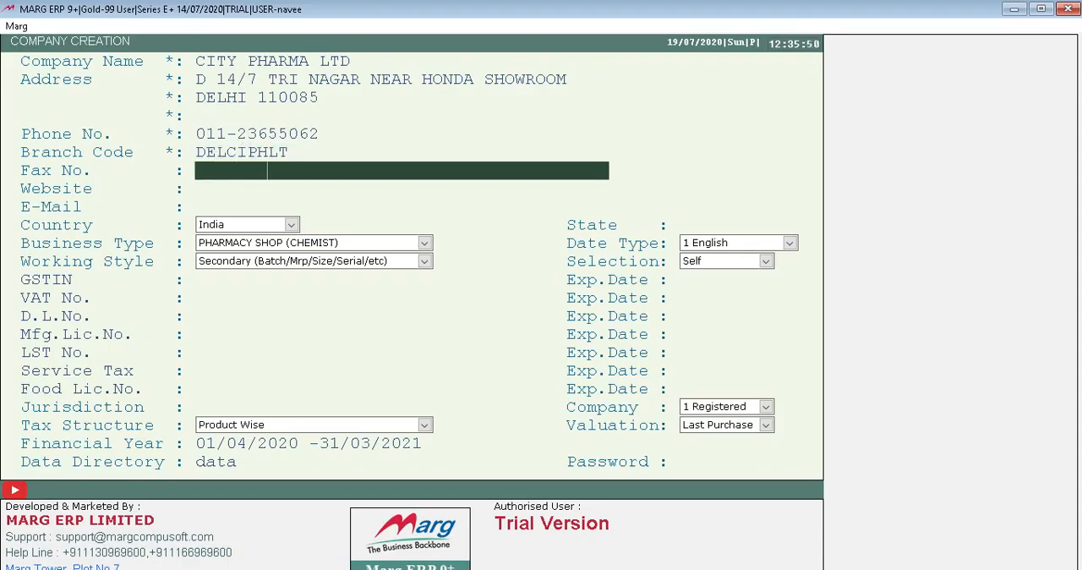
key(Up)
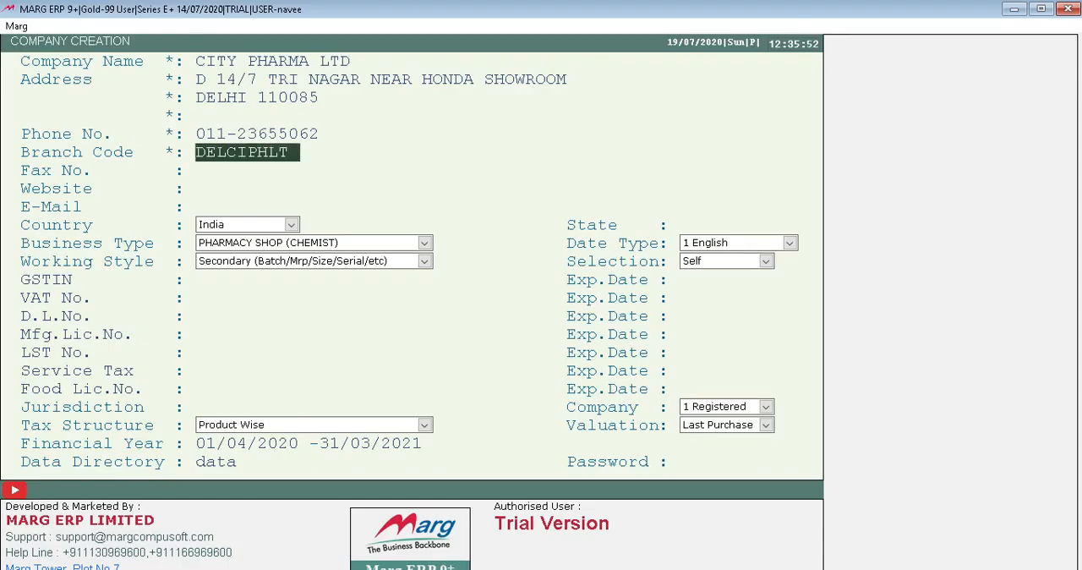
text(DE)
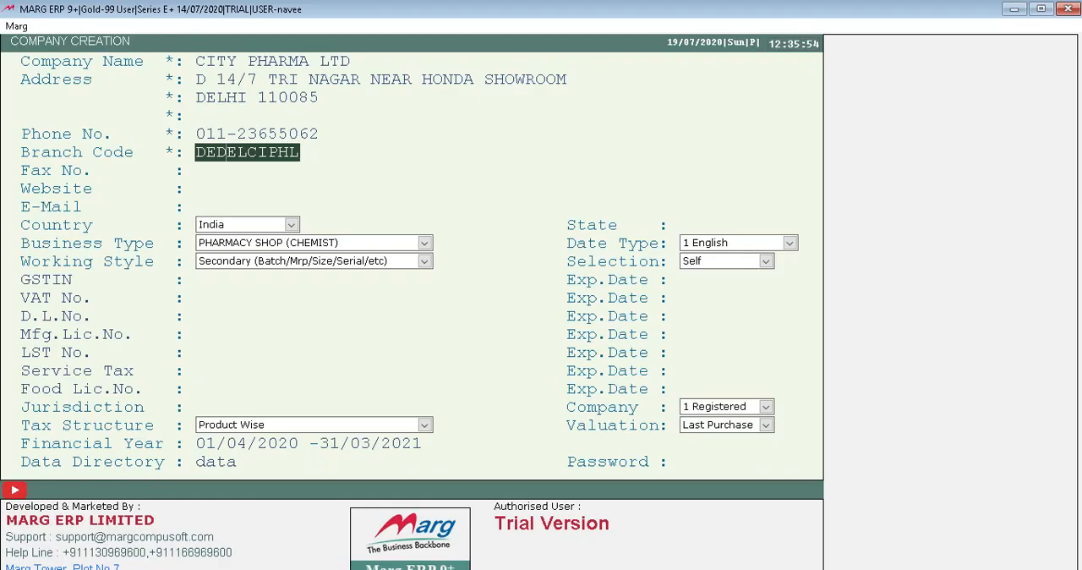
key(Return)
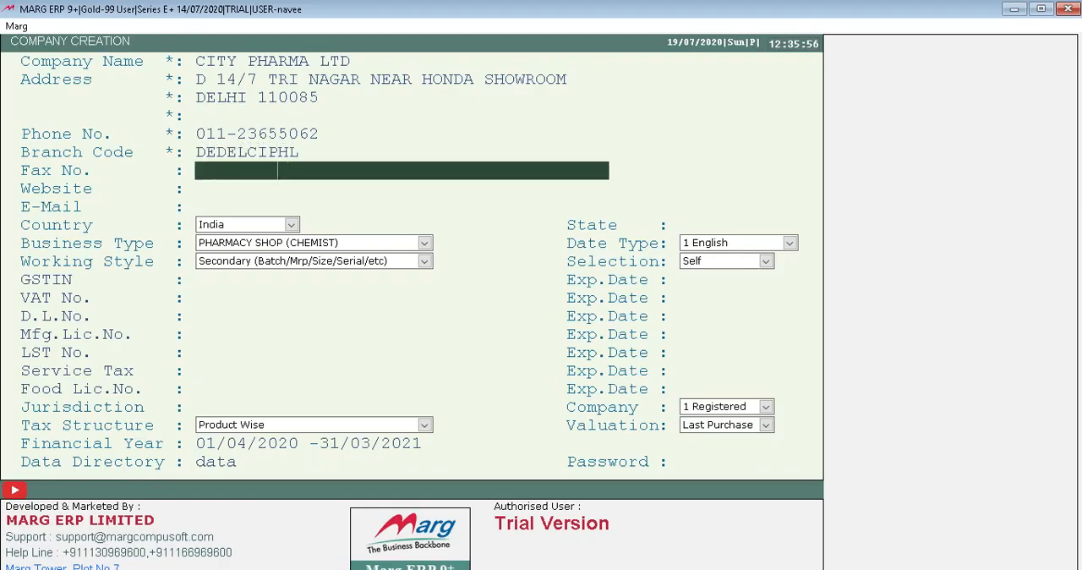
key(Up)
key(Up)
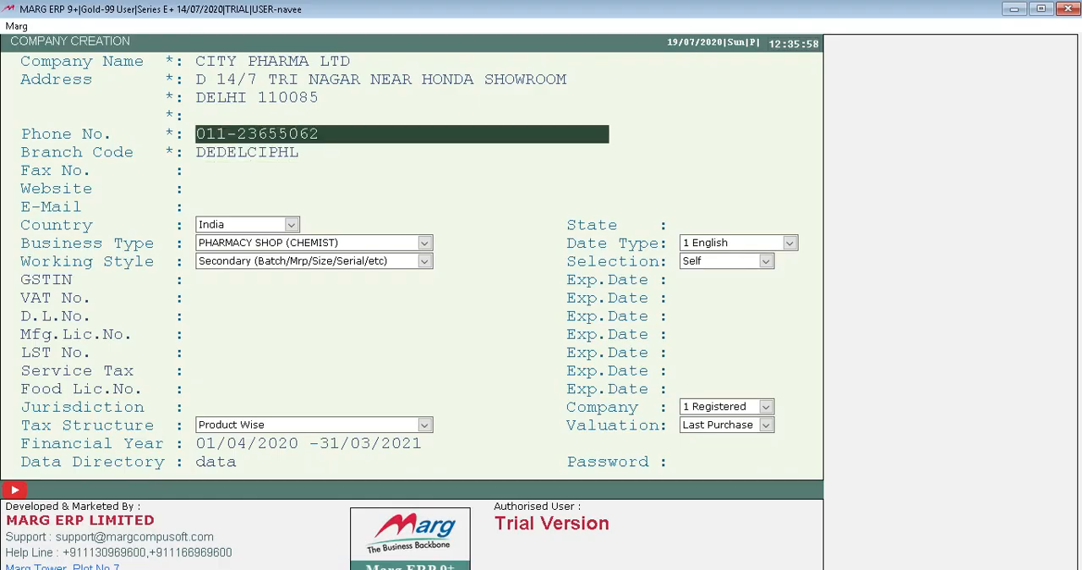
key(Return)
key(Return)
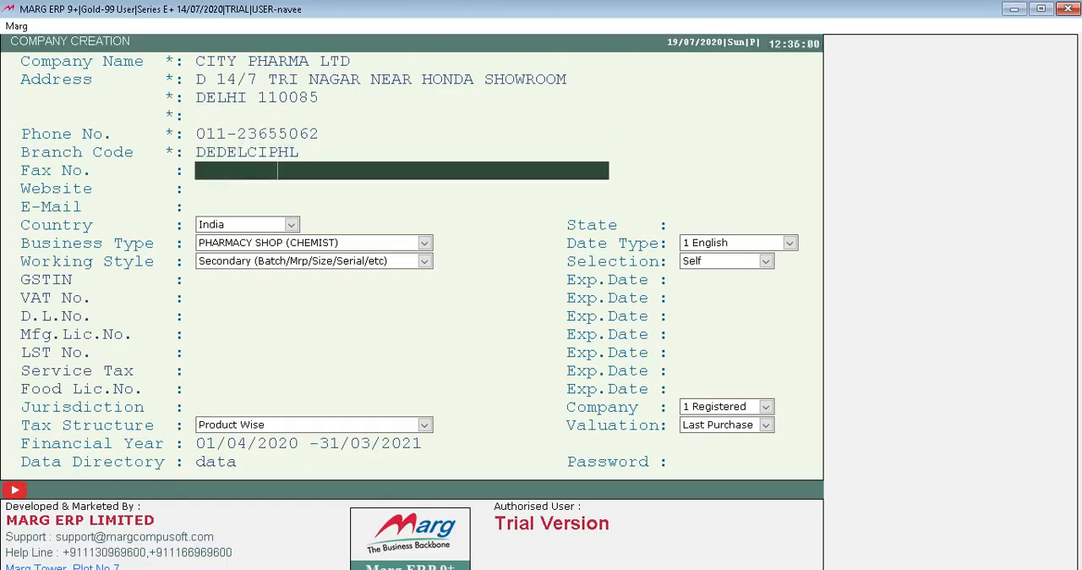
Discard the company entry without saving and open a blank form for creating a new company.
key(Left)
key(Left)
key(Left)
key(Escape)
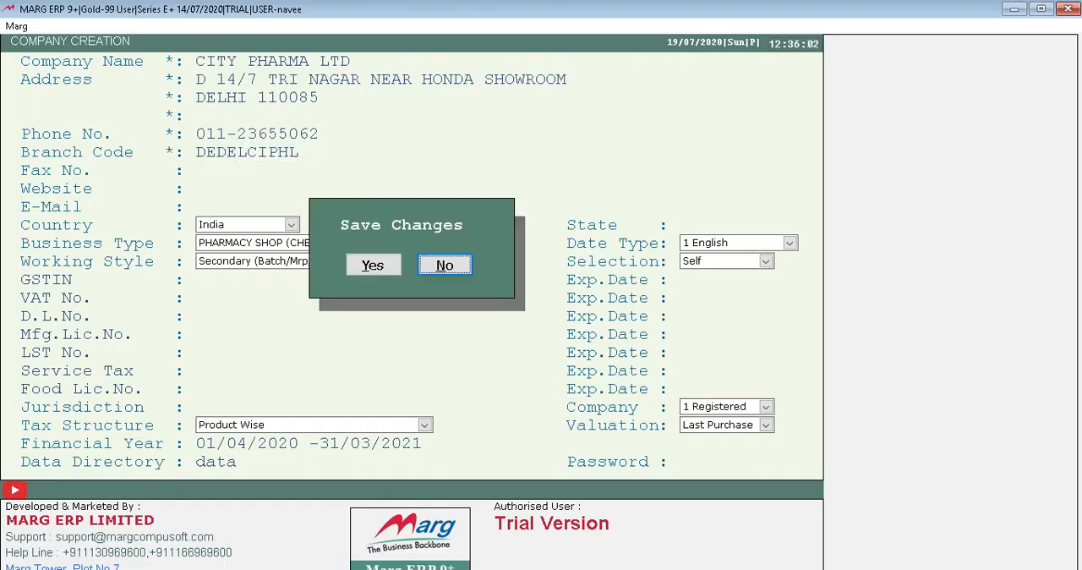
key(Return)
key(F2)
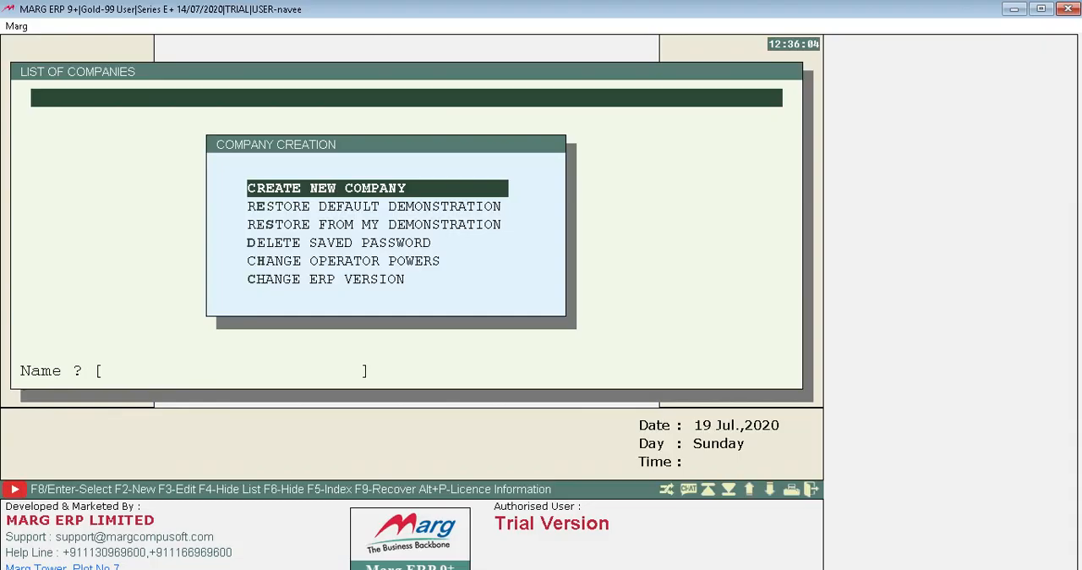
key(Return)
Set the company name to CITY PHARMA LTD in the blank company form.
text(CITY )
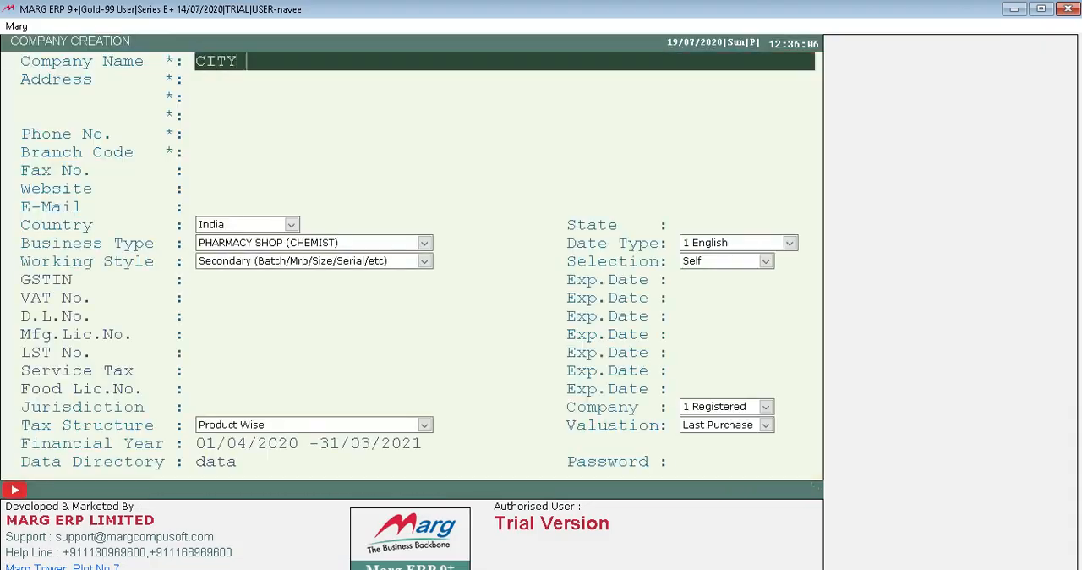
text(PHARMA)
key(Return)
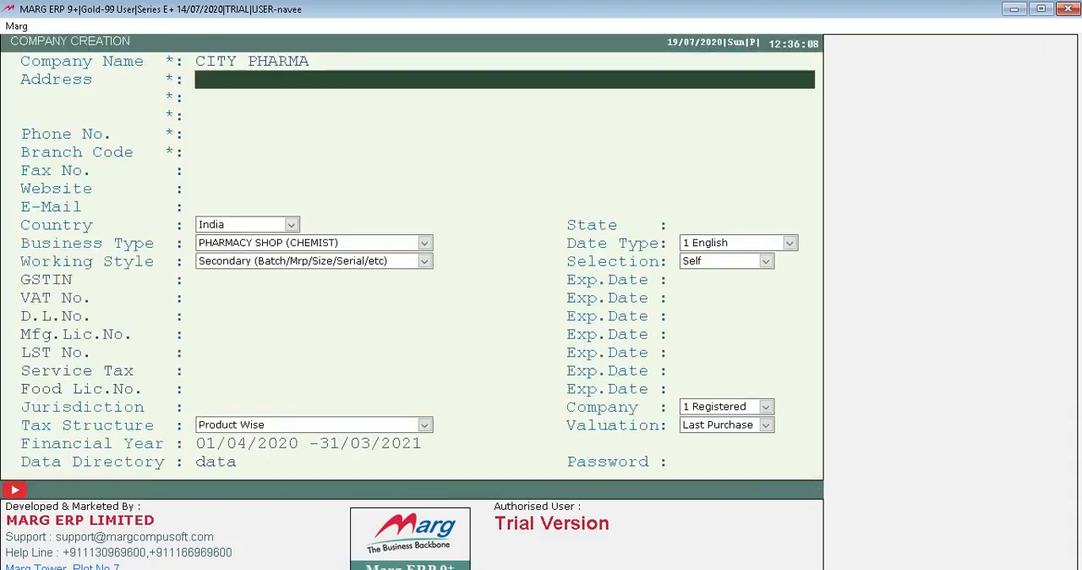
key(Up)
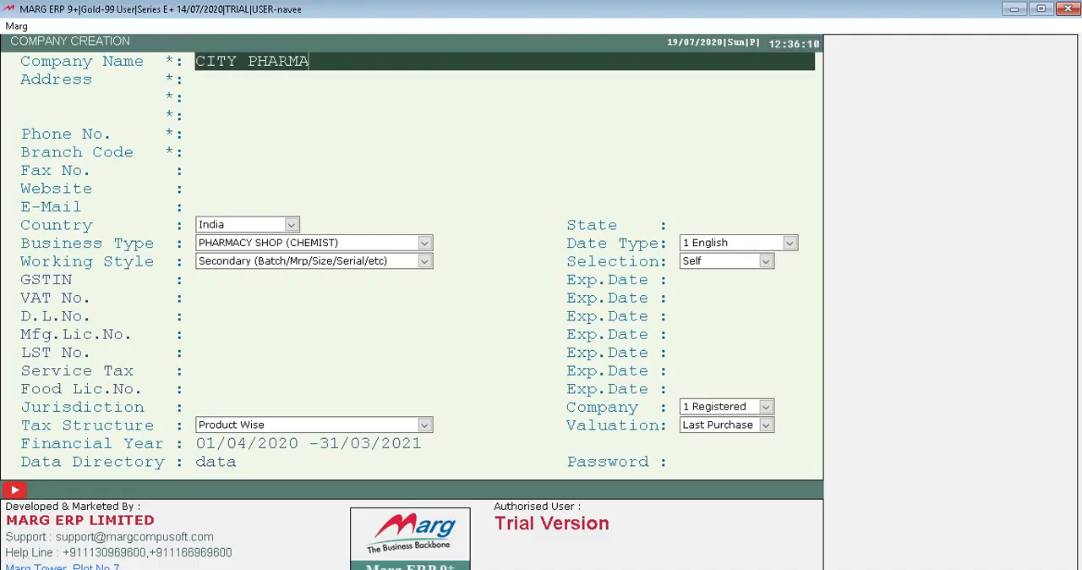
key(Left)
key(Left)
key(Left)
key(Left)
key(Left)
key(Left)
key(Left)
text(LTD)
key(Return)
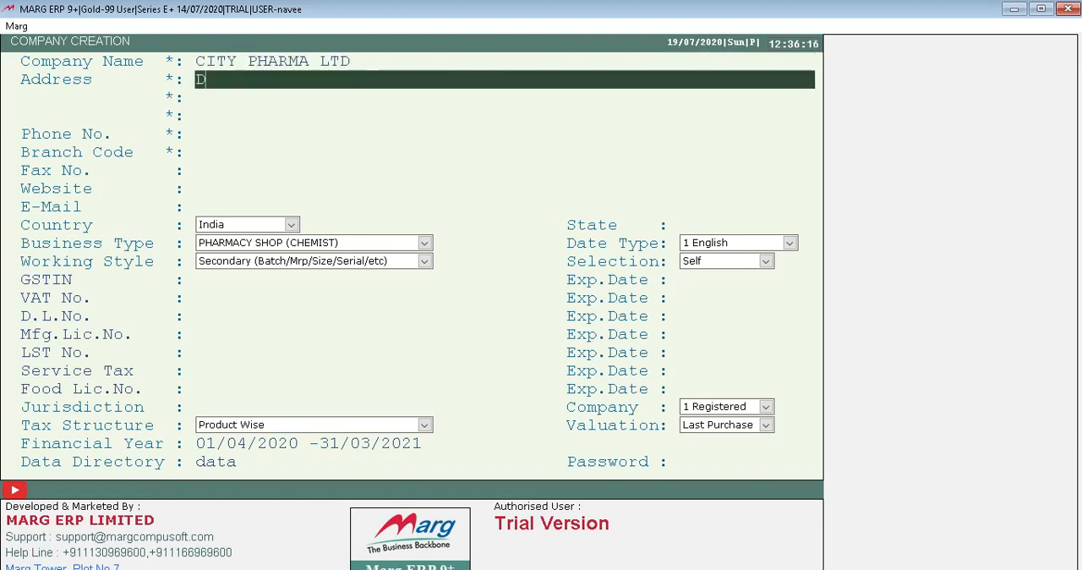
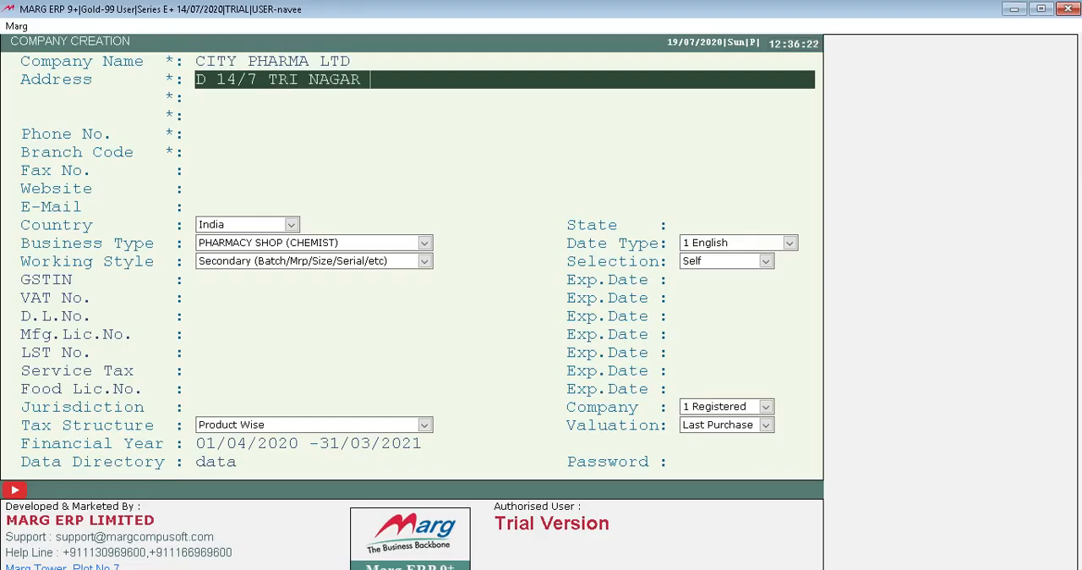
Enter only the company's street address, without the landmark, on the first address line.
key(Return)
Enter the nearby landmark on the second address line.
text(NEAR HONDA DHOW)
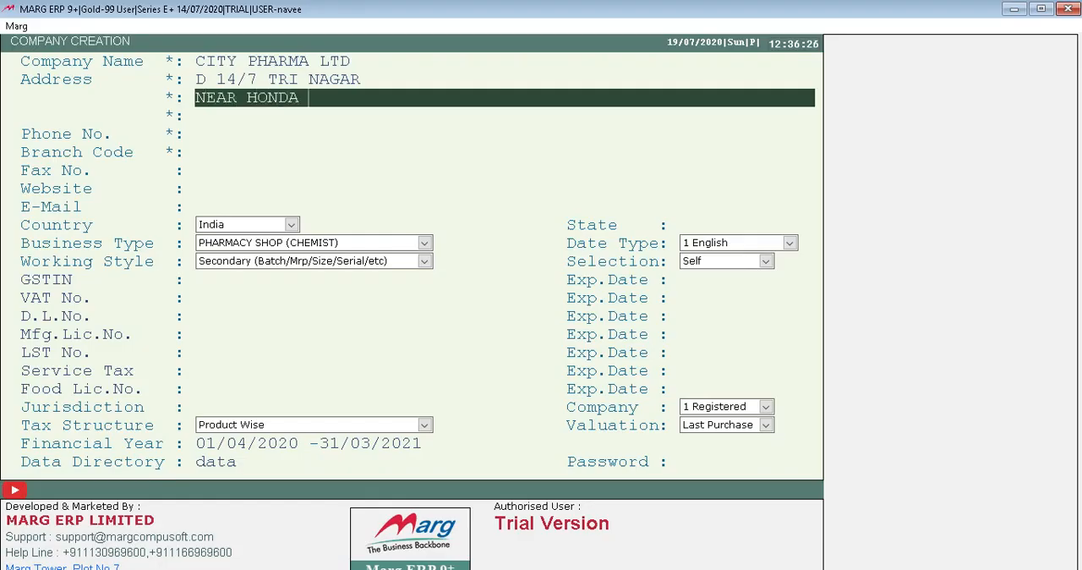
key(BackSpace)
key(BackSpace)
key(BackSpace)
key(BackSpace)
text(SJOW)
key(BackSpace)
key(BackSpace)
key(BackSpace)
text(HOW ROM)
text(M)
key(BackSpace)
key(BackSpace)
text(KM)
key(BackSpace)
key(BackSpace)
text(OM)
key(Return)
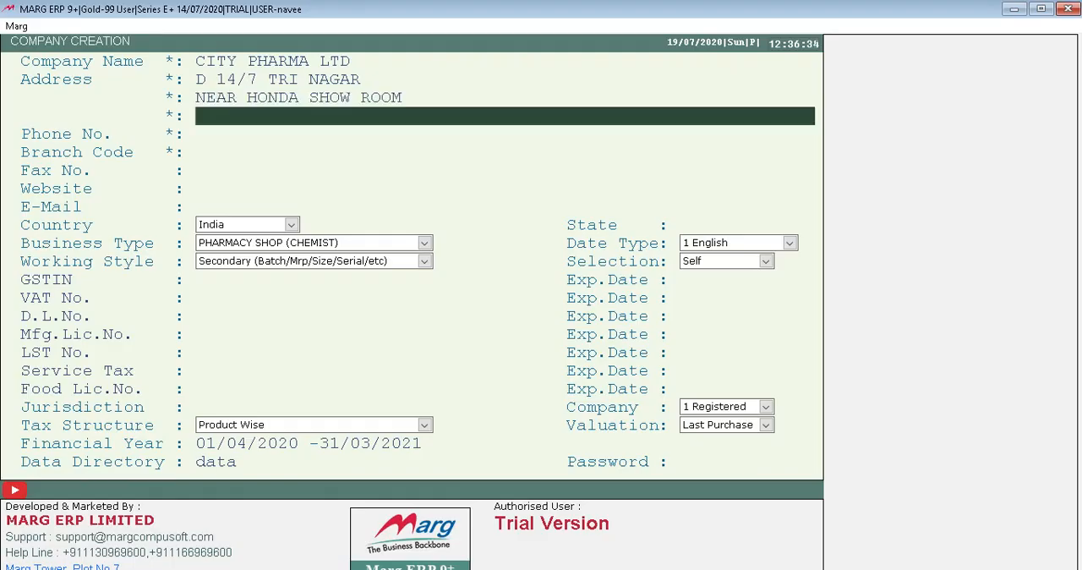
Enter the company's city and postal code on the third address line.
text(DELHI 110)
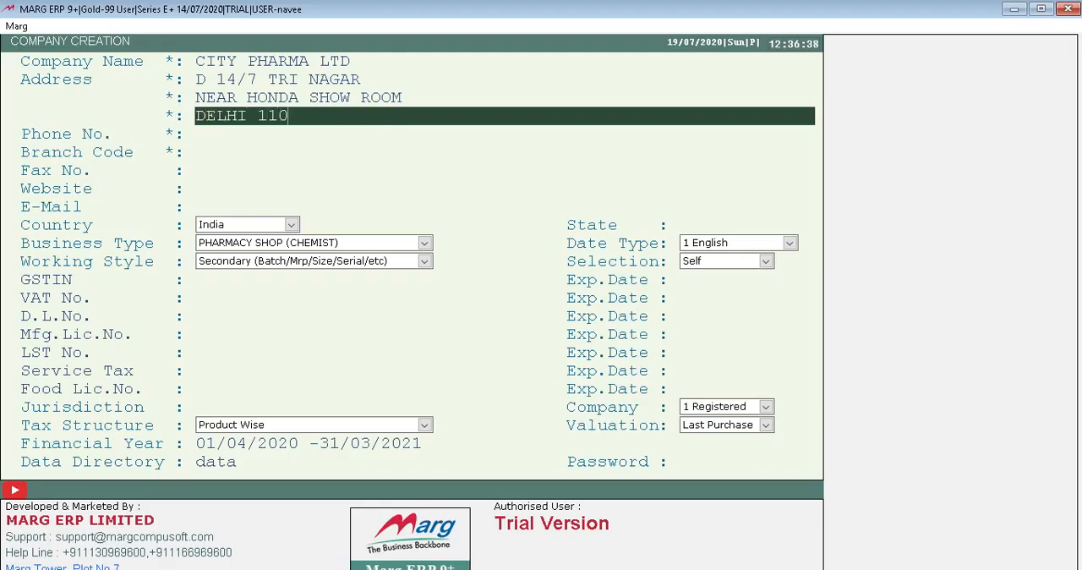
text(084)
key(BackSpace)
text(5)
key(Return)
key(Return)
Fill in the company's phone number, including the area code.
key(Up)
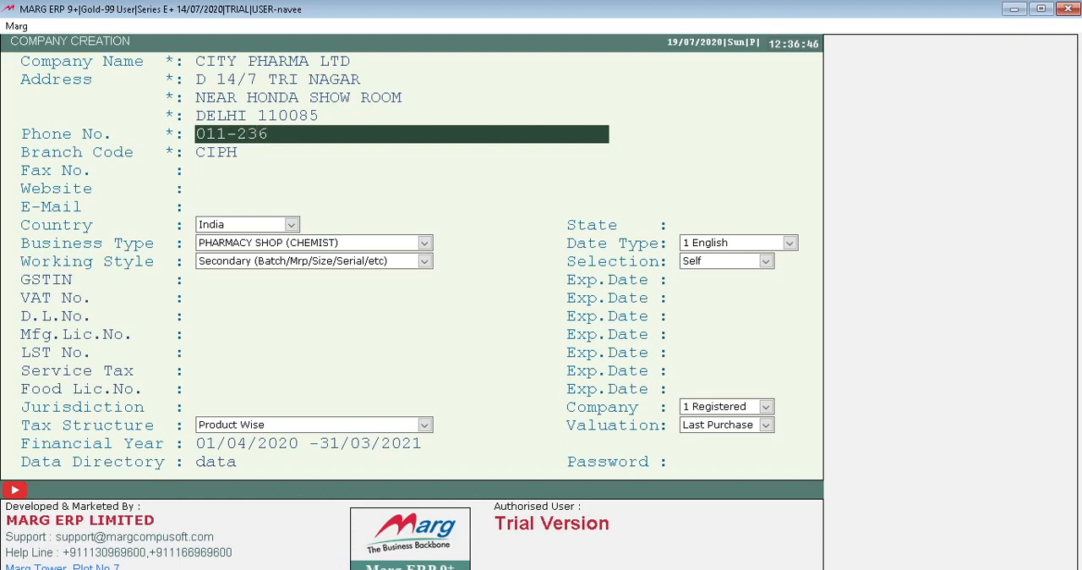
key(Return)
Replace the suggested branch code with DEL and leave the fax number and website blank.
text(DE)
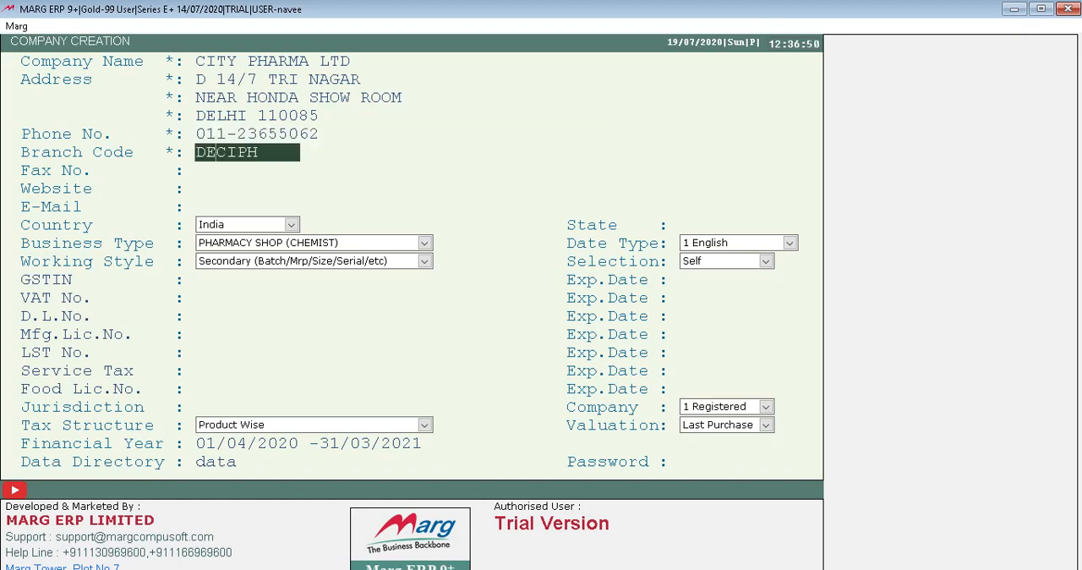
key(Right)
key(Right)
key(Right)
key(Right)
key(BackSpace)
key(BackSpace)
key(BackSpace)
key(BackSpace)
text(L)
key(Return)
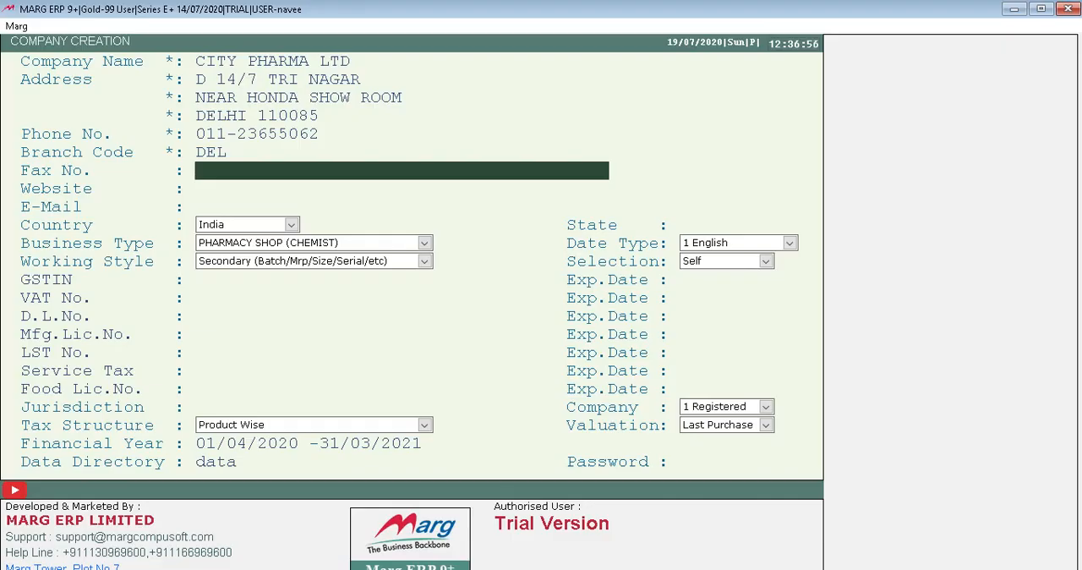
key(Return)
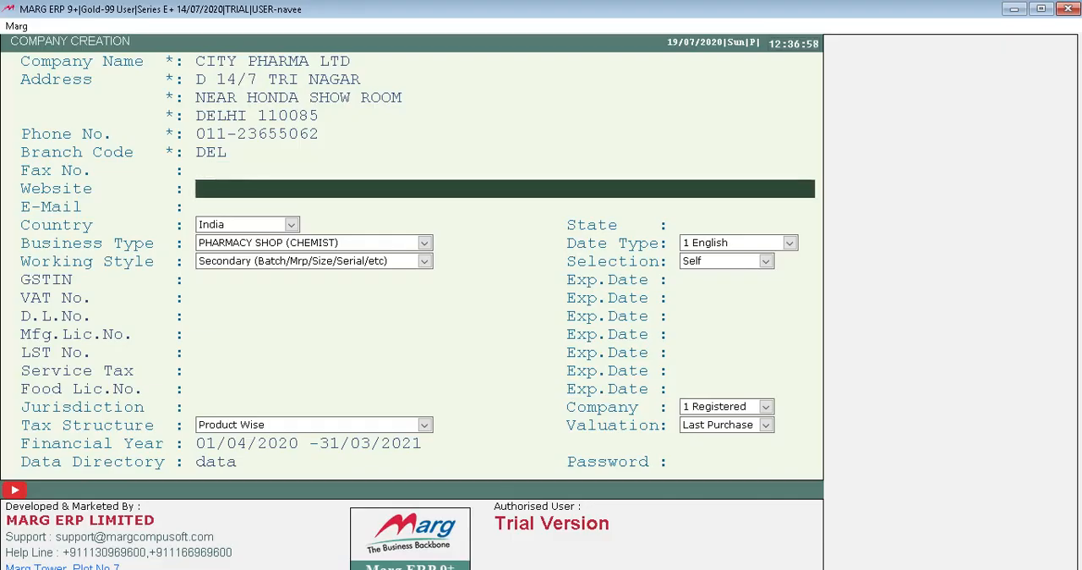
key(Return)
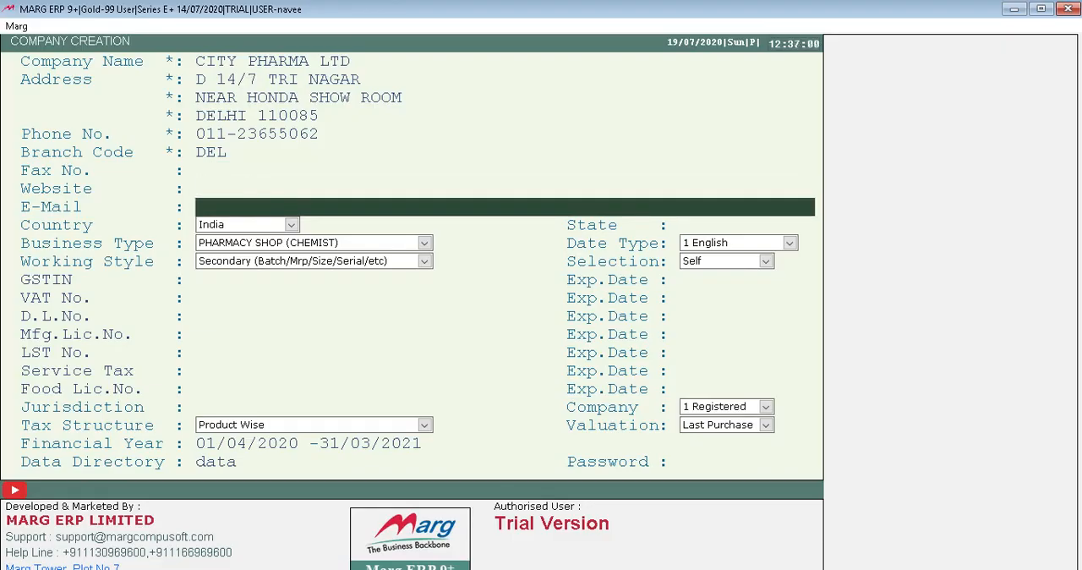
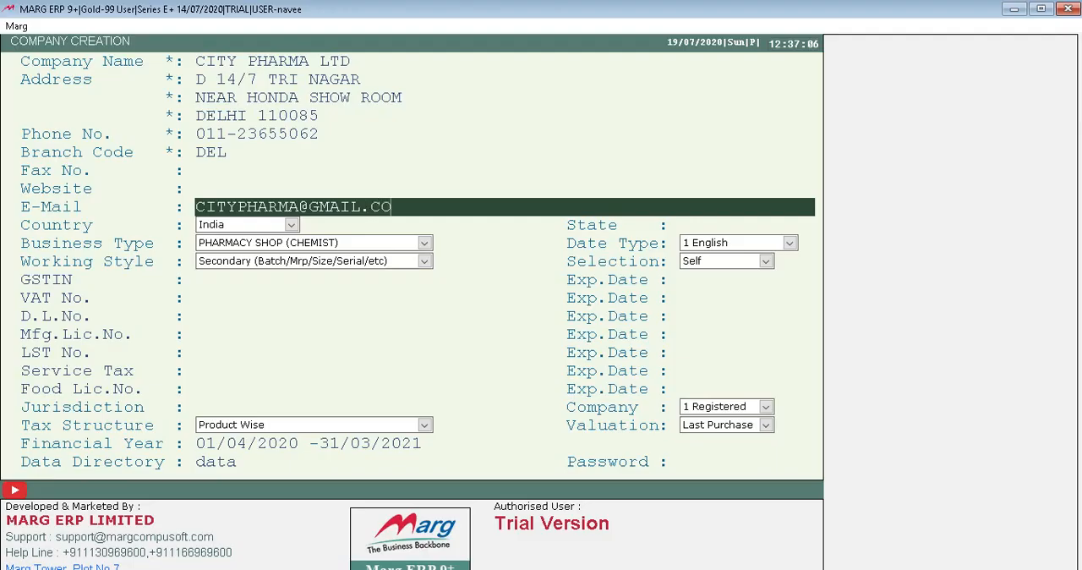
Enter the company's e-mail address and keep India as the country.
key(Return)
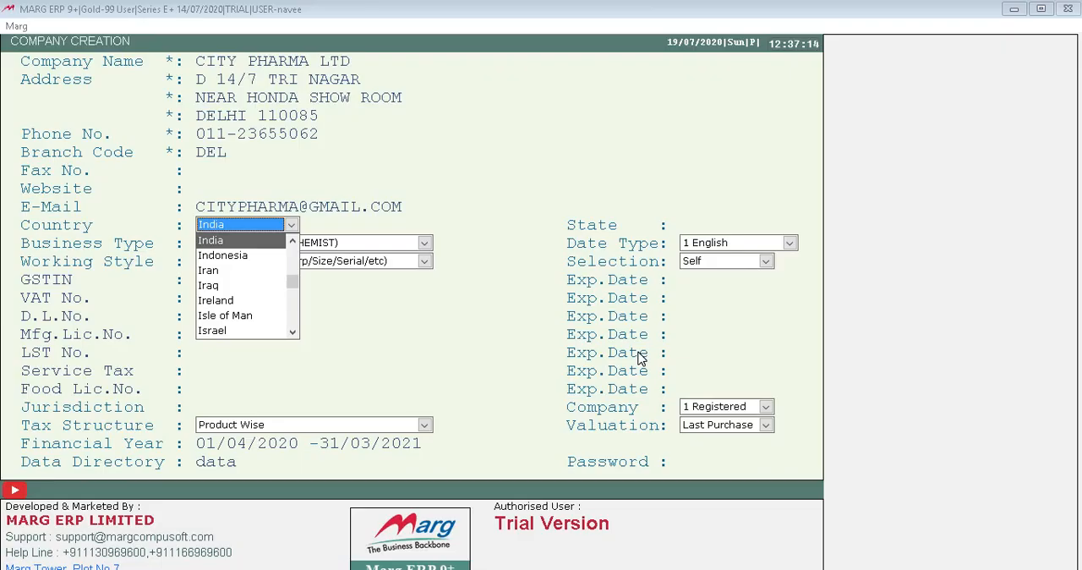
key(Return)
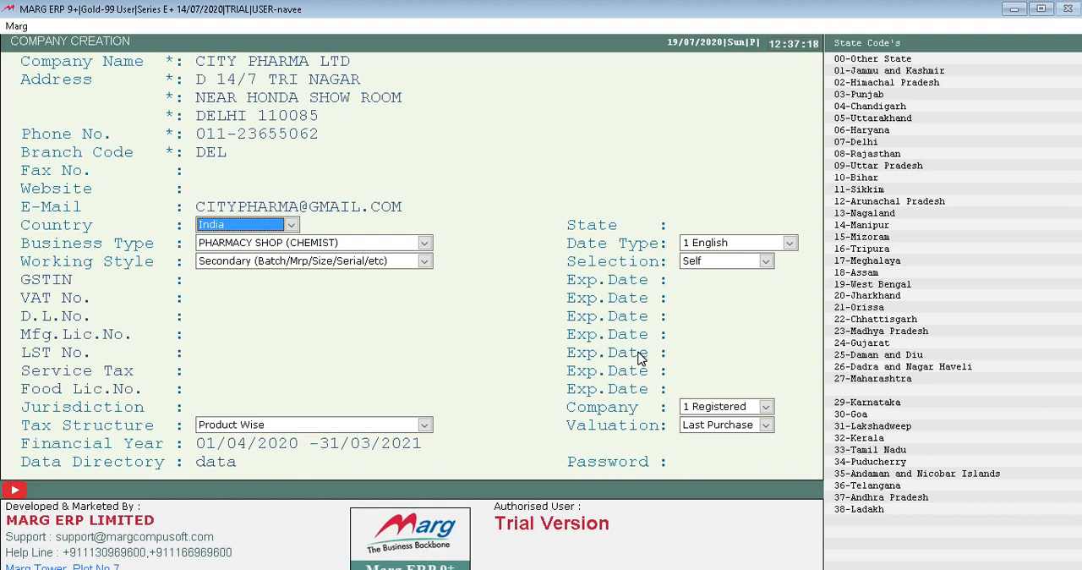
Abandon the partly filled company form and return to the list of companies.
key(Escape)
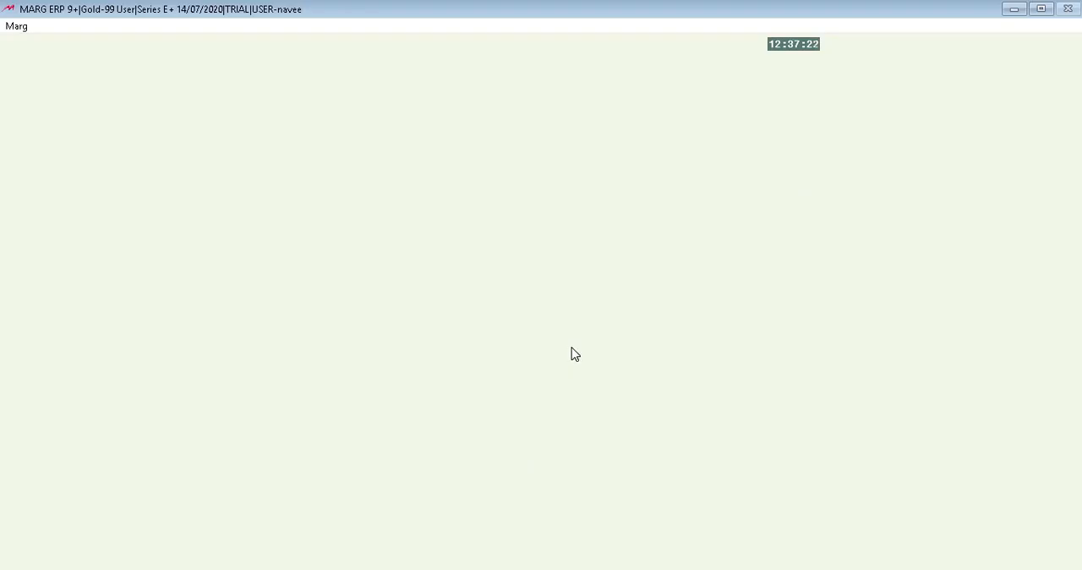
key(alt+Tab)
key(alt+Tab)
key(Return)
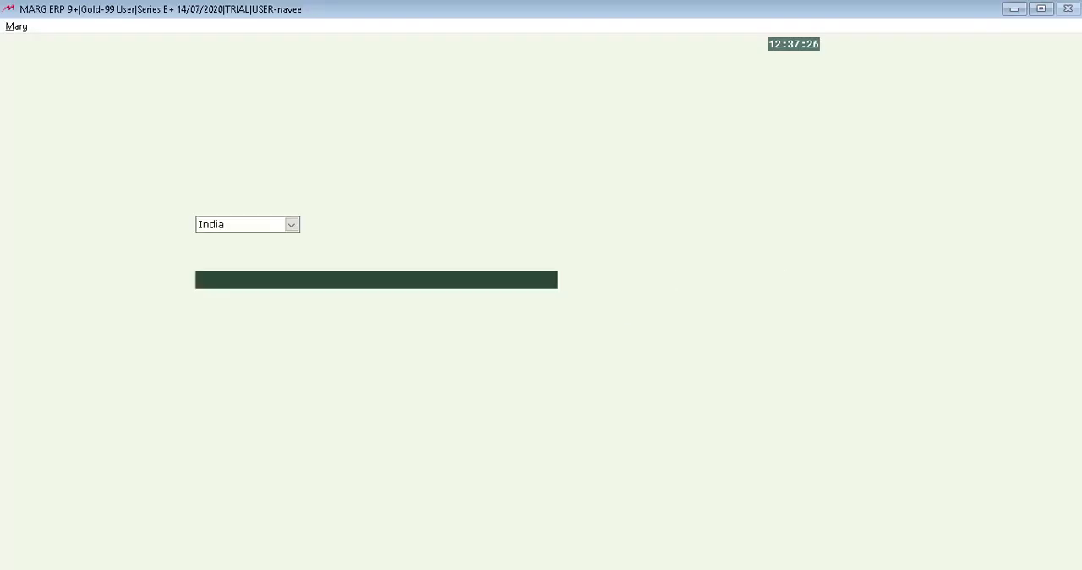
key(Return)
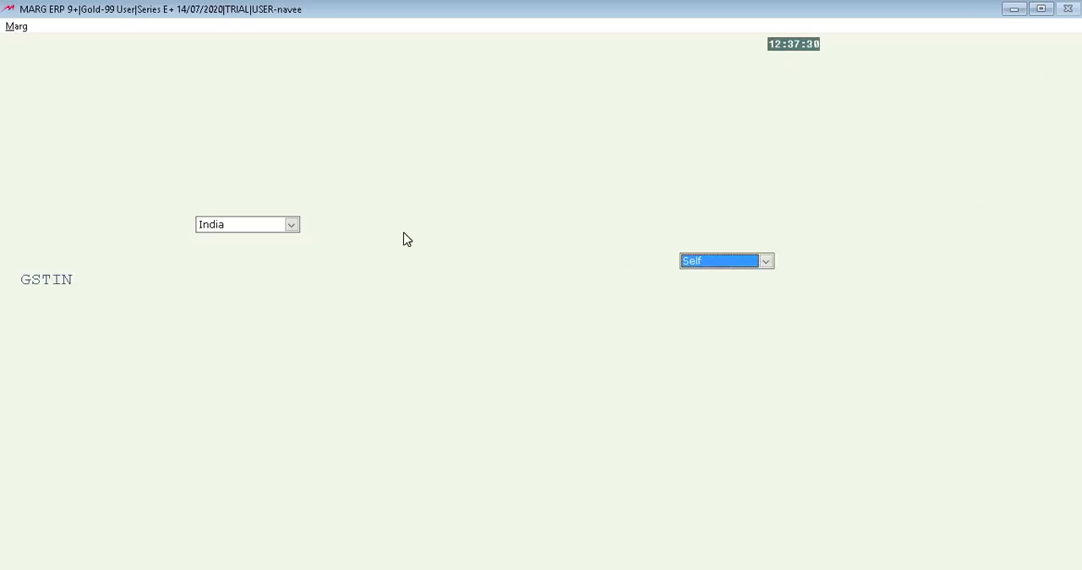
key(Return)
key(Escape)
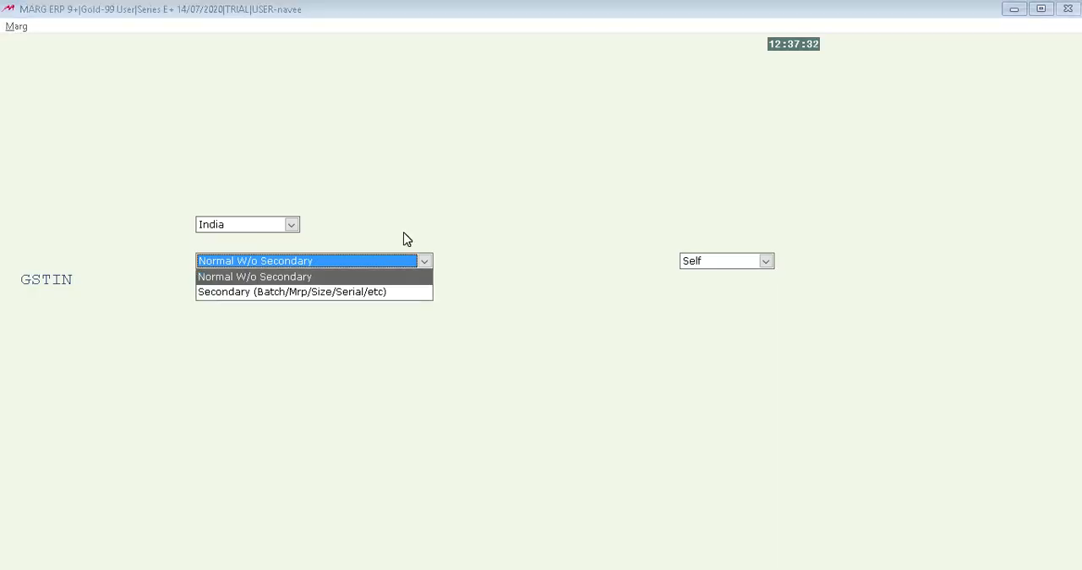
key(Escape)
key(F2)
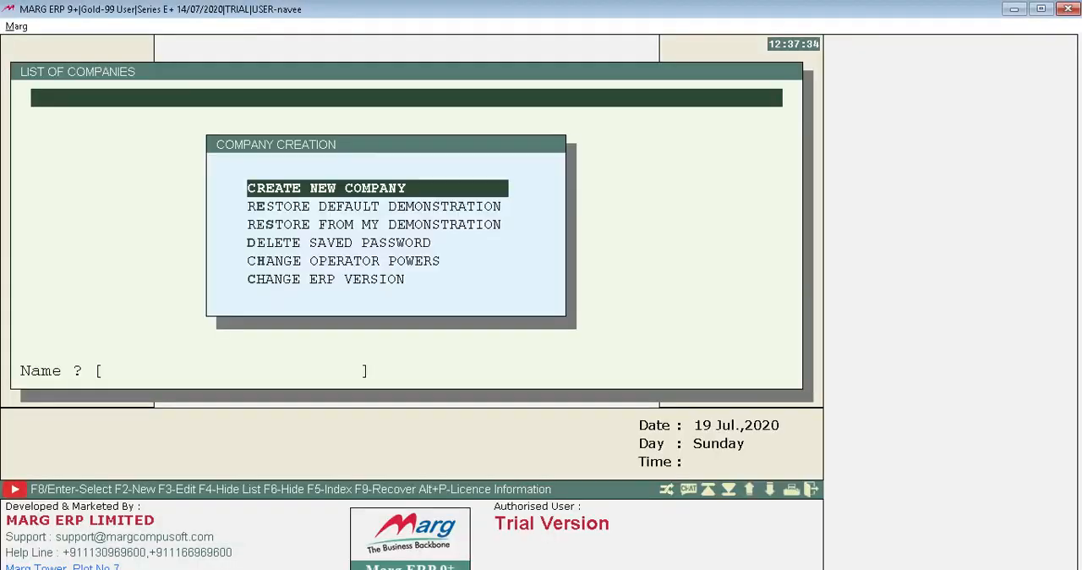
key(Return)
key(Escape)
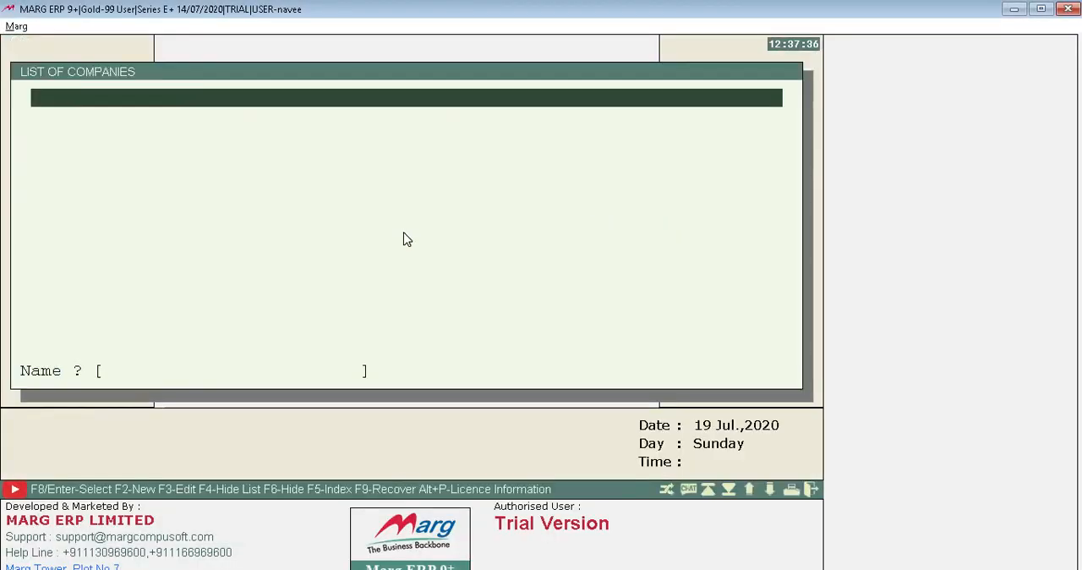
Start creating a new company from the list of companies and name it CITY PHARMA.
key(F2)
key(Return)
text(C8)
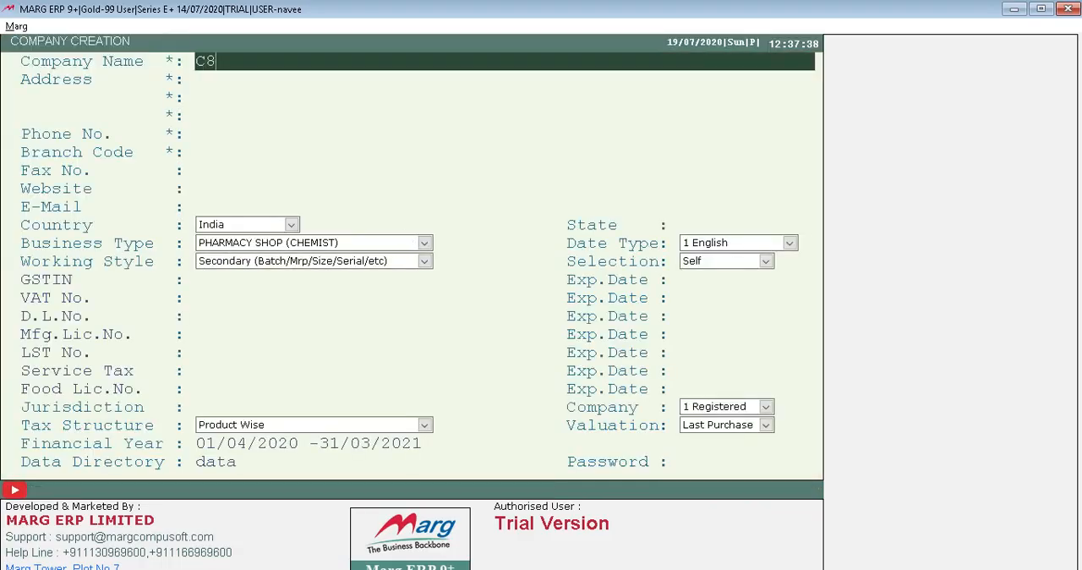
text(ITY PHARMA)
key(Return)
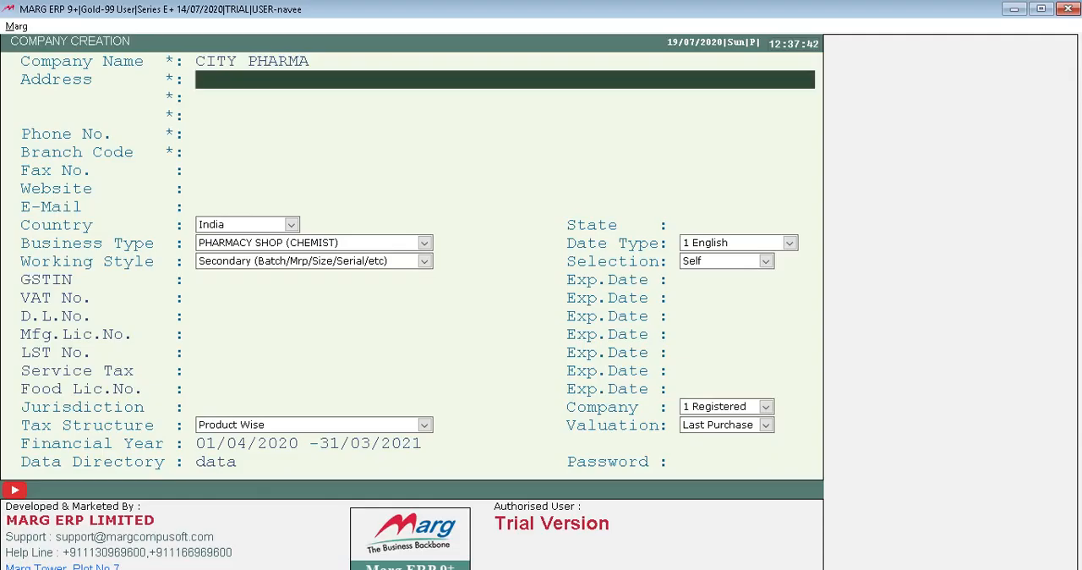
Enter the company's building number on the first address line and its locality on the second.
key(Return)
text(NEAR)
key(BackSpace)
key(BackSpace)
key(BackSpace)
key(BackSpace)
text(T)
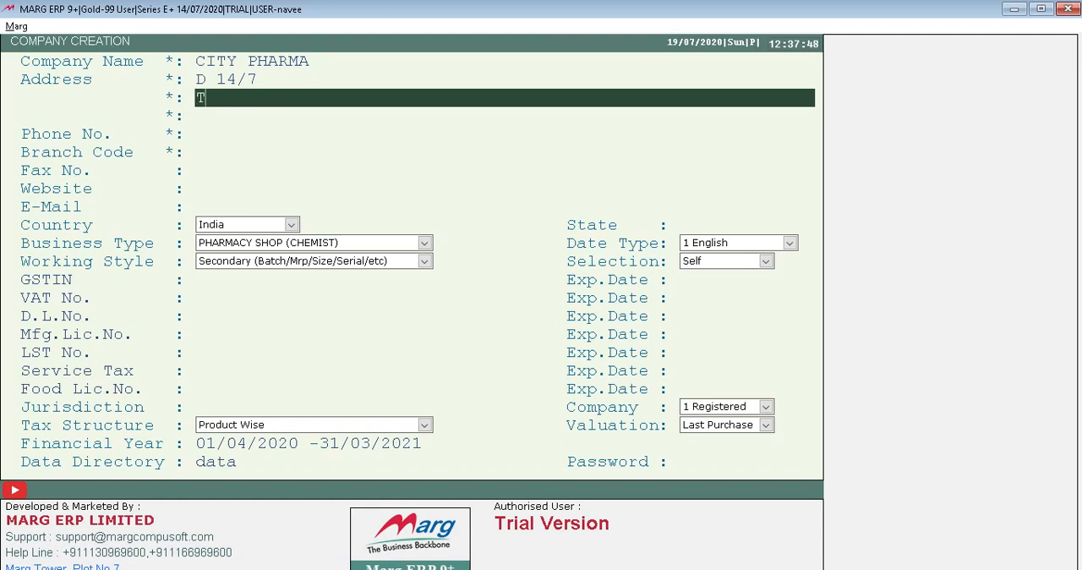
text(RI NAGAR)
key(Return)
Enter the nearby landmark followed by the city and postal code on the third address line.
text(MEA)
key(BackSpace)
key(BackSpace)
key(BackSpace)
text(NEAR HO)
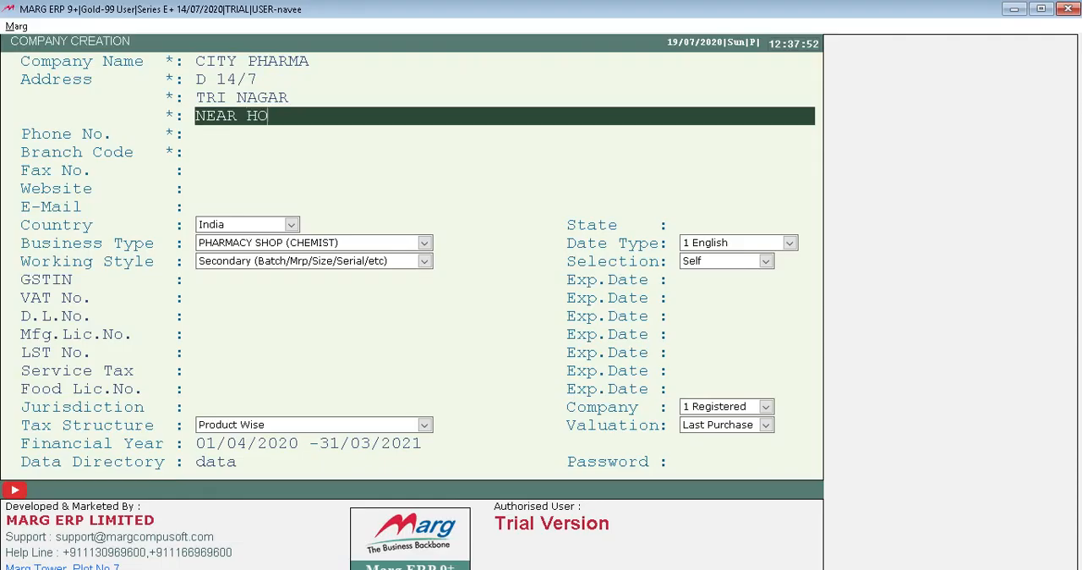
text(NDA SHOWROOM)
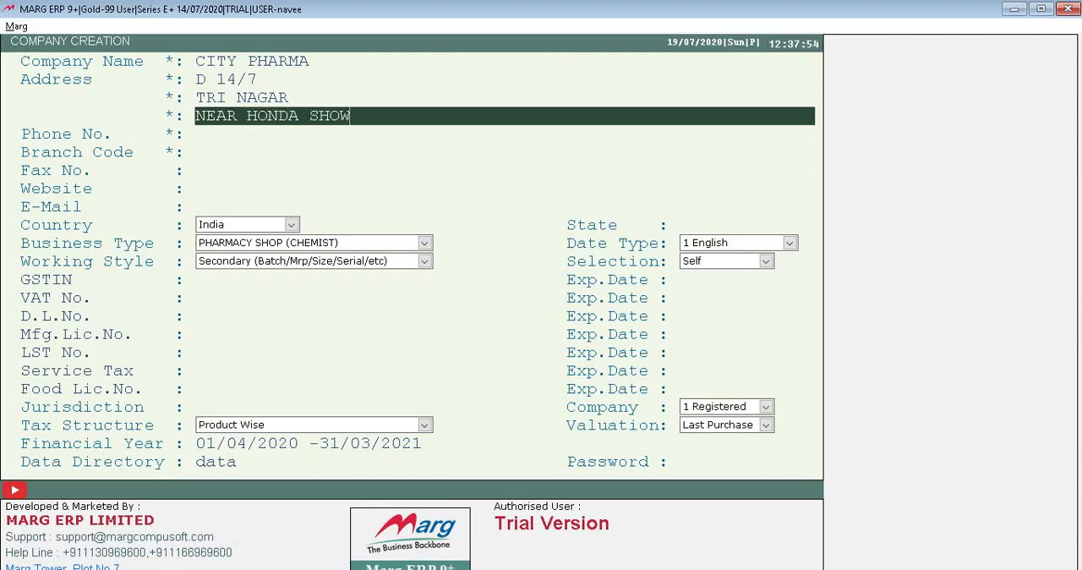
key(Return)
key(Up)
key(Right)
key(Right)
key(Right)
key(Right)
key(Right)
key(Right)
key(Right)
key(Right)
key(Right)
key(Right)
key(Right)
key(Right)
key(Right)
key(Right)
key(Right)
key(Right)
key(Right)
key(Right)
key(Right)
key(Right)
text(DELHI 110085)
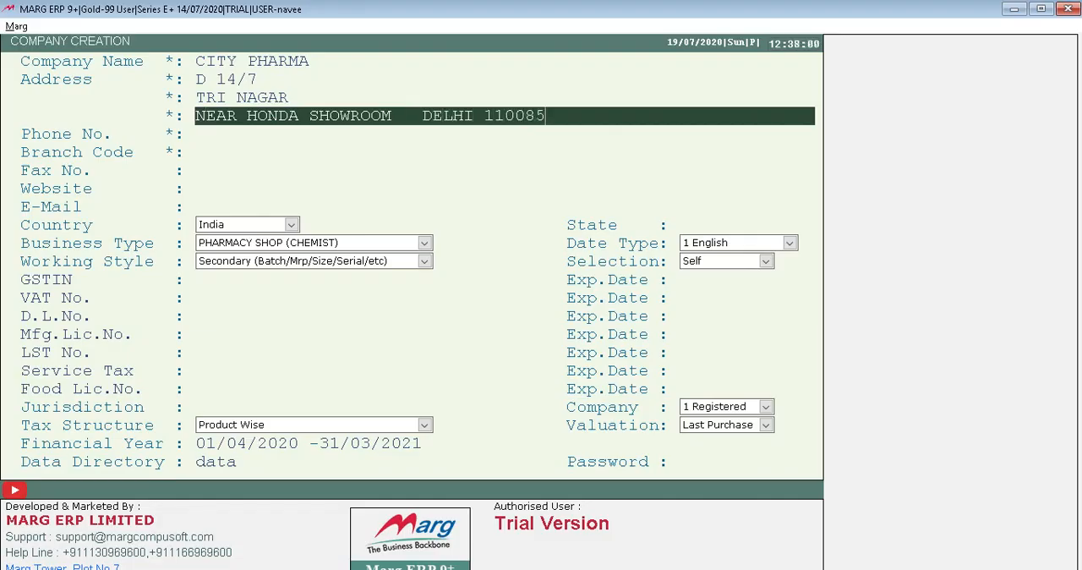
key(Return)
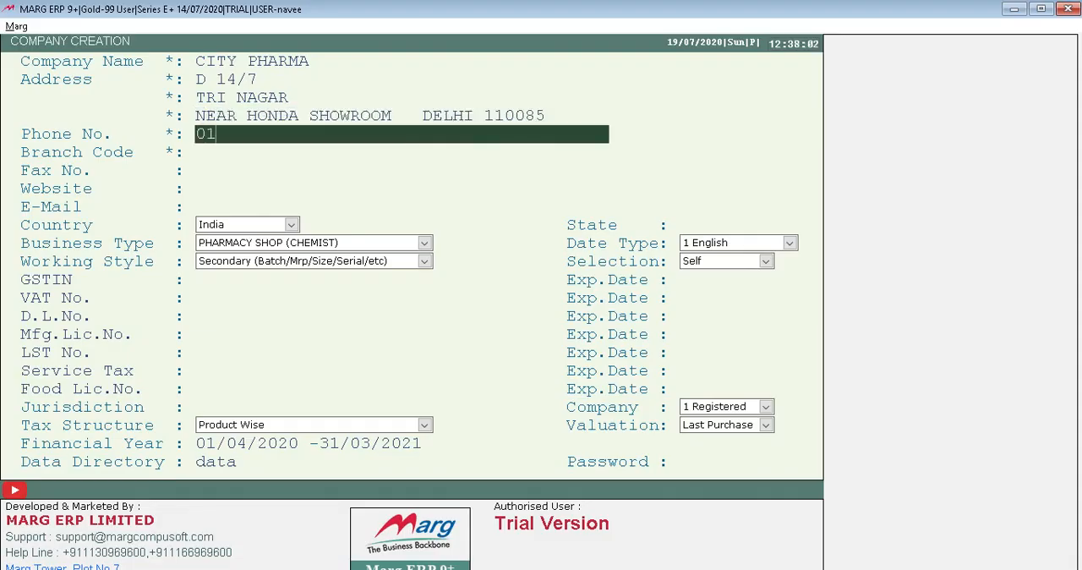
Enter the company's phone number with its area code.
key(Return)
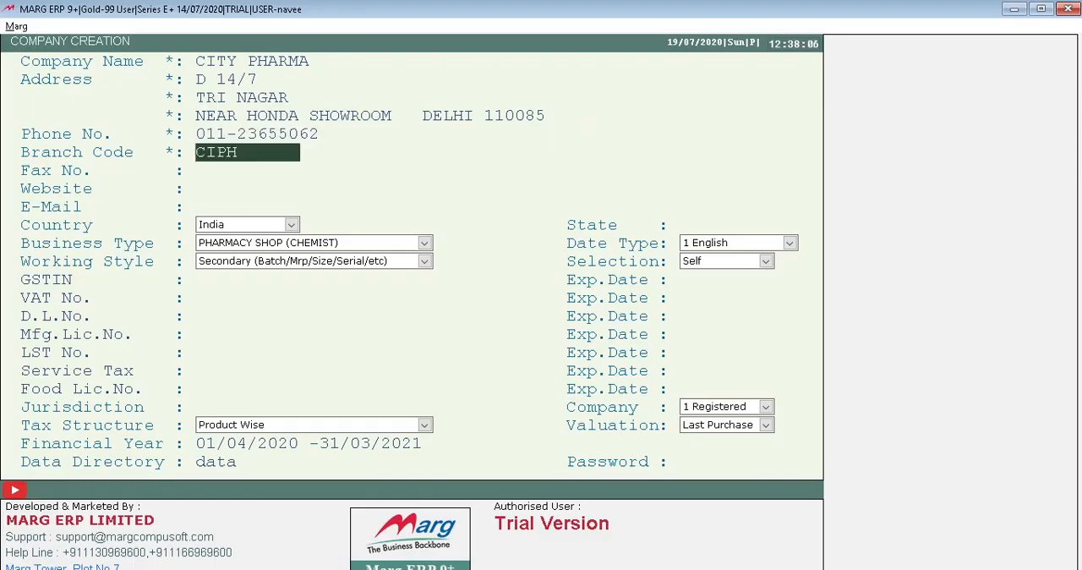
Set the branch code to DEL and leave the fax number and website blank.
text(DEL)
key(Delete)
key(Delete)
key(Delete)
key(Delete)
key(Return)
key(Return)
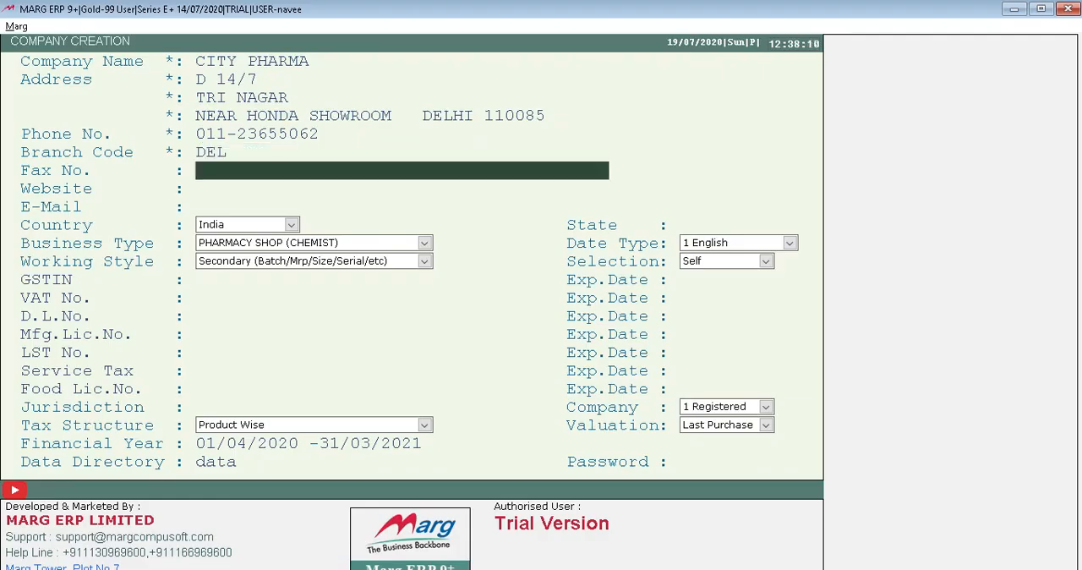
key(Return)
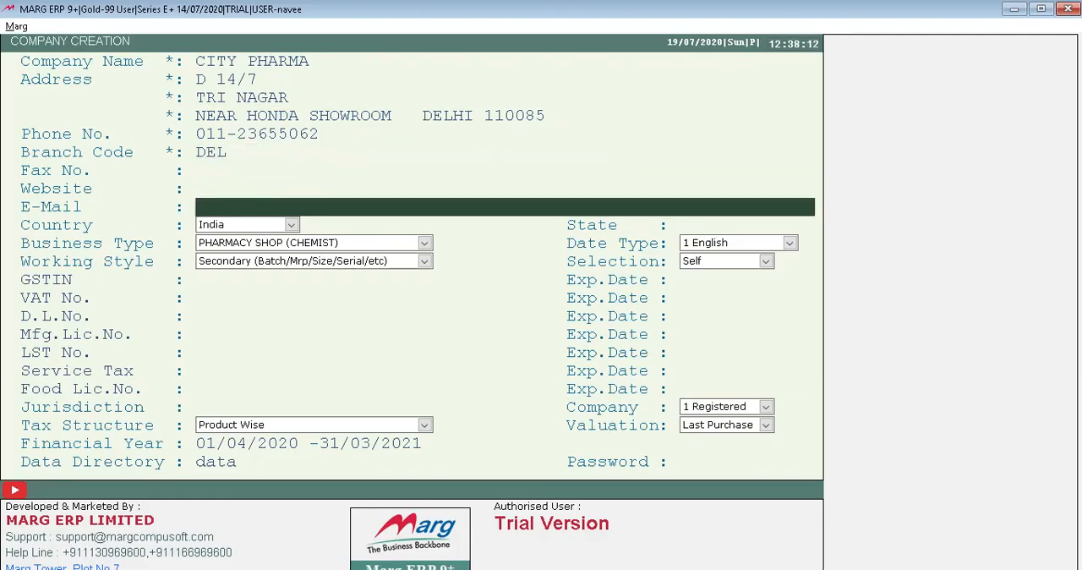
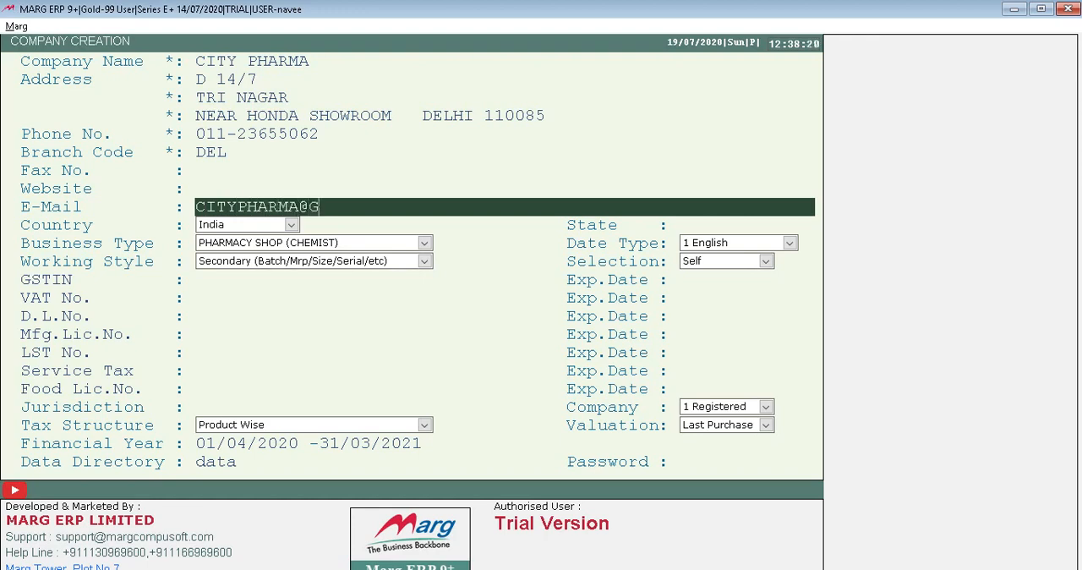
Fill in the company's e-mail address.
key(Return)
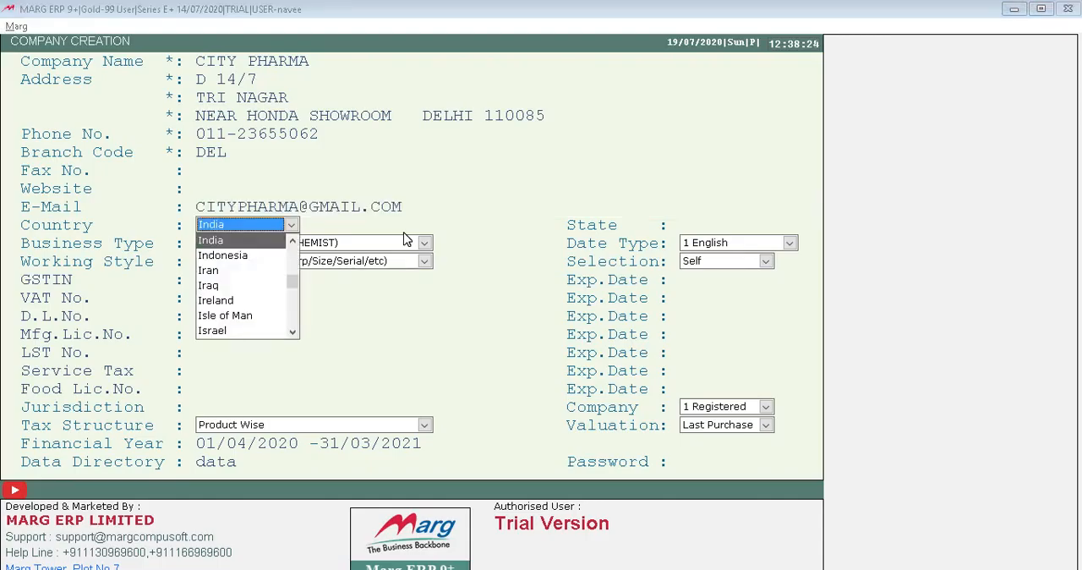
Keep India as the country and set the state to code 07 for Delhi.
key(Return)
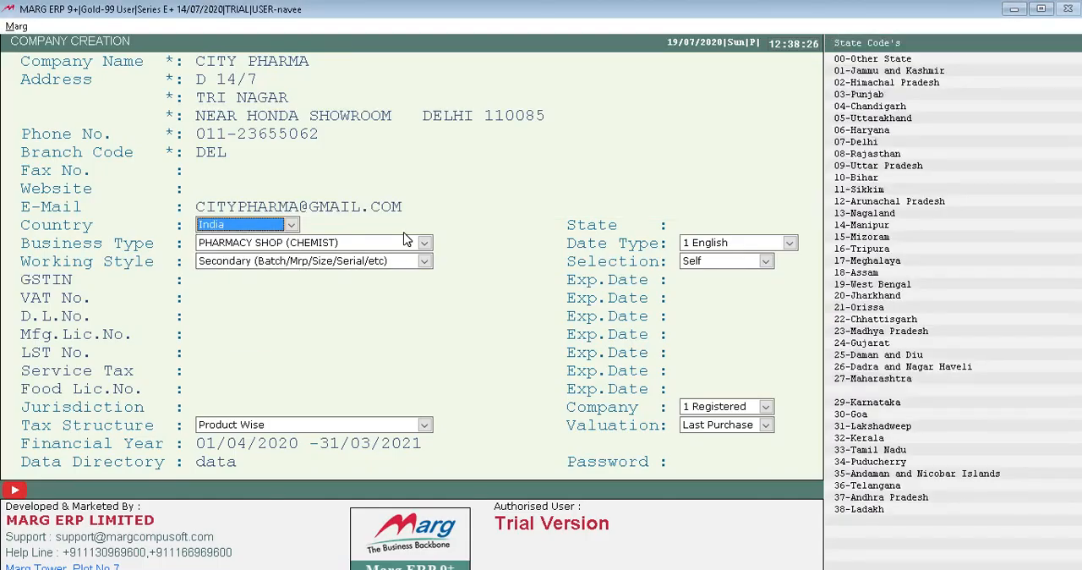
key(Return)
key(Return)
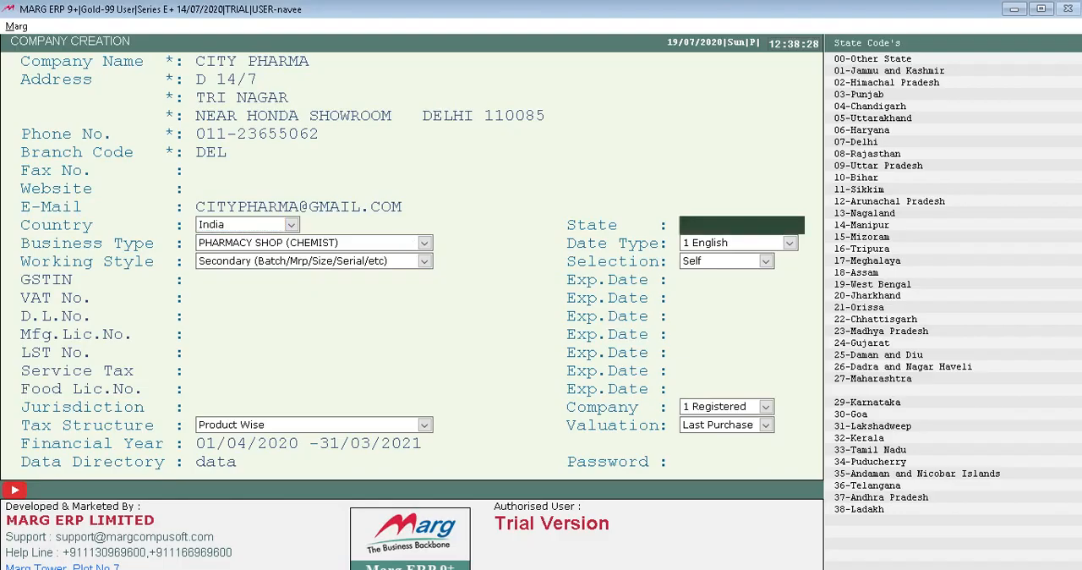
text(07)
key(Return)
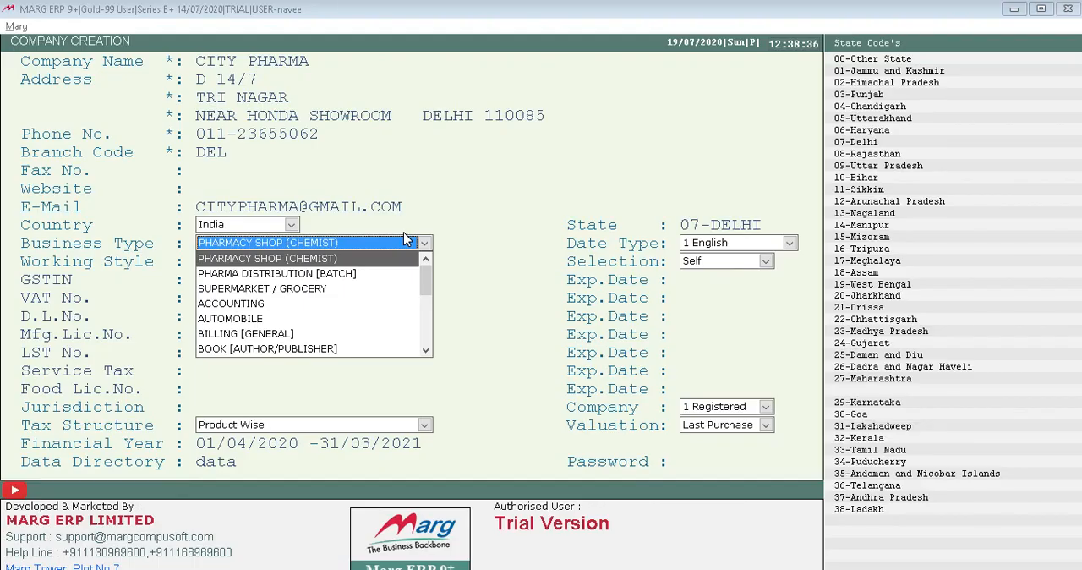
Examine the business types available for the new company.
key(Down)
key(Down)
key(Down)
key(Down)
key(Down)
key(Down)
key(Down)
key(Down)
key(Down)
key(Down)
key(Down)
key(Down)
key(Down)
key(Down)
key(Down)
key(Down)
key(Down)
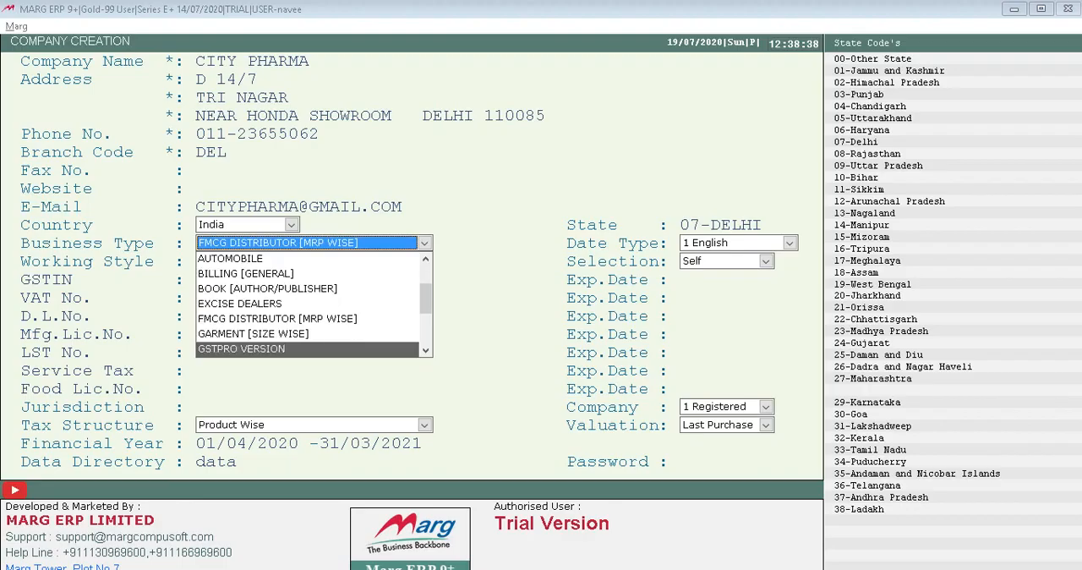
key(Page_Up)
key(Page_Up)
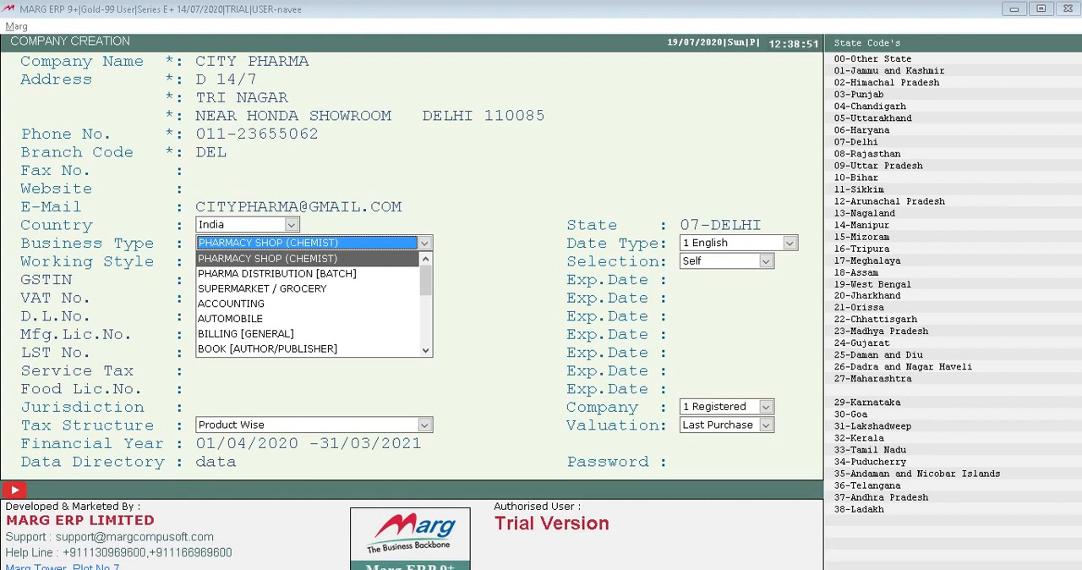
key(Down)
key(Down)
key(Up)
key(Up)
key(Down)
key(Down)
key(Down)
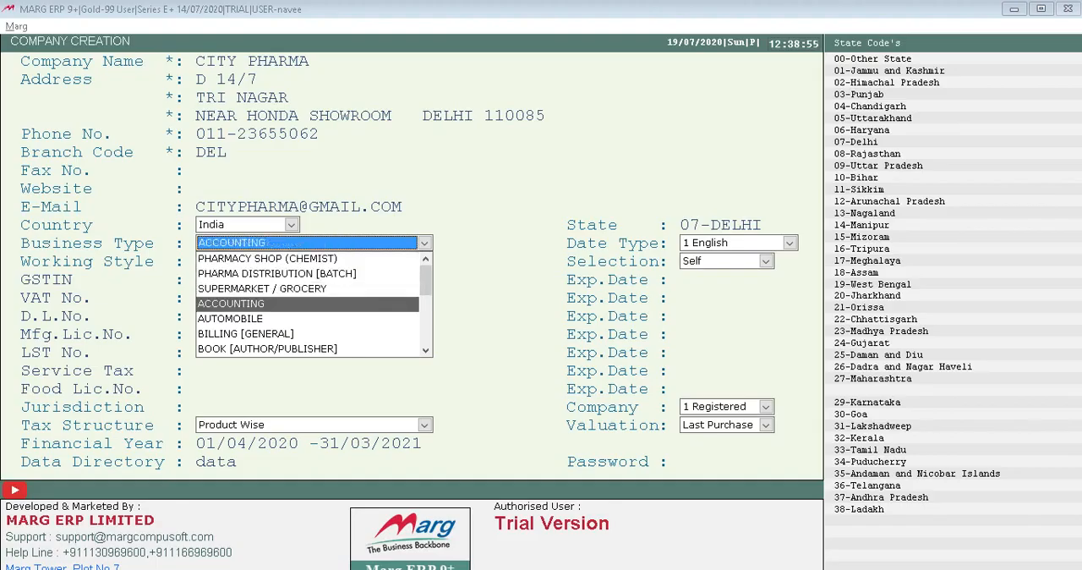
Set the business type to ACCOUNTING and keep the date type as 1 English.
key(Up)
key(Up)
key(Up)
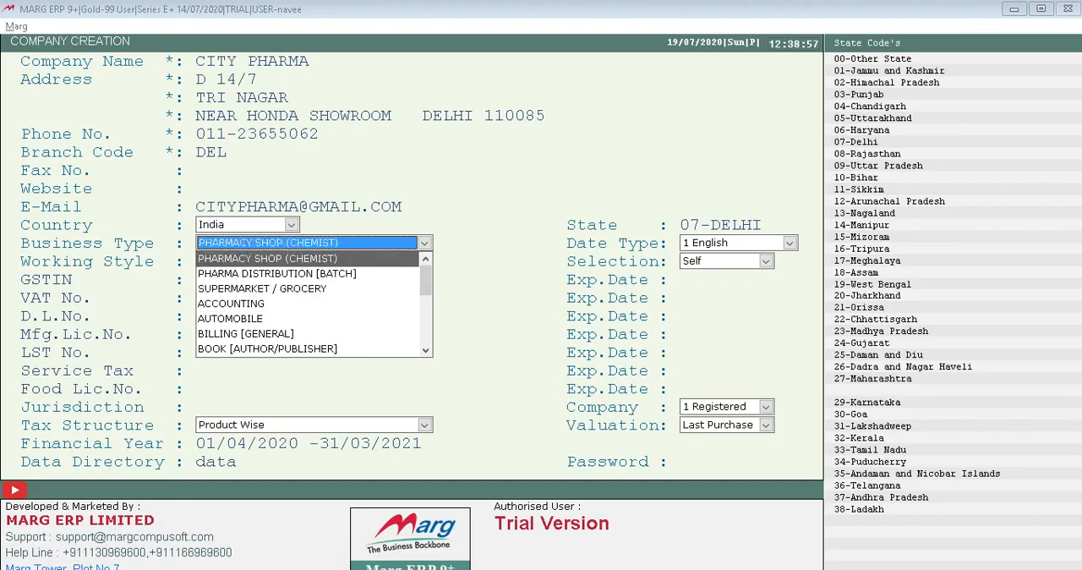
key(Down)
key(Down)
key(Up)
key(Up)
key(Down)
key(Down)
key(Down)
key(Return)
key(Return)
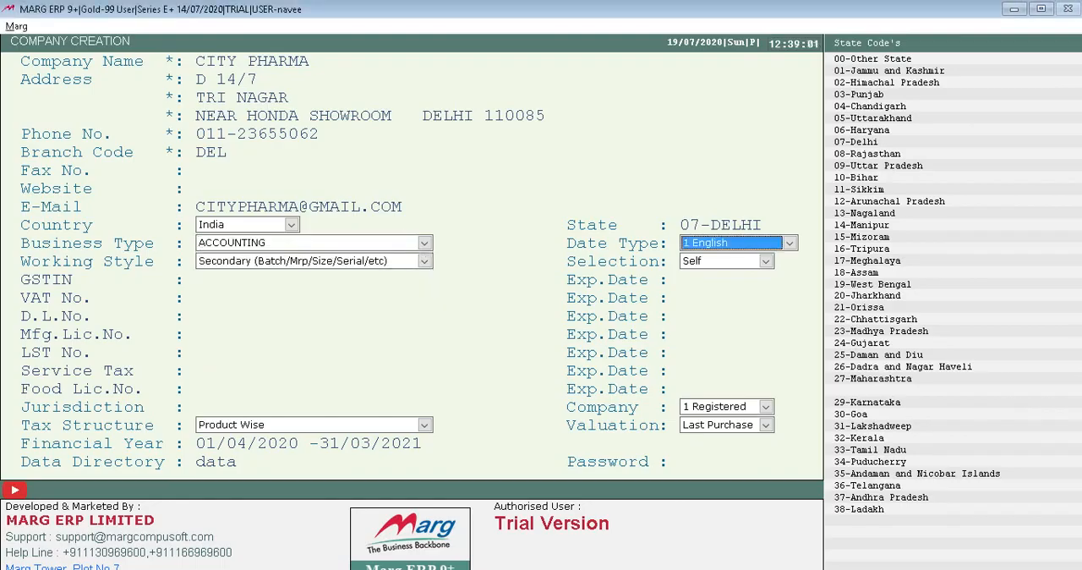
key(Return)
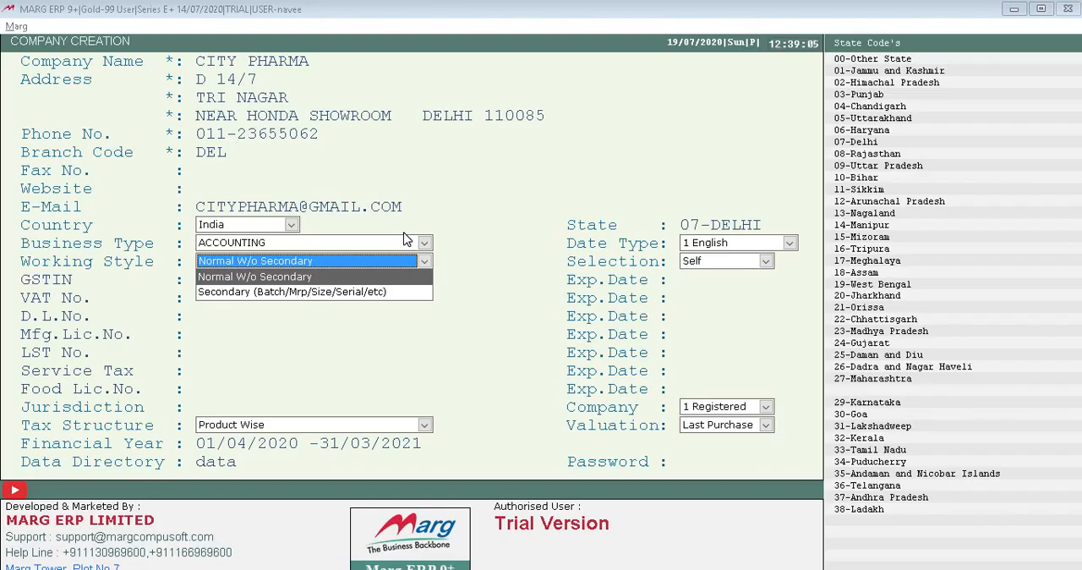
Set the working style to Secondary (Batch/Mrp/Size/Serial/etc) and keep the selection as Self.
key(Down)
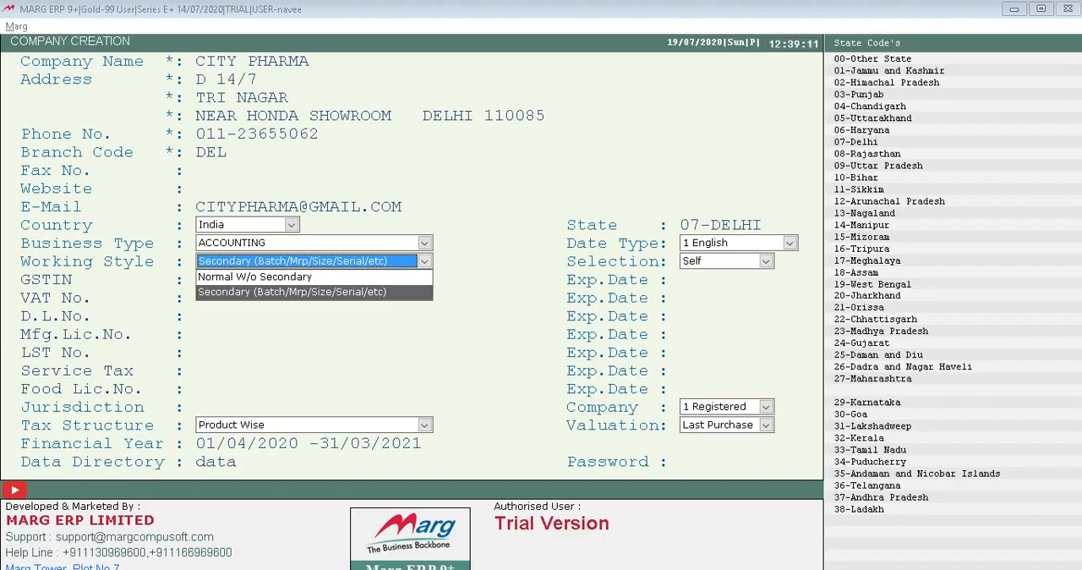
key(Return)
key(Return)
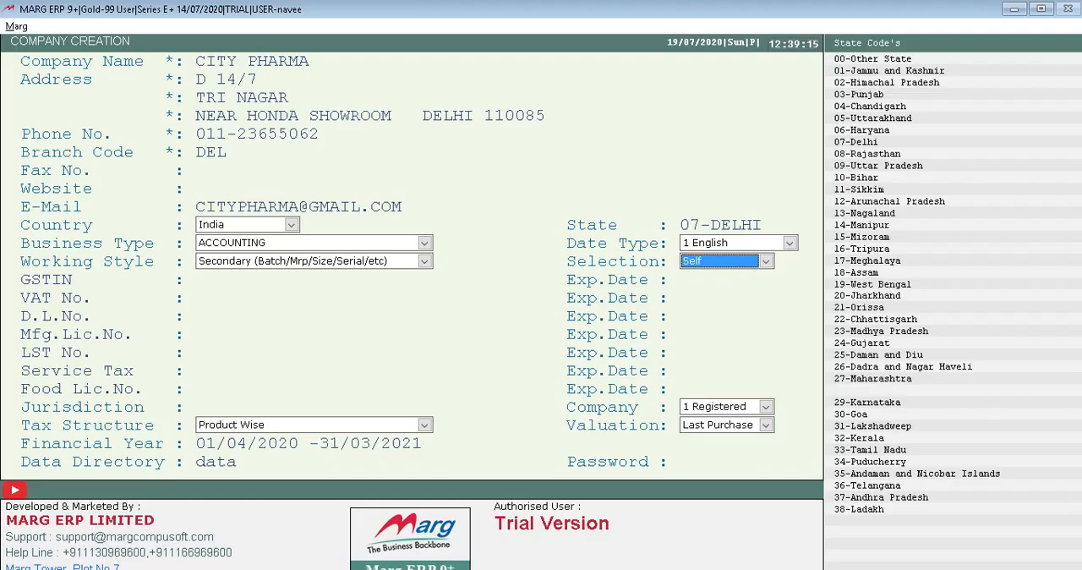
key(Return)
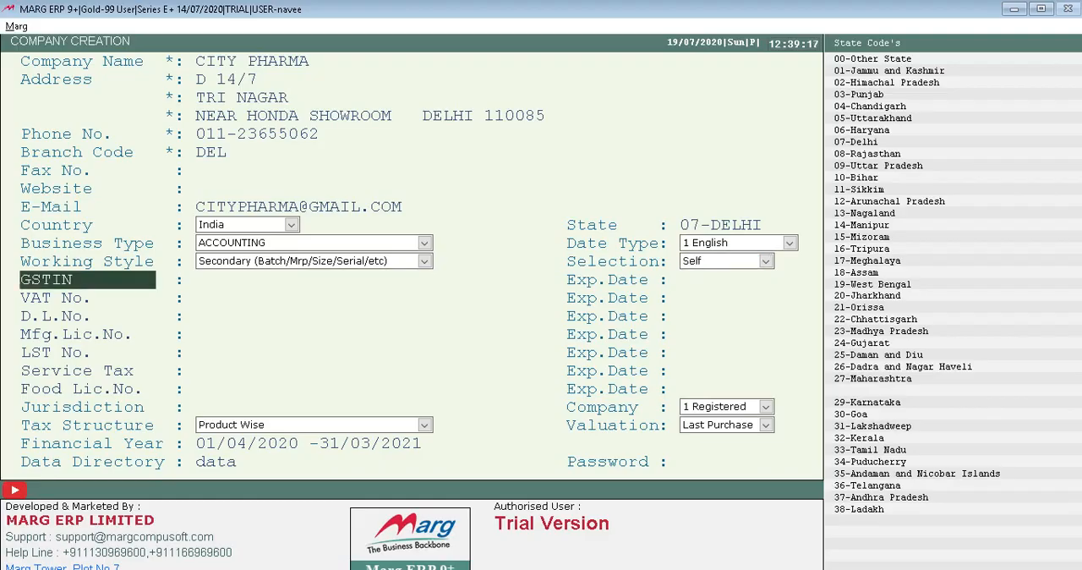
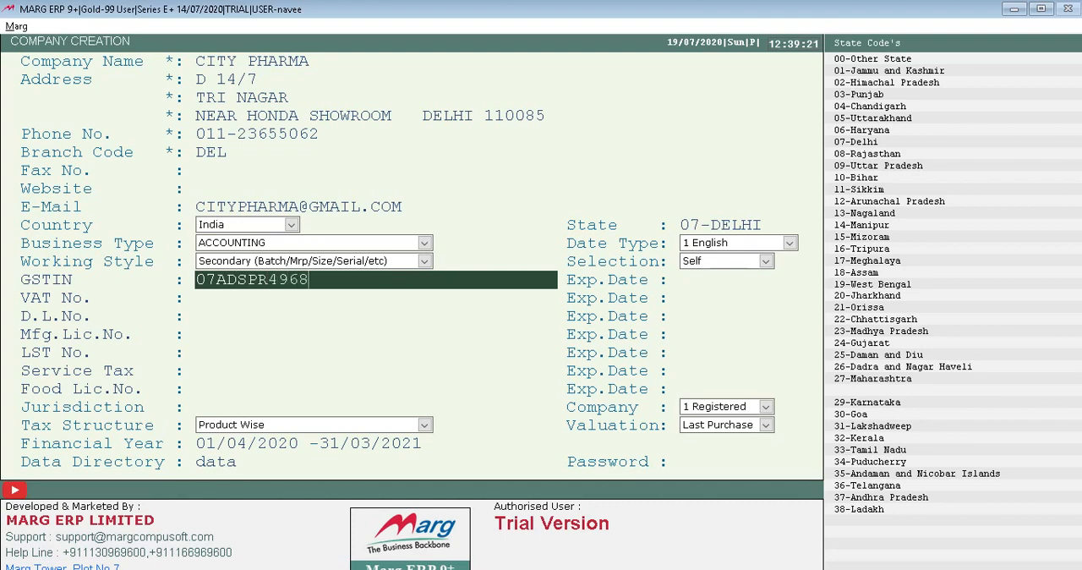
Enter the company's GSTIN and leave its expiry date blank.
key(Return)
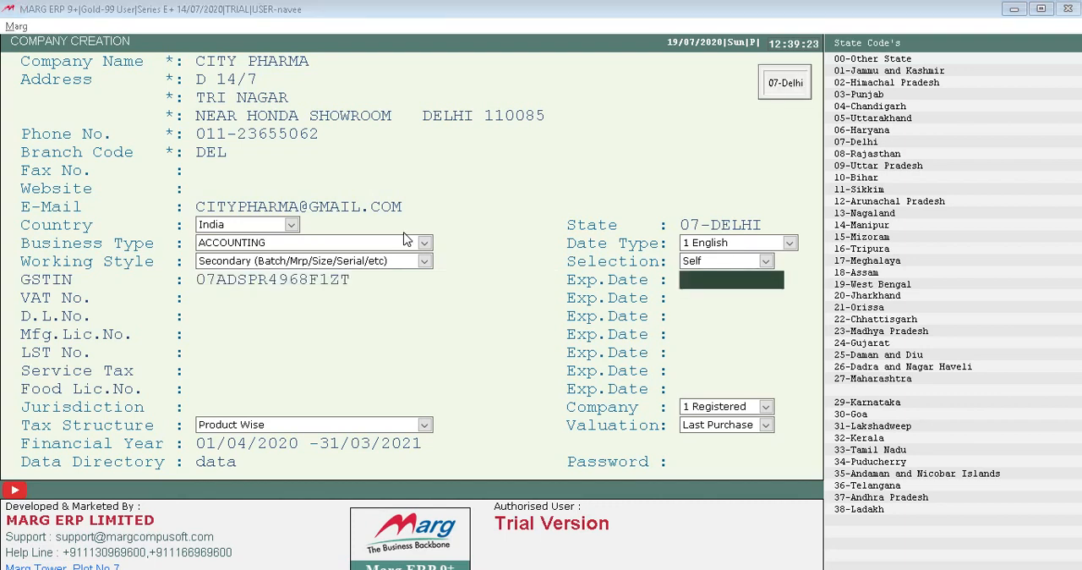
key(Return)
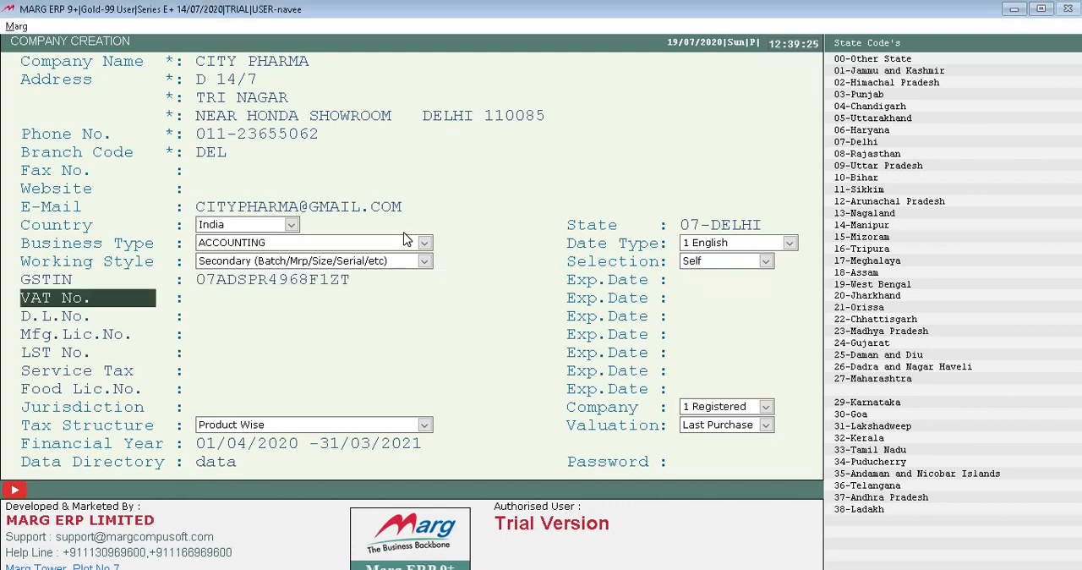
Leave the VAT, drug licence, manufacturing licence, LST, service tax, food licence and jurisdiction fields blank.
key(Return)
key(Return)
key(Return)
key(Return)
key(Return)
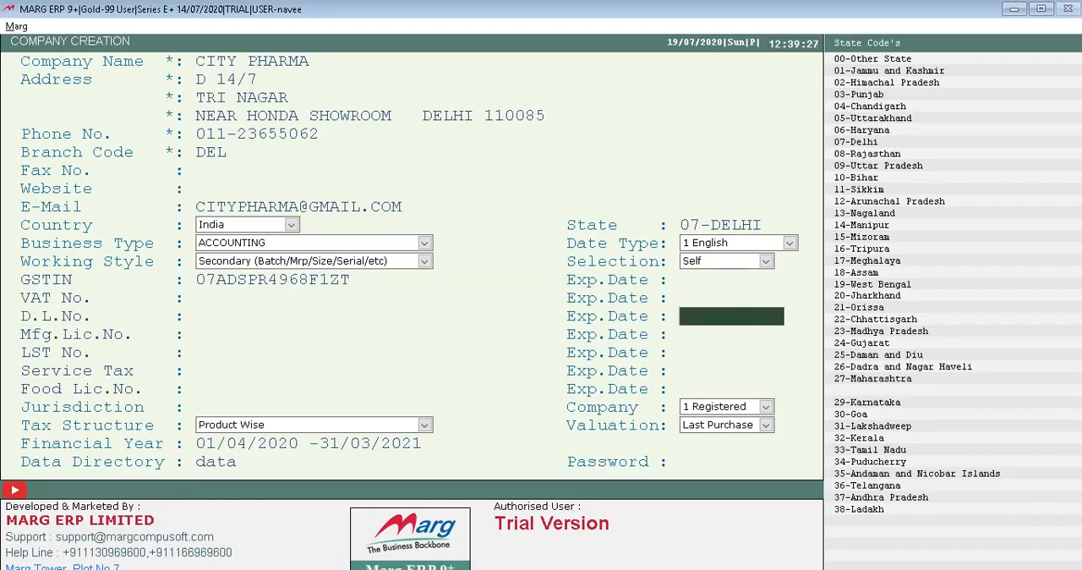
key(Return)
key(Return)
key(Return)
key(Return)
key(Return)
key(Return)
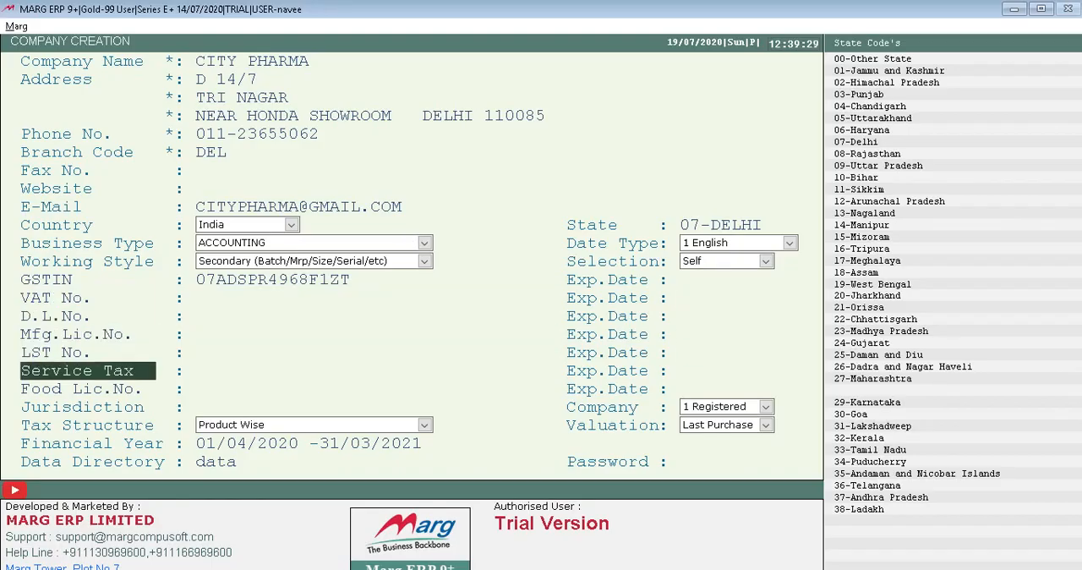
key(Return)
key(Return)
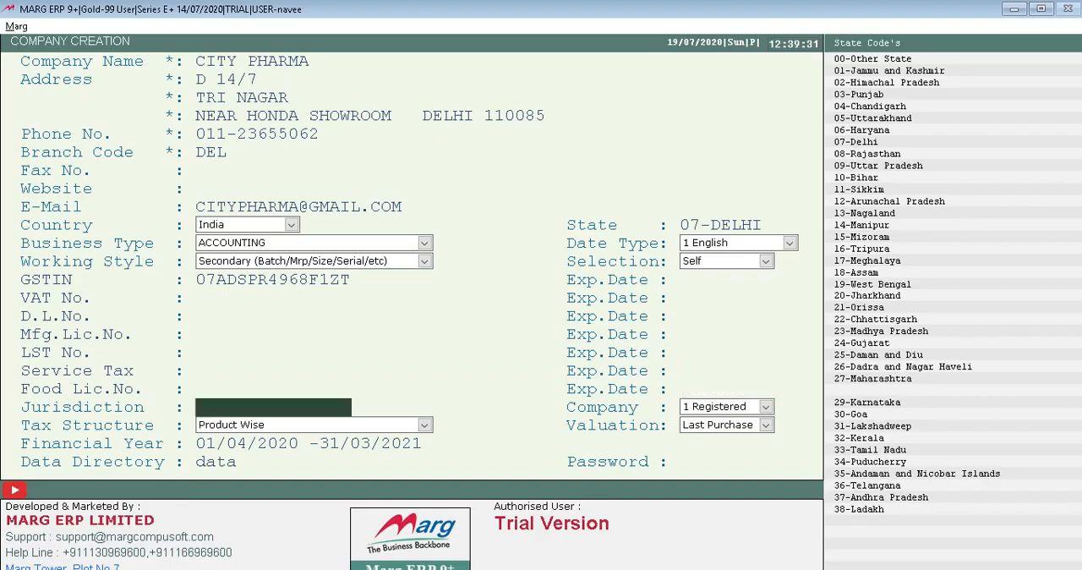
key(Return)
key(Return)
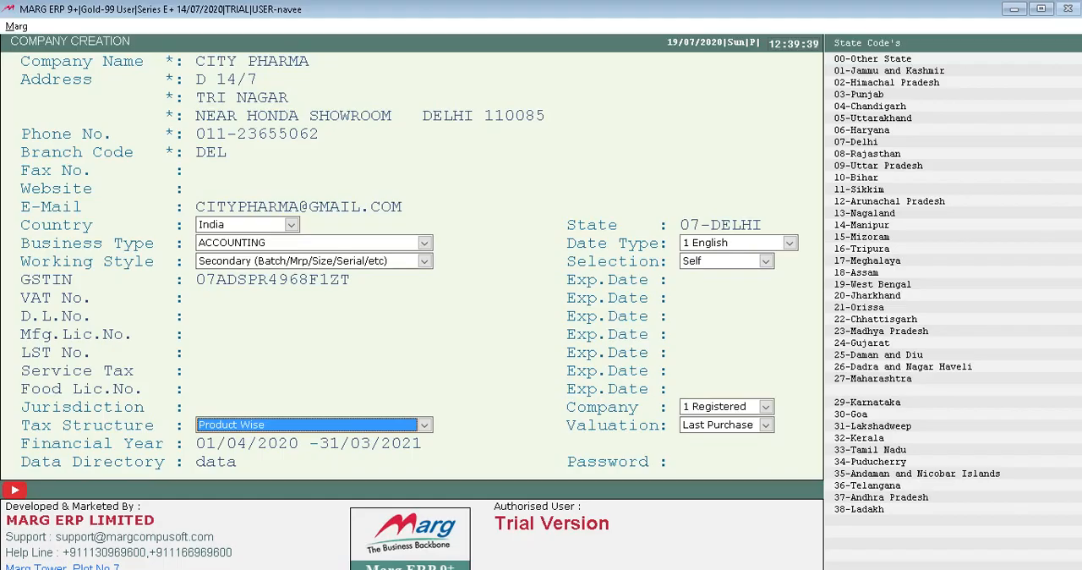
Keep the Product Wise tax structure, the financial year 01/04/2020 to 31/03/2021 and the data directory named data.
key(Return)
key(Return)
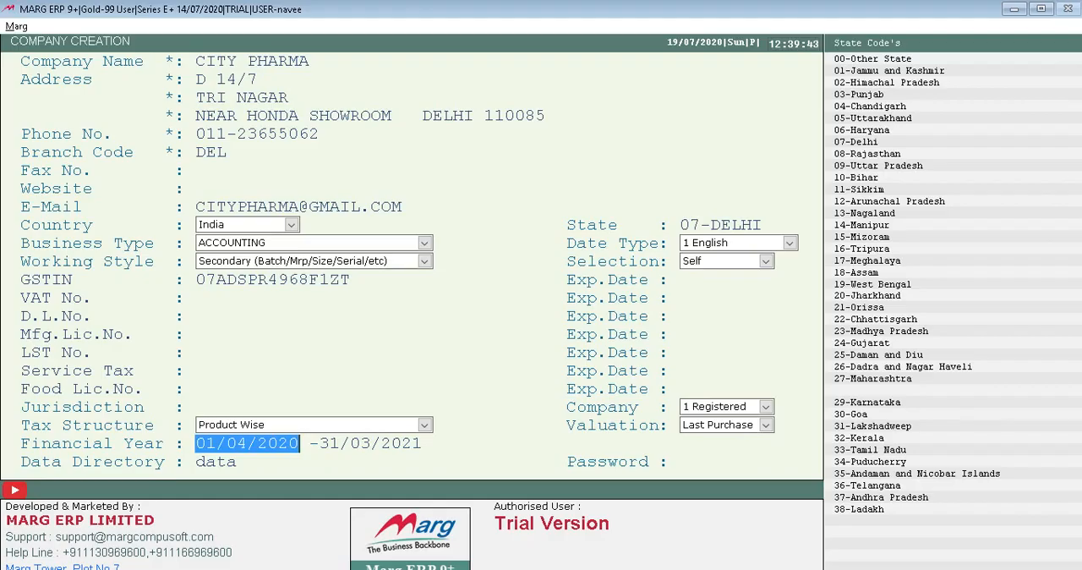
key(Return)
Enter a password for the new company and save the company record.
key(Return)
key(Return)
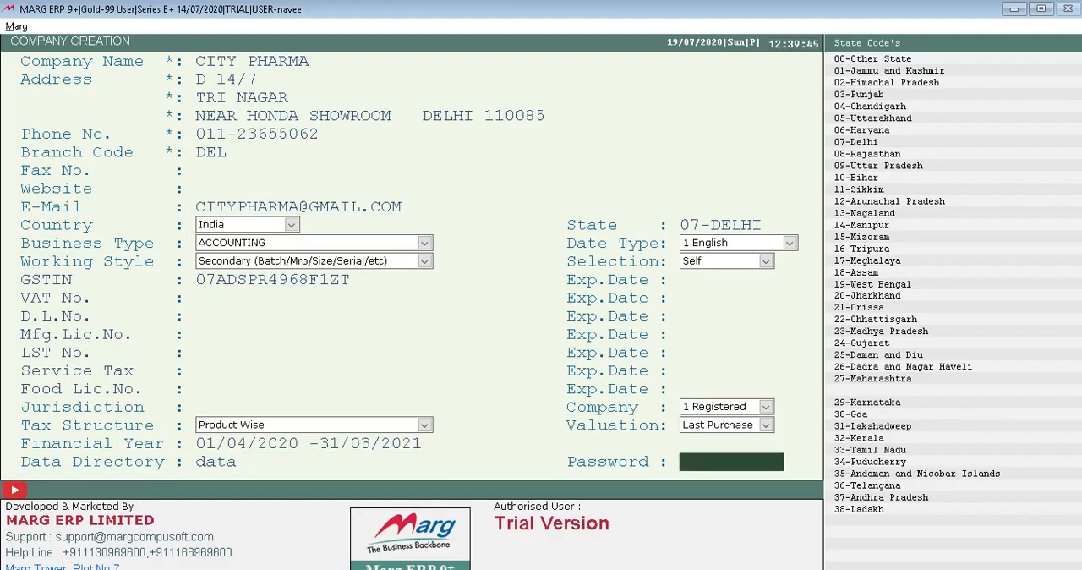
text(CITY)
key(Return)
key(Return)
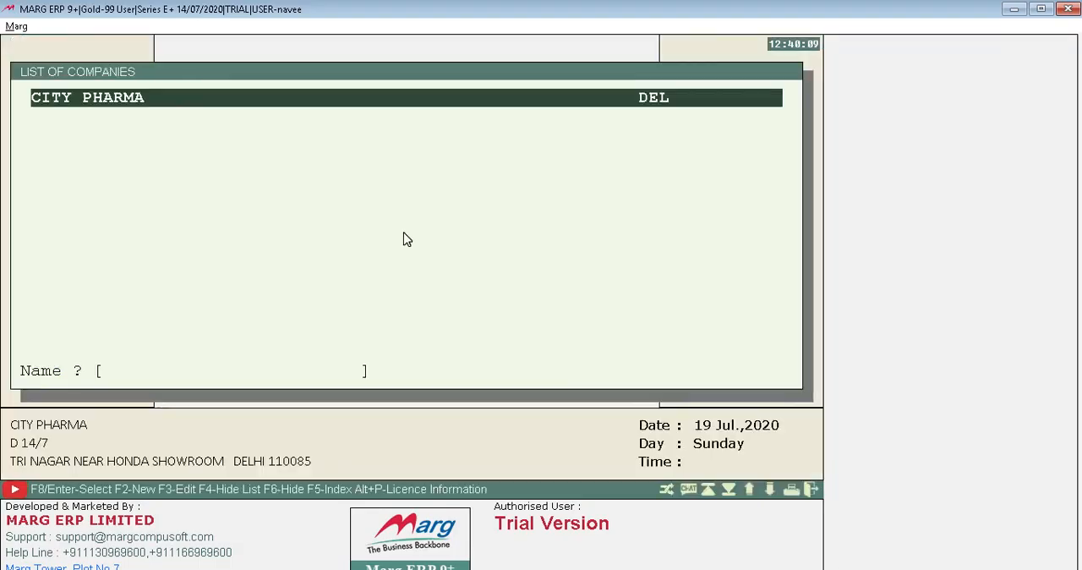
Open CITY PHARMA from the list of companies by entering its company password.
key(Return)
text(****)
key(Return)
key(Return)
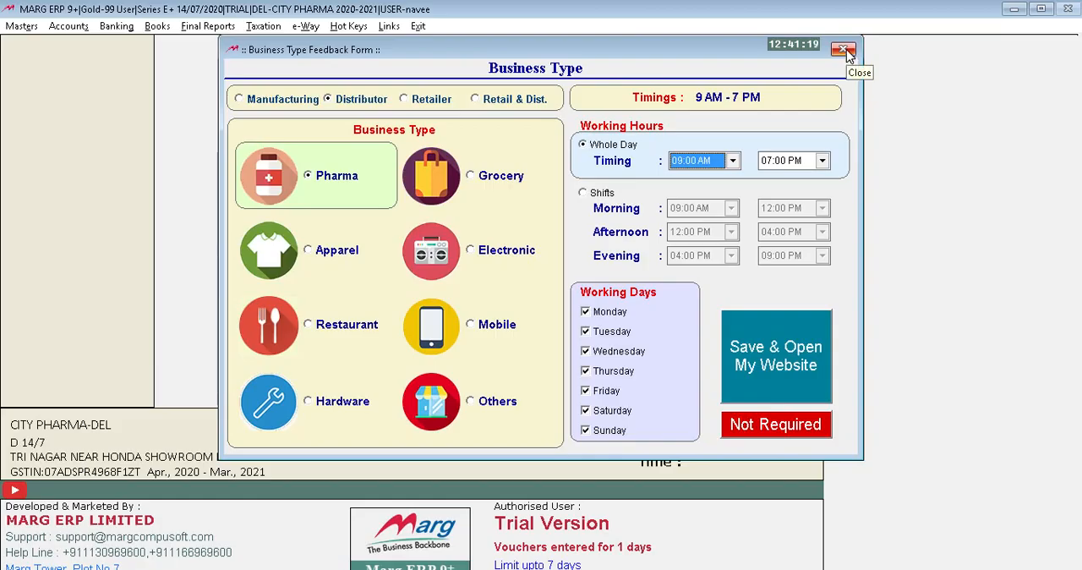
Submit the business type form as Pharma Distributor with whole-day hours from 09:00 AM to 07:00 PM and dismiss the alert.
click(786, 364)
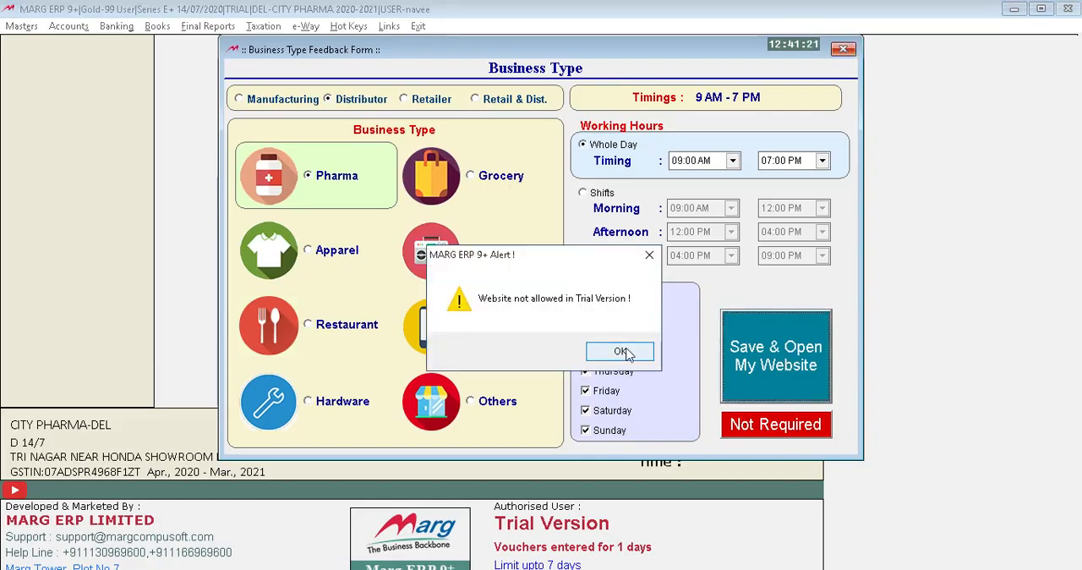
click(621, 354)
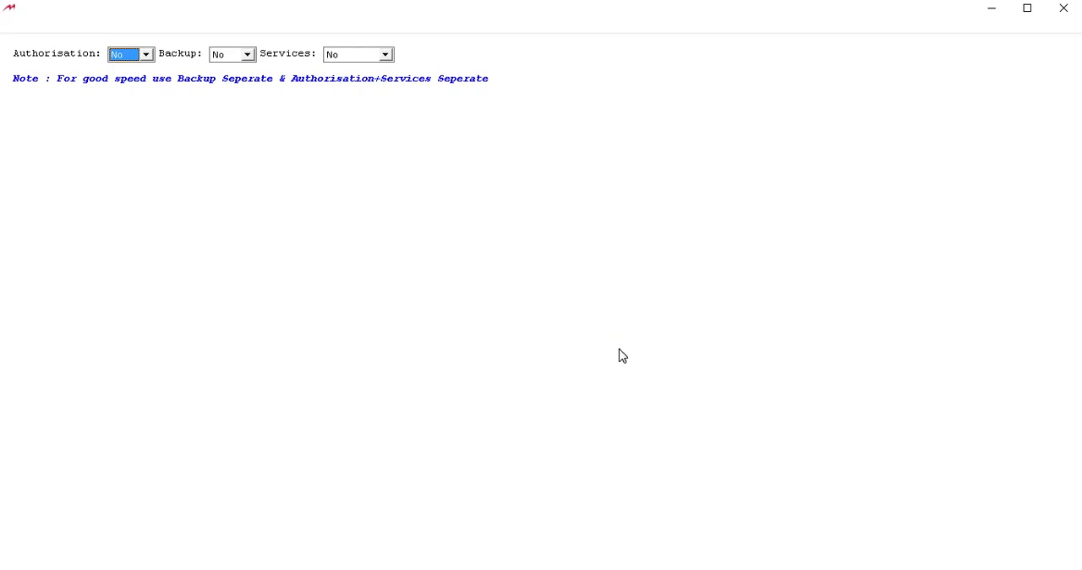
Enable authorisation, backup and services for the server.
key(Down)
key(Tab)
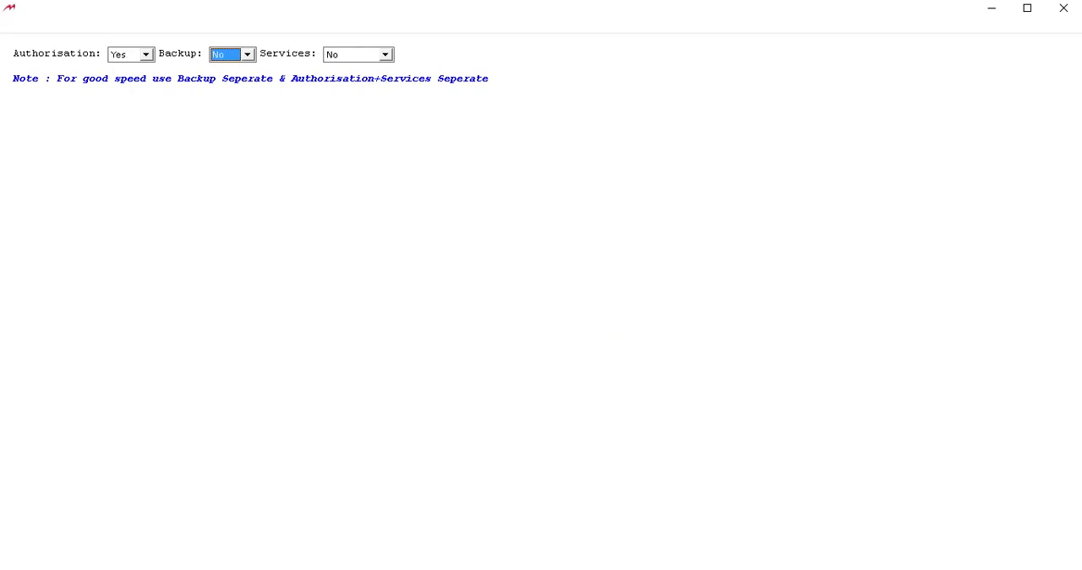
key(Down)
key(Tab)
key(Down)
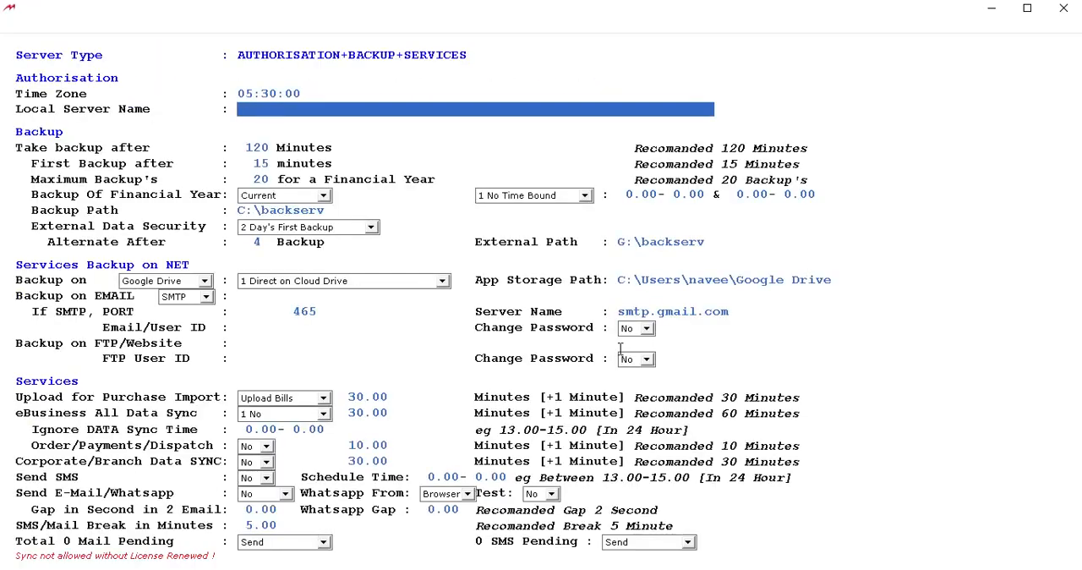
Leave the local server name blank and keep backups every 120 minutes, first after 15 minutes, at most 20, for the current financial year.
key(Tab)
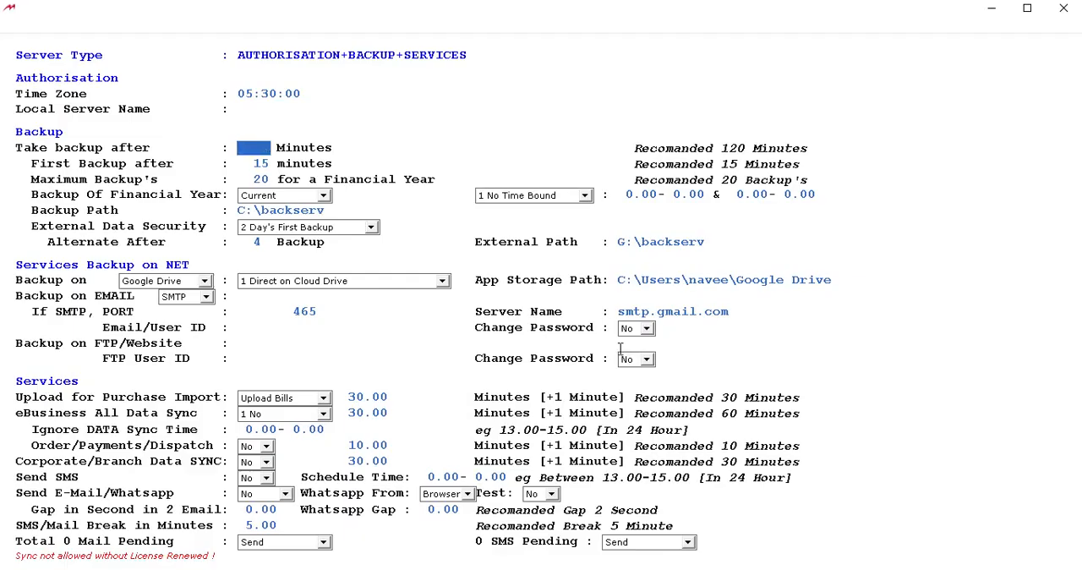
text(0)
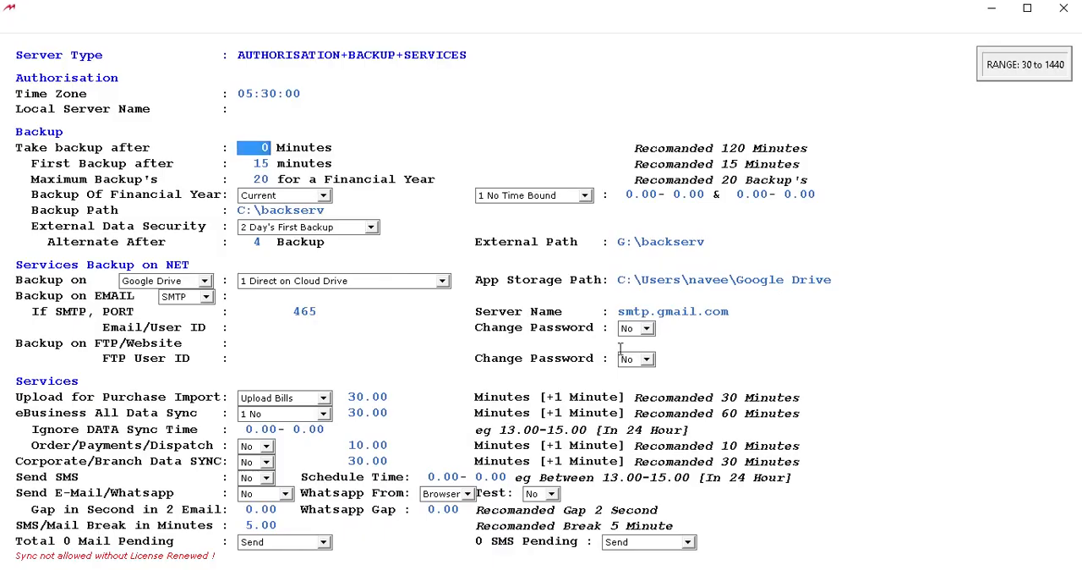
key(Tab)
key(Tab)
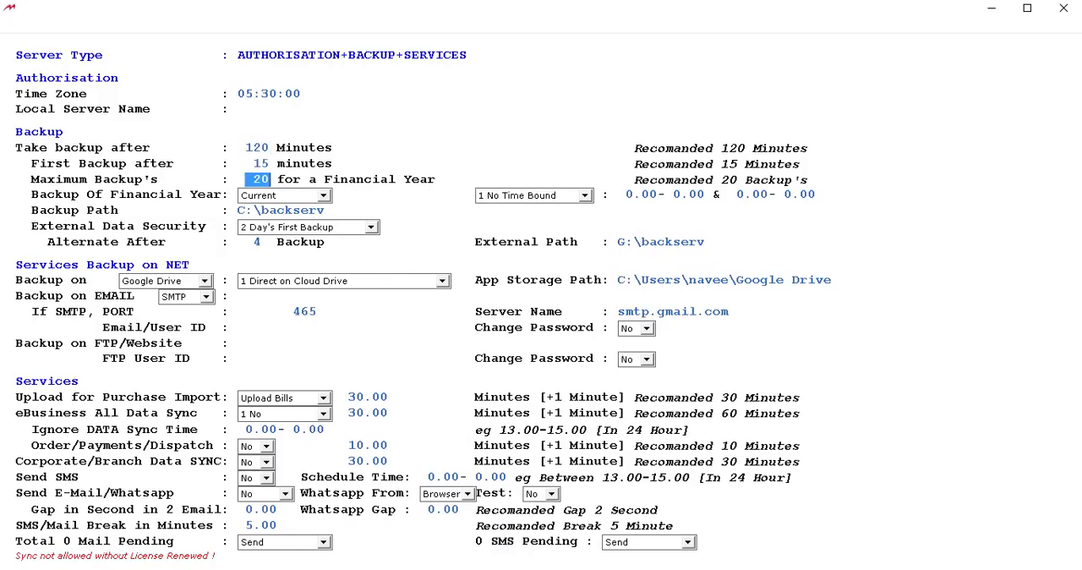
key(Tab)
key(Tab)
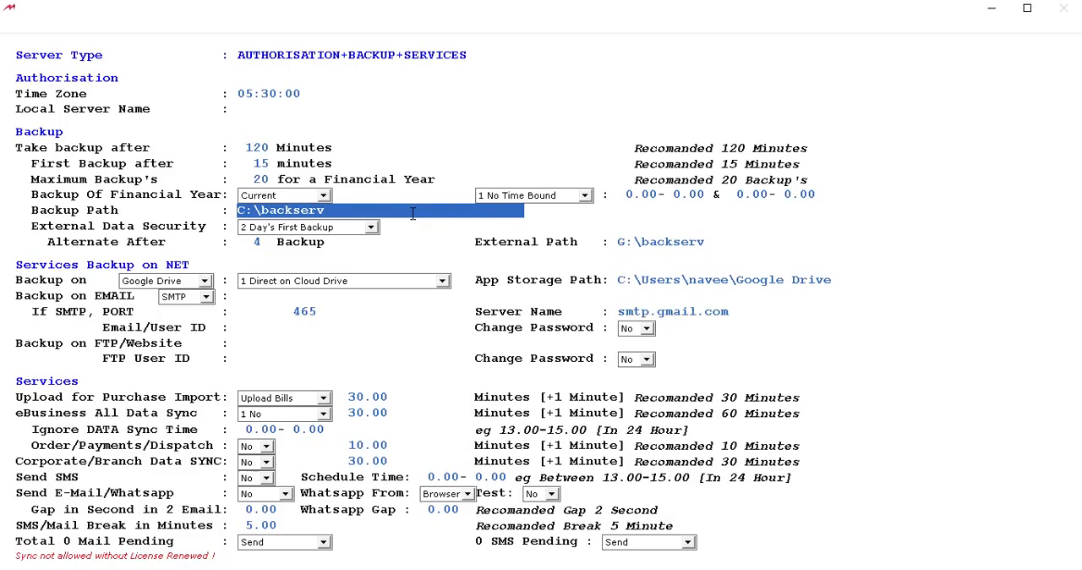
Accept C:\backserv as the backup path with 2 Day's First Backup as the external data security.
key(Return)
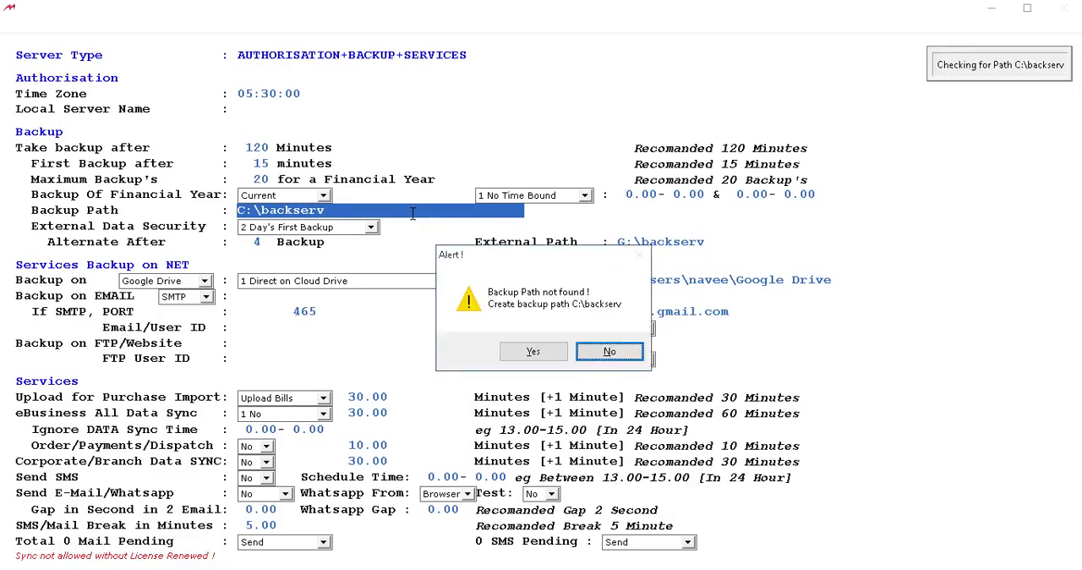
key(Return)
key(Return)
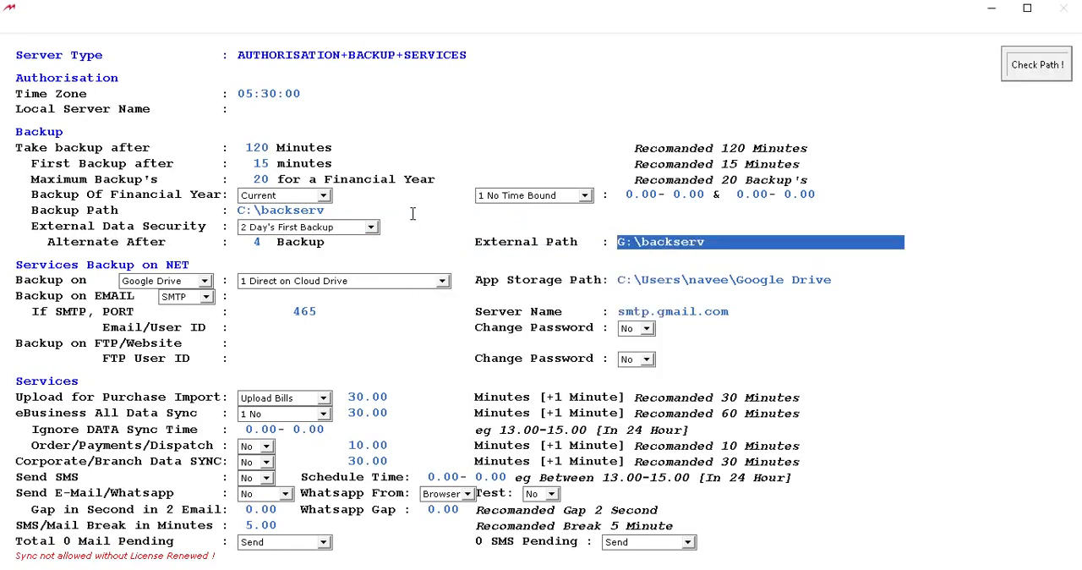
Set the external backup path to C:\backserv instead of the G drive and allow the C drive as the external drive.
key(Return)
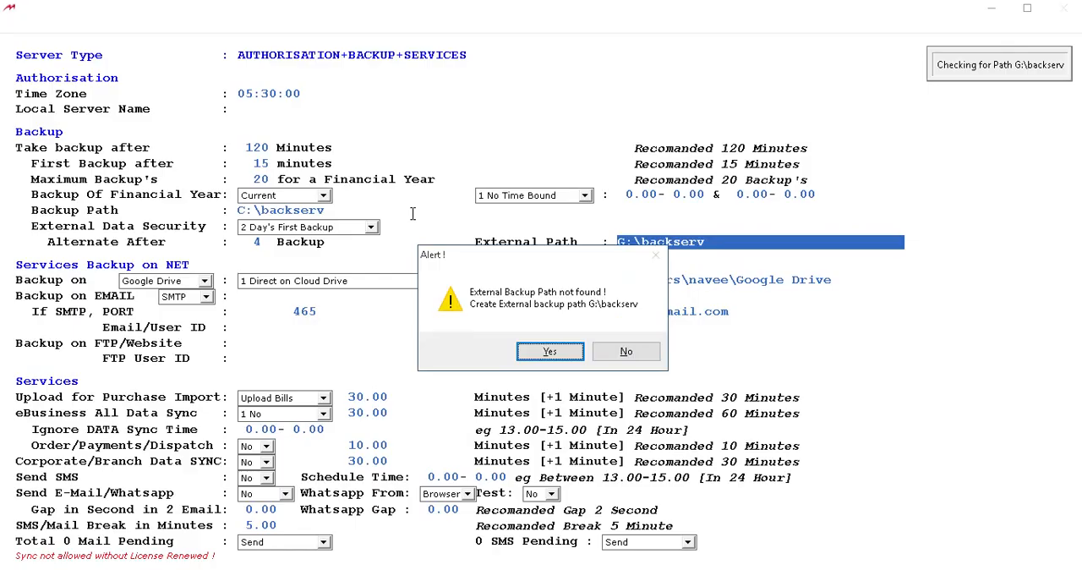
key(Return)
key(Return)
key(Left)
key(Return)
key(Return)
key(Return)
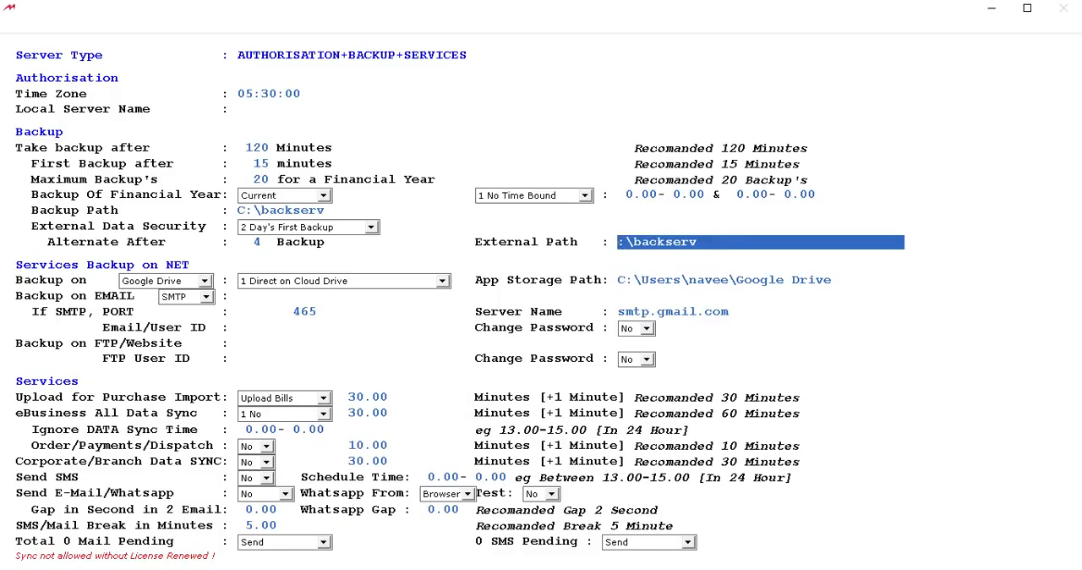
key(Return)
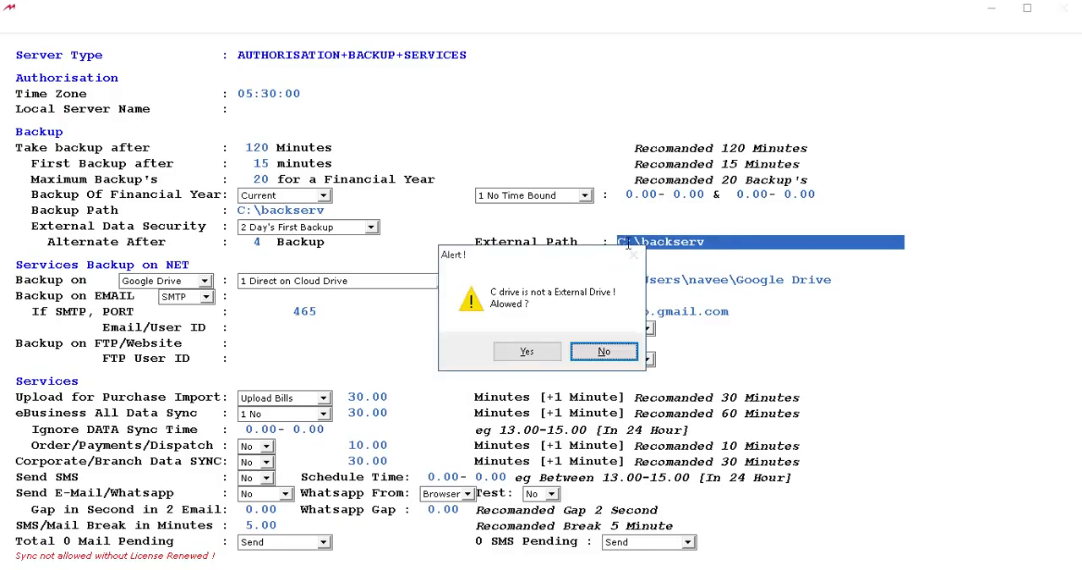
key(Left)
key(Return)
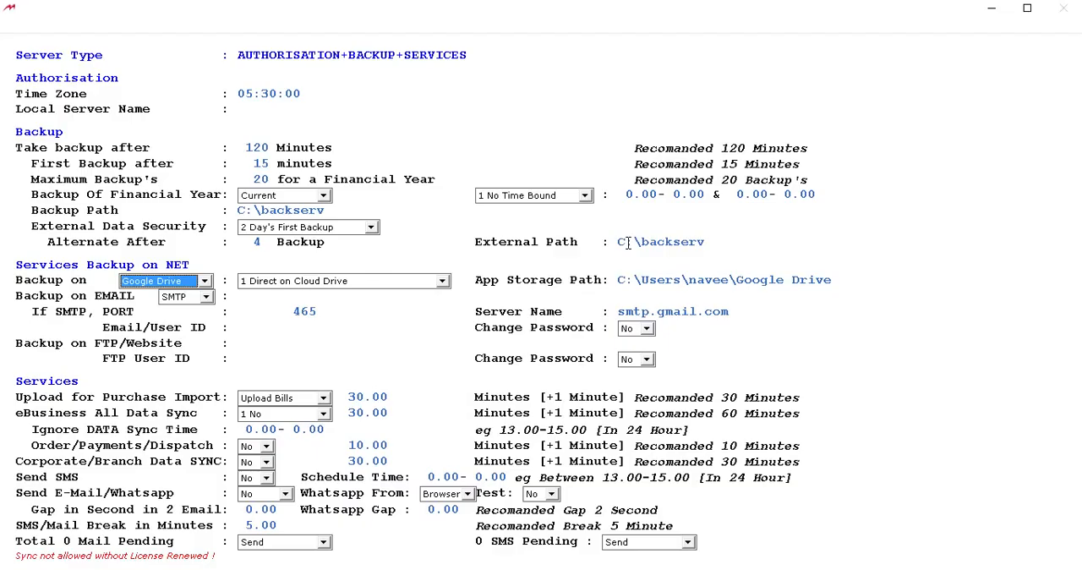
Keep Google Drive with Direct on Cloud Drive for net backup and leave the email and FTP backup fields blank.
key(Return)
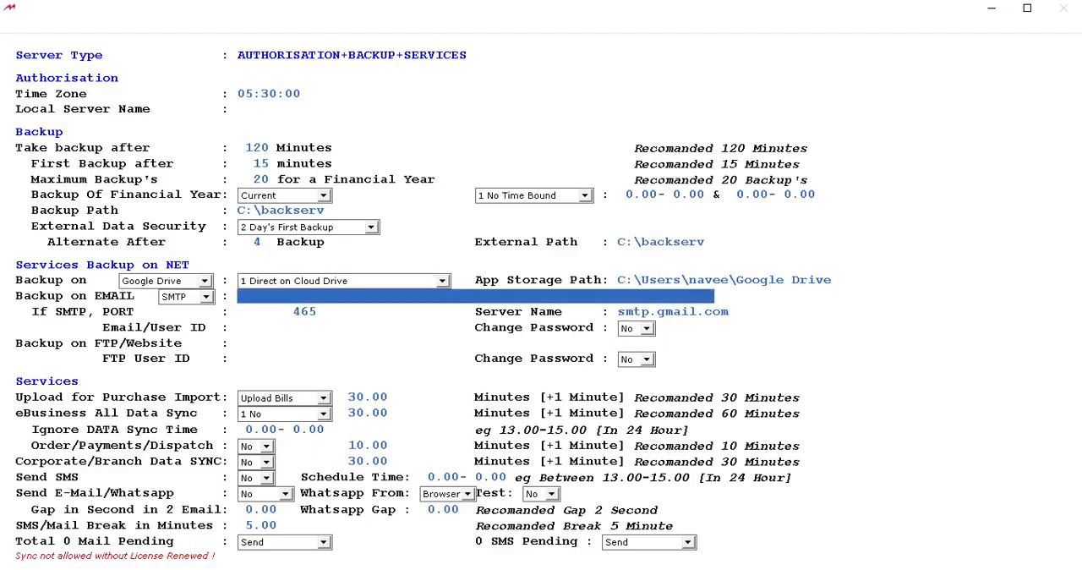
key(Return)
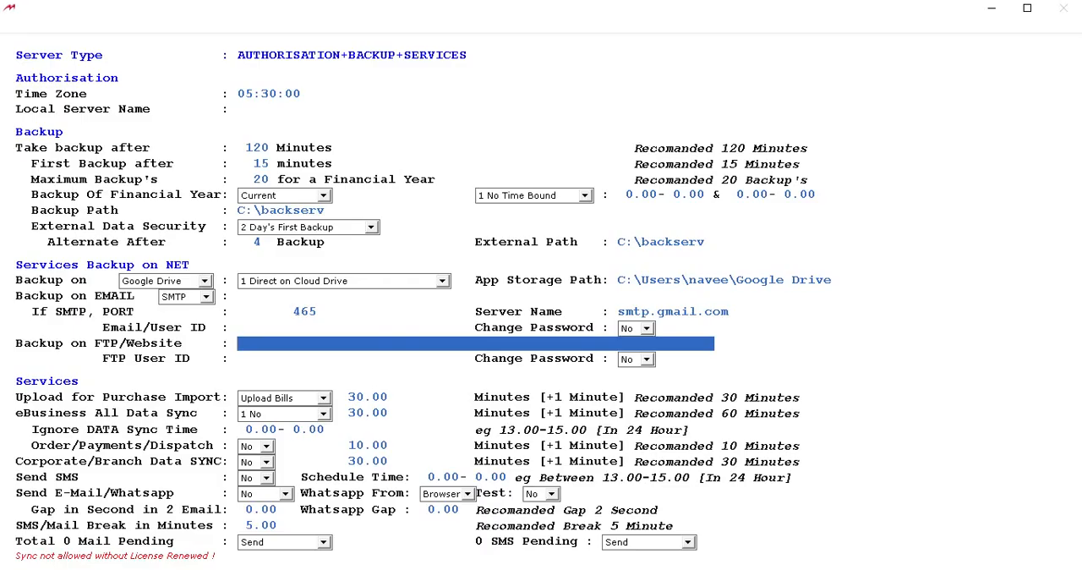
key(Tab)
Keep the default purchase upload, data sync, SMS and mail service settings and finish the server setup.
key(Tab)
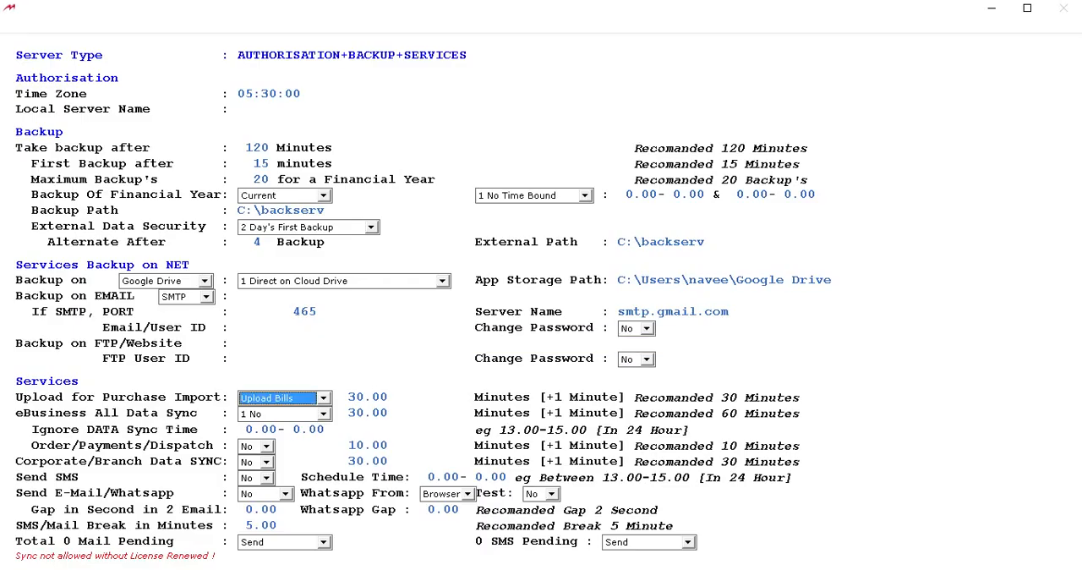
key(Tab)
key(Tab)
key(Tab)
key(Tab)
key(Tab)
key(Tab)
key(Return)
key(Return)
key(Return)
key(Return)
key(Return)
key(Return)
key(Return)
key(Return)
key(Return)
key(Return)
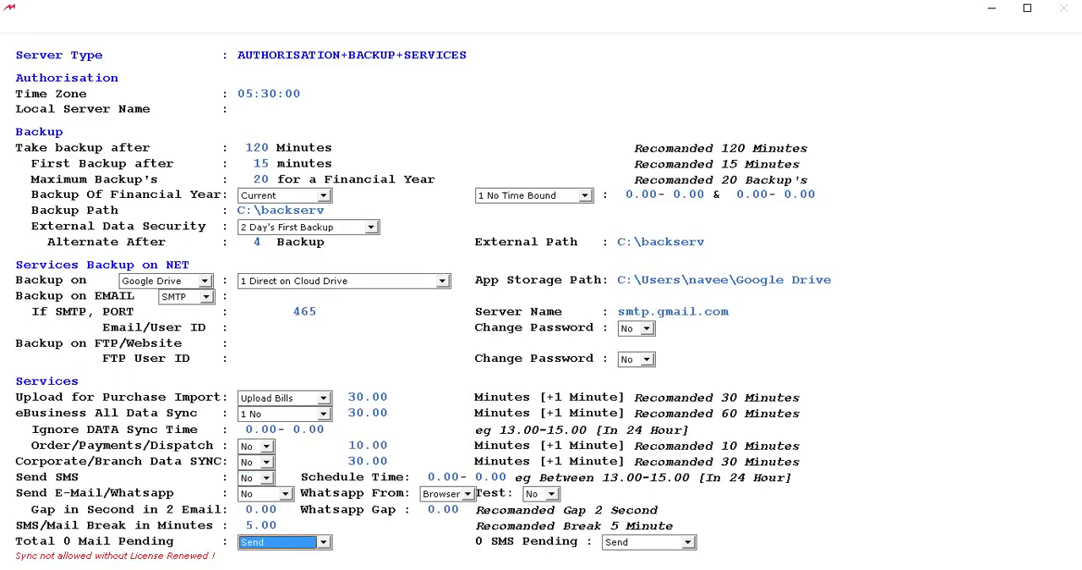
key(Return)
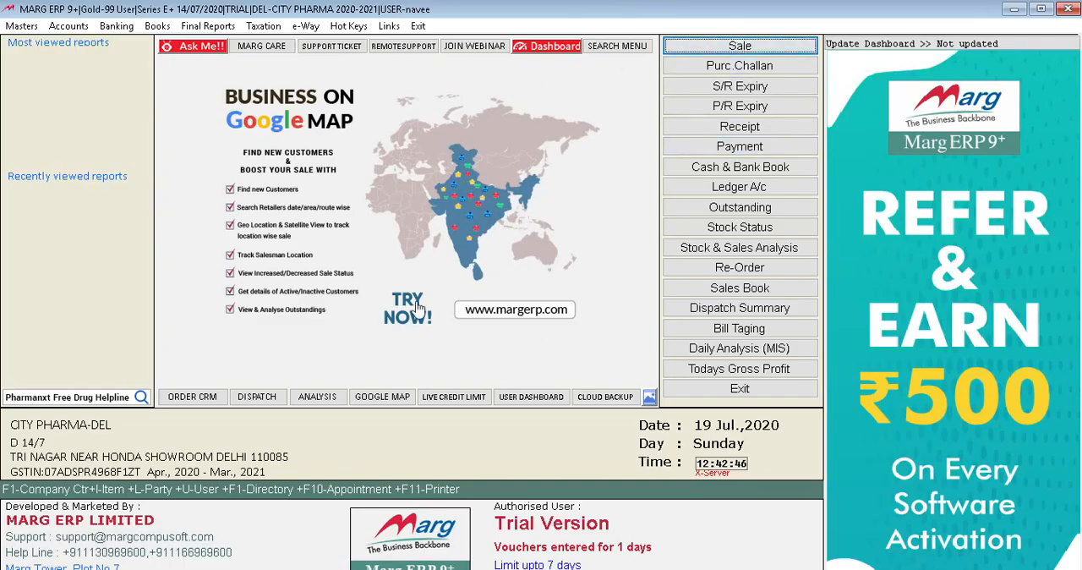
key(alt+n)
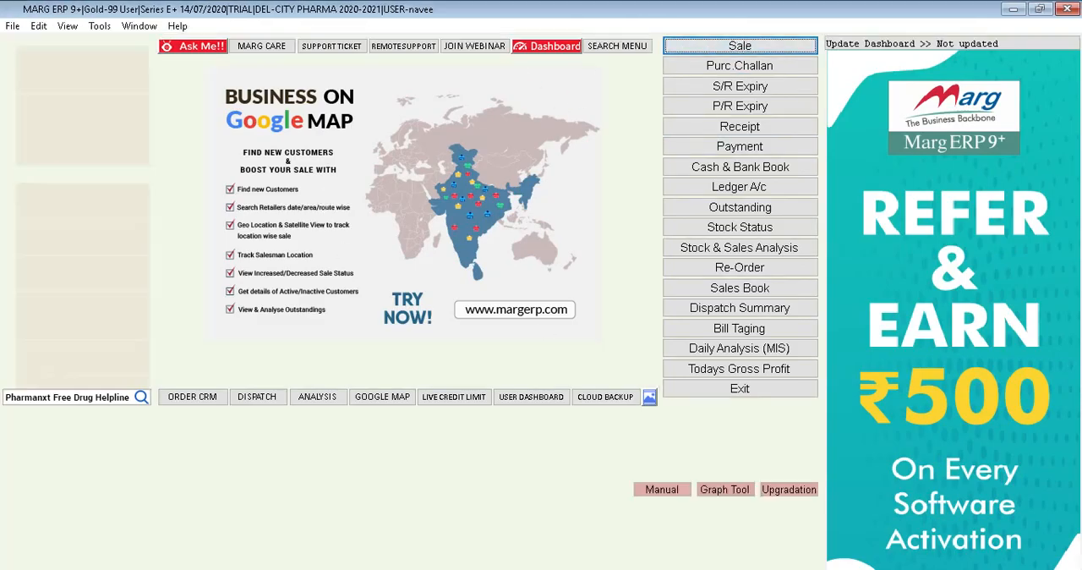
key(Escape)
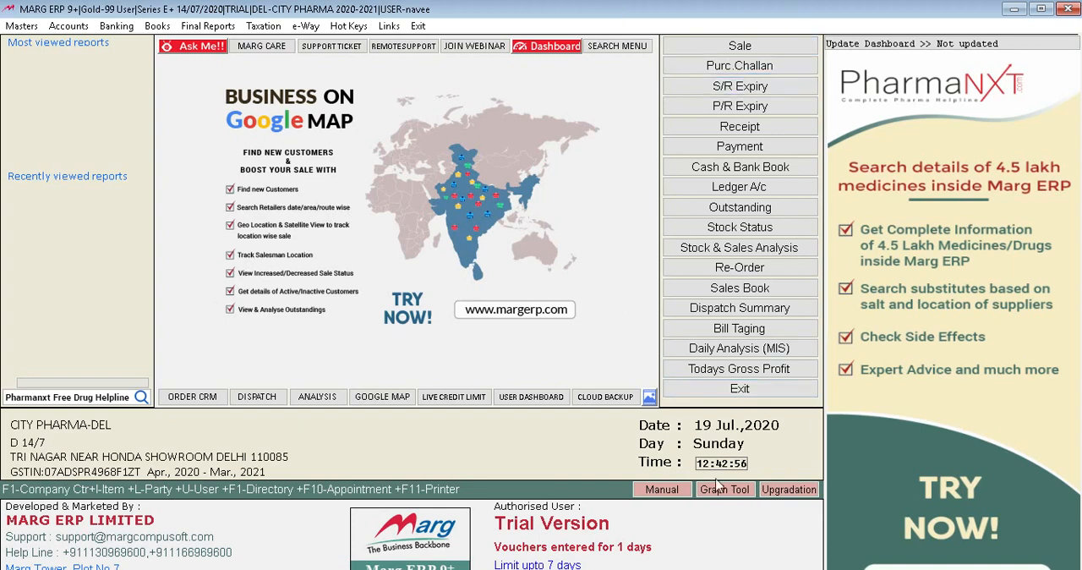
Examine the Masters commands, from ledger master, account groups and opening balances to ERP edition and MARG licencing options.
click(31, 26)
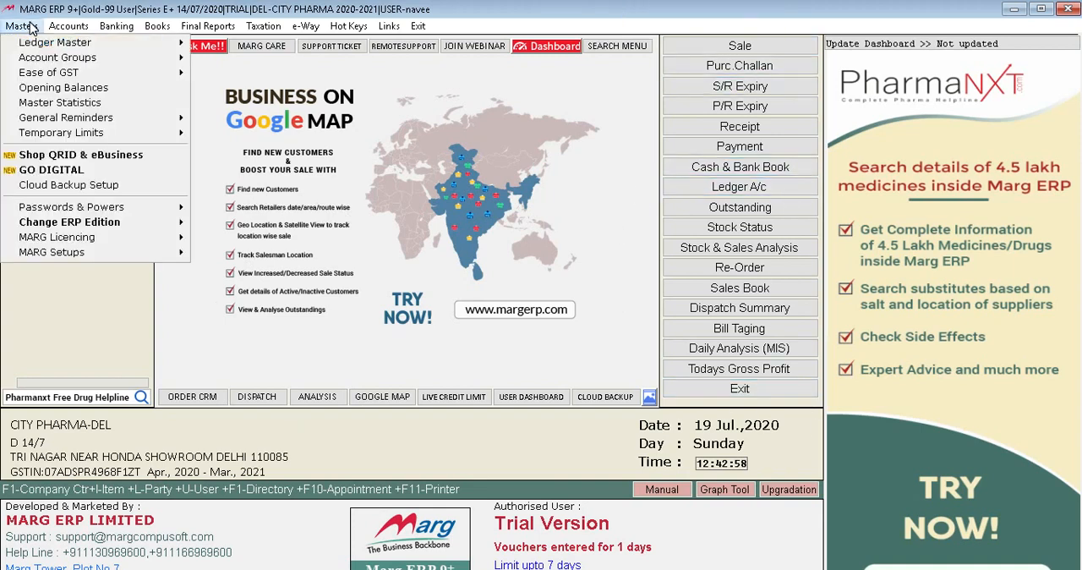
mouse_move(76, 240)
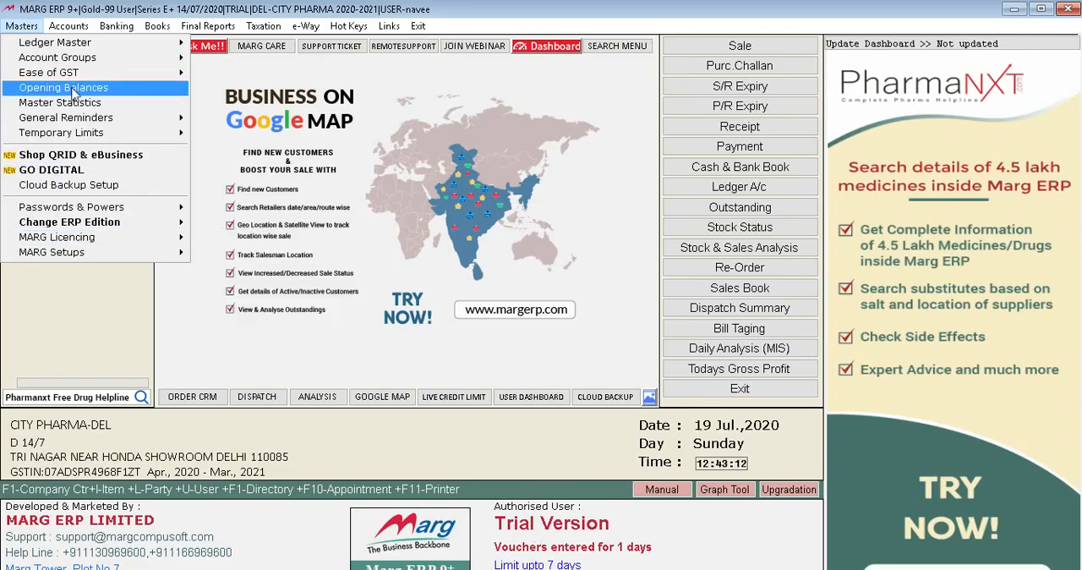
mouse_move(130, 30)
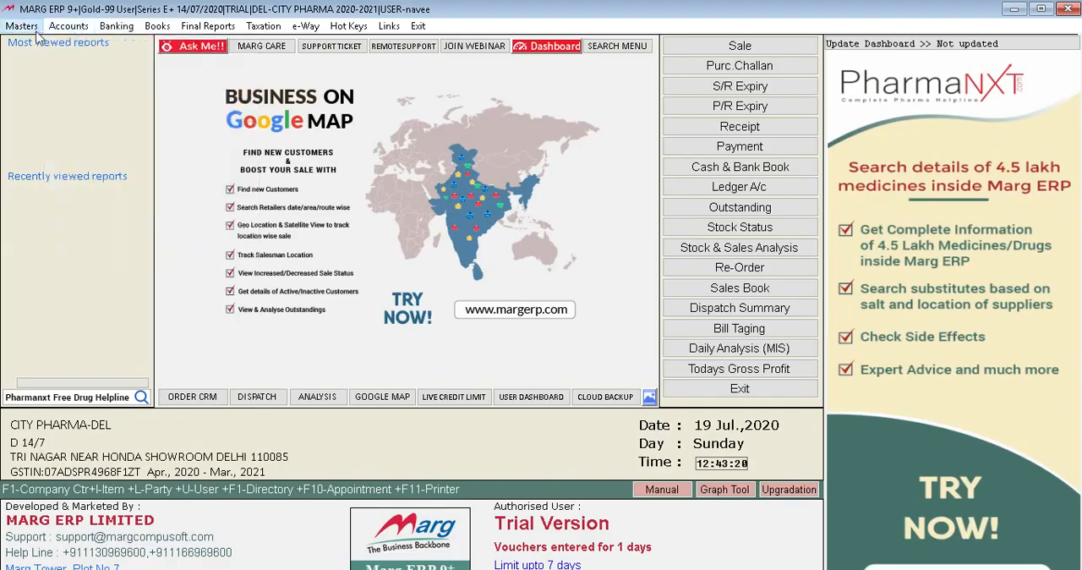
mouse_move(23, 30)
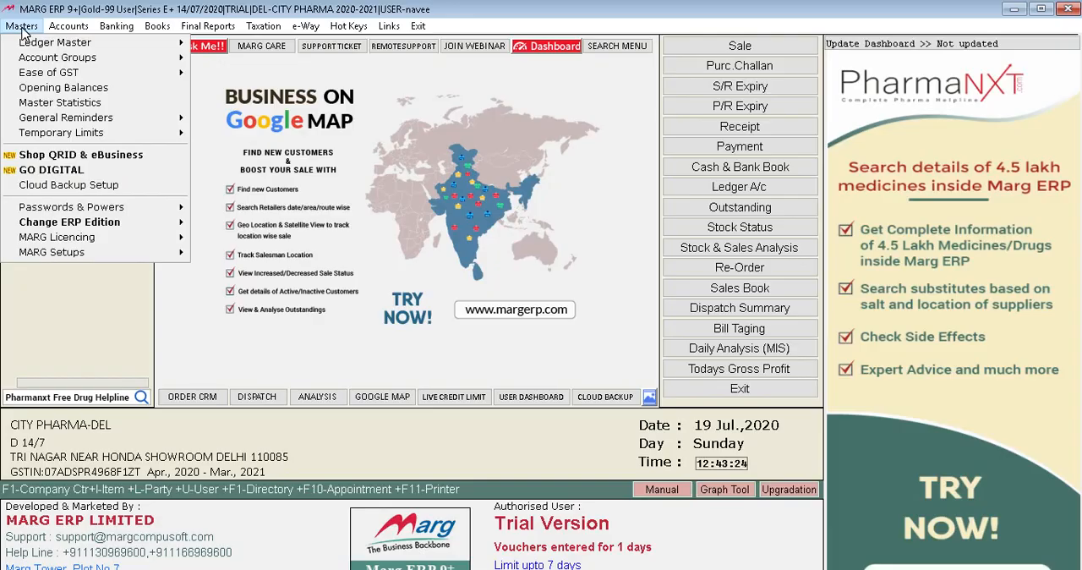
mouse_move(67, 28)
mouse_move(54, 49)
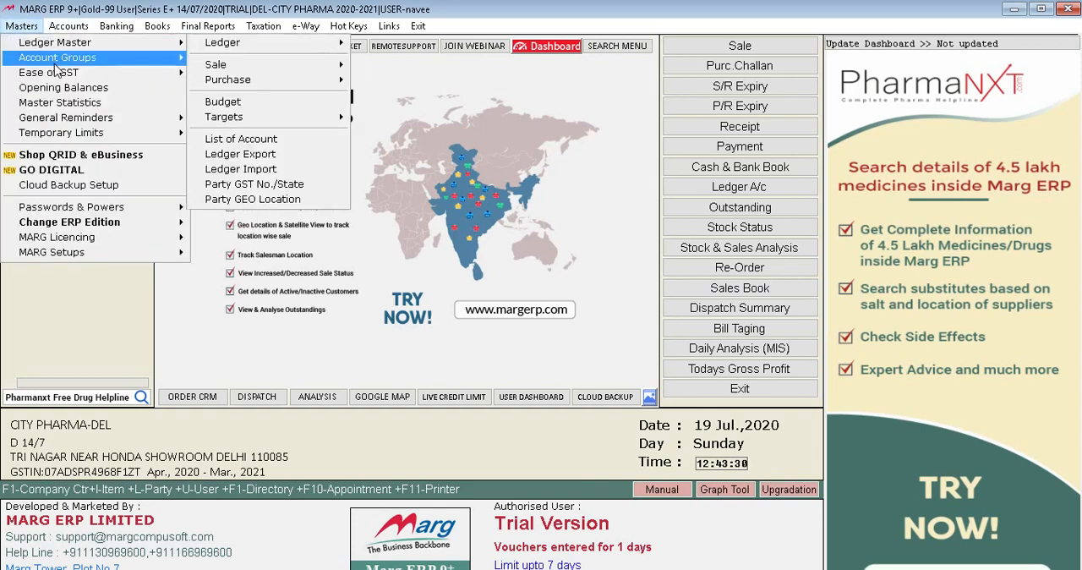
mouse_move(56, 67)
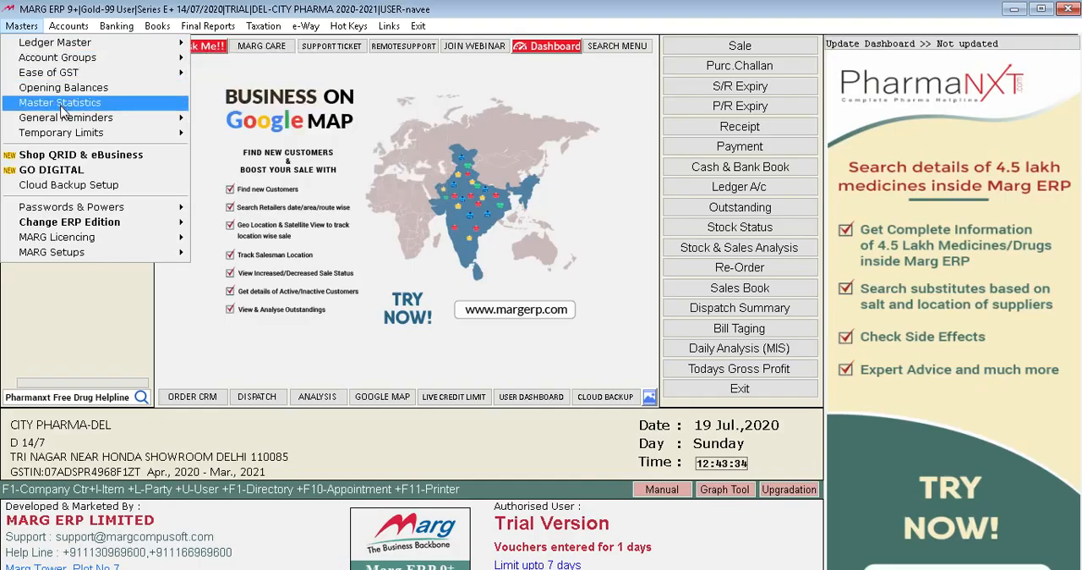
mouse_move(68, 139)
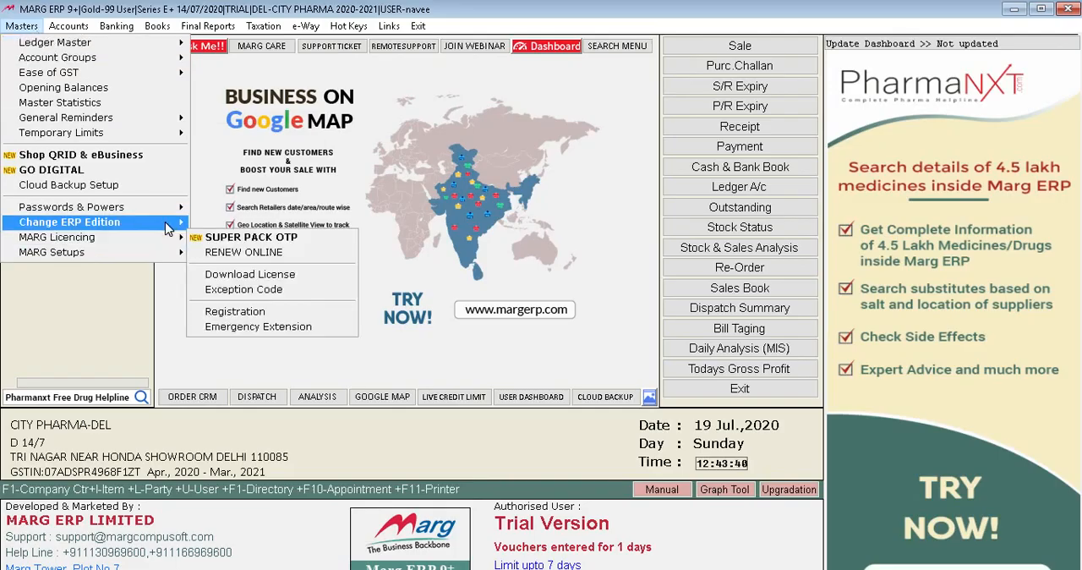
mouse_move(167, 228)
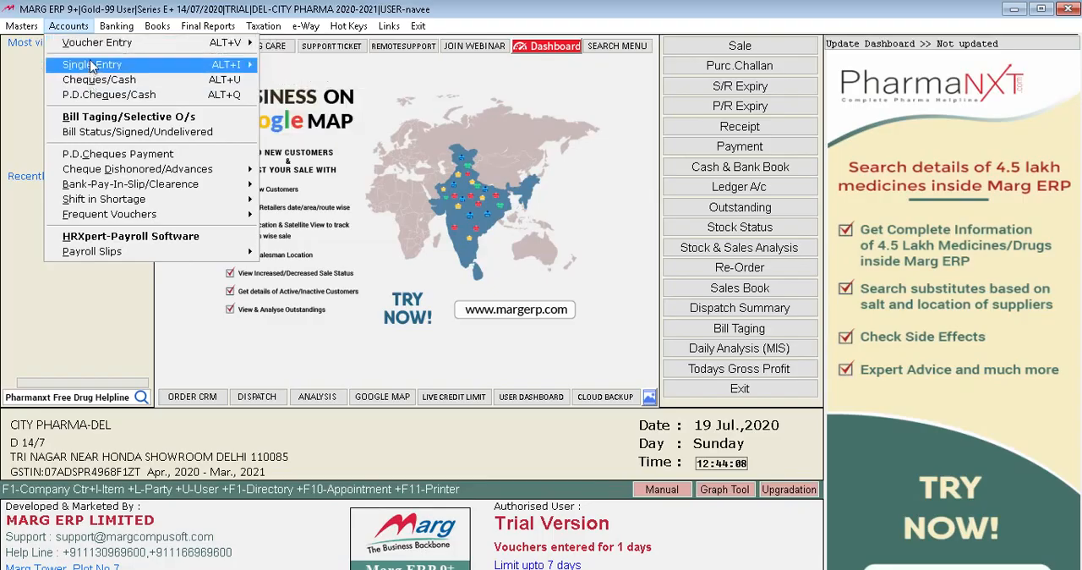
Review the available Banking commands and the Books reports, including entry books, interest reports and target analysis.
mouse_move(103, 29)
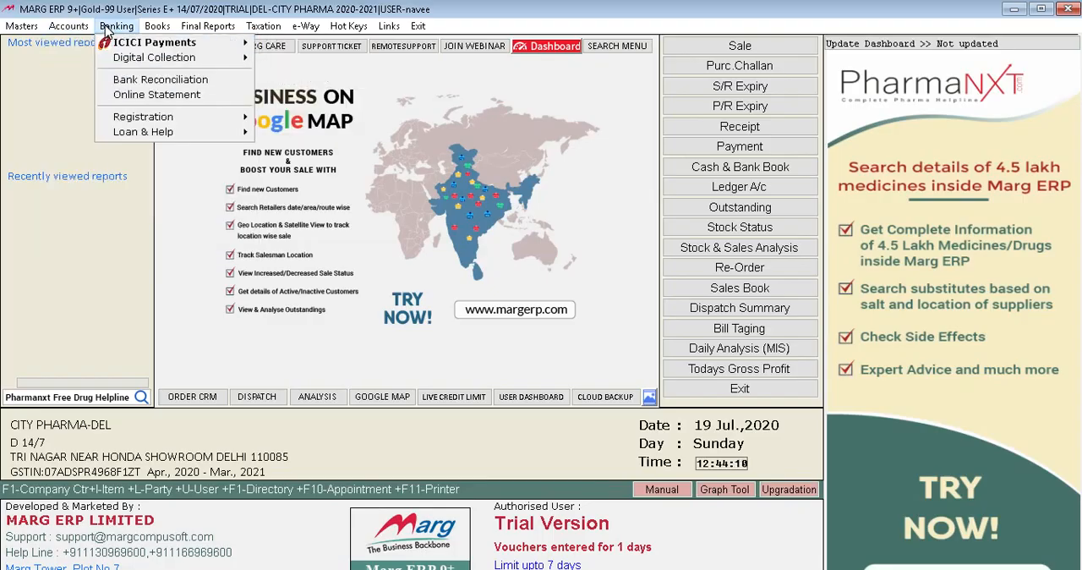
mouse_move(173, 47)
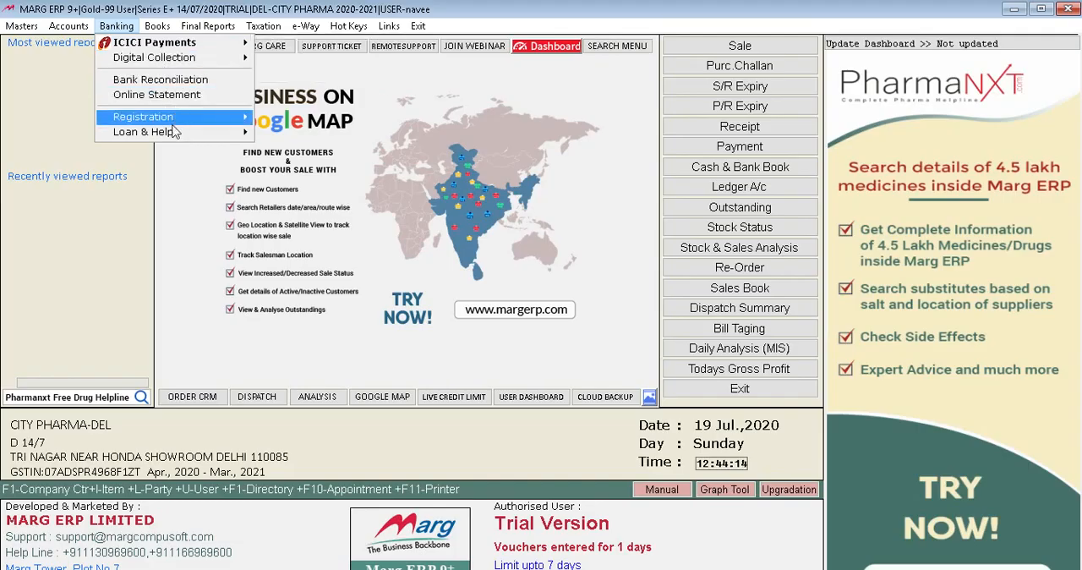
mouse_move(152, 29)
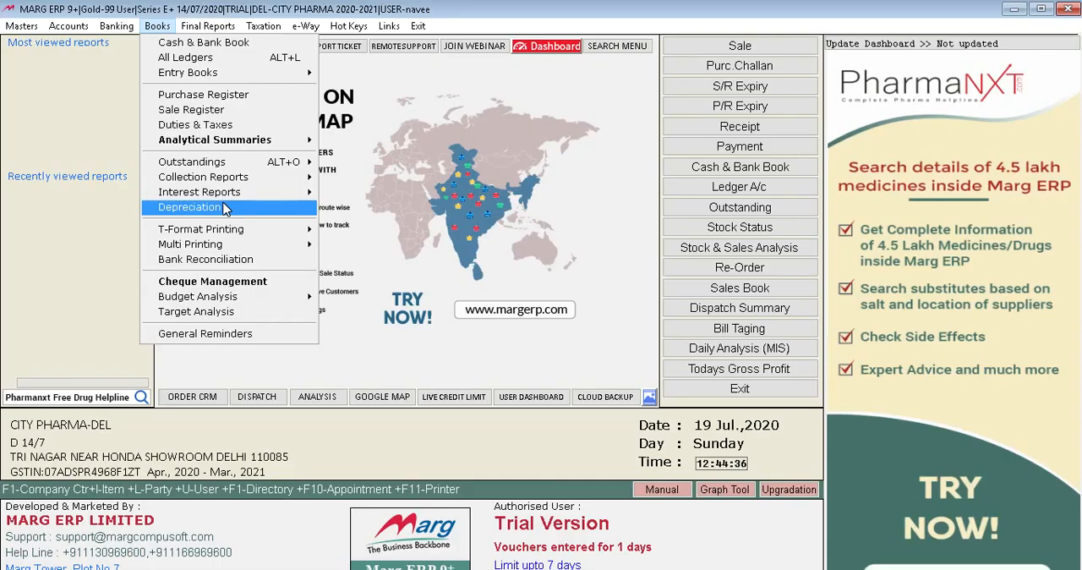
mouse_move(233, 193)
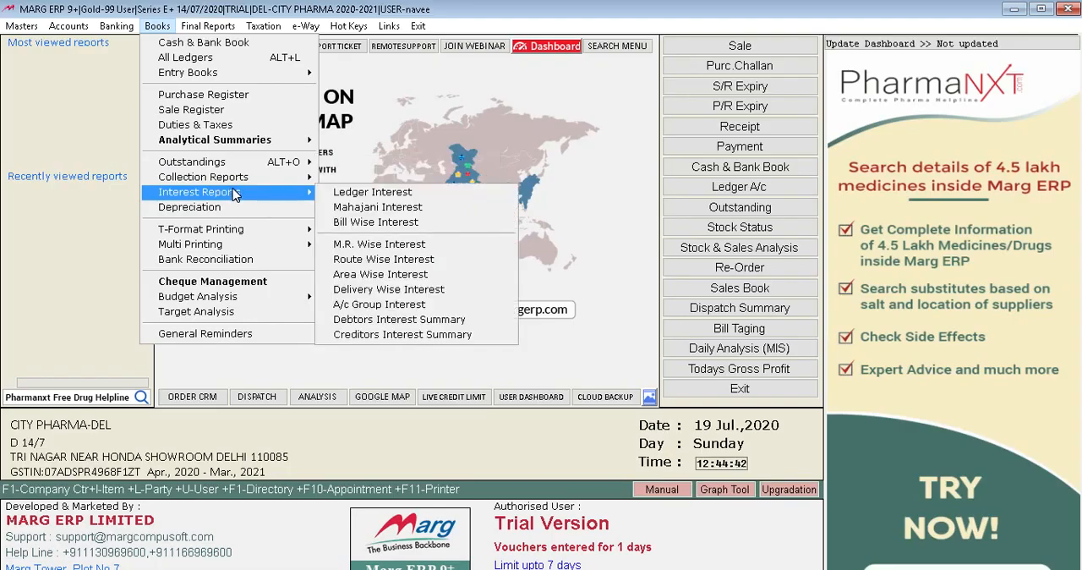
mouse_move(230, 228)
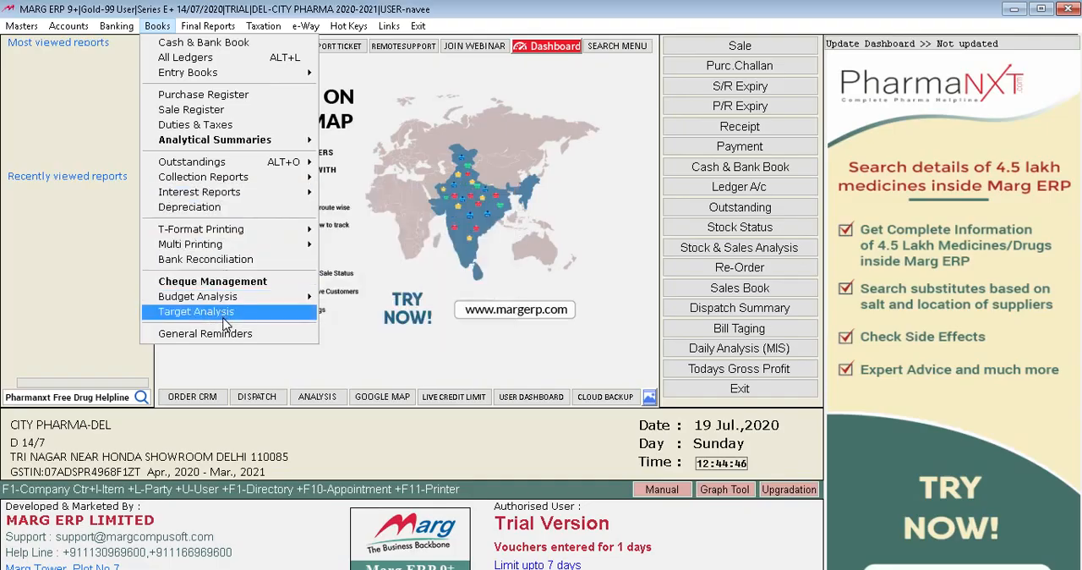
mouse_move(250, 74)
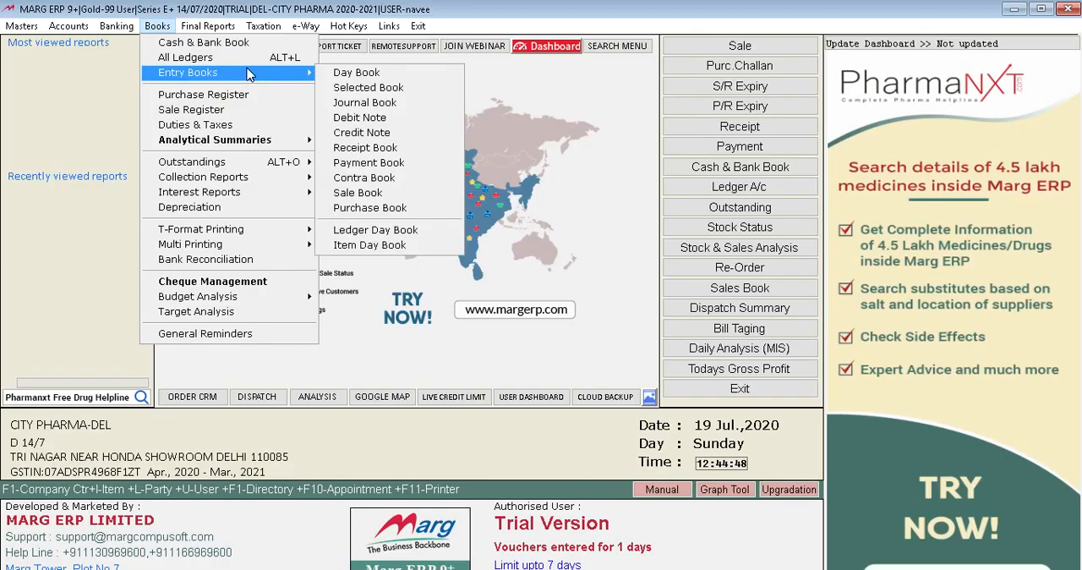
View the Balance Sheet final report and close it again.
mouse_move(223, 27)
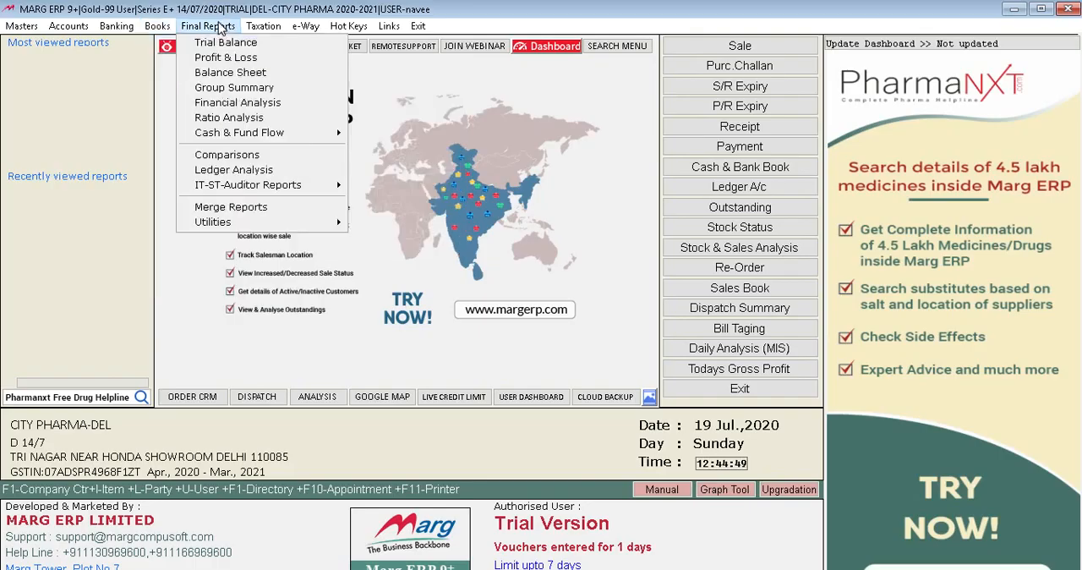
click(230, 74)
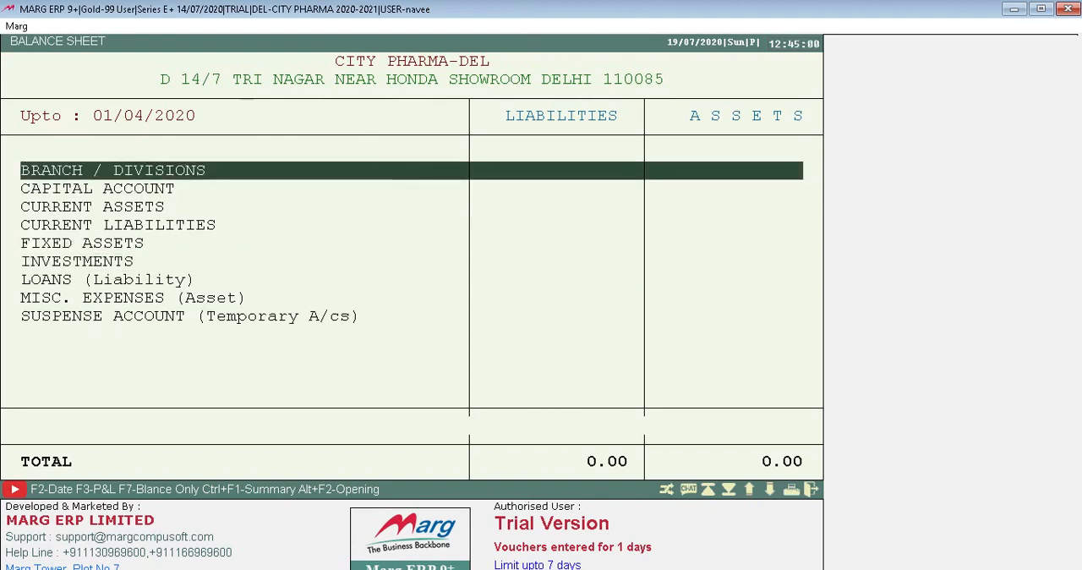
key(Escape)
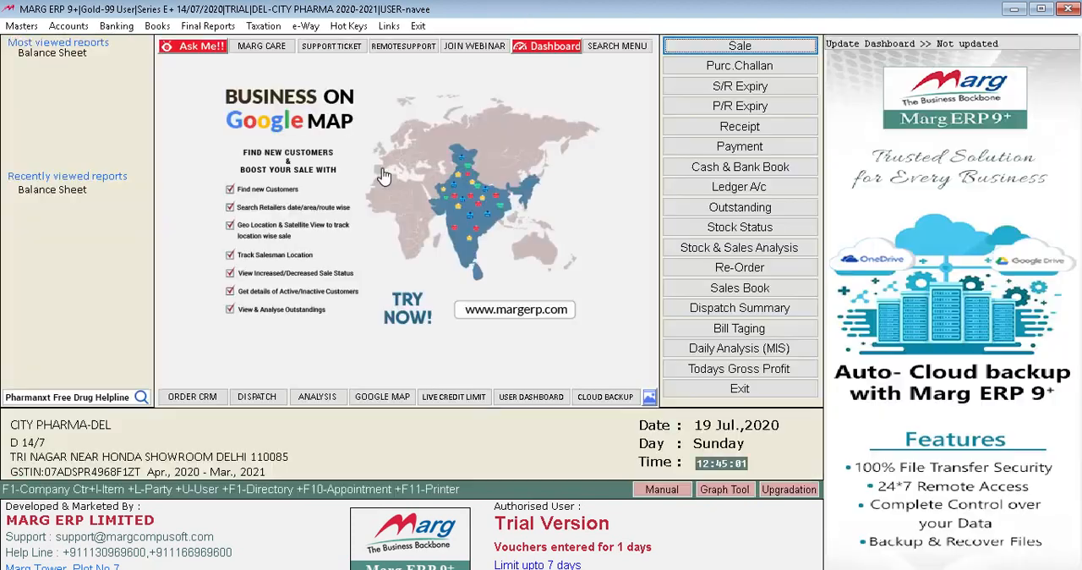
Look through the remaining final reports and the taxation, e-Way, hot key and exit commands.
click(211, 28)
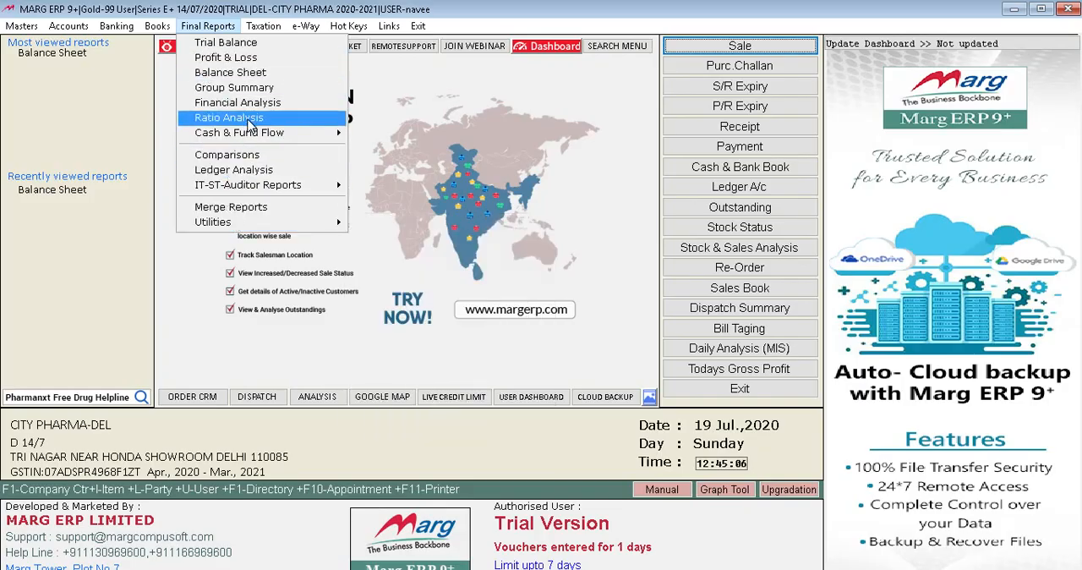
mouse_move(265, 28)
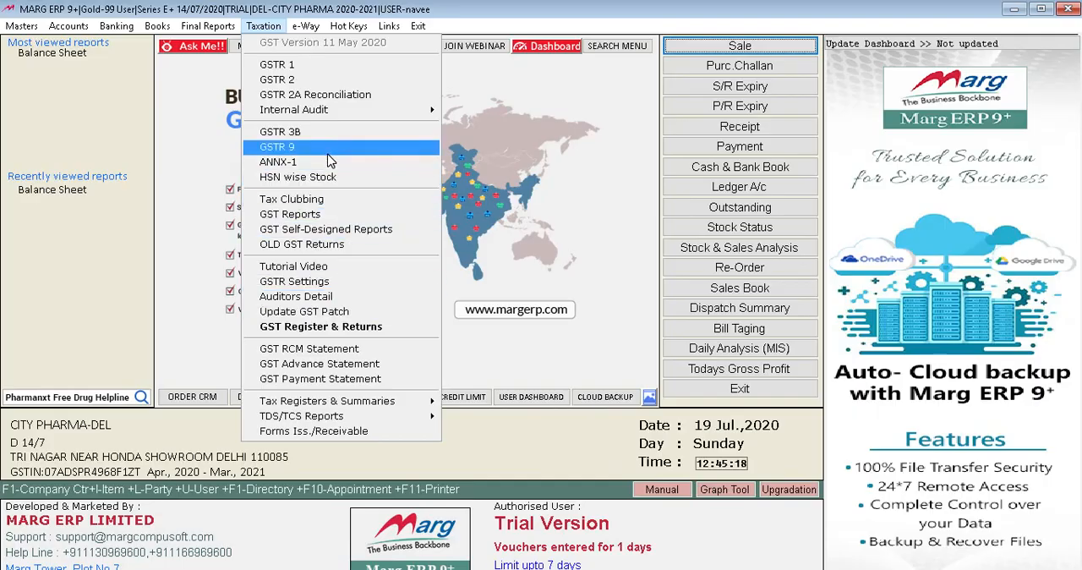
mouse_move(306, 28)
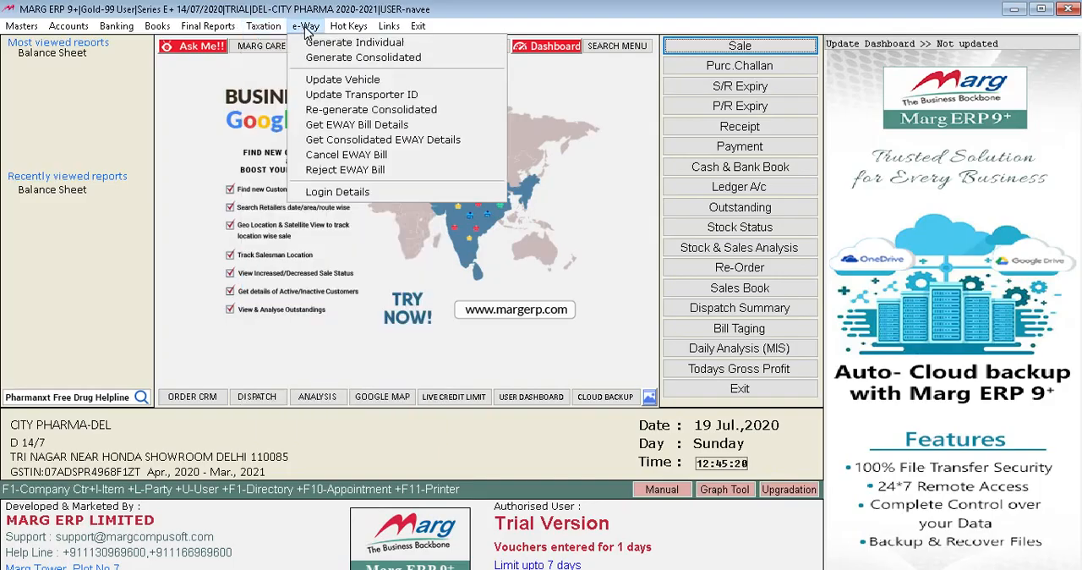
mouse_move(348, 30)
mouse_move(416, 29)
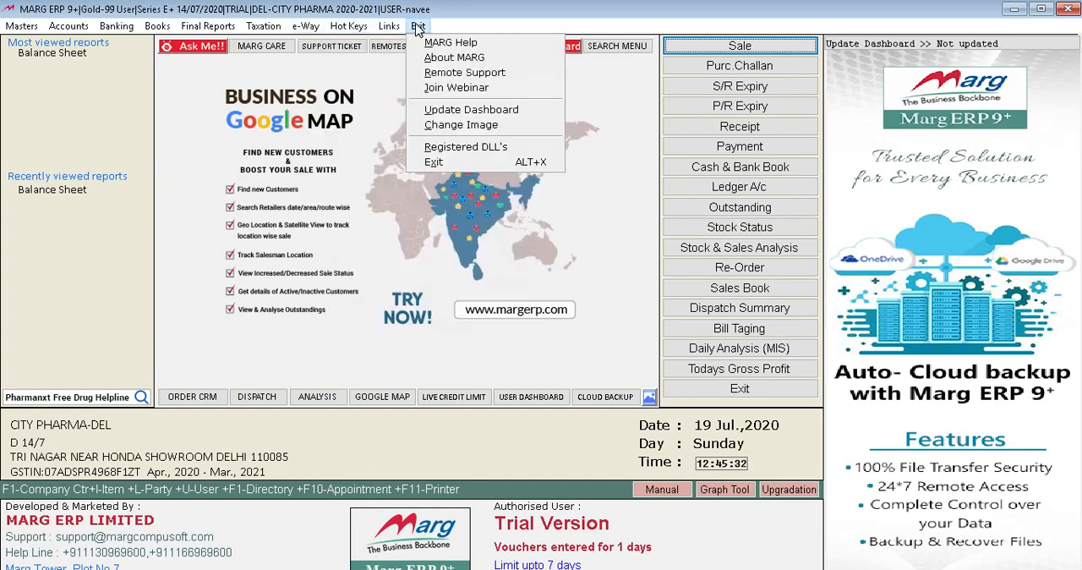
Begin creating a new ledger in the Ledger Master under the SUNDRY DEBTORS group.
click(26, 28)
click(25, 28)
mouse_move(71, 30)
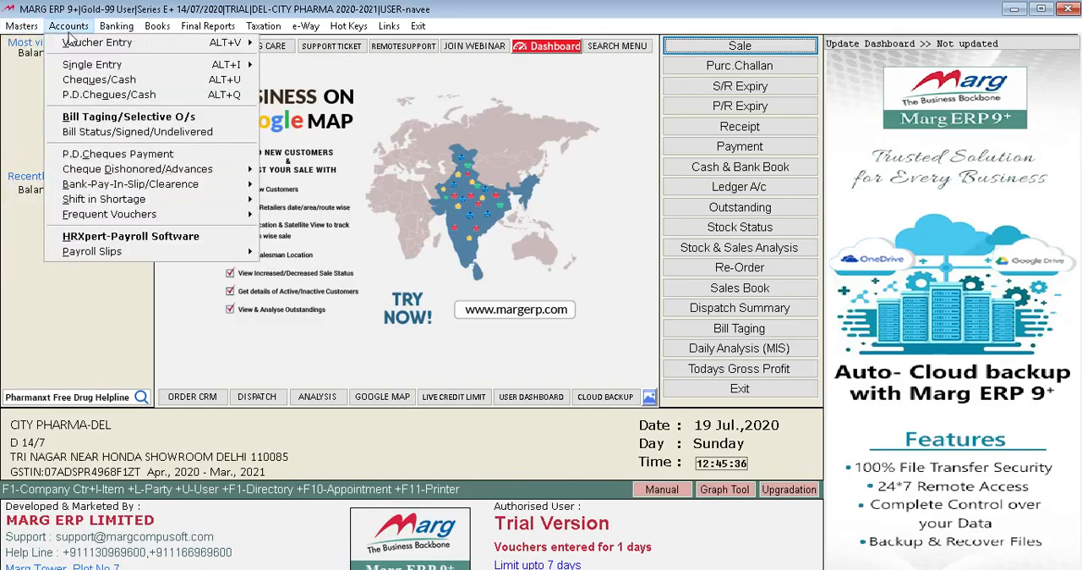
mouse_move(25, 26)
mouse_move(43, 44)
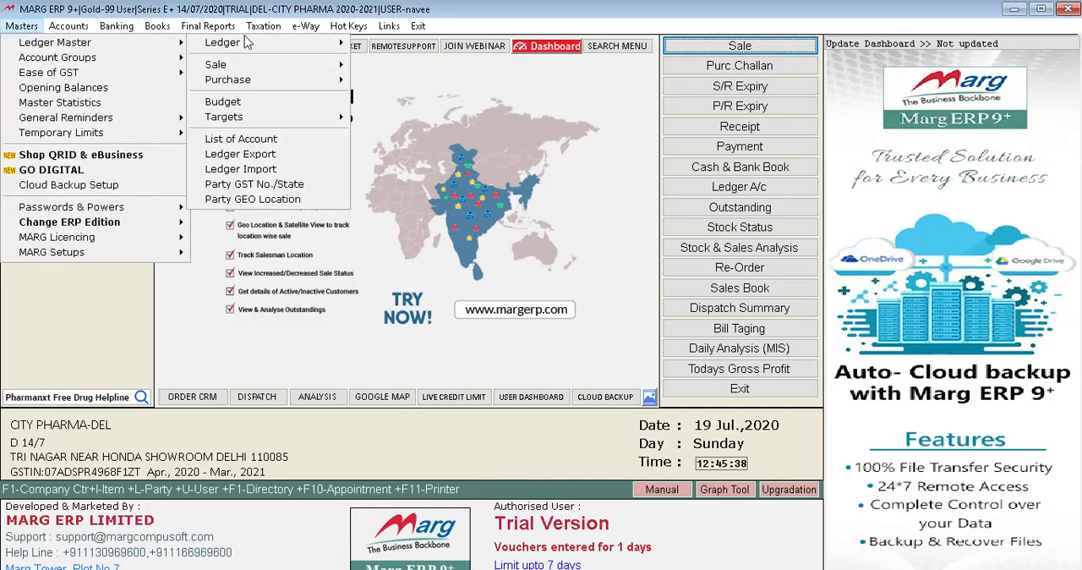
mouse_move(252, 44)
click(377, 47)
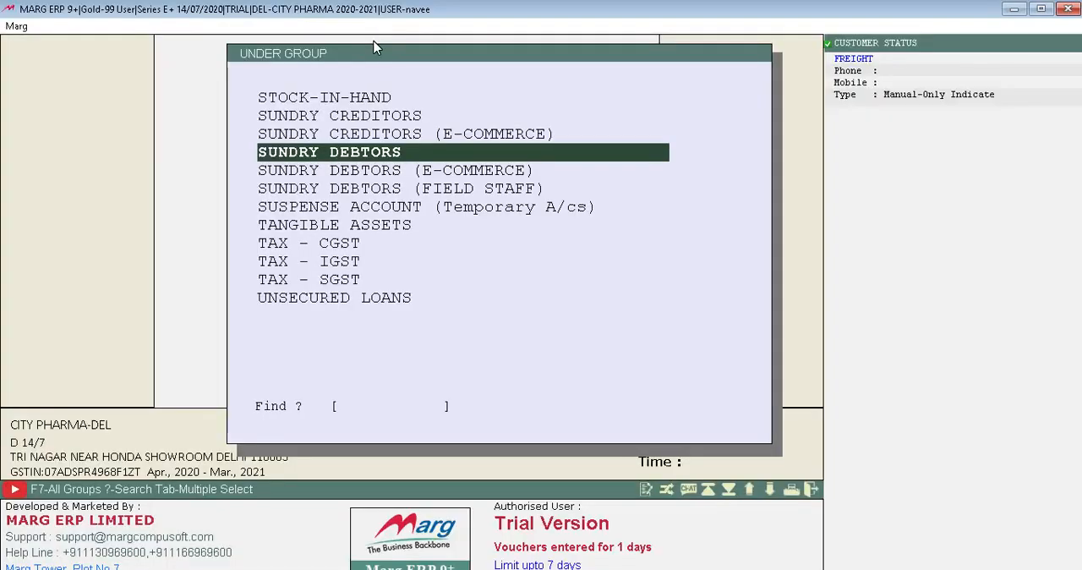
key(Return)
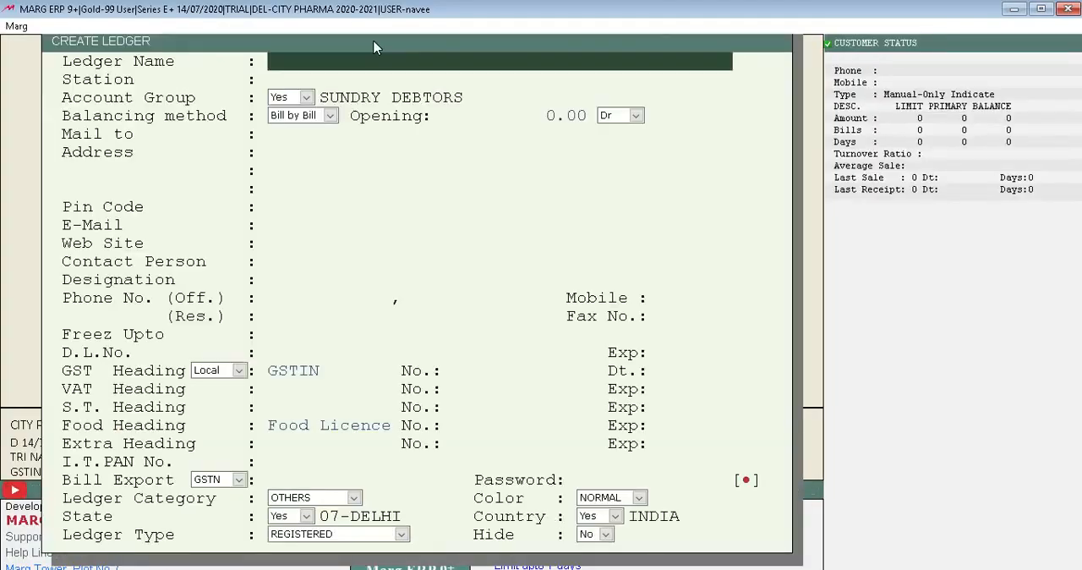
Name the ledger SHAYAM FOODS SHOP and set its station to DELHI.
text(SHAYAM FOODS)
text(SHOP)
key(Return)
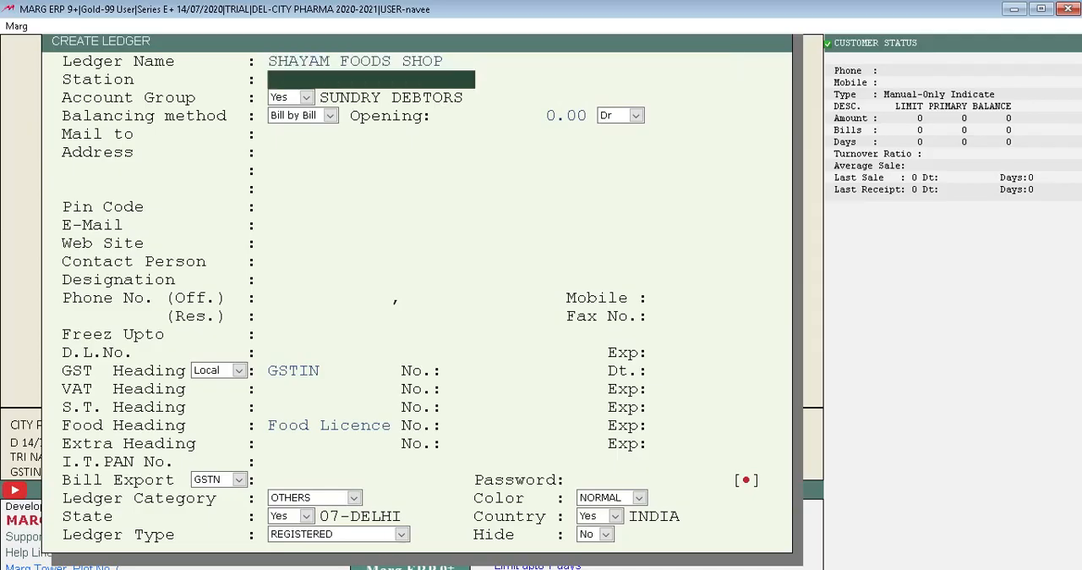
text(DELHI)
key(Return)
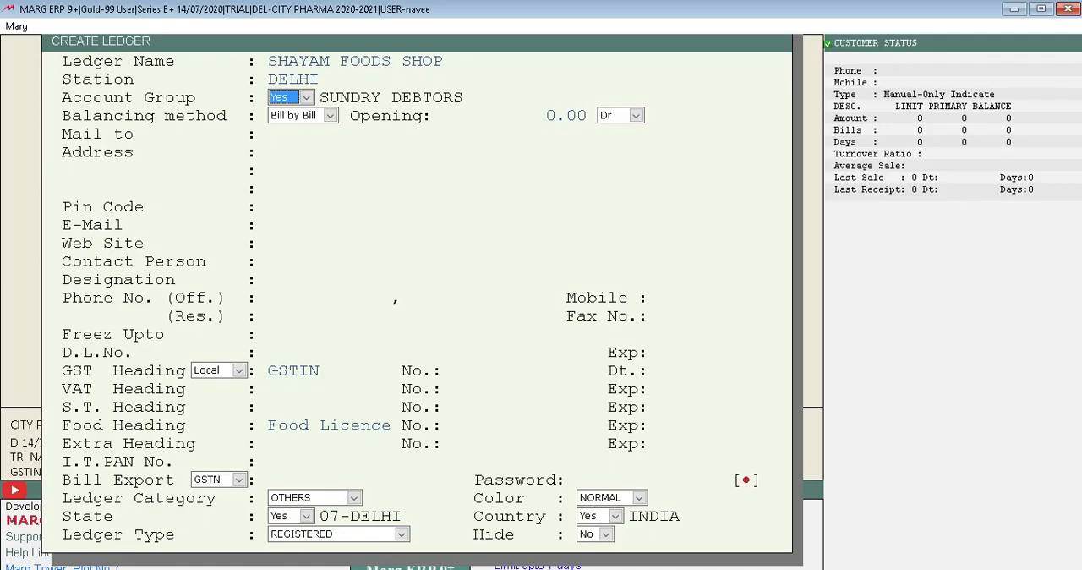
Keep the SUNDRY DEBTORS group, Bill by Bill balancing, 0.00 Dr opening balance and the ledger name as the mailing name.
key(Return)
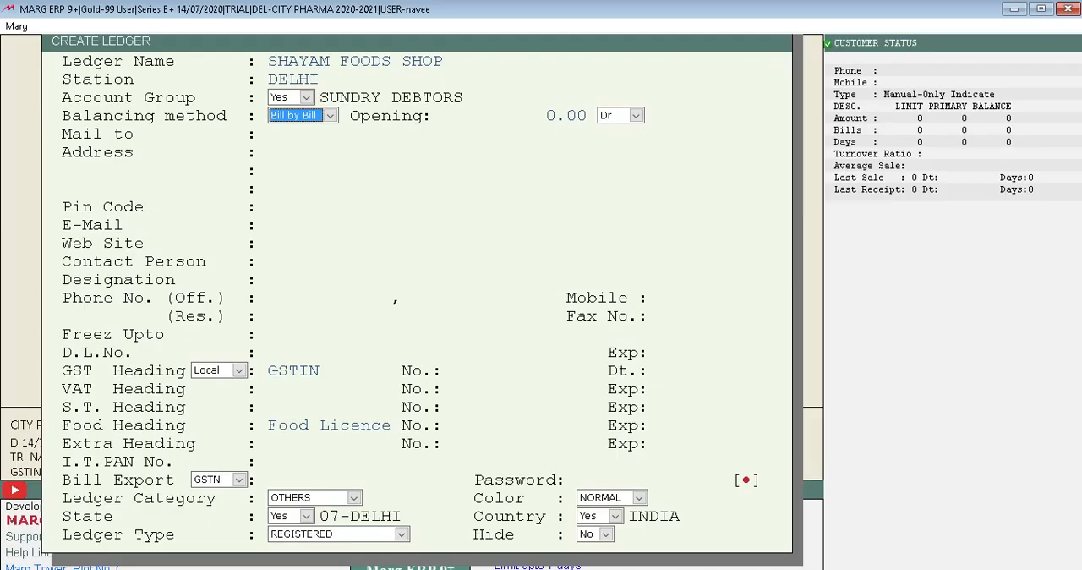
key(Return)
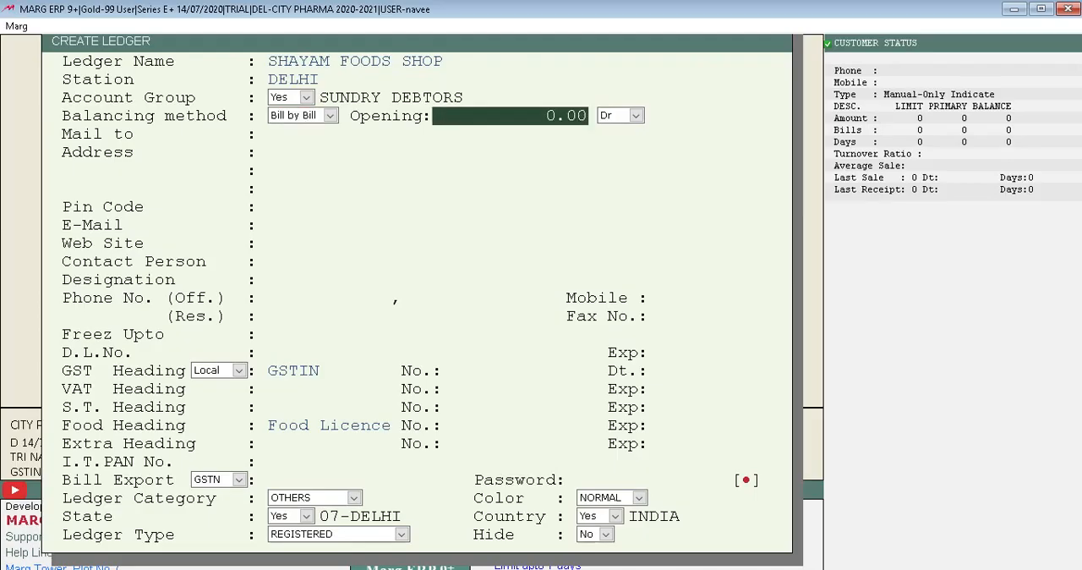
key(Return)
key(Return)
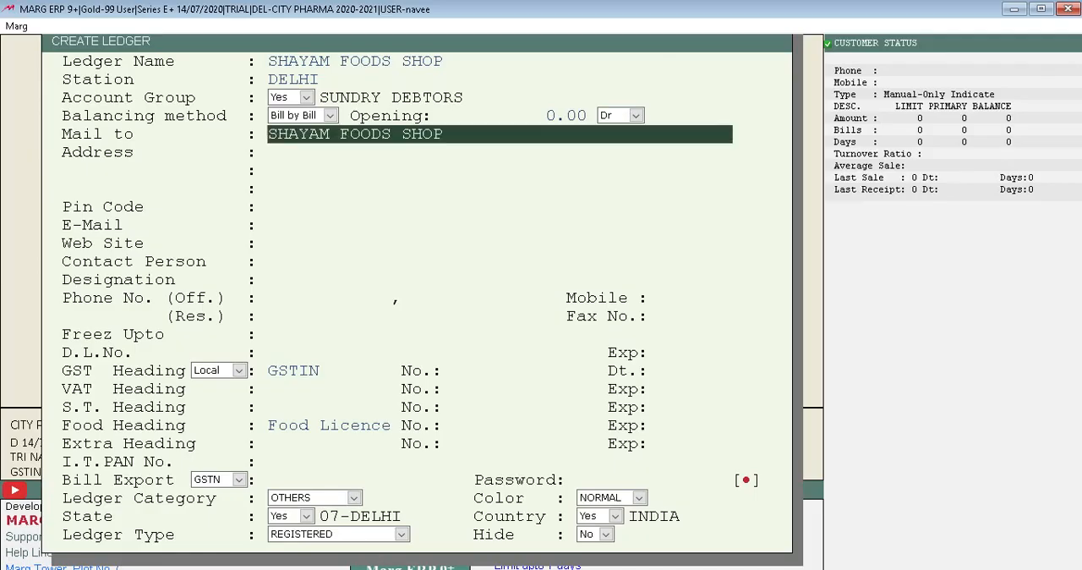
key(Return)
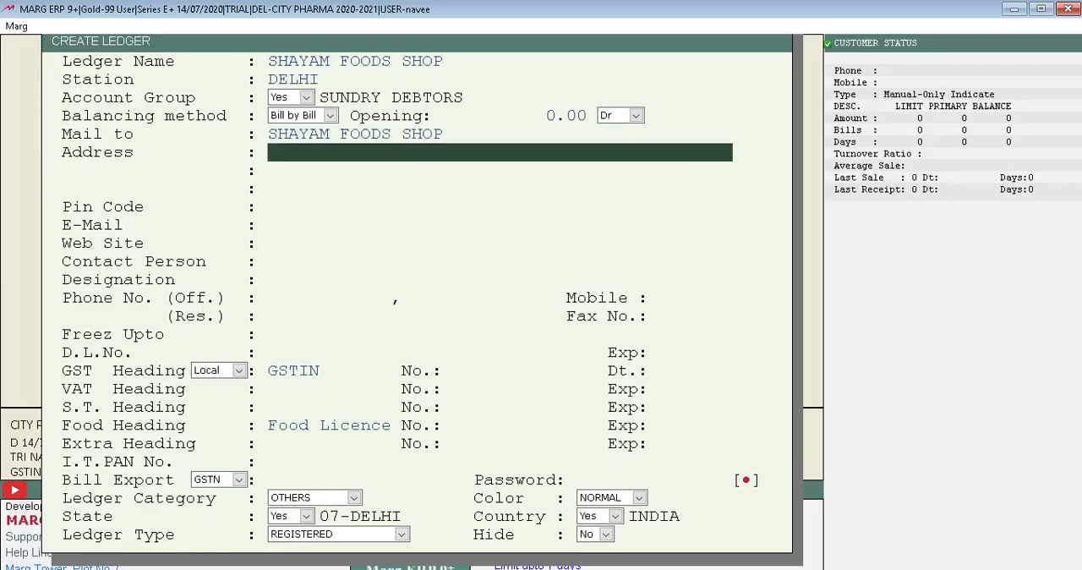
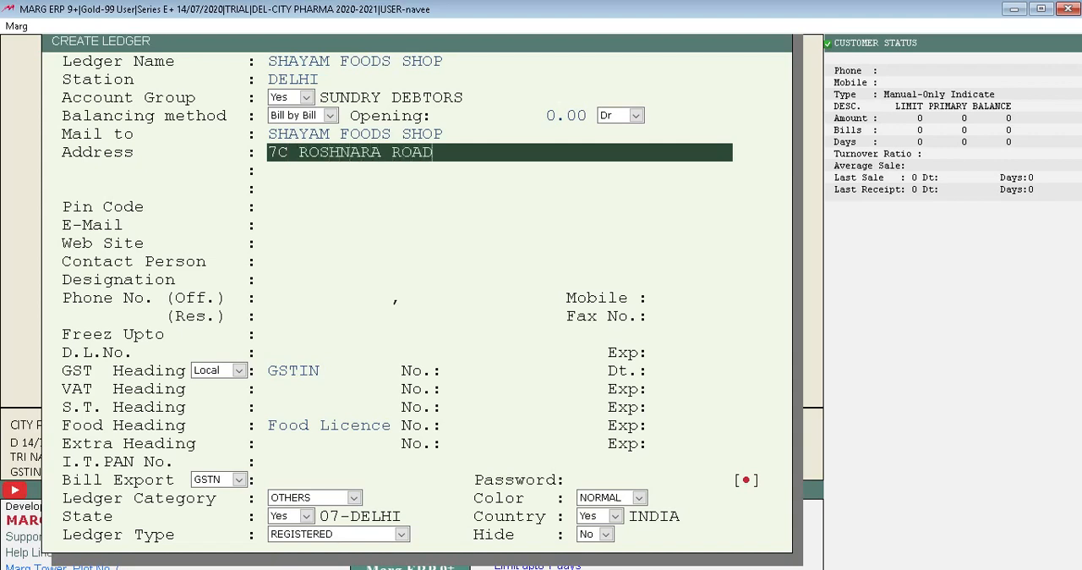
Enter the customer's street address on the first address line of the ledger.
key(Return)
Fill in the city and postal code on the second address line, leave the third blank, and enter the pin code.
text(DEL)
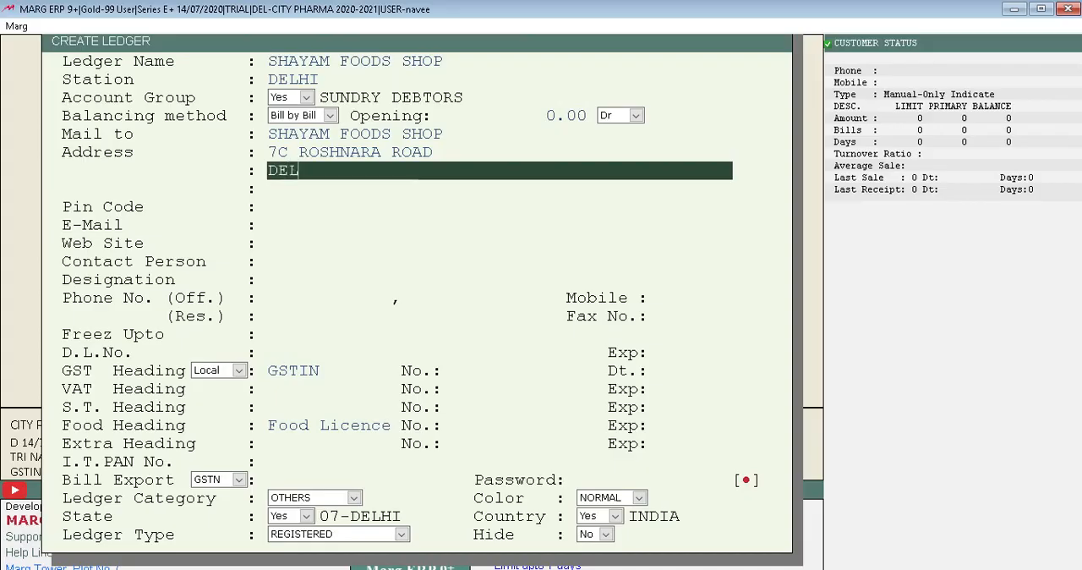
text(HI 11007)
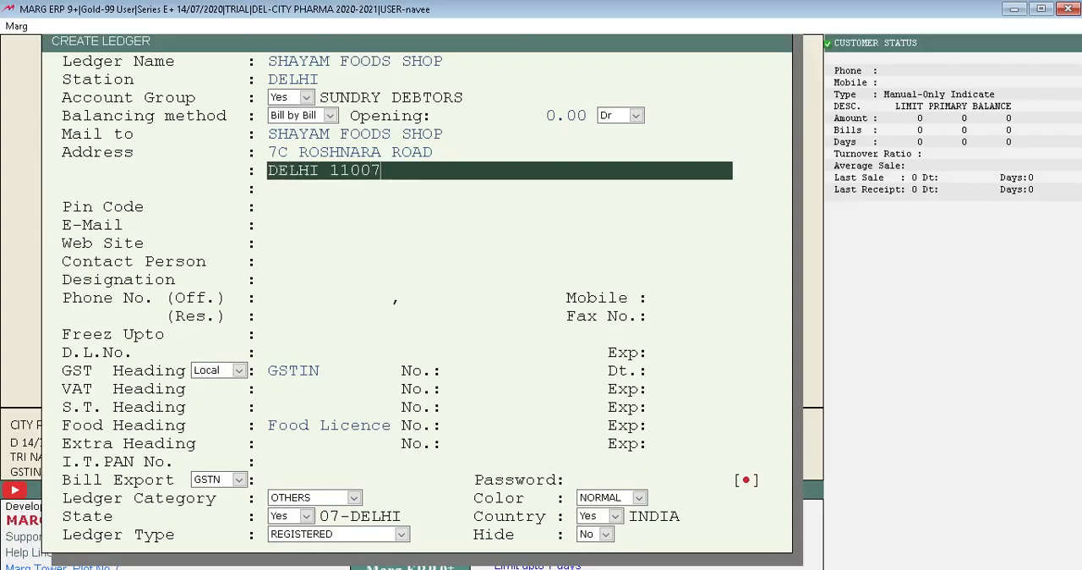
key(Return)
Accept the pin code and leave the ledger's e-mail and web site blank.
key(Return)
text(11007)
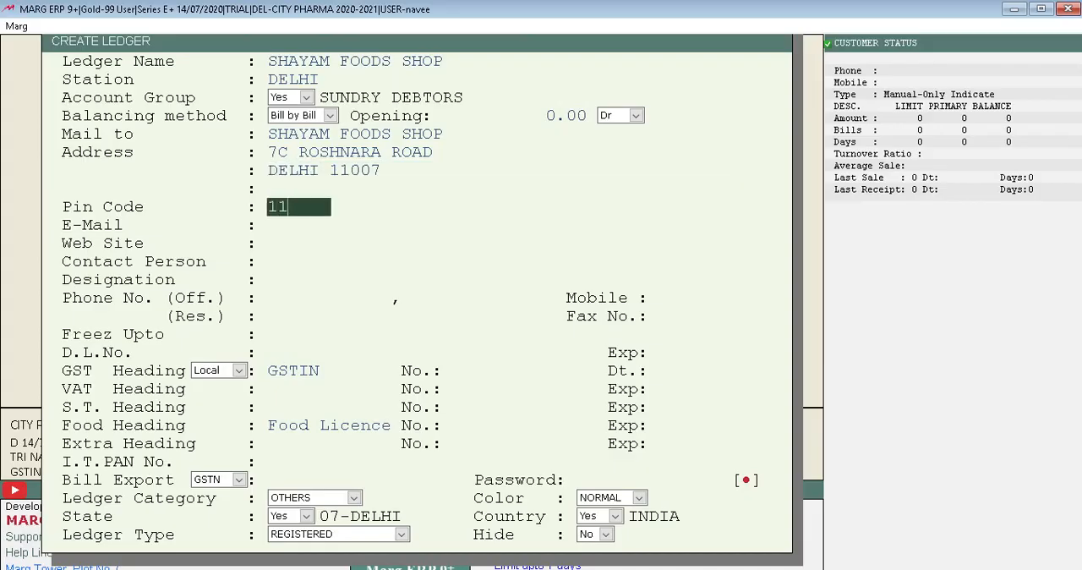
key(Return)
key(Return)
key(Return)
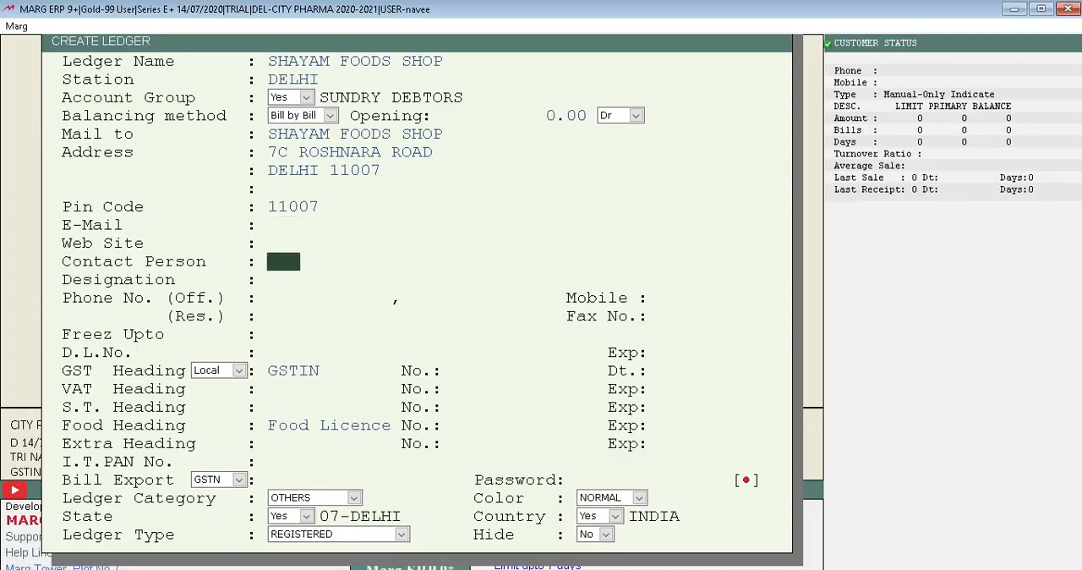
Try to fill in the title of the ledger's contact person.
text(SHA  Y)
key(Up)
key(Down)
text(MRS)
key(Return)
key(Up)
text(MRR)
key(Up)
key(Return)
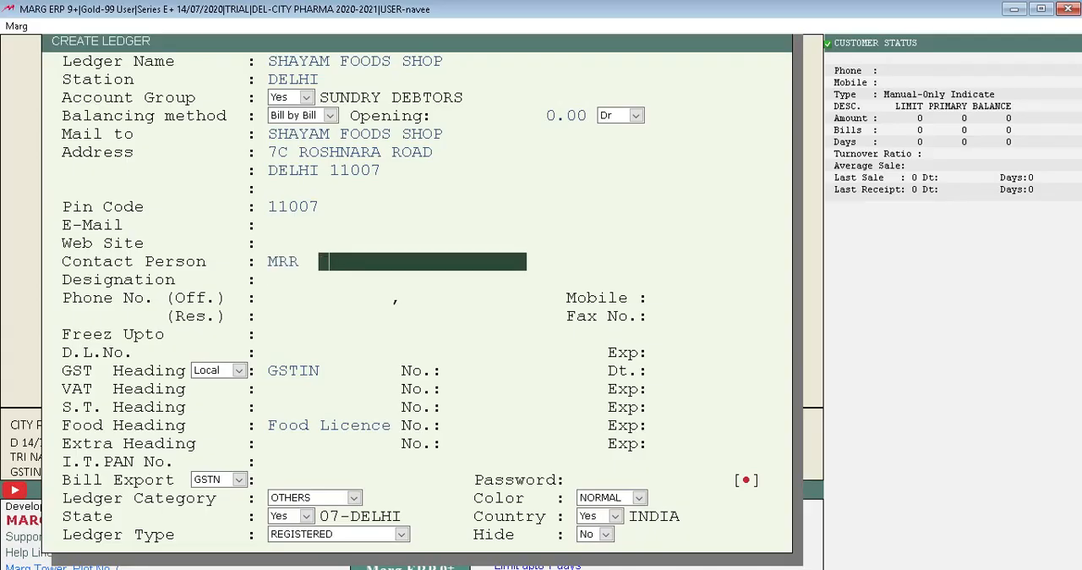
Correct the contact person's title to MR.
click(297, 262)
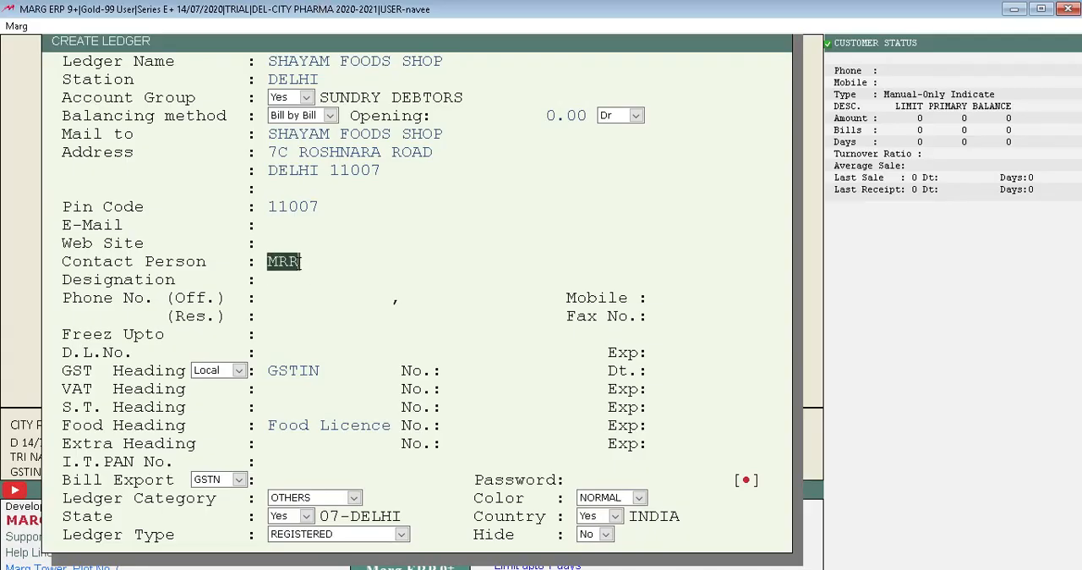
key(Return)
key(Up)
text(\)
key(Up)
key(Return)
key(Return)
key(Up)
text(MR)
key(Return)
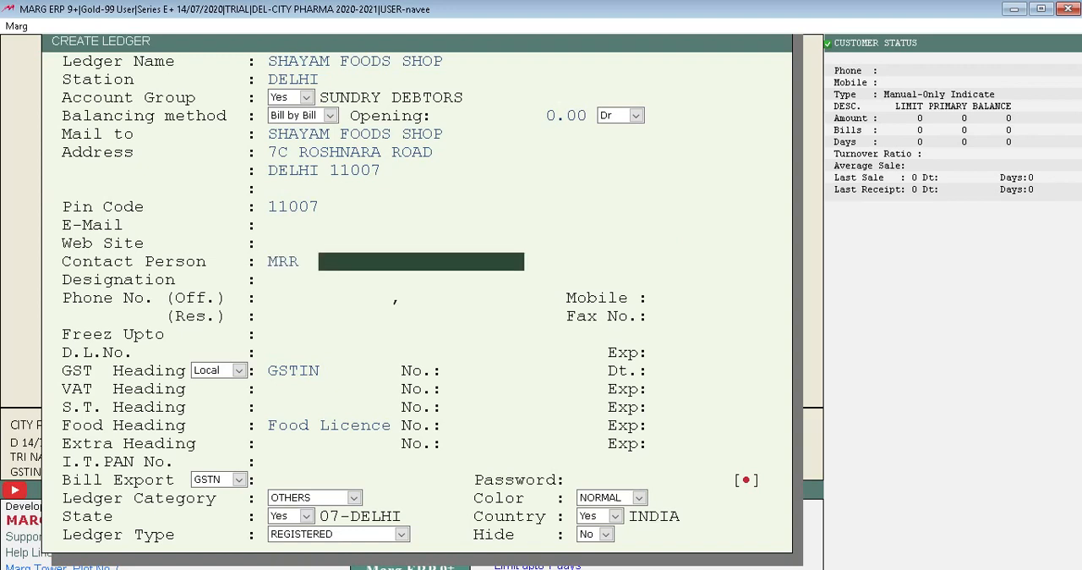
key(Up)
key(BackSpace)
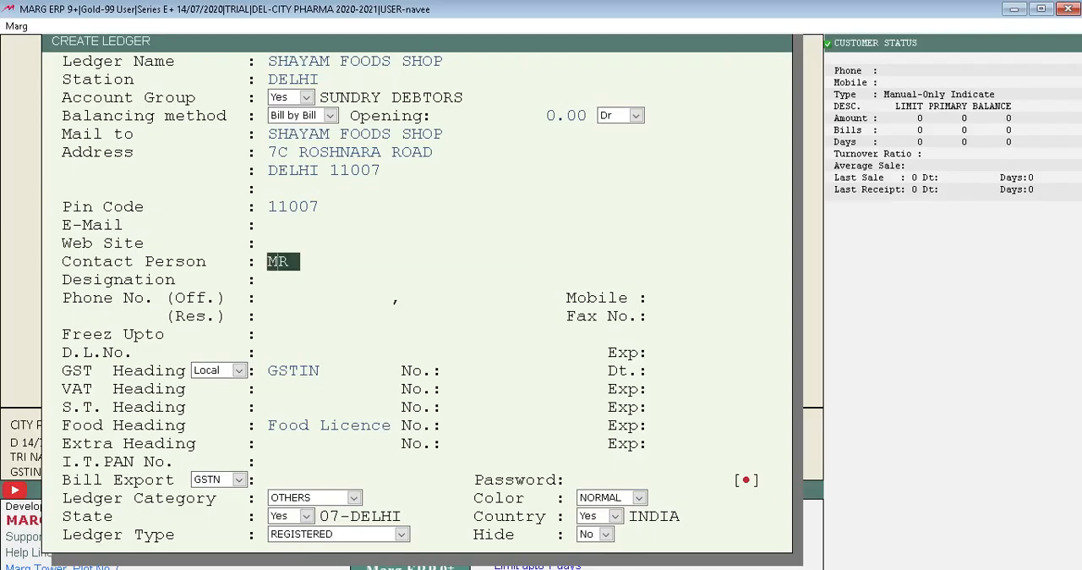
key(Return)
Enter the contact person's name after the title.
text(SHAUA)
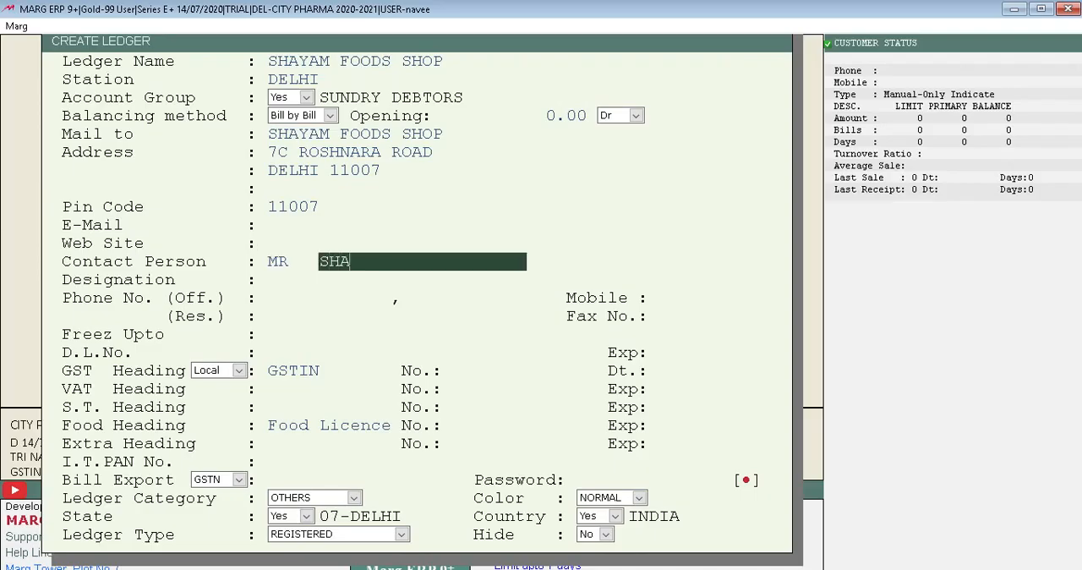
key(BackSpace)
key(BackSpace)
text(YAM)
key(Return)
key(Return)
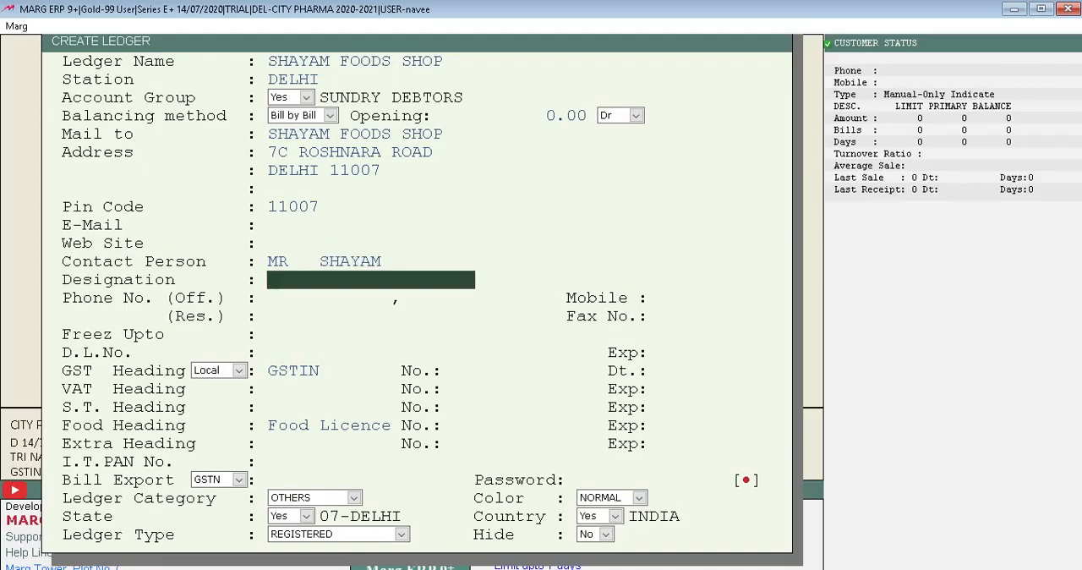
Set the contact person's designation to PROP. and leave both office phone numbers blank.
text(P)
key(BackSpace)
text(PROP.)
key(Return)
key(Return)
key(Return)
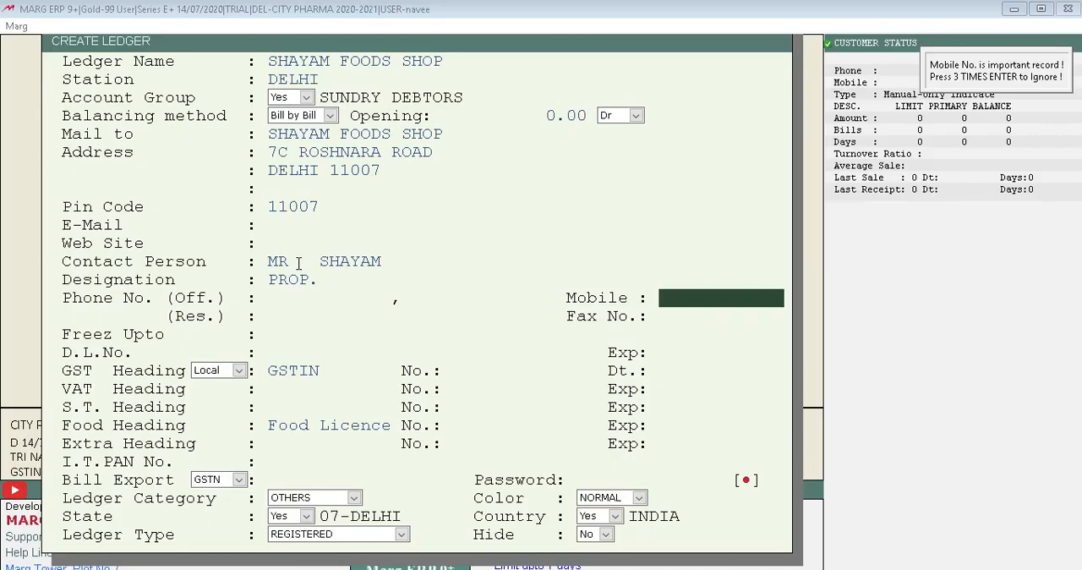
Enter the customer's mobile number and leave the residence phone, fax, Freez Upto and D.L.No. entries blank.
text(931285)
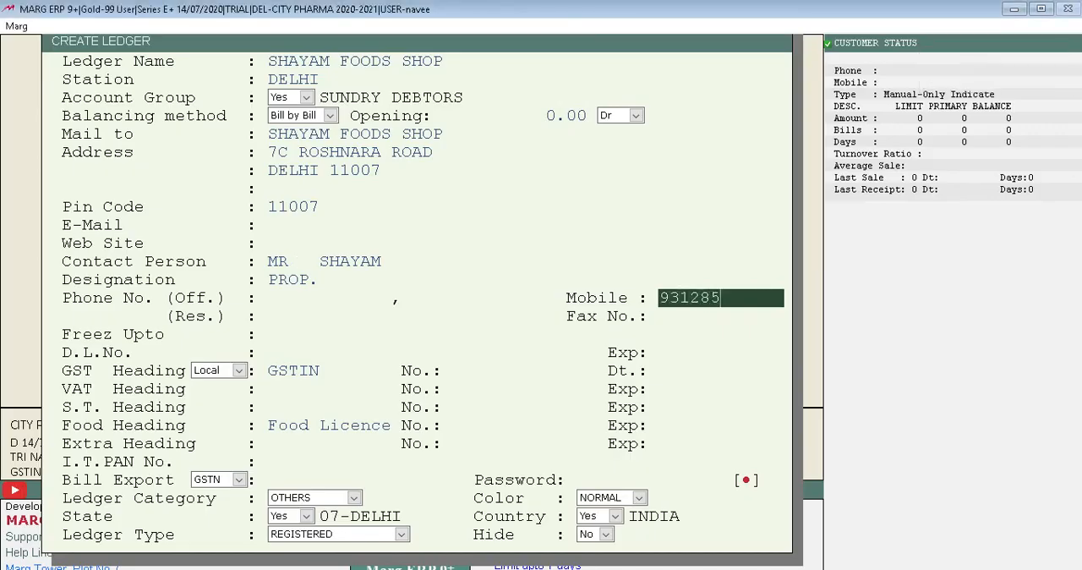
text(4)
key(Return)
key(Return)
key(Return)
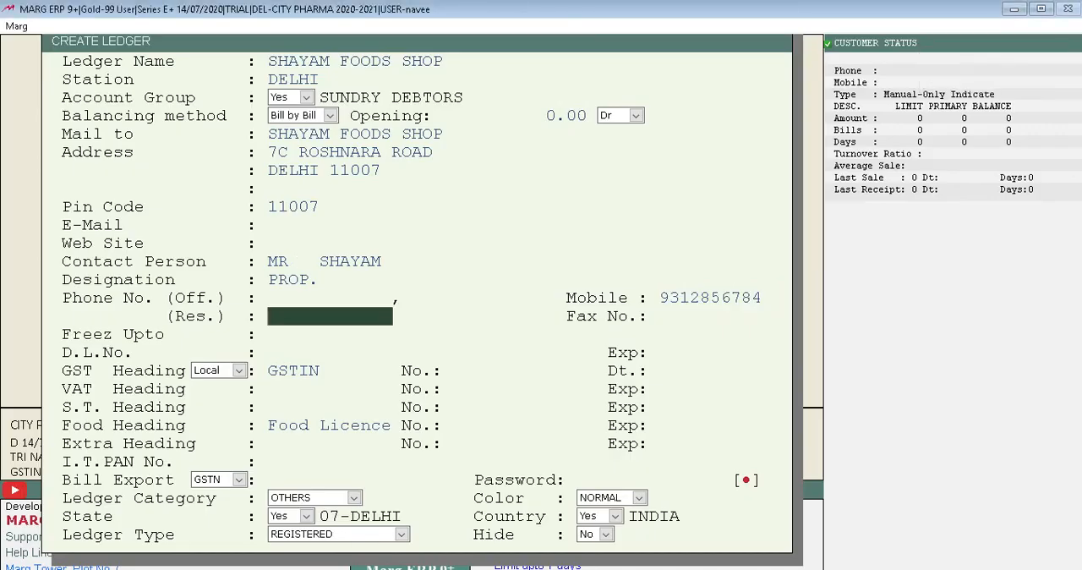
key(Return)
key(Return)
key(Return)
key(Return)
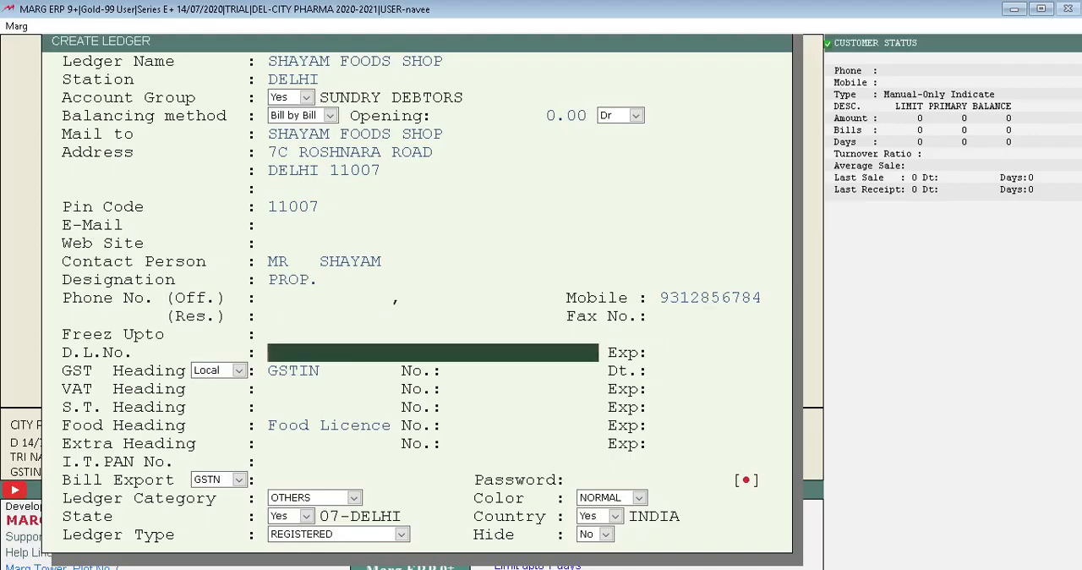
key(Return)
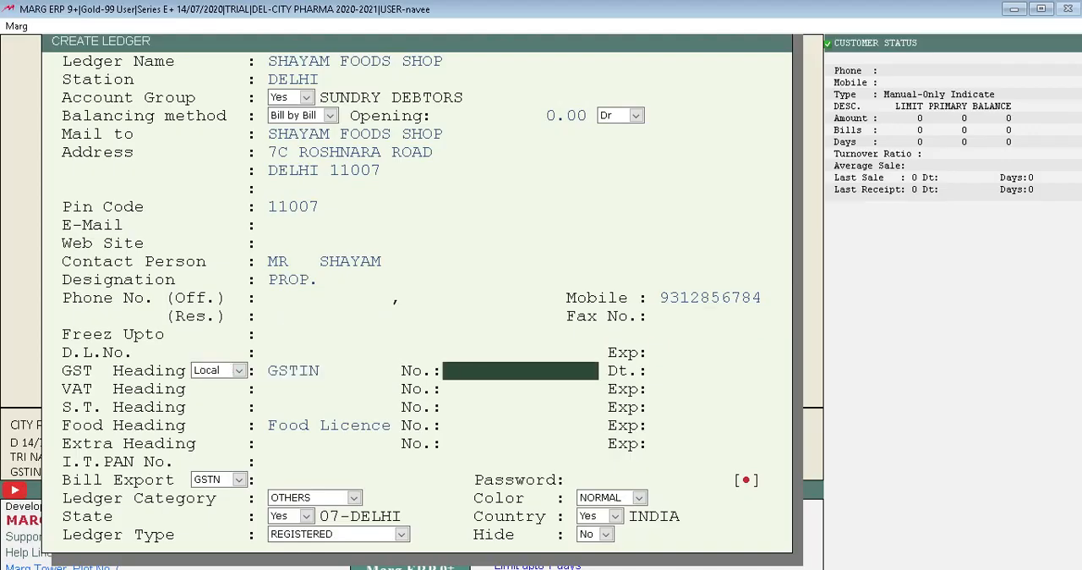
Try to enter the customer's GSTIN and decline to allow it as an invalid number.
key(Return)
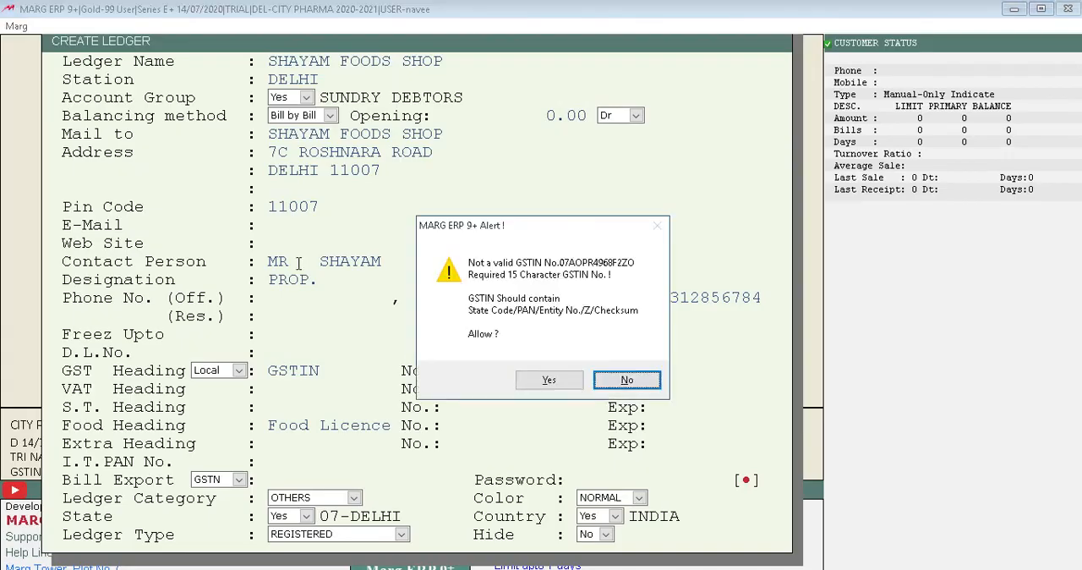
key(Return)
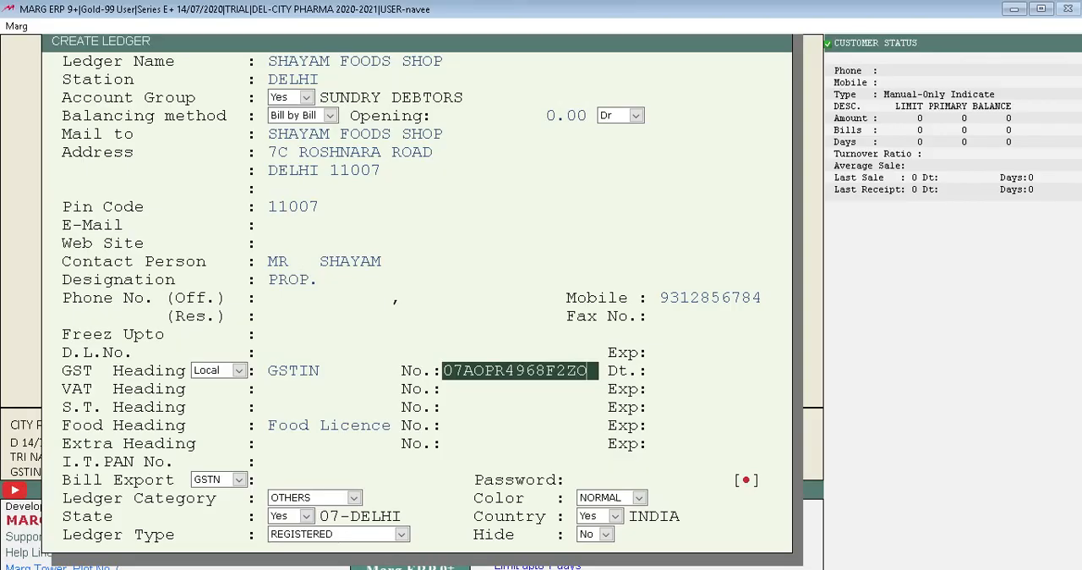
Try to correct individual characters of the customer's GSTIN.
key(BackSpace)
text(T)
key(Return)
key(Return)
key(Right)
key(Right)
key(Right)
key(Left)
key(Left)
key(Right)
key(Right)
key(Left)
key(Right)
key(Right)
key(Left)
text(S)
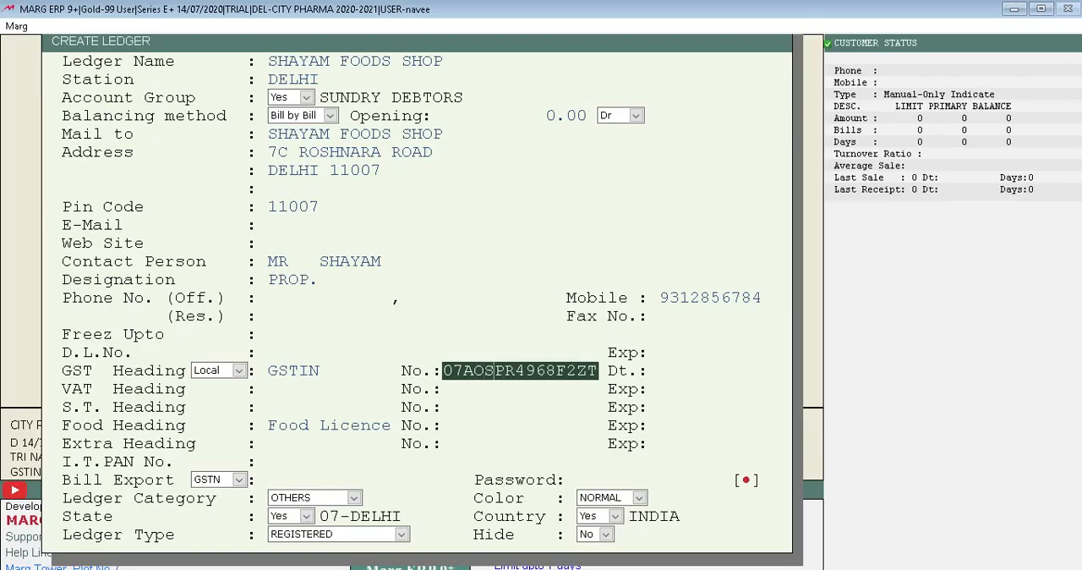
key(Return)
key(n)
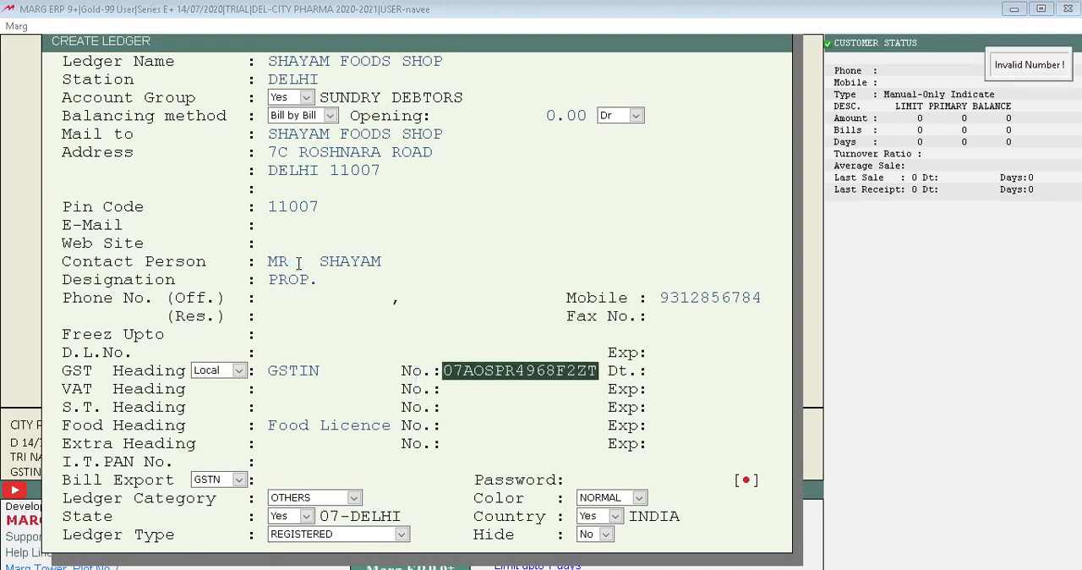
Clear the GSTIN, re-enter the customer's full 15-character number and leave its date blank.
key(Right)
key(Right)
key(Right)
key(Right)
key(Right)
key(Right)
key(Right)
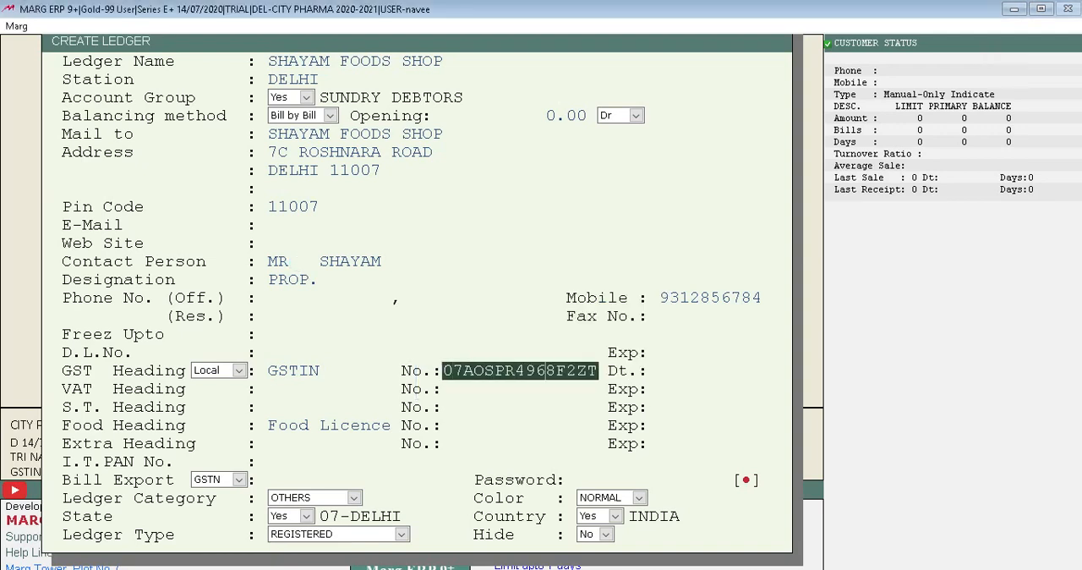
key(Right)
key(Right)
key(Right)
key(Right)
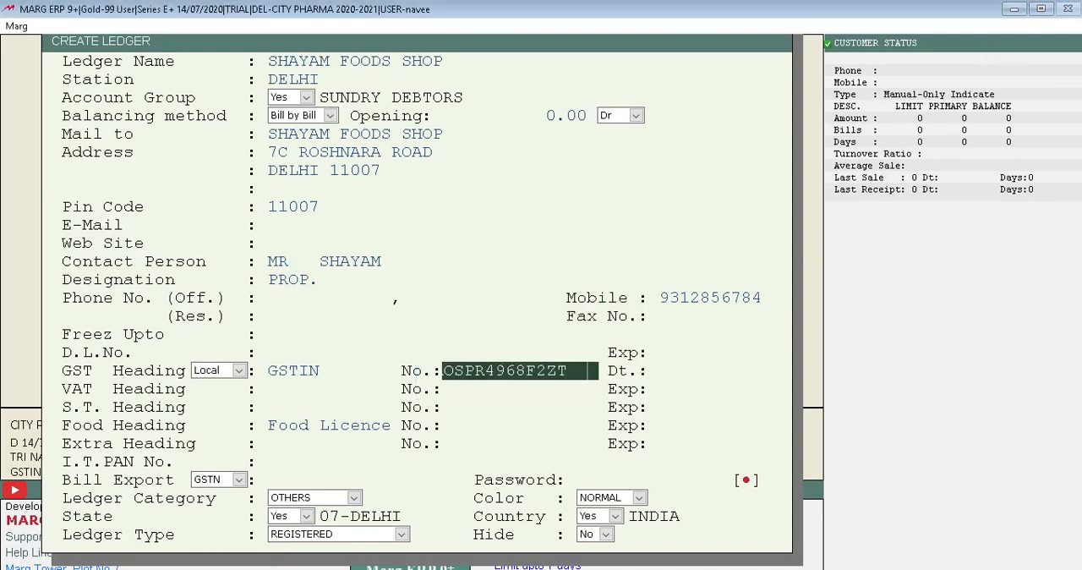
key(BackSpace)
key(BackSpace)
key(BackSpace)
key(BackSpace)
key(BackSpace)
key(BackSpace)
key(BackSpace)
key(BackSpace)
key(BackSpace)
key(BackSpace)
key(BackSpace)
key(BackSpace)
key(BackSpace)
key(BackSpace)
key(BackSpace)
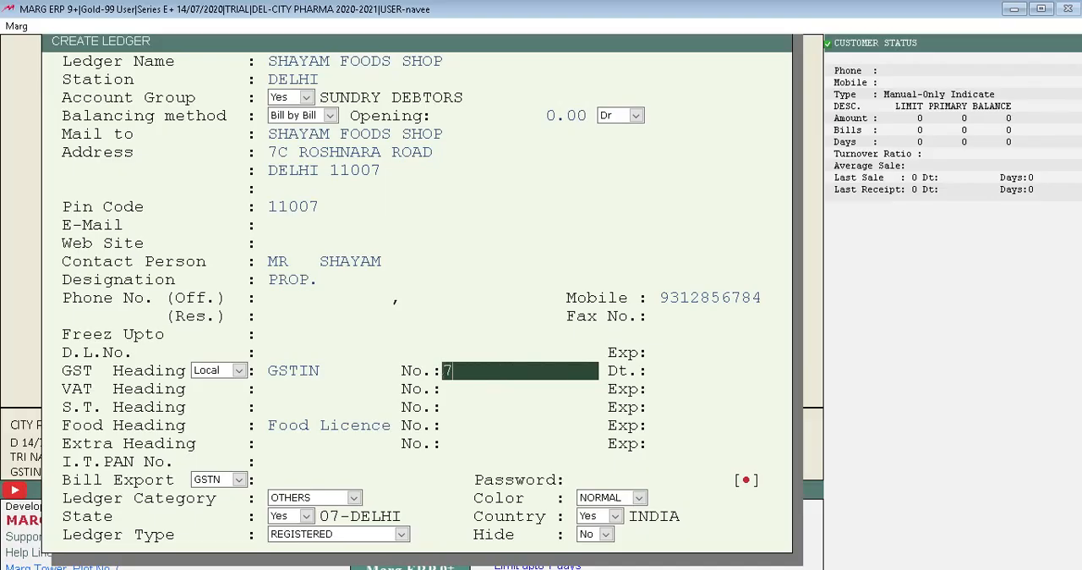
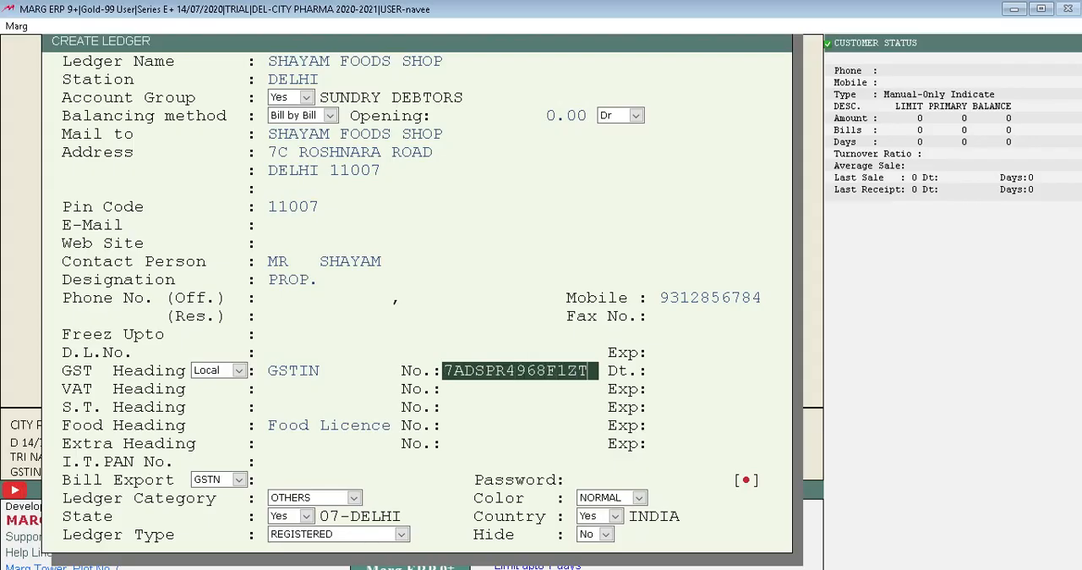
key(Return)
Leave the VAT, S.T. and Extra headings blank and keep Food Licence as the food heading.
key(Return)
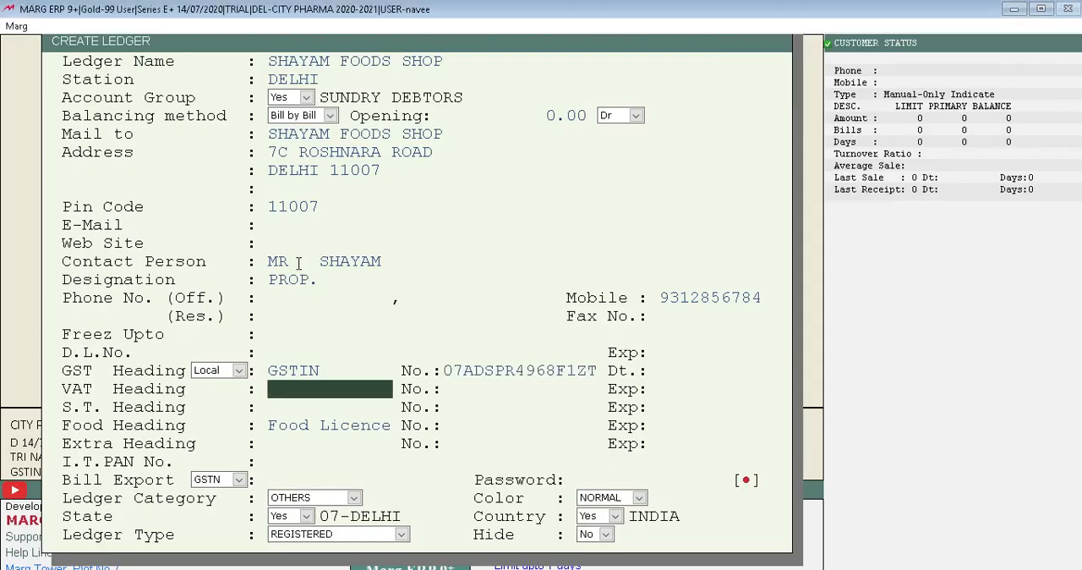
key(Return)
key(Return)
key(Return)
key(Return)
key(Return)
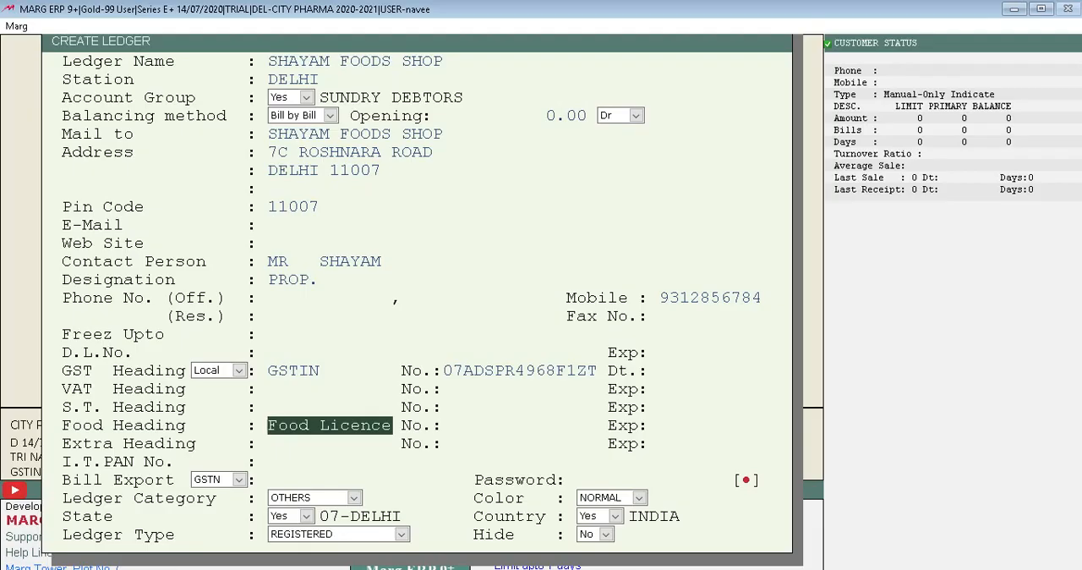
key(Return)
key(Return)
key(Return)
key(Return)
key(Return)
key(Return)
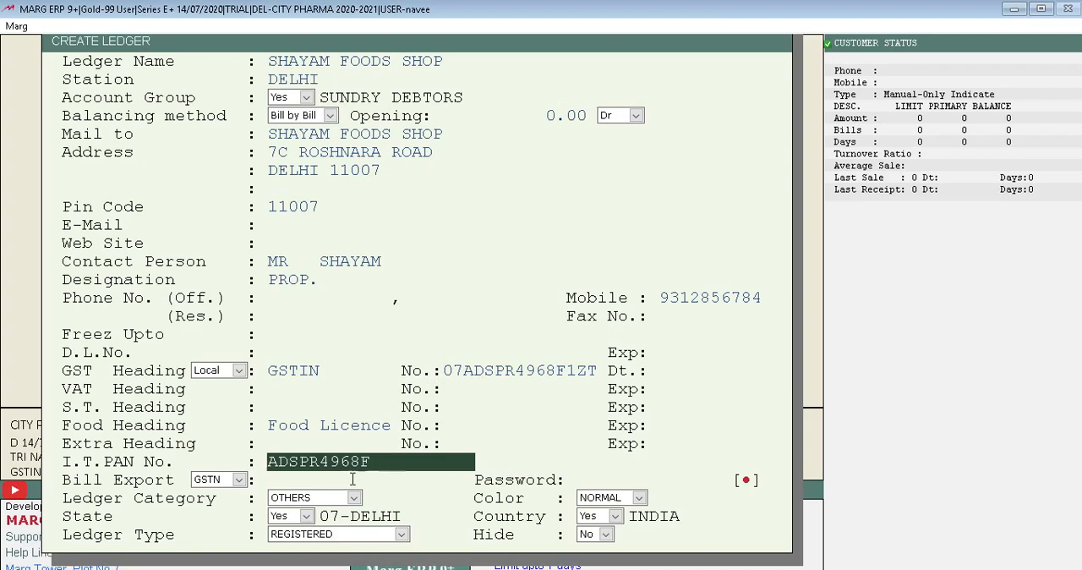
Keep the filled-in PAN, GSTN bill export, OTHERS category, 07-DELHI state and REGISTERED ledger type, and save the ledger.
key(Return)
key(Return)
key(Return)
key(Return)
key(Return)
key(Return)
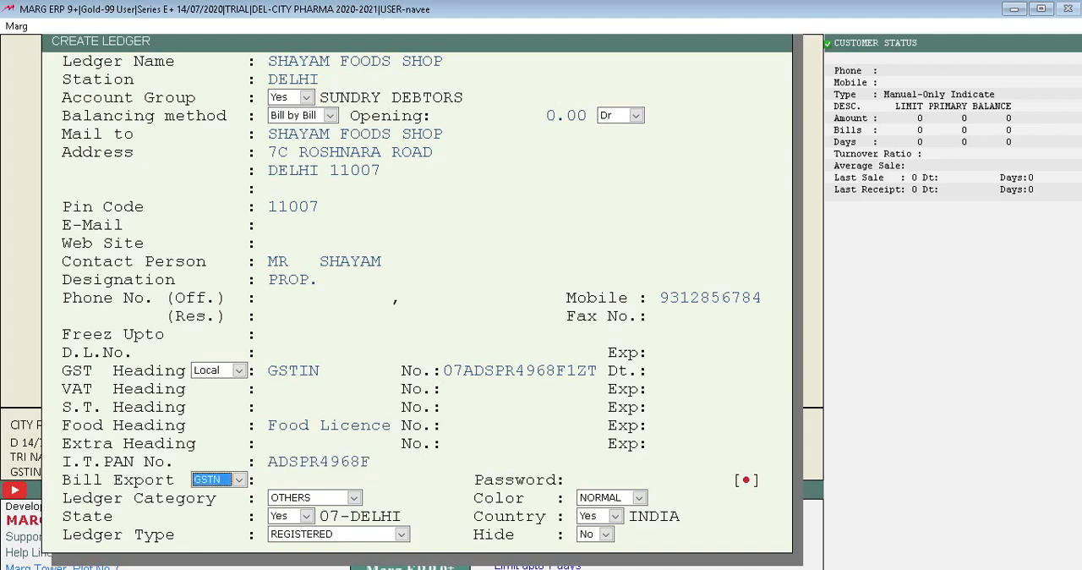
key(Return)
key(Return)
key(Return)
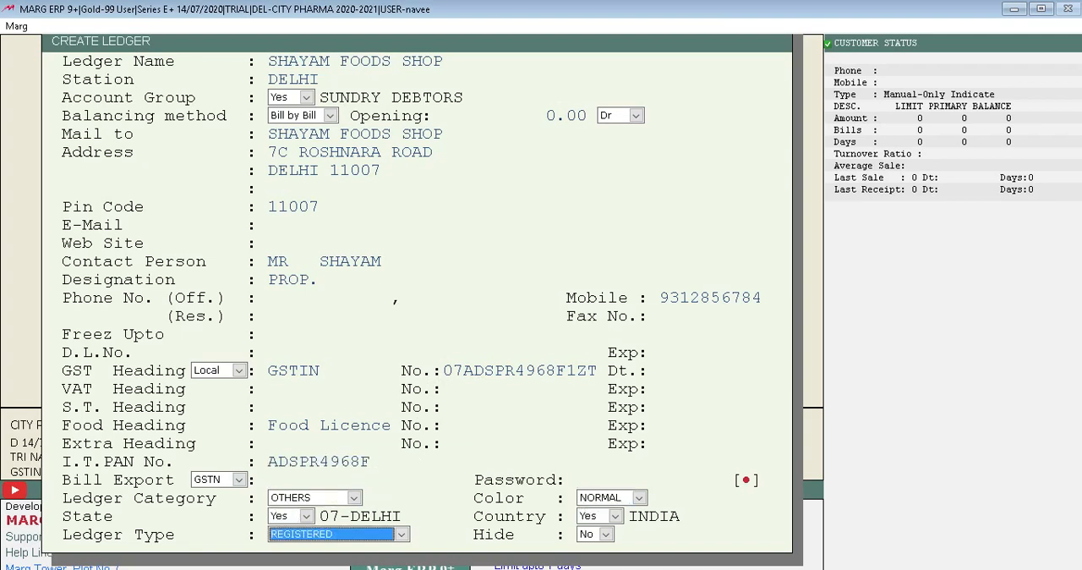
key(Return)
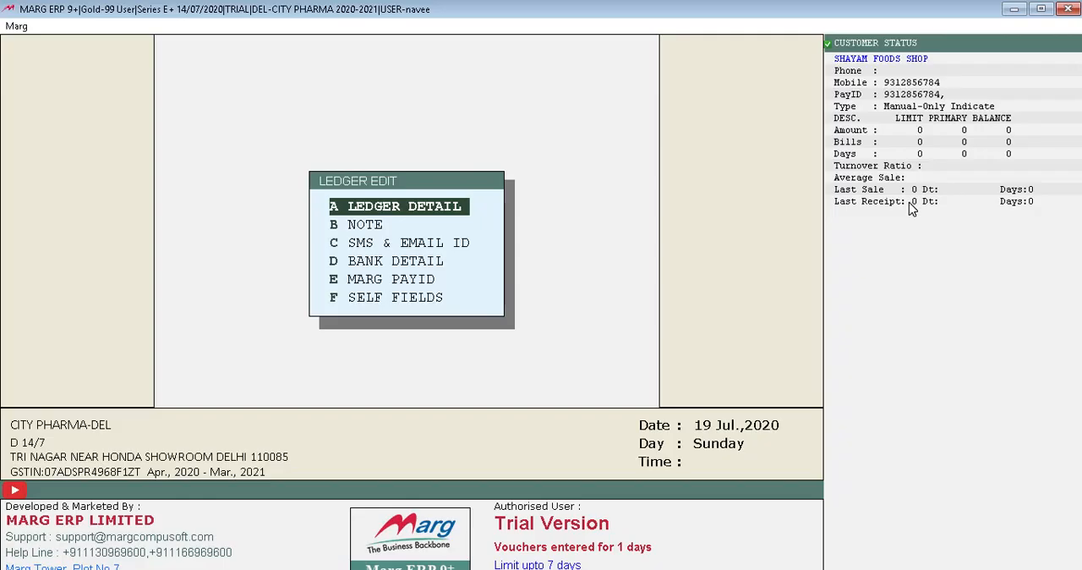
Review the ledger detail of SHAYAM FOODS SHOP and close it without changes.
key(d)
key(Up)
key(Up)
key(Up)
key(Return)
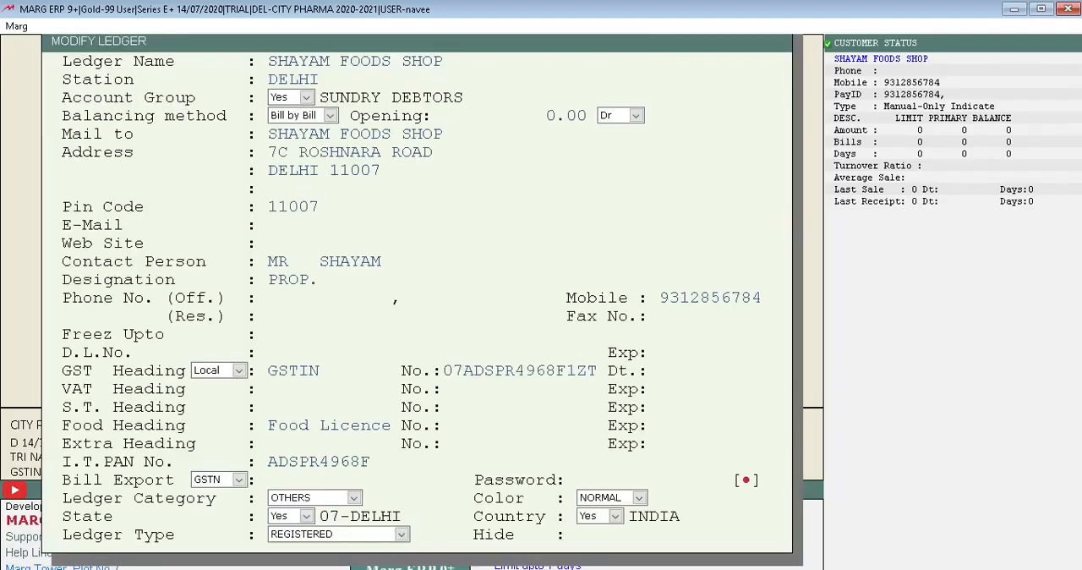
key(Escape)
key(Down)
key(Down)
key(Down)
key(Down)
key(Down)
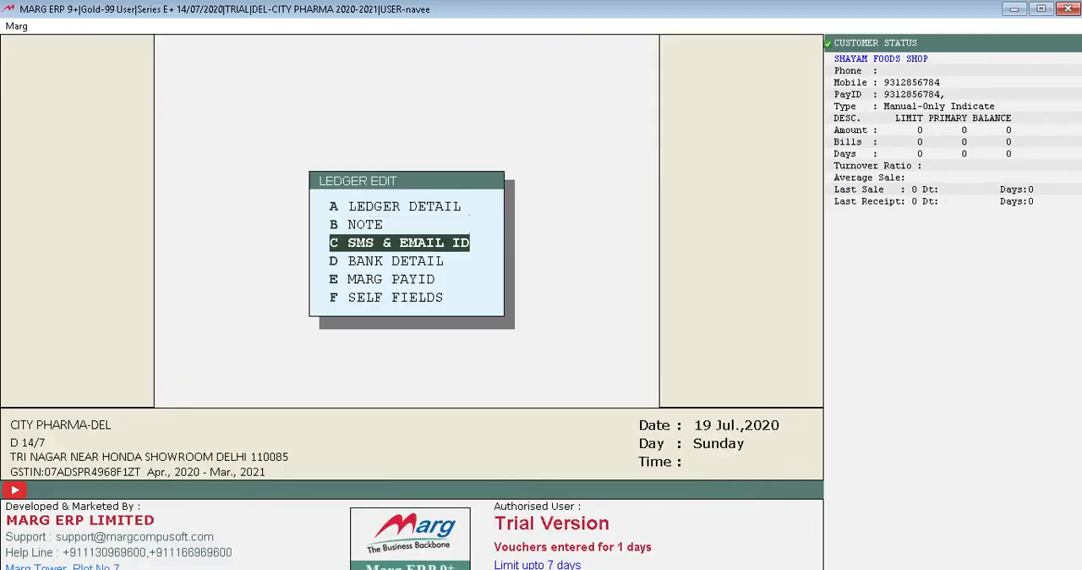
key(Up)
key(Up)
key(Up)
key(Up)
key(Return)
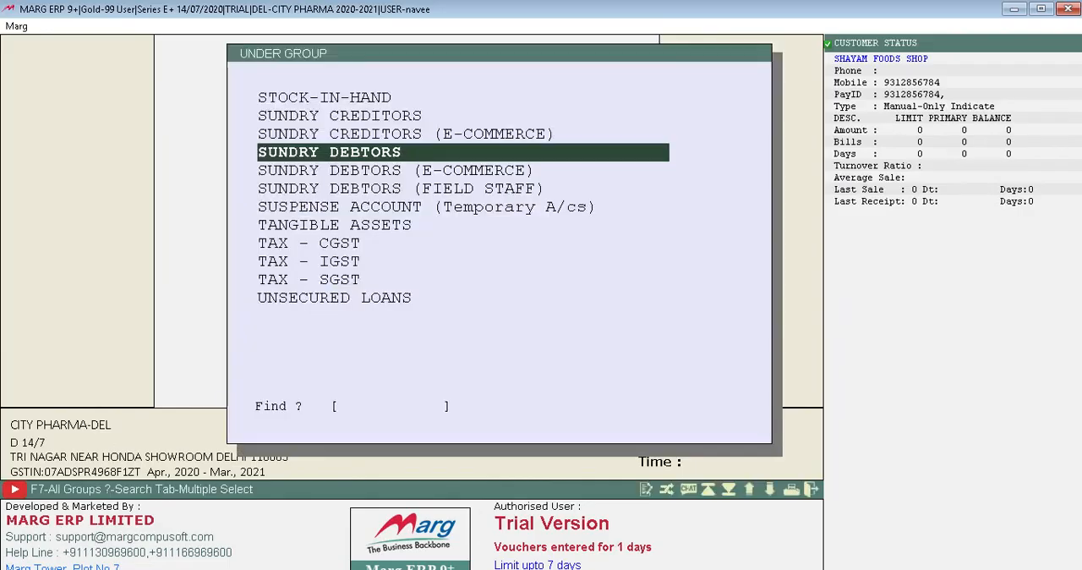
key(Return)
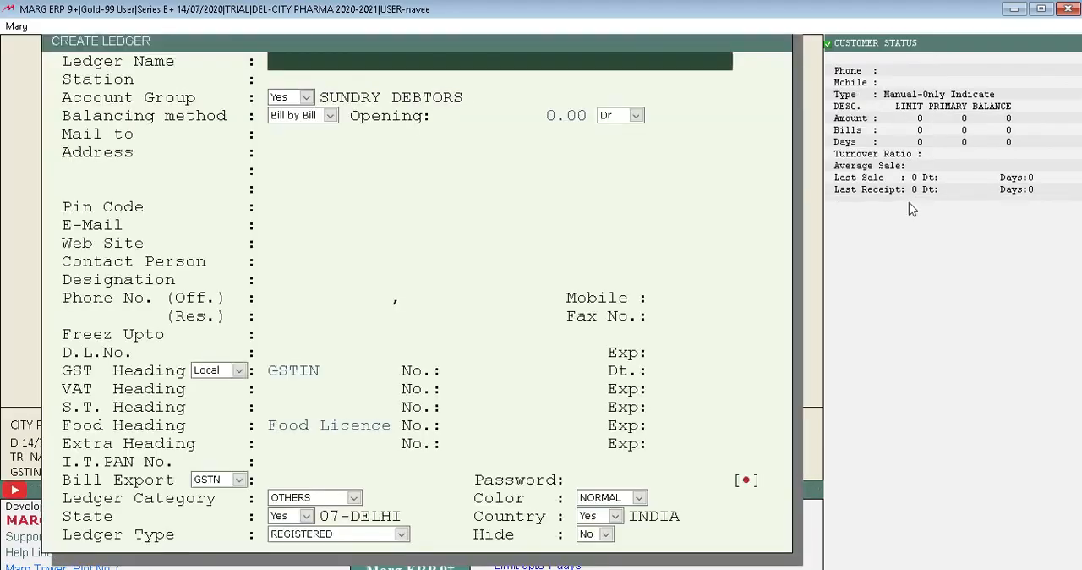
key(Escape)
key(Down)
key(Down)
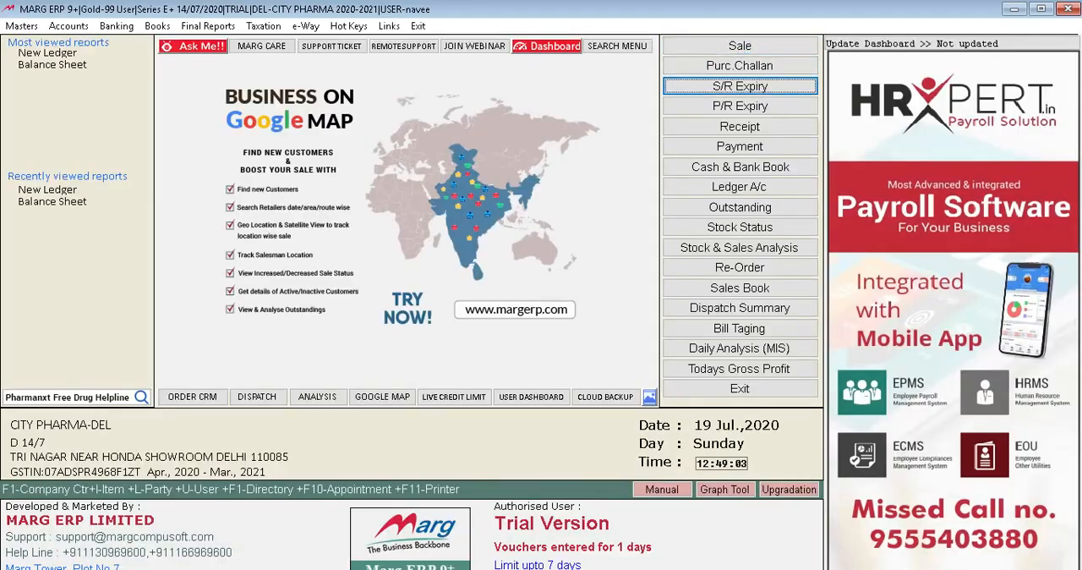
Examine the voucher types offered for voucher entry and the other commands for accounts and books.
click(71, 32)
key(Down)
key(Right)
key(Down)
key(Down)
key(Up)
key(Up)
key(Down)
key(Down)
key(Down)
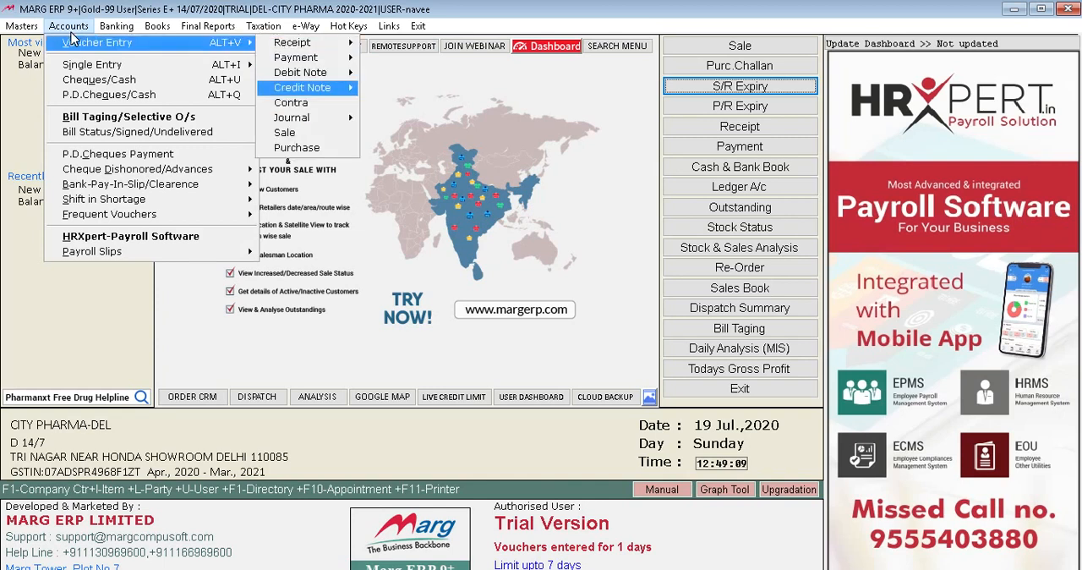
key(Up)
key(Up)
key(Up)
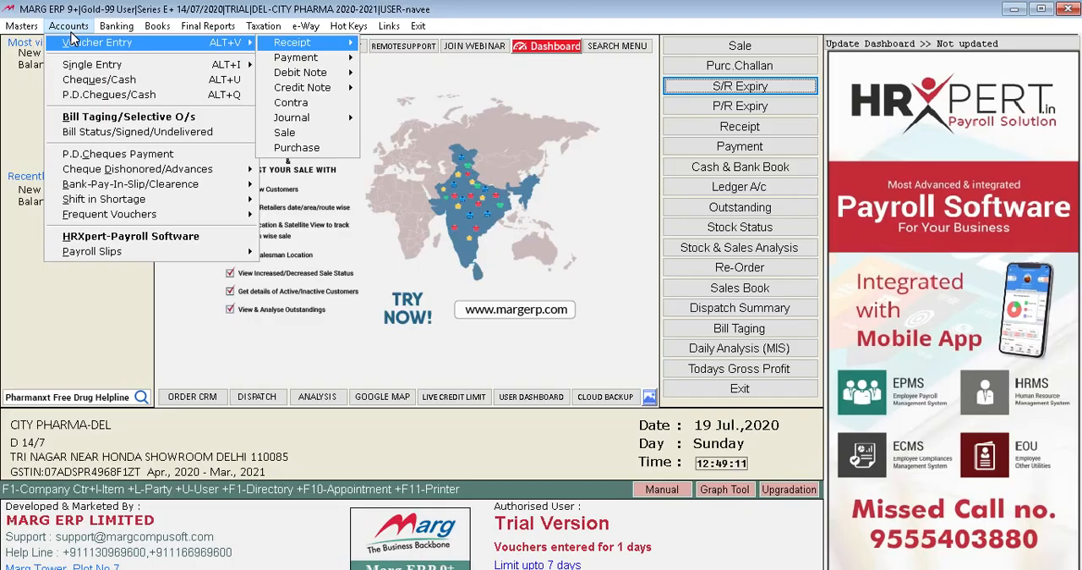
mouse_move(175, 29)
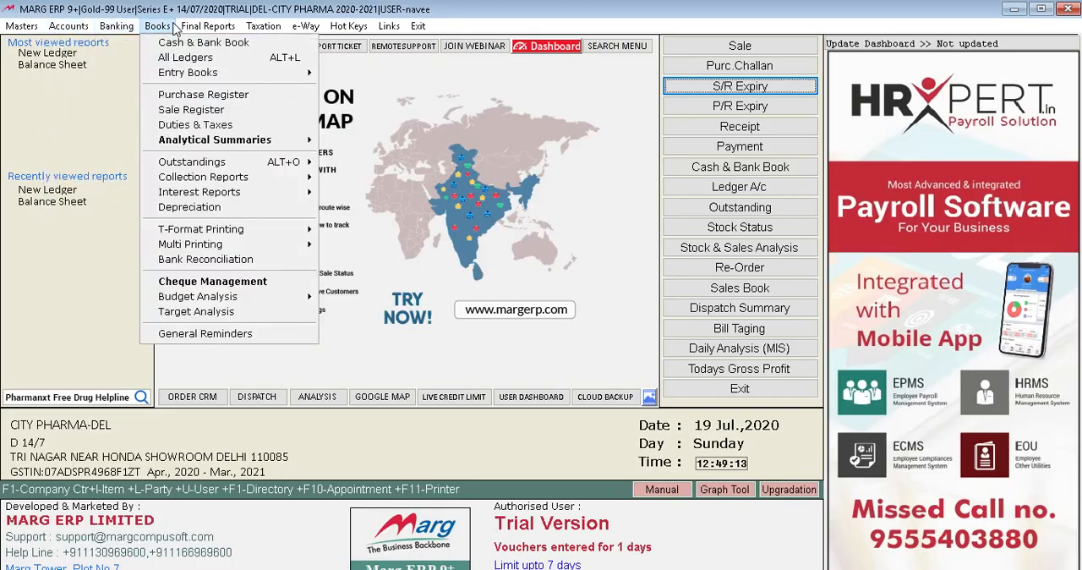
mouse_move(70, 26)
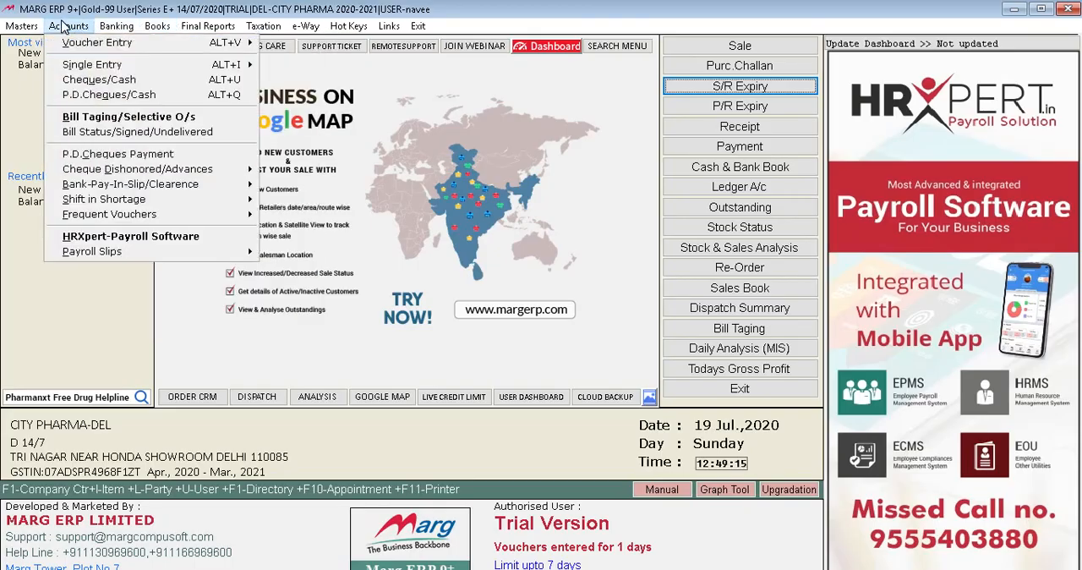
mouse_move(137, 68)
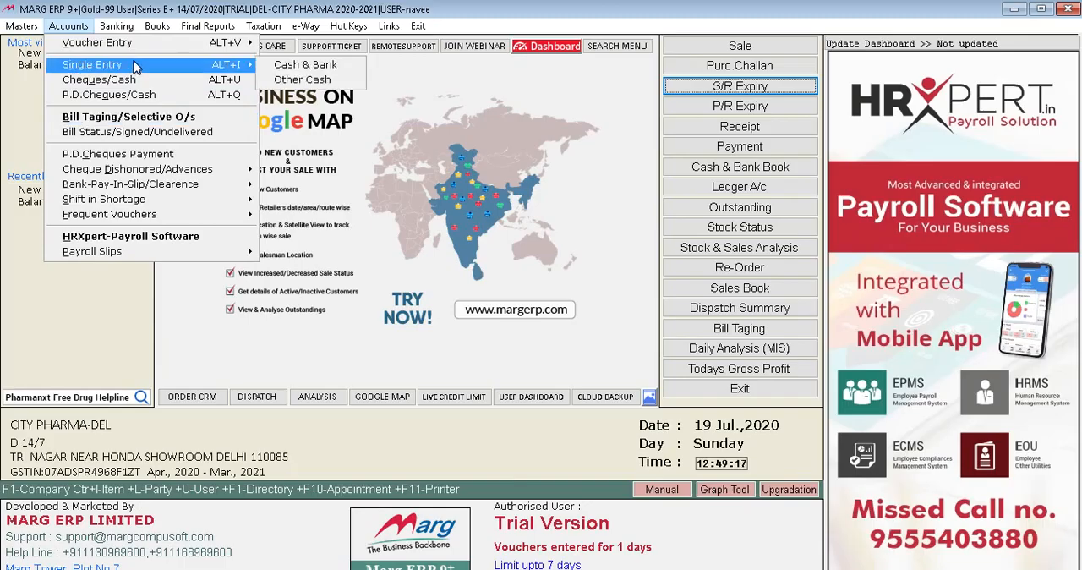
mouse_move(141, 47)
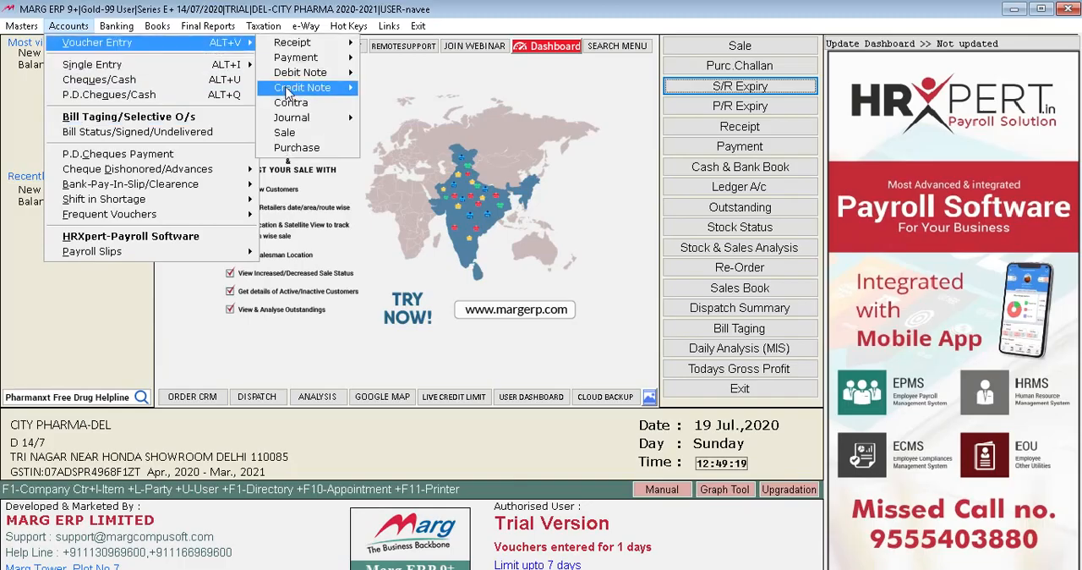
click(311, 138)
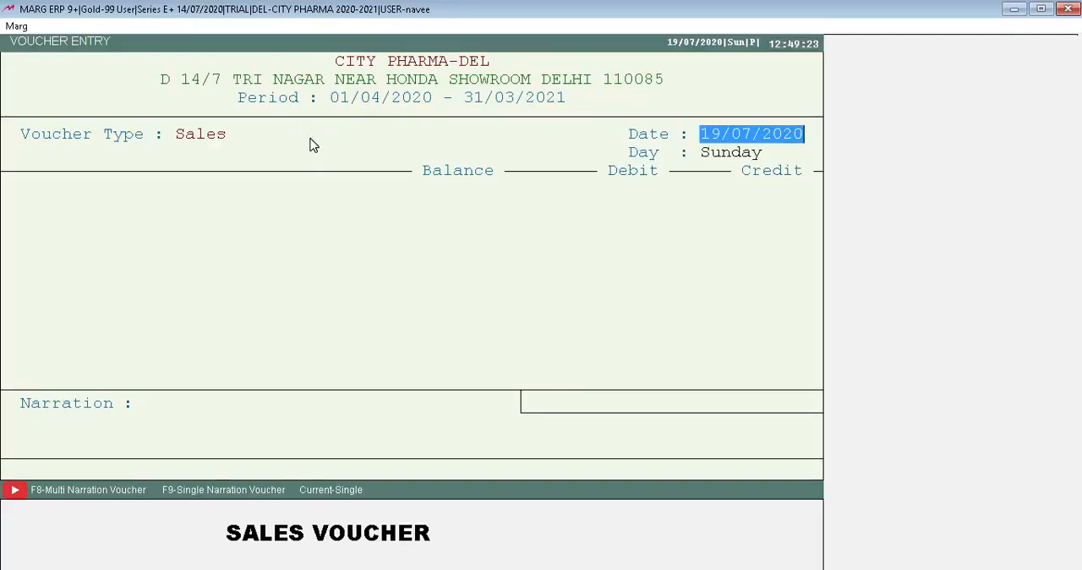
key(Return)
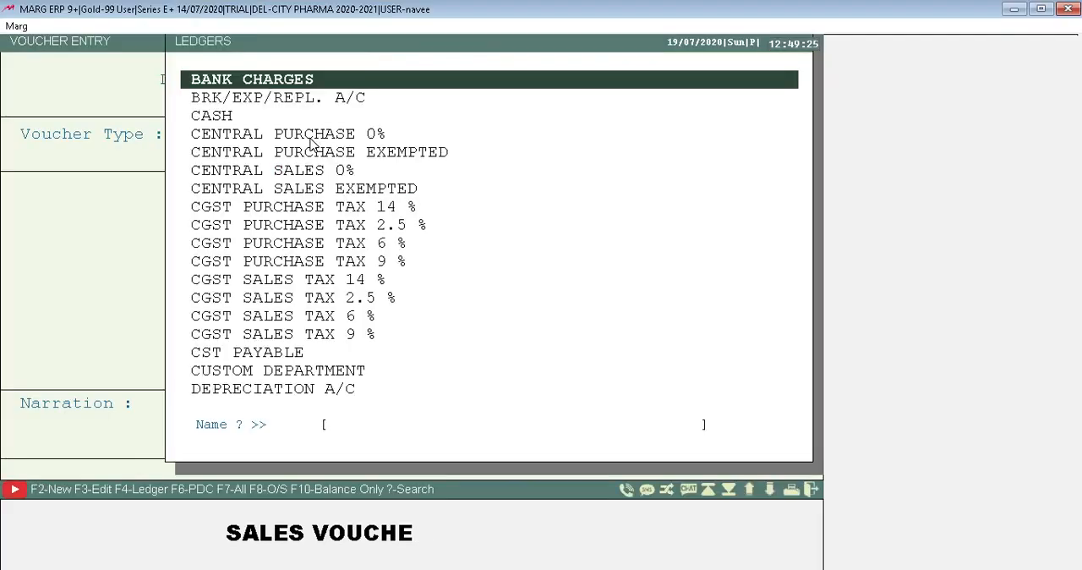
key(Return)
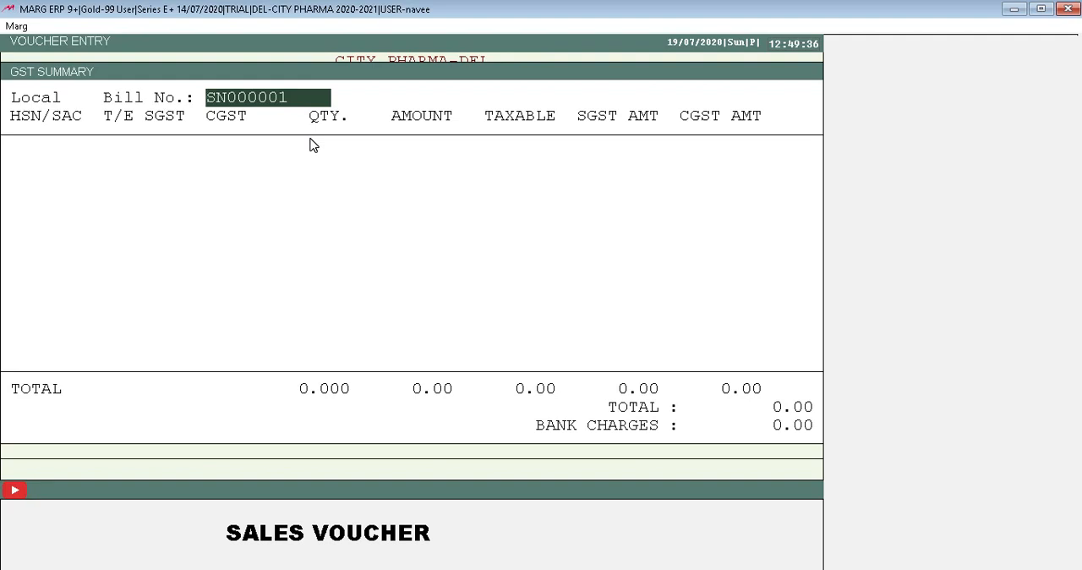
key(Return)
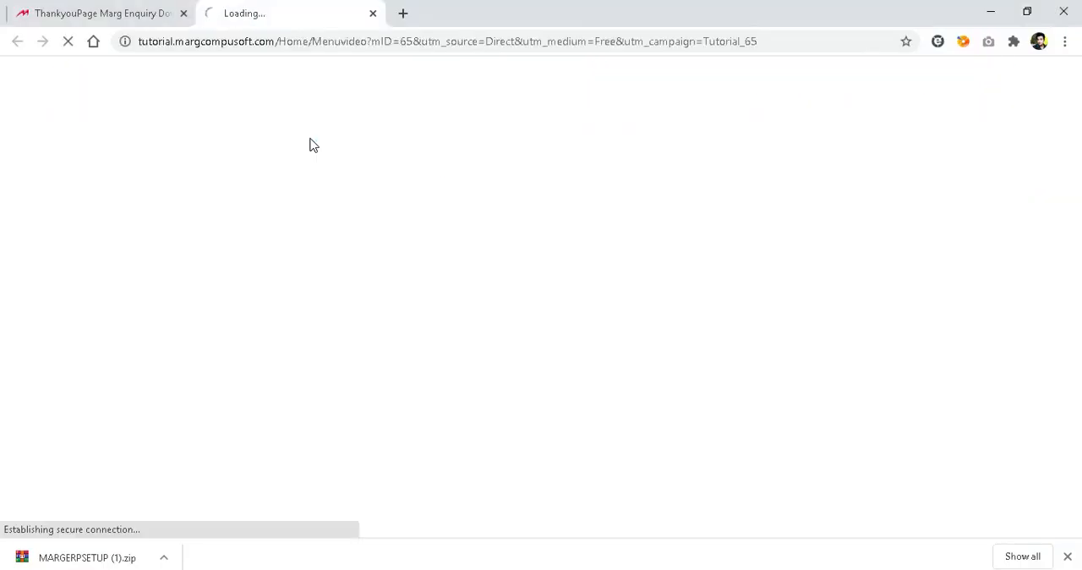
click(373, 14)
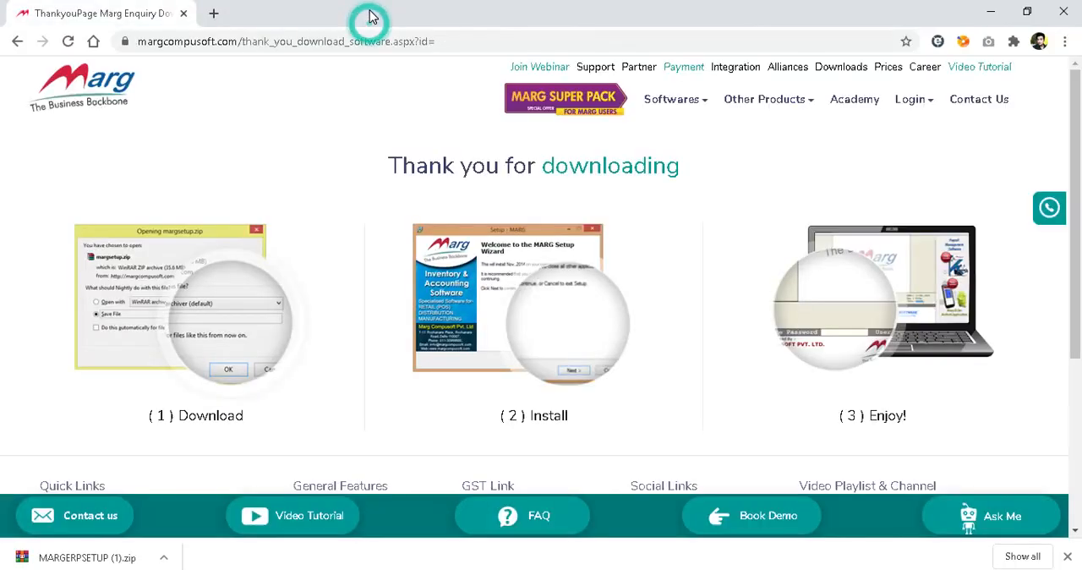
key(alt+Tab)
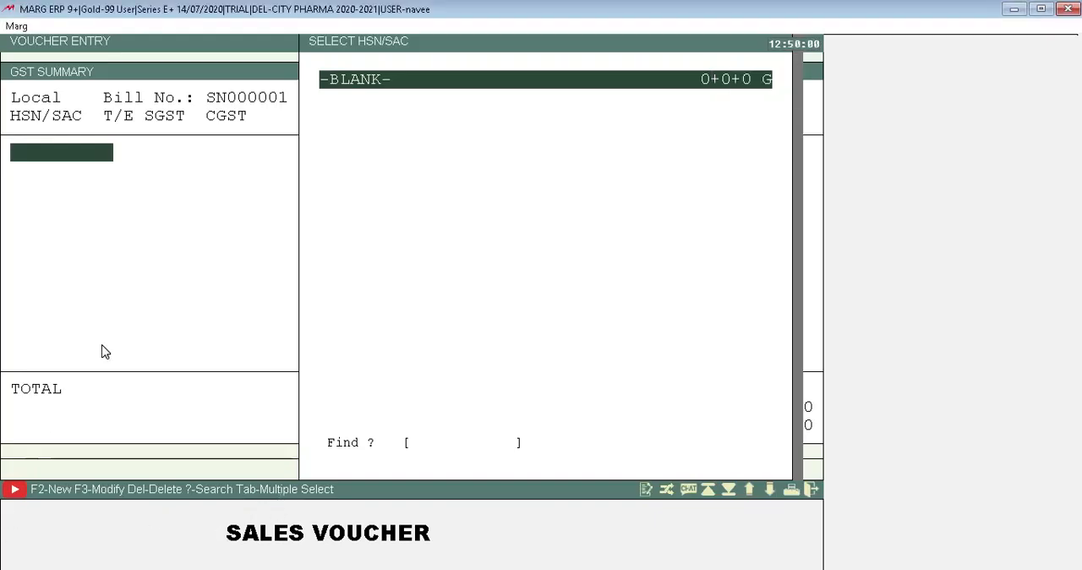
key(Return)
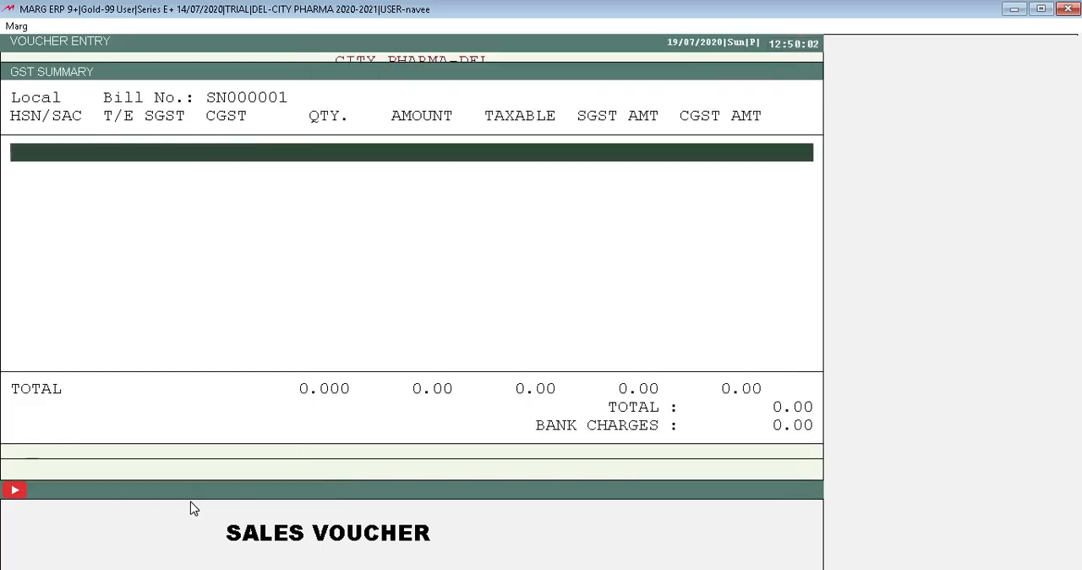
key(Return)
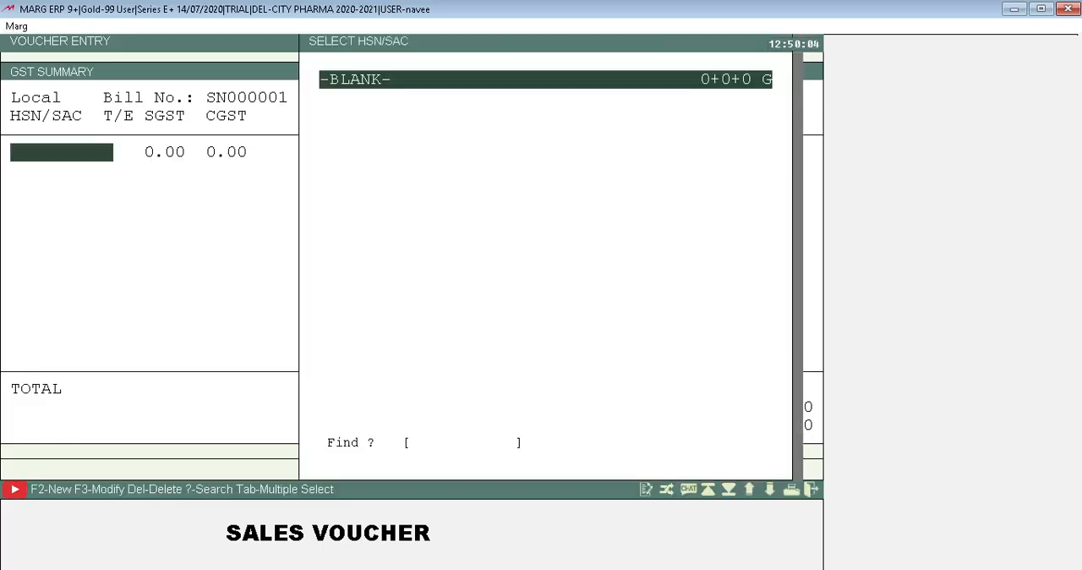
key(Return)
key(Escape)
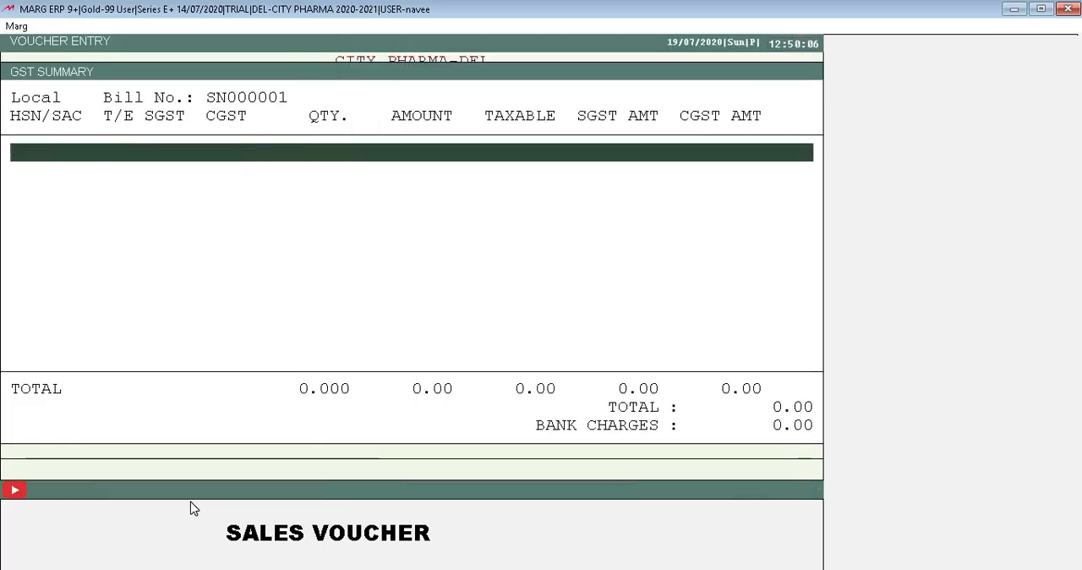
key(Return)
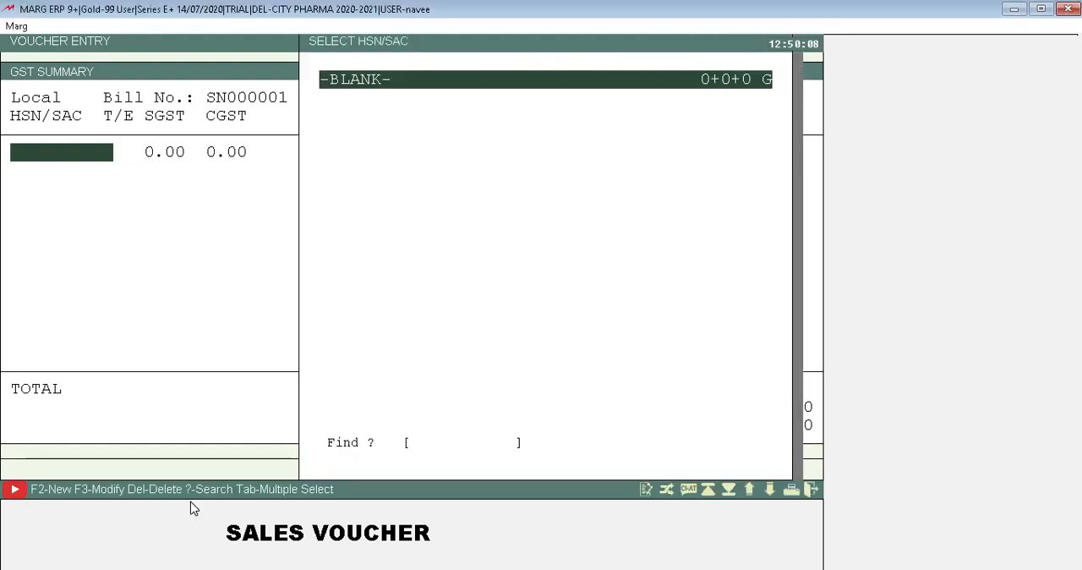
key(Escape)
key(Escape)
key(Escape)
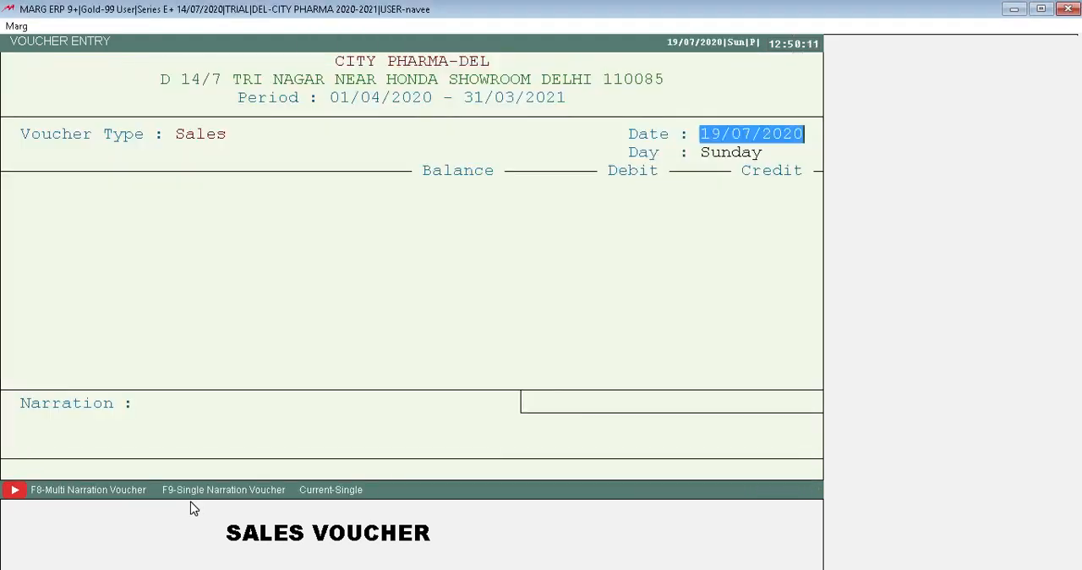
Look through the ledger list offered for the sales voucher and leave the voucher without an entry.
key(Return)
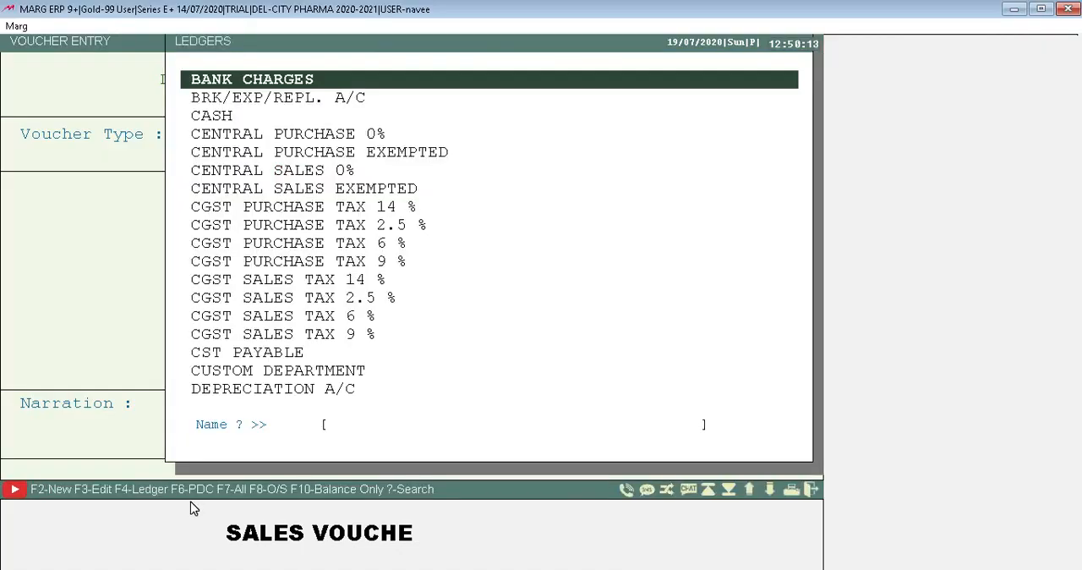
key(Down)
key(Down)
key(Down)
key(Up)
key(Up)
key(Down)
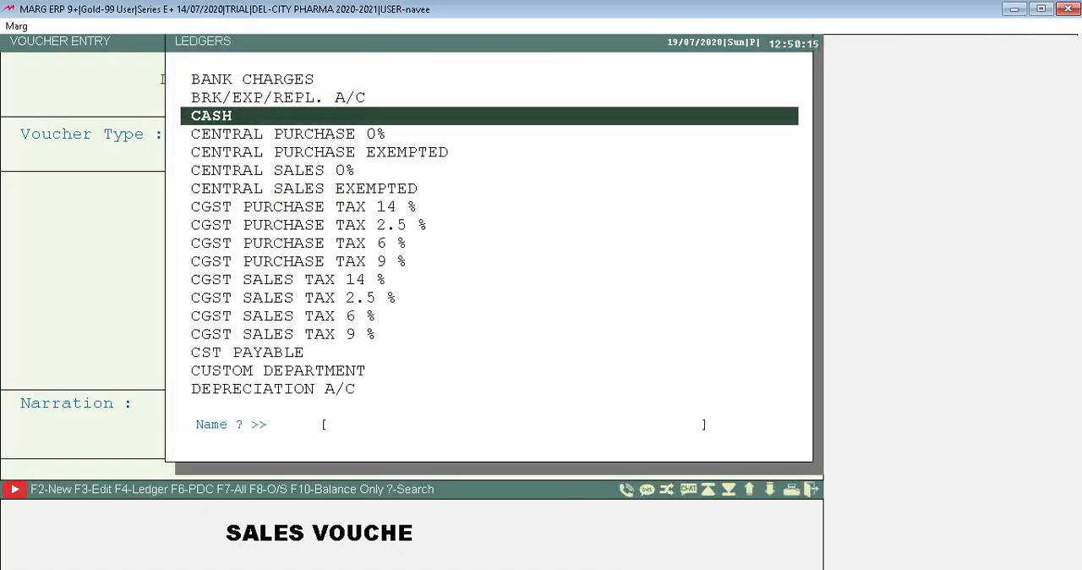
key(Down)
key(Down)
key(Down)
key(Down)
key(Down)
key(Down)
key(Down)
key(Down)
key(Down)
key(Down)
key(Down)
key(Down)
key(Down)
key(Down)
key(Down)
key(Down)
key(Down)
key(Down)
key(Down)
key(Down)
key(Down)
key(Down)
key(Down)
key(Down)
key(Down)
key(Down)
key(Down)
key(Down)
key(Down)
key(Up)
key(Up)
key(Up)
key(Up)
key(Up)
key(Up)
key(Down)
key(Down)
key(Down)
key(Down)
key(Down)
key(Down)
key(Down)
key(Down)
key(Down)
key(Down)
key(Down)
key(Down)
key(Down)
key(Down)
key(Down)
key(Down)
key(Down)
key(Down)
key(Down)
key(Down)
key(Down)
key(Down)
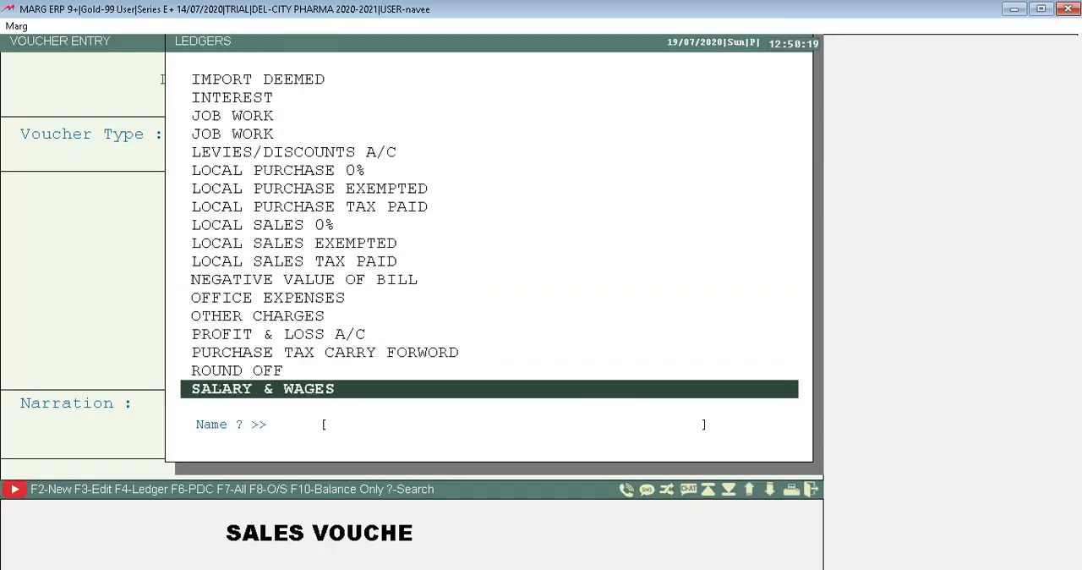
key(Up)
key(Up)
key(Up)
key(Up)
key(Up)
key(Up)
key(Up)
key(Up)
key(Up)
key(Up)
key(Up)
key(Up)
key(Up)
key(Up)
key(Up)
key(Up)
key(Up)
key(Up)
key(Up)
key(Up)
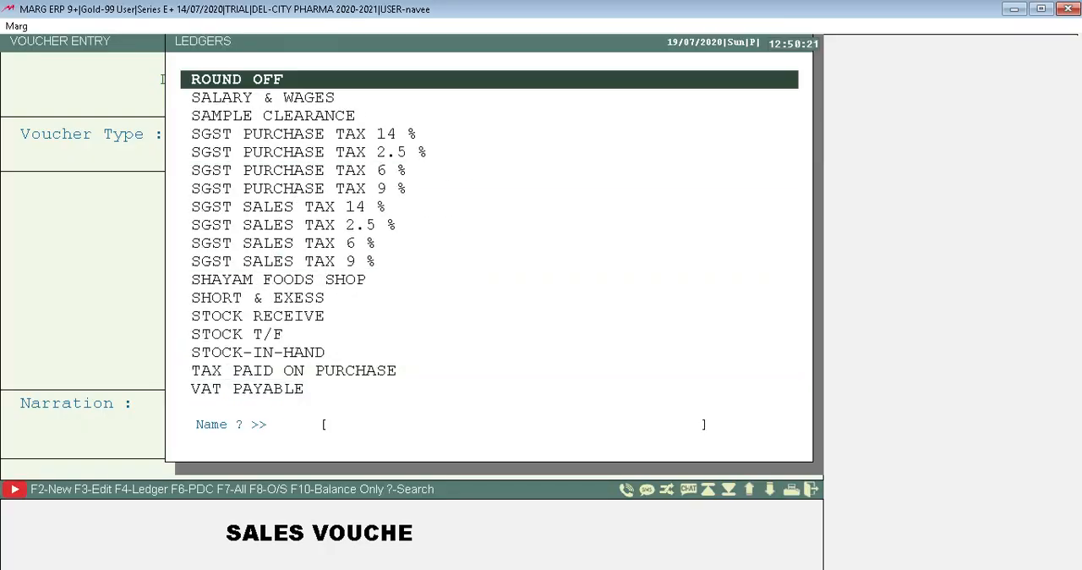
key(Up)
key(Up)
key(Up)
key(Up)
key(Up)
key(Up)
key(Up)
key(Up)
key(Up)
key(Up)
key(Up)
key(Up)
key(Up)
key(Up)
key(Up)
key(Up)
key(Up)
key(Up)
key(Up)
key(Up)
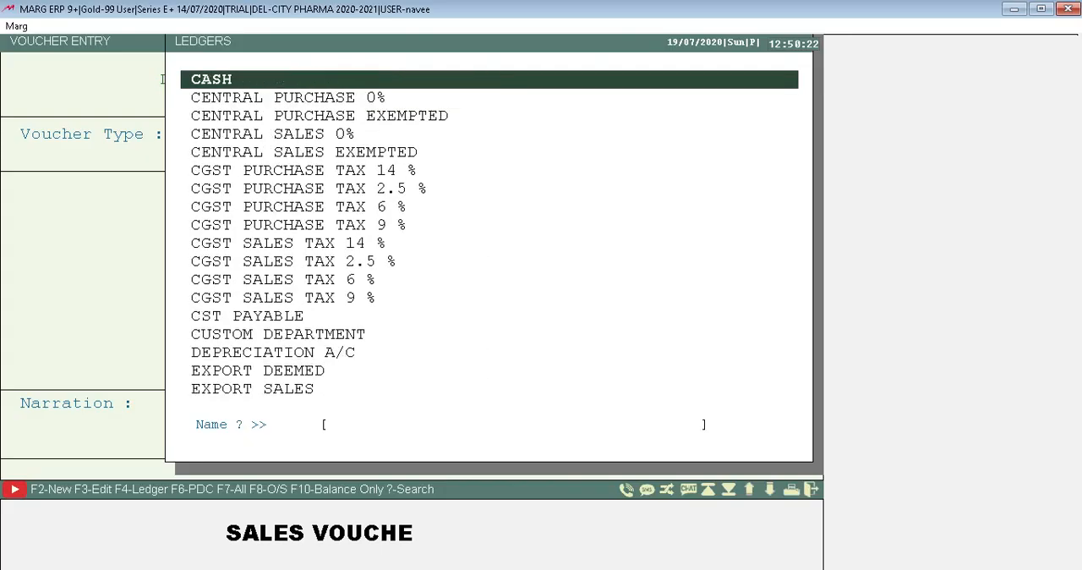
key(Down)
key(Down)
key(Down)
key(Down)
key(Down)
key(Down)
key(Down)
key(Down)
key(Down)
key(Down)
key(Down)
key(Down)
key(Down)
key(Down)
key(Down)
key(Down)
key(Down)
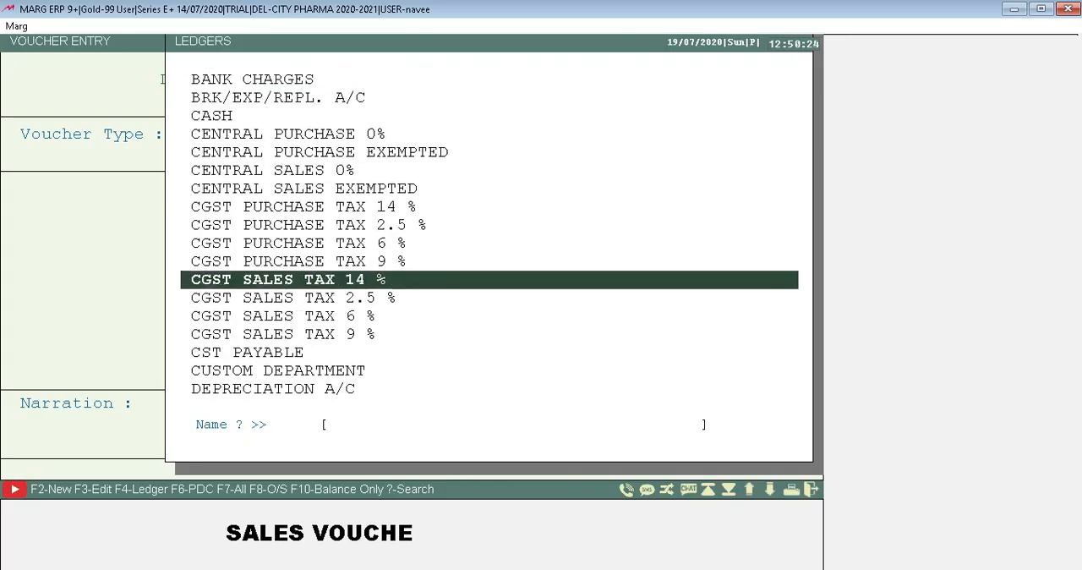
key(Down)
key(Down)
key(Down)
key(Down)
key(Down)
key(Down)
key(Down)
key(Down)
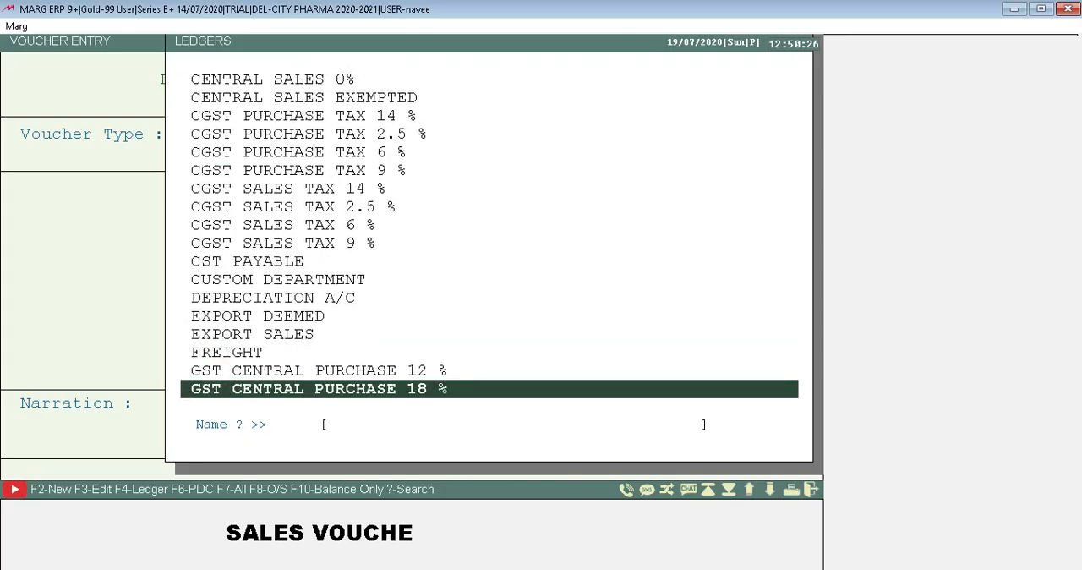
key(Down)
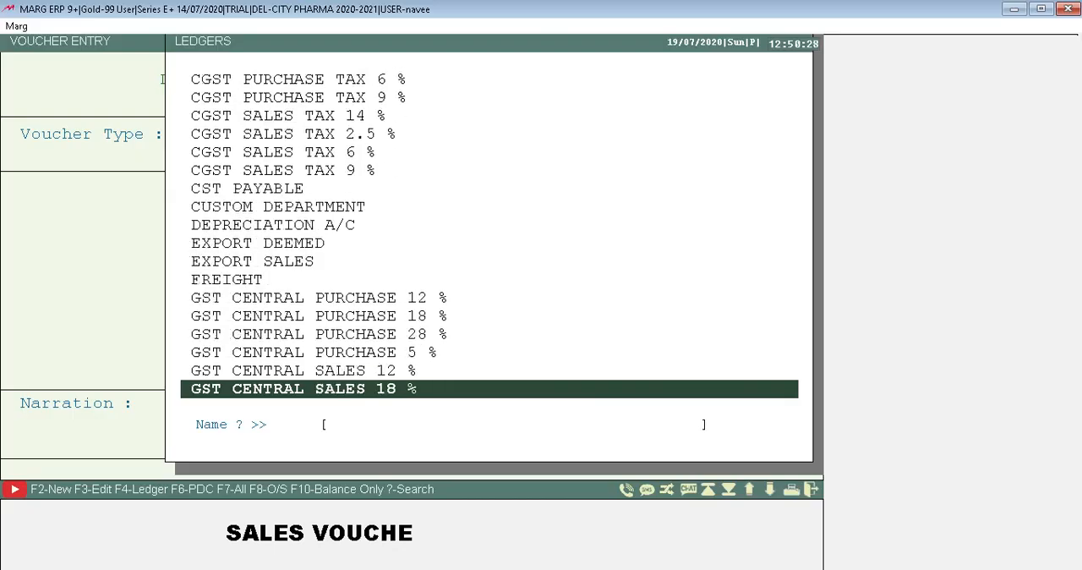
key(Escape)
key(Escape)
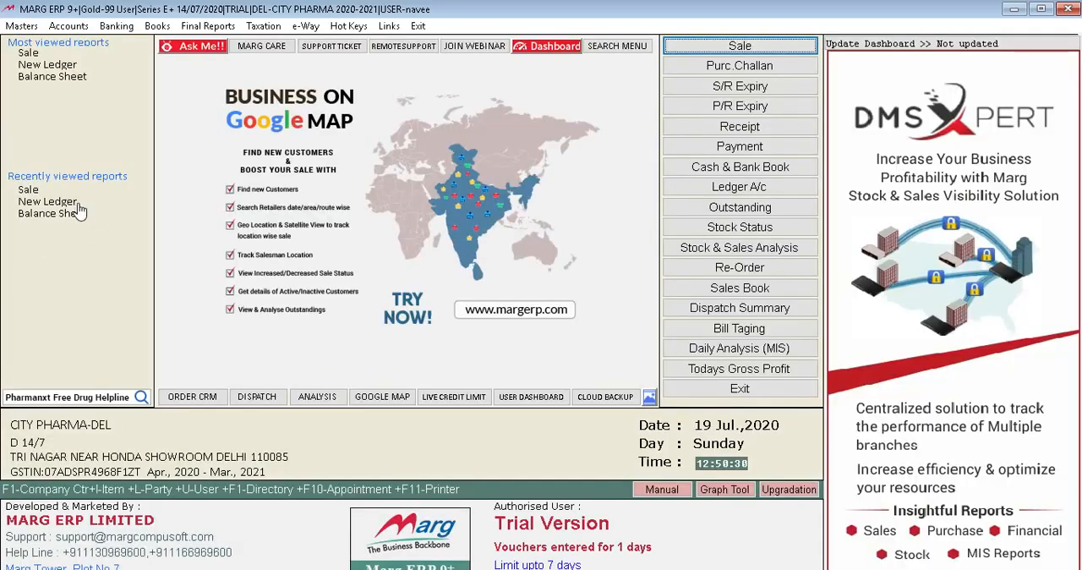
Start a new receipt voucher from voucher entry and keep the date 19/07/2020.
click(68, 26)
key(Down)
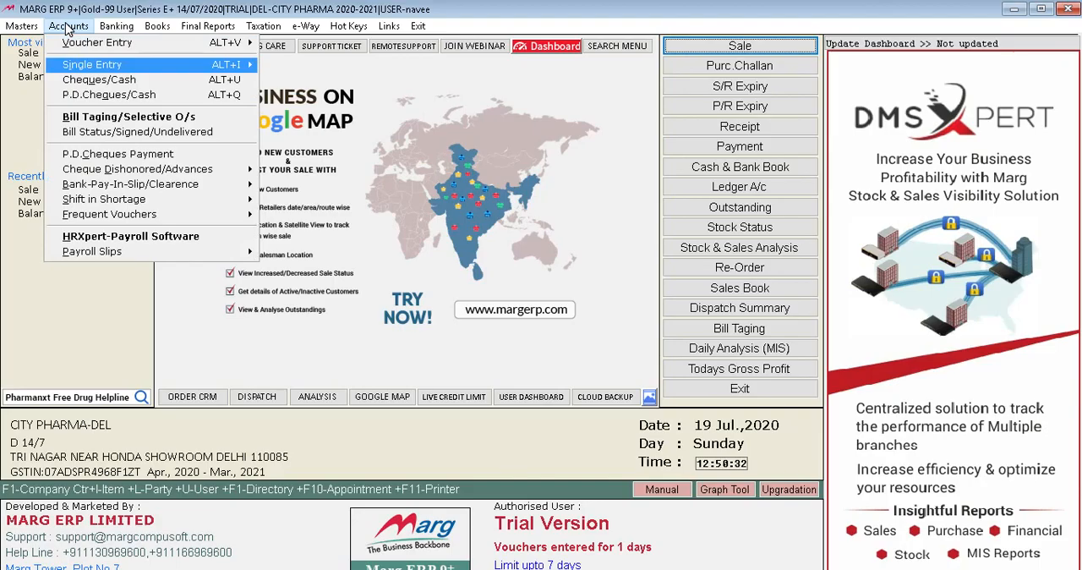
key(Up)
key(Right)
key(Down)
key(Down)
key(Down)
key(Up)
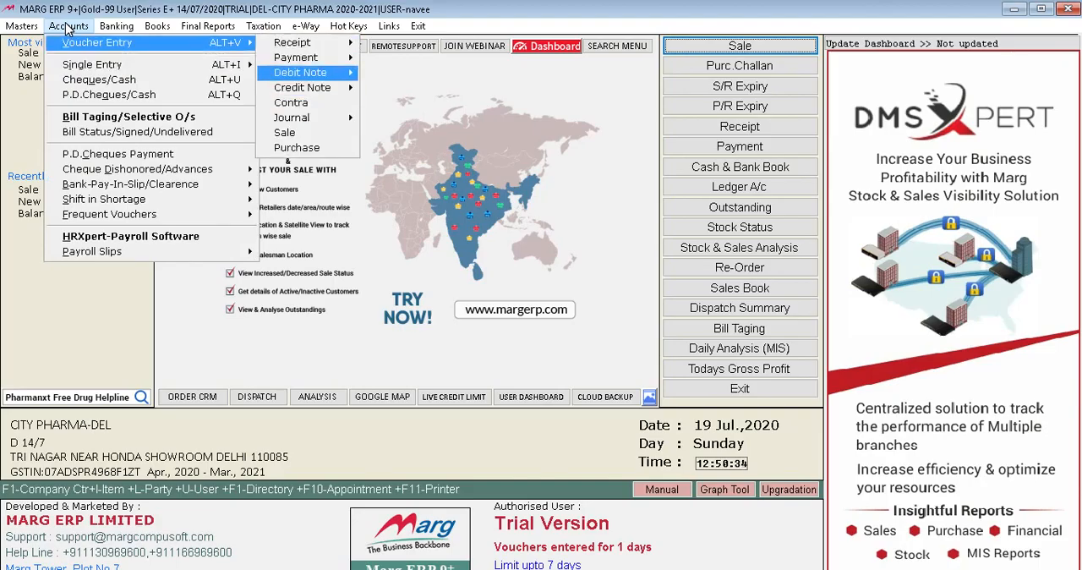
key(Up)
key(Up)
key(Right)
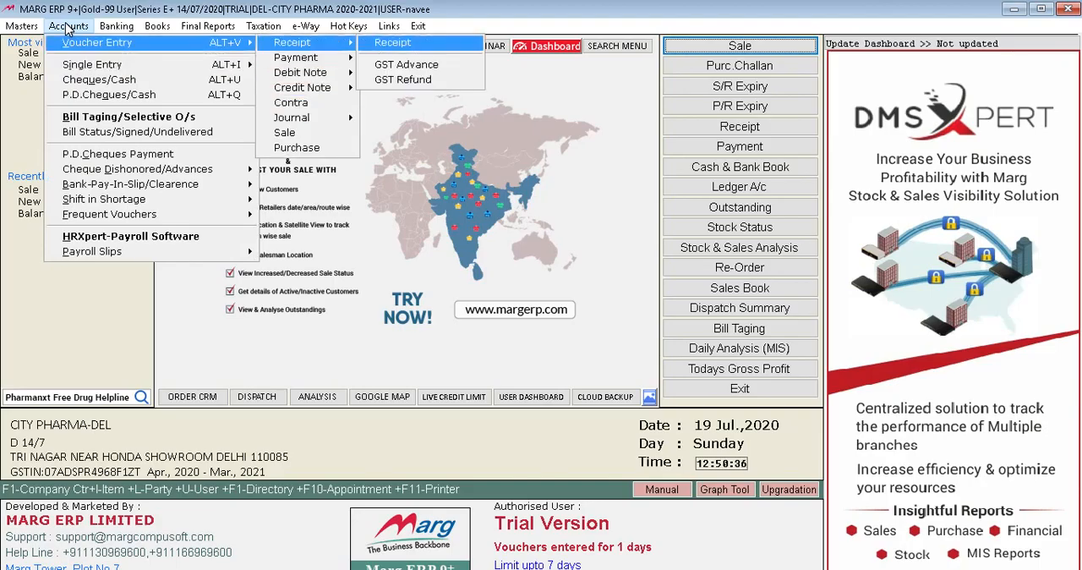
key(Down)
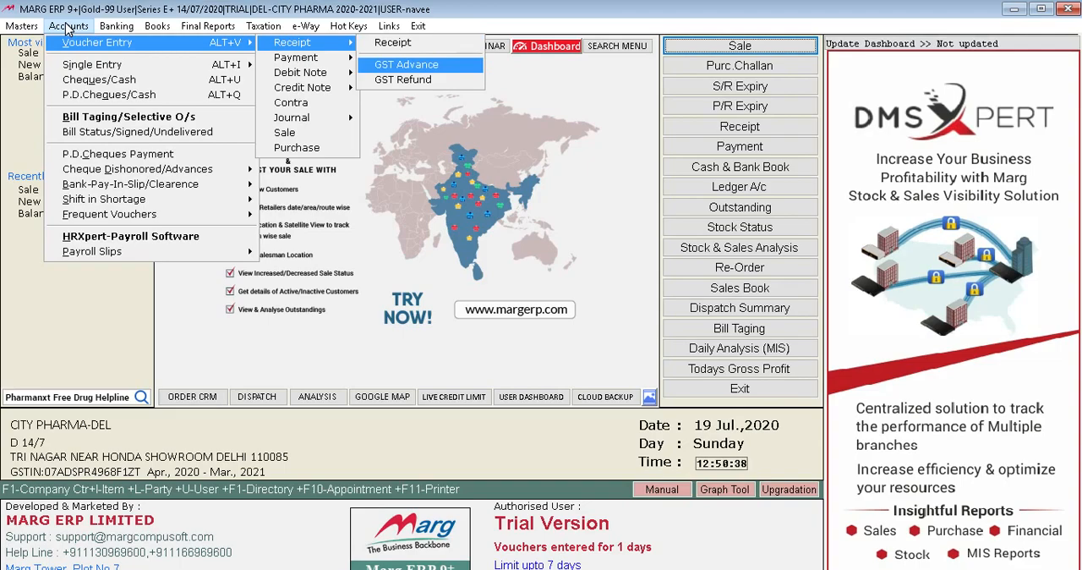
key(Up)
key(Return)
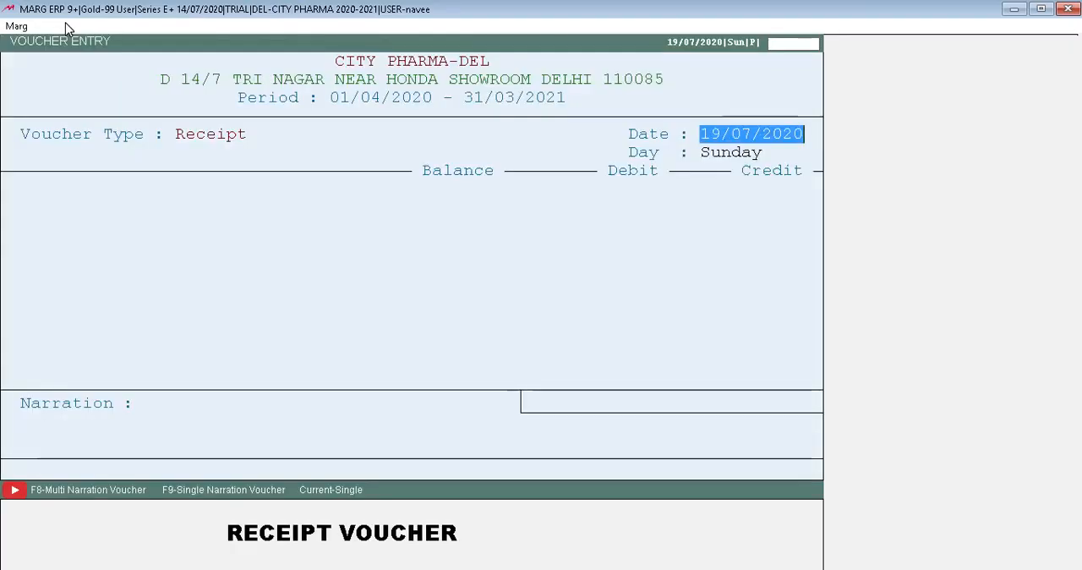
key(Return)
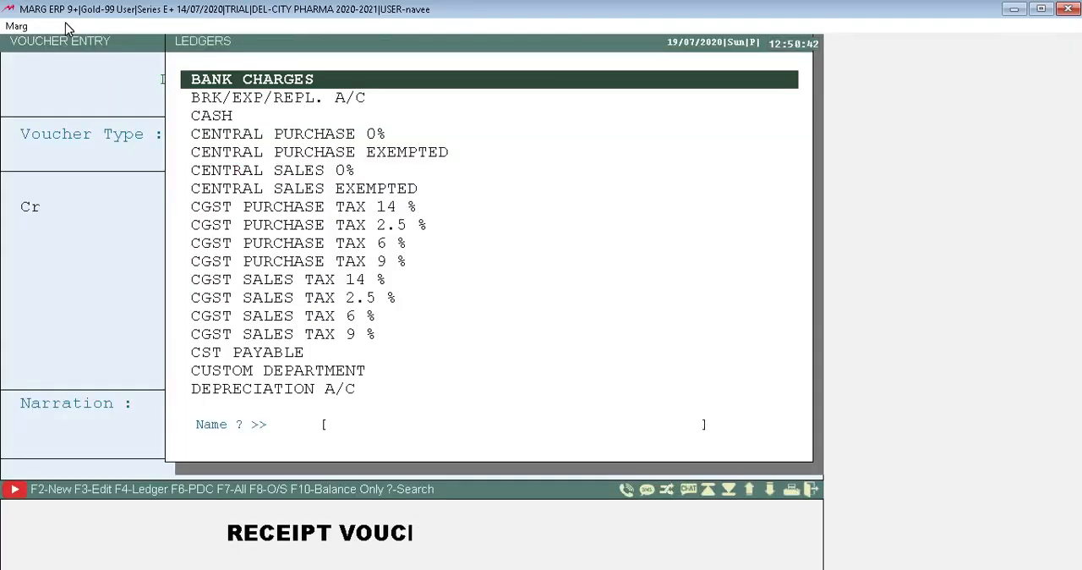
Credit SHAYAM FOODS SHOP with 10000.00 and debit CASH with the same amount in the receipt voucher.
text(SHAYAM FOODS SHOP)
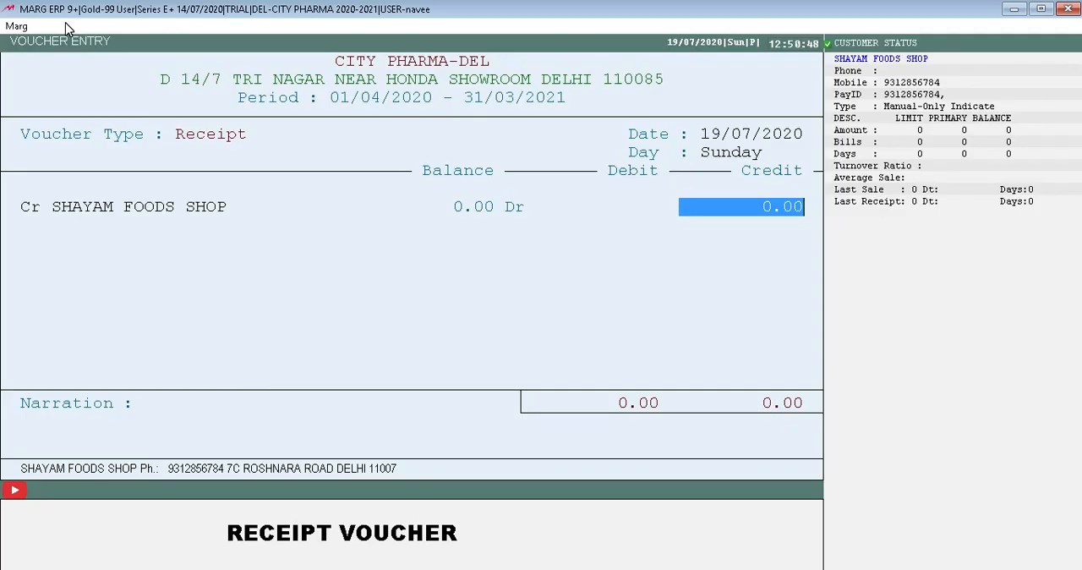
text(10000 .)
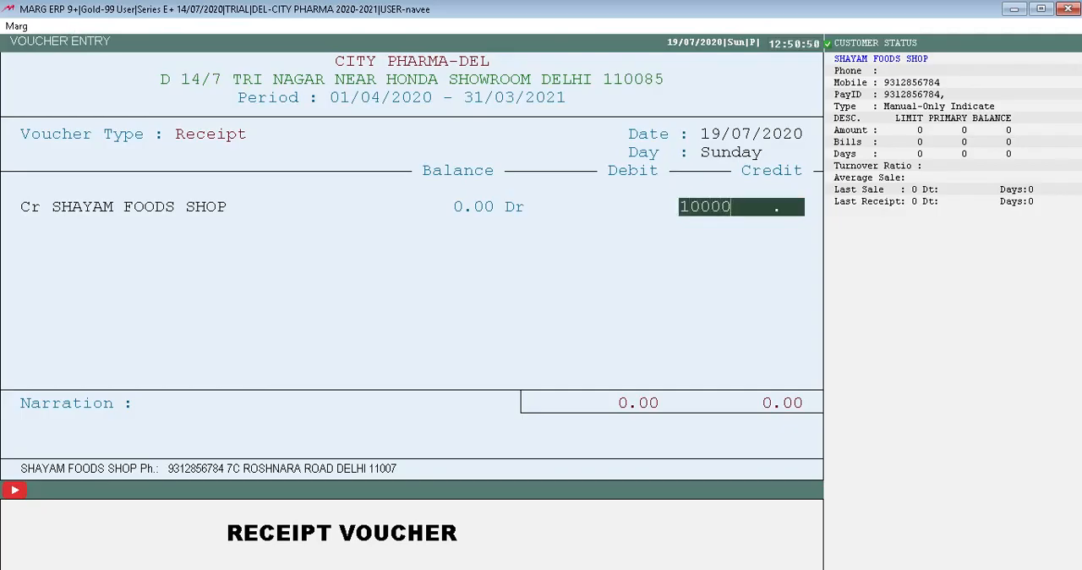
key(Return)
key(Down)
key(Down)
key(Return)
key(Return)
key(Return)
key(Return)
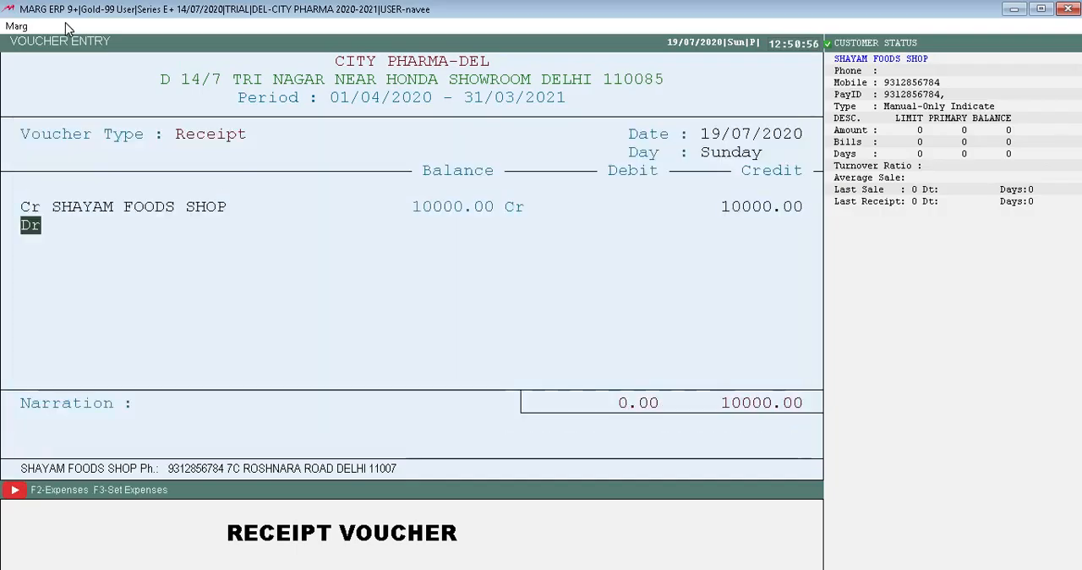
key(Return)
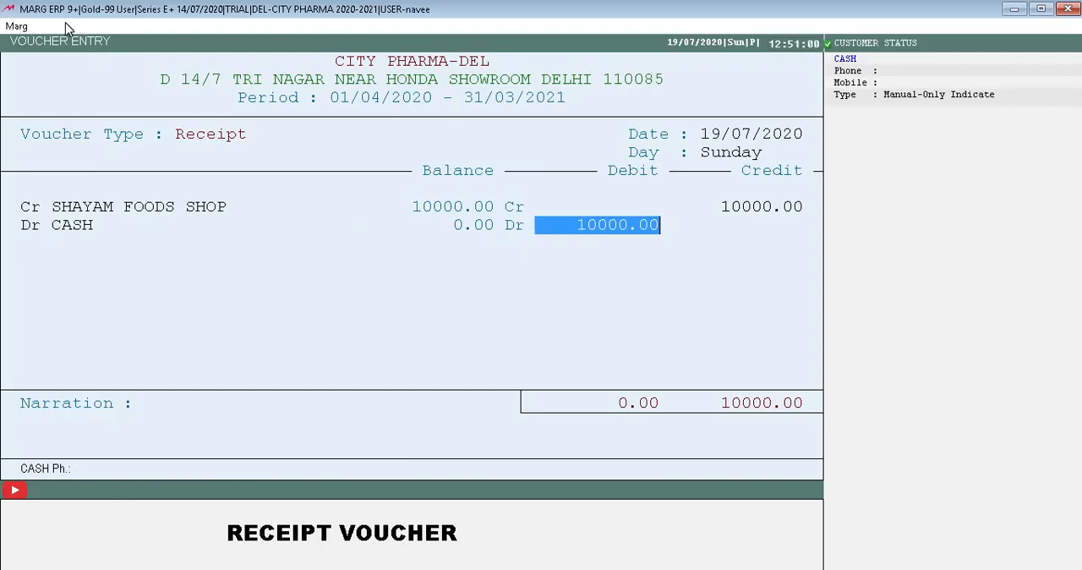
key(Return)
Enter the narration BEING AMOUNT RECEIVED VIA SHREE SHAYM FOOD, save the receipt voucher and leave voucher entry.
text(BEING AMOUNT RECE)
key(BackSpace)
text(EIVED VIA SHREE SHAYM)
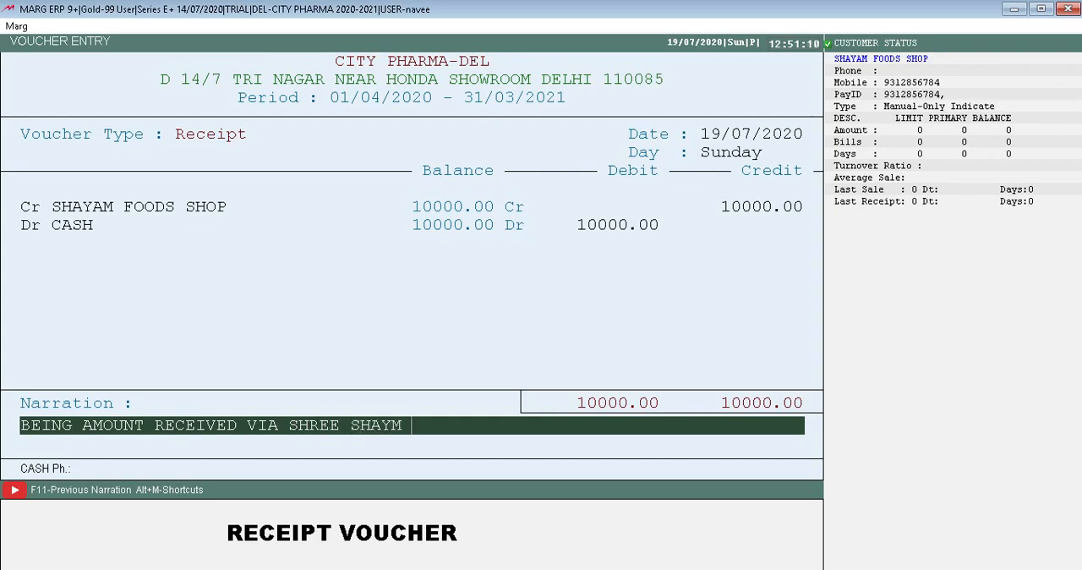
text( FOOD)
key(Return)
key(Return)
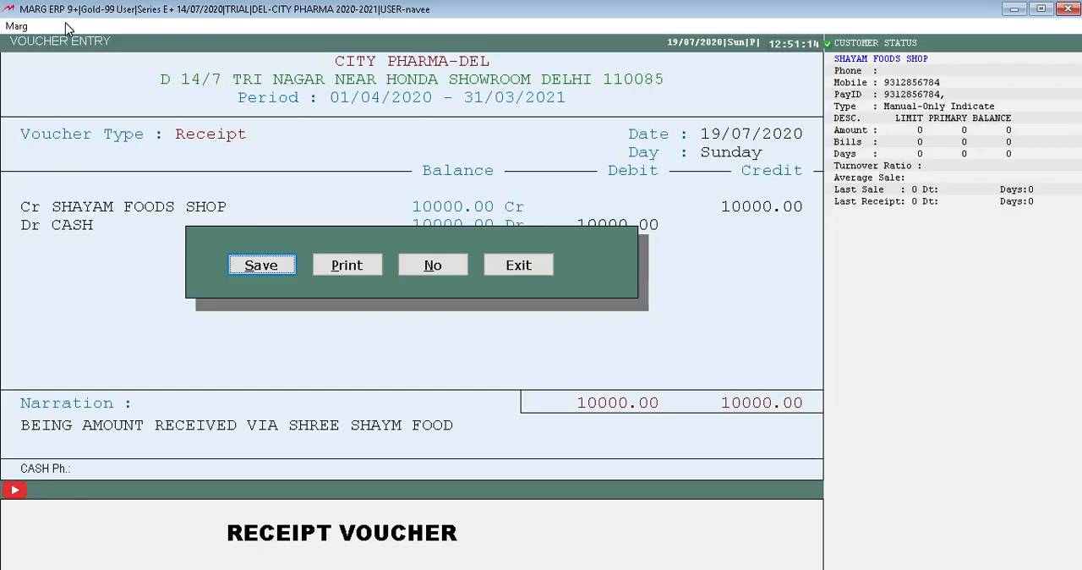
key(Return)
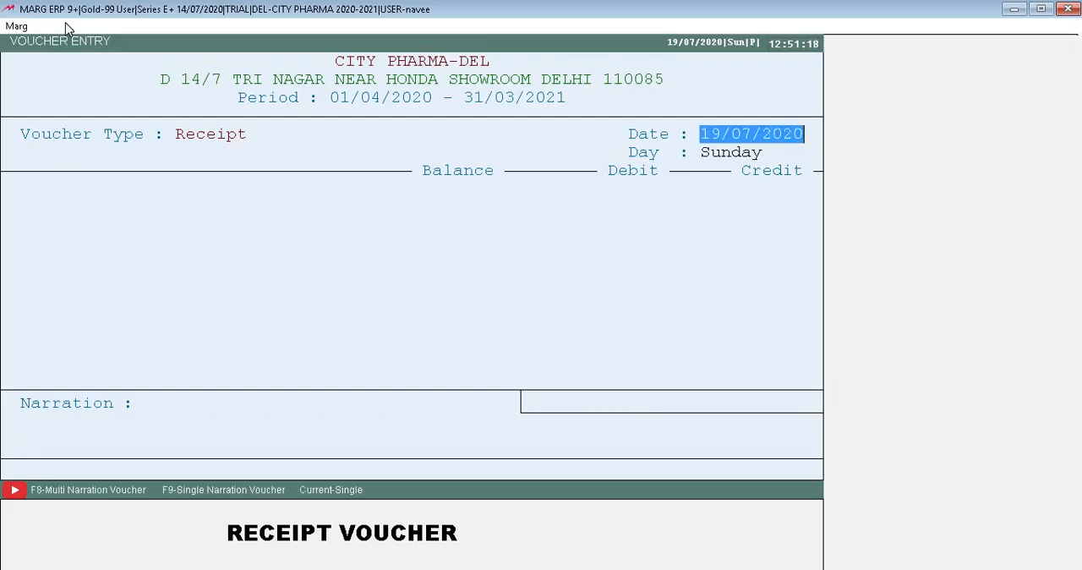
key(Escape)
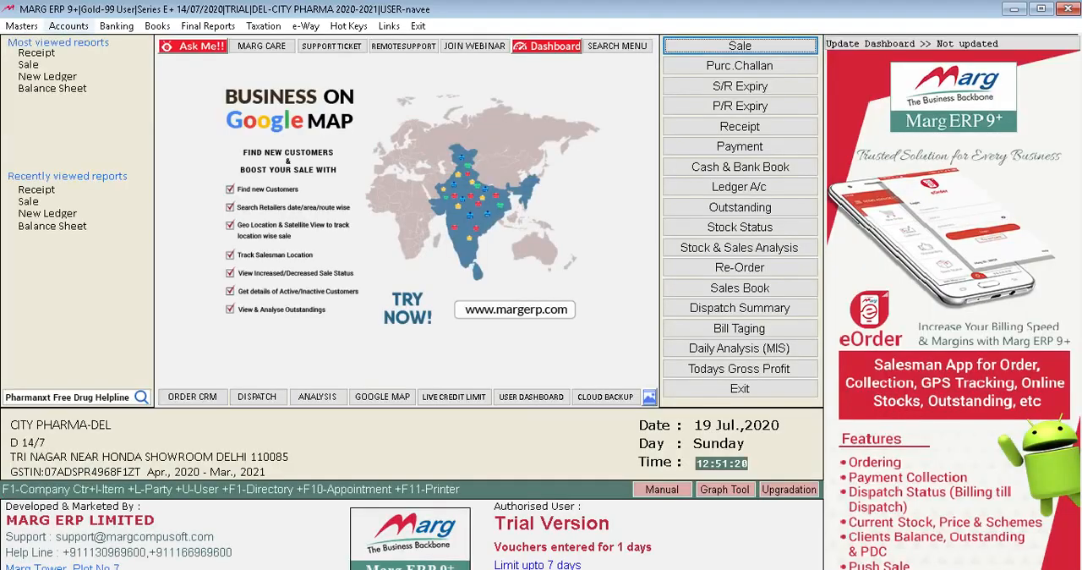
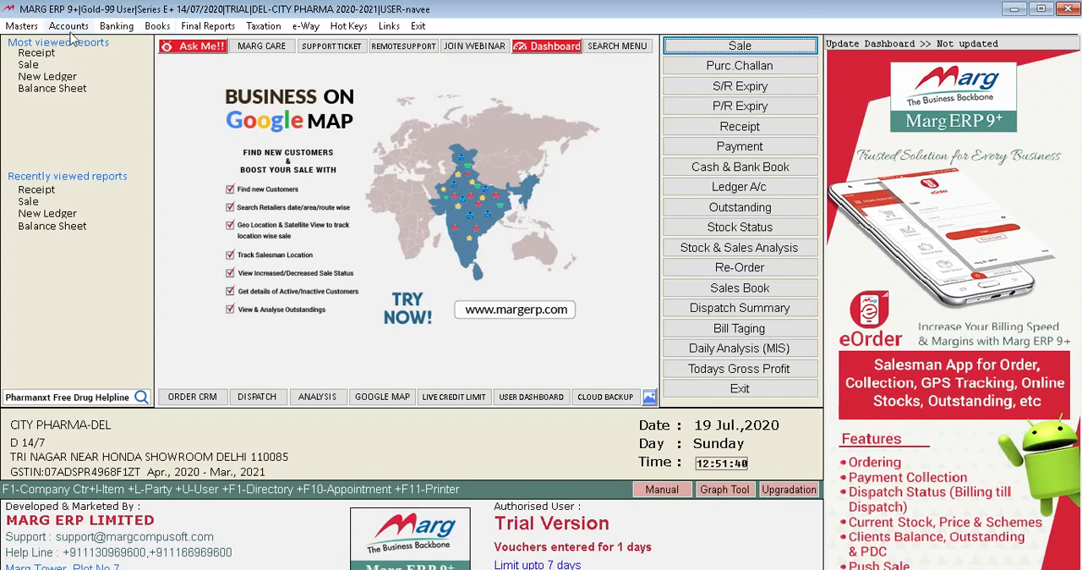
Look through the account groups of the trial balance up to 19/07/2020 and close the report.
click(207, 27)
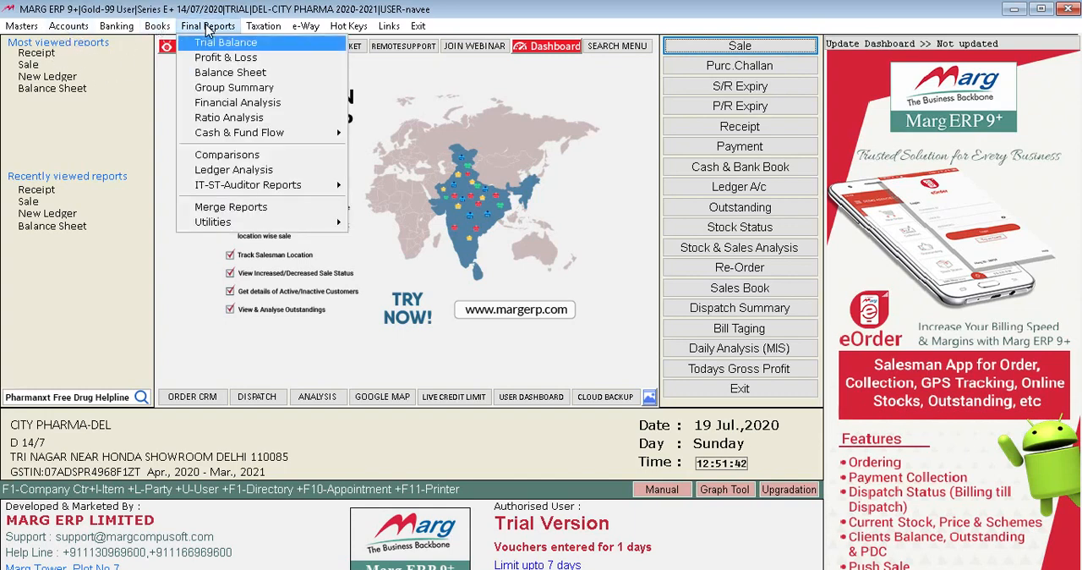
click(208, 36)
key(Down)
key(Down)
key(Down)
key(Down)
key(Down)
key(Down)
key(Down)
key(Down)
key(Down)
key(Down)
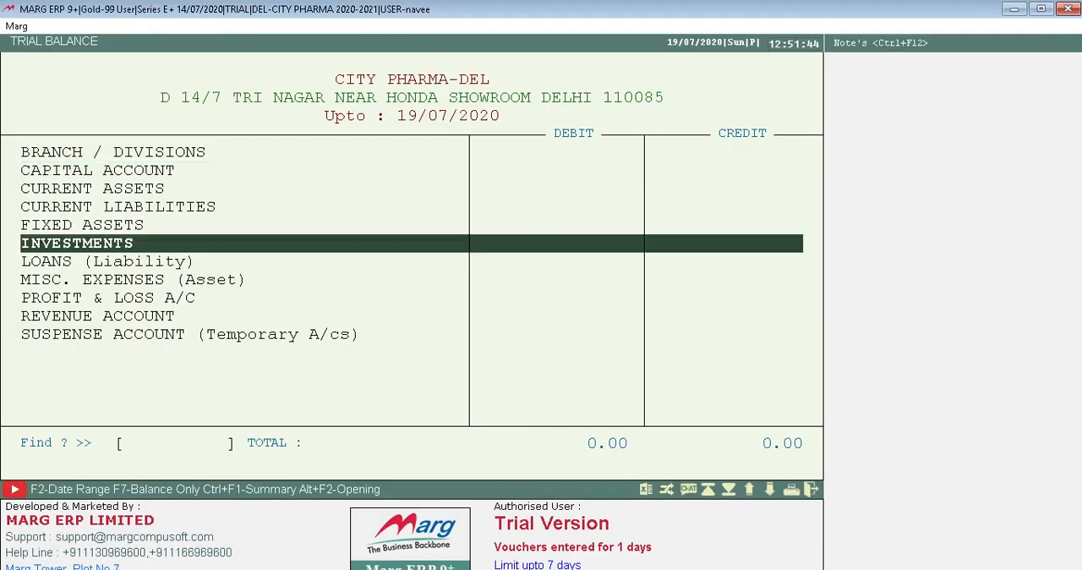
key(Up)
key(Up)
key(Up)
key(Up)
key(Up)
key(Up)
key(Up)
key(Up)
key(Up)
key(Up)
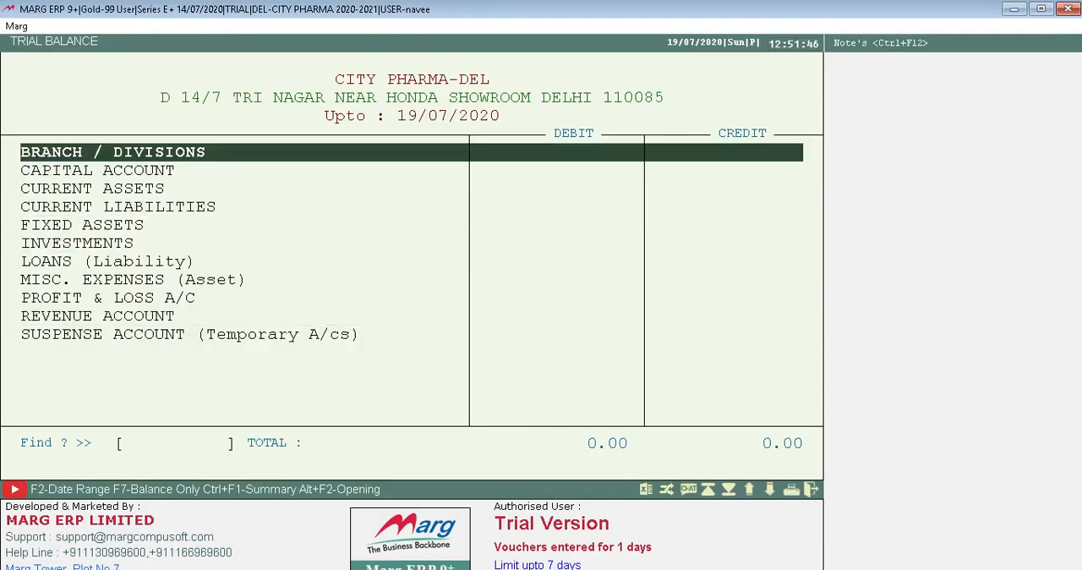
key(Escape)
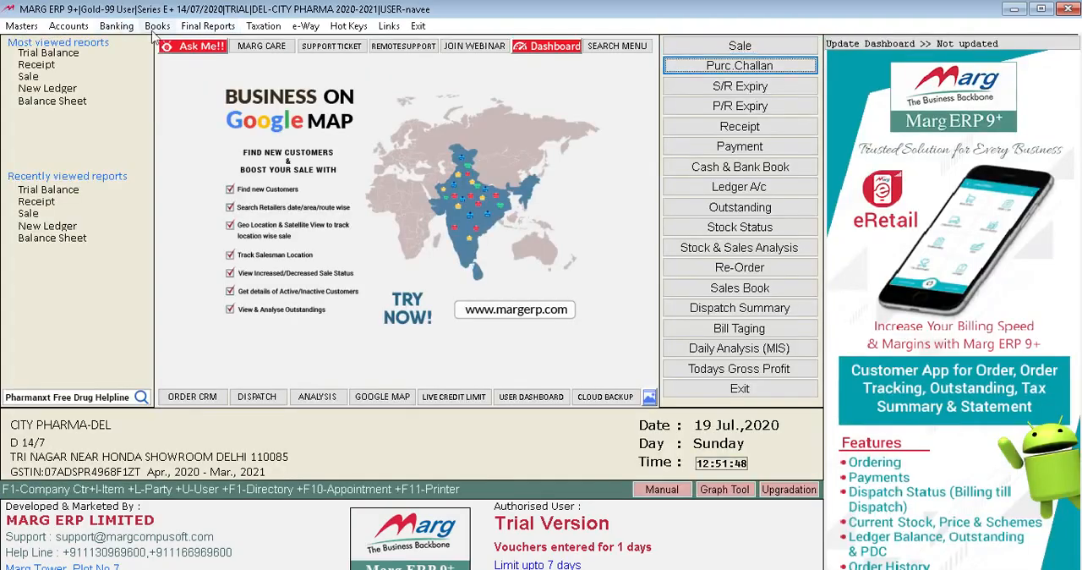
View the profit and loss account without updating the closing stock on GP%, and close the report.
click(207, 26)
key(Down)
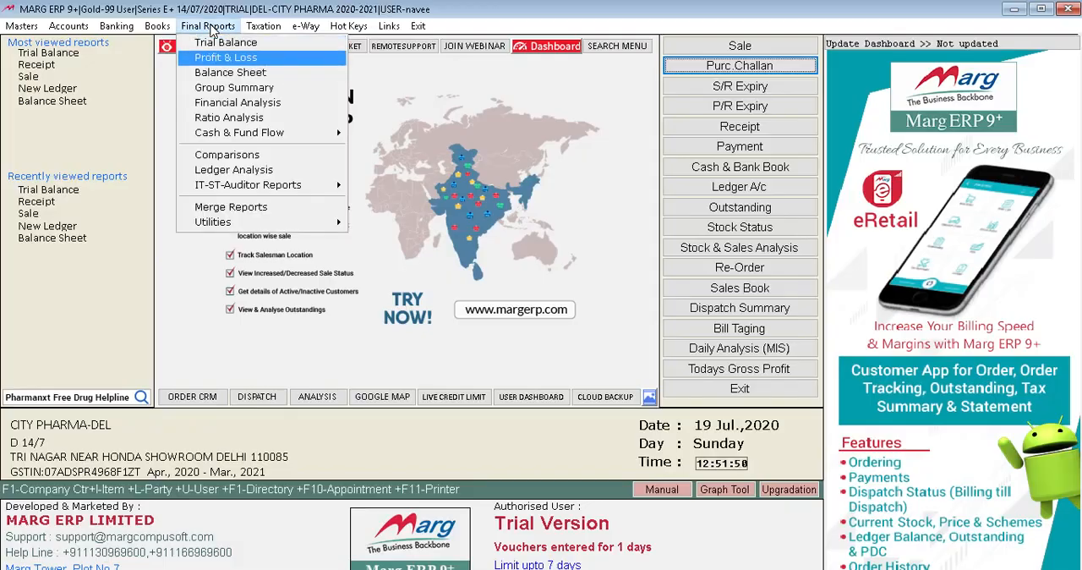
key(Return)
key(Return)
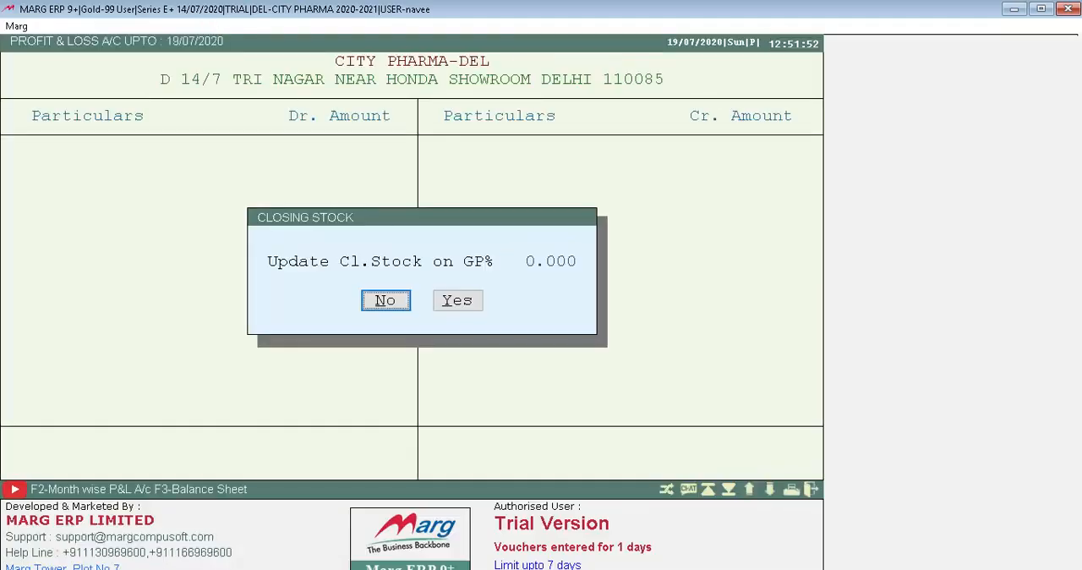
key(Return)
key(Down)
key(Down)
key(Down)
key(Down)
key(Down)
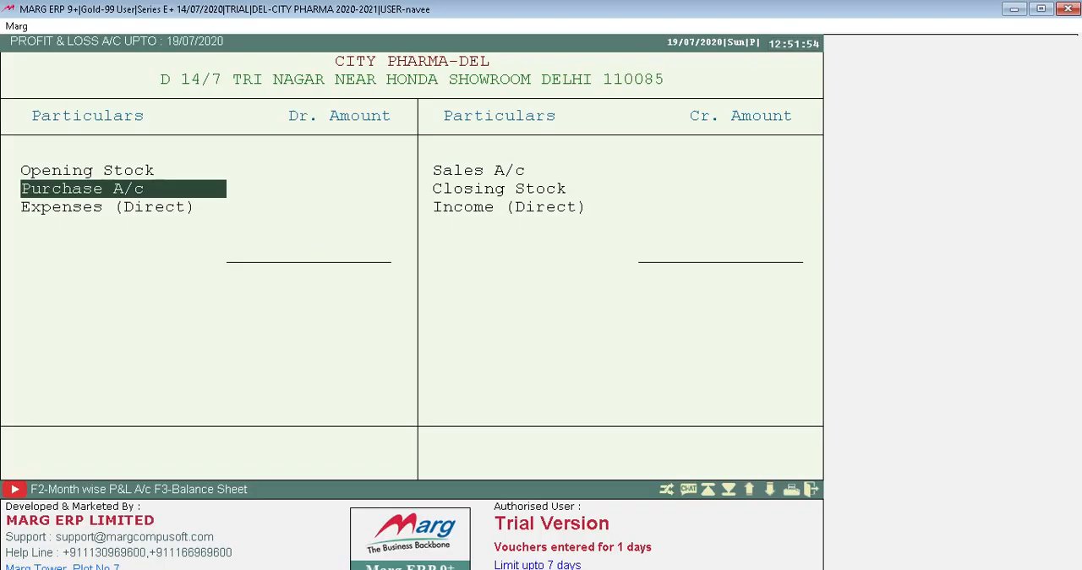
key(Up)
key(Home)
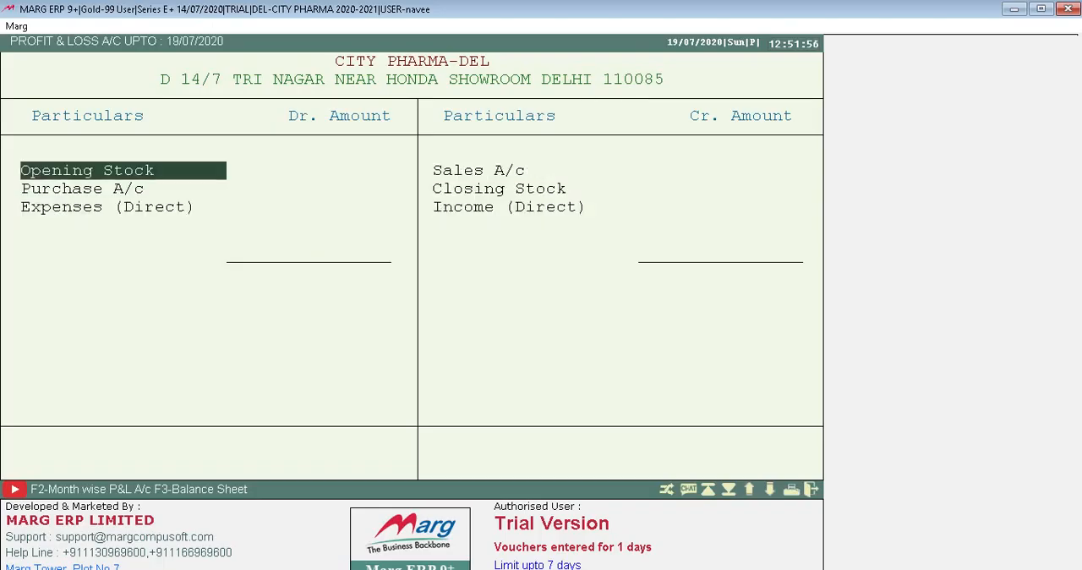
key(Escape)
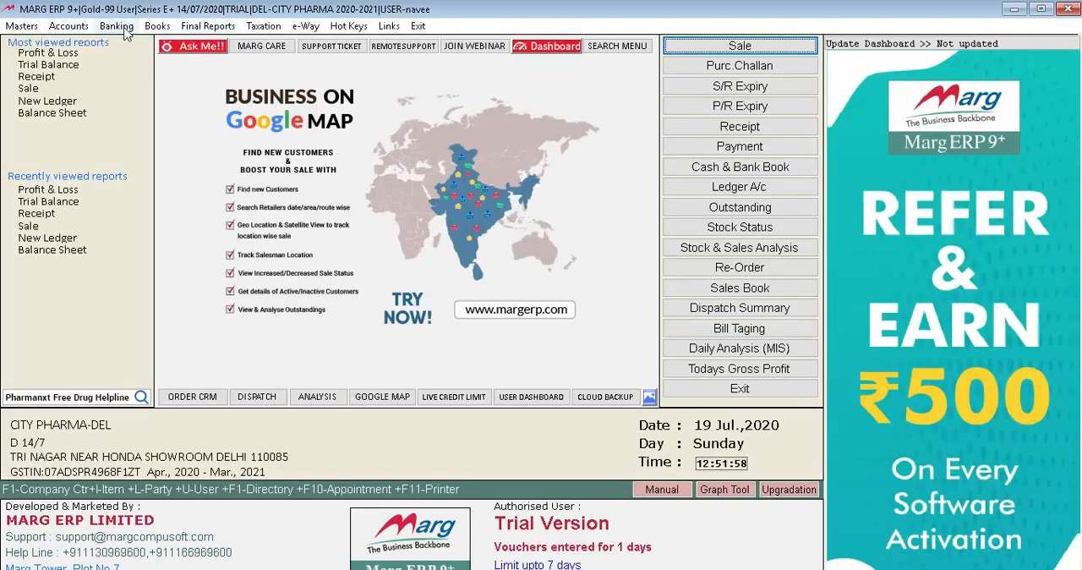
click(213, 28)
key(Down)
key(Down)
key(Down)
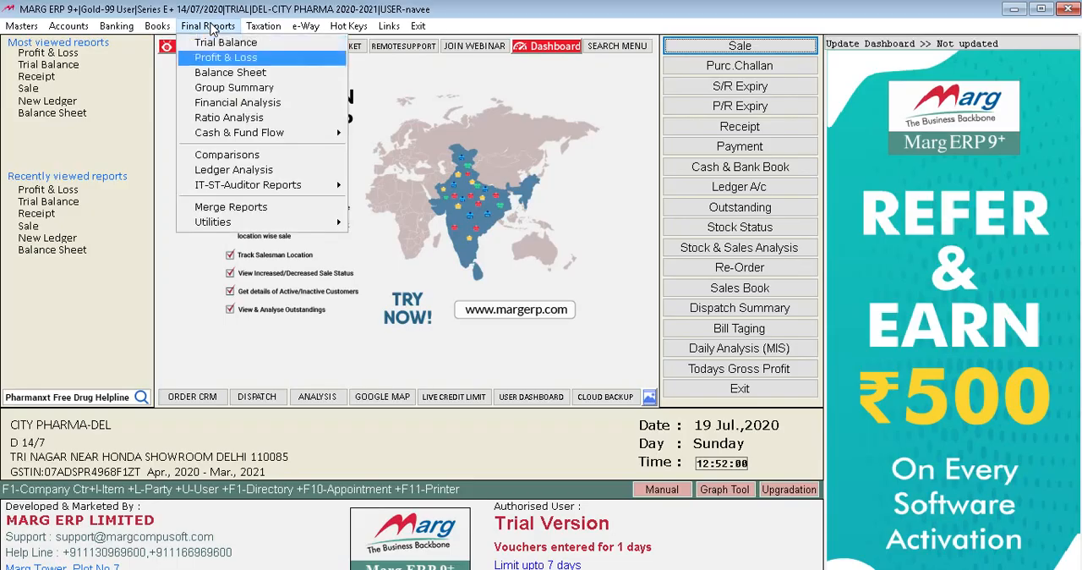
key(Down)
key(Down)
key(Up)
key(Up)
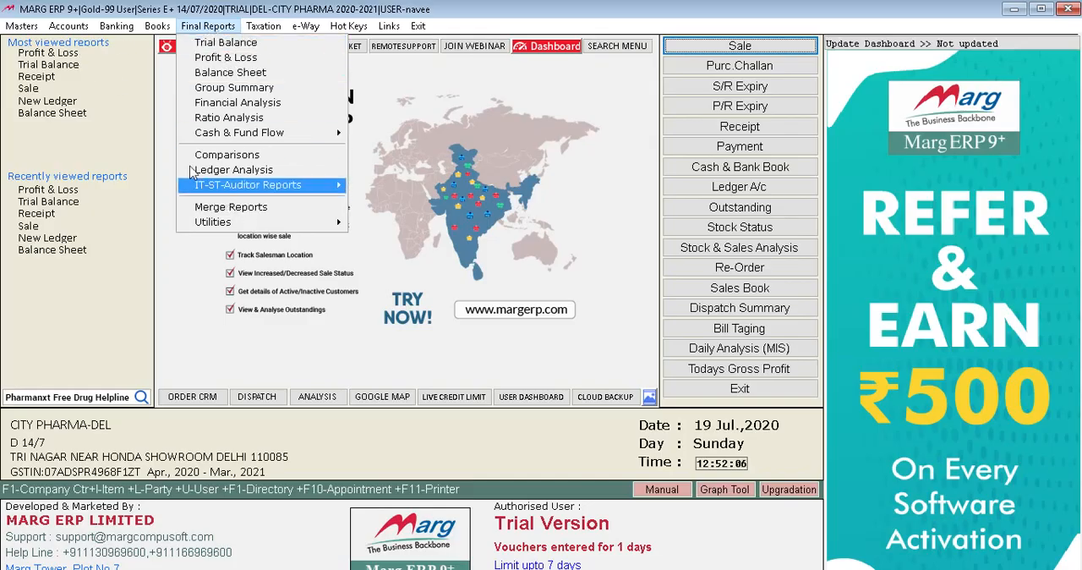
click(156, 67)
Open the list of all ledgers, bring up the display period options for the CASH ledger and cancel them.
click(157, 26)
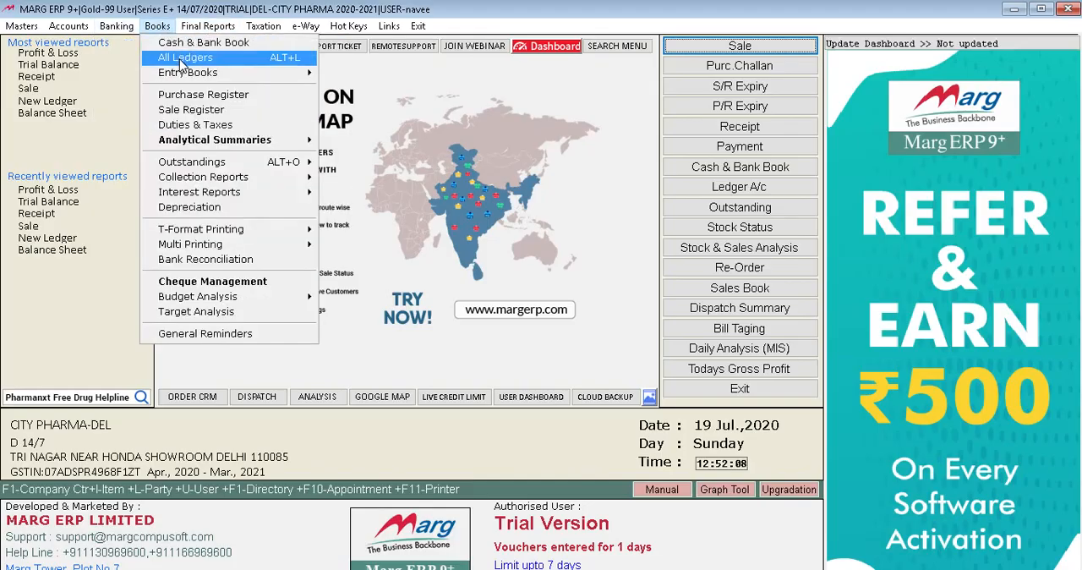
click(178, 58)
click(385, 153)
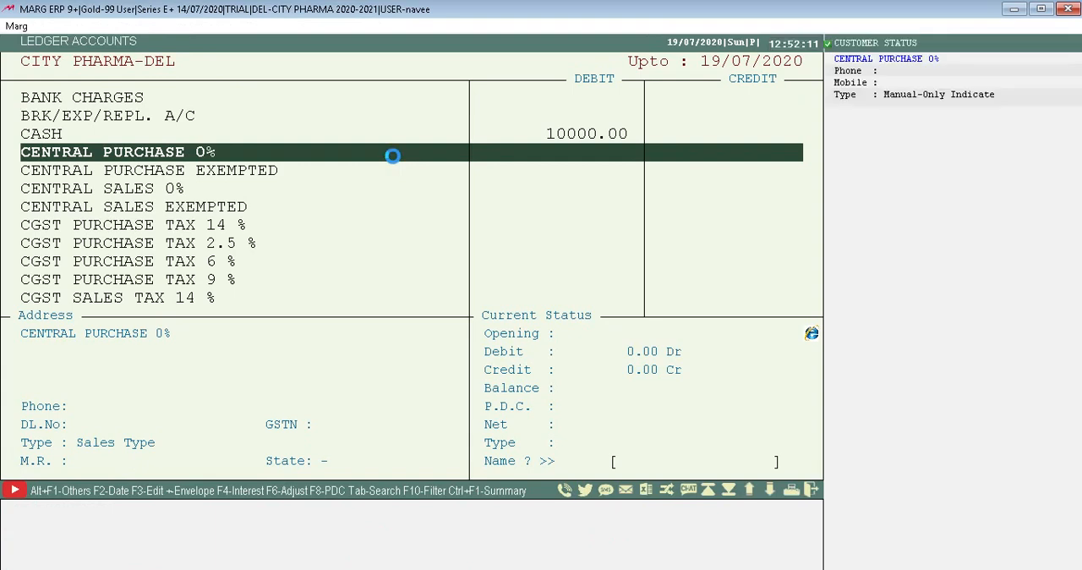
key(Up)
key(Up)
key(Down)
key(Return)
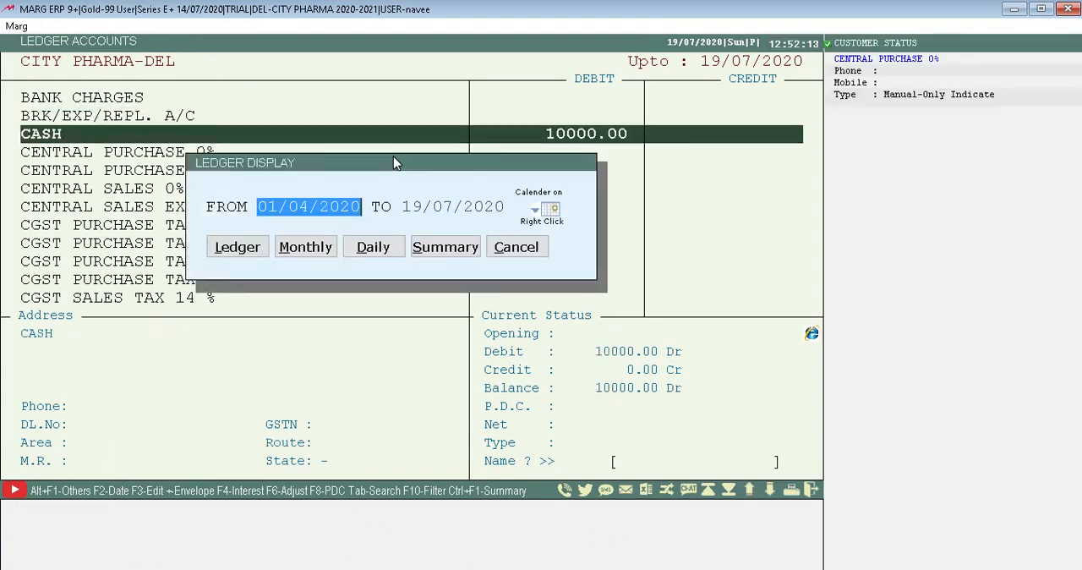
key(Escape)
View the SHAYAM FOODS SHOP ledger for 01/04/2020 to 19/07/2020 and leave the ledger accounts.
key(Up)
text(SH)
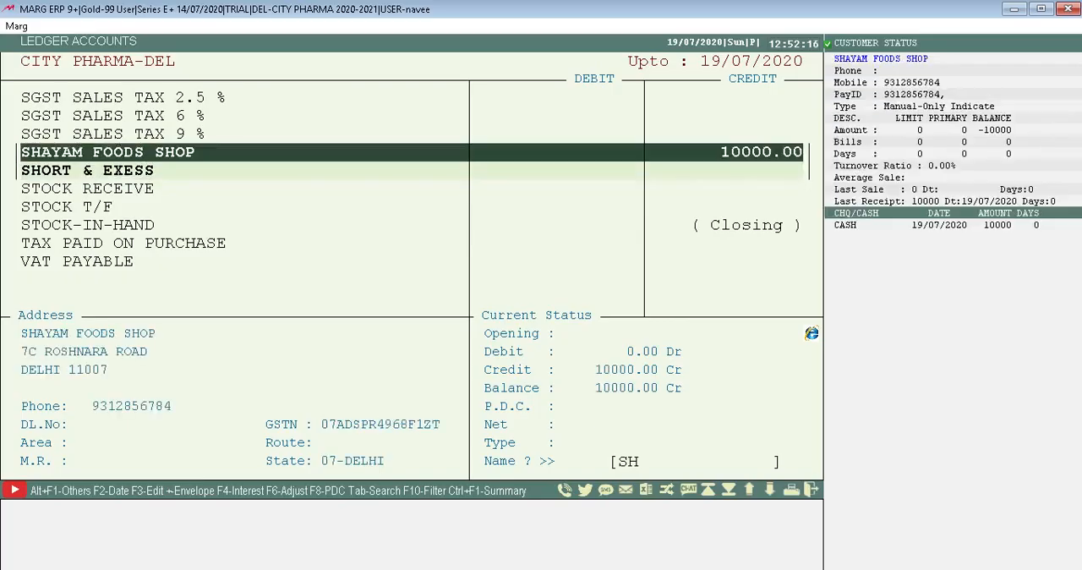
key(Return)
key(Return)
key(Return)
key(Return)
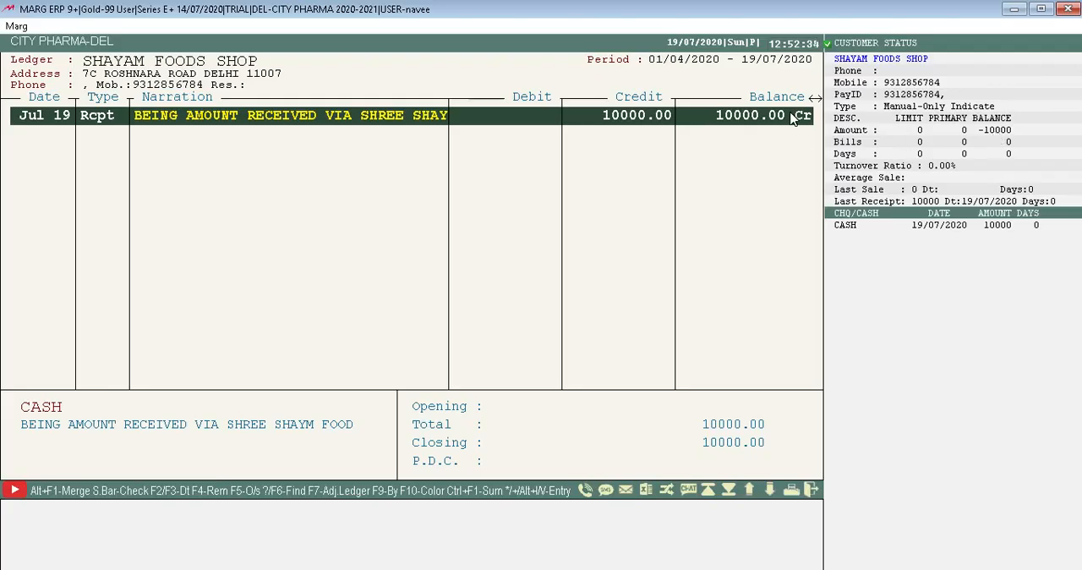
key(Escape)
key(Escape)
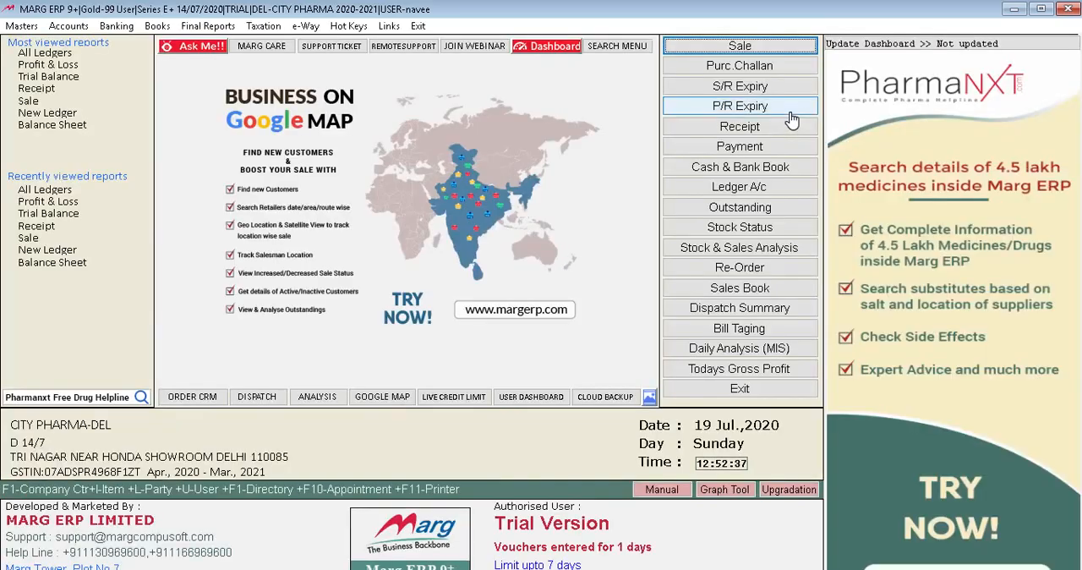
click(23, 26)
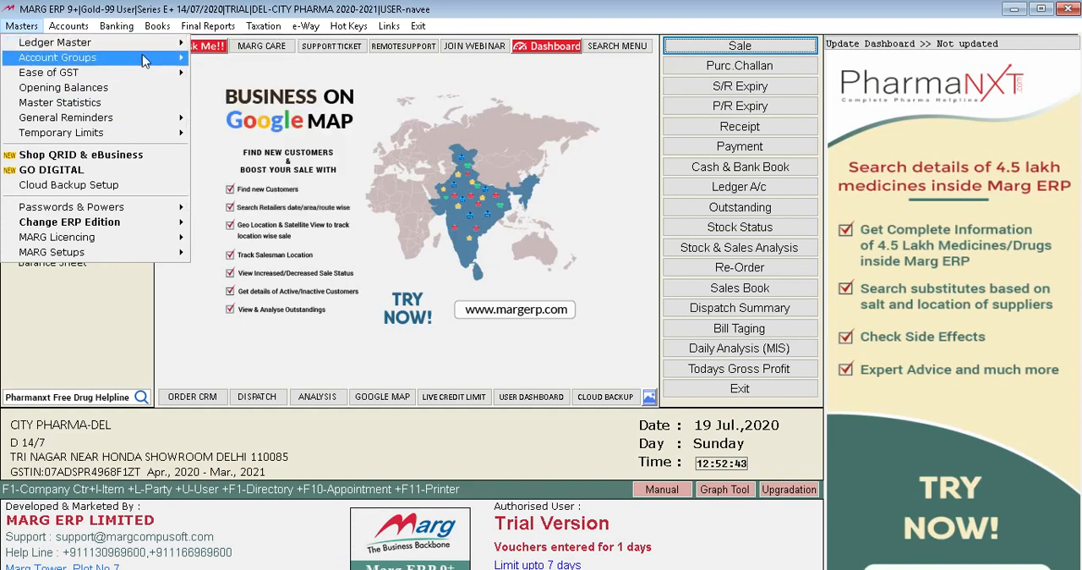
mouse_move(142, 50)
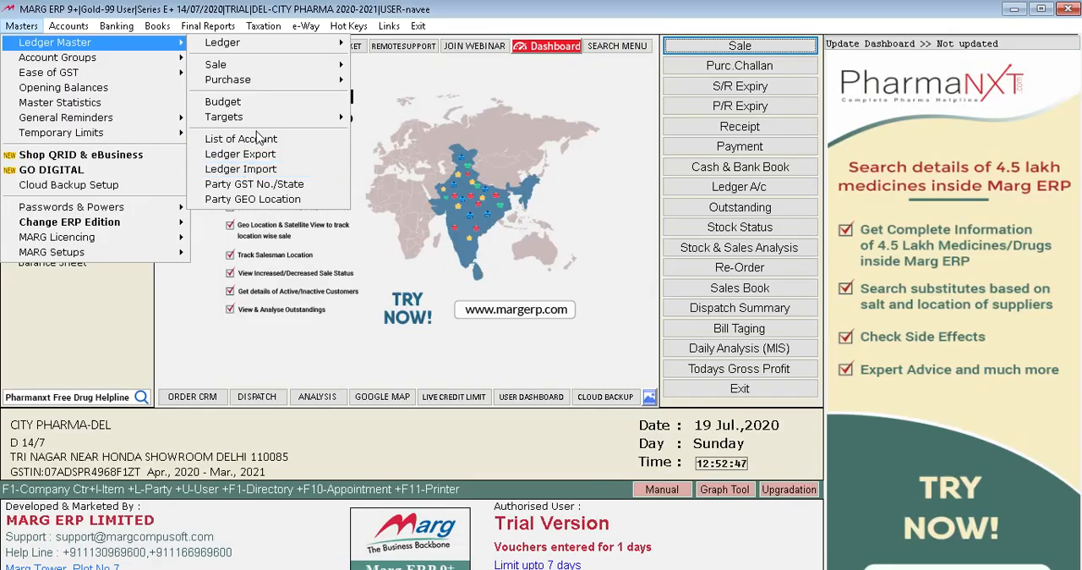
mouse_move(239, 49)
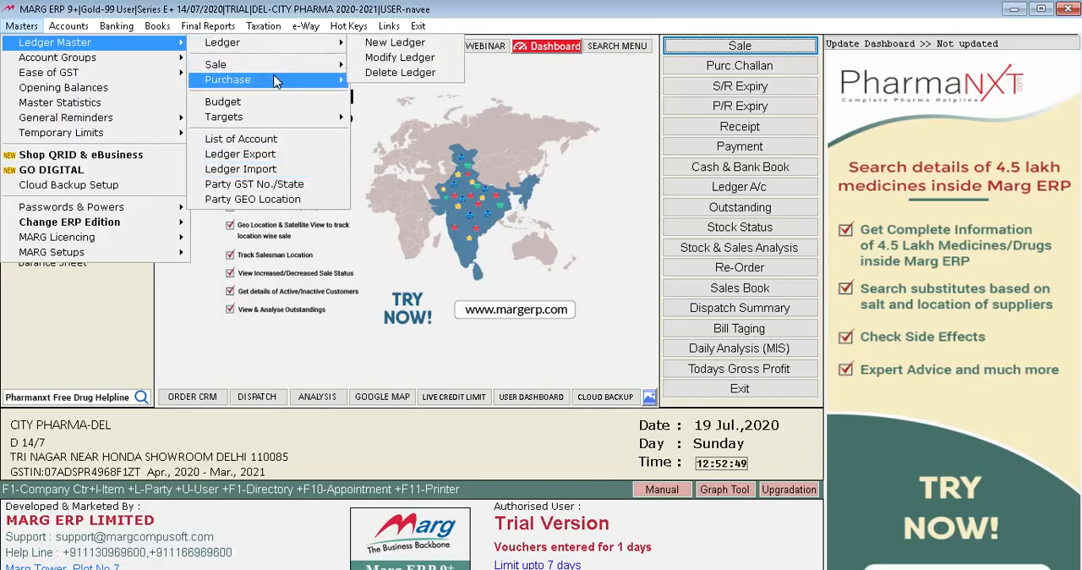
click(71, 26)
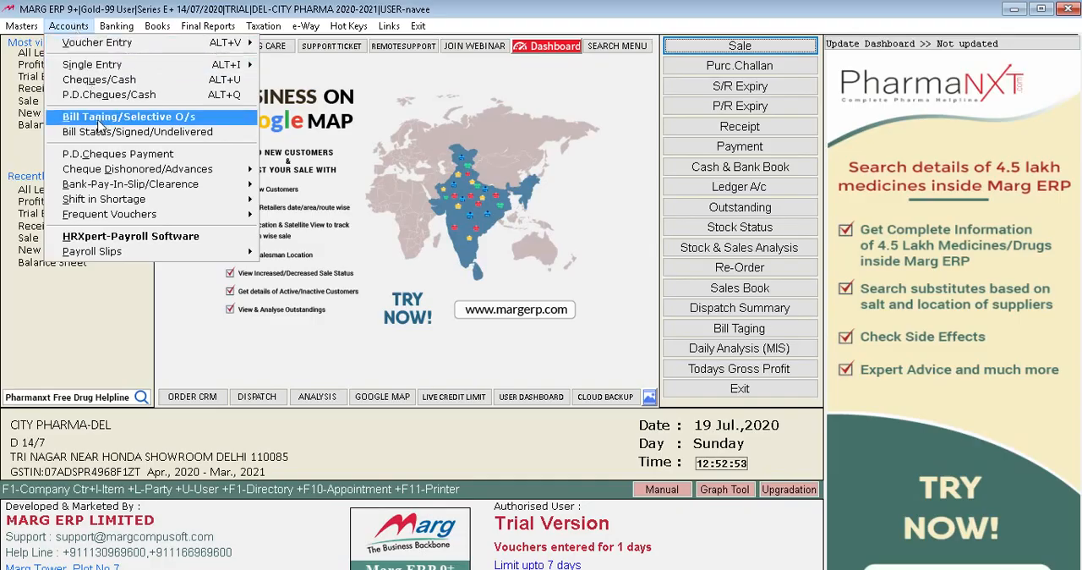
mouse_move(30, 26)
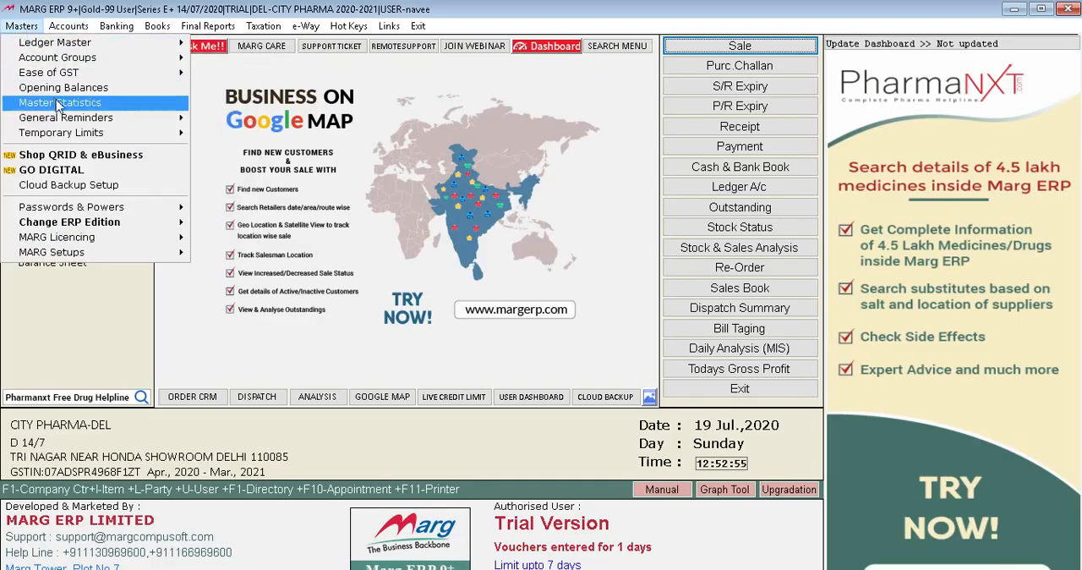
mouse_move(78, 141)
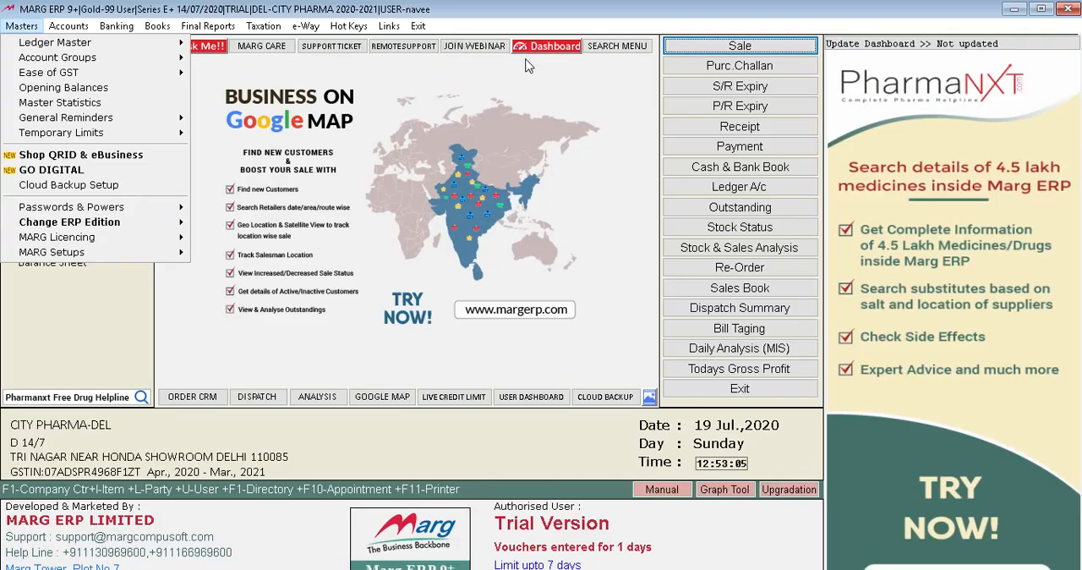
mouse_move(74, 25)
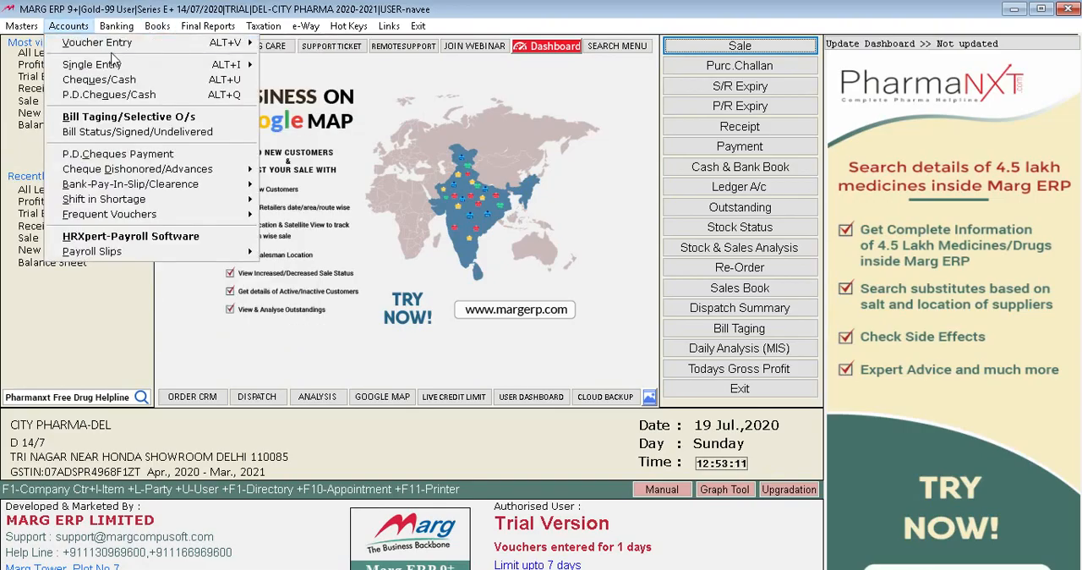
mouse_move(275, 49)
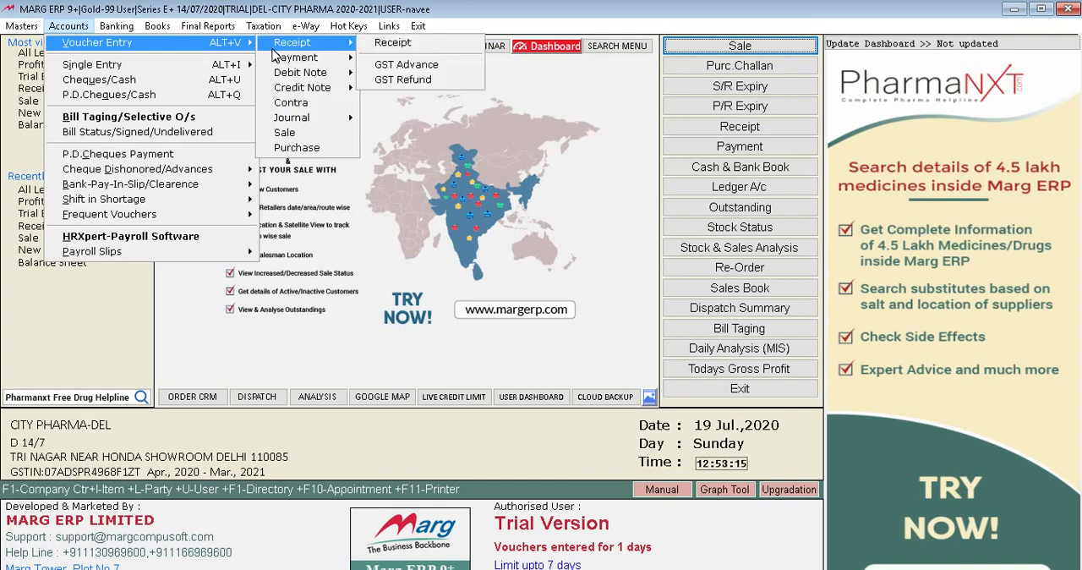
mouse_move(182, 193)
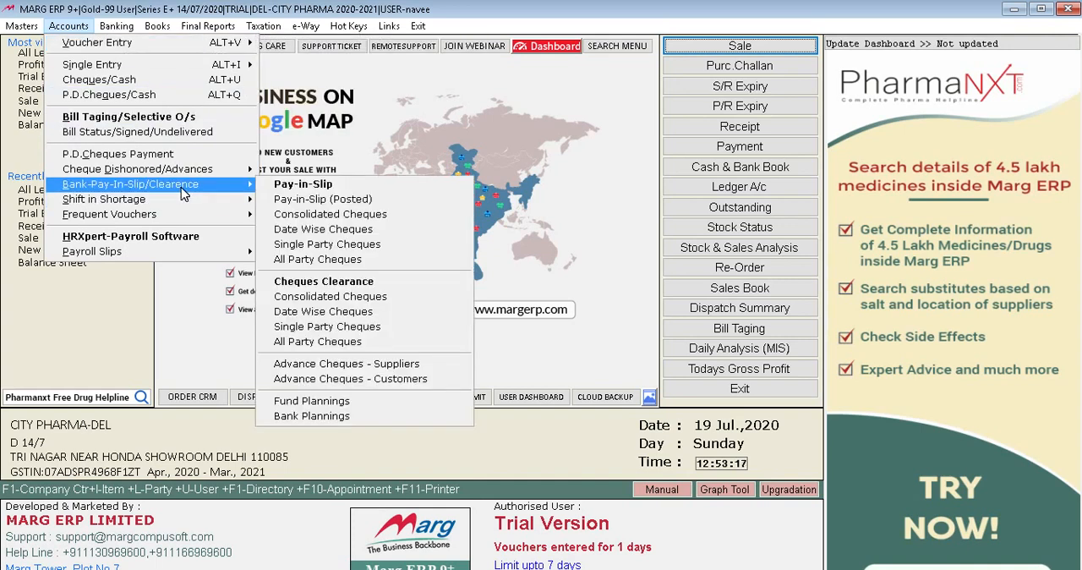
mouse_move(155, 31)
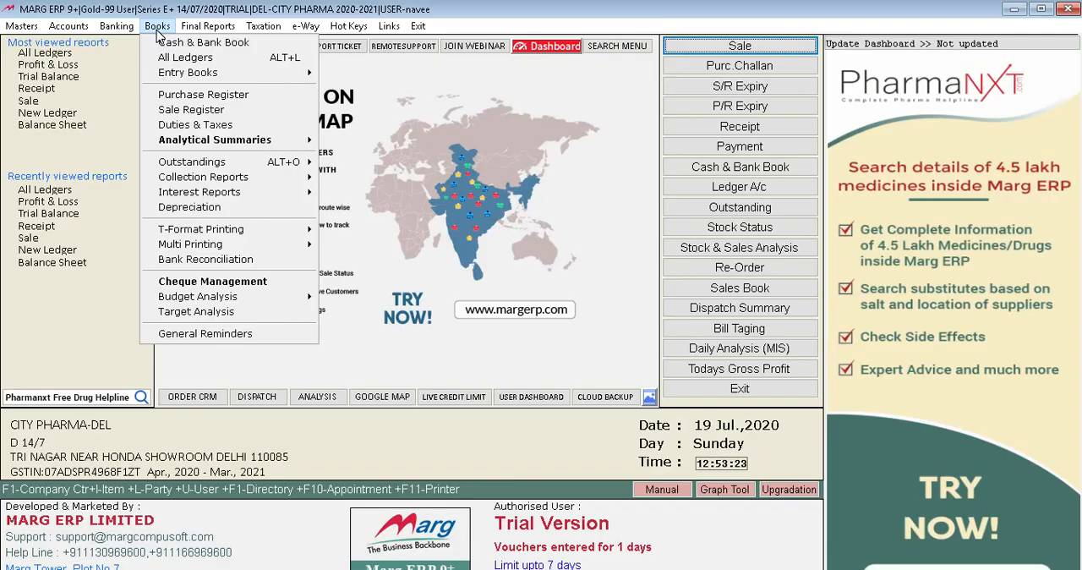
mouse_move(203, 30)
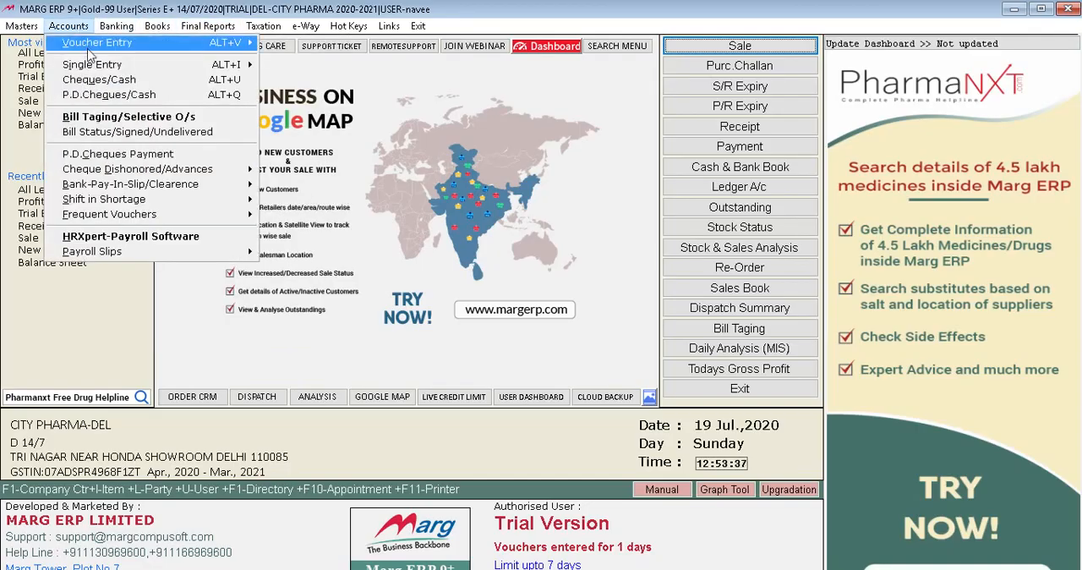
Start a new sales voucher from voucher entry and date it 16/07/2020.
mouse_move(91, 50)
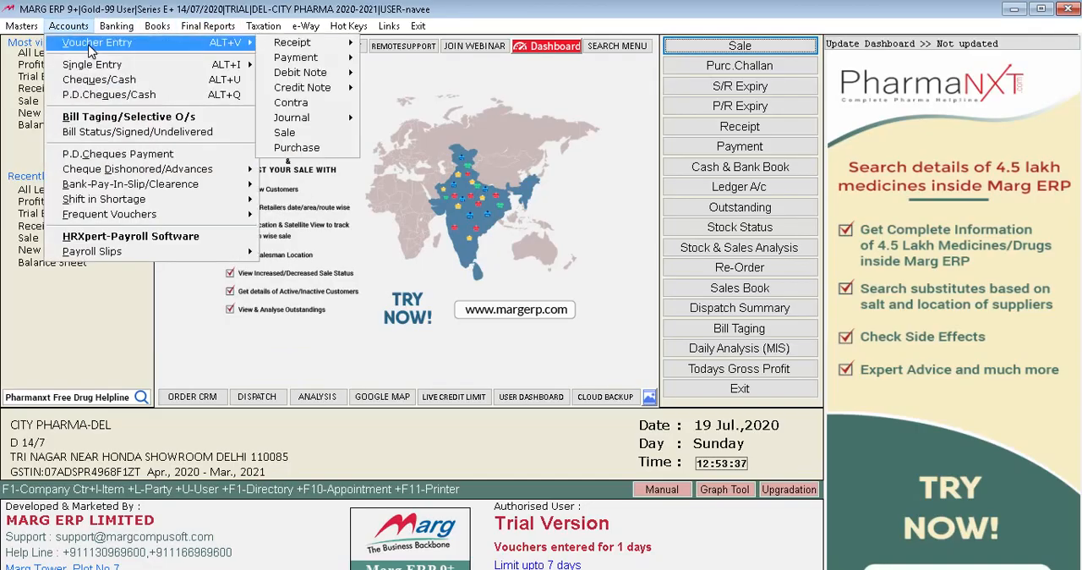
click(285, 133)
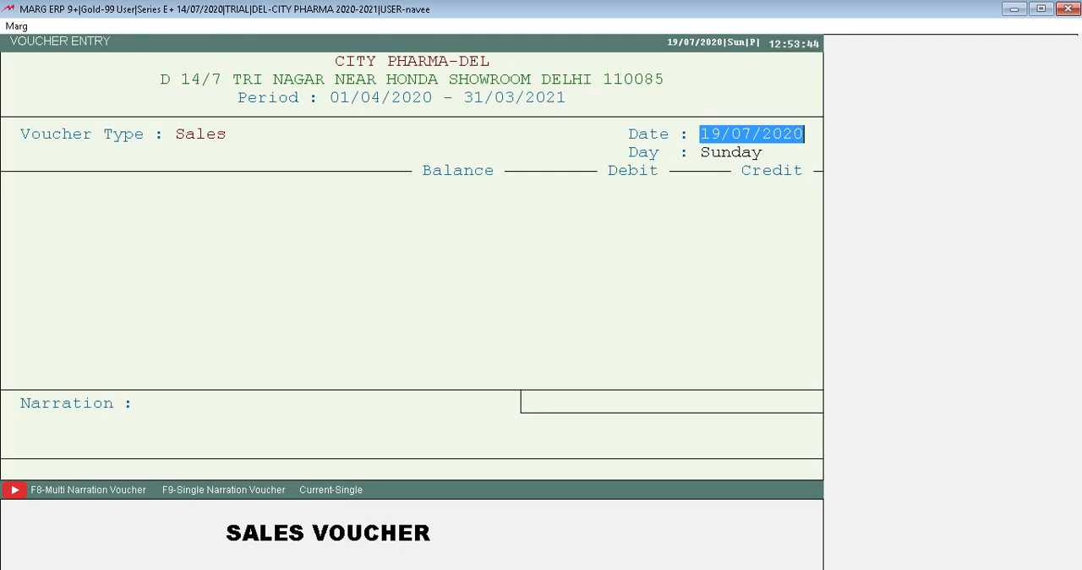
text(16/07202)
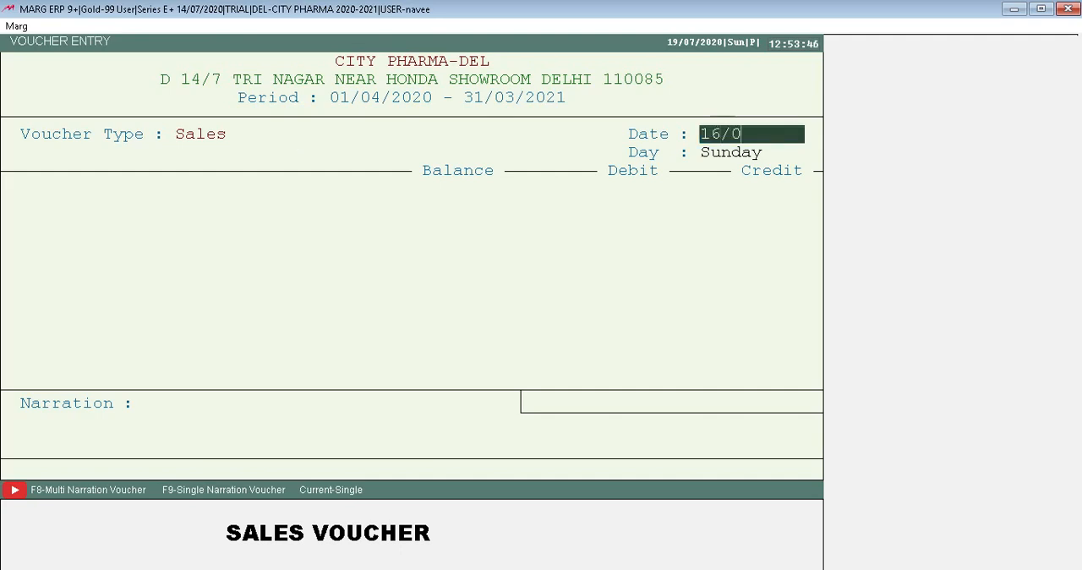
key(BackSpace)
key(BackSpace)
text(2020)
key(Return)
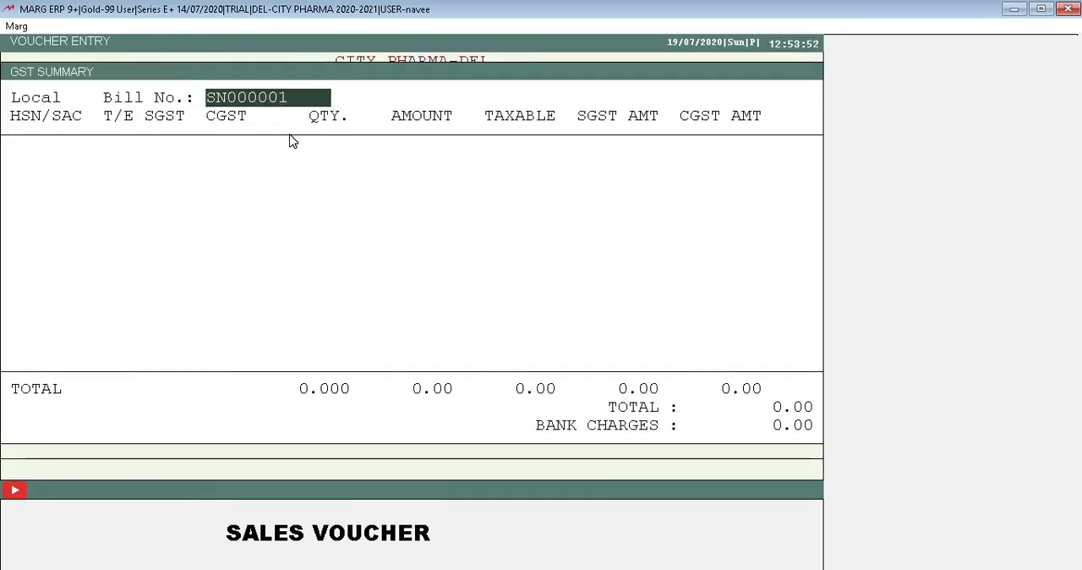
key(Return)
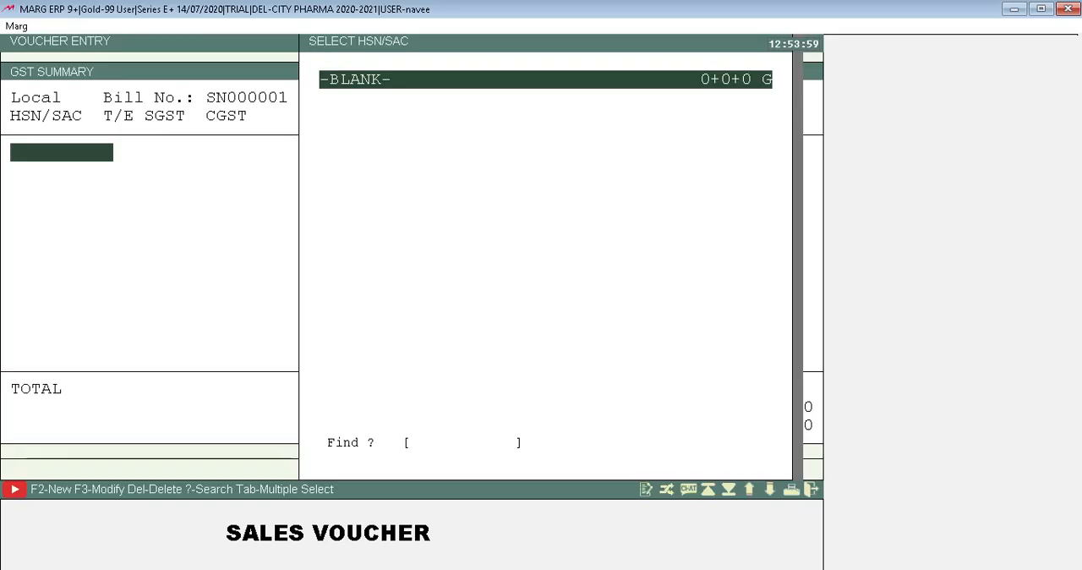
key(Return)
key(Return)
key(Return)
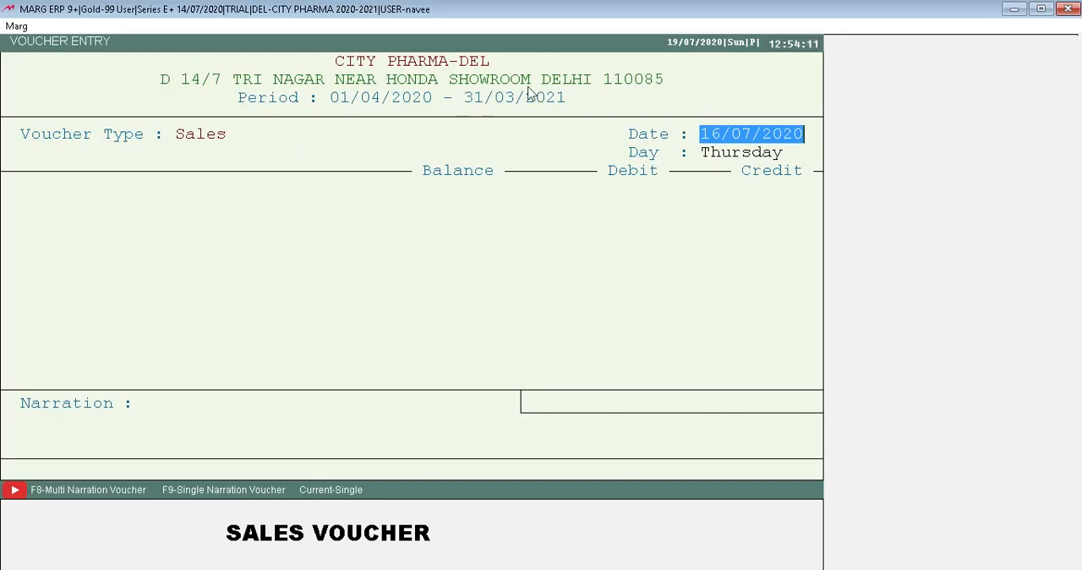
Choose SHAYAM FOODS SHOP as the voucher's party and start the first GST summary line with the -BLANK- HSN/SAC.
key(Return)
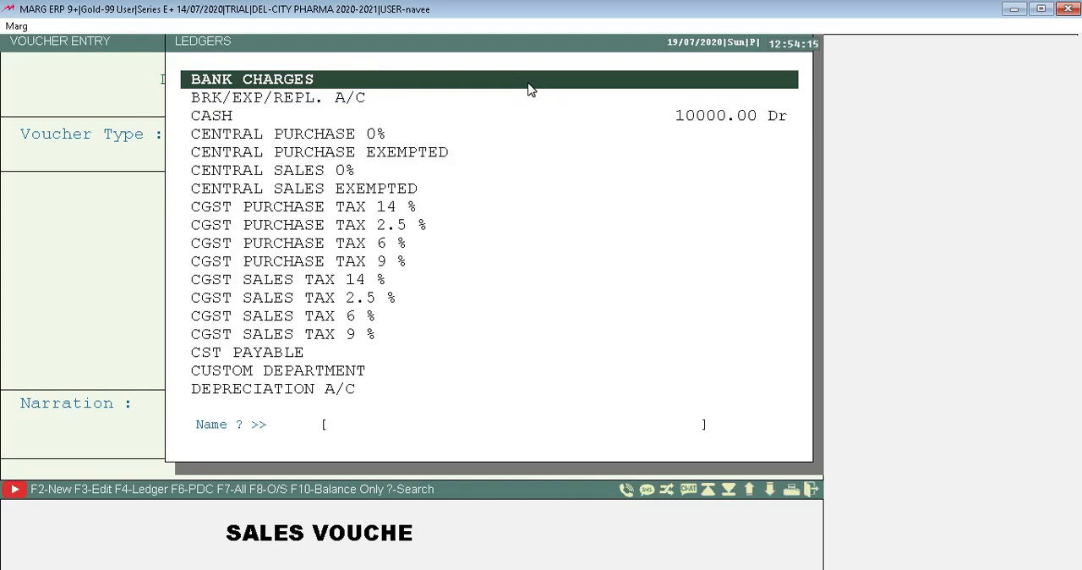
text(SHE)
key(Return)
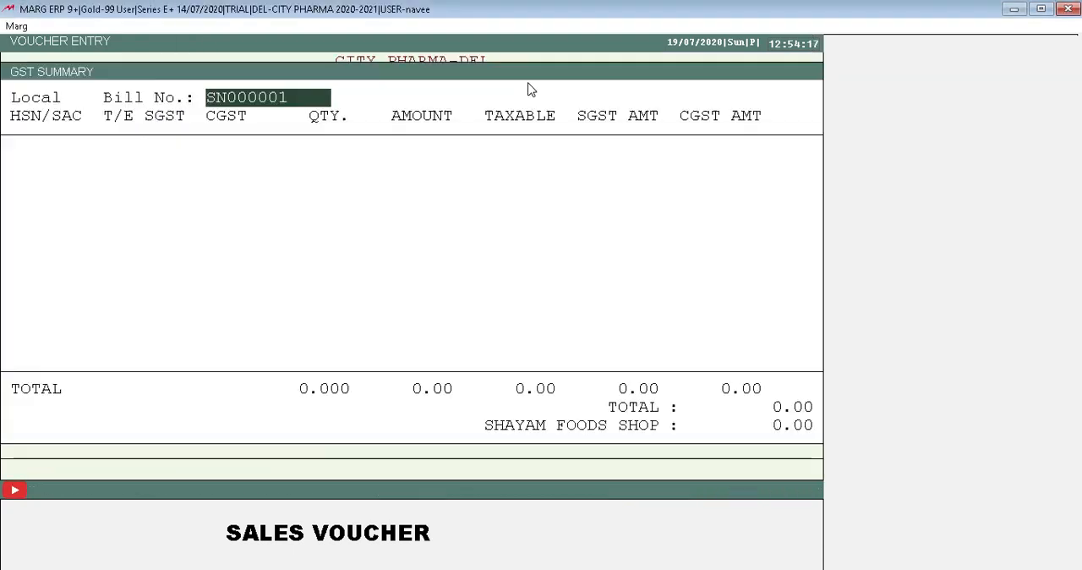
key(Return)
key(Return)
key(Return)
key(Return)
key(Return)
key(Return)
key(Return)
key(Return)
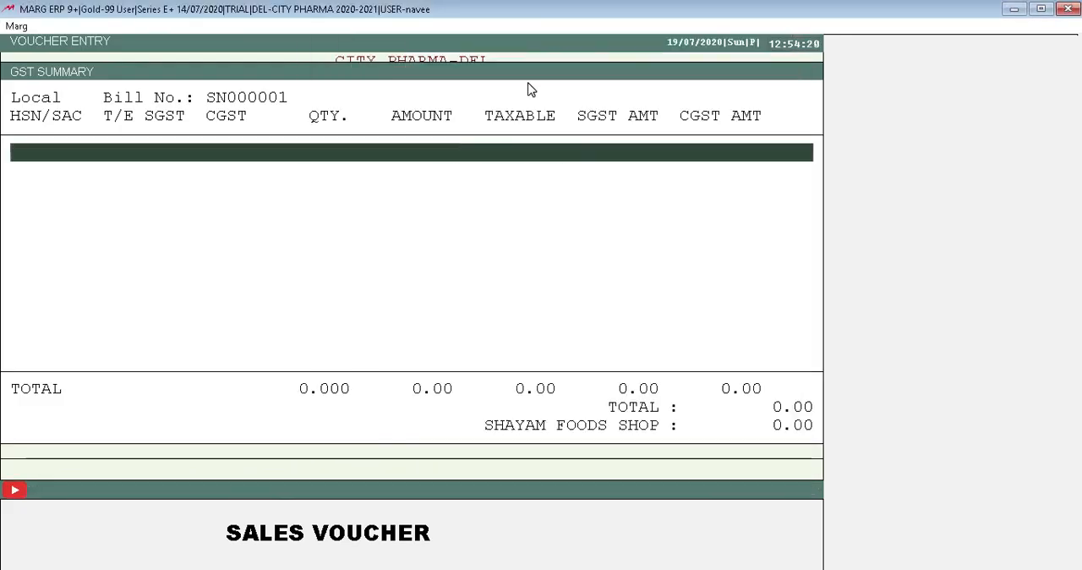
key(Left)
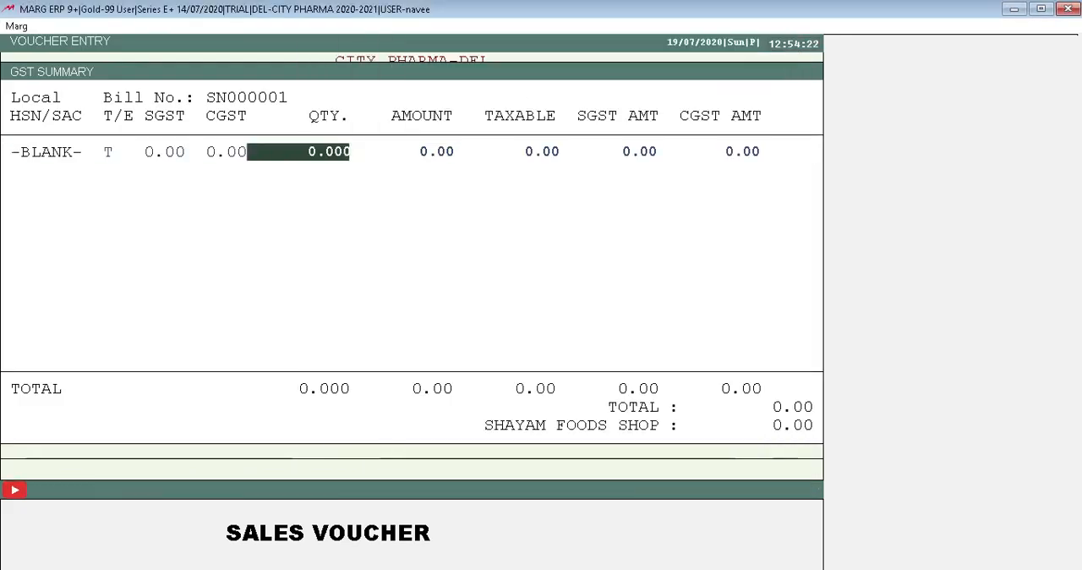
Fill the first GST summary line with quantity 10 and amount 1000, accepting the taxable and tax amounts.
text(10)
key(Return)
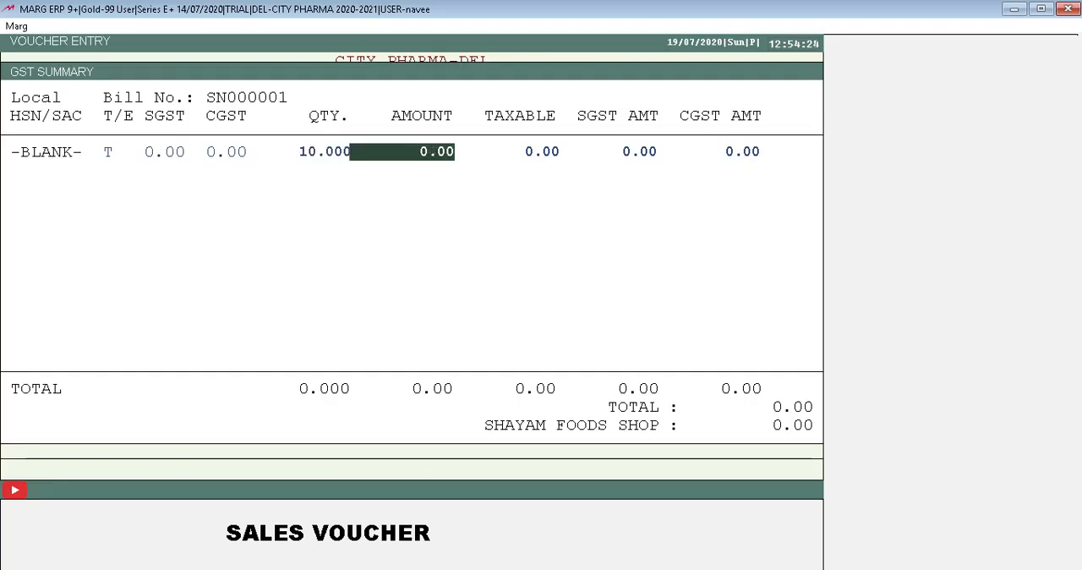
text(250)
key(Return)
key(Left)
key(Left)
key(Right)
text(100)
key(Return)
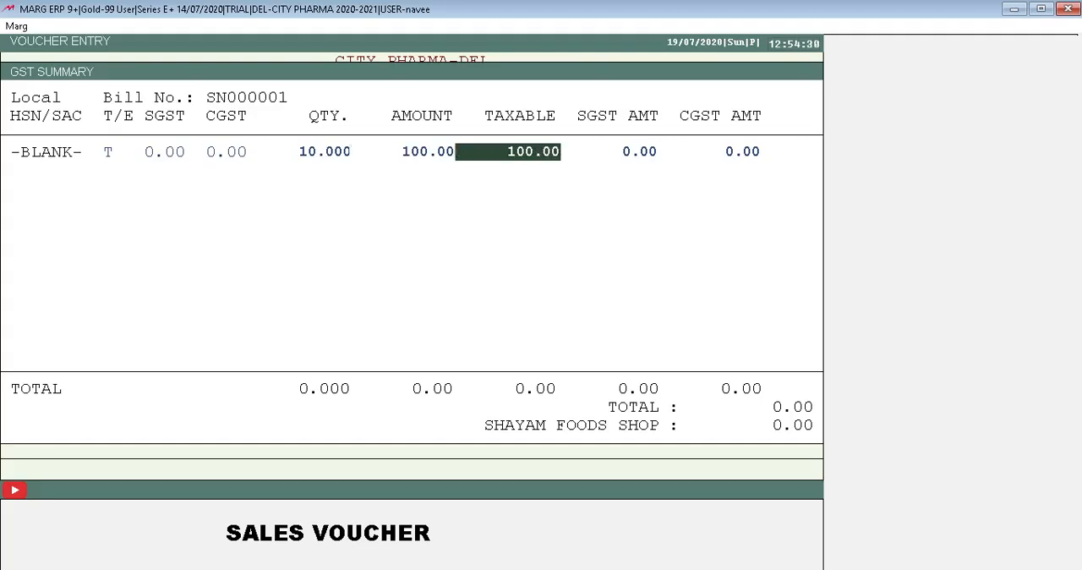
key(Left)
text(1000)
key(Return)
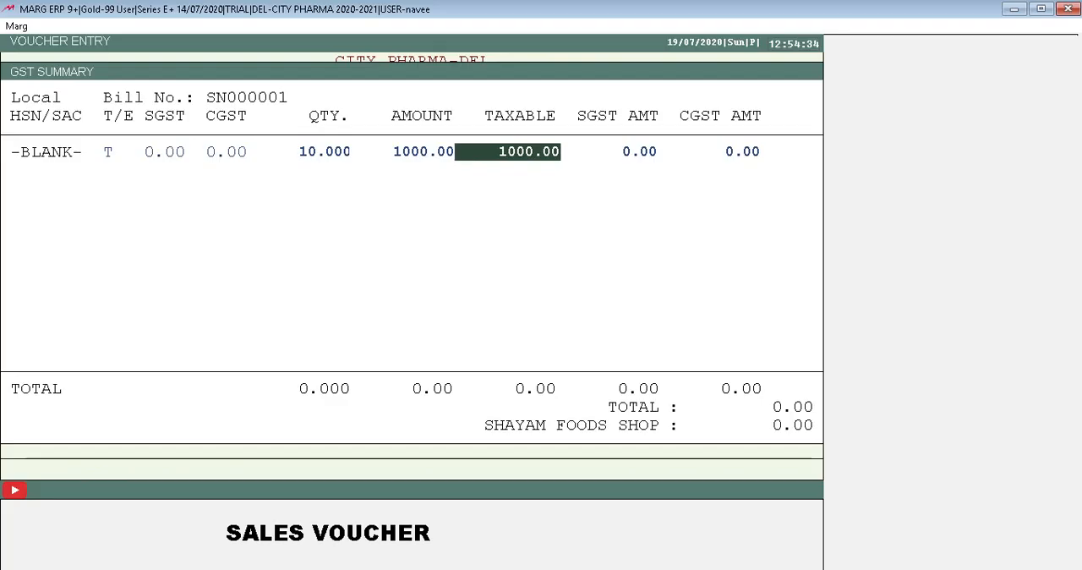
key(Return)
key(Return)
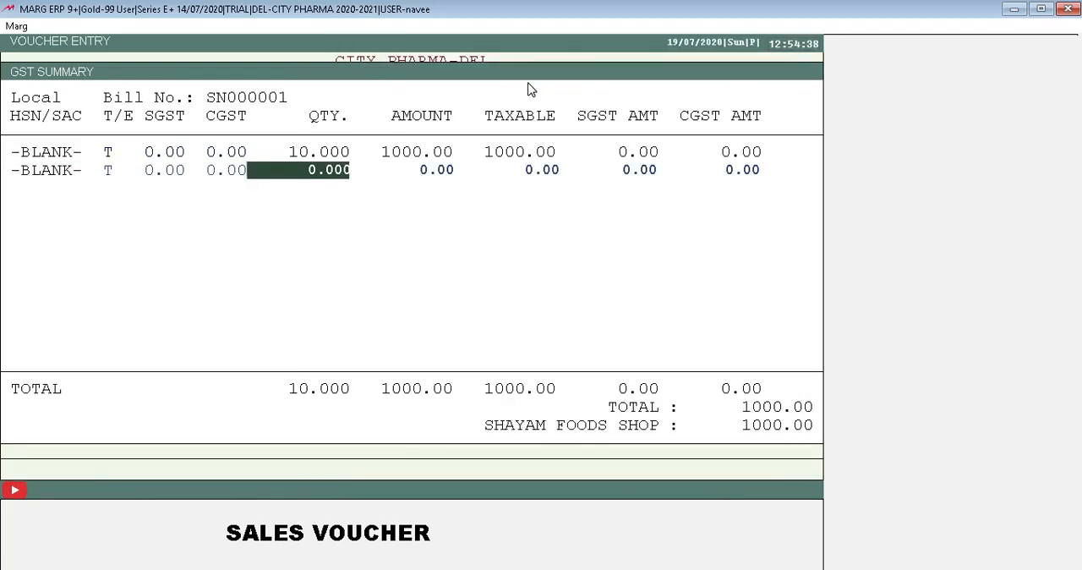
Add a second -BLANK- HSN/SAC line to the GST summary with quantity 1000 and amount 10.
key(Return)
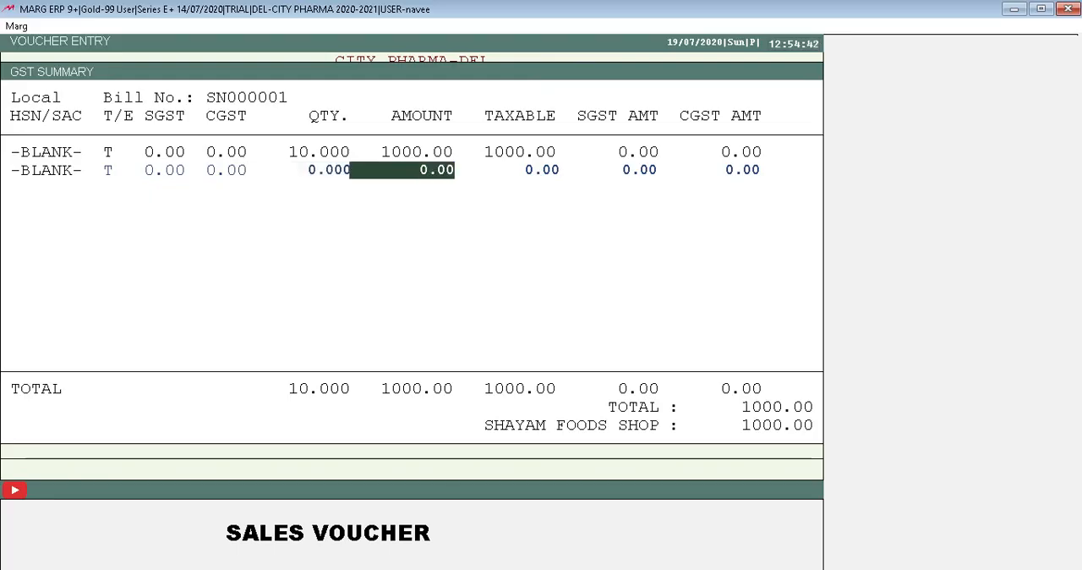
key(Up)
text(1000)
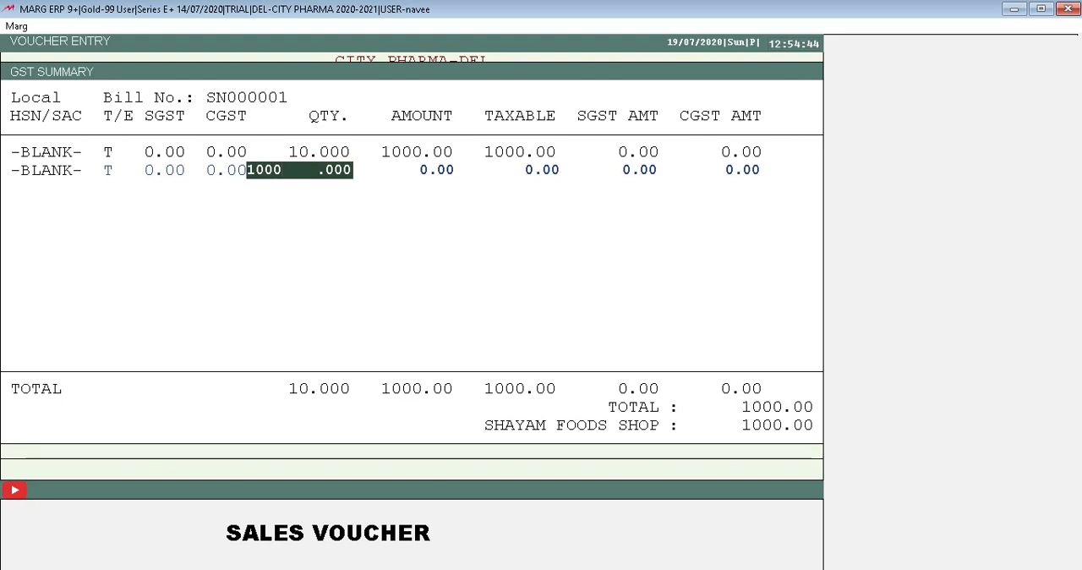
key(Return)
text(10)
key(Return)
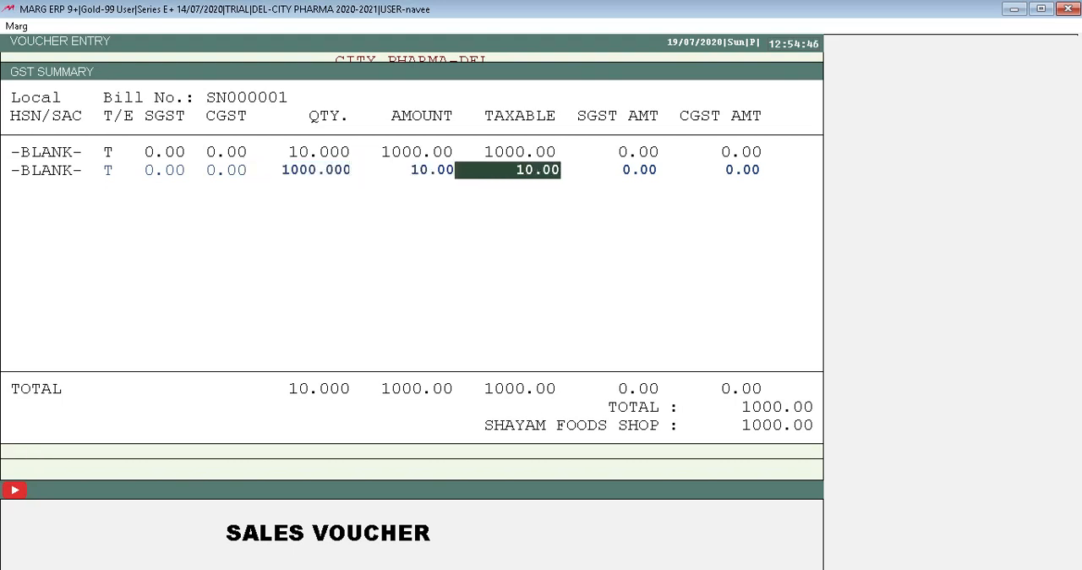
Correct the second GST summary line to quantity 25 and amount 10000.
key(Up)
key(Up)
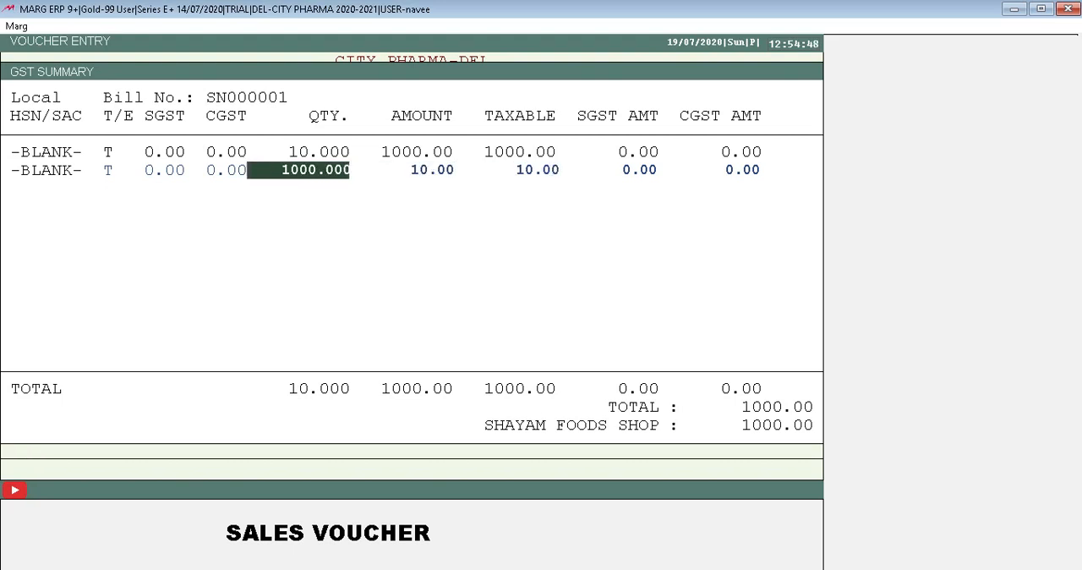
text(25)
key(Return)
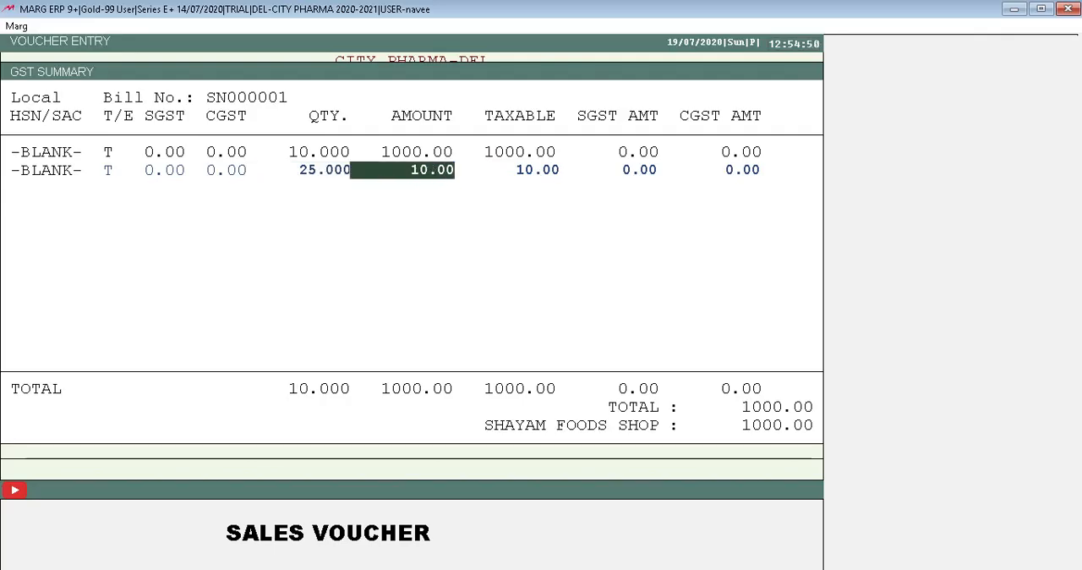
text(10000)
key(Return)
Finish the GST summary without a third line and leave the SHAYAM FOODS SHOP bill adjustment empty.
key(Return)
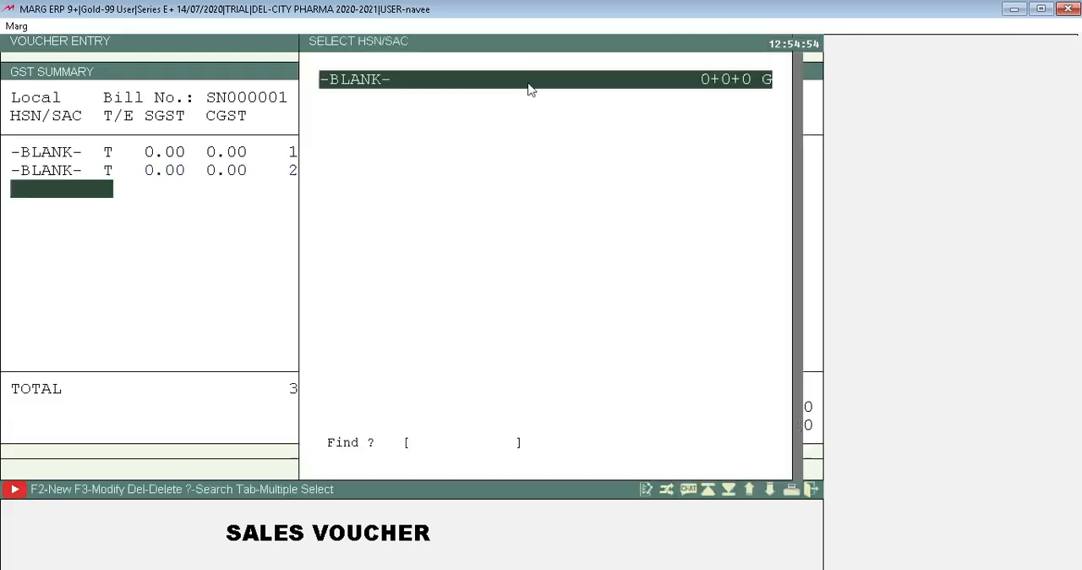
key(Return)
key(Escape)
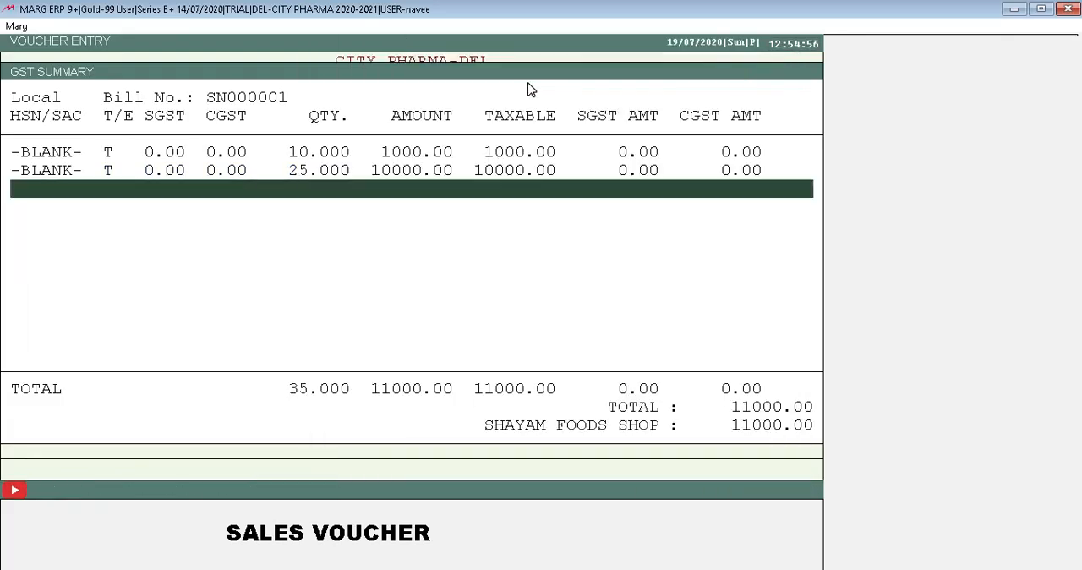
key(Return)
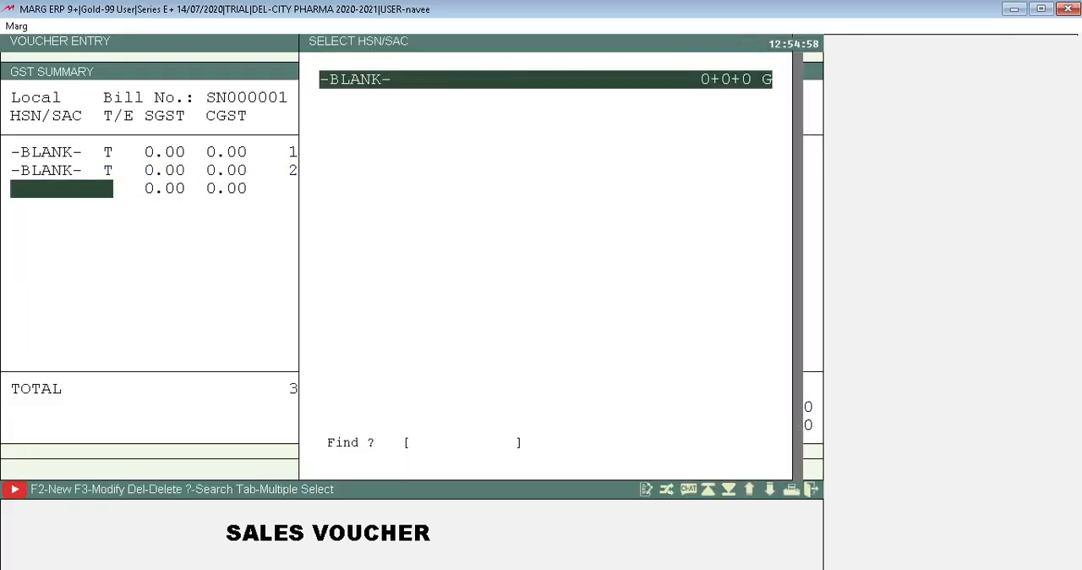
key(Escape)
key(Return)
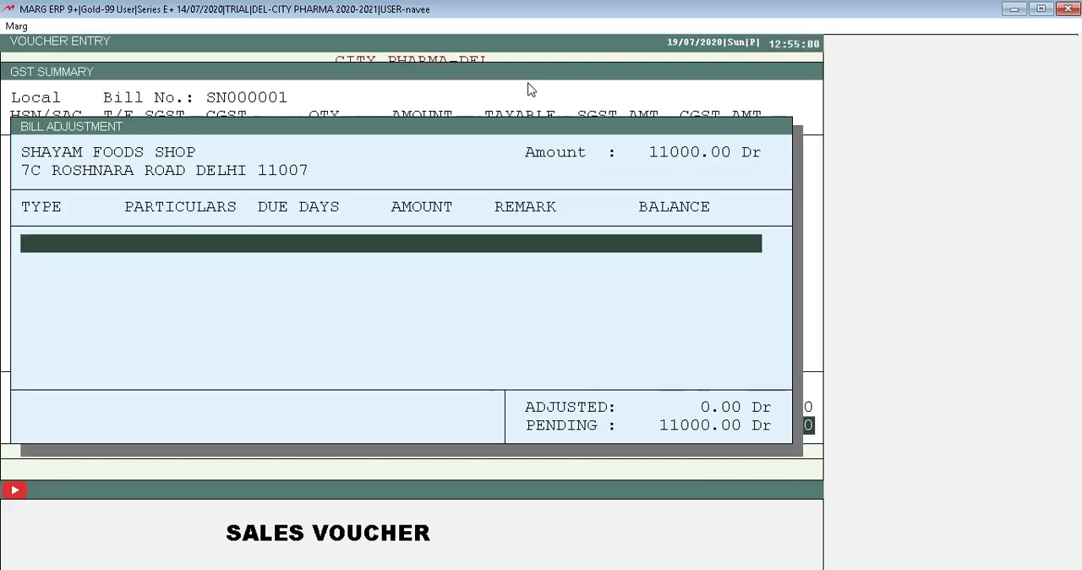
key(Escape)
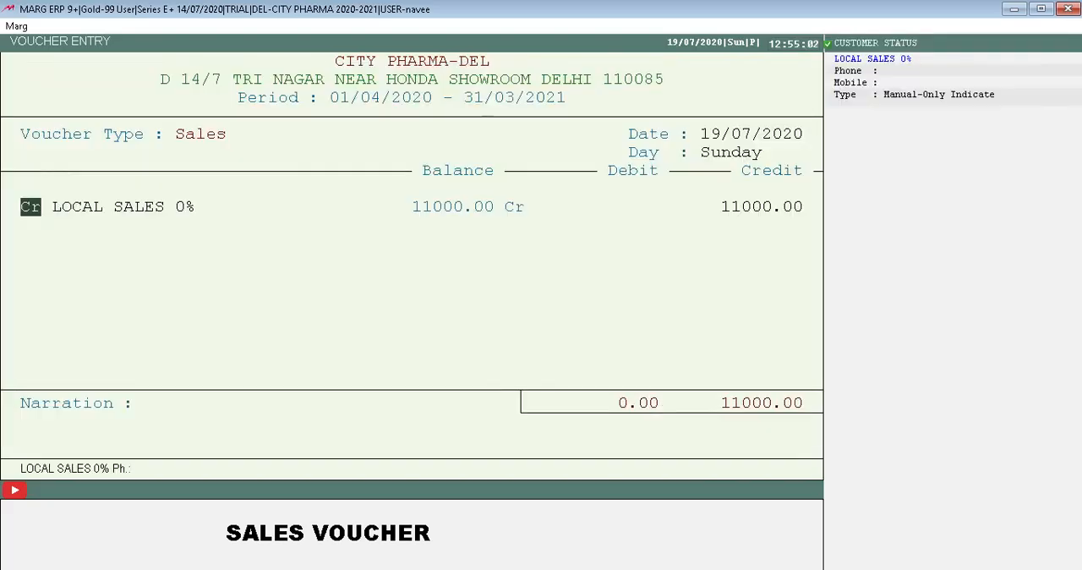
Keep LOCAL SALES 0% as the credit ledger at 11000.00 and start a debit line.
key(Return)
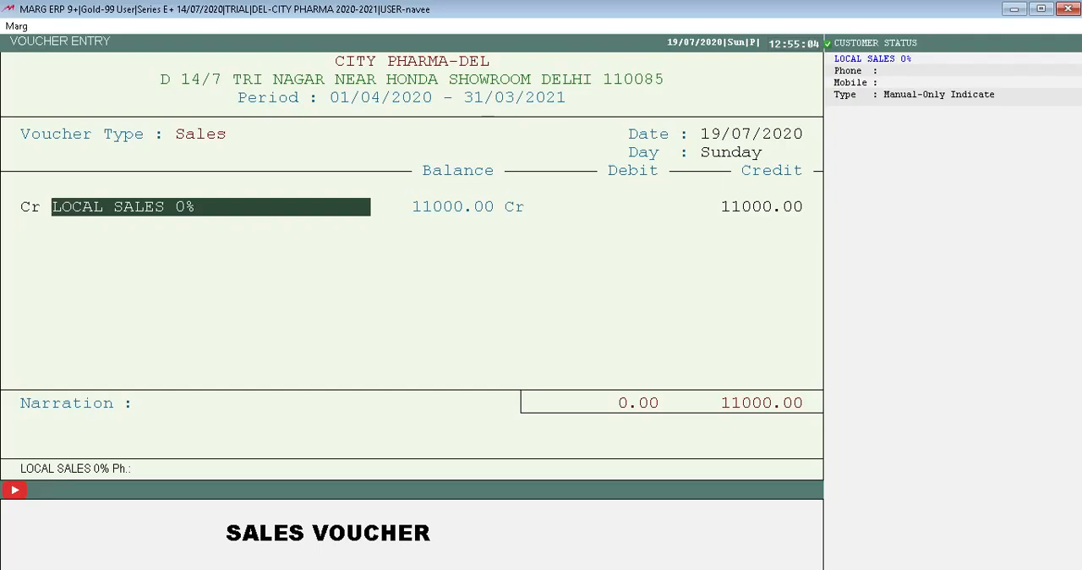
key(Return)
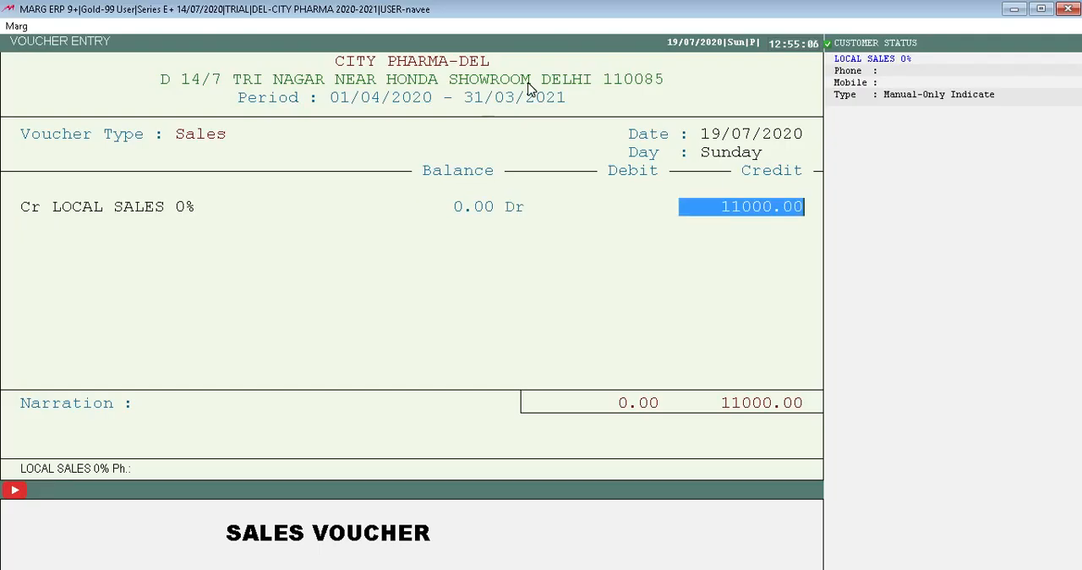
key(Return)
key(Return)
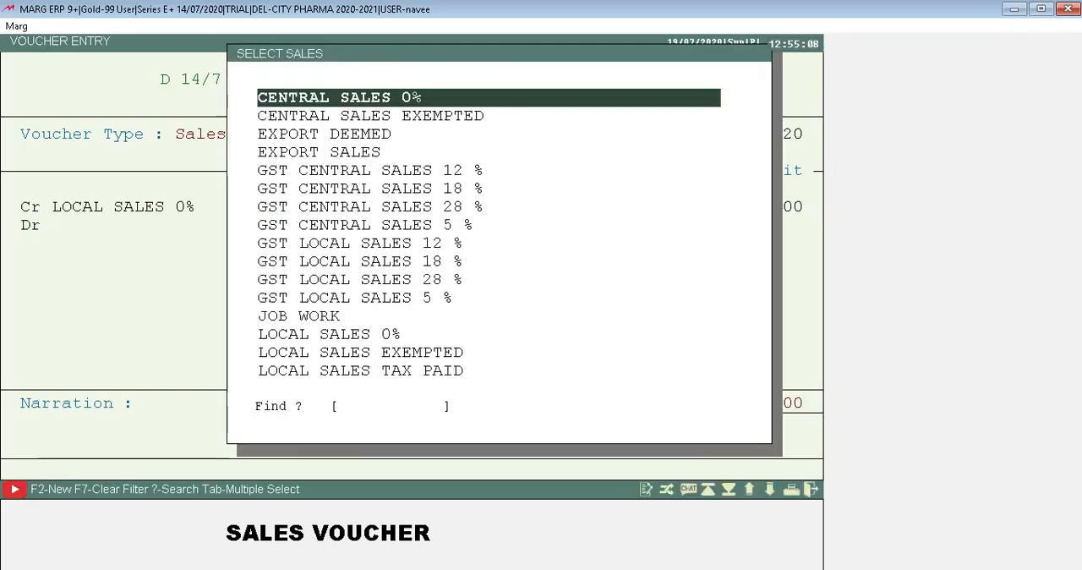
text(S)
key(BackSpace)
text(E)
key(BackSpace)
text(S)
key(BackSpace)
text(SH)
key(BackSpace)
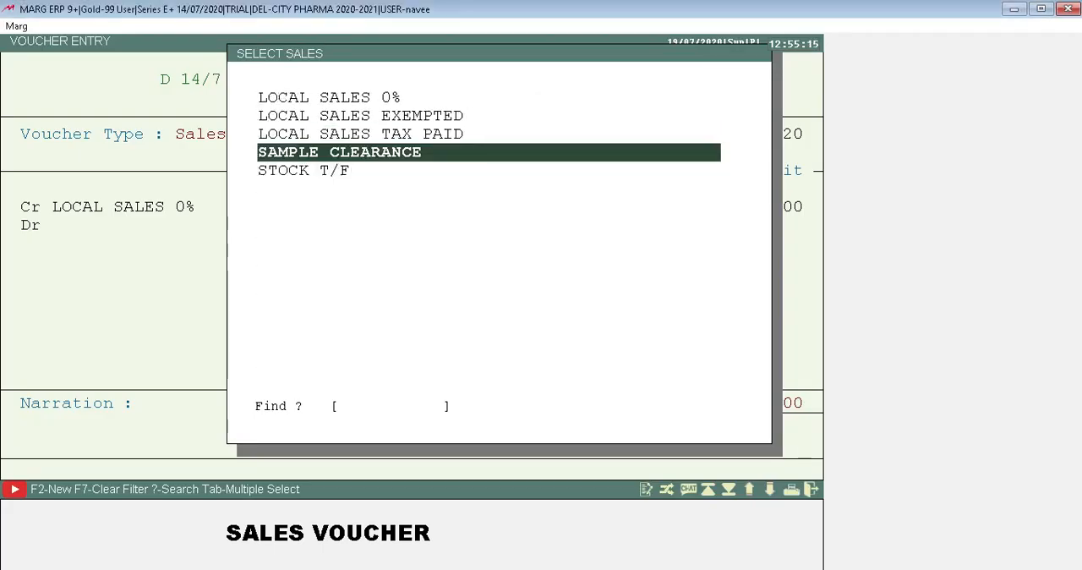
key(Down)
key(Up)
key(Page_Up)
key(Page_Up)
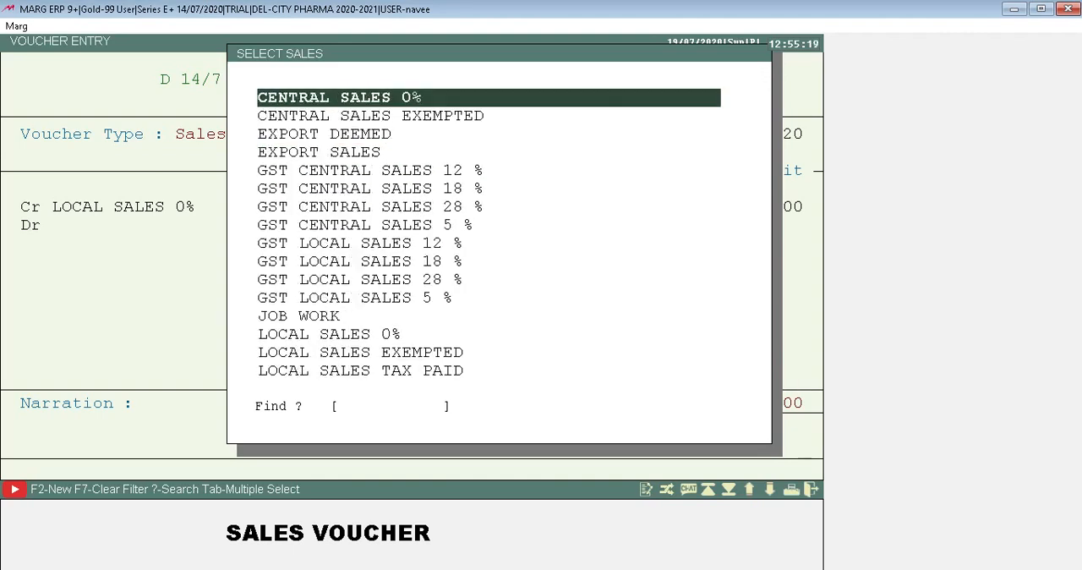
key(Down)
key(Down)
key(Down)
key(Down)
key(Down)
key(Down)
key(Down)
key(Down)
key(Down)
key(Down)
key(Down)
key(Down)
key(Down)
key(Down)
key(Down)
key(Down)
key(Down)
key(Down)
key(Down)
key(Down)
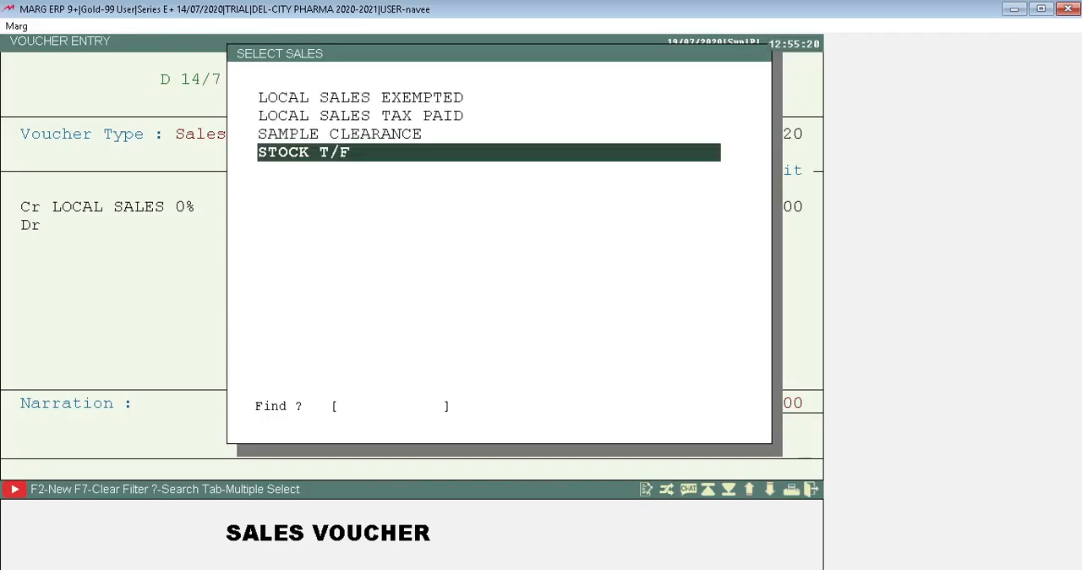
key(Escape)
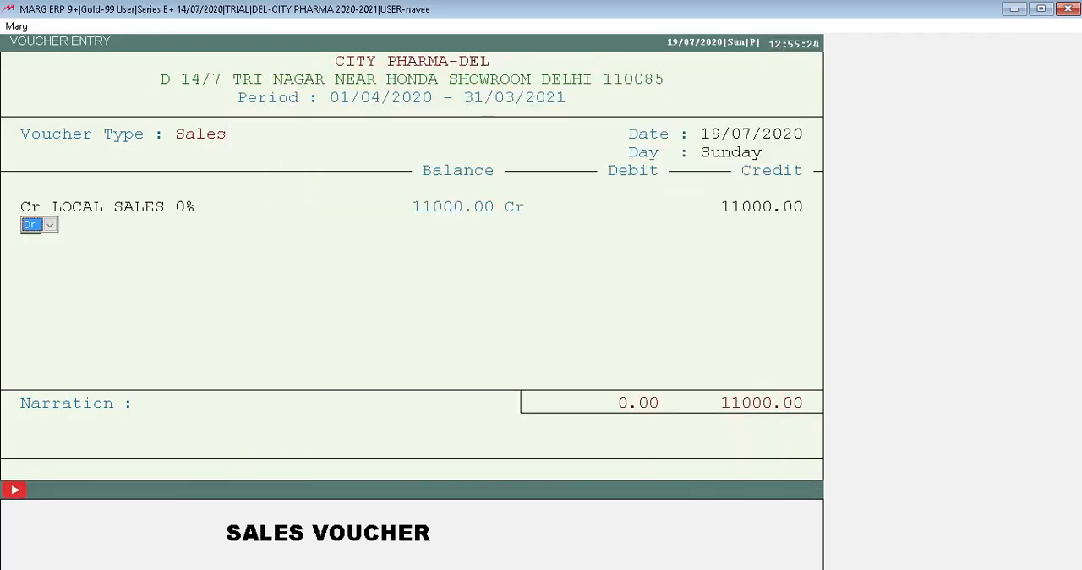
Add a debit line for LOCAL SALES 0% with the amount 11000.00.
key(Return)
text(sh)
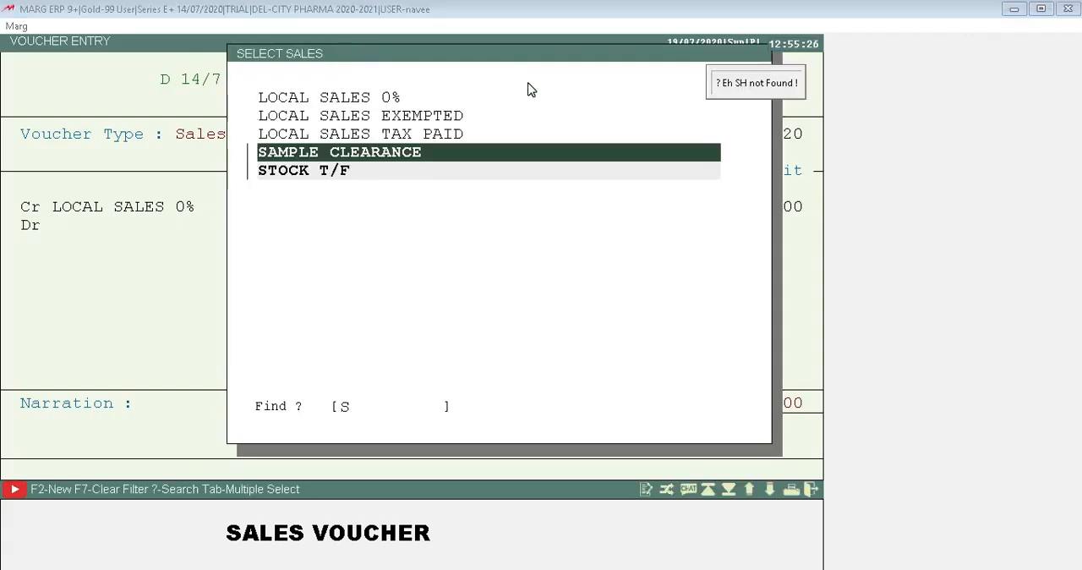
key(Up)
key(Up)
key(Up)
key(Up)
key(Up)
key(Up)
key(Up)
key(Up)
key(Up)
key(Up)
key(Up)
key(Up)
key(Up)
key(Up)
key(Up)
key(Up)
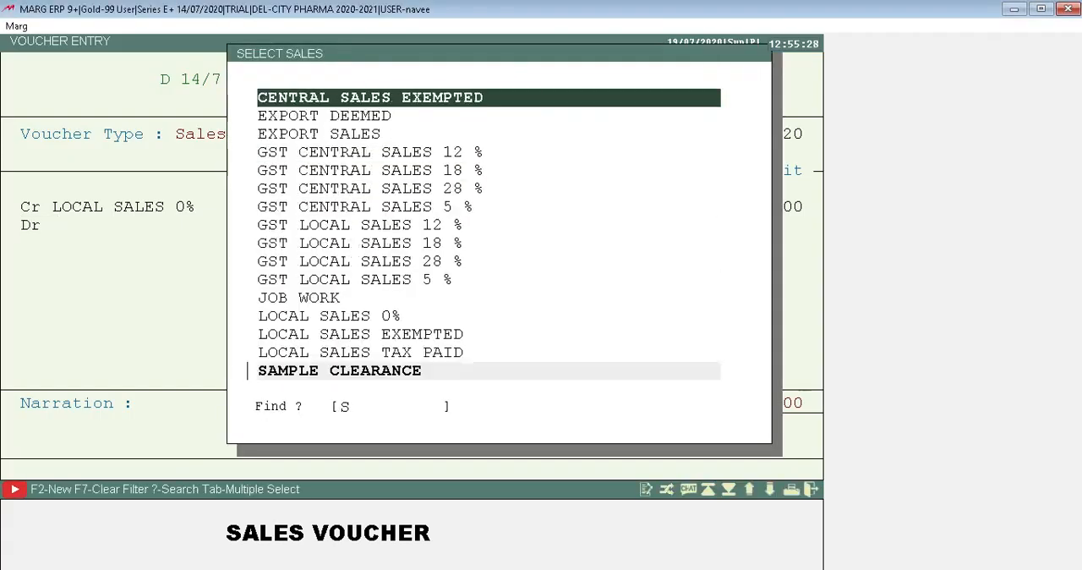
key(Down)
key(Down)
key(Down)
key(Down)
key(Down)
key(Down)
key(Down)
key(Down)
key(Down)
key(Down)
key(Down)
key(Down)
key(Down)
key(Down)
key(Down)
key(Up)
key(Up)
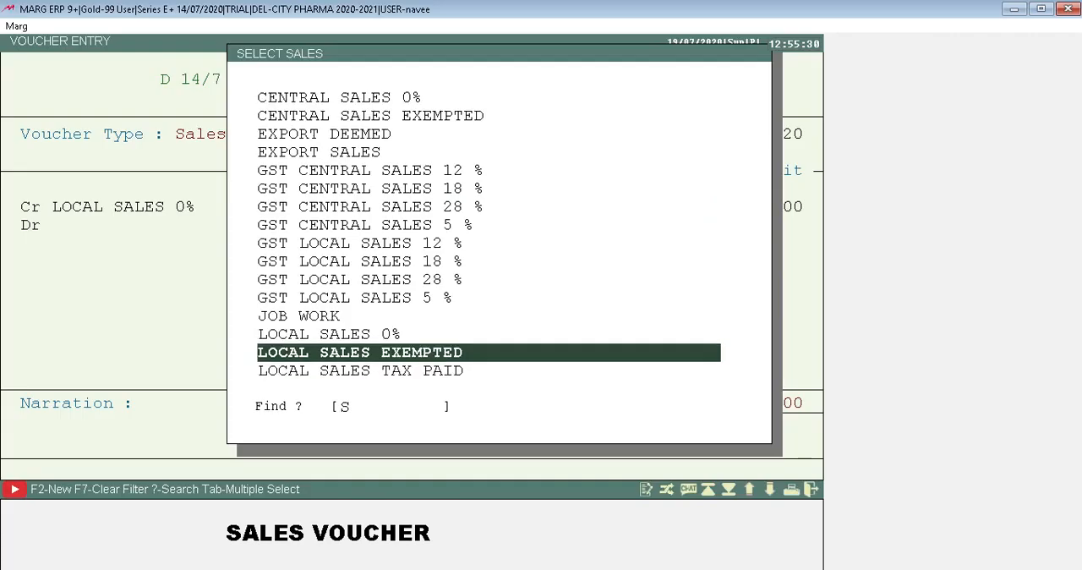
key(Return)
key(Return)
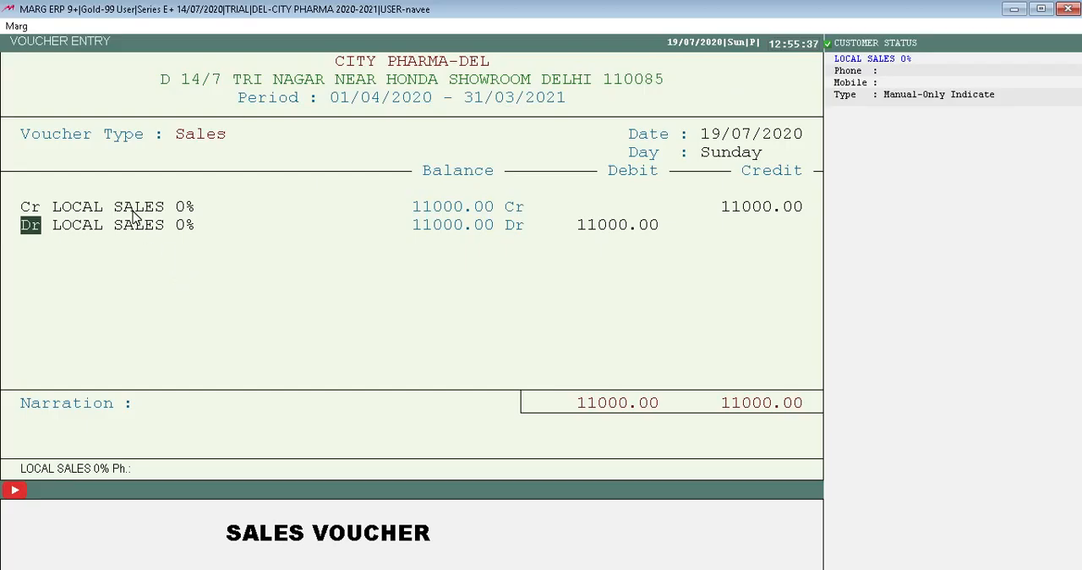
Change the debit line's ledger to SHAYAM FOODS SHOP, keep the amount 11000.00 and open its bill adjustment.
key(Return)
key(Return)
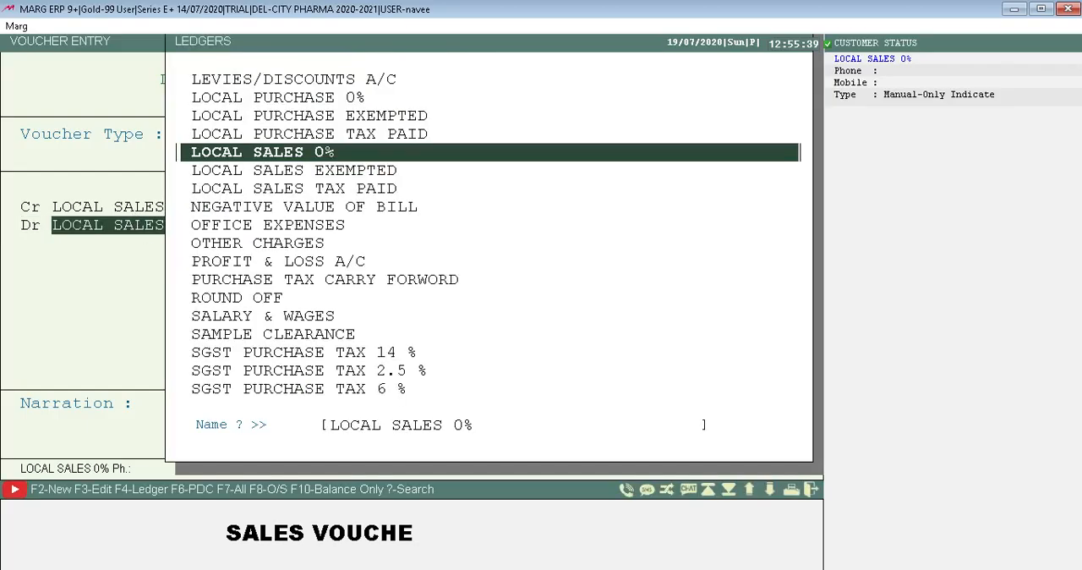
text(SHE)
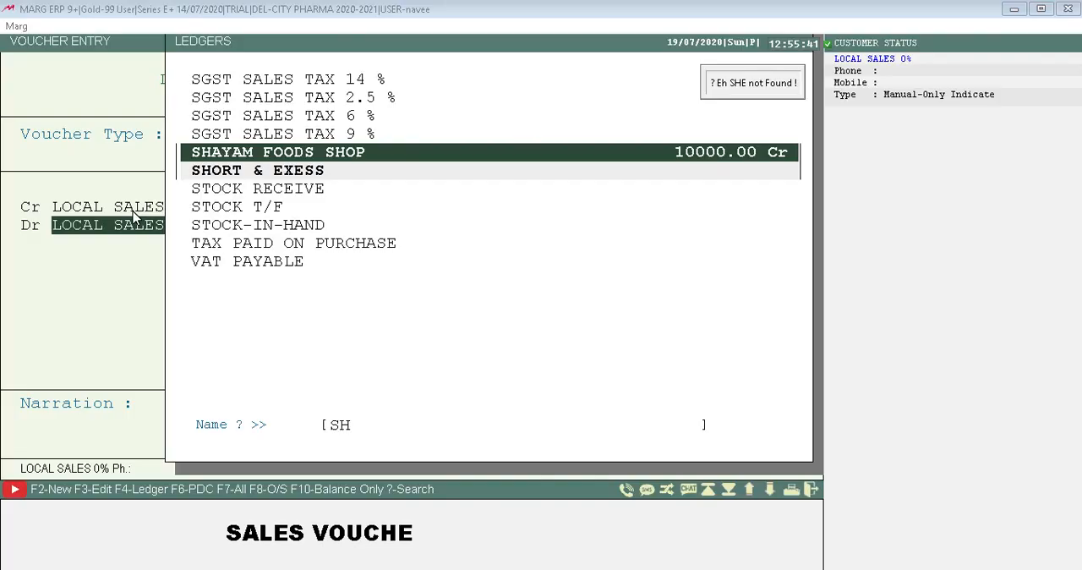
key(Return)
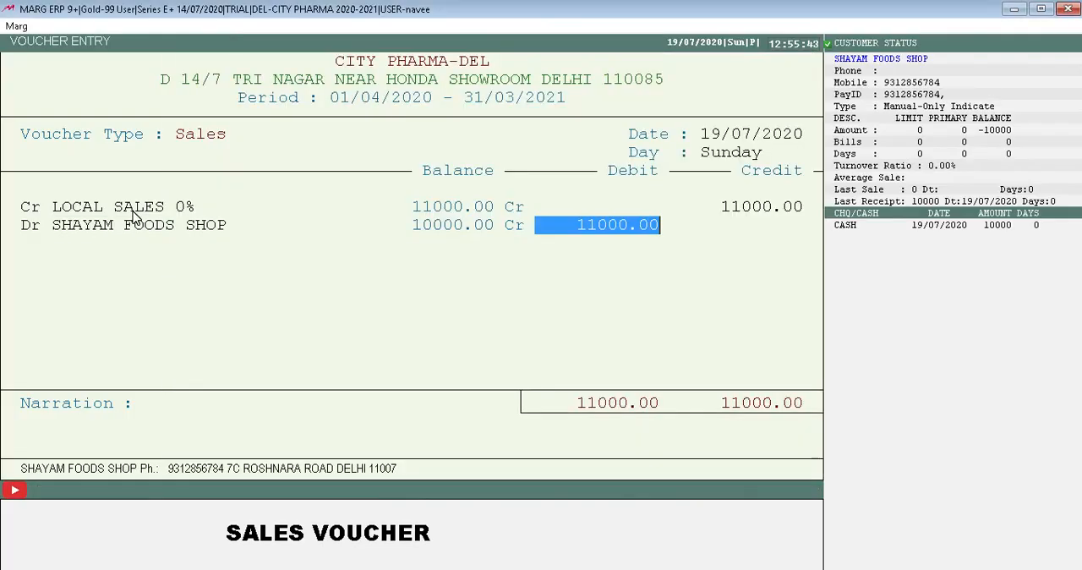
key(Return)
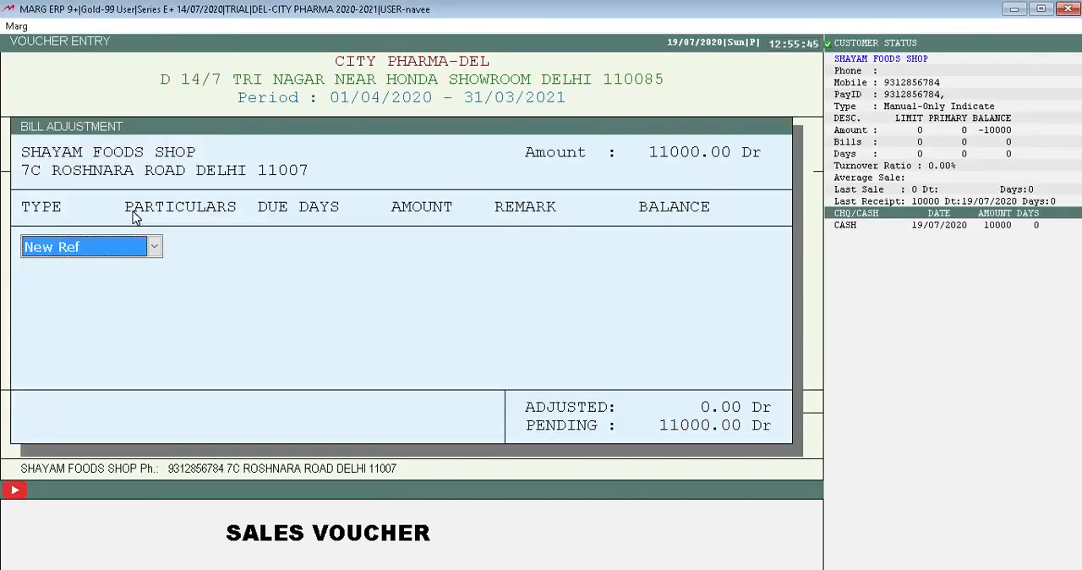
Adjust the SHAYAM FOODS SHOP debit as a New Ref for 11000.00 Dr with 0 due days and no remark.
key(Return)
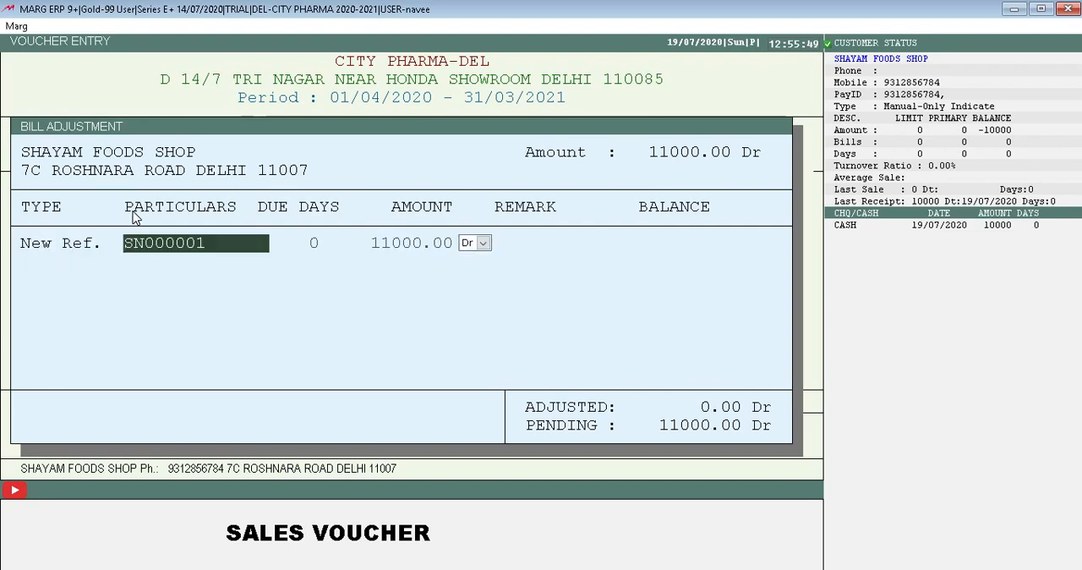
key(Return)
key(Return)
key(Return)
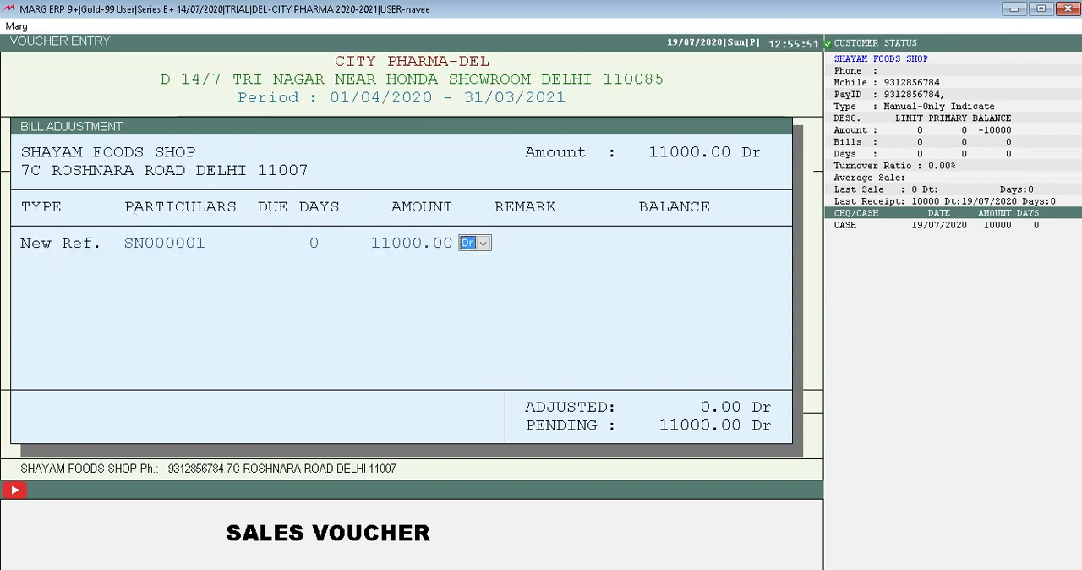
key(Return)
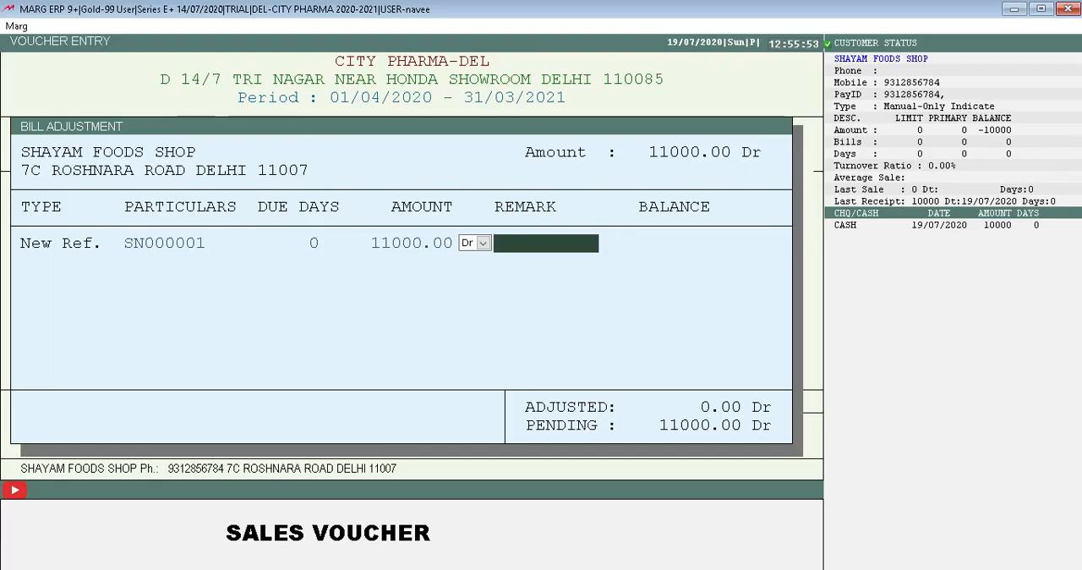
key(Return)
Leave the narration and dispatch details blank, set Cases to 2 and keep Cash at No.
key(Return)
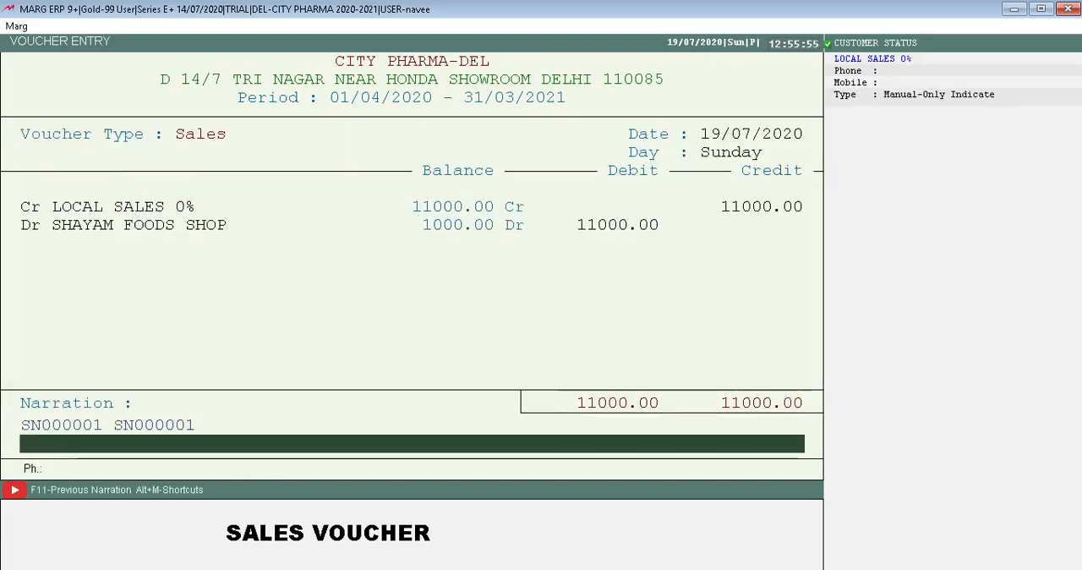
key(Return)
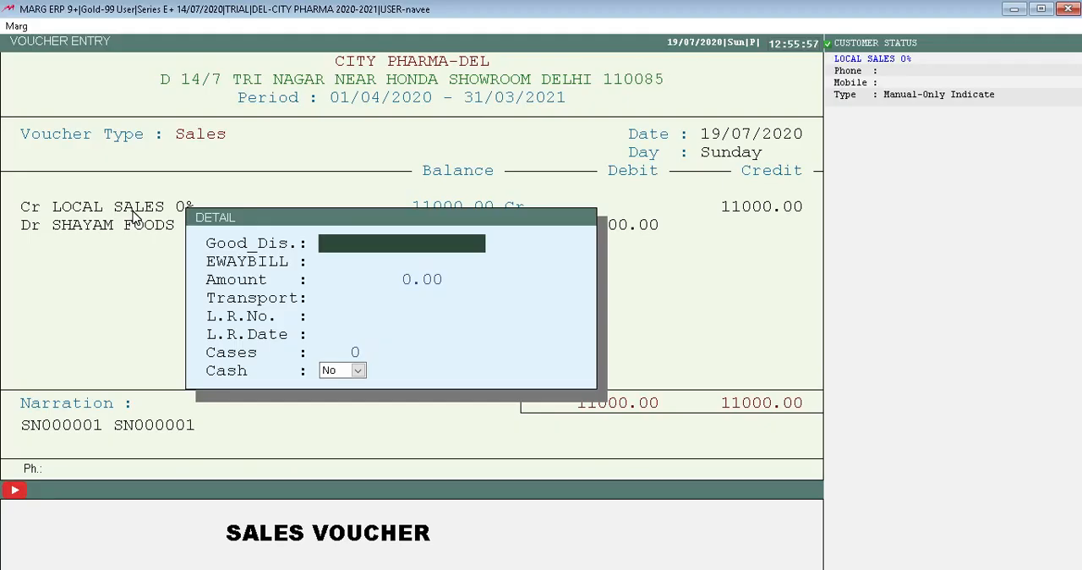
key(Return)
key(Return)
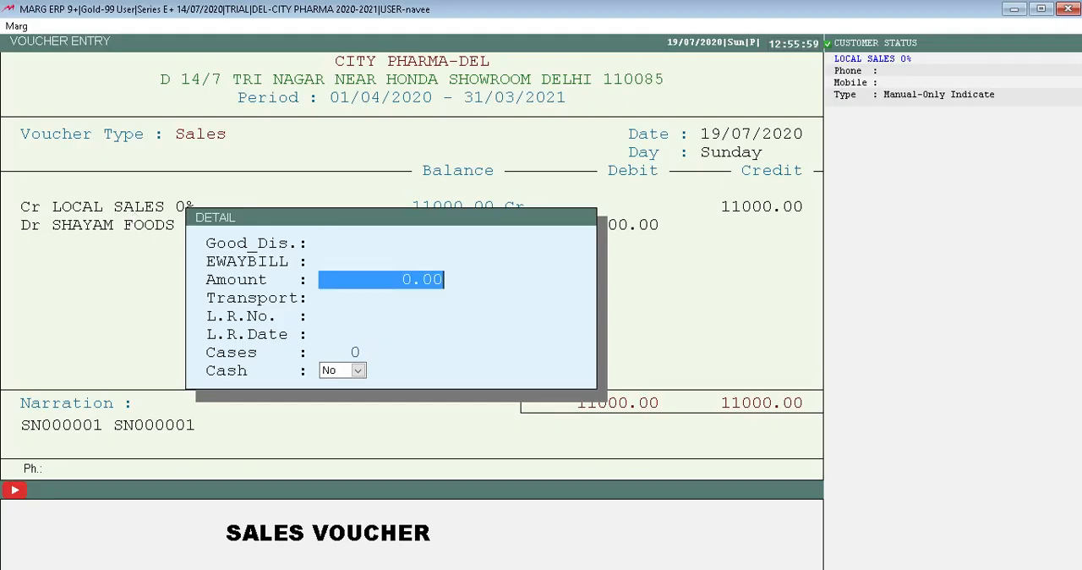
key(Return)
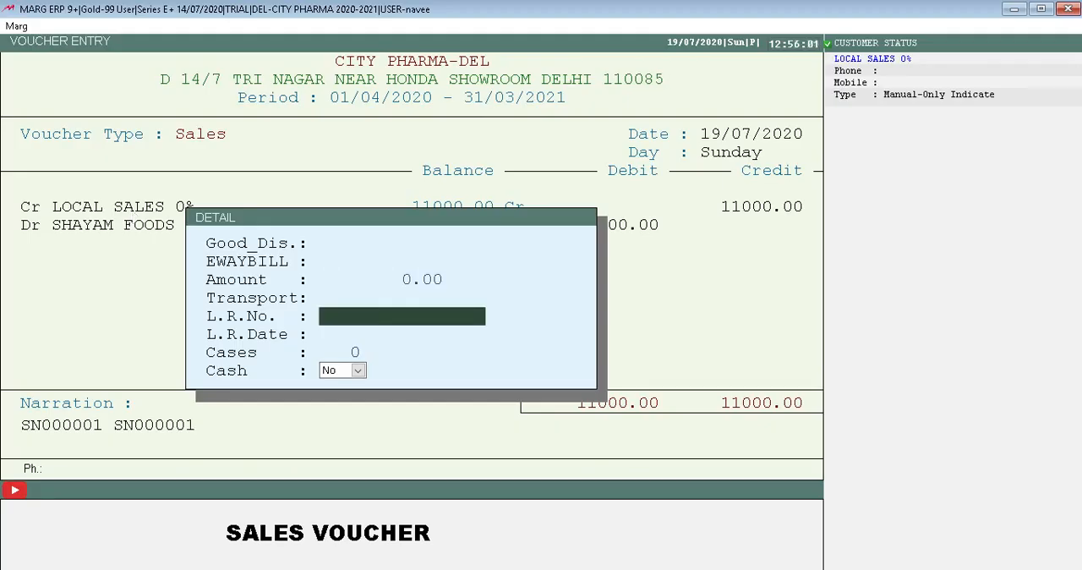
key(Return)
key(Up)
key(Up)
key(Up)
key(Up)
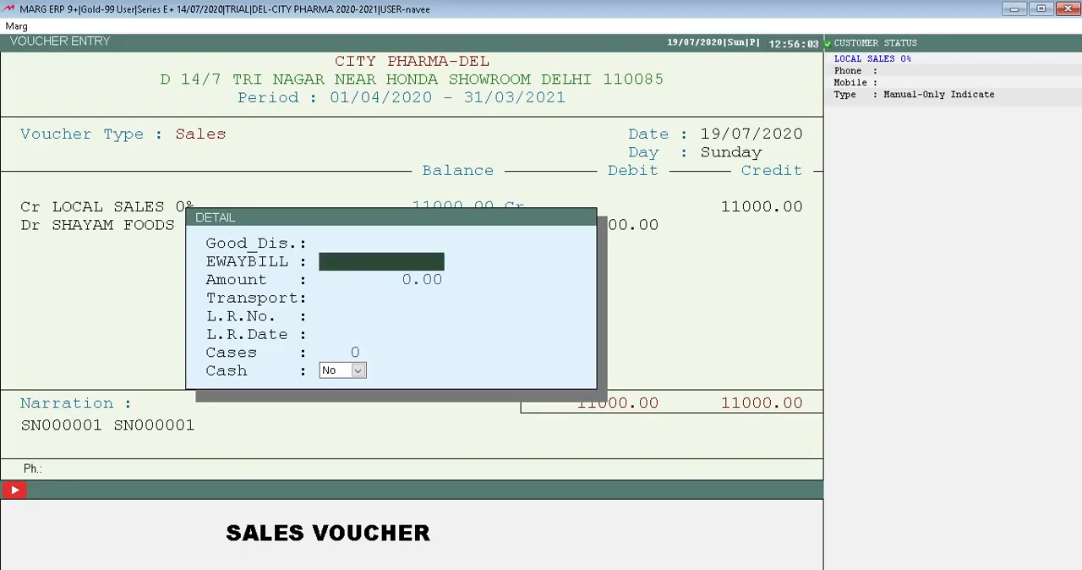
key(Up)
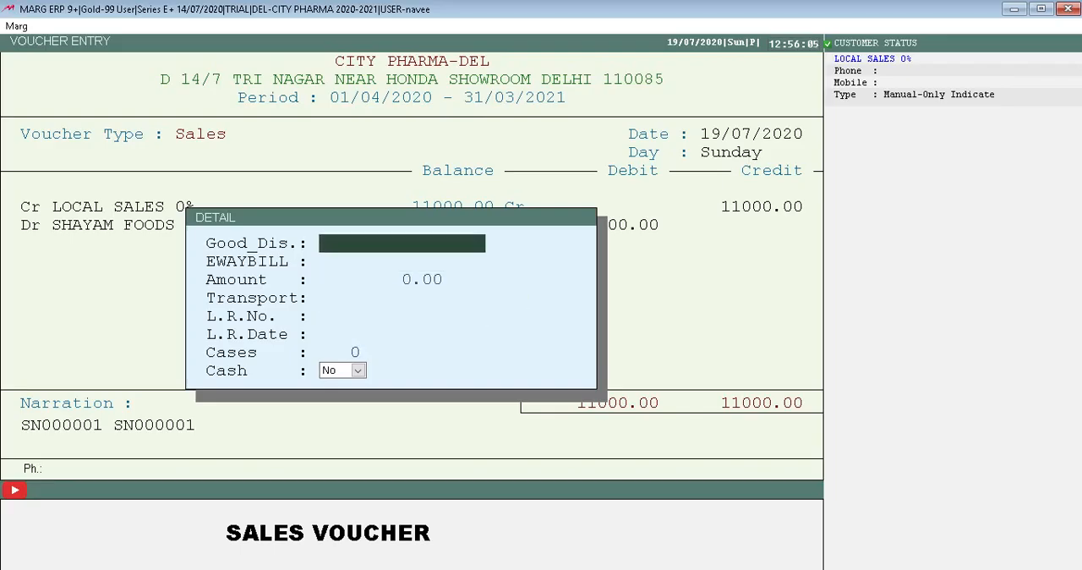
key(Return)
key(Return)
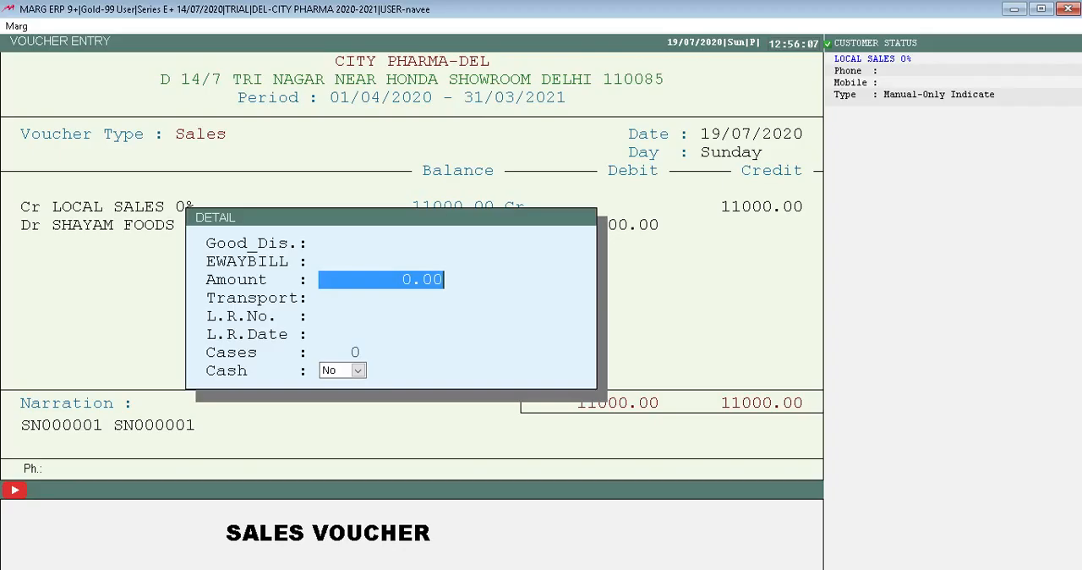
key(Return)
key(Return)
key(Return)
key(Return)
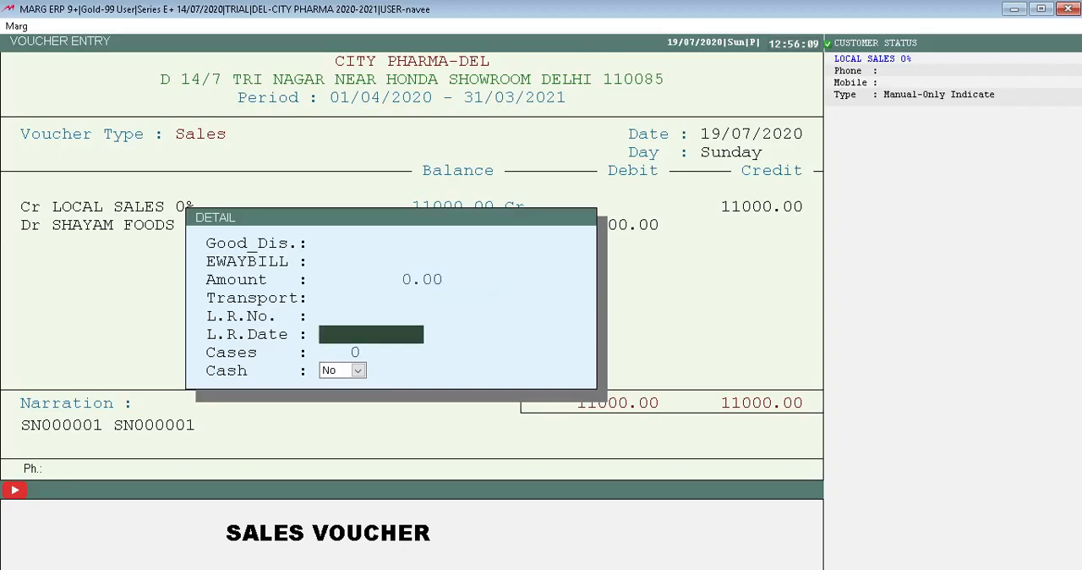
text(2)
key(Return)
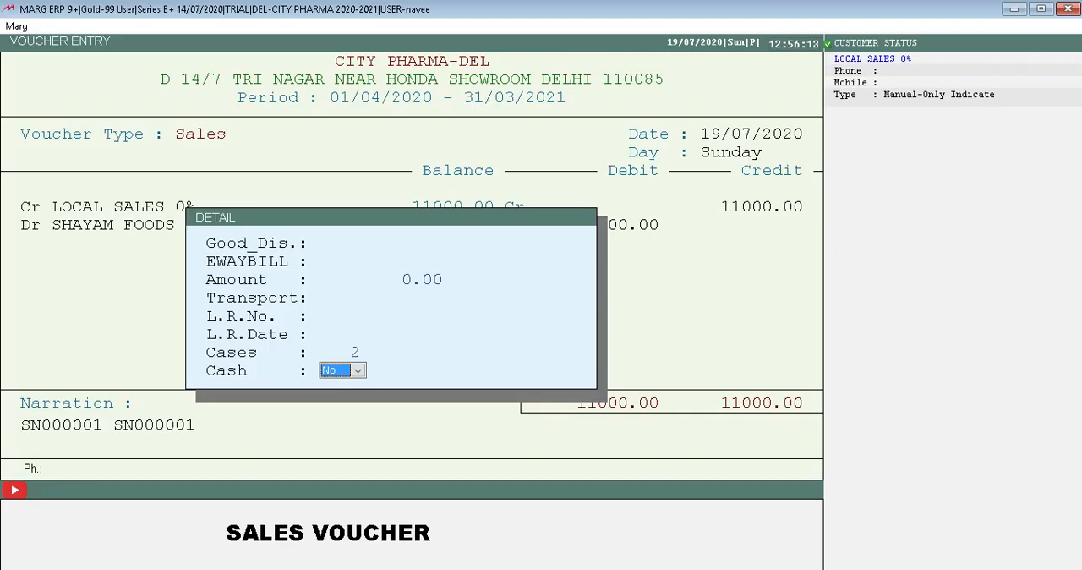
key(Return)
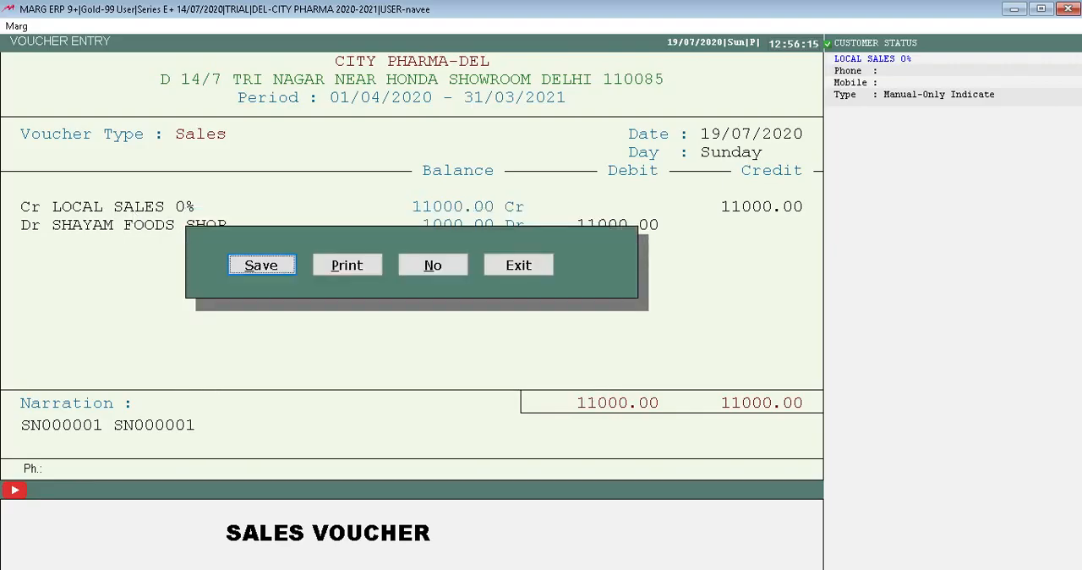
Recheck the voucher's lines and details without changing them, save the sales voucher and close voucher entry.
key(Right)
key(Right)
key(Return)
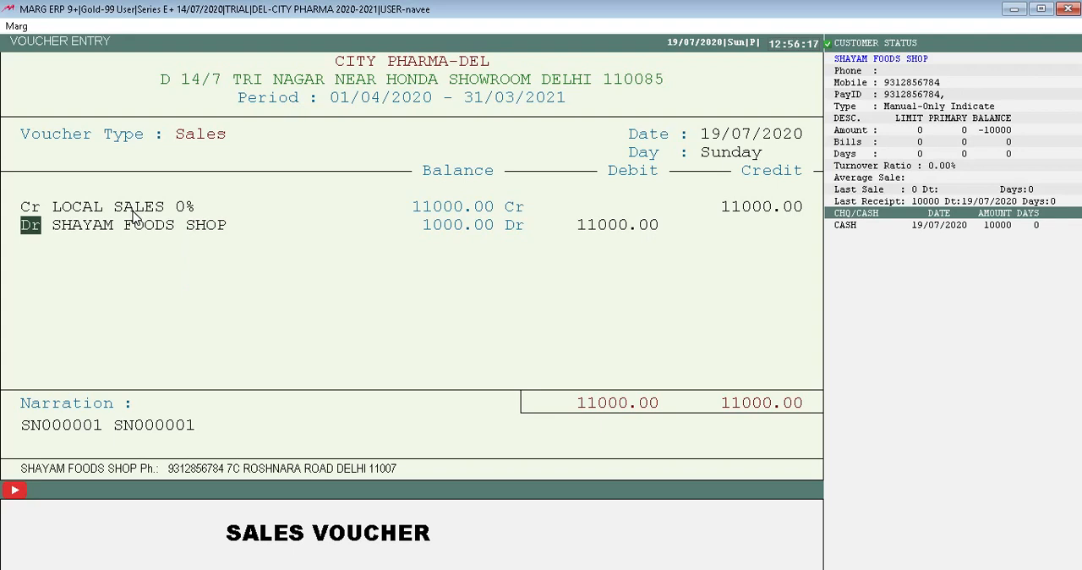
key(Return)
key(Return)
key(Return)
key(Return)
key(Return)
key(Return)
key(Return)
key(Return)
key(Return)
key(Return)
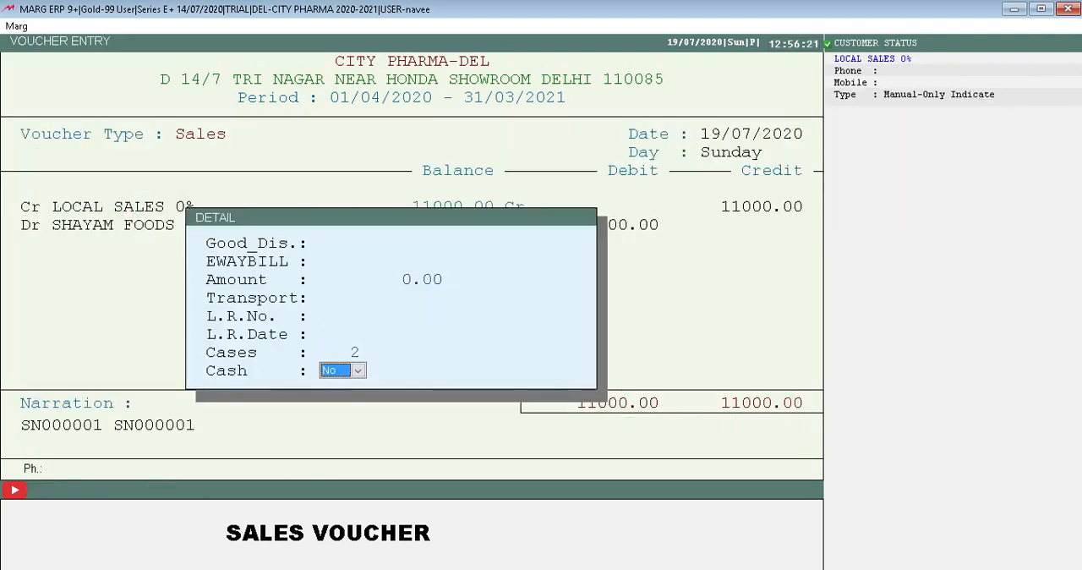
key(Return)
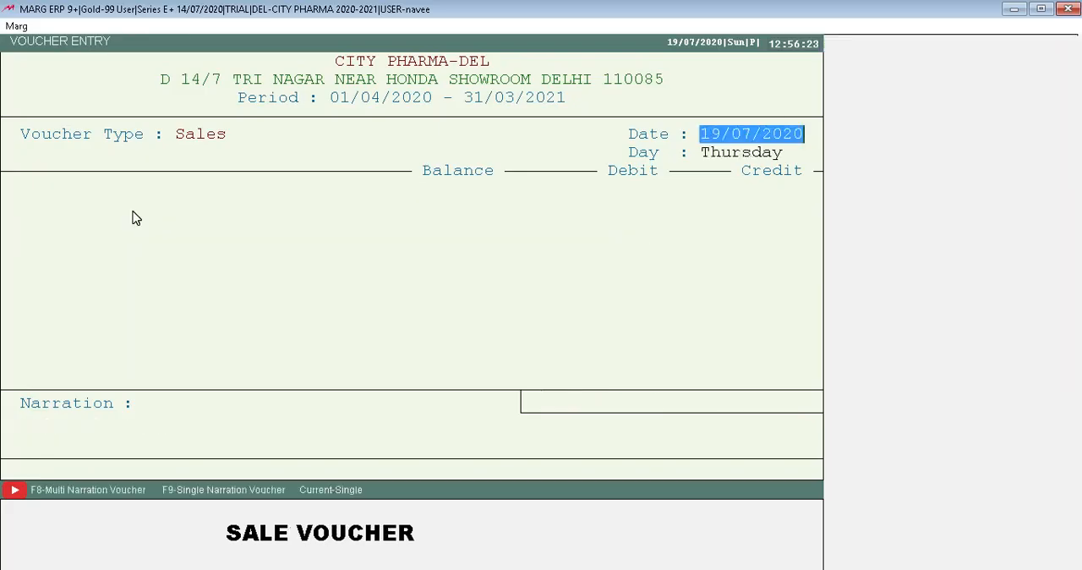
key(Escape)
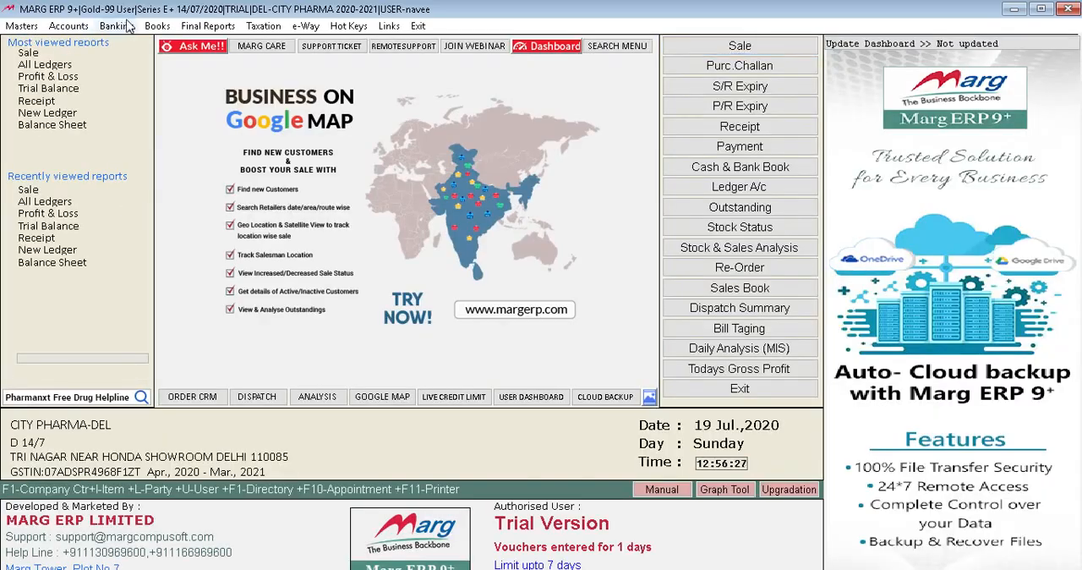
click(80, 29)
key(Down)
key(Down)
key(Down)
key(Down)
key(Down)
key(Down)
key(Up)
key(Up)
key(Up)
key(Up)
key(Up)
key(Up)
key(Right)
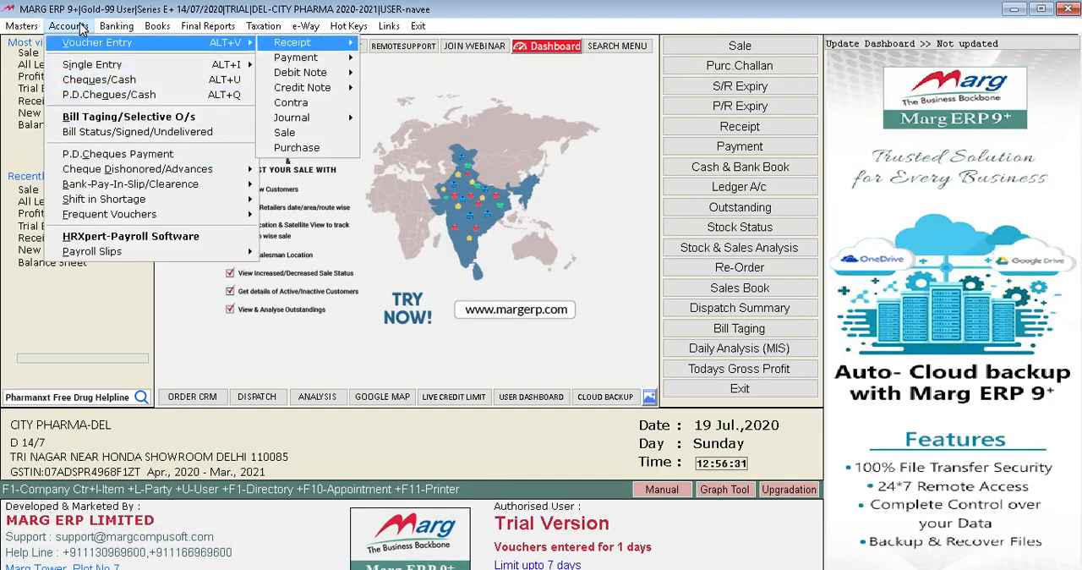
key(Left)
key(Down)
key(Down)
key(Down)
key(Right)
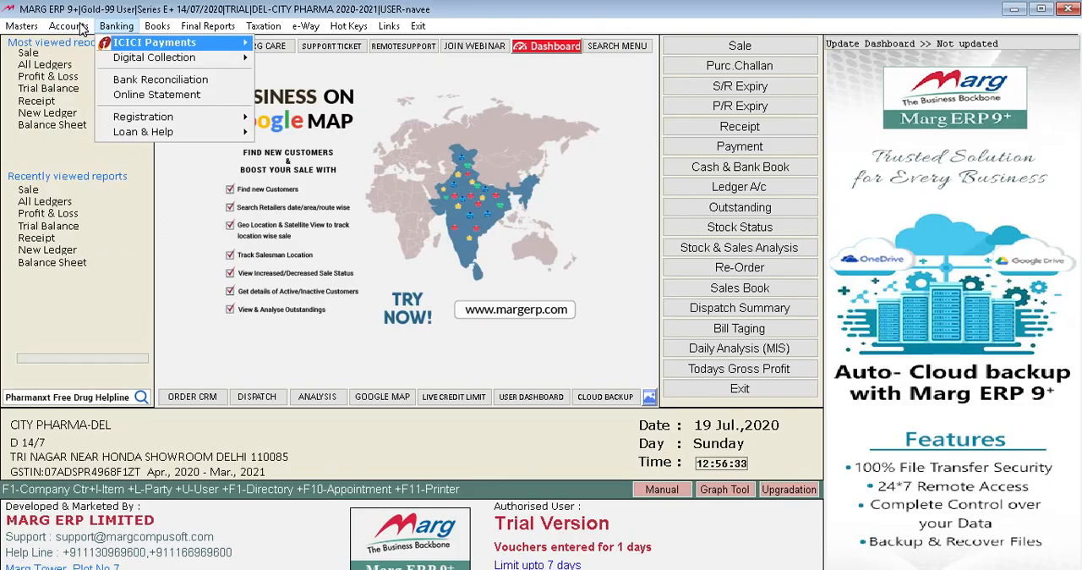
key(Right)
key(Left)
key(Right)
key(Left)
key(Right)
key(Left)
key(Right)
key(Left)
key(Escape)
Display the SHAYAM FOODS SHOP ledger for the period 01/04/2020 to 19/07/2020.
key(Right)
key(Down)
key(Escape)
key(Return)
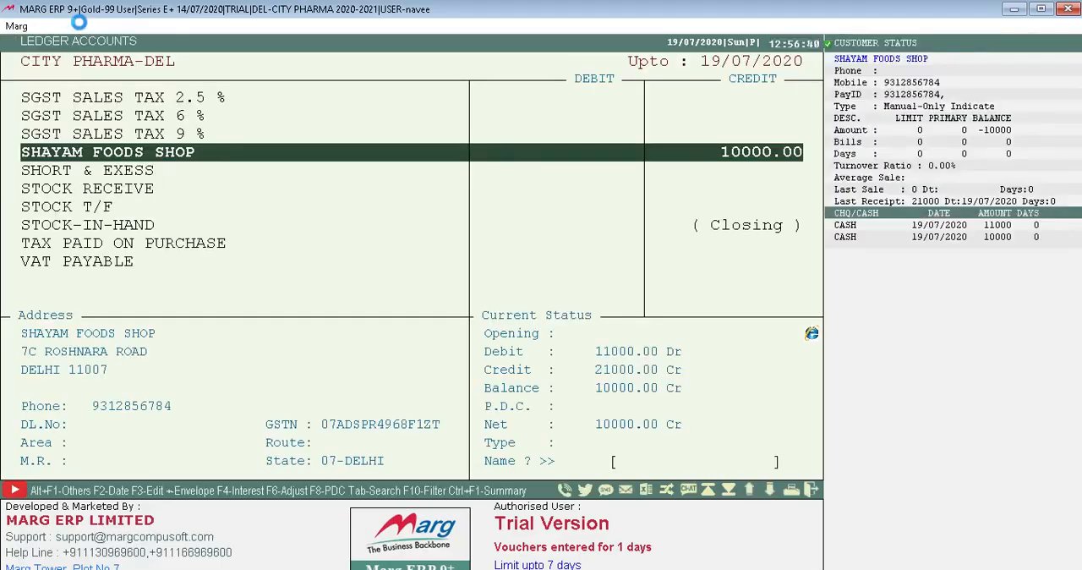
key(Return)
key(Return)
key(Return)
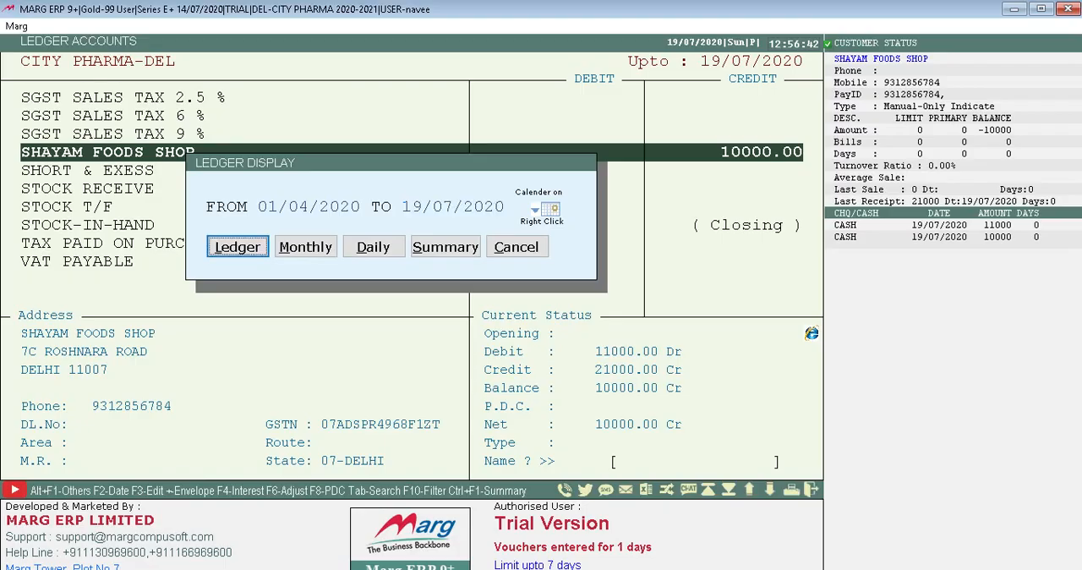
key(Return)
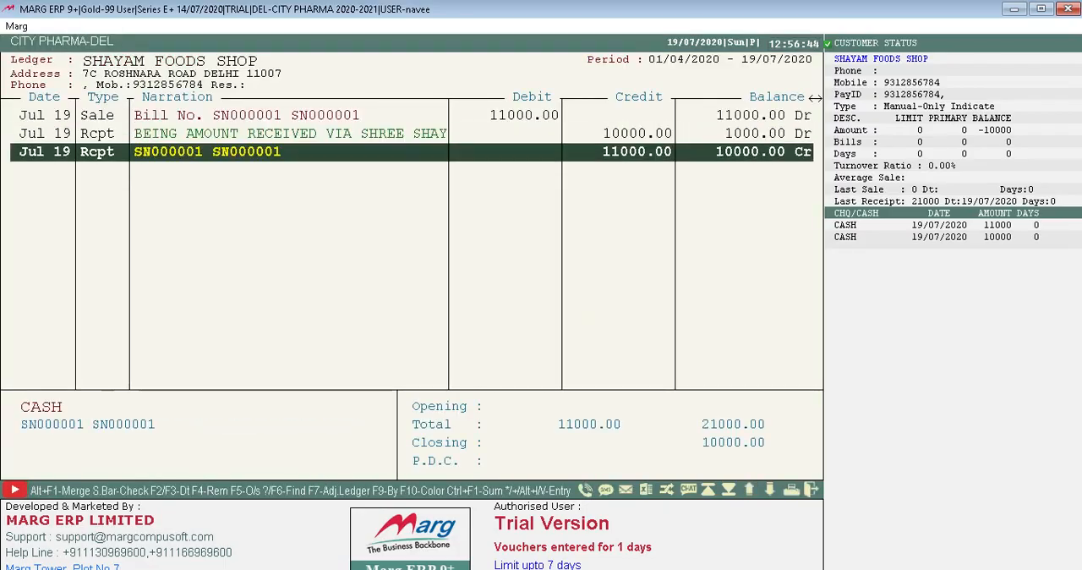
Examine the sale and receipt entries in the SHAYAM FOODS SHOP ledger, comparing their debits, credits and running balances.
key(Up)
key(Up)
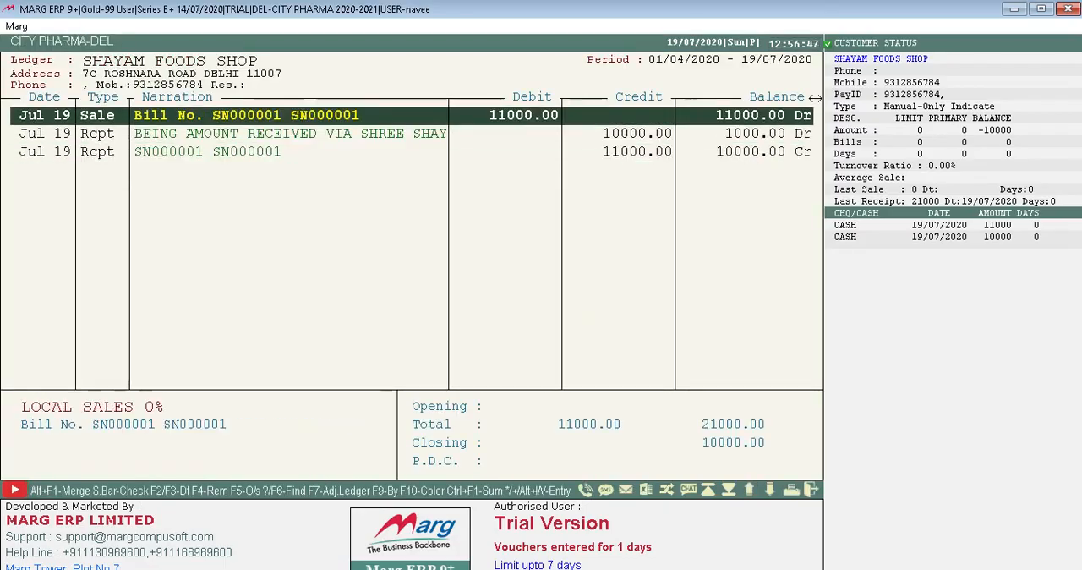
key(Down)
key(Up)
key(Down)
key(Down)
key(Up)
key(Down)
key(Up)
key(Down)
key(Up)
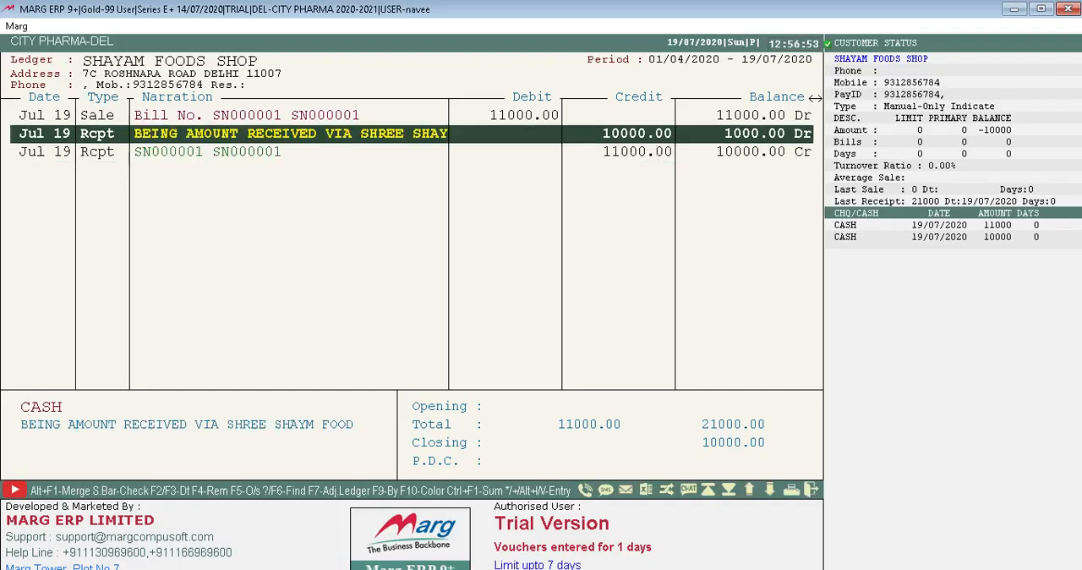
key(Down)
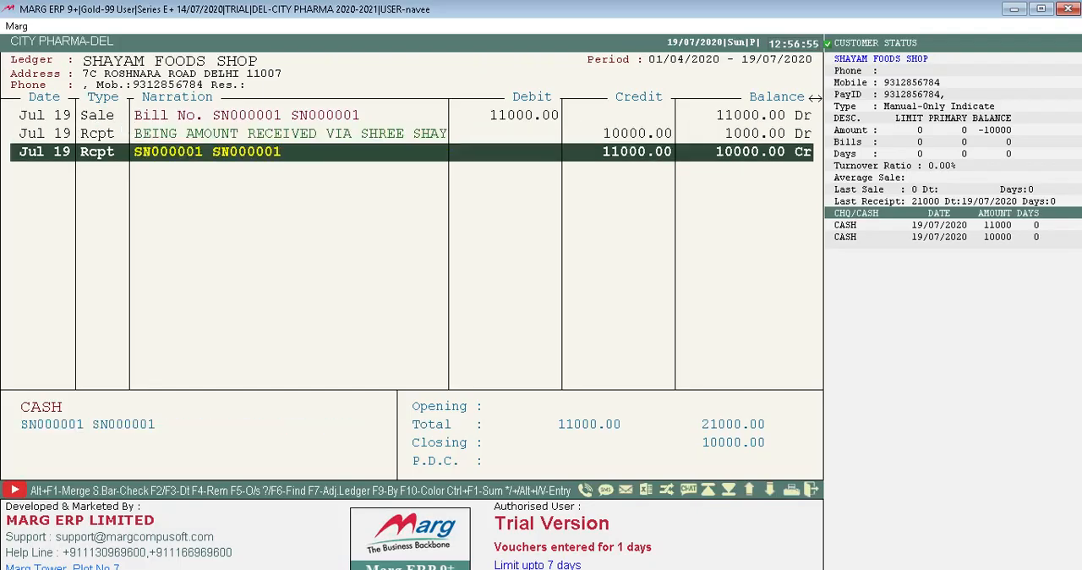
key(Up)
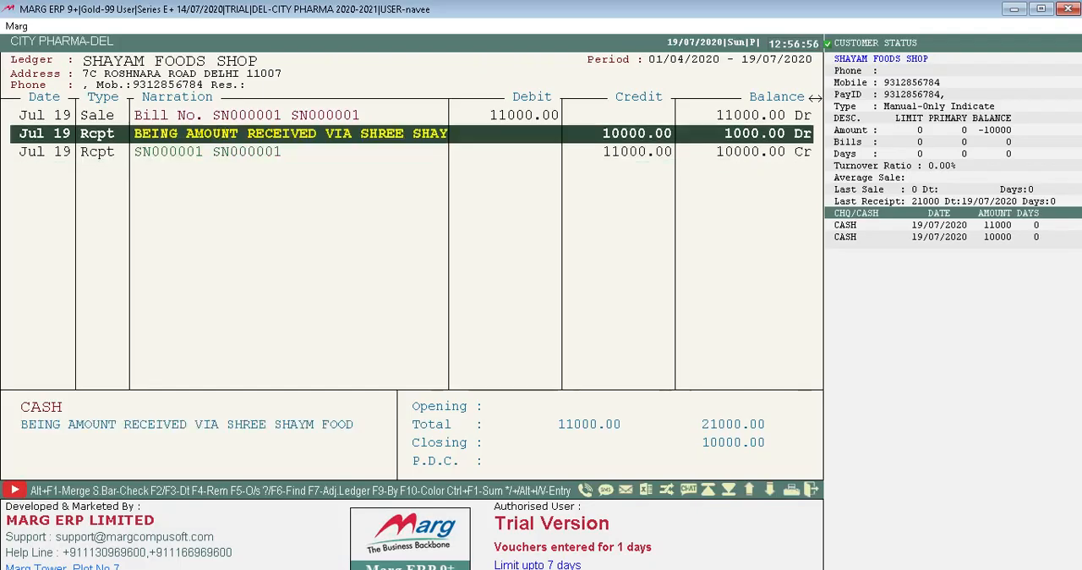
key(Down)
key(Up)
key(Up)
key(Down)
key(Down)
key(Up)
key(Down)
key(Up)
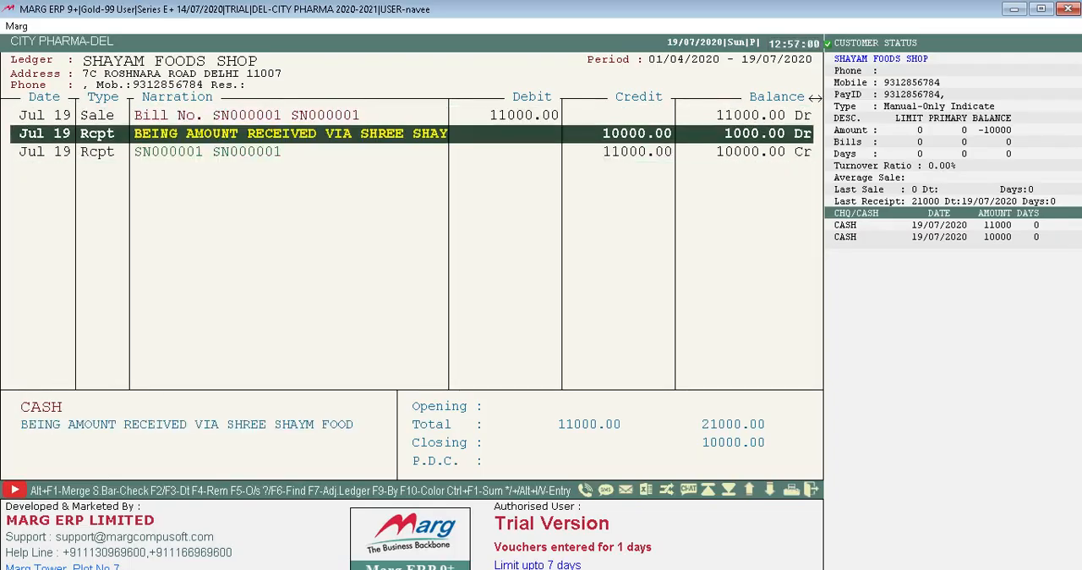
key(Up)
key(Down)
key(Down)
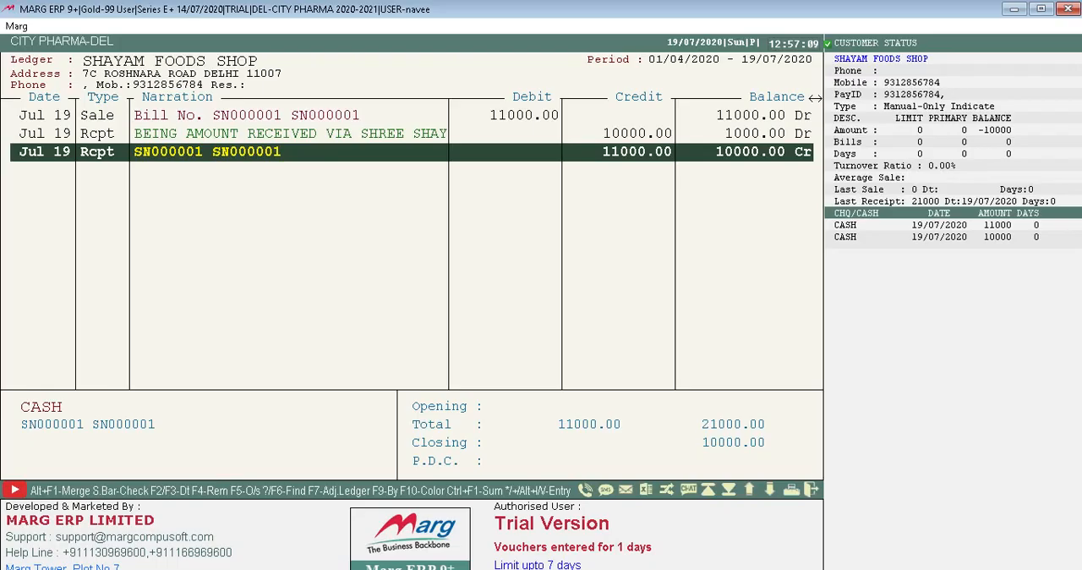
key(Up)
key(Down)
Mark the 11000.00 sale and the 11000.00 receipt as checked in the SHAYAM FOODS SHOP ledger.
key(space)
key(Up)
key(Up)
key(space)
key(space)
key(Up)
key(Up)
key(Down)
key(Down)
key(Up)
key(Up)
key(Down)
key(Down)
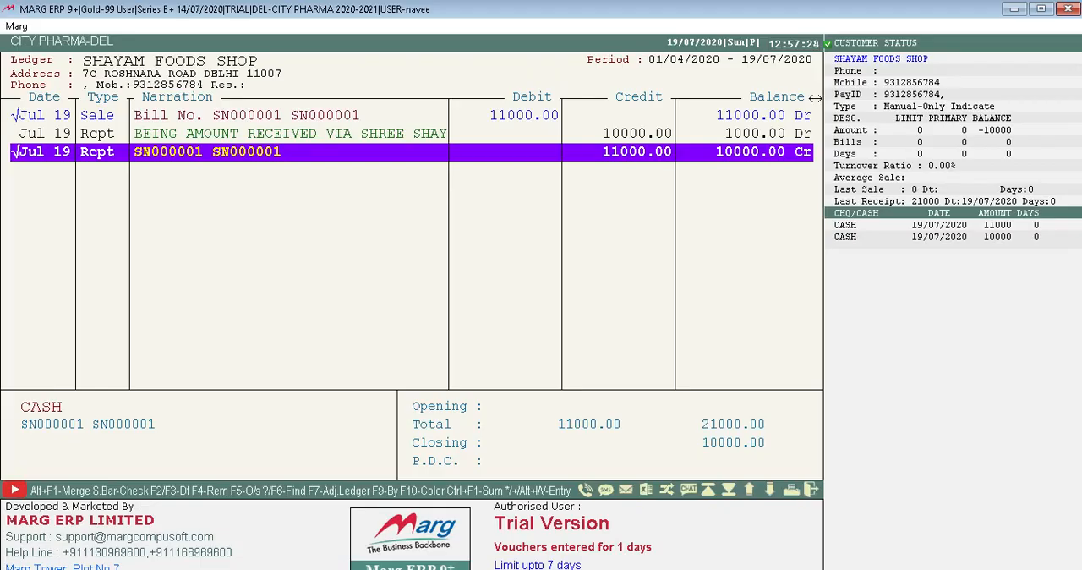
key(alt+F1)
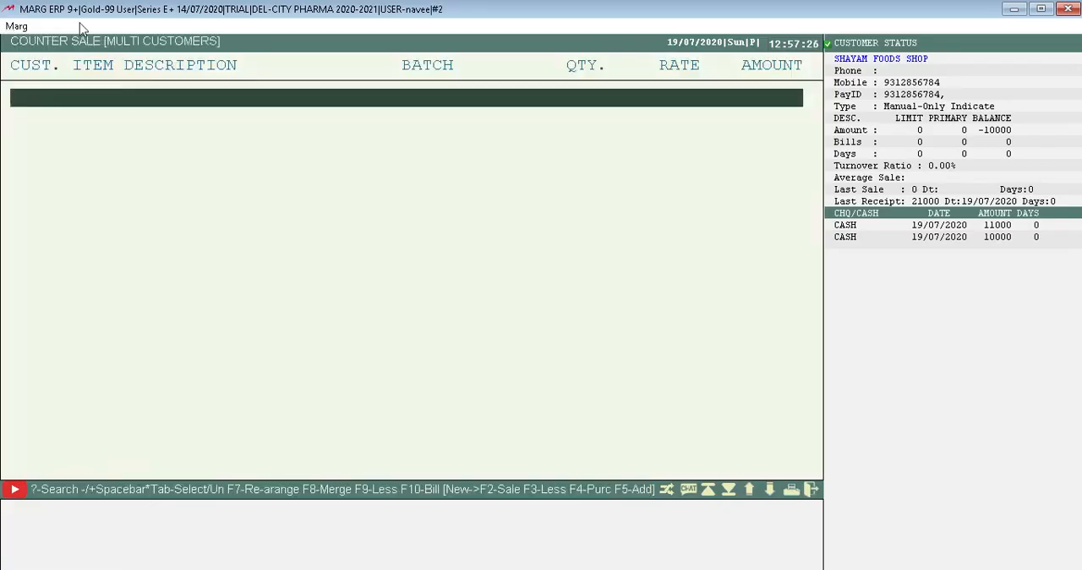
key(Escape)
key(Escape)
key(Escape)
key(Right)
key(Return)
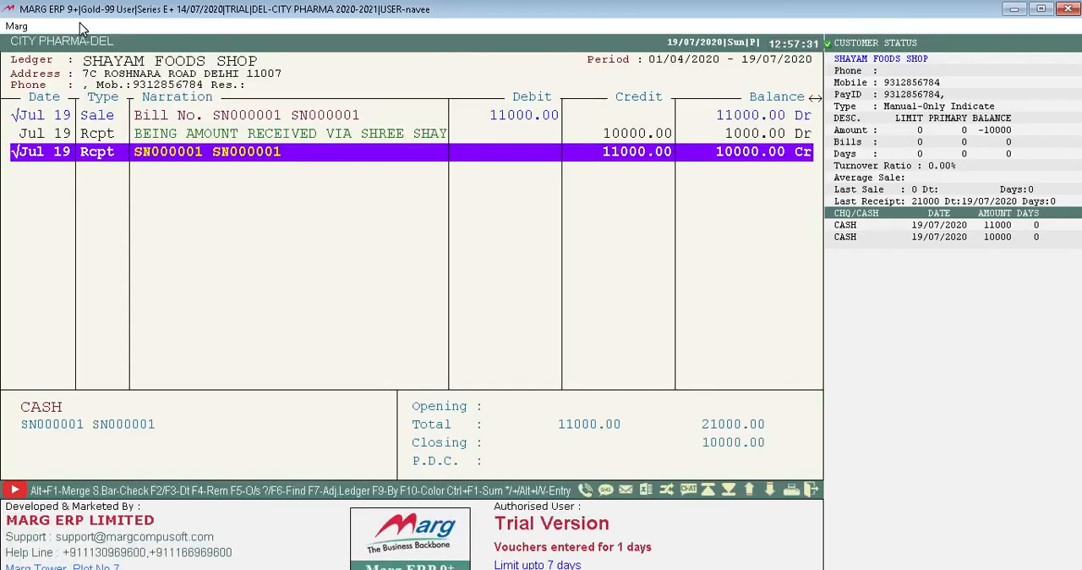
Close the SHAYAM FOODS SHOP ledger and the ledger list to return to the home screen.
key(Escape)
key(Escape)
key(Down)
key(Down)
key(Up)
key(Down)
key(Down)
key(Down)
key(Down)
key(Down)
key(Down)
key(Down)
key(Down)
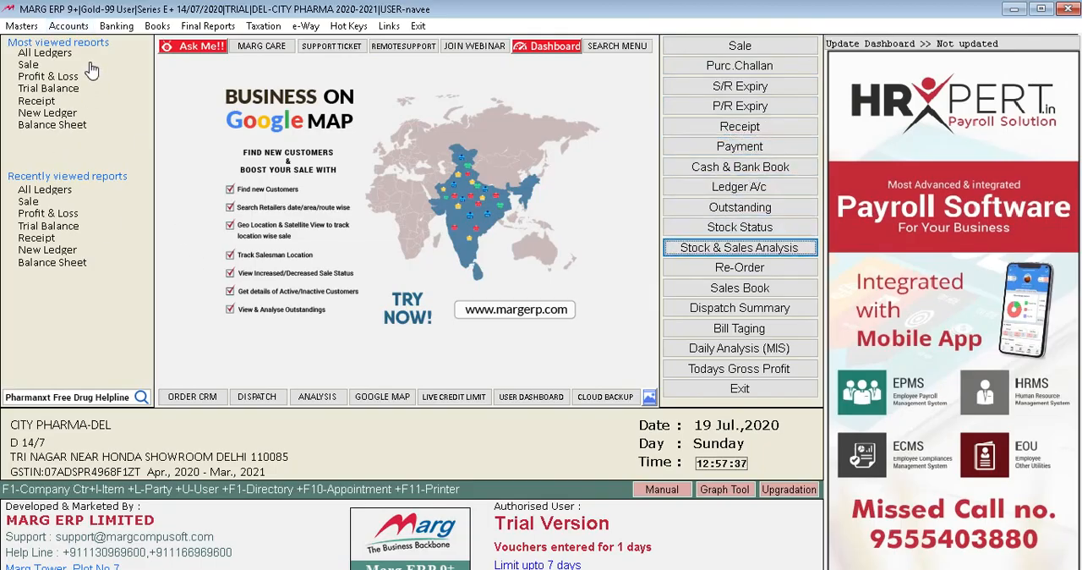
click(78, 27)
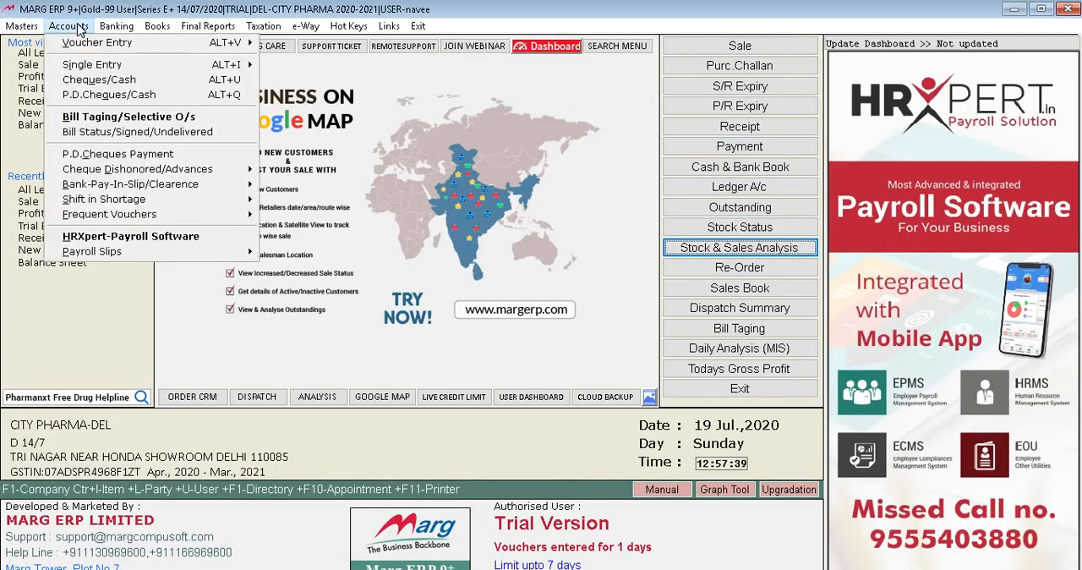
key(Right)
key(Right)
key(Left)
key(Down)
key(Down)
key(Down)
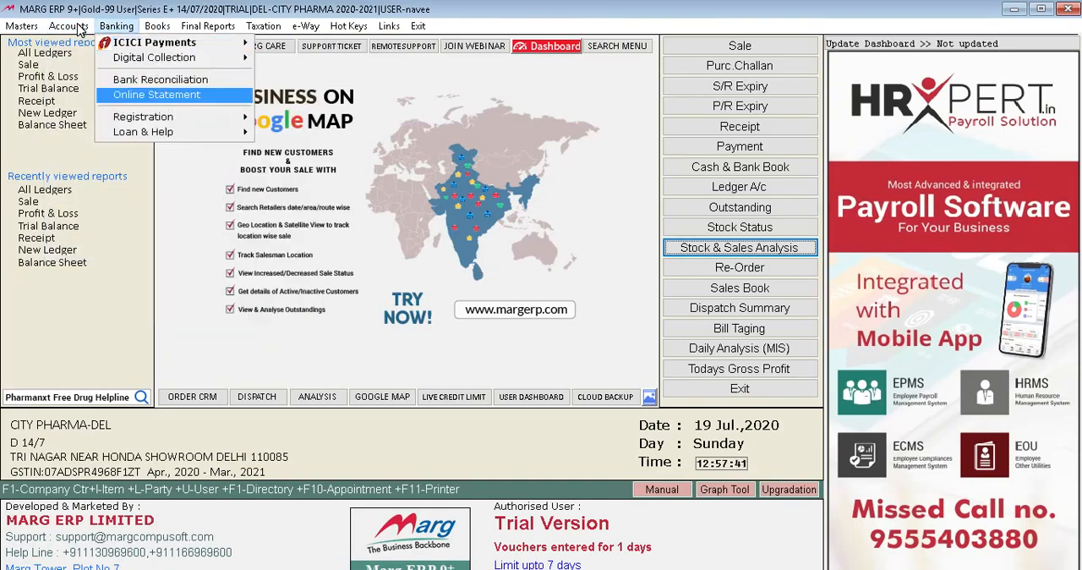
key(Right)
key(Down)
key(Down)
key(Down)
key(Down)
key(Down)
key(Down)
key(Down)
key(Down)
key(Down)
key(Down)
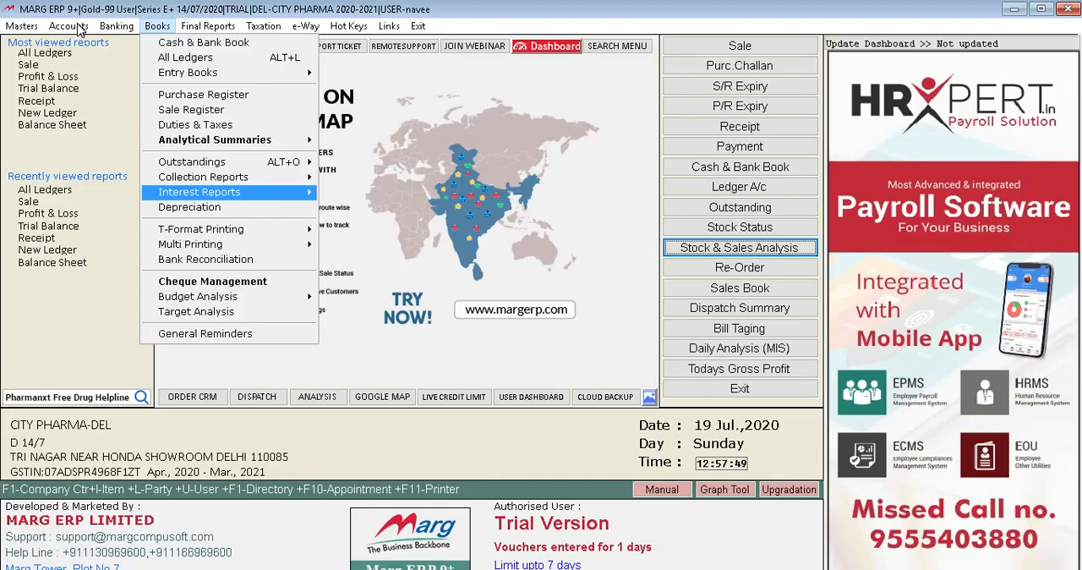
key(Right)
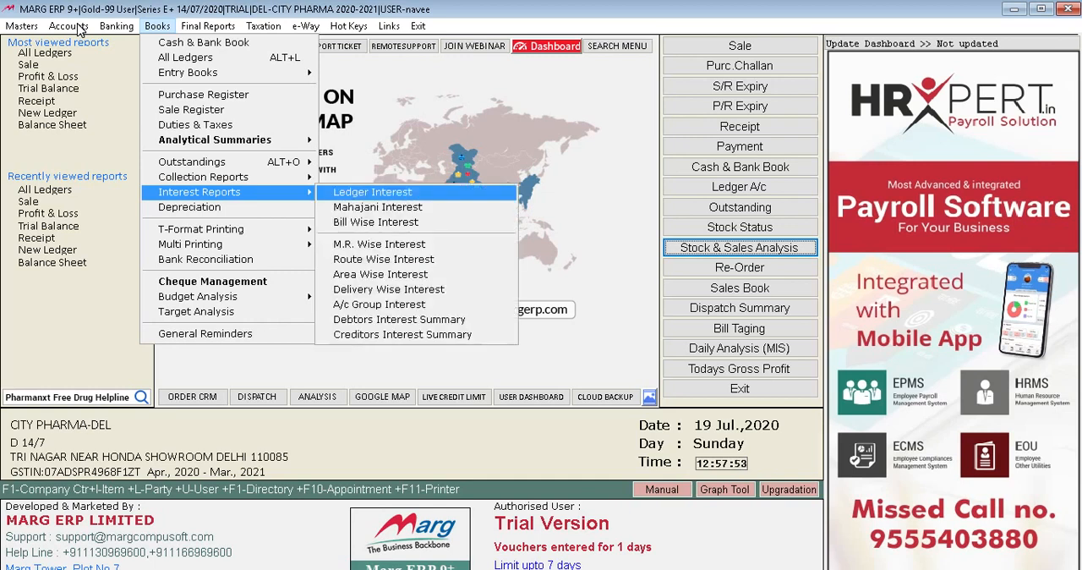
key(Escape)
key(Escape)
key(Right)
key(Down)
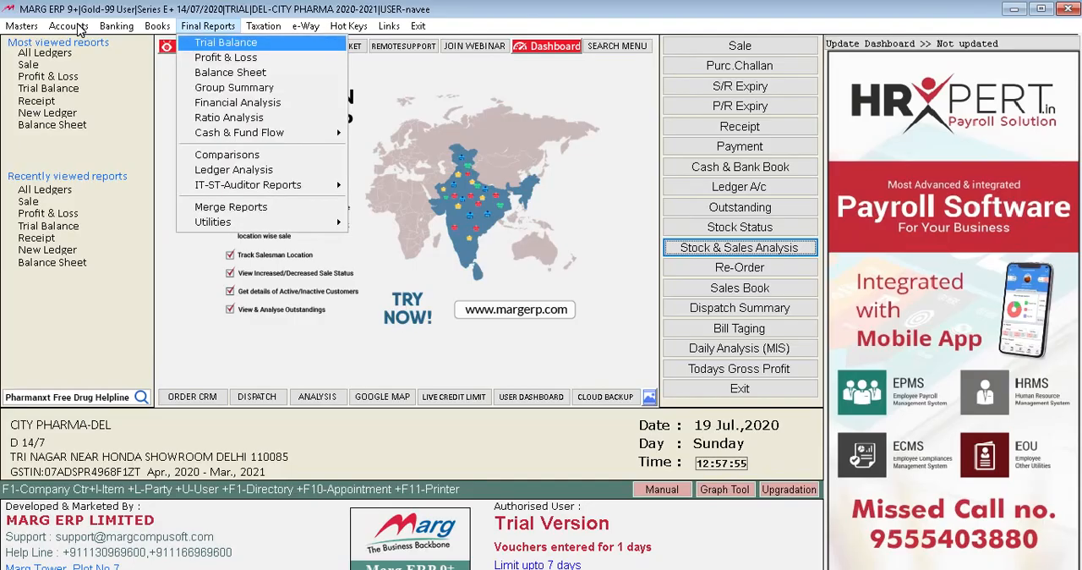
key(Right)
key(Down)
key(Down)
key(Down)
key(Down)
key(Down)
key(Down)
key(Down)
key(Down)
key(Escape)
key(Left)
key(Left)
key(Left)
key(Down)
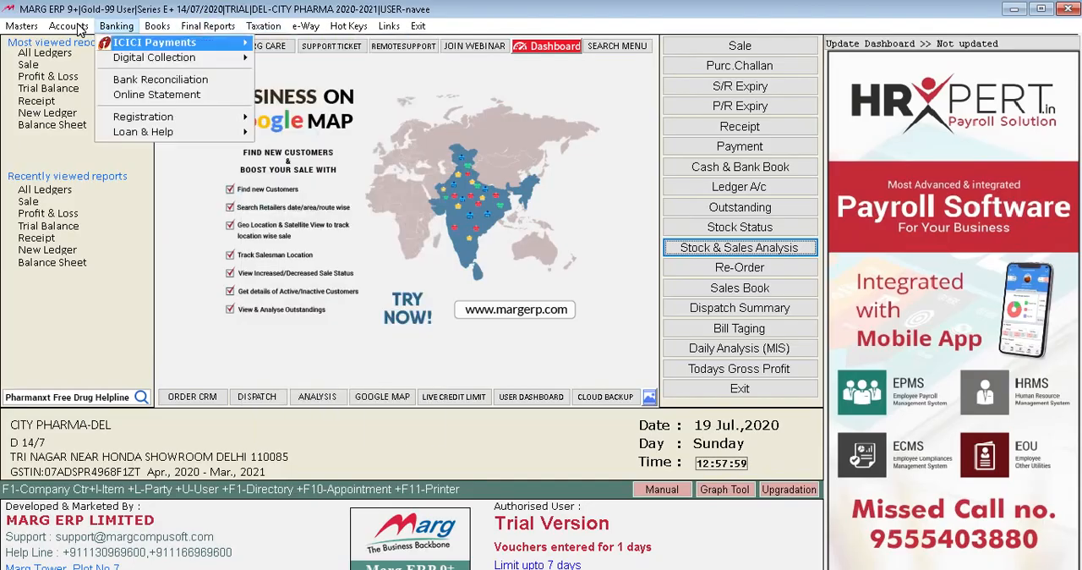
key(Escape)
key(Left)
key(Down)
key(Down)
key(Up)
key(Escape)
Reopen the SHAYAM FOODS SHOP ledger from the list of all ledgers for the period 01/04/2020 to 19/07/2020.
key(Right)
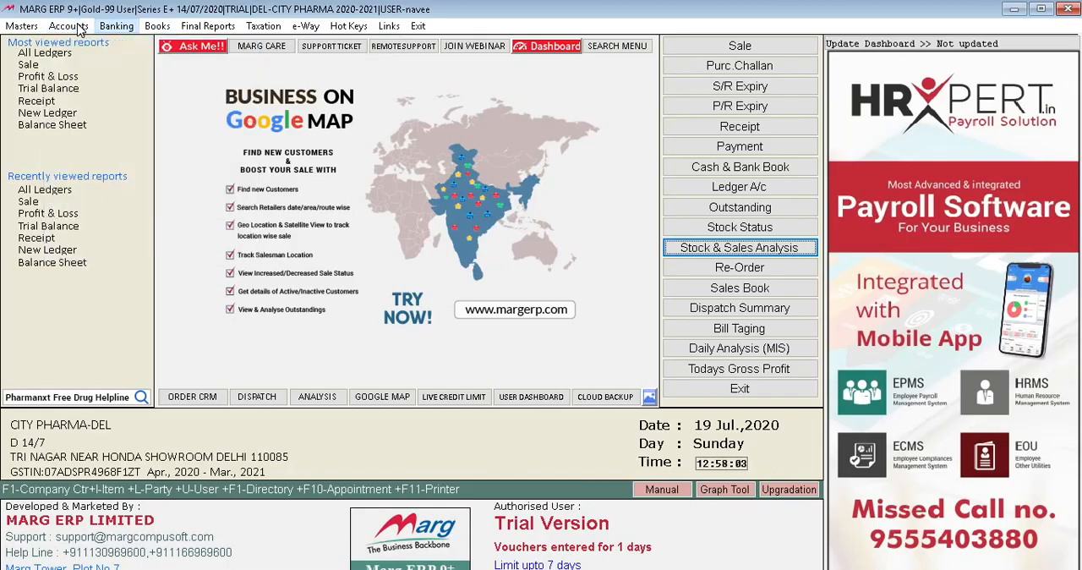
key(Right)
key(Down)
key(Down)
key(Return)
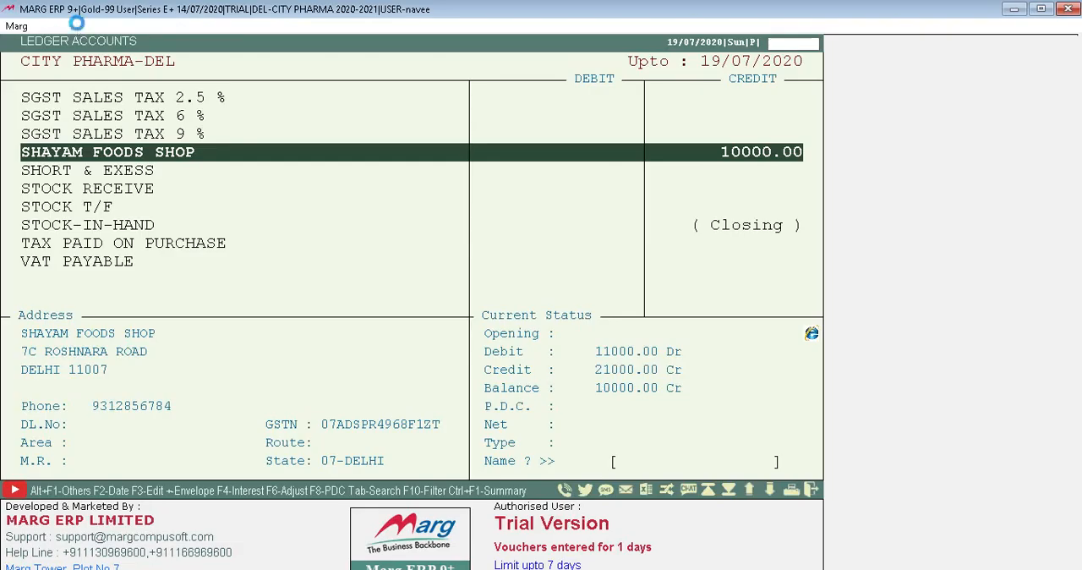
key(Return)
key(Return)
key(Return)
key(Return)
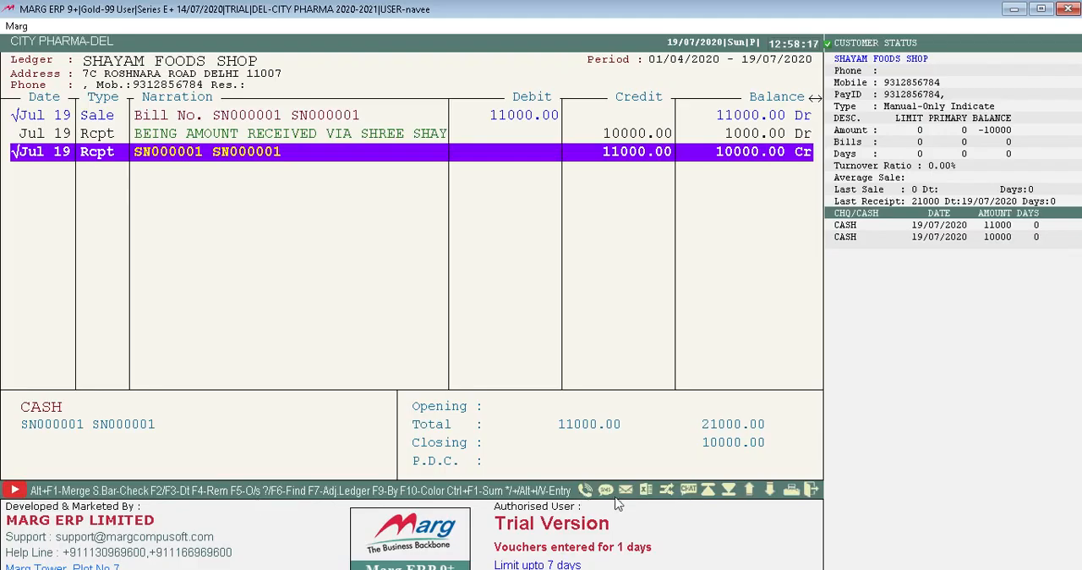
Export the SHAYAM FOODS SHOP ledger to Excel in XLS format, allowing the Excel instance already open to be closed.
click(646, 490)
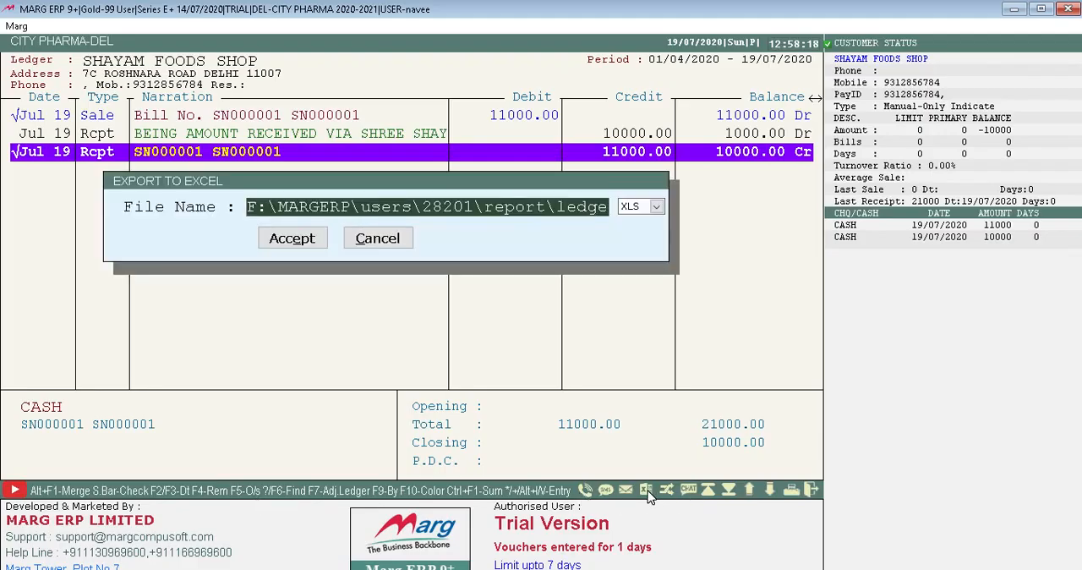
key(Return)
key(Return)
key(Return)
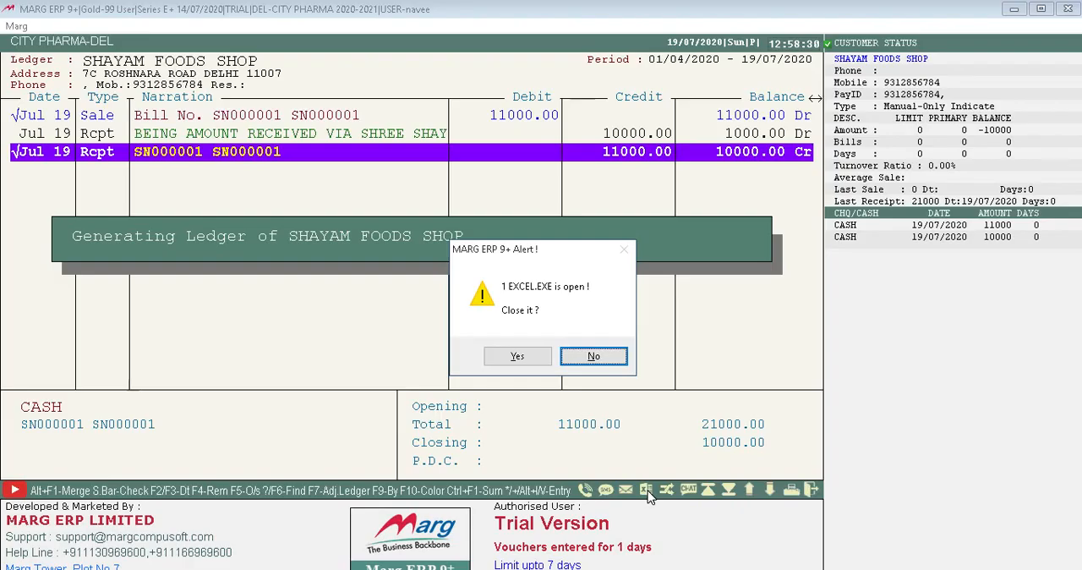
key(Left)
key(Return)
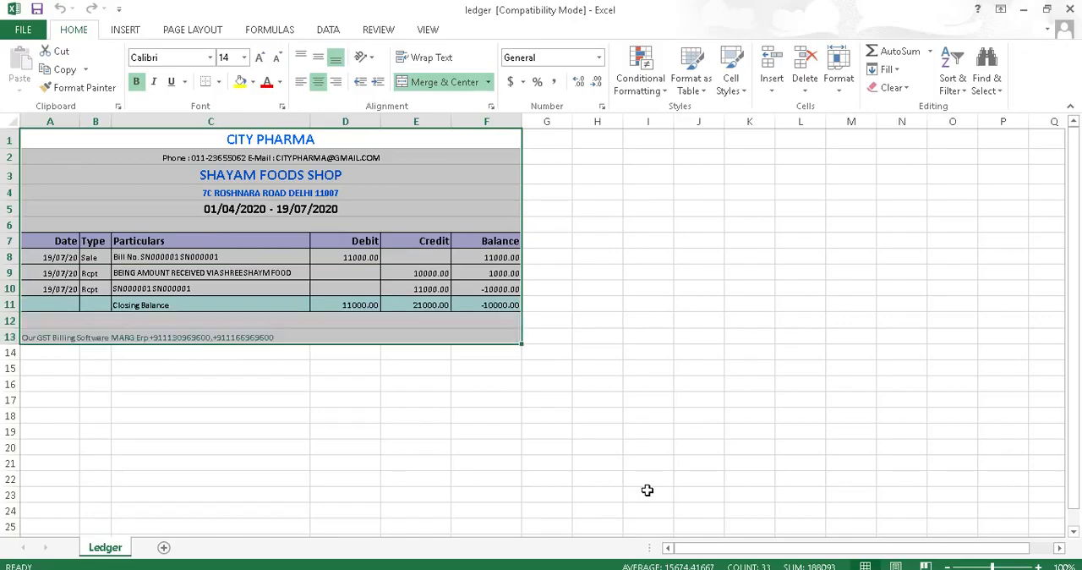
Close the exported Excel workbook and leave the SHAYAM FOODS SHOP ledger to return to the home screen.
click(1069, 9)
key(Up)
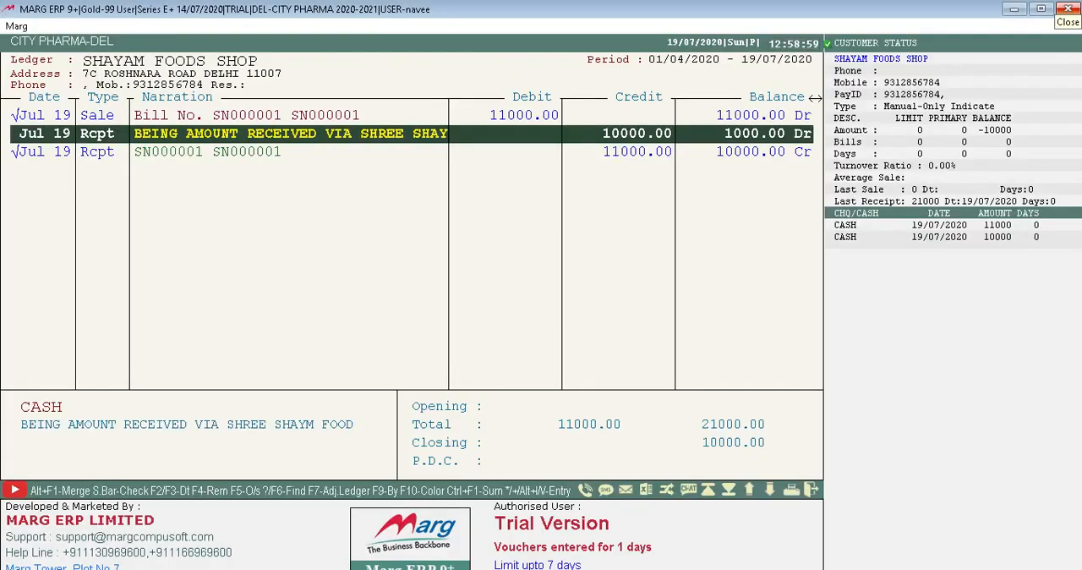
key(Up)
key(Escape)
key(Return)
key(Down)
key(Down)
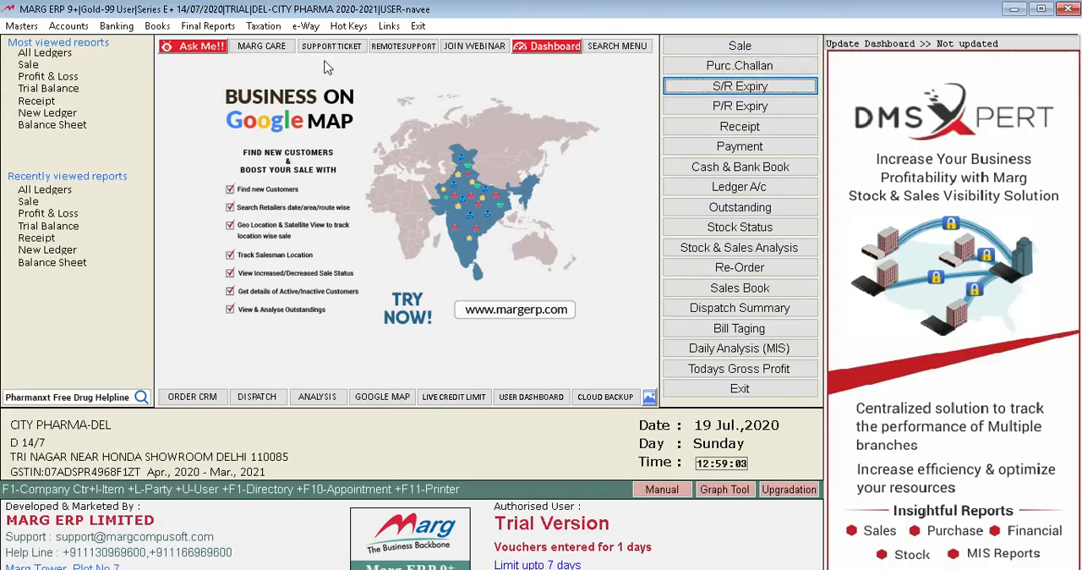
click(30, 24)
key(Down)
key(Down)
key(Down)
key(Down)
key(Down)
key(Down)
key(Down)
key(Down)
key(Down)
key(Down)
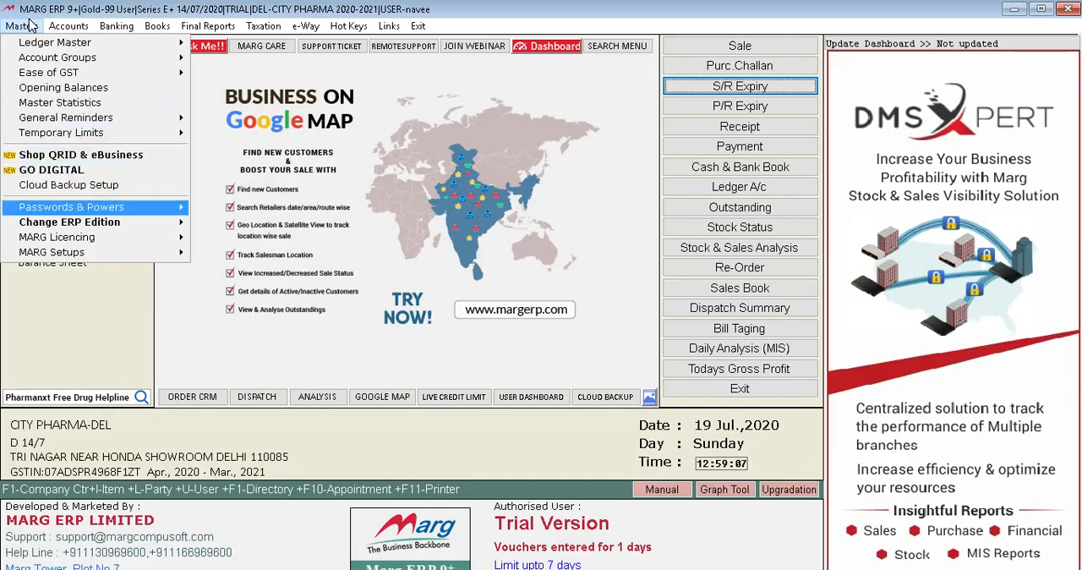
key(Down)
key(Down)
key(Right)
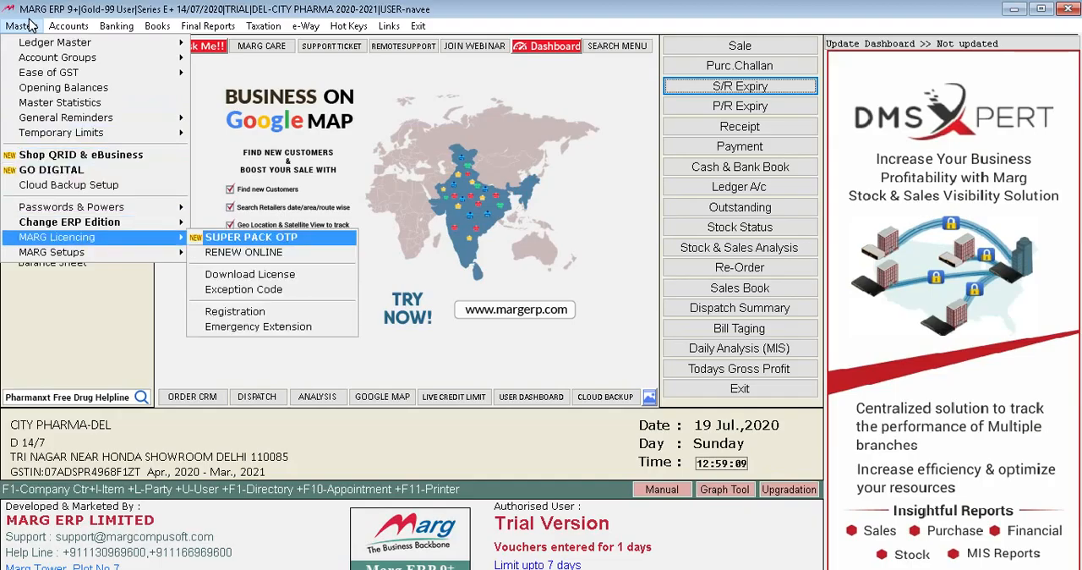
key(Left)
key(Up)
key(Up)
key(Up)
key(Up)
key(Up)
key(Up)
key(Up)
key(Up)
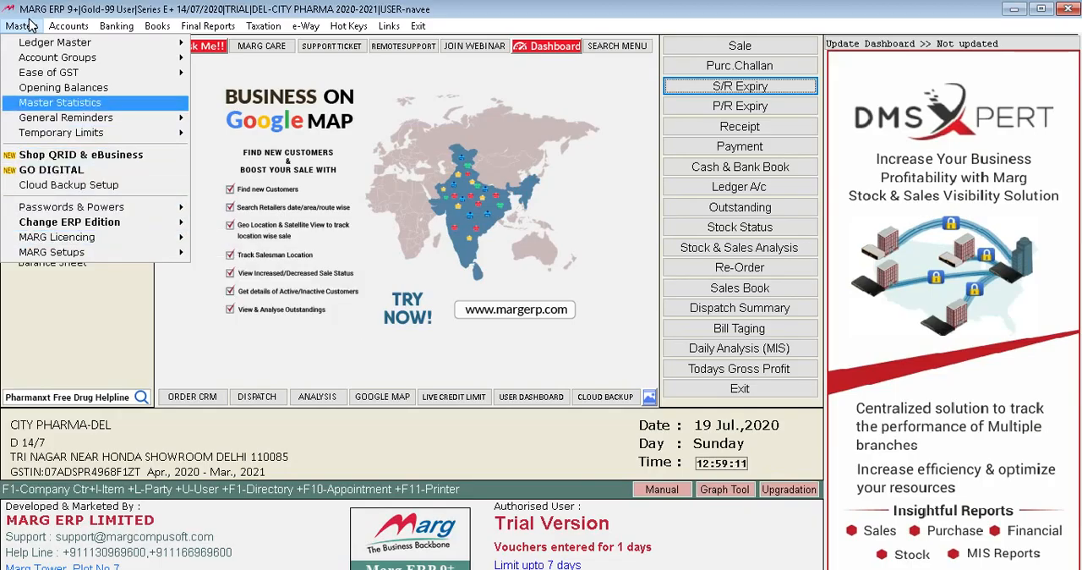
key(Right)
key(Right)
key(Left)
key(Left)
key(Left)
key(Right)
key(Right)
key(Right)
key(Left)
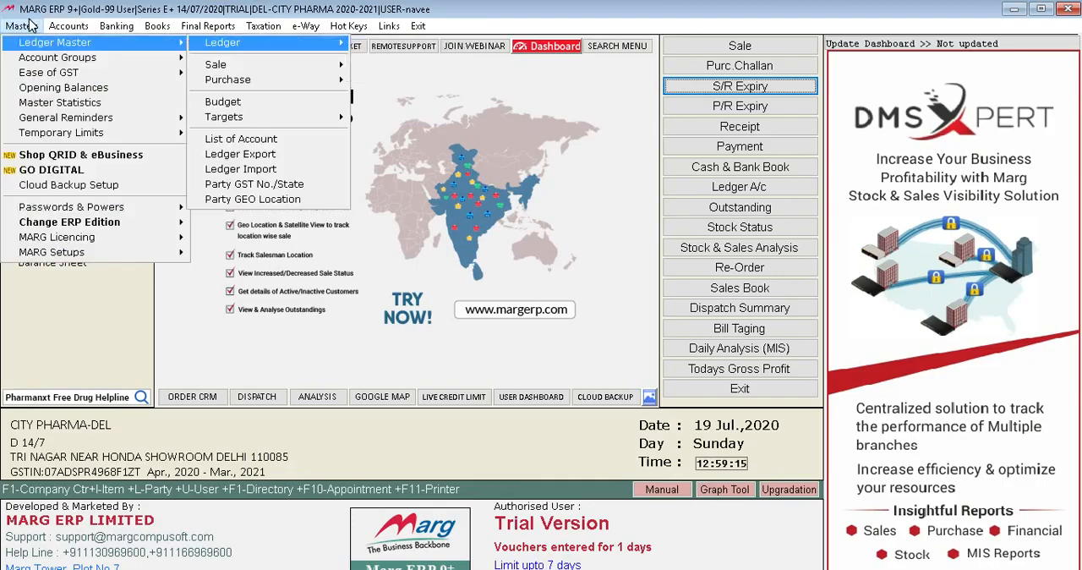
click(30, 26)
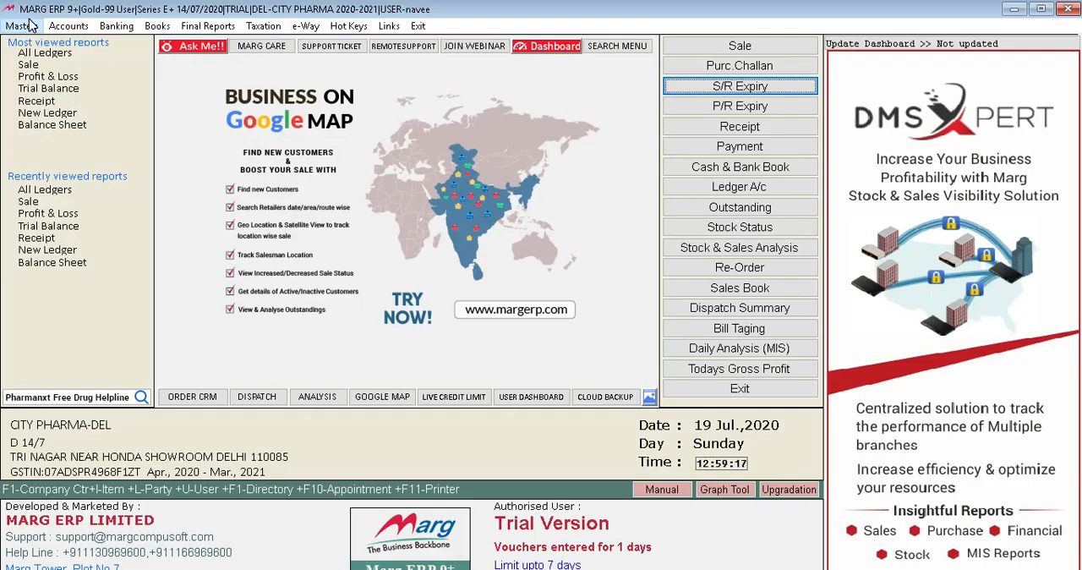
key(Down)
key(Down)
key(Down)
key(Up)
key(Up)
key(Up)
Run the whole debtors report as on 19/07/2020 with its default options, and return to the home screen.
key(Up)
key(Up)
key(Down)
key(Down)
key(Down)
key(Down)
key(Down)
key(Down)
key(Down)
key(Down)
key(Down)
key(Down)
key(Down)
key(Down)
key(Down)
key(Down)
key(Down)
key(Up)
key(Up)
key(Up)
key(Up)
key(Up)
key(Up)
key(Up)
key(Return)
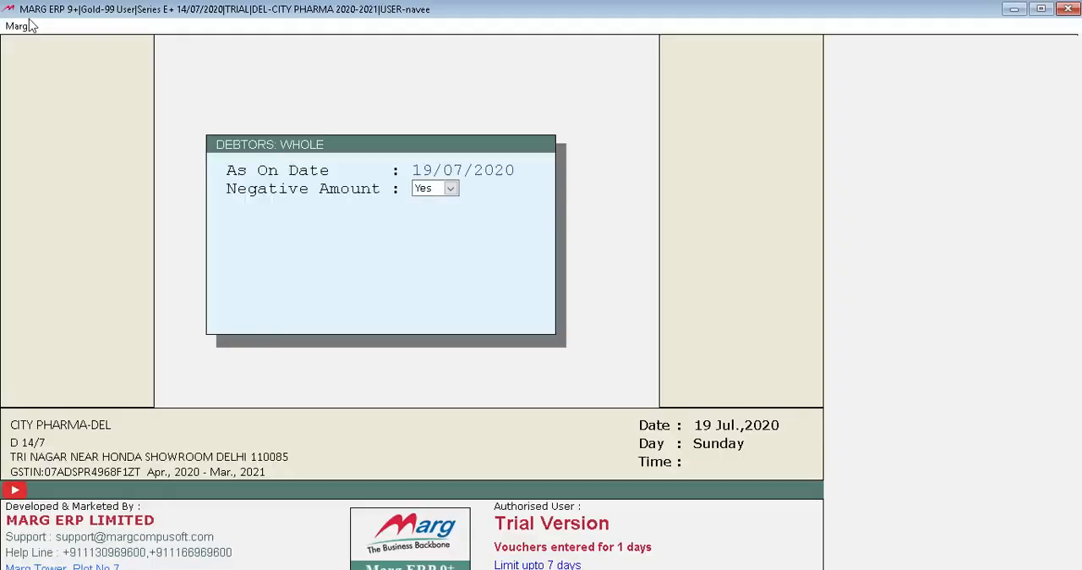
key(Return)
key(Return)
key(Return)
key(Return)
key(Return)
key(Return)
key(Return)
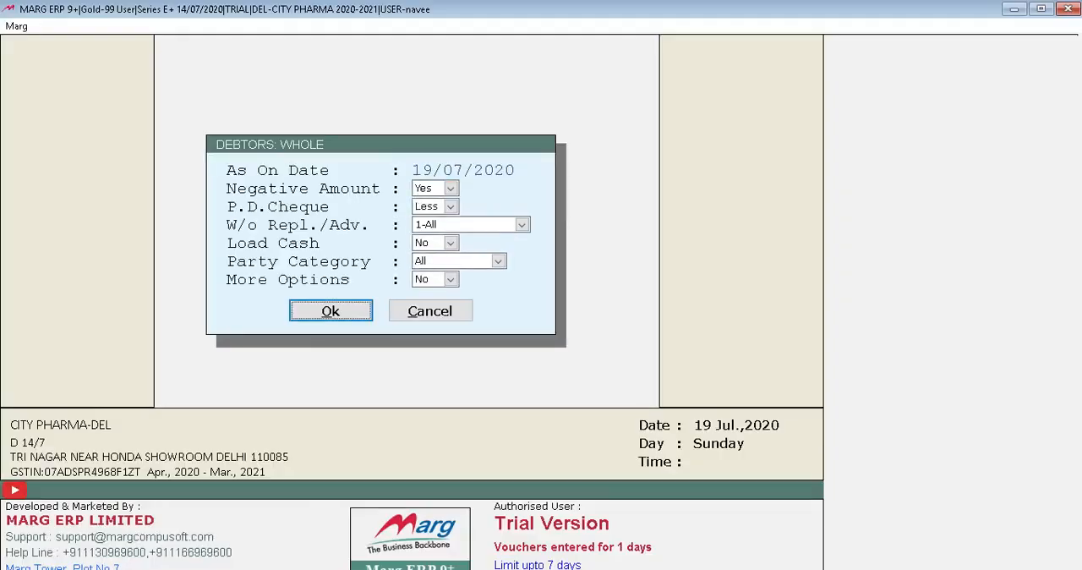
key(Return)
key(Escape)
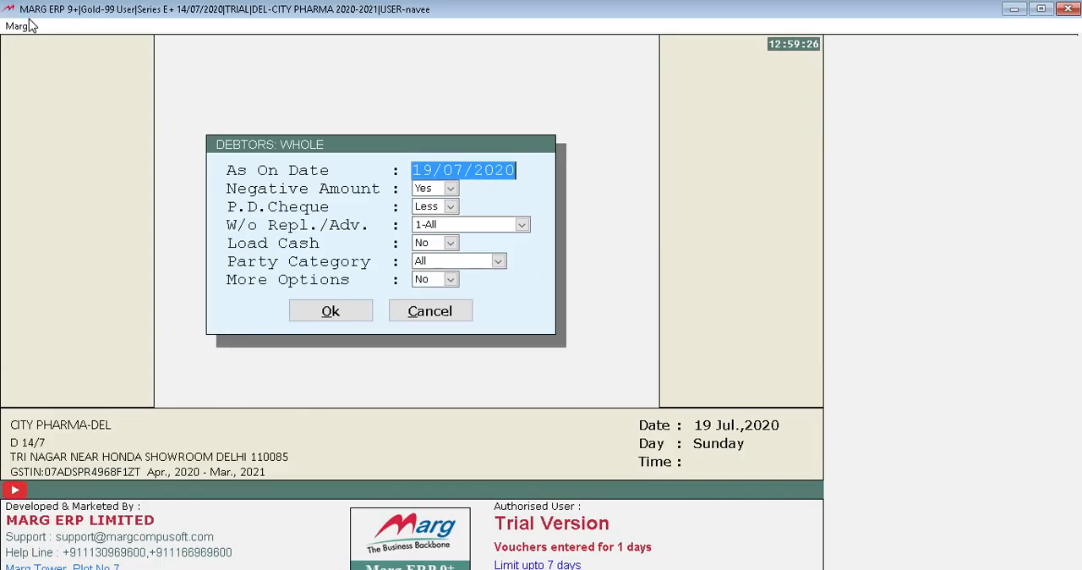
key(Escape)
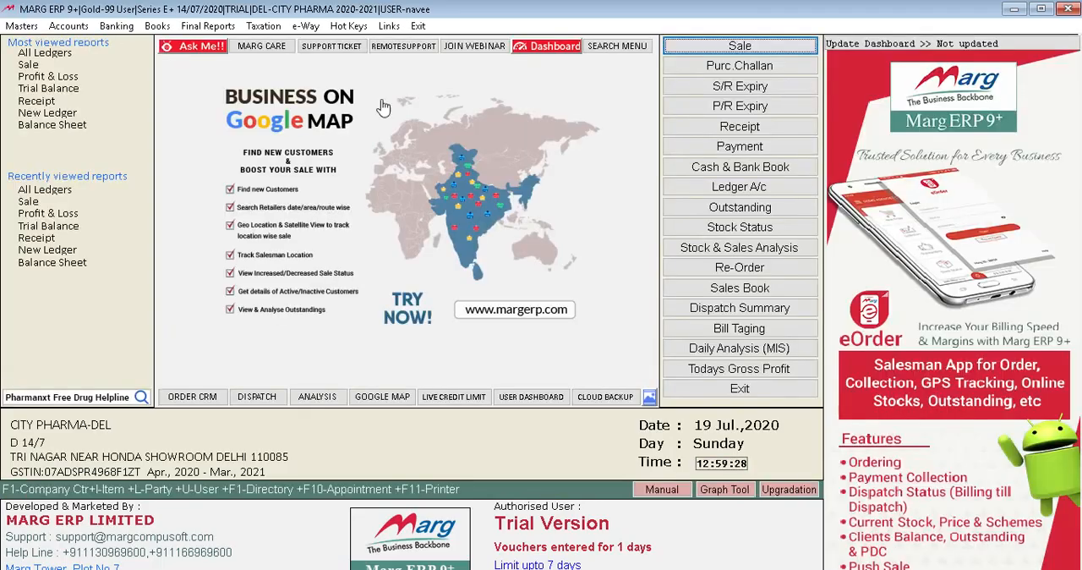
View the cash and bank book for CITY PHARMA and close it.
click(719, 166)
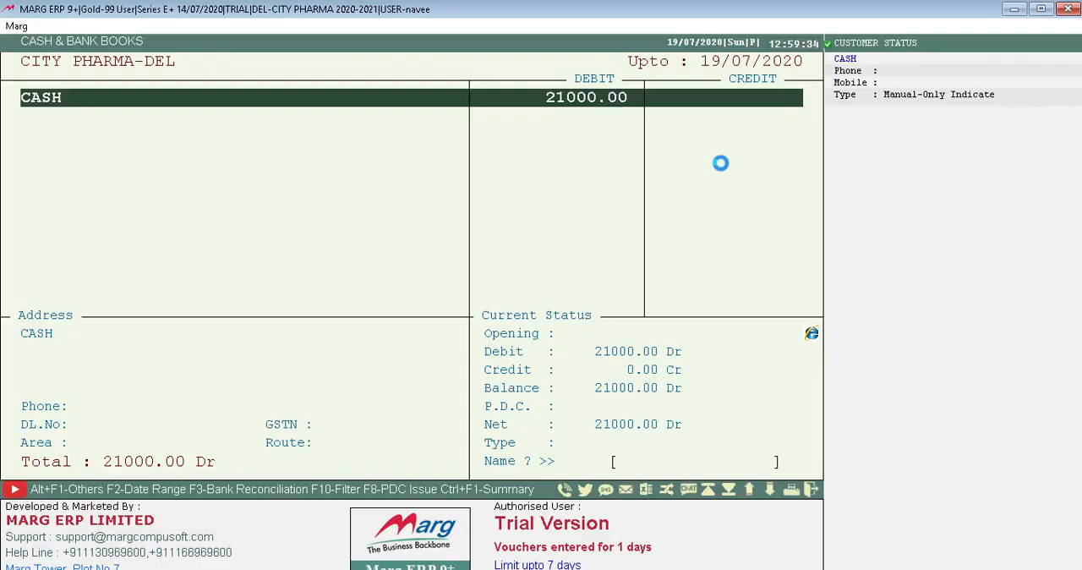
key(Escape)
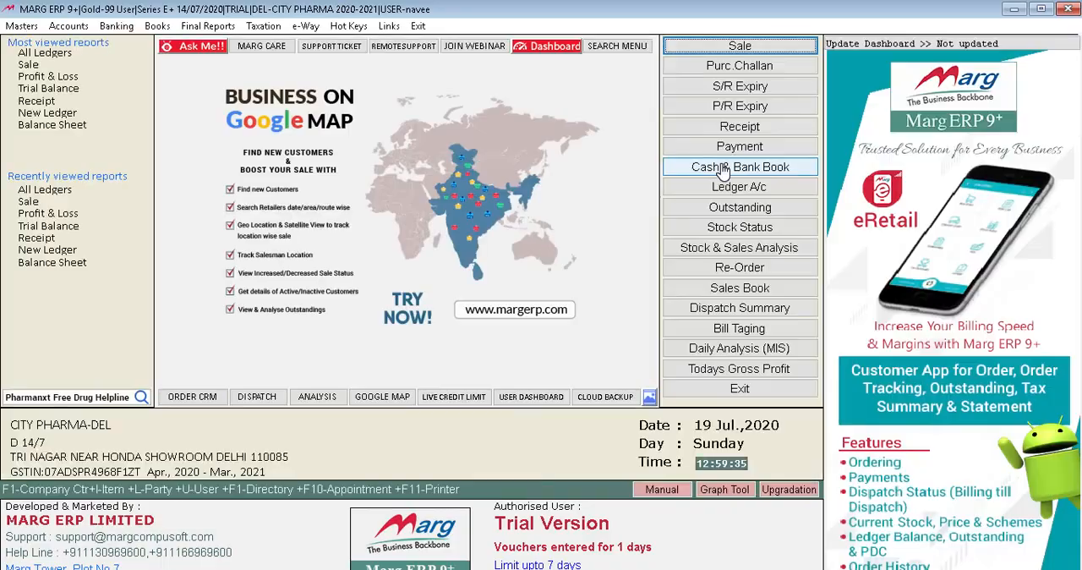
Start a sale entry dated 19/07/2020 for SHAYAM FOODS SHOP and bring up the form for a new product.
click(742, 46)
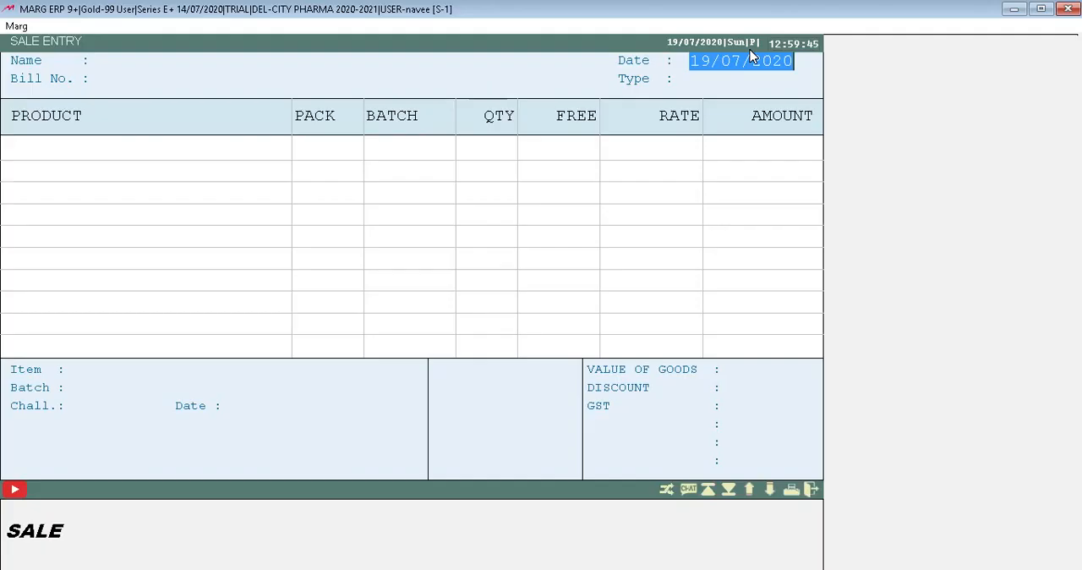
key(Return)
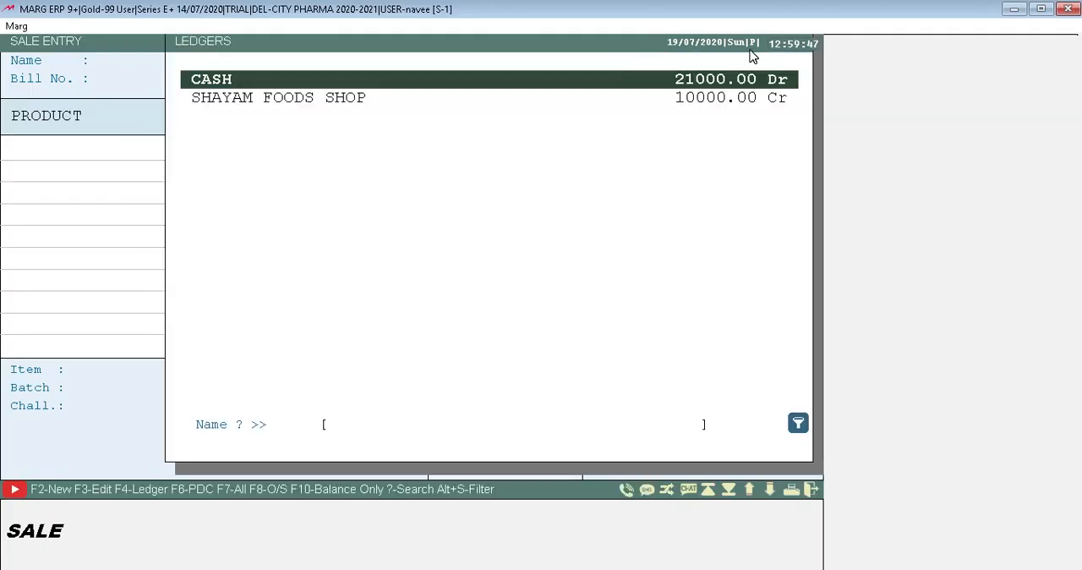
key(Down)
key(Return)
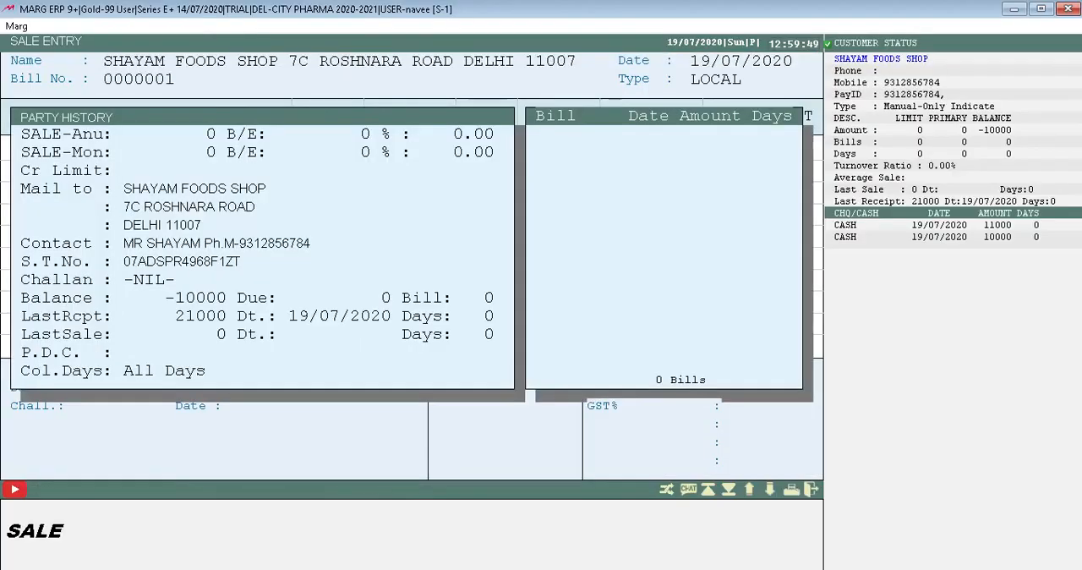
key(Return)
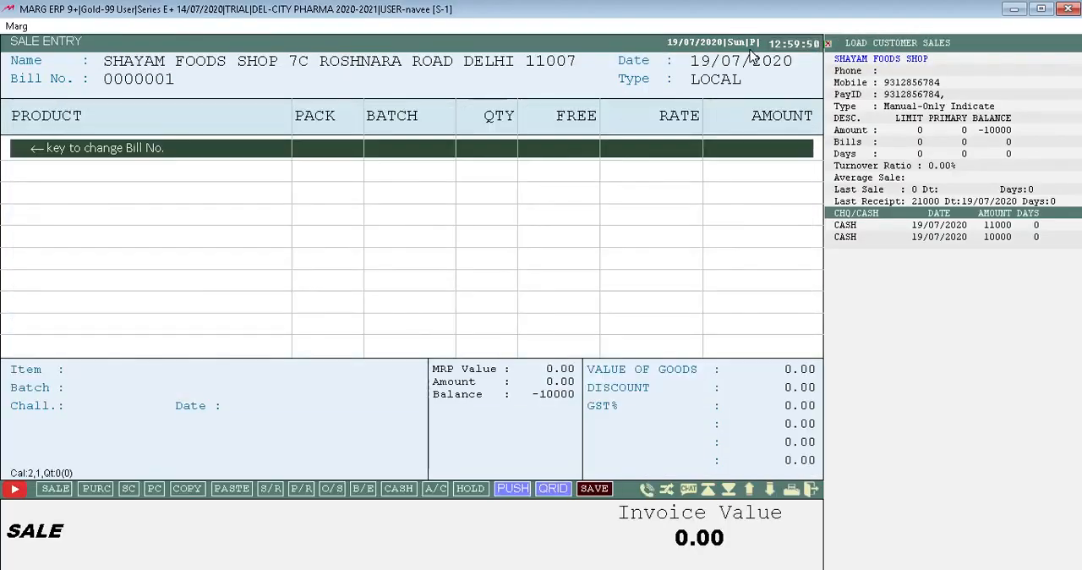
key(Return)
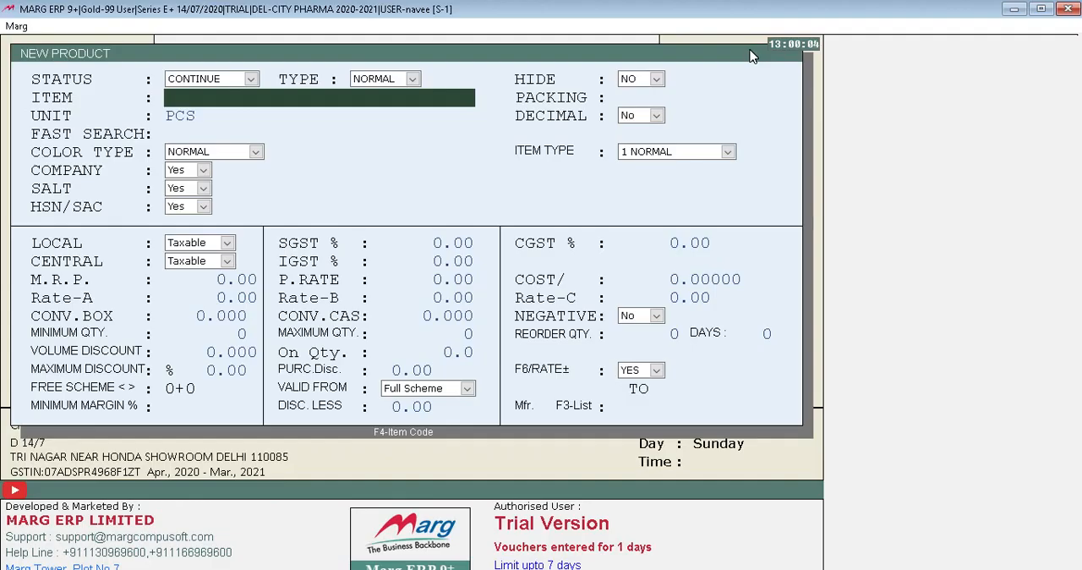
Name the new product RANTODAC, with PCS as its unit.
text(RANTODACT)
key(BackSpace)
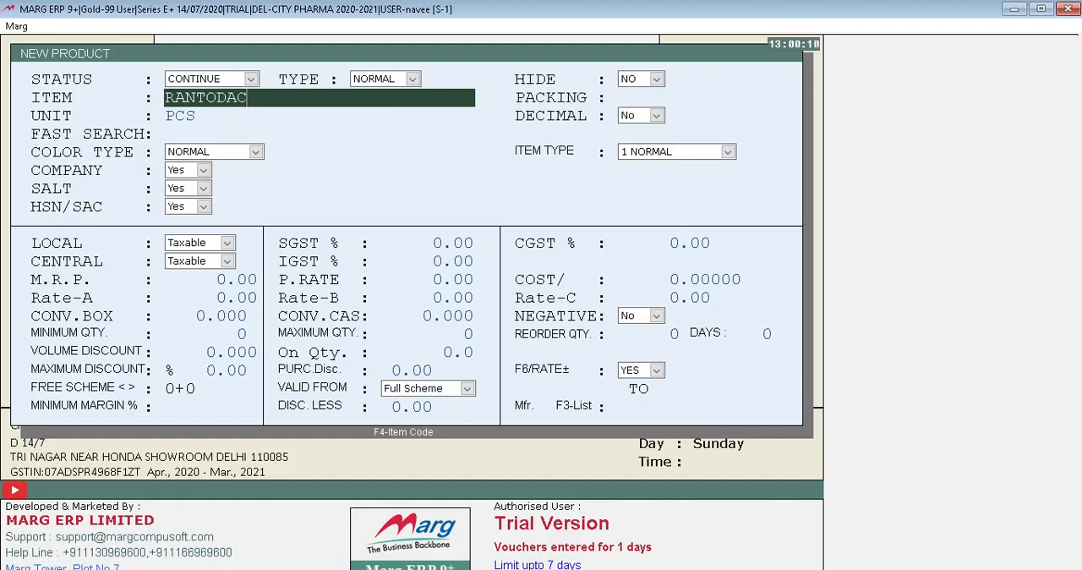
key(Return)
key(Return)
key(Return)
key(Return)
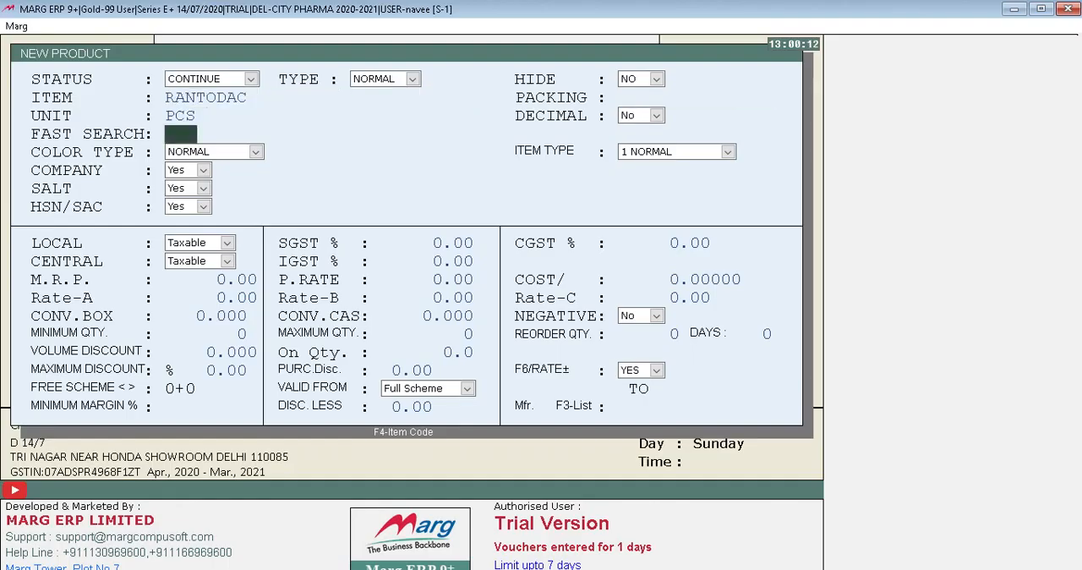
Leave fast search blank and accept color type NORMAL, item type 1 NORMAL, and Yes for company, salt and HSN/SAC.
key(Return)
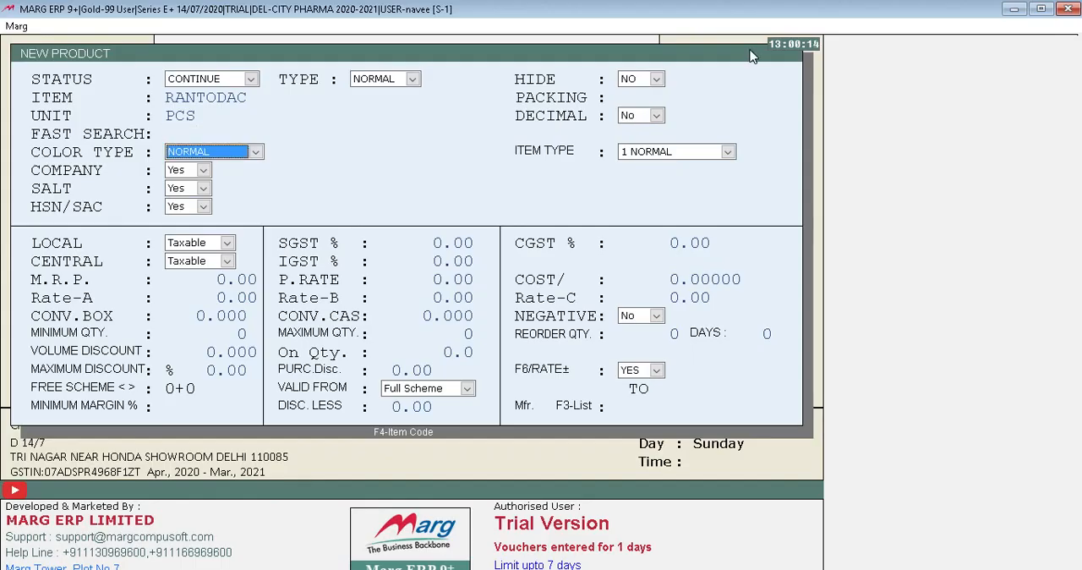
key(Return)
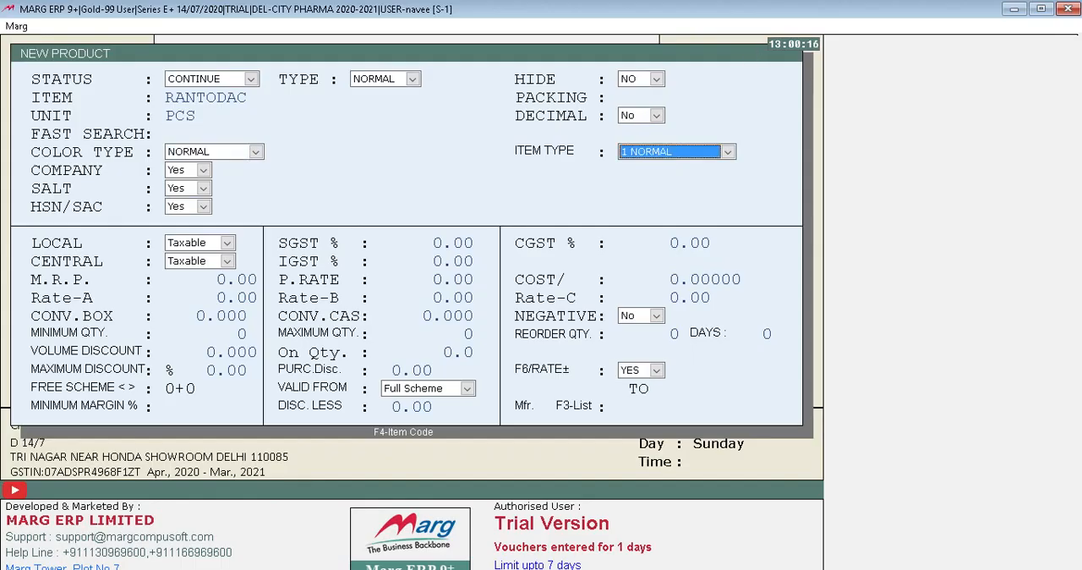
key(Return)
key(Return)
key(Return)
key(Return)
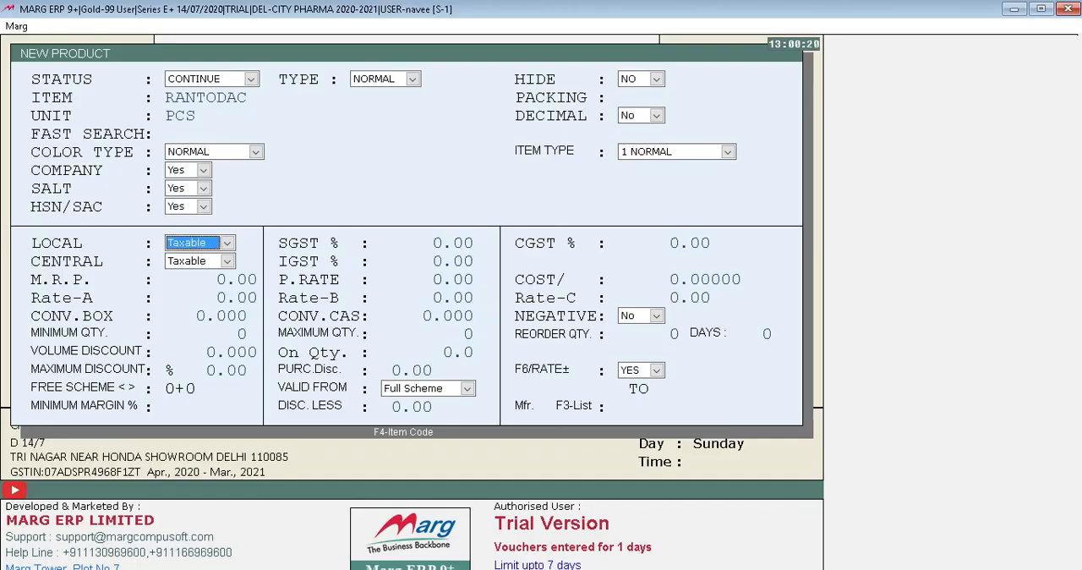
key(Return)
key(Return)
key(Return)
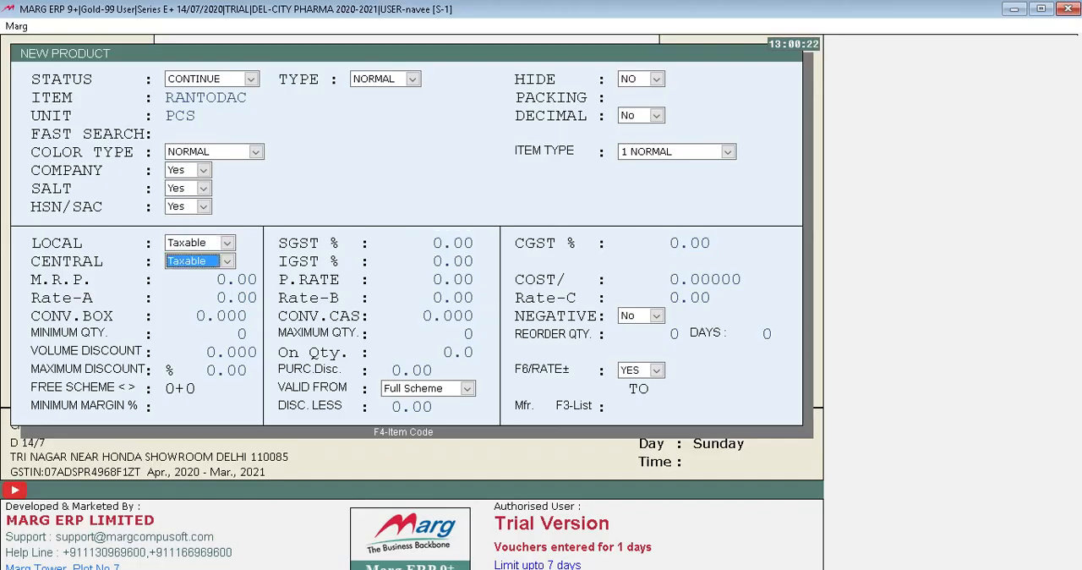
key(Up)
key(Up)
key(Up)
key(Up)
key(Up)
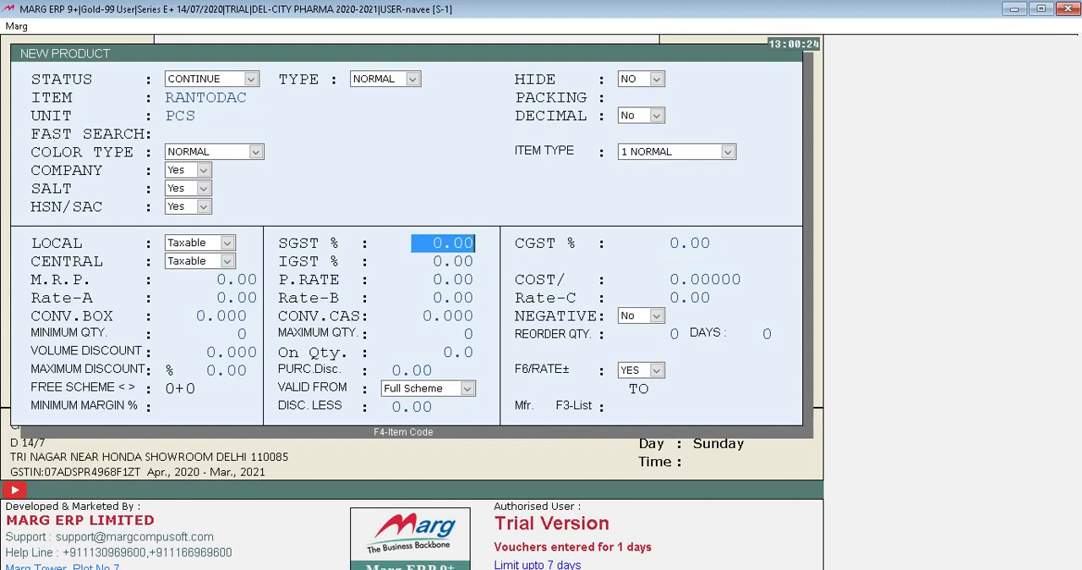
key(Return)
key(Return)
key(Return)
key(Return)
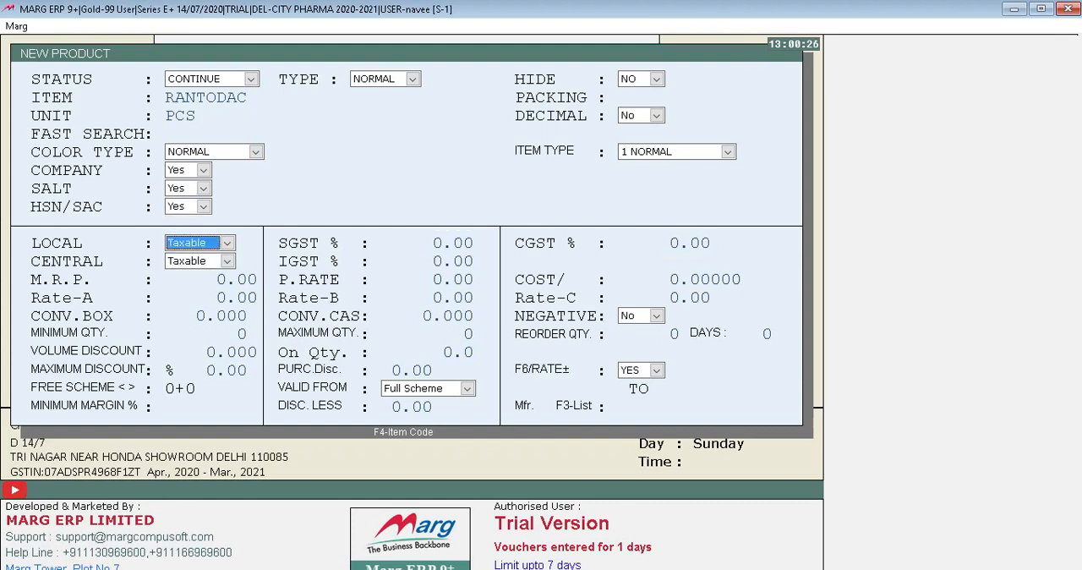
key(Return)
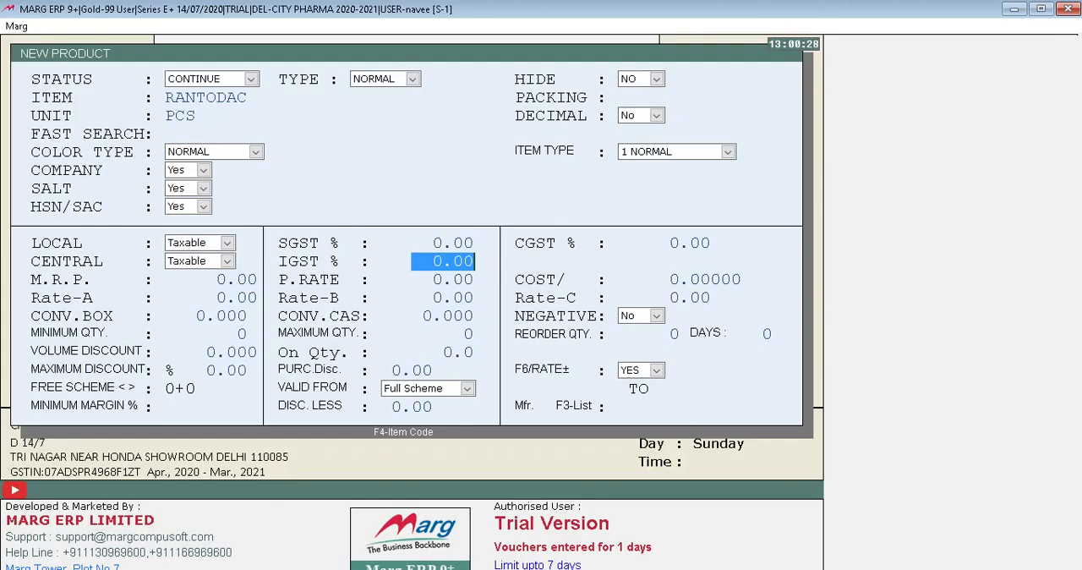
key(Up)
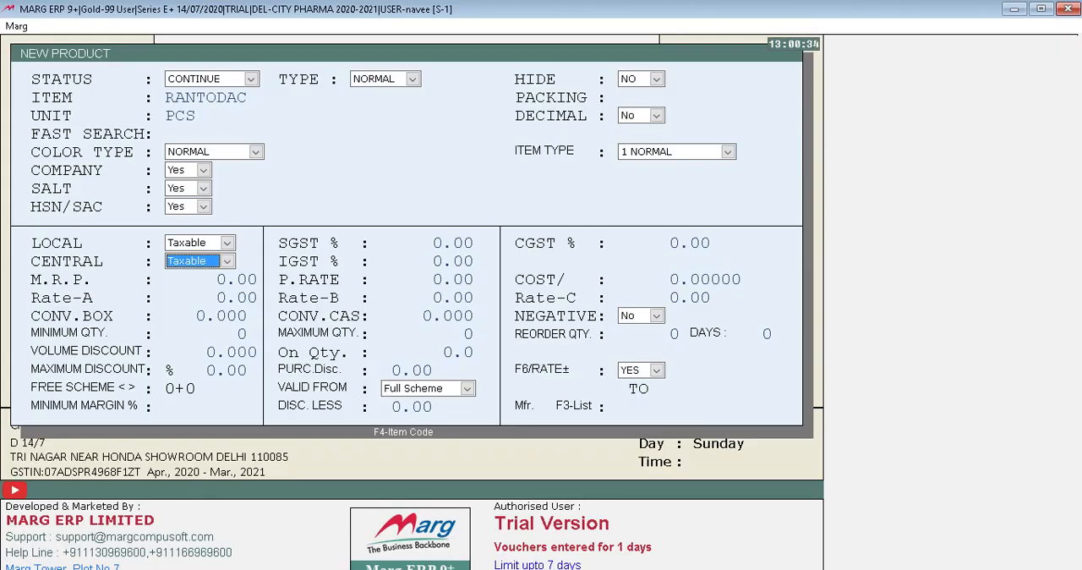
Keep the local and central status of RANTODAC as Taxable, set SGST and CGST to 2.5% each, and accept IGST 5%.
key(Up)
key(Up)
key(Up)
key(Return)
text(2.5)
key(Return)
text(2.5)
key(Return)
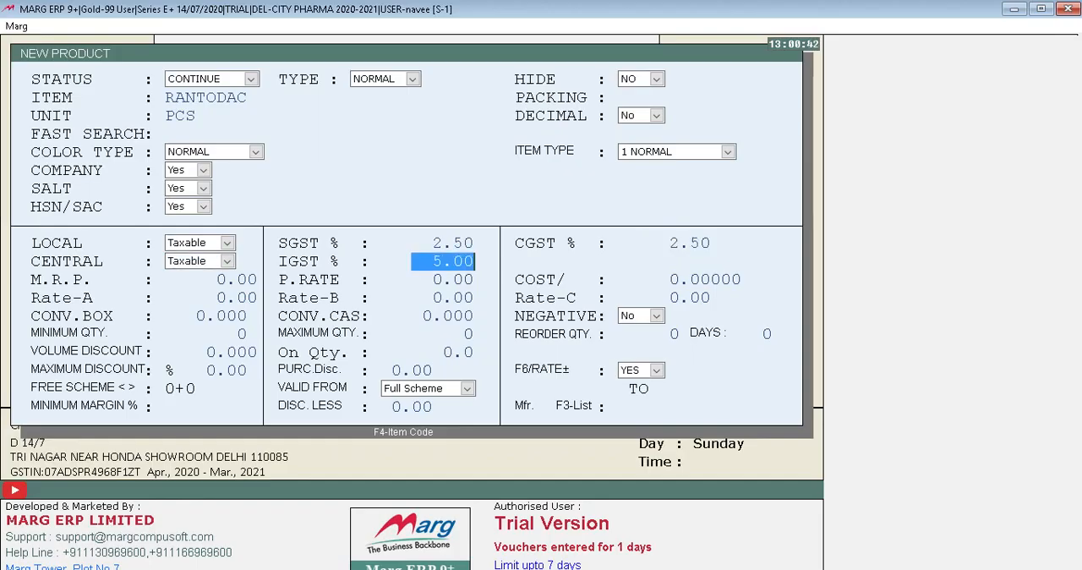
key(Return)
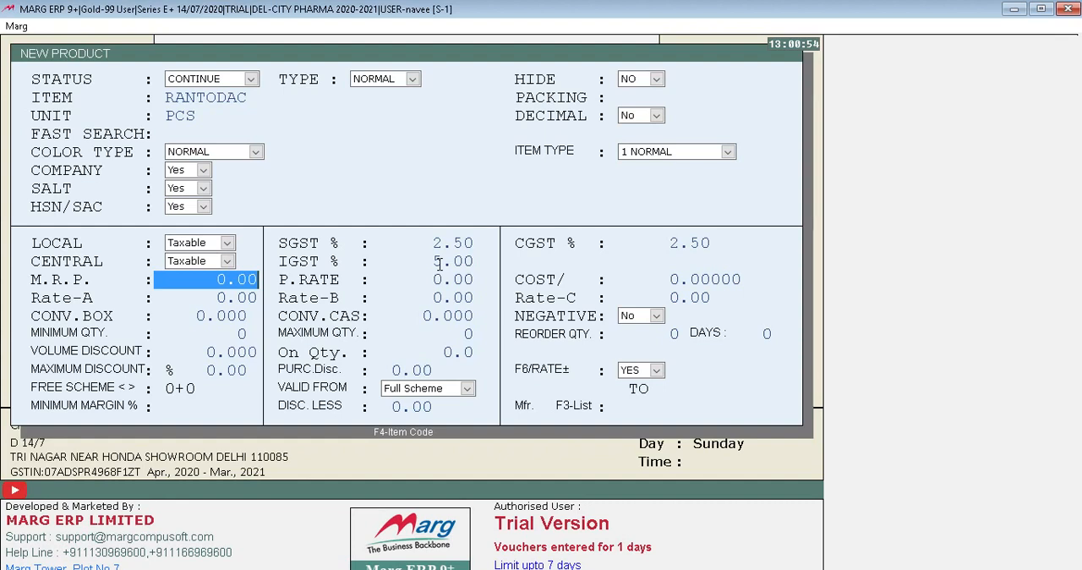
Set the product's M.R.P. to 45 and leave its purchase rate, other rates, conversions, quantities and discounts at their defaults.
text(45)
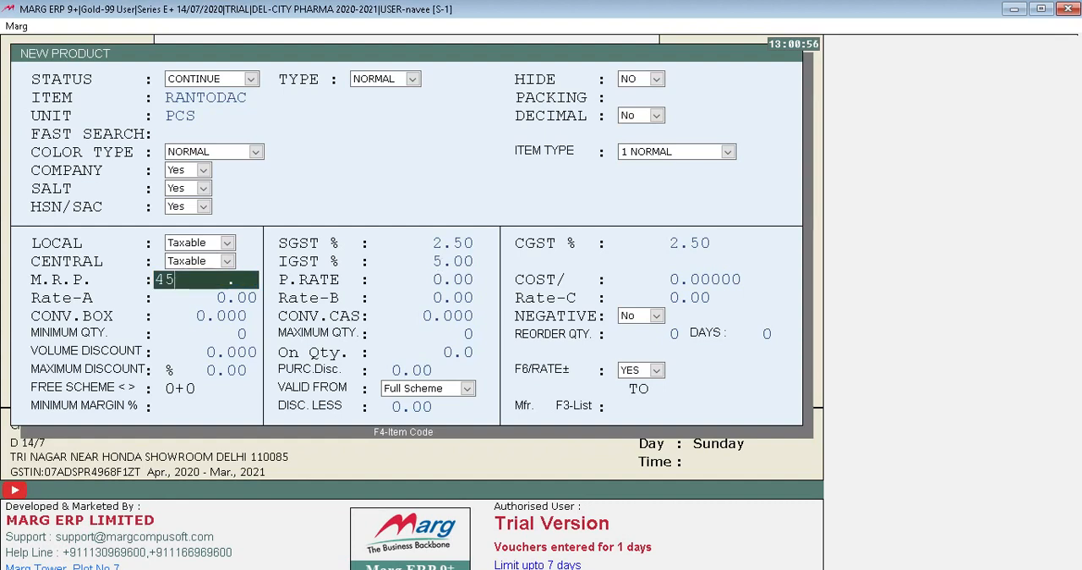
key(Return)
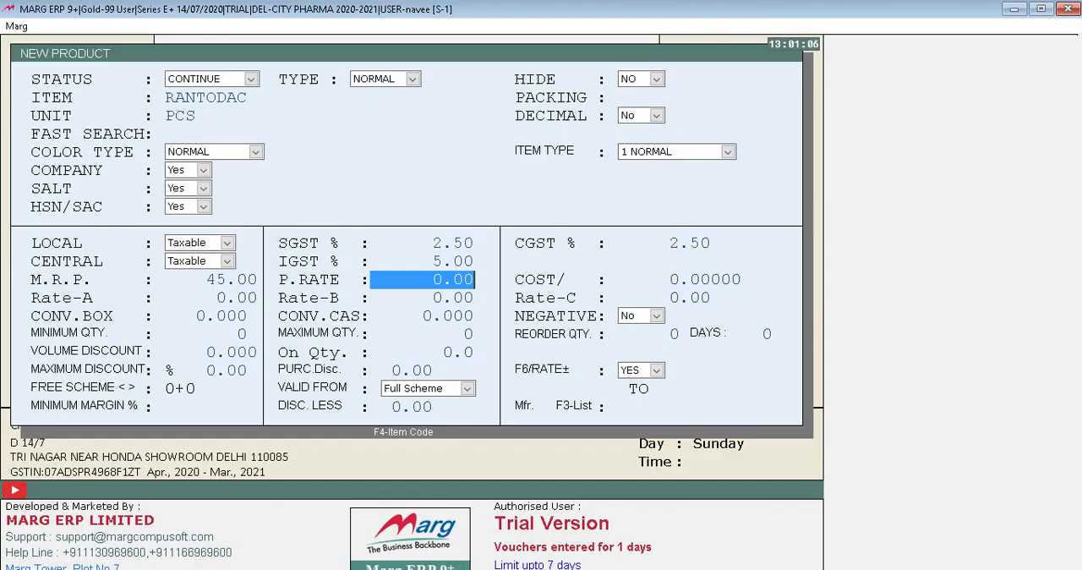
key(Return)
key(Return)
key(Return)
key(Return)
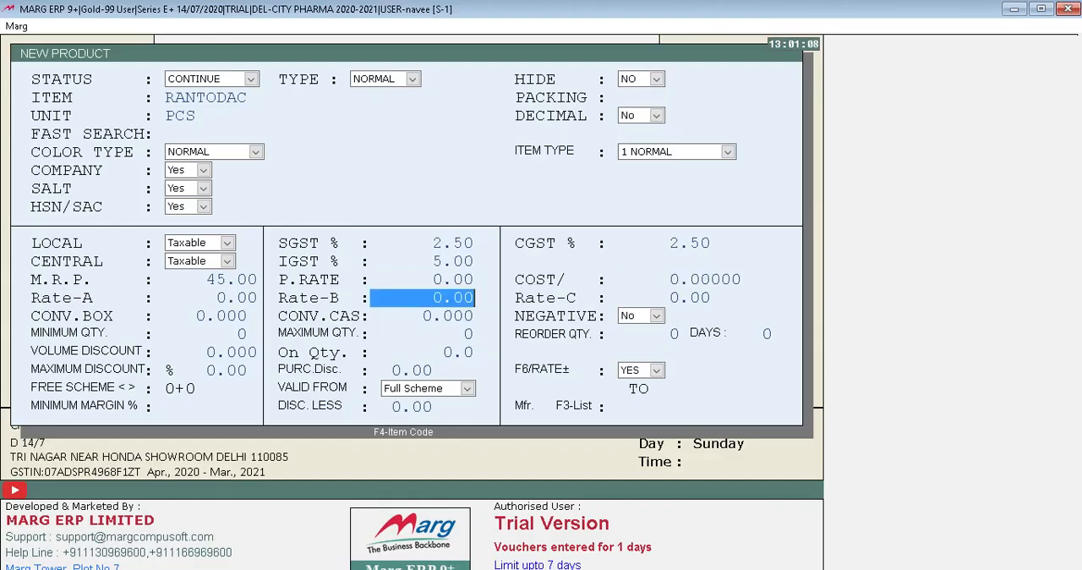
key(Return)
key(Return)
key(Return)
key(Return)
key(Return)
key(Return)
key(Return)
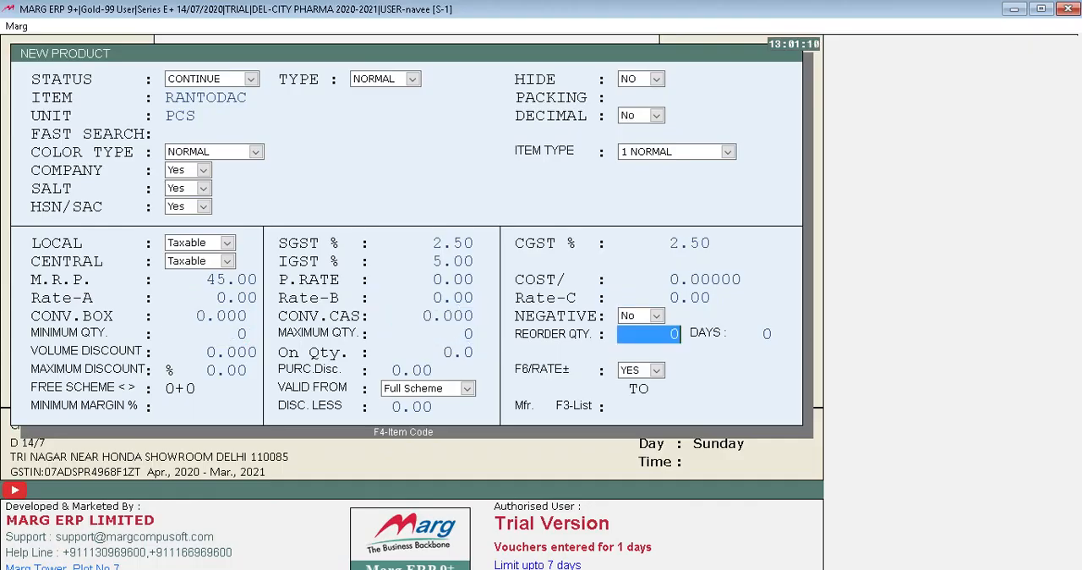
key(Return)
key(Return)
key(Return)
key(Return)
key(Return)
key(Return)
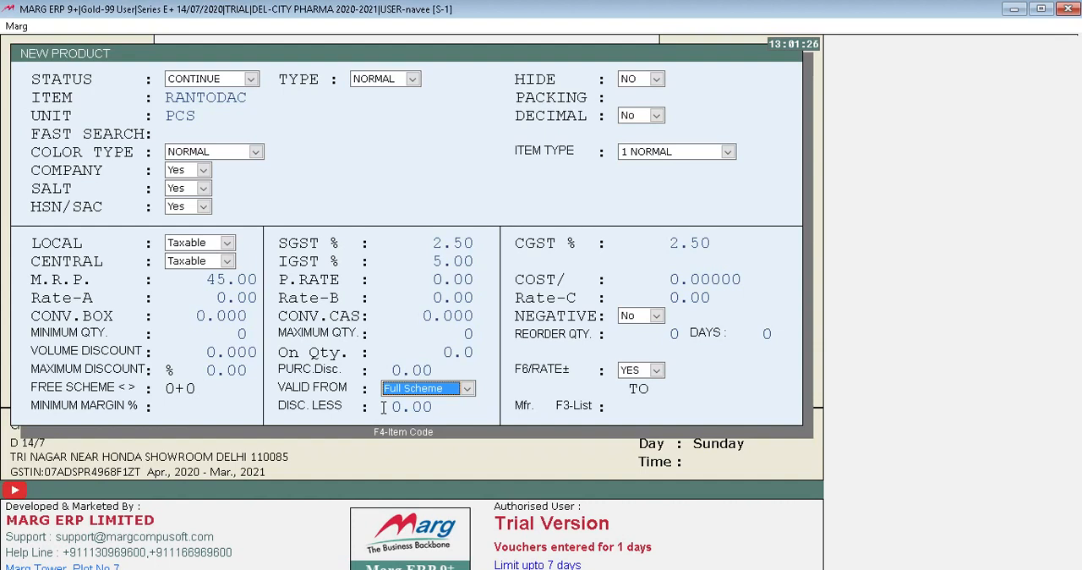
Keep Full Scheme for the product and set its validity period from 01/07/2020 to 31/12/2020.
key(Return)
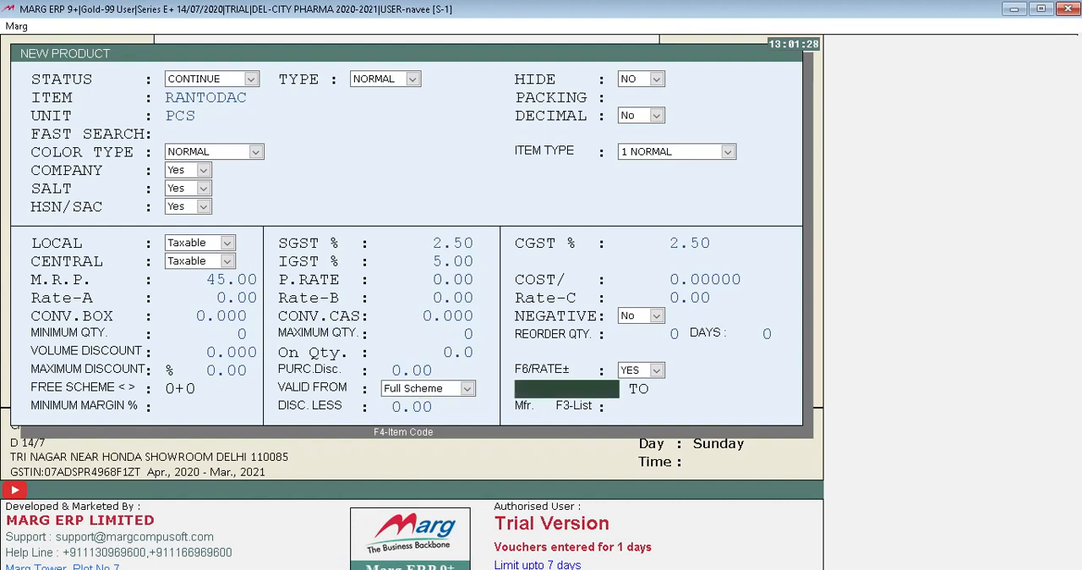
key(Return)
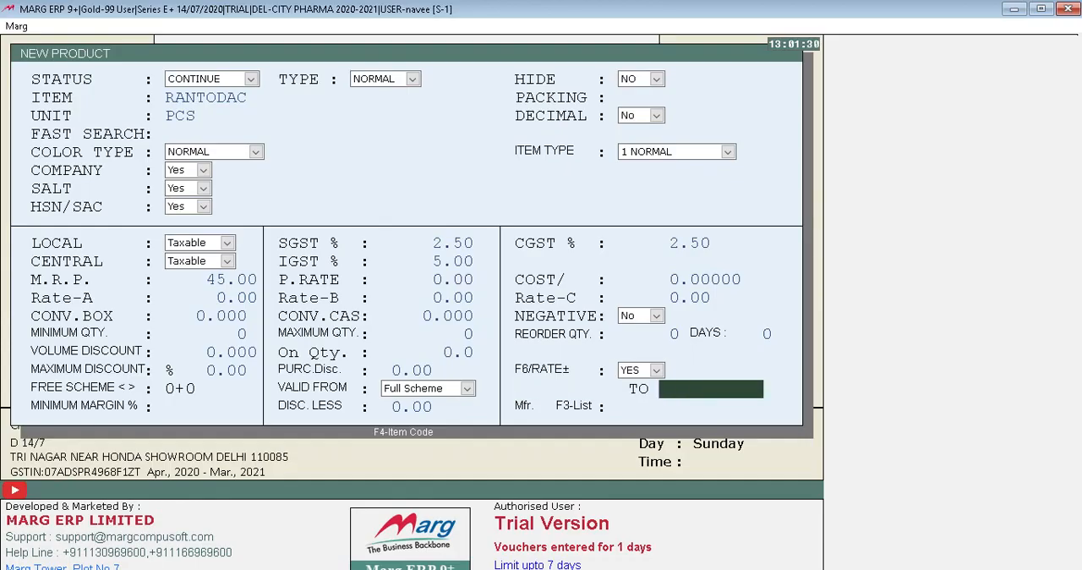
key(Up)
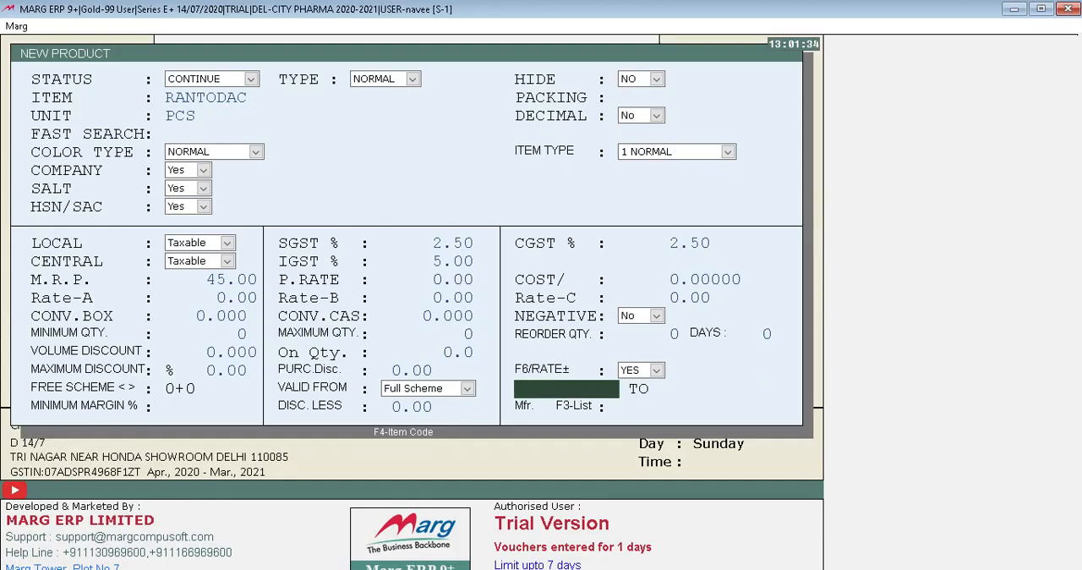
text(1)
text(.07)
key(Return)
text(31.1)
text(20)
key(BackSpace)
text(.2020)
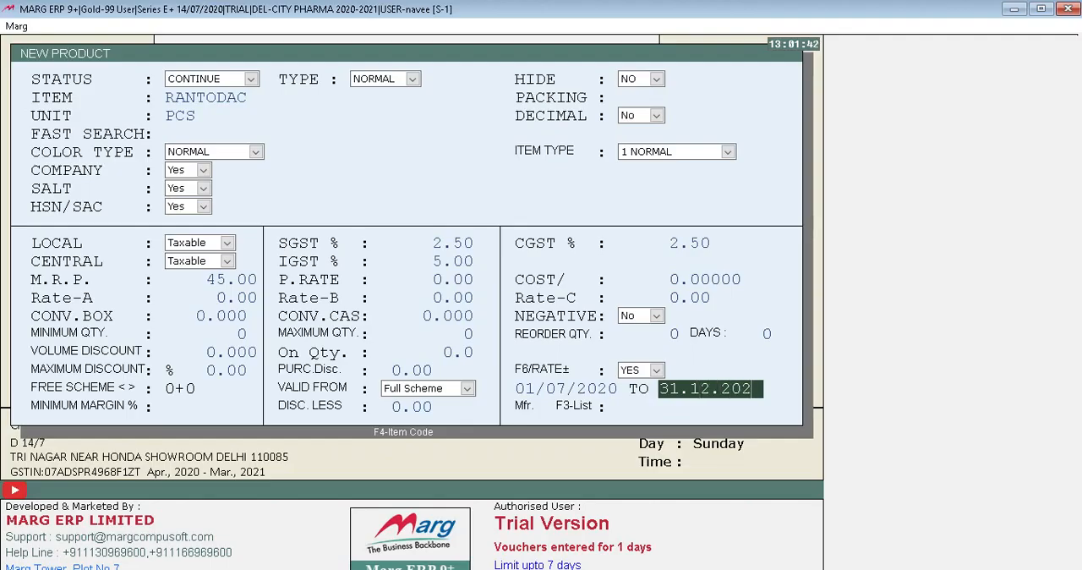
key(Return)
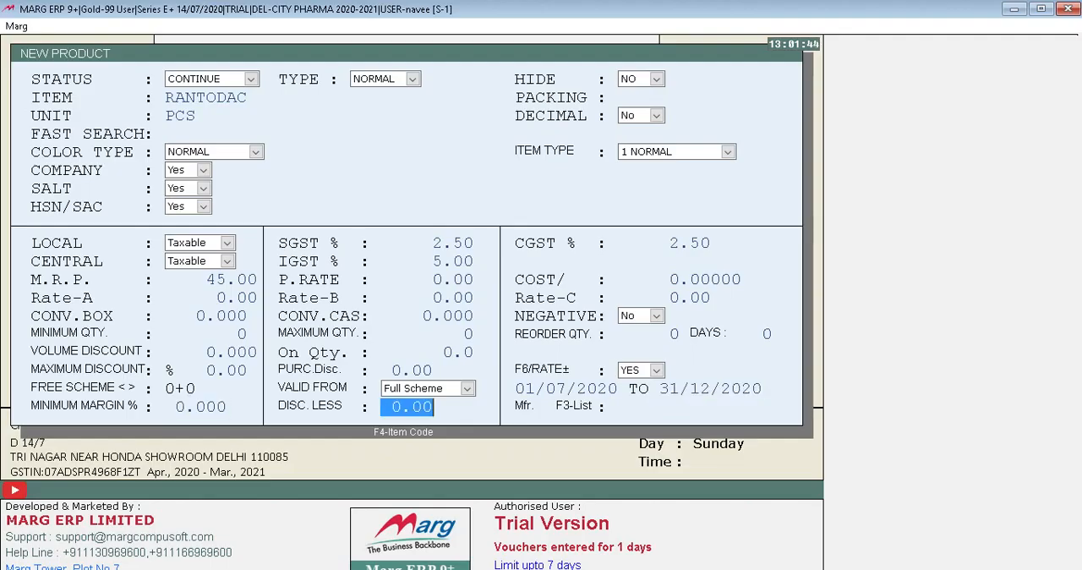
Decline saving RANTODAC, go back through its form and enter 07/2020 as the manufacturing date.
key(Return)
key(Return)
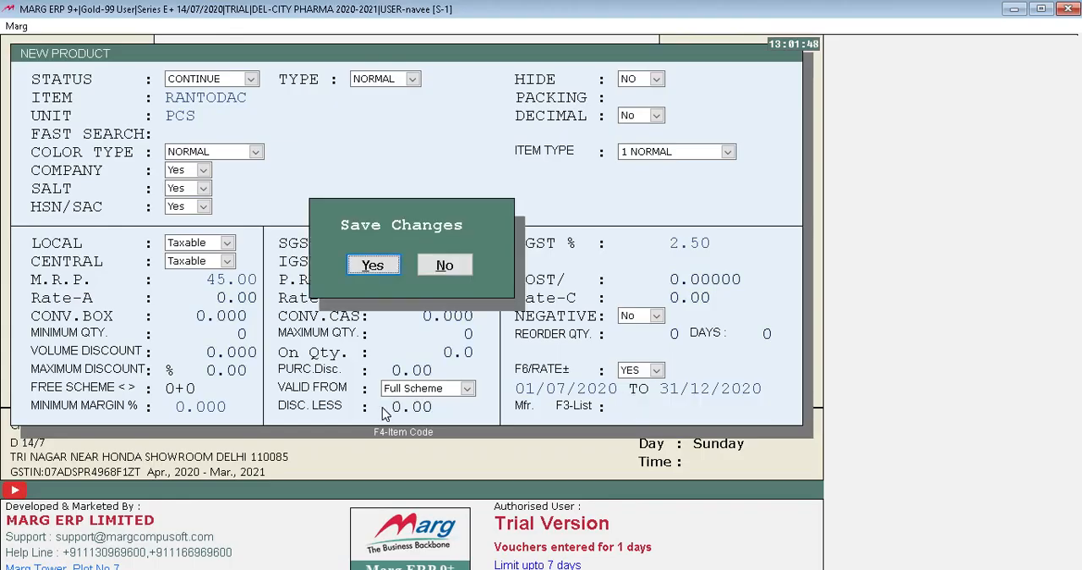
key(Right)
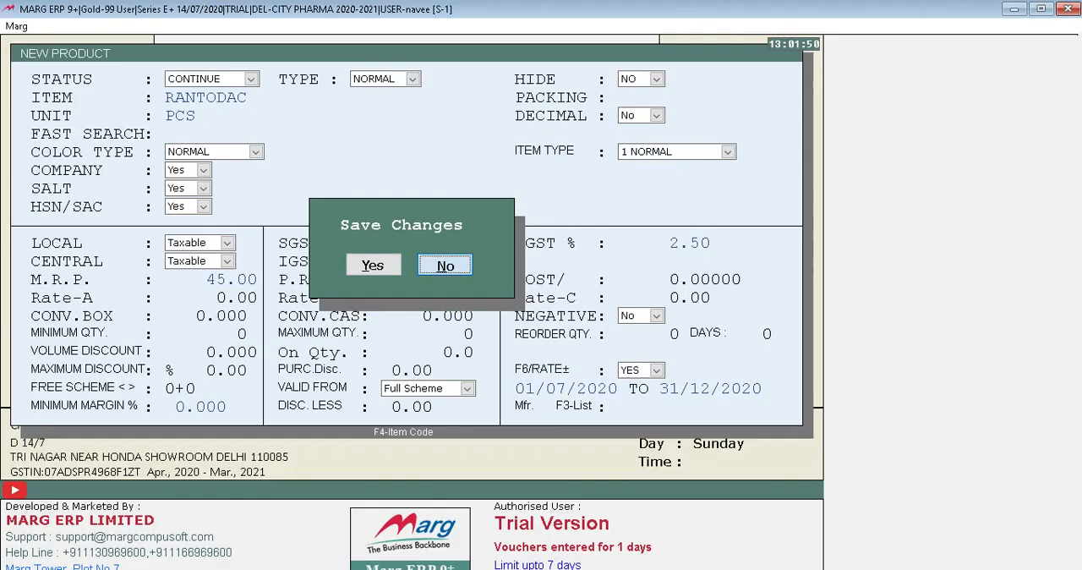
key(Return)
key(Return)
key(Return)
key(Return)
key(Return)
key(Return)
key(Return)
key(Return)
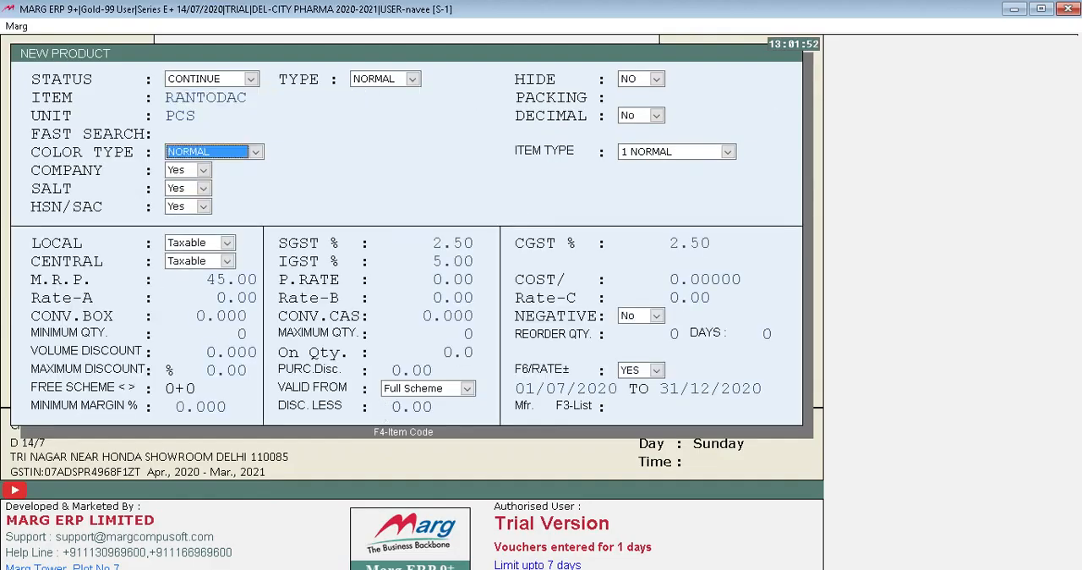
key(Return)
key(Return)
key(Return)
key(Return)
key(Return)
key(Return)
key(Return)
key(Return)
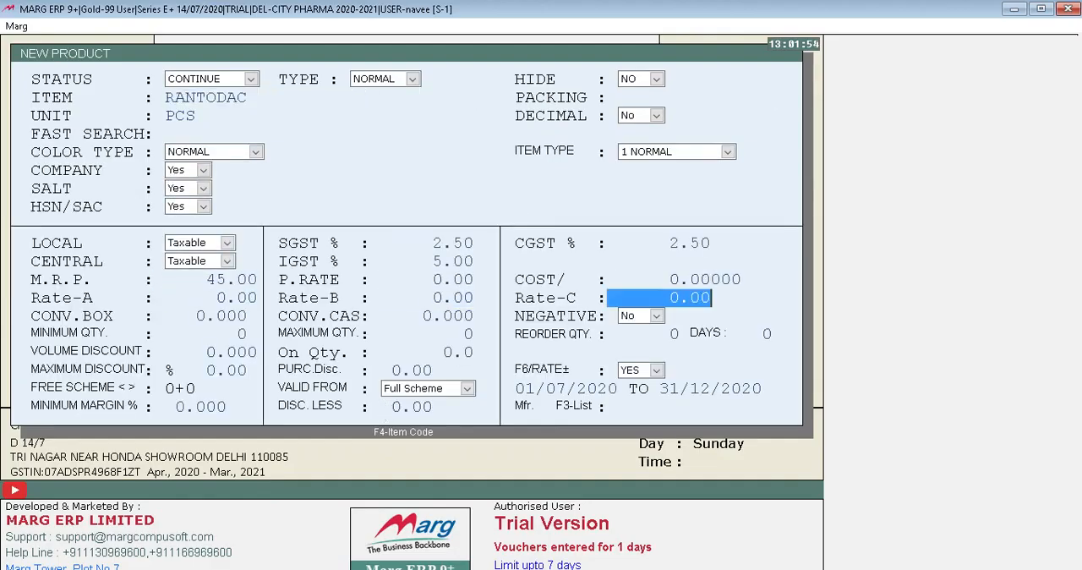
key(Return)
key(Return)
key(Return)
key(Return)
key(Return)
key(Return)
key(Return)
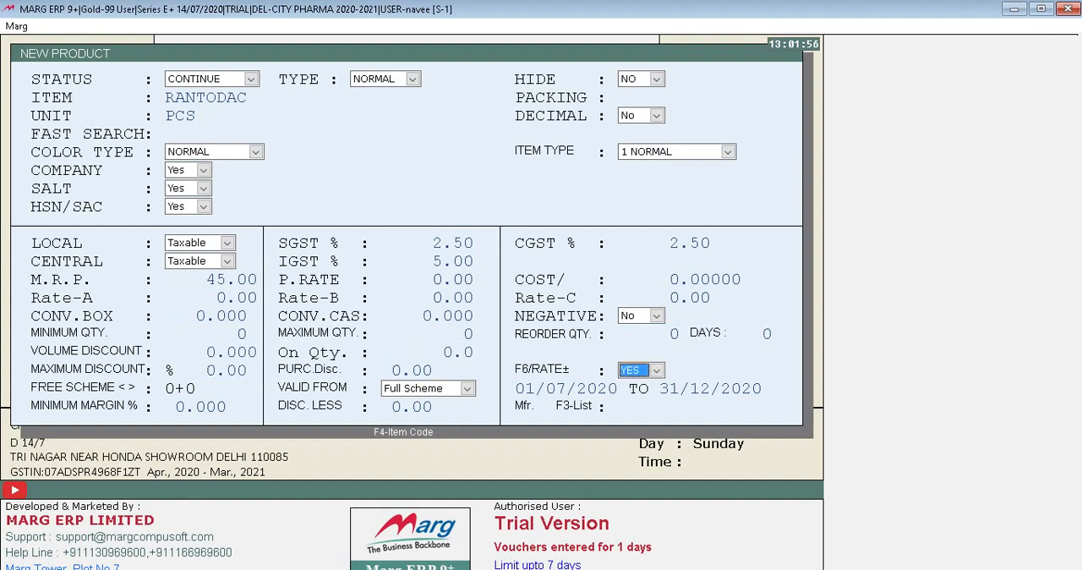
Save the new product, accept the tax alert, and close the blank new product form.
key(Return)
key(Return)
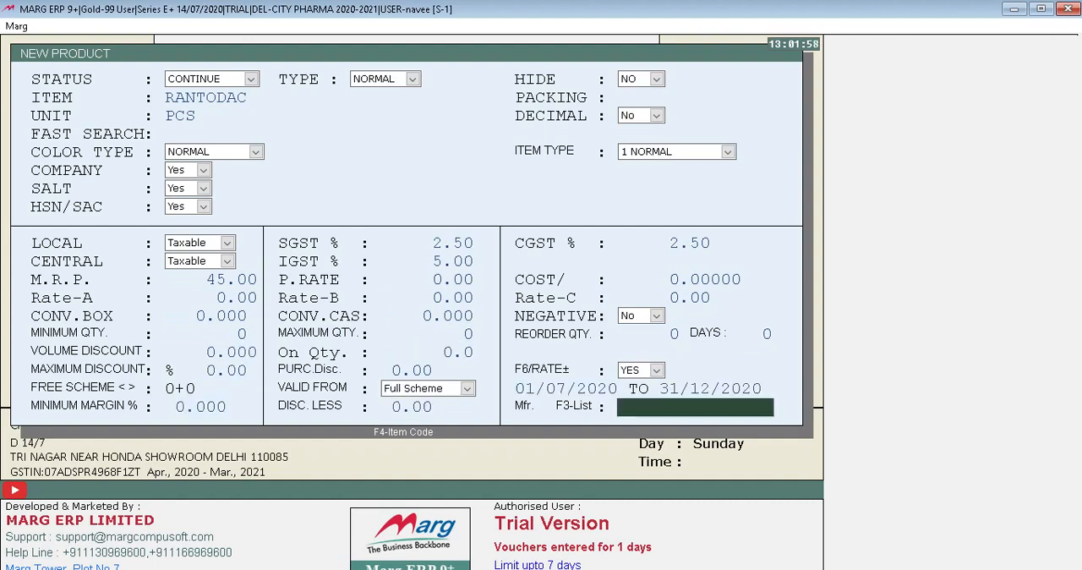
text(07/2020)
key(Return)
key(Return)
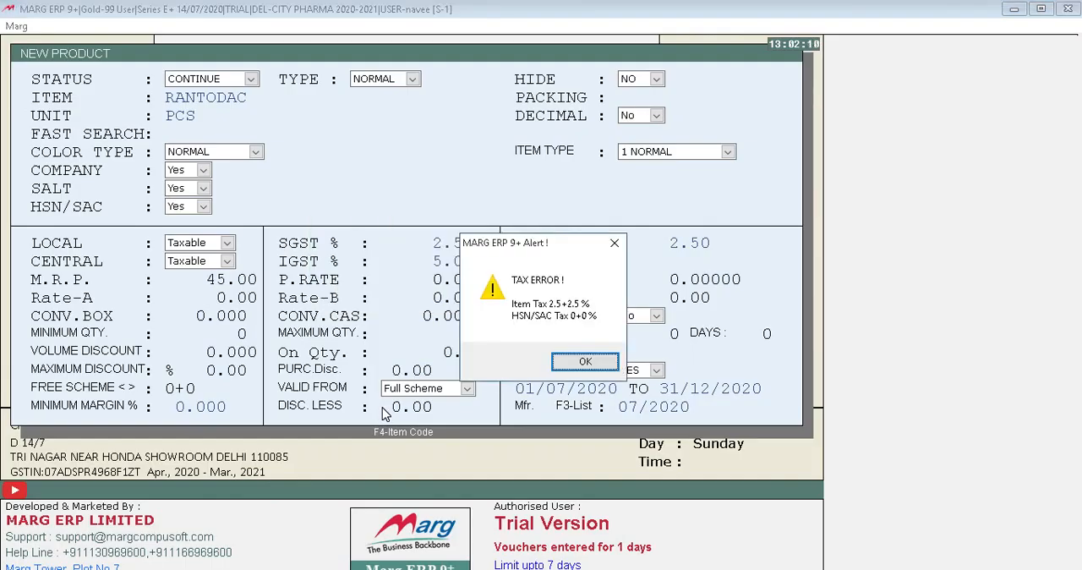
key(Return)
key(Return)
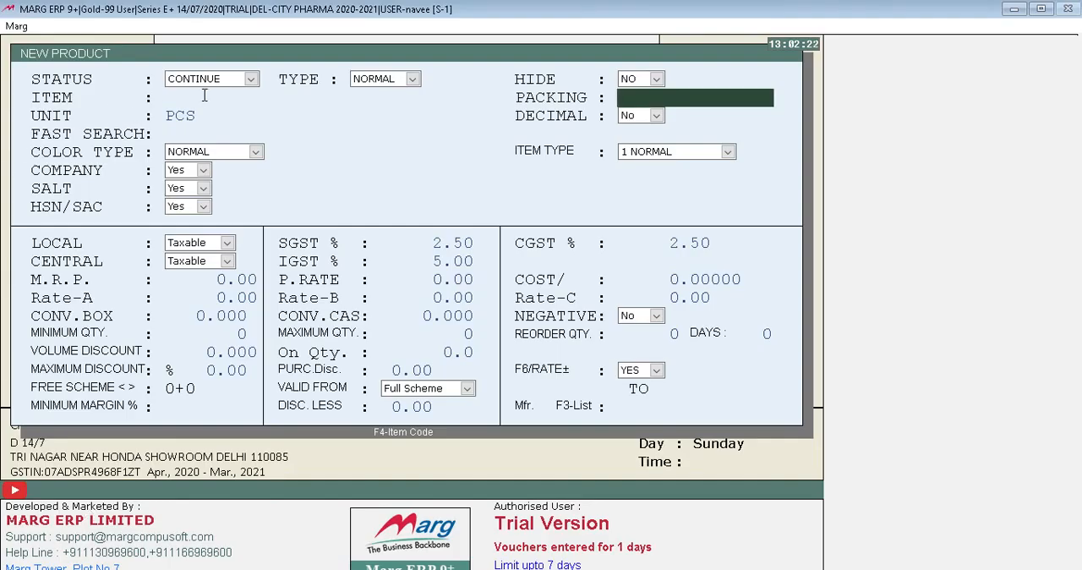
key(Escape)
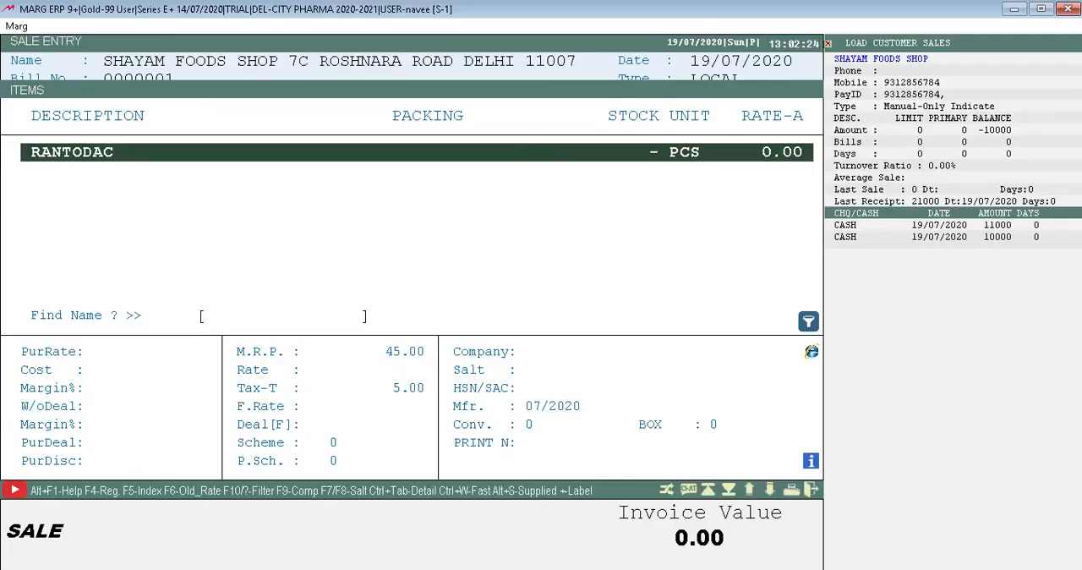
Try to add RANTODAC to the SHAYAM FOODS SHOP bill, and return to the ledger selection.
key(Return)
key(Return)
key(Return)
key(Return)
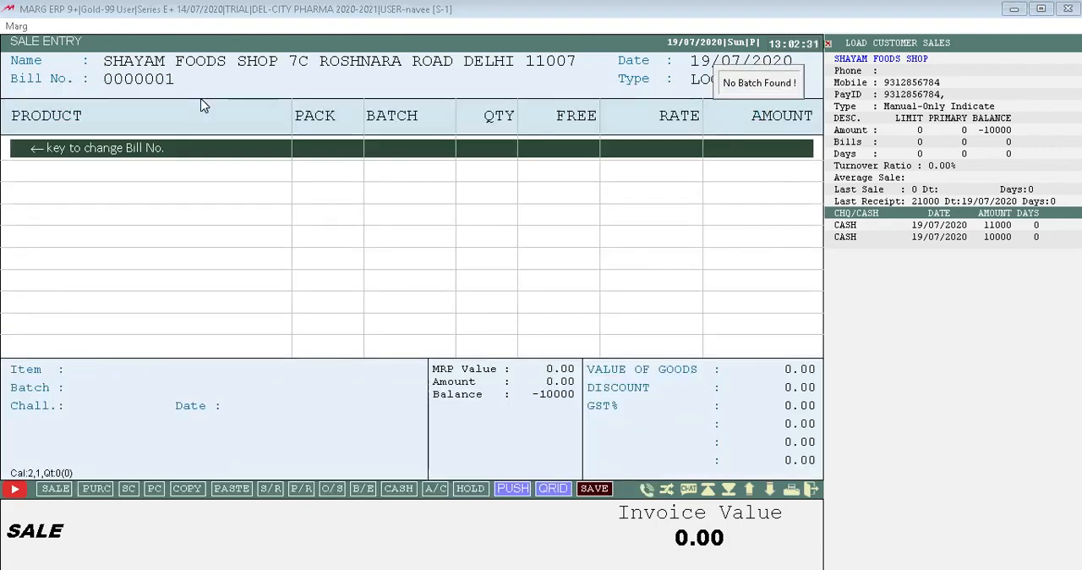
key(Escape)
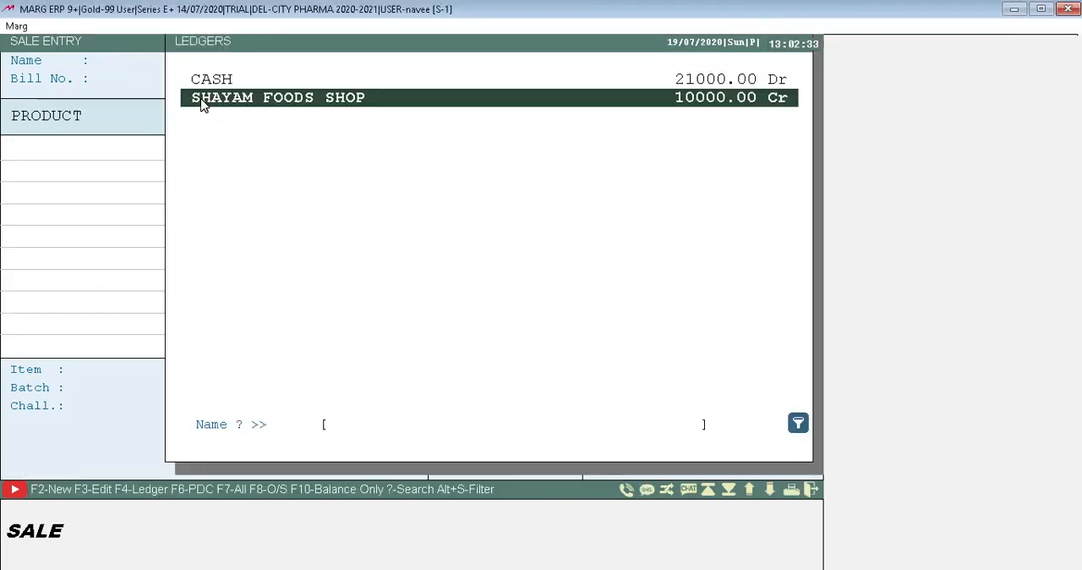
Select SHAYAM FOODS SHOP again for the sale, retry adding RANTODAC to the bill, and leave the bill.
key(Return)
key(Return)
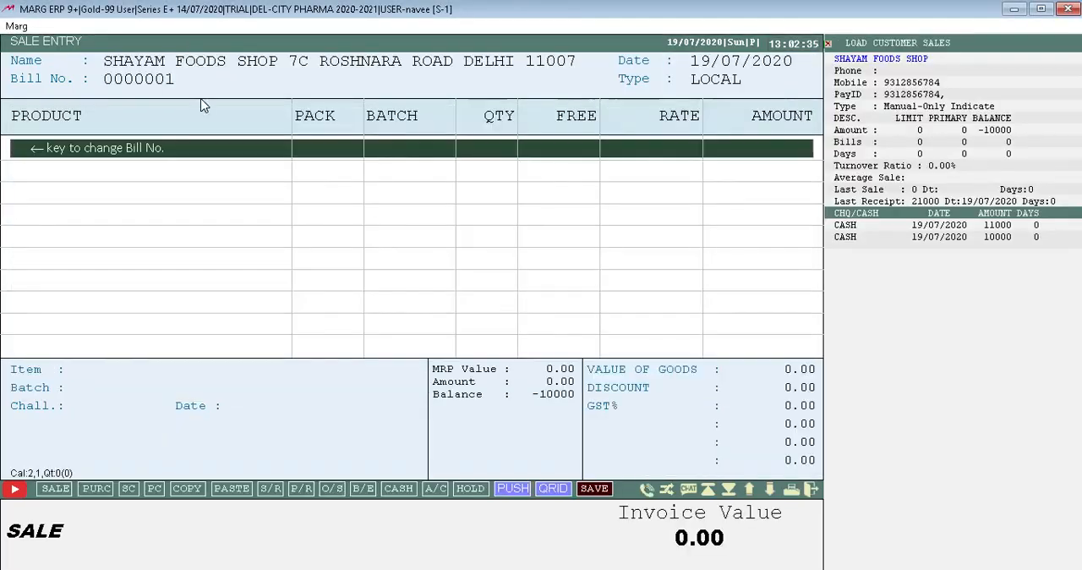
key(Return)
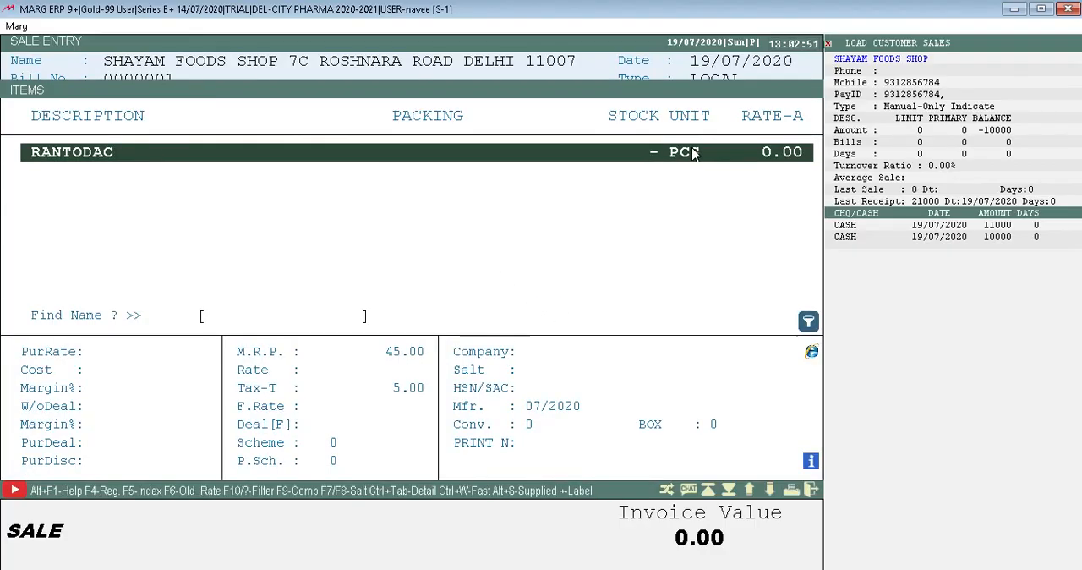
key(Return)
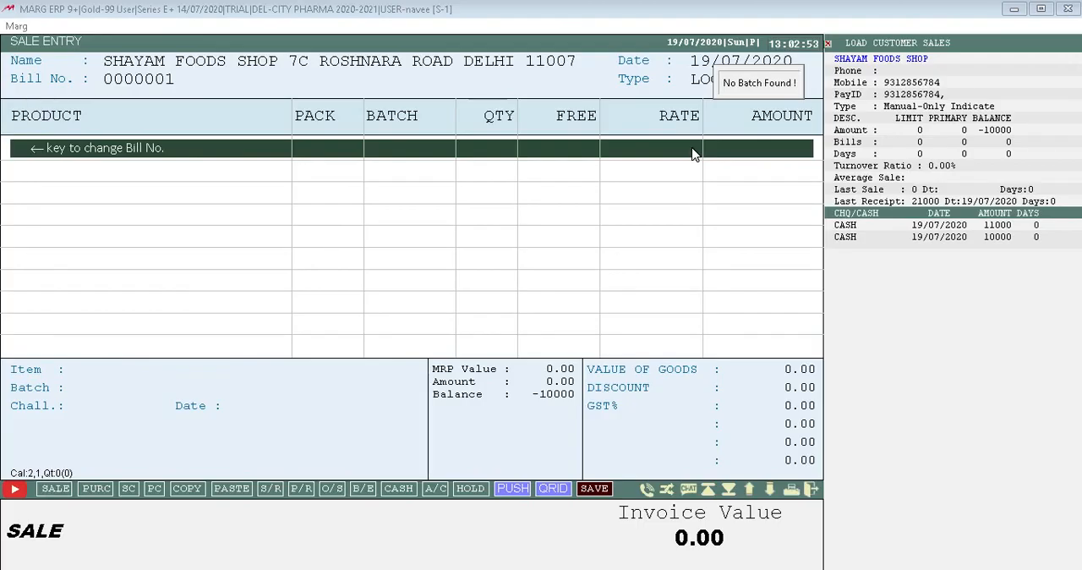
key(Return)
key(Return)
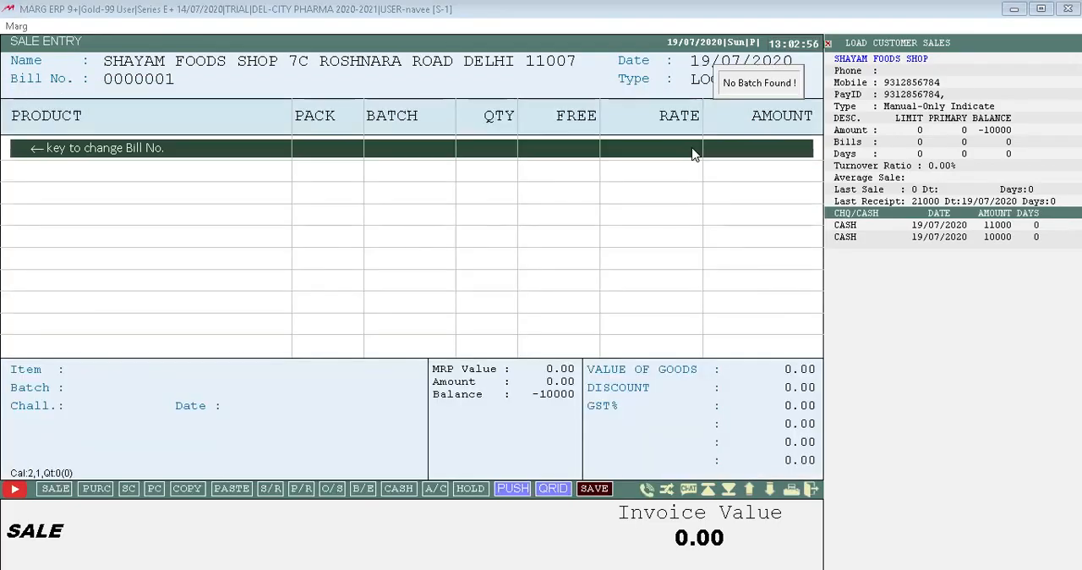
double_click(73, 153)
key(Return)
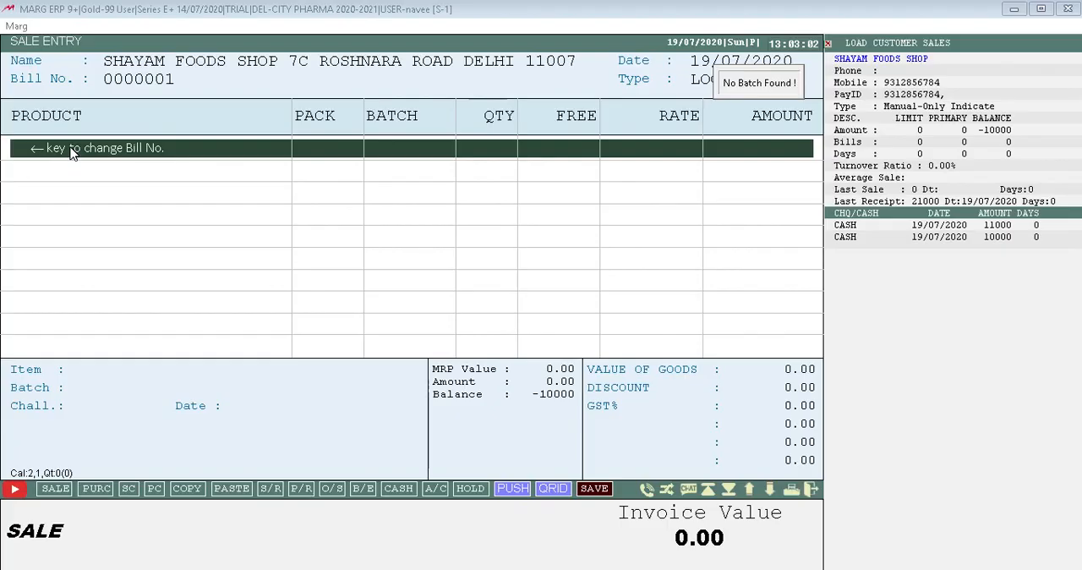
key(Escape)
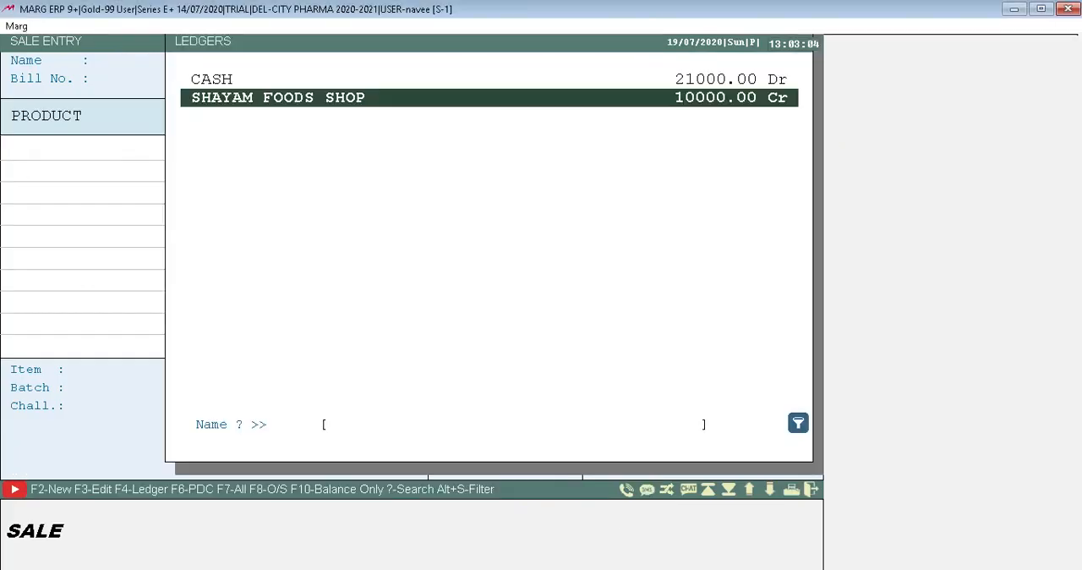
key(ctrl+w)
key(Down)
key(Down)
key(Down)
key(Down)
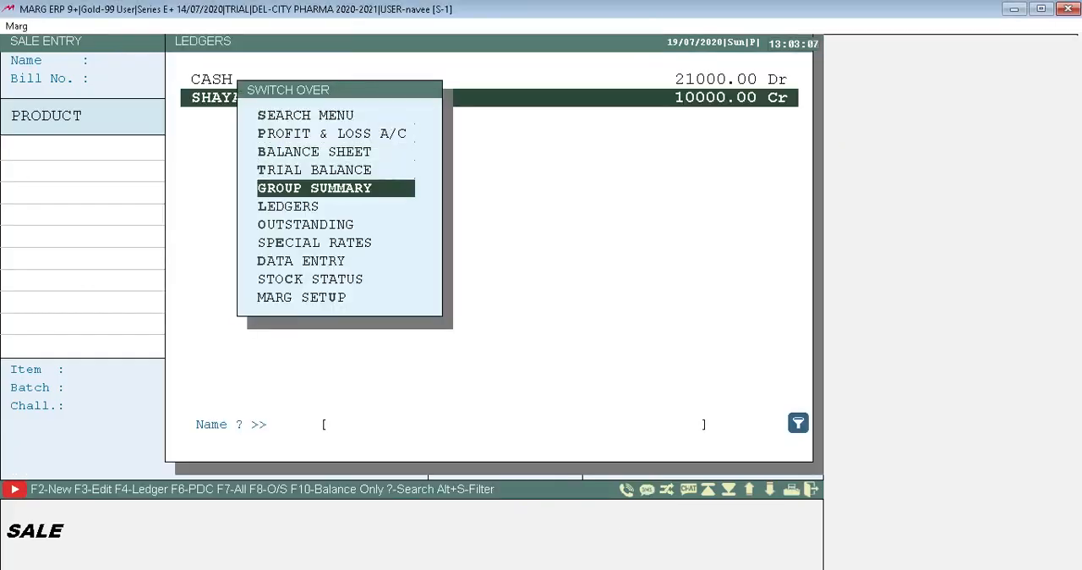
key(Down)
key(Escape)
key(Escape)
Select SHAYAM FOODS SHOP for the sale and open the product list from the first bill line.
key(Return)
key(Return)
key(Return)
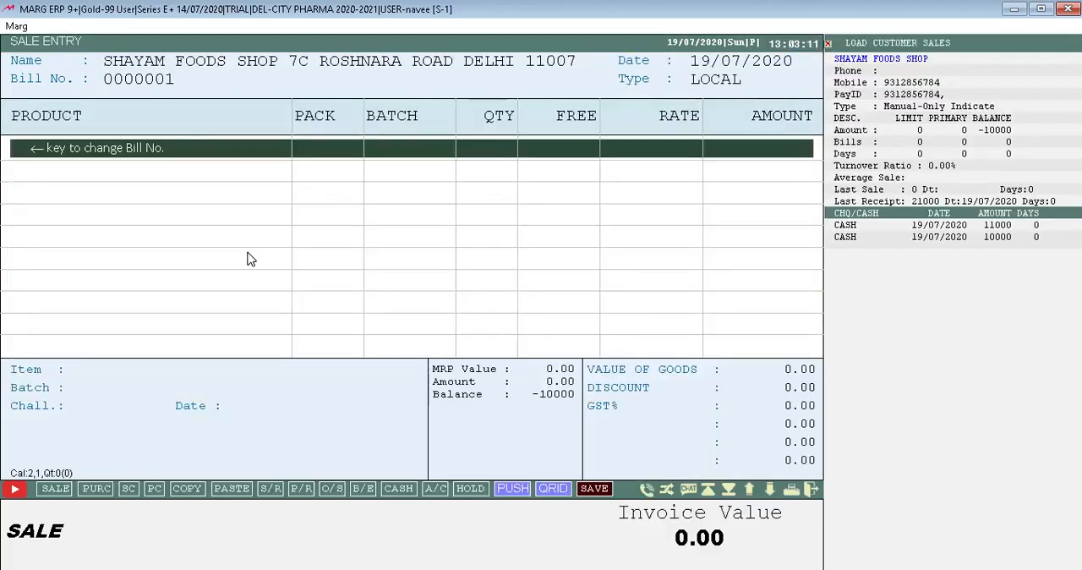
key(Return)
key(Tab)
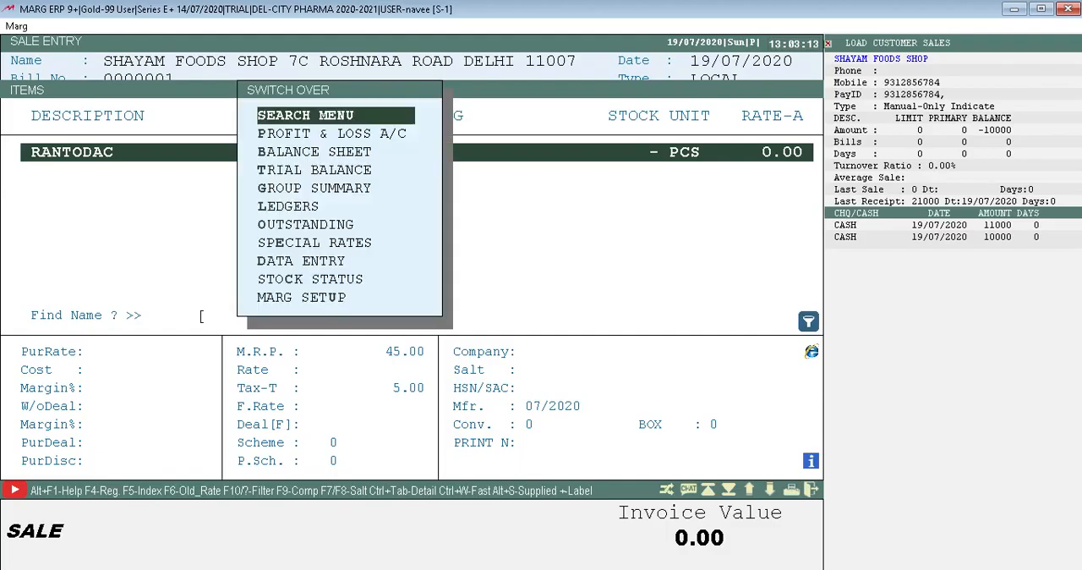
key(Down)
key(Down)
key(Down)
key(Down)
key(Down)
key(Down)
key(Down)
key(Down)
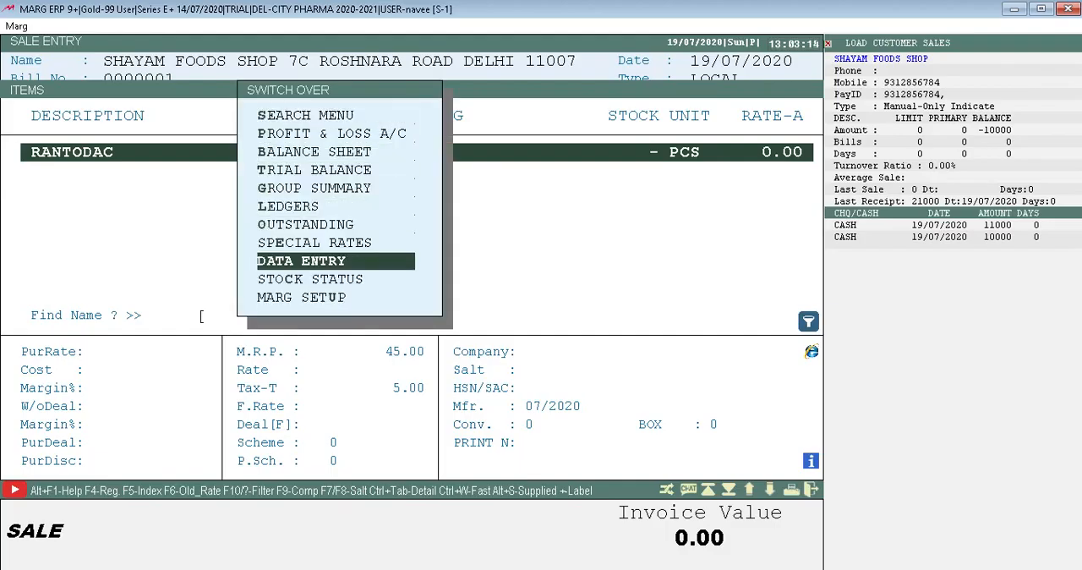
key(Up)
key(Up)
key(Up)
key(Up)
key(Up)
key(Up)
key(Up)
key(Up)
key(Down)
key(Down)
key(Down)
key(Down)
key(Down)
key(Down)
Switch over to the Outstanding report for both debtors and creditors, close it, and leave the sale bill.
key(Down)
key(Up)
key(Up)
key(Up)
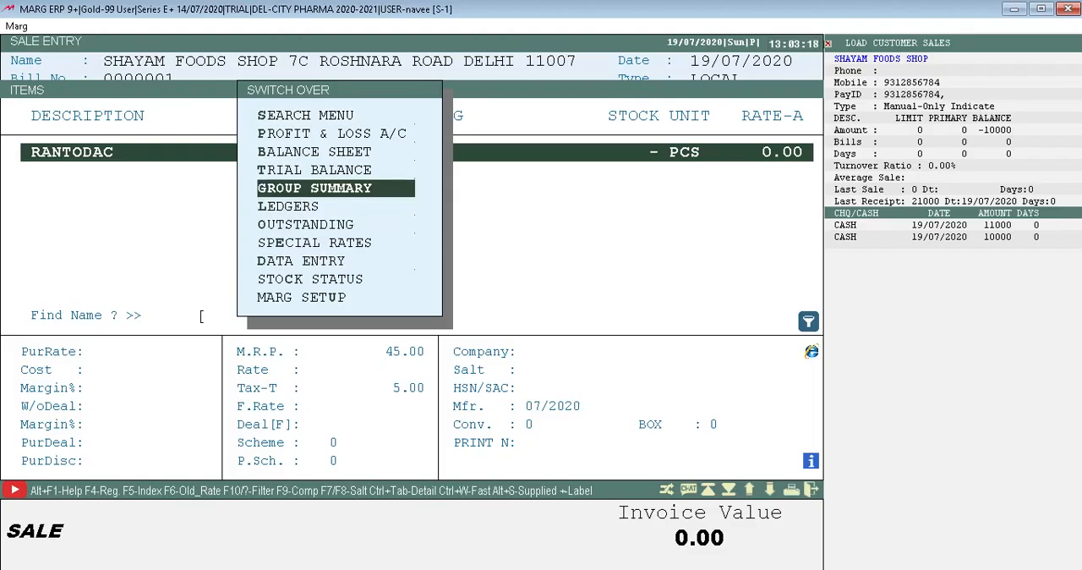
key(Down)
key(Down)
key(Return)
key(Down)
key(Down)
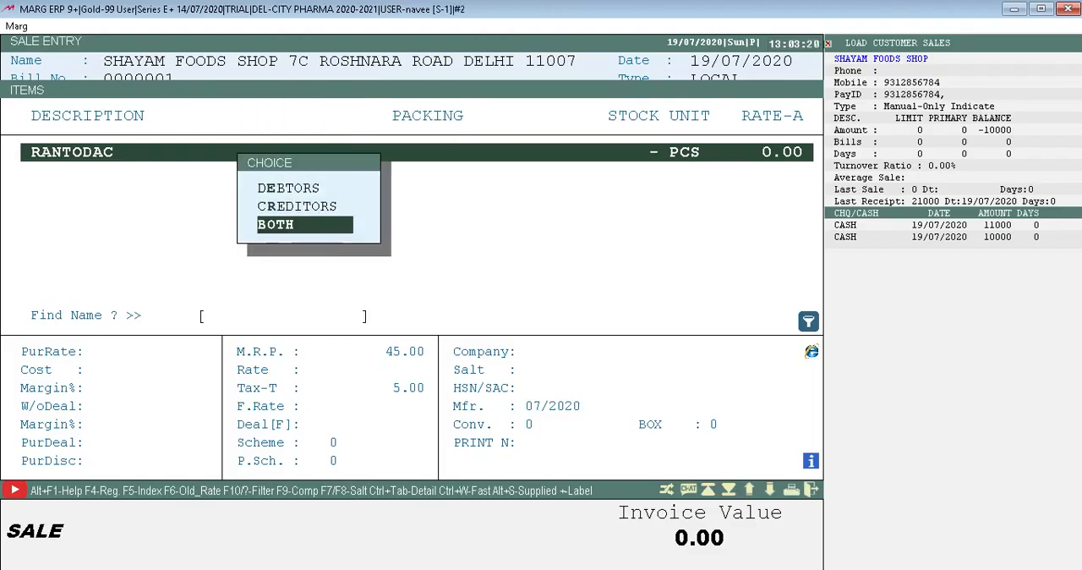
key(Return)
key(Escape)
key(Escape)
key(Escape)
key(Escape)
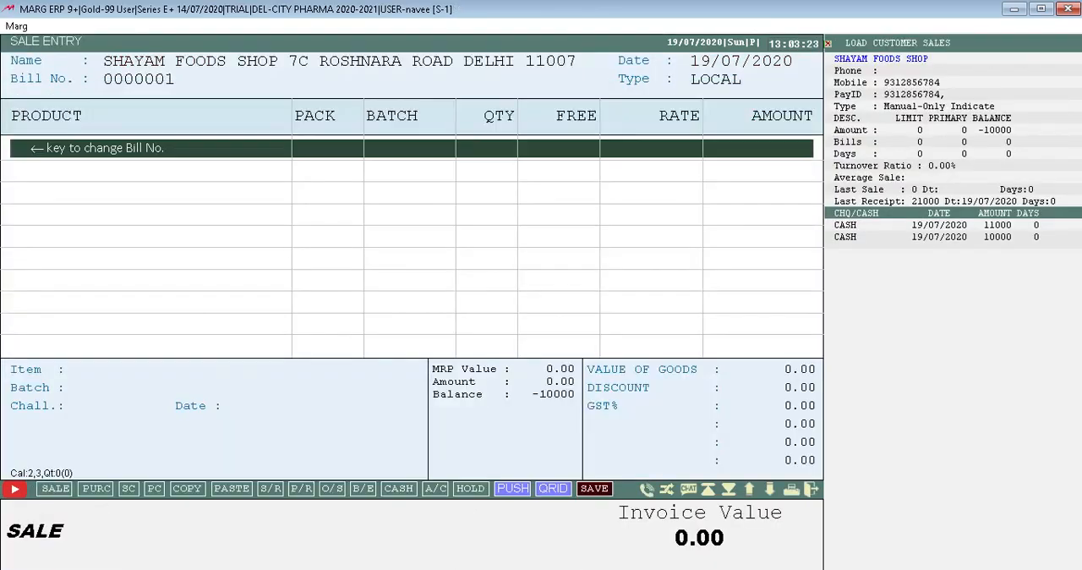
key(Escape)
key(Escape)
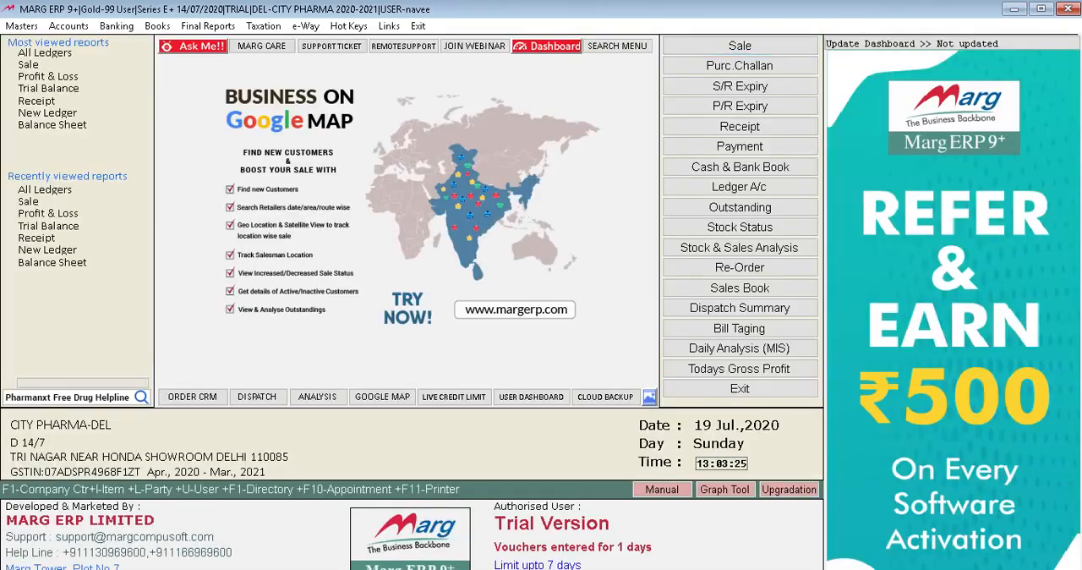
click(80, 30)
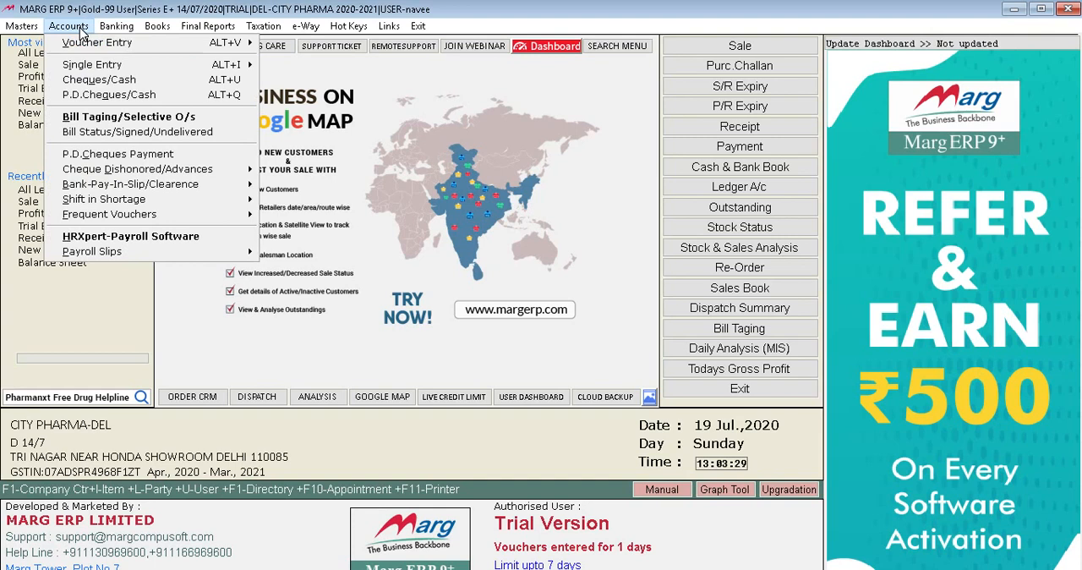
key(Right)
key(Right)
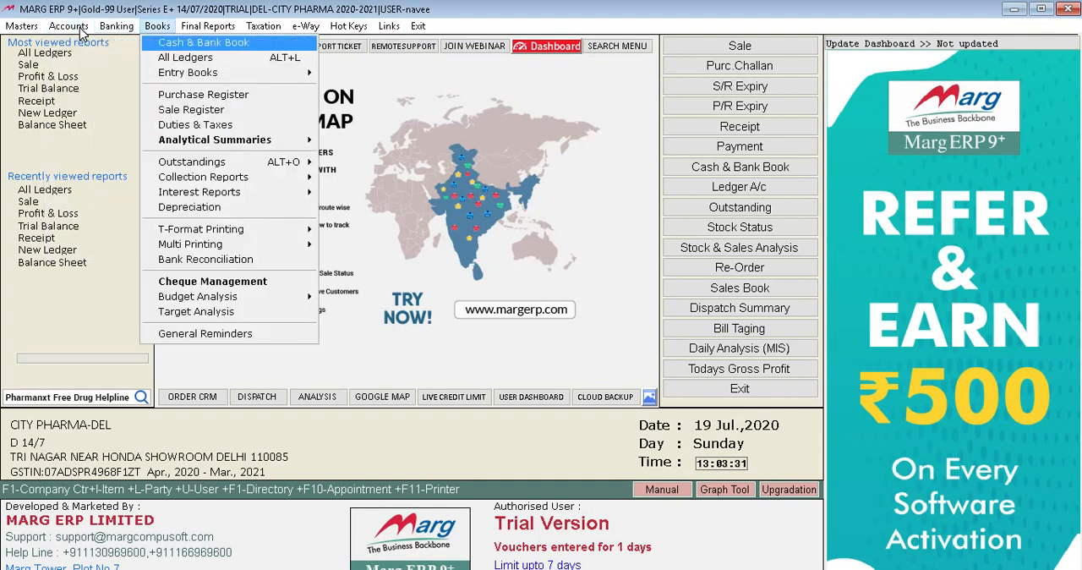
key(Down)
key(Down)
key(Down)
key(Right)
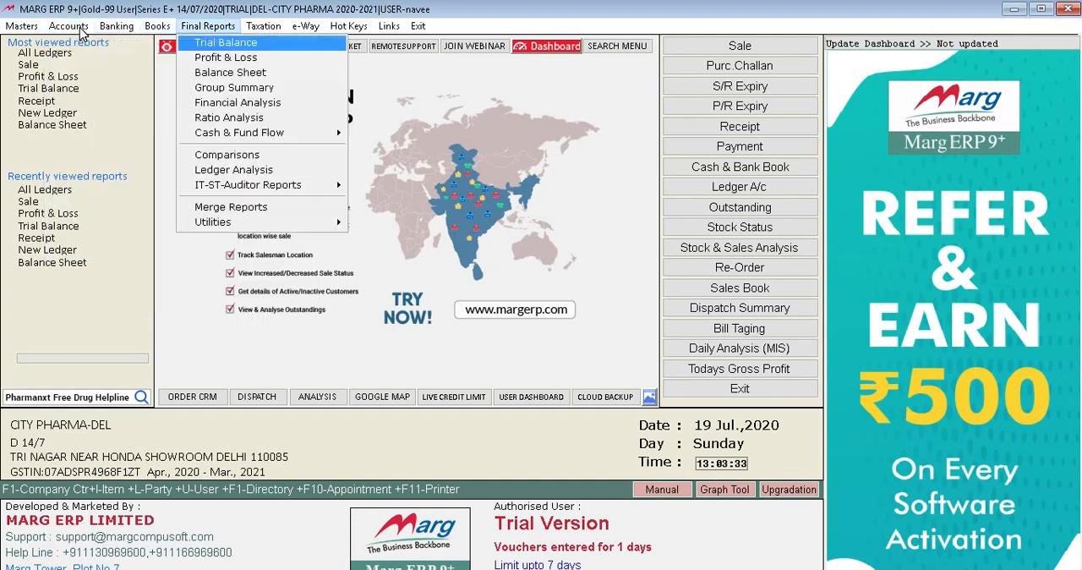
key(Right)
key(Left)
key(Left)
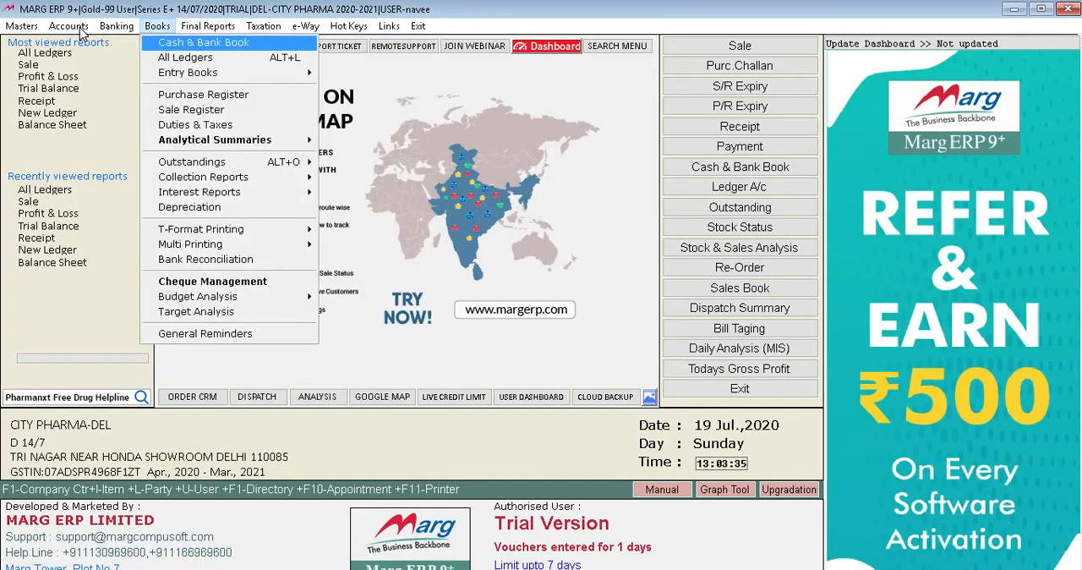
key(Left)
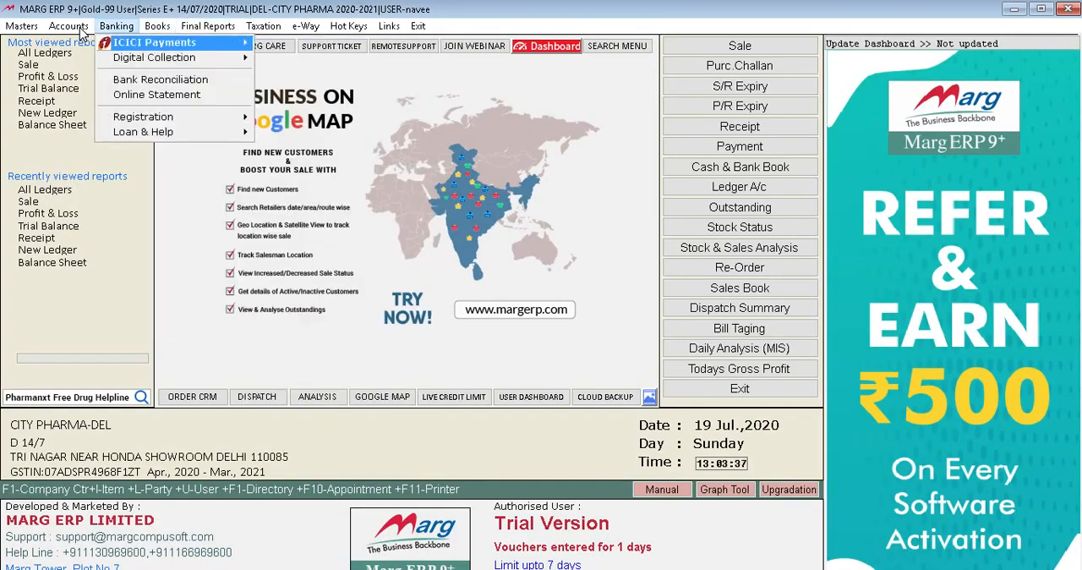
key(Left)
key(Down)
key(Down)
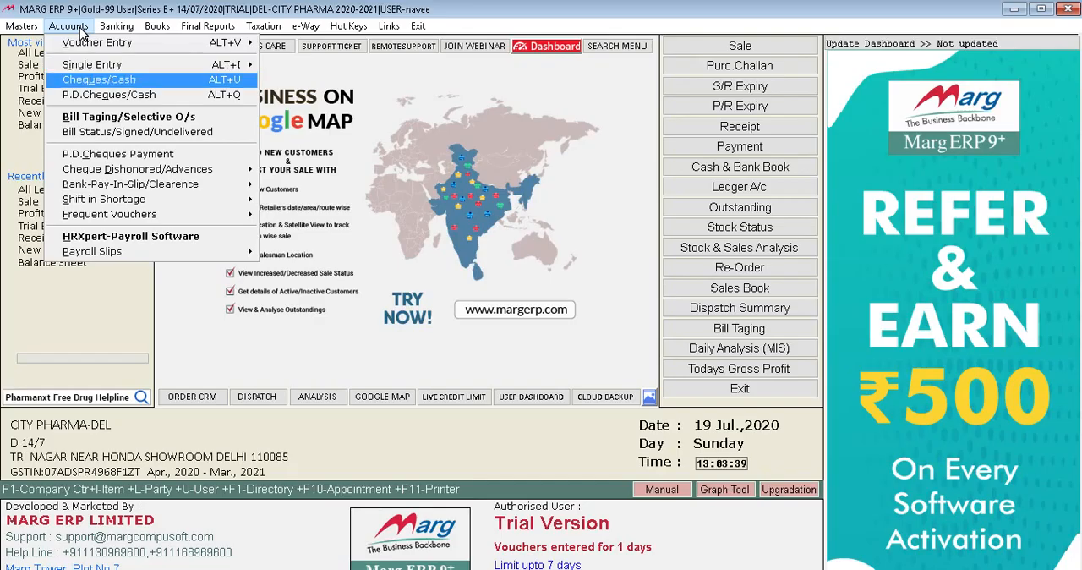
key(Left)
key(Down)
key(Down)
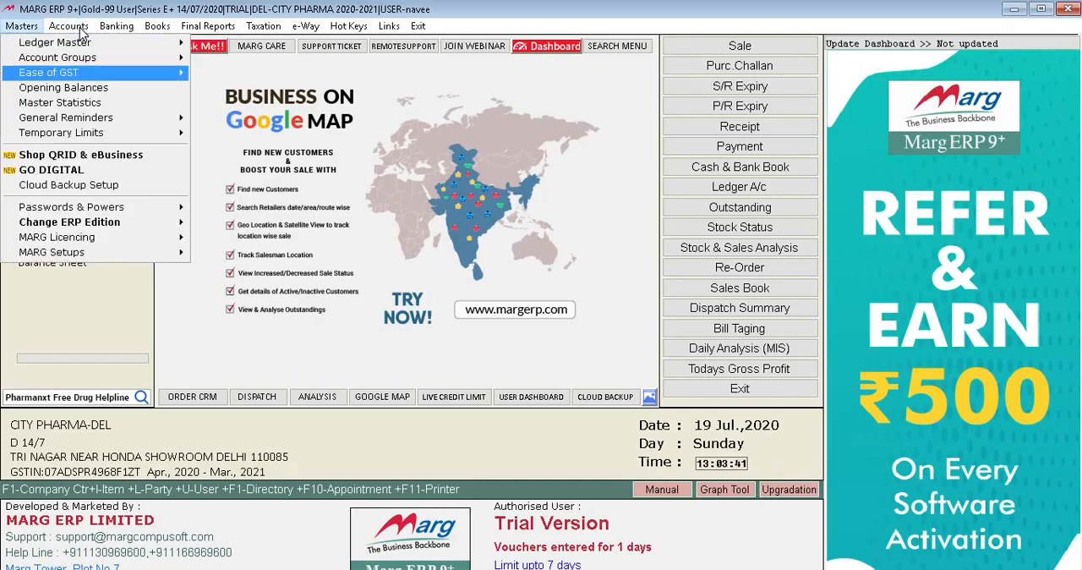
key(Up)
key(Right)
key(Left)
key(Up)
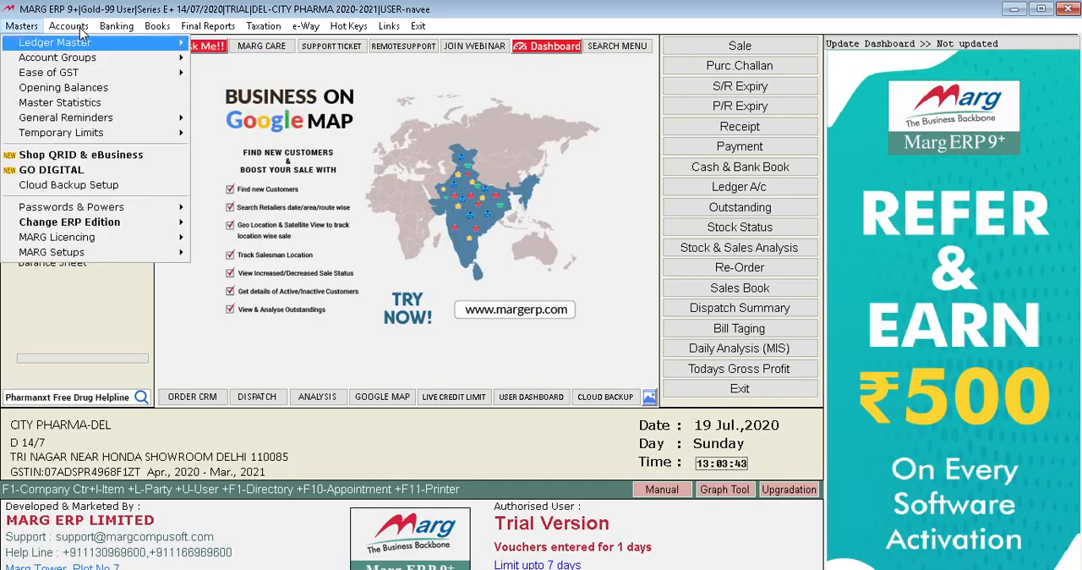
key(Right)
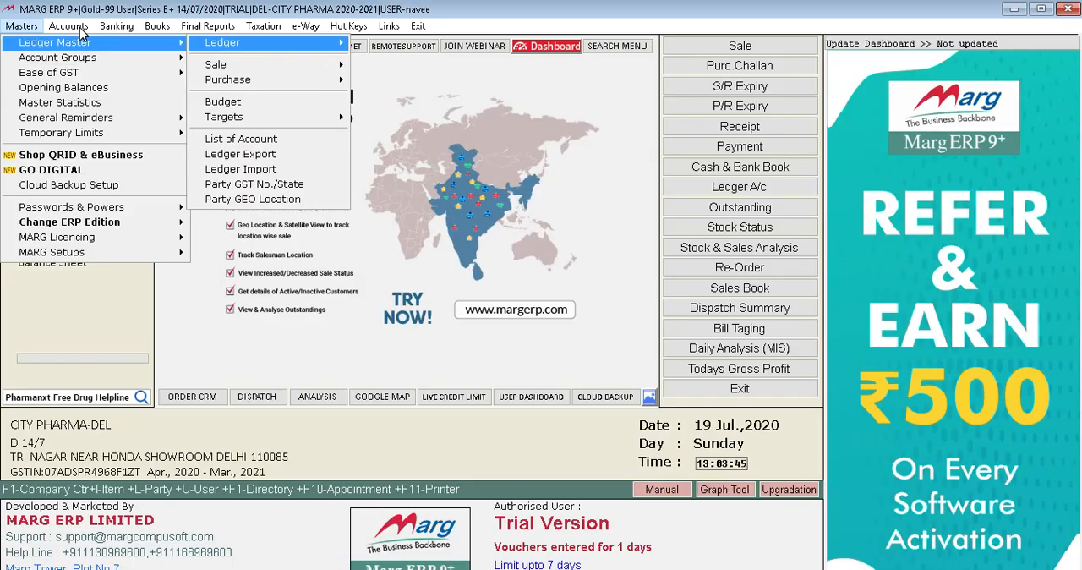
key(Down)
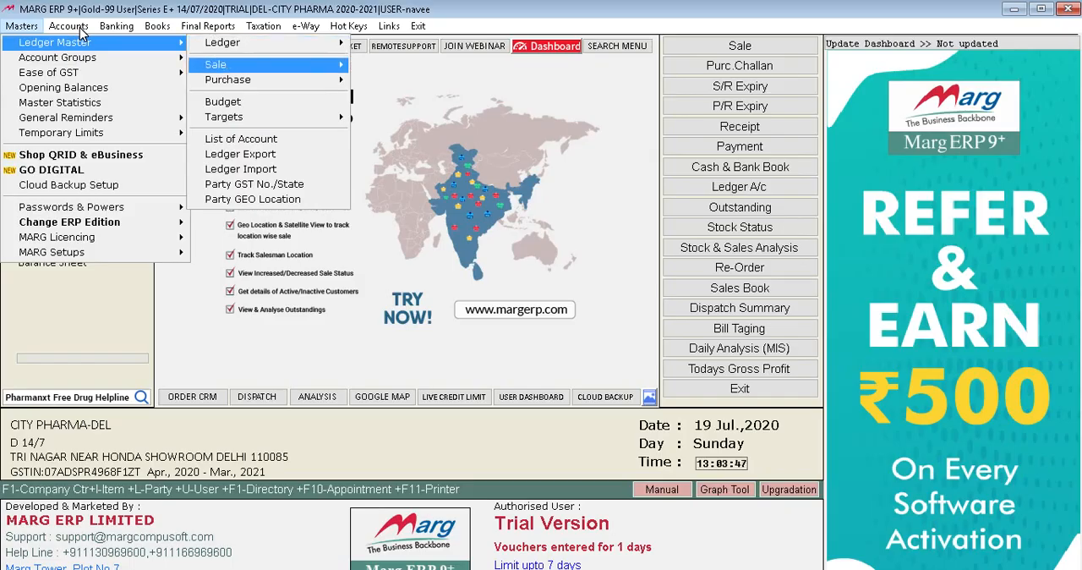
key(Left)
key(Down)
key(Up)
key(Right)
key(Down)
key(Down)
key(Up)
key(Right)
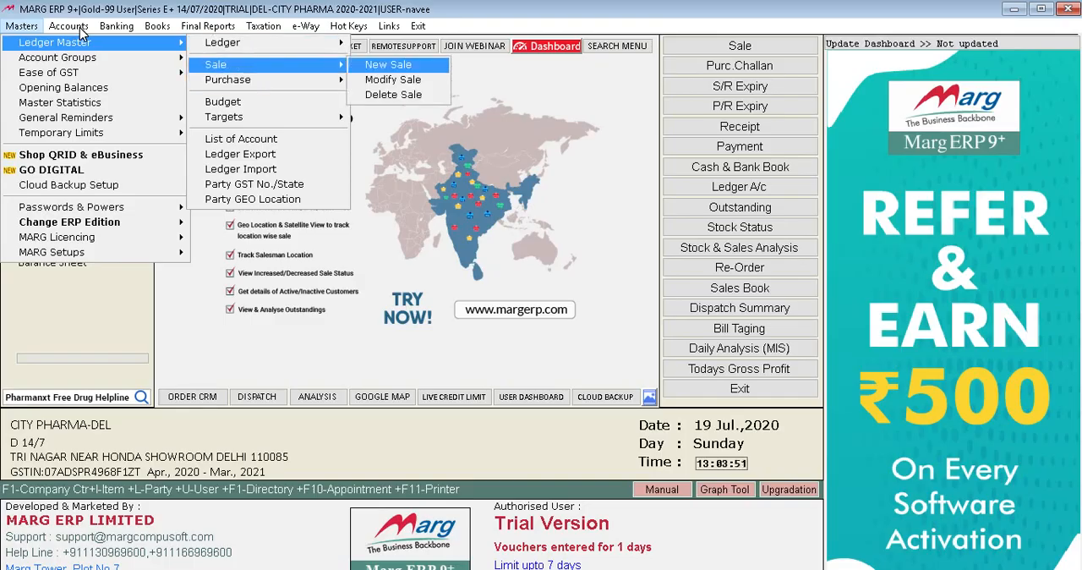
key(Left)
key(Down)
key(Down)
key(Down)
key(Down)
key(Right)
key(Down)
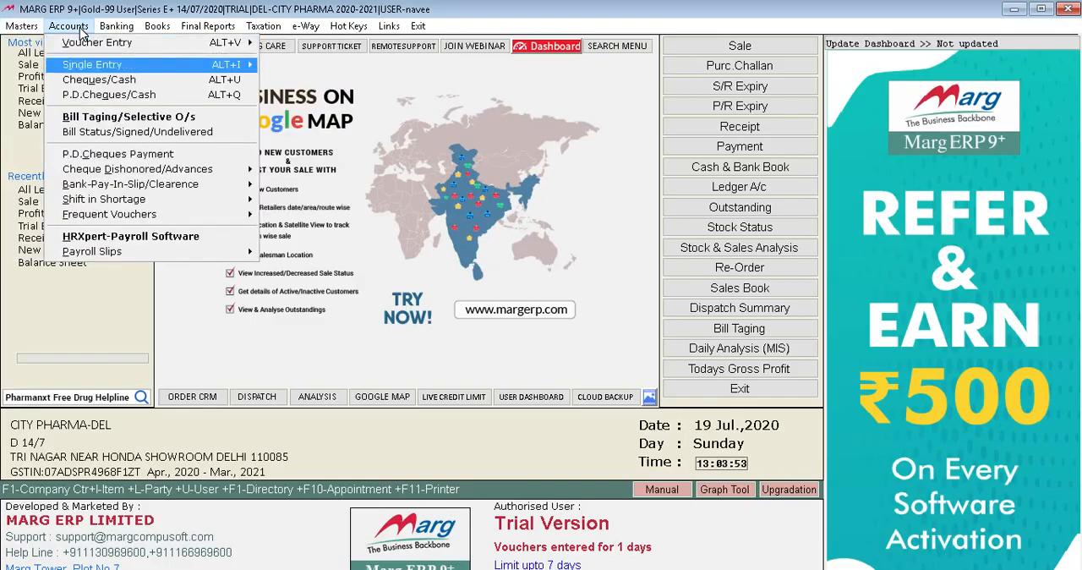
key(Down)
key(Down)
key(Down)
key(Down)
key(Down)
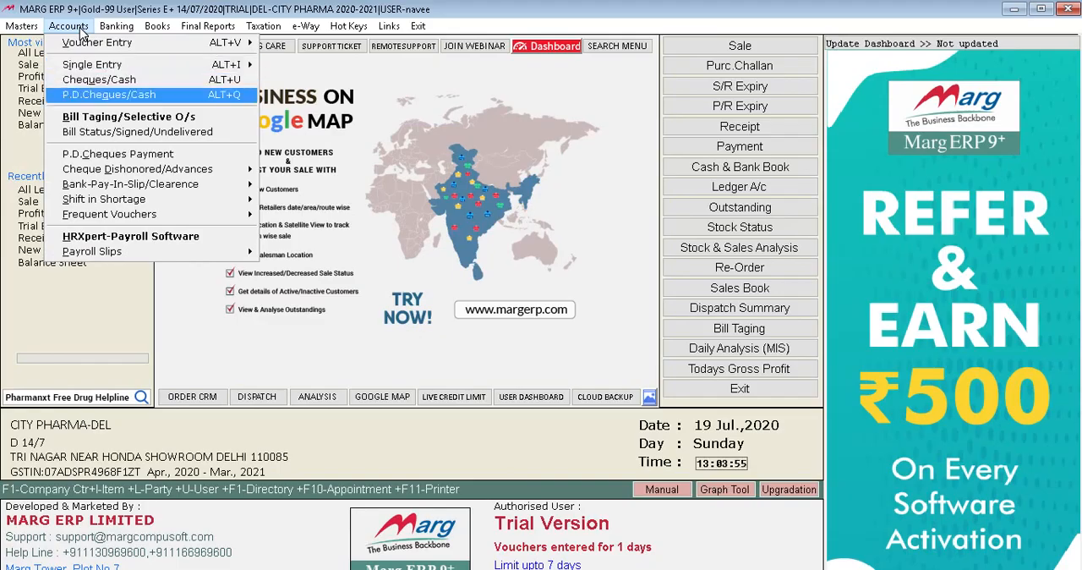
key(Down)
key(Down)
key(Down)
key(Up)
key(Down)
key(Down)
key(Up)
key(Up)
key(Up)
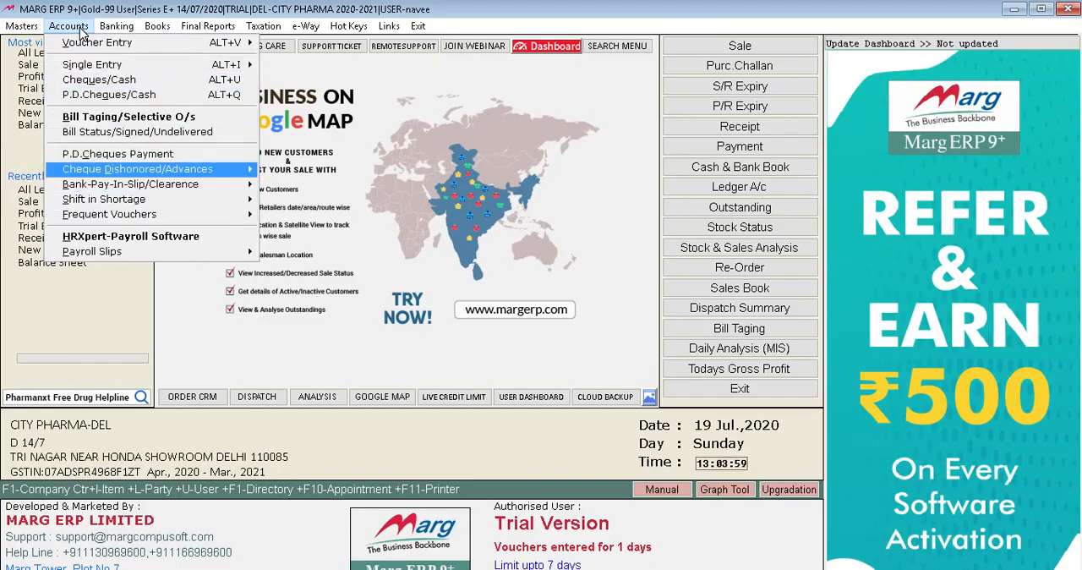
key(Up)
key(Right)
key(Right)
key(Escape)
key(Escape)
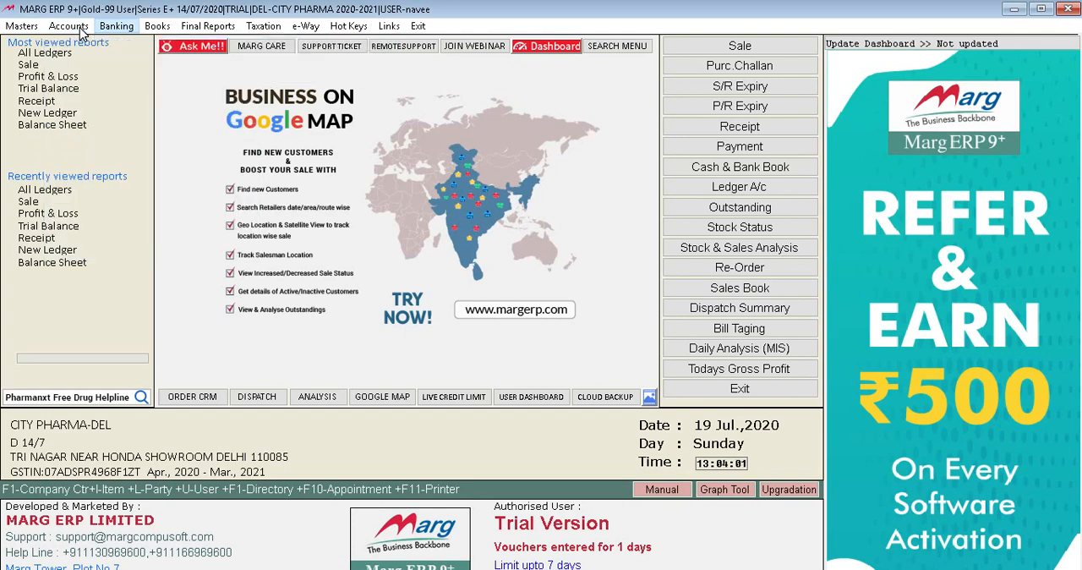
key(Right)
key(Down)
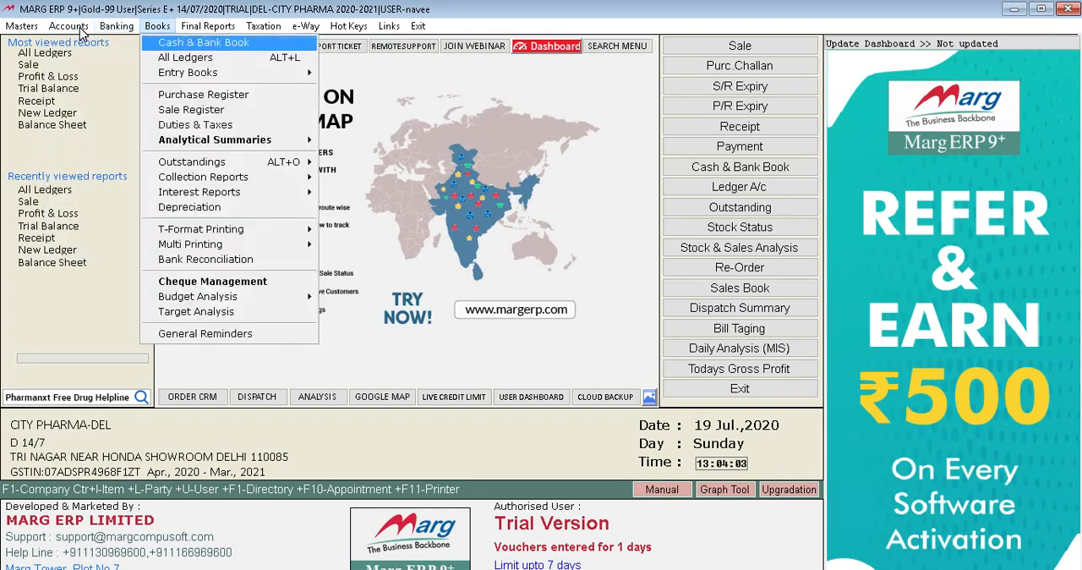
key(Down)
key(Down)
key(Down)
key(Down)
key(Down)
key(Down)
key(Down)
key(Down)
key(Down)
key(Down)
key(Down)
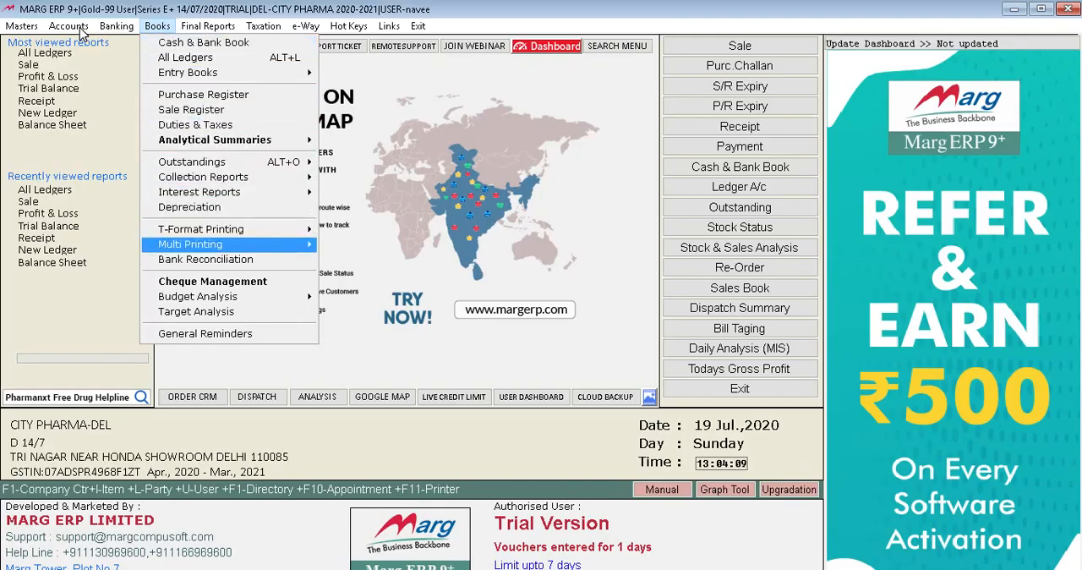
key(Down)
key(Down)
key(Down)
key(Down)
key(Right)
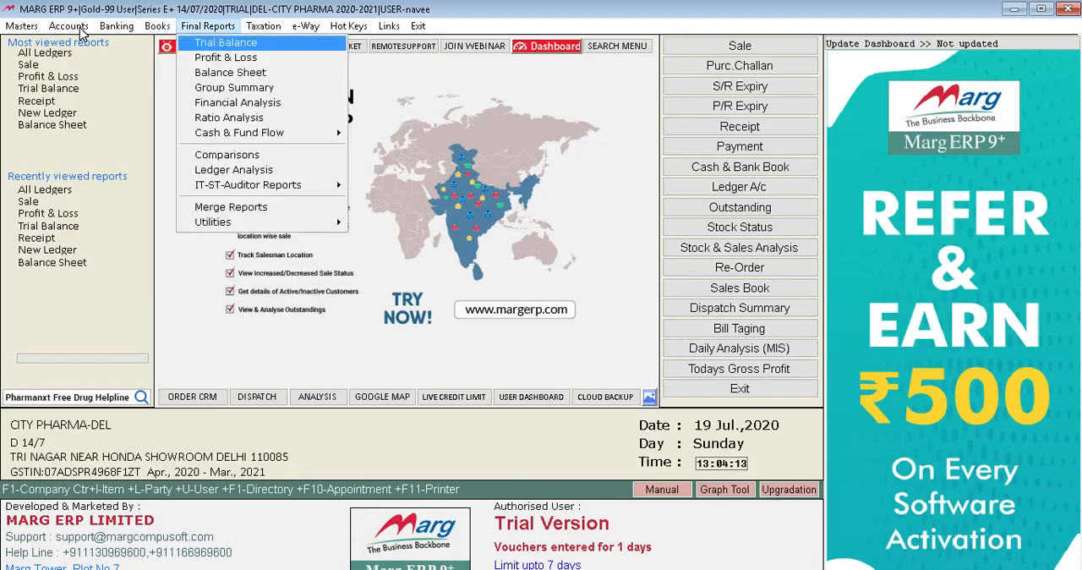
key(Right)
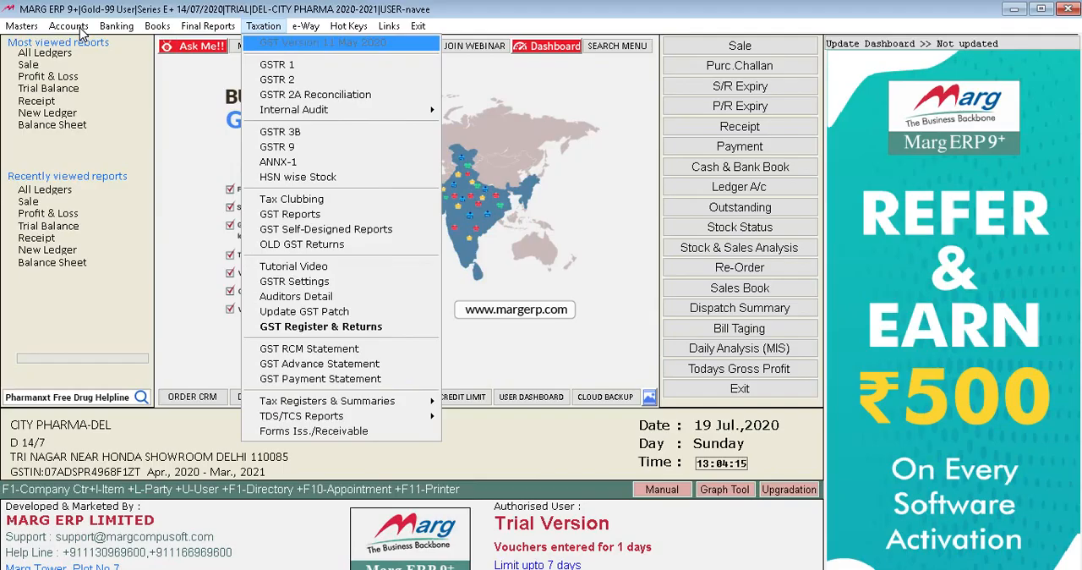
key(Right)
key(Right)
key(Right)
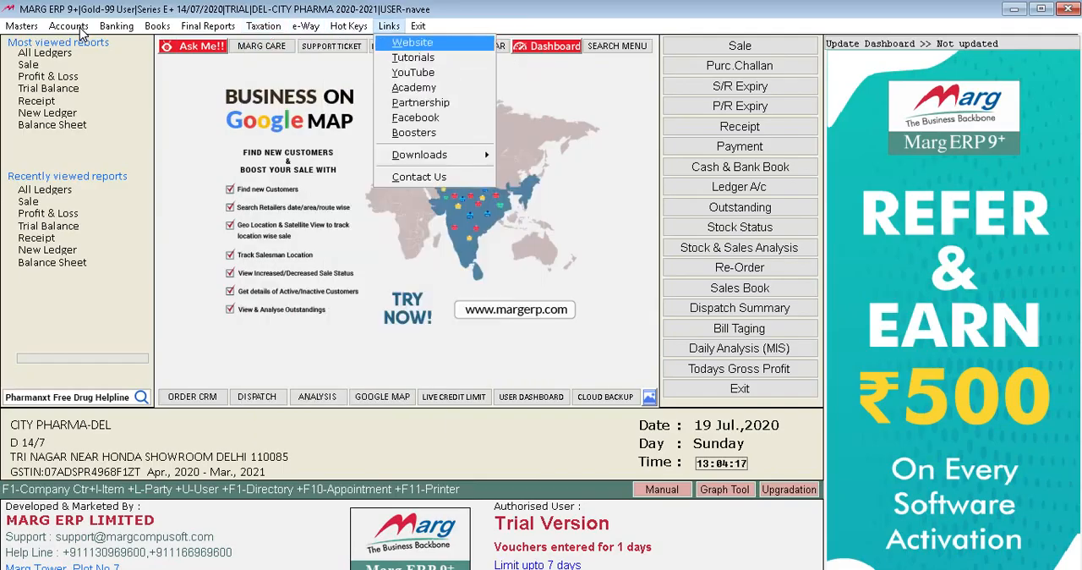
Start a sale dated 19/07/2020 for SHAYAM FOODS SHOP and try to add RANTODAC to the bill.
click(723, 48)
click(723, 47)
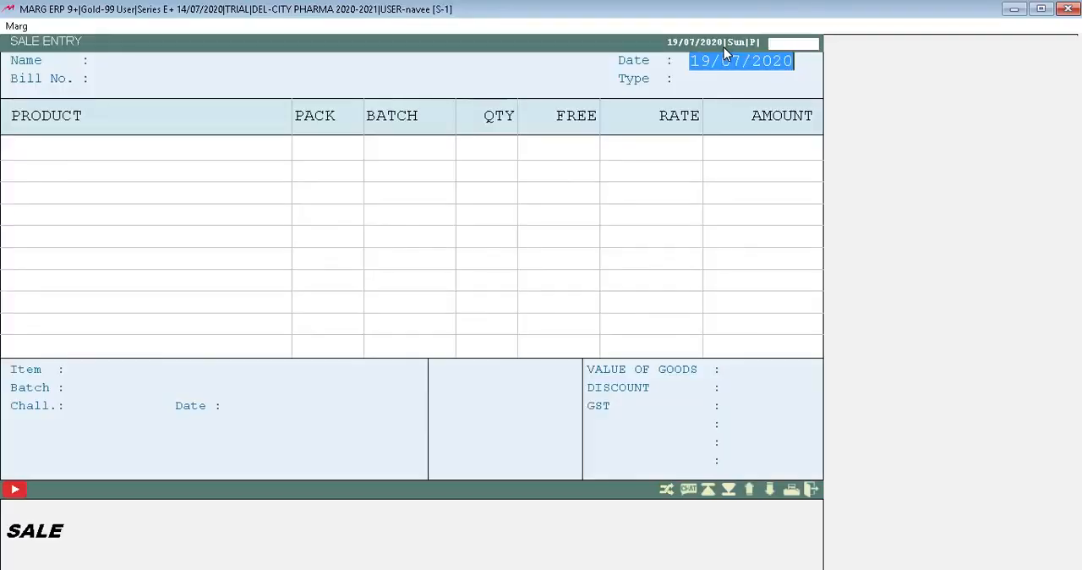
key(Return)
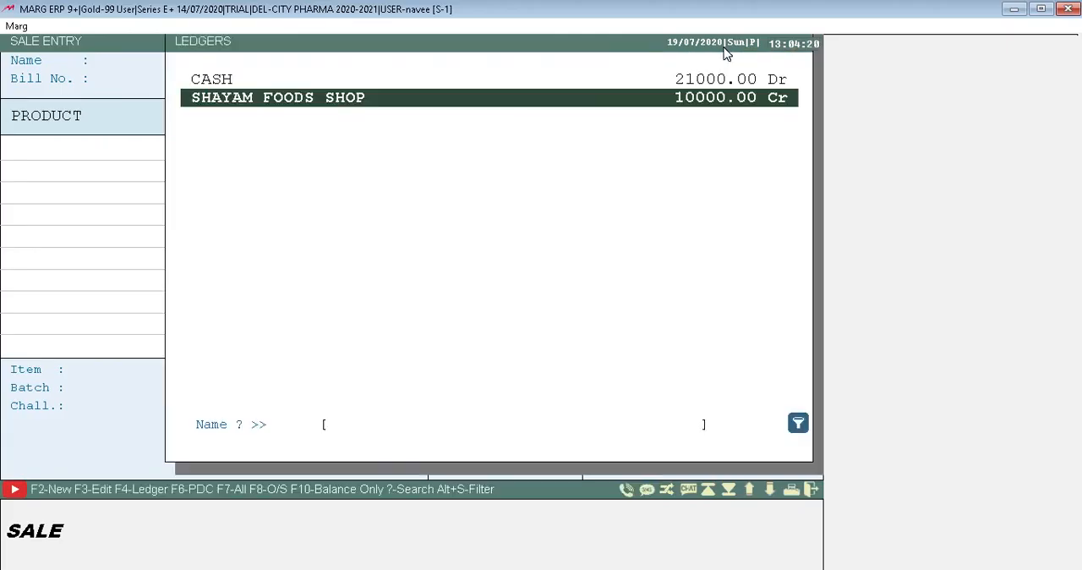
key(Return)
key(Return)
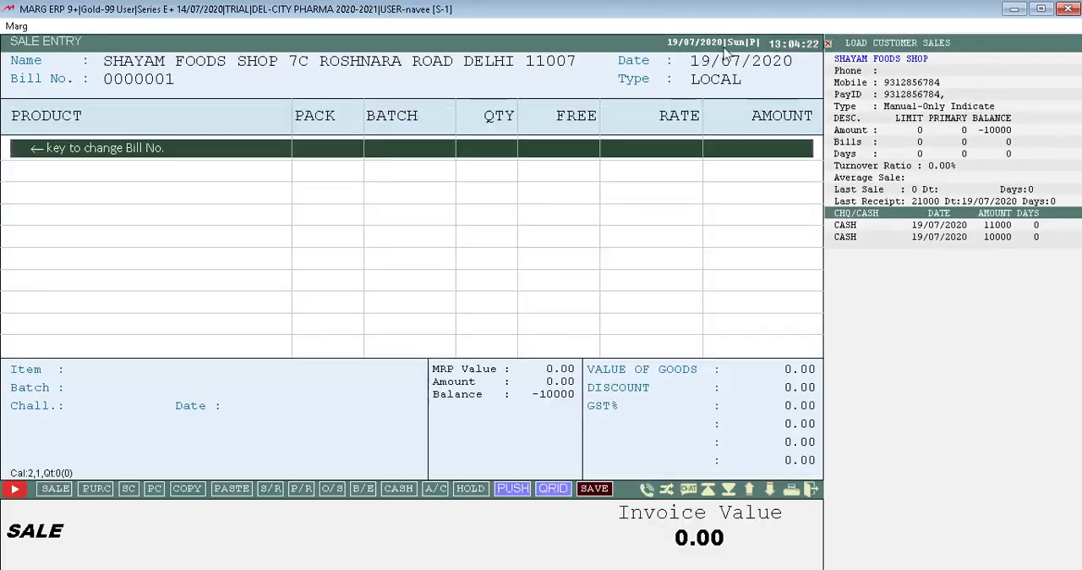
key(Return)
key(Return)
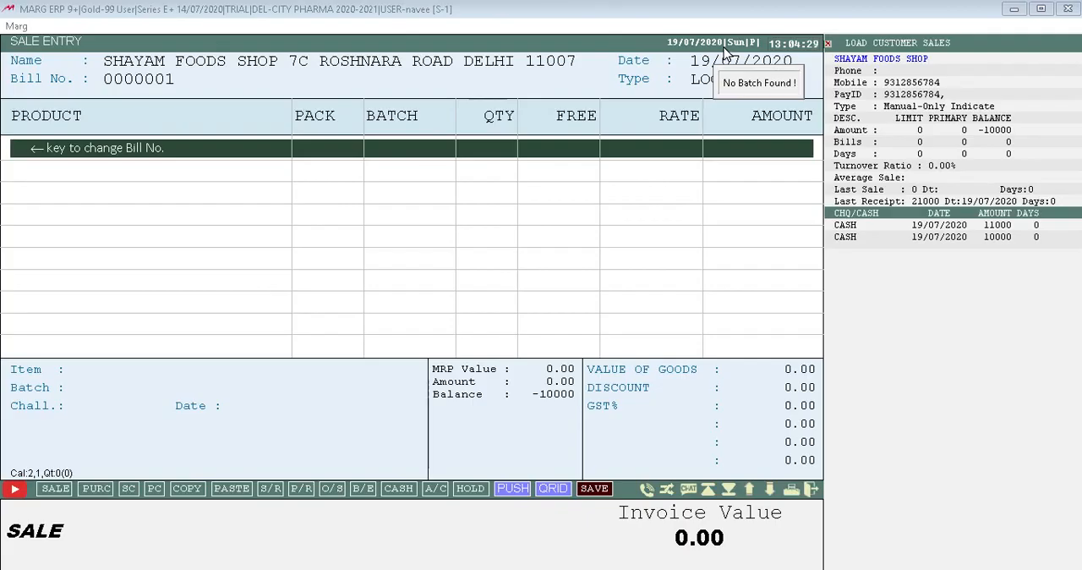
Reopen the bill's product list, choose the -BLANK- company for it, and return to the bill.
click(219, 151)
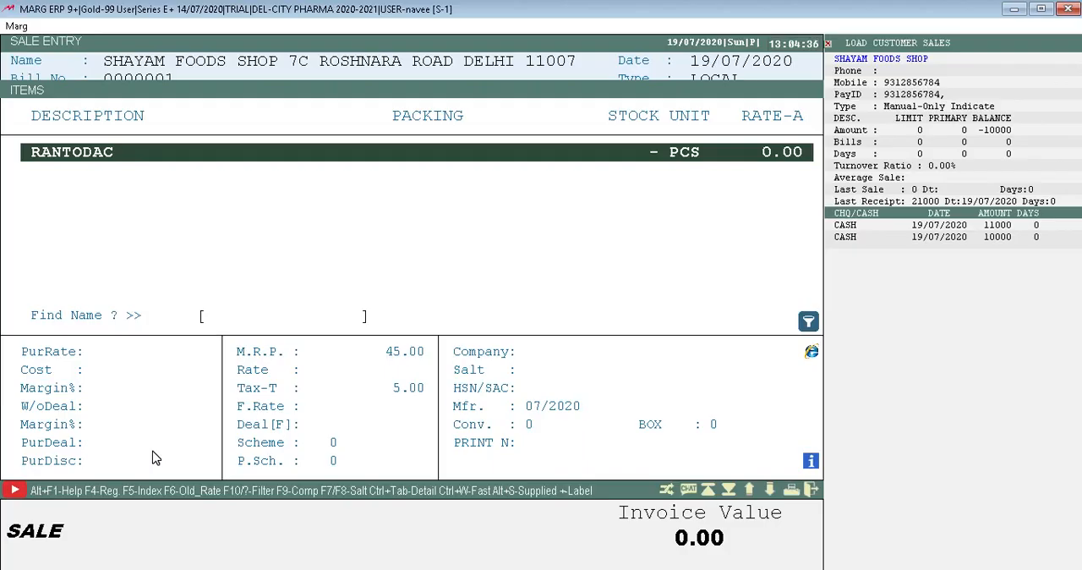
key(F9)
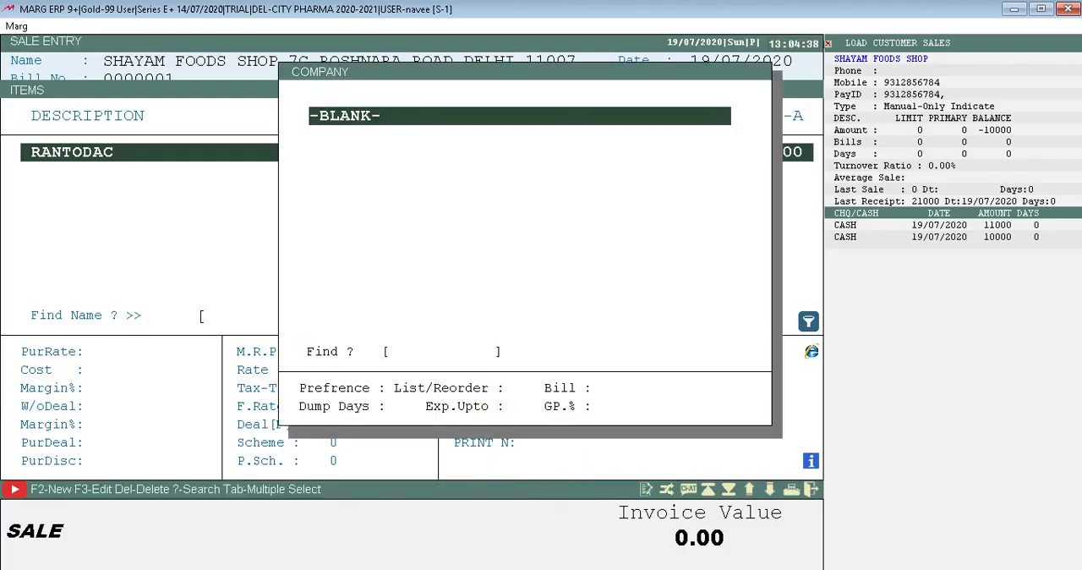
key(Return)
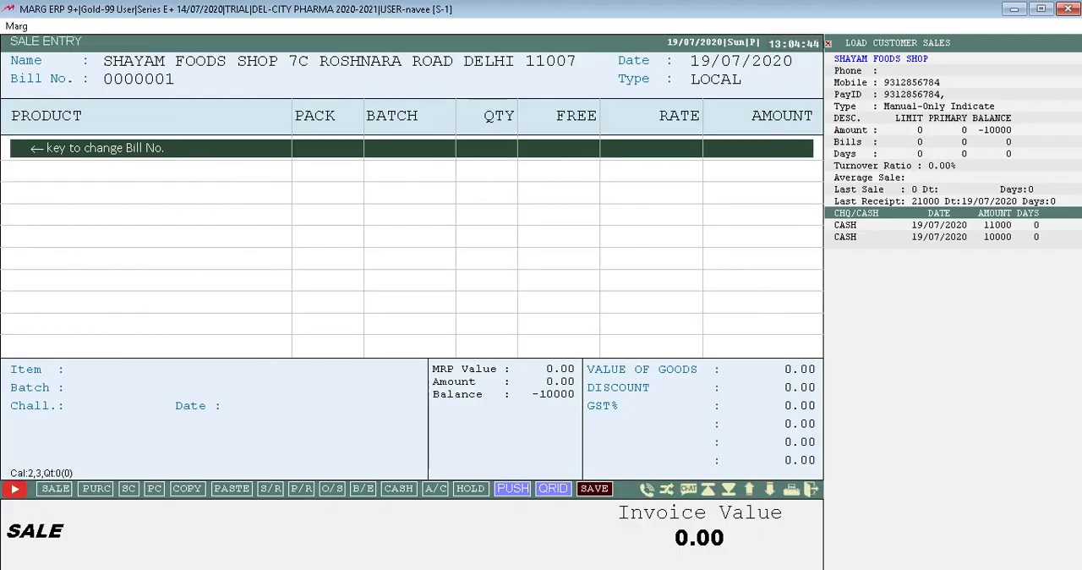
Look at the company choices in the bill's product list and leave the sale bill.
key(Return)
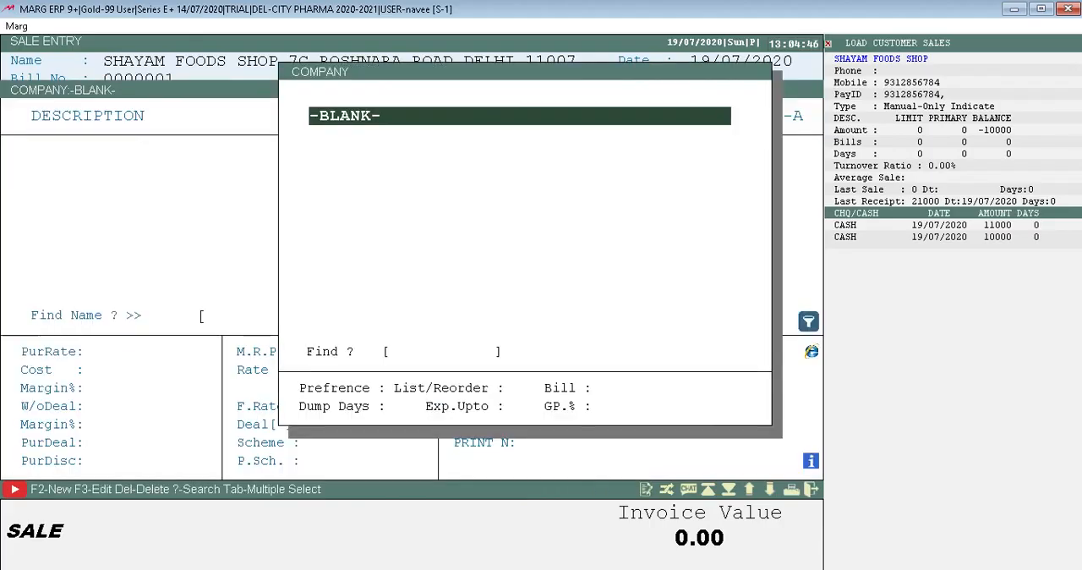
key(Escape)
key(Return)
key(Escape)
key(Escape)
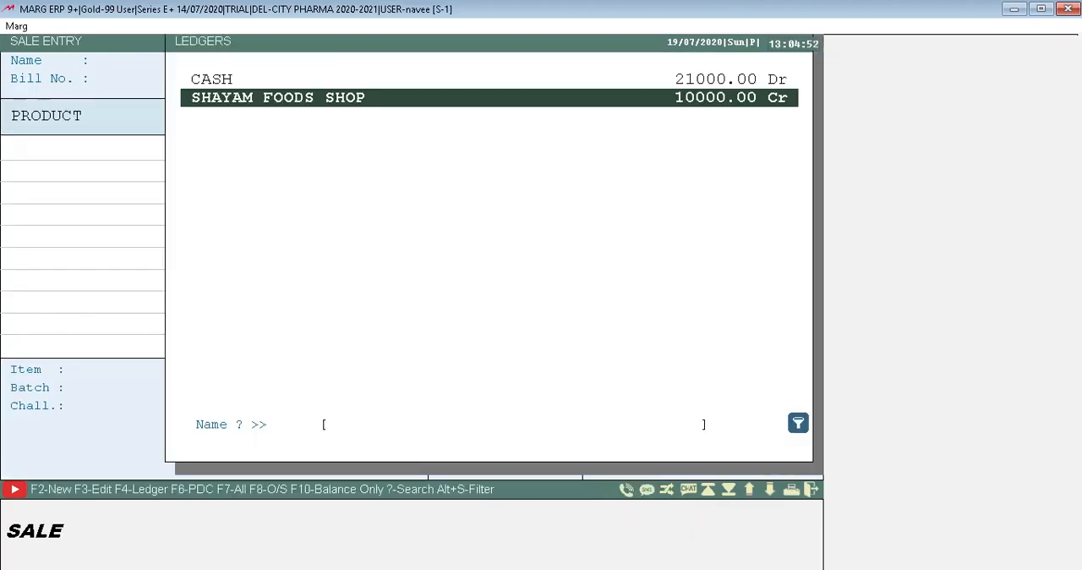
Select SHAYAM FOODS SHOP for the sale again, view the product list and return to the bill.
key(Return)
key(Return)
key(Return)
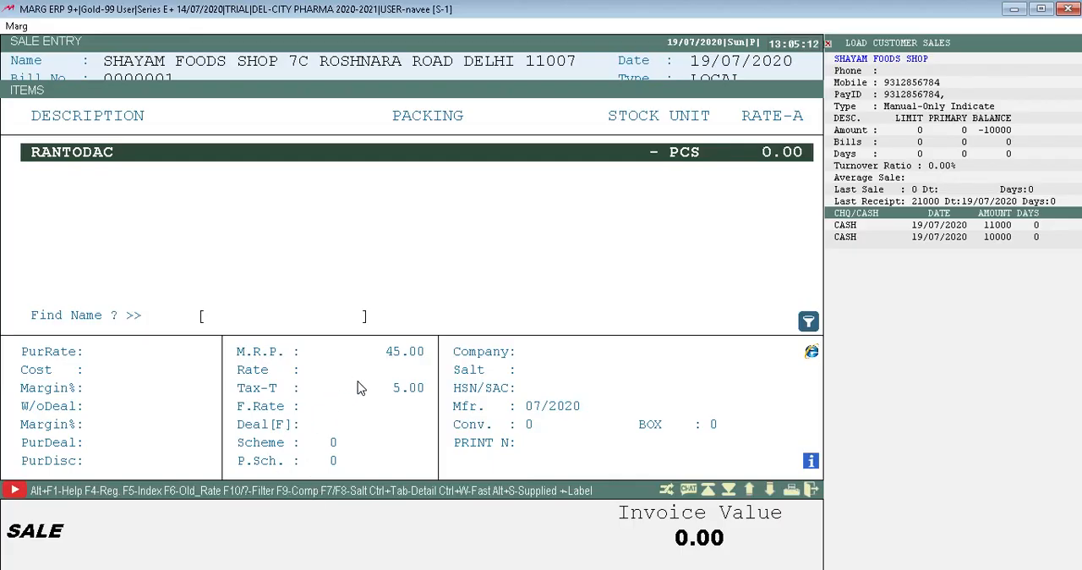
key(Escape)
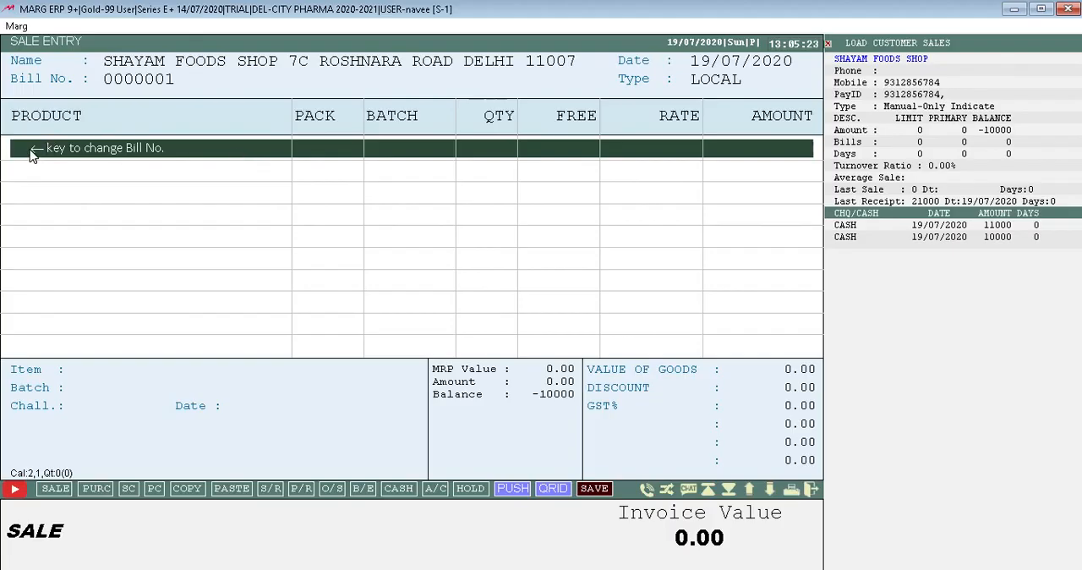
Open a stock receive entry from the sale bill and close it without entering anything.
key(Left)
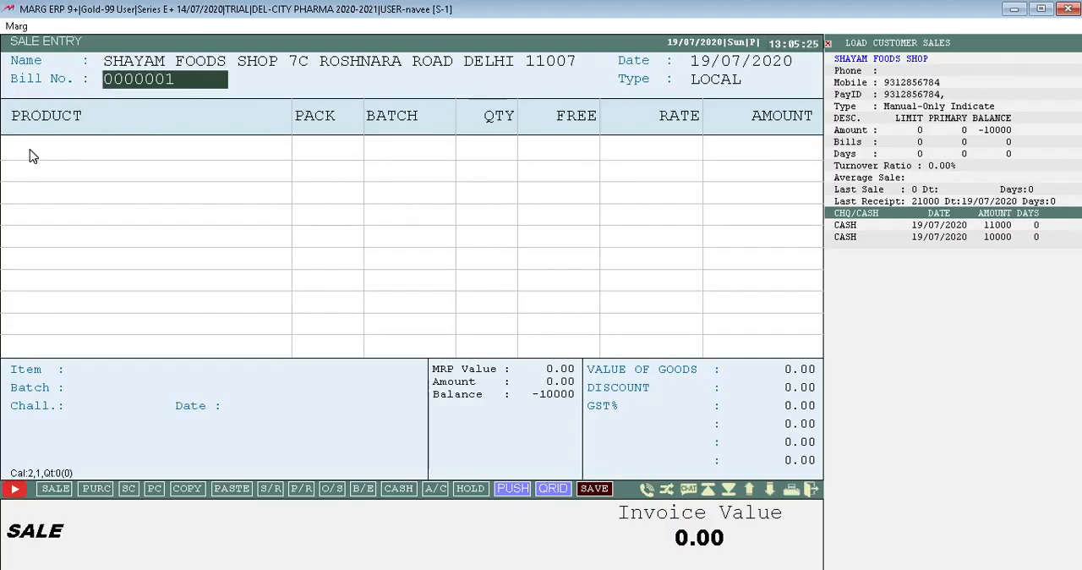
key(Right)
key(alt+r)
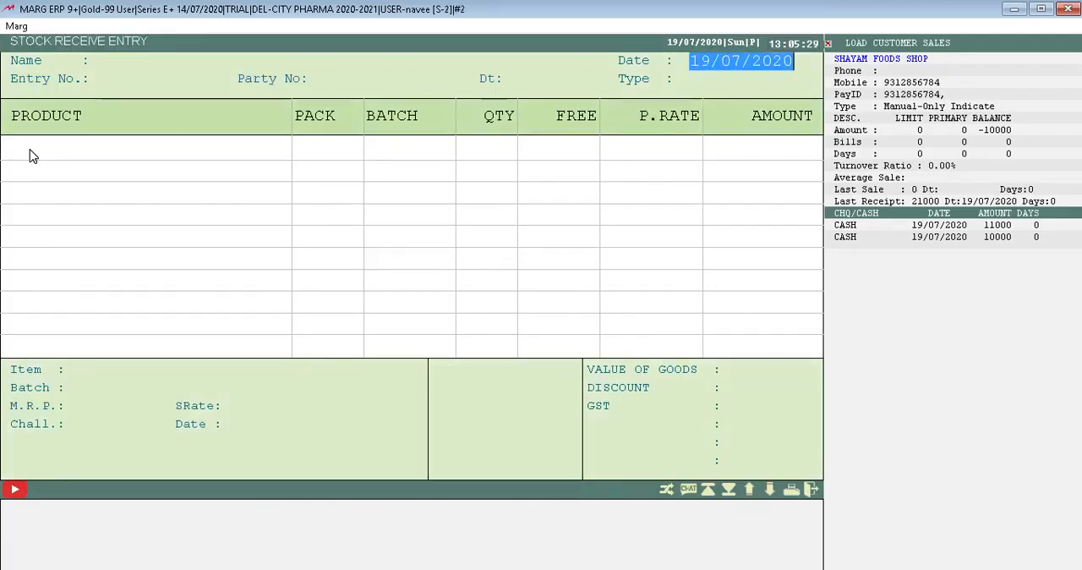
key(Escape)
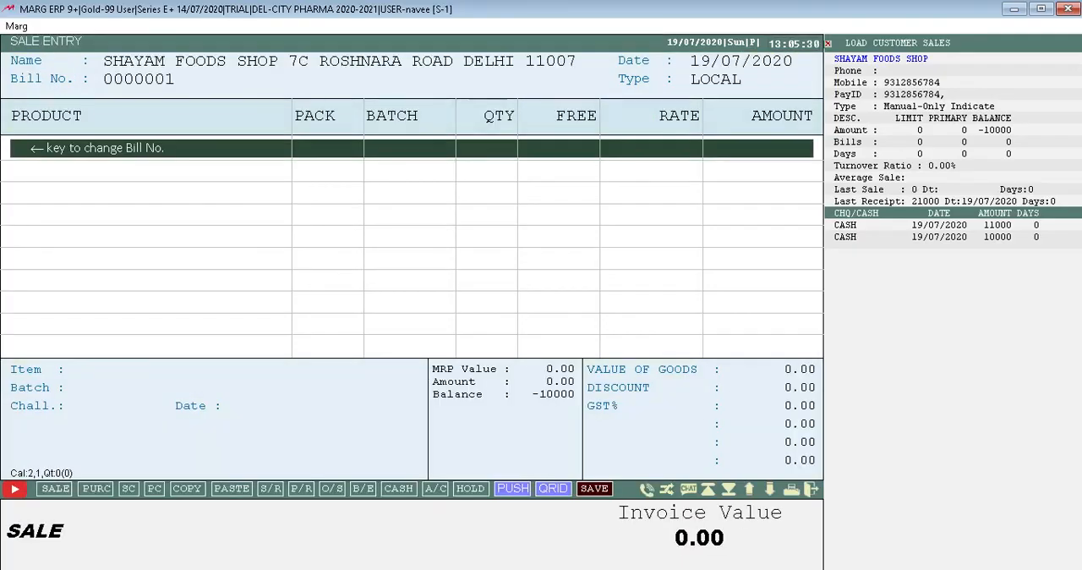
Try to add RANTODAC to the first bill line and close the product list.
key(Return)
key(Escape)
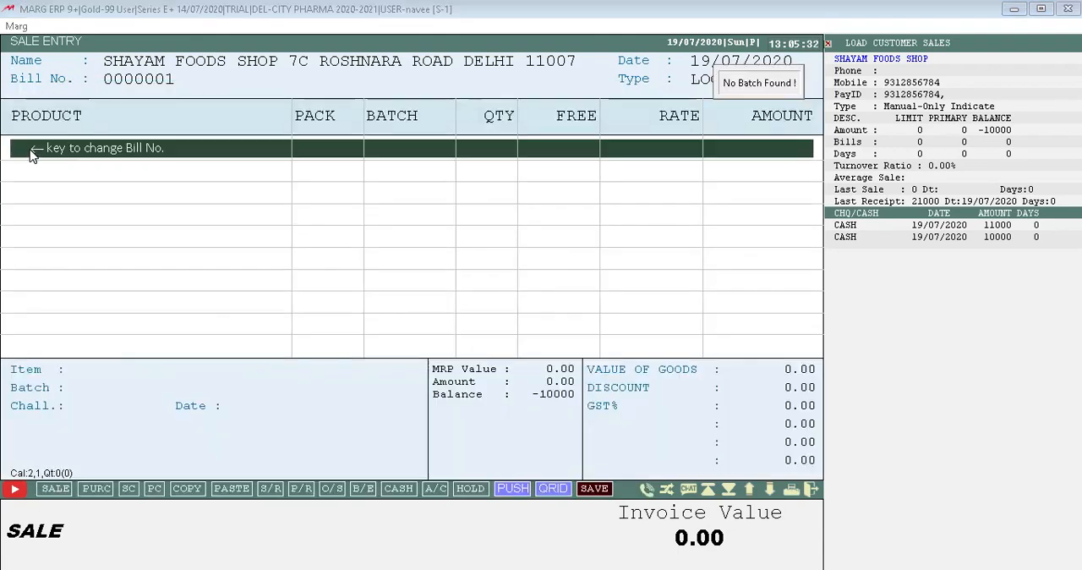
key(Return)
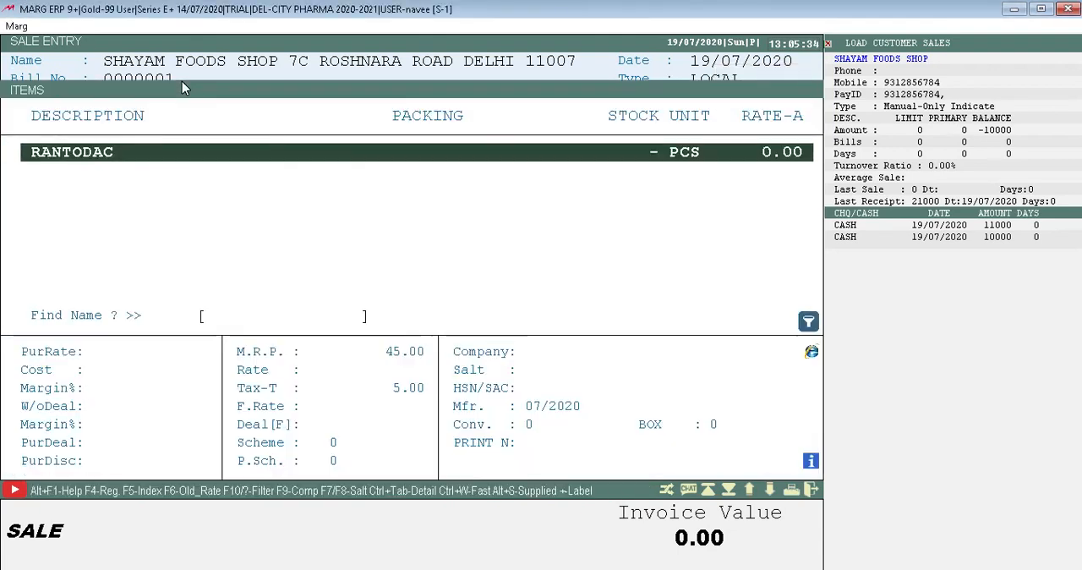
key(Escape)
Enter 0000002 as the bill number, but decline the number change.
key(Left)
key(Right)
key(Right)
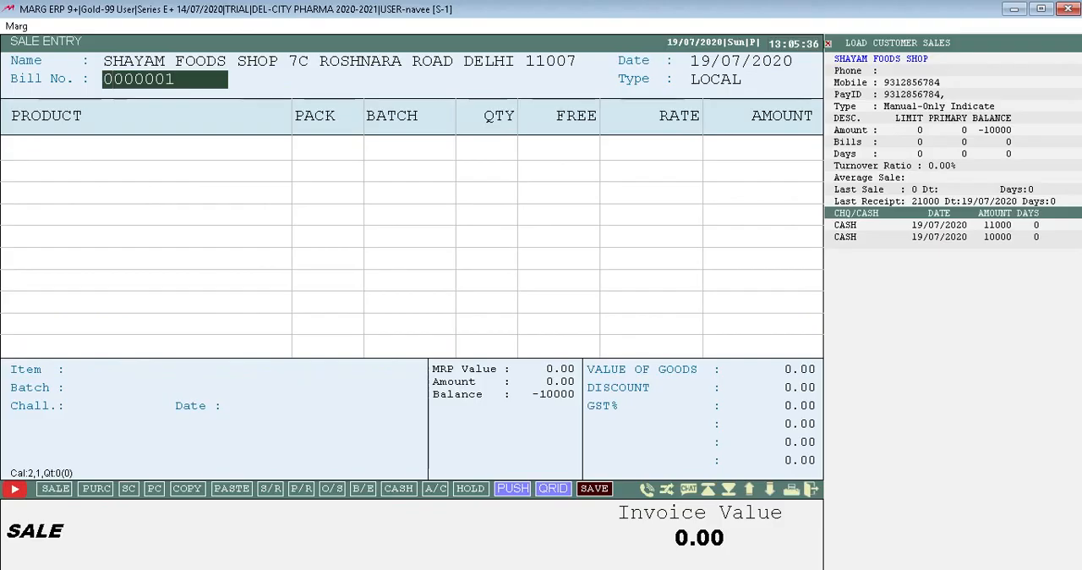
key(BackSpace)
text(2)
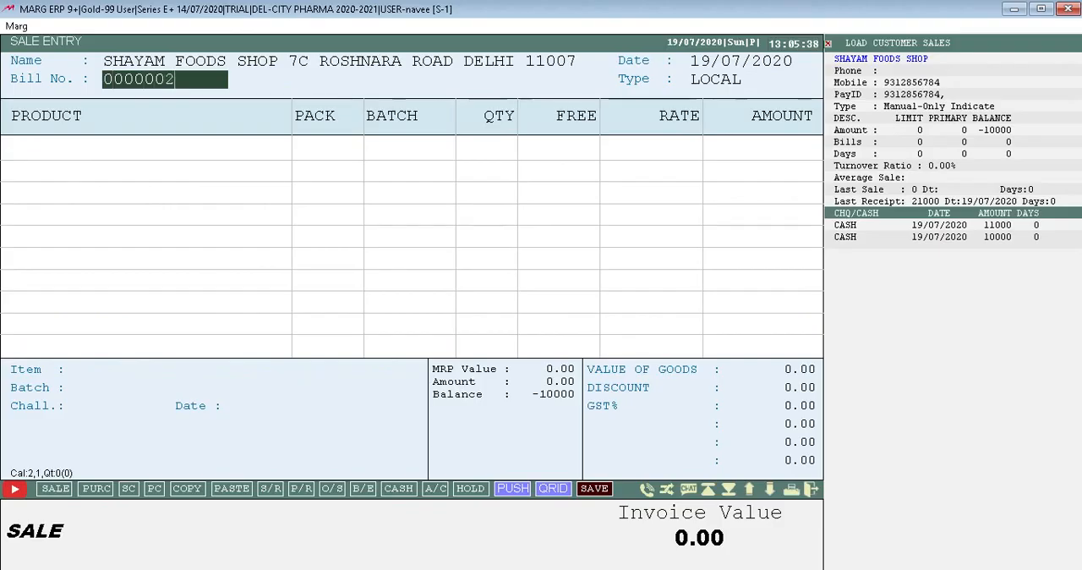
key(Return)
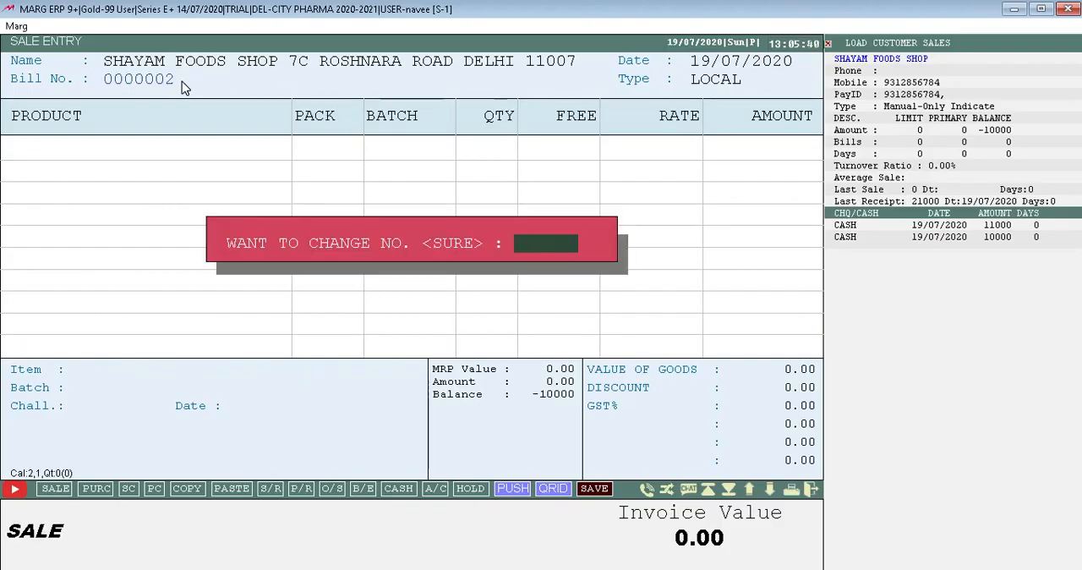
key(n)
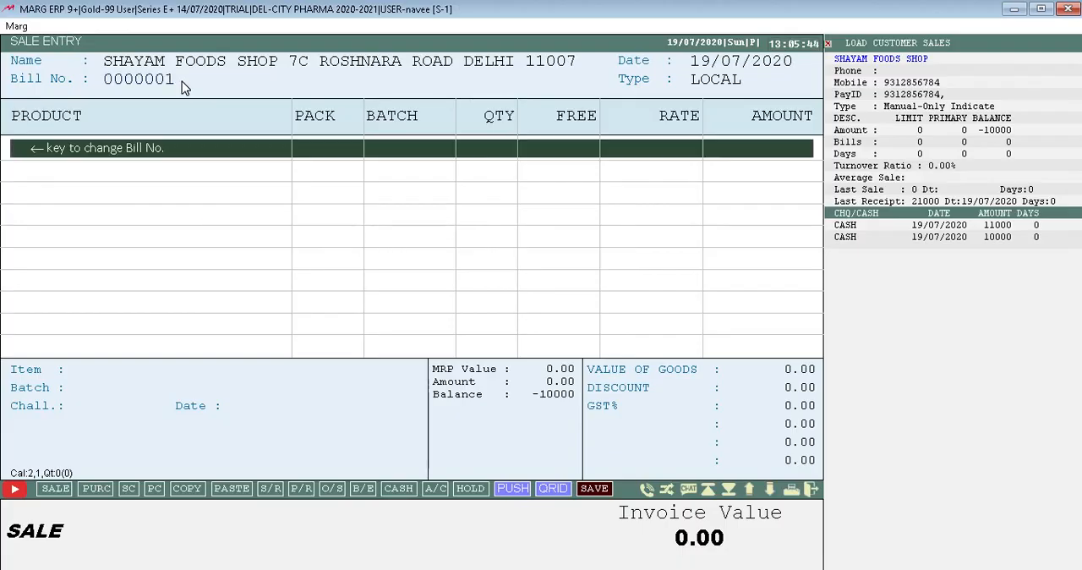
Try repeatedly to add RANTODAC to the bill, accepting a discount of 0.000 %.
key(Return)
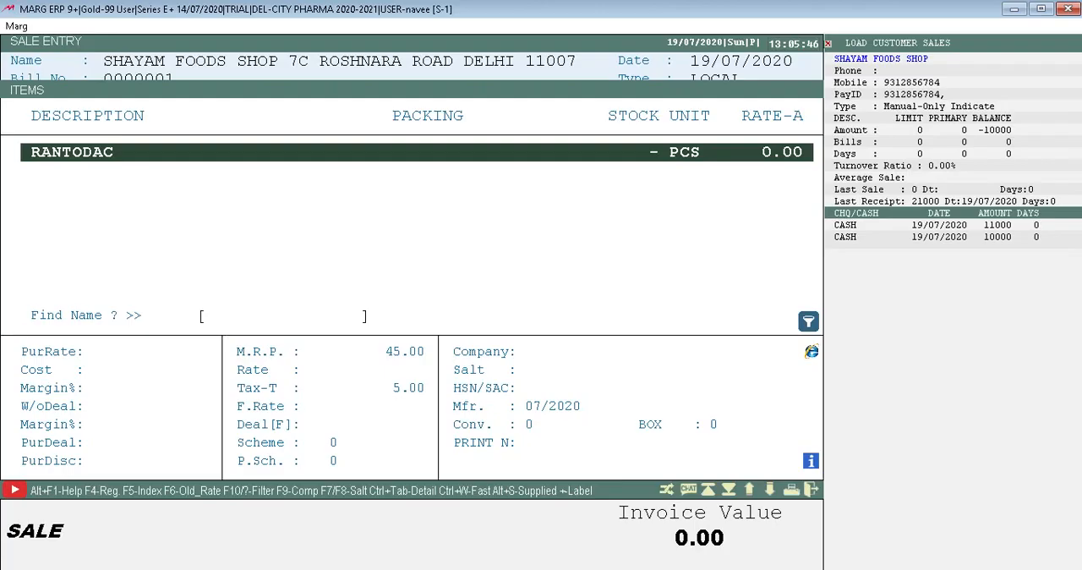
key(Return)
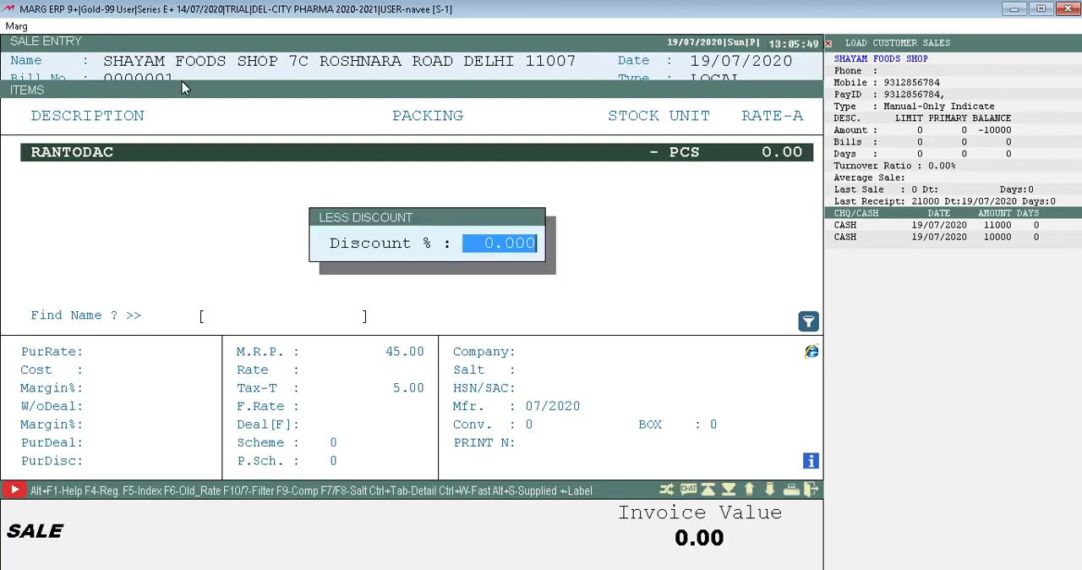
key(Return)
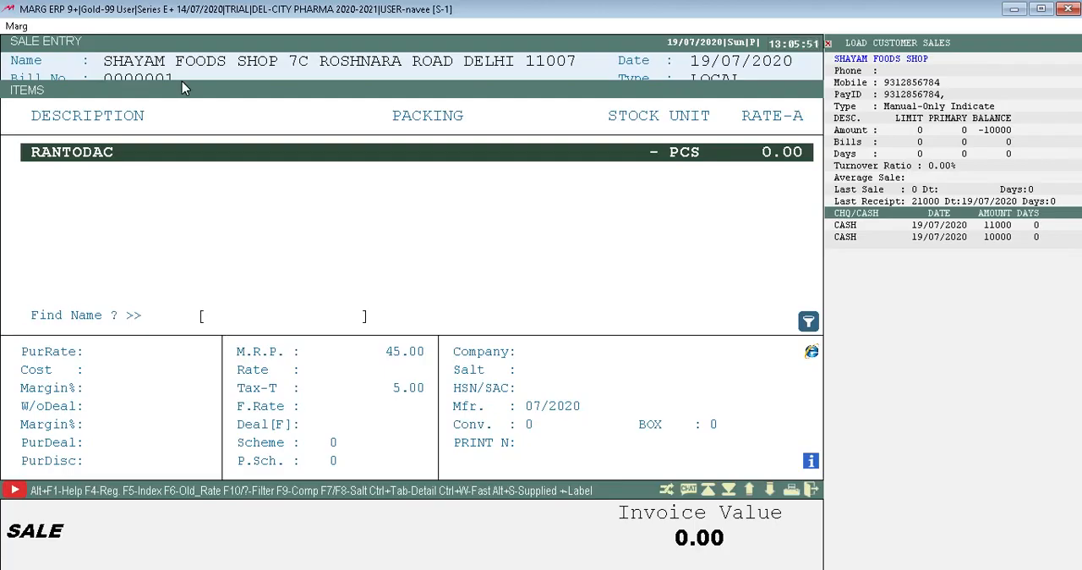
key(Return)
key(Return)
key(Return)
key(Return)
key(Return)
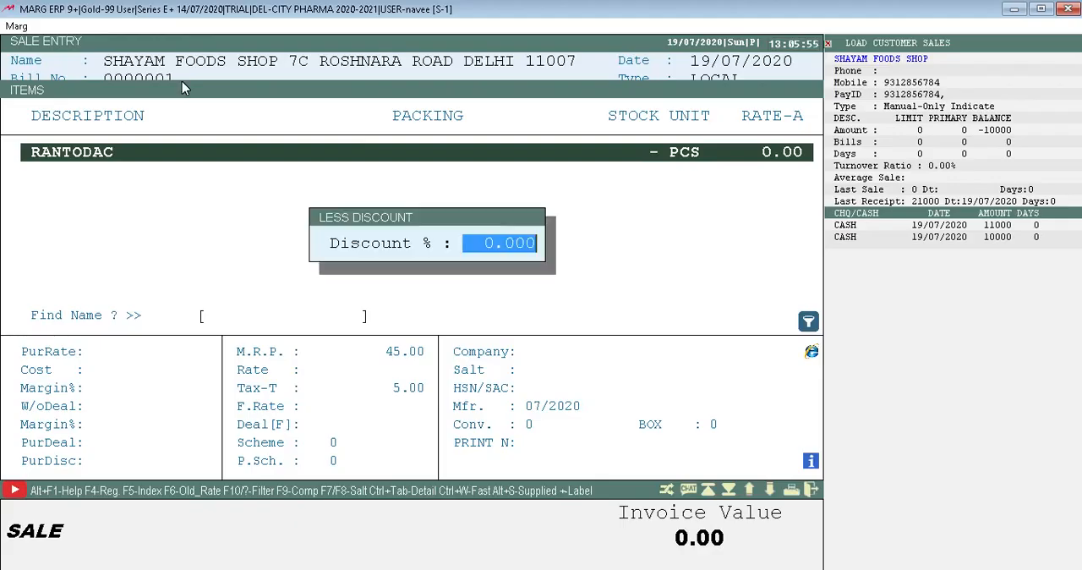
key(Return)
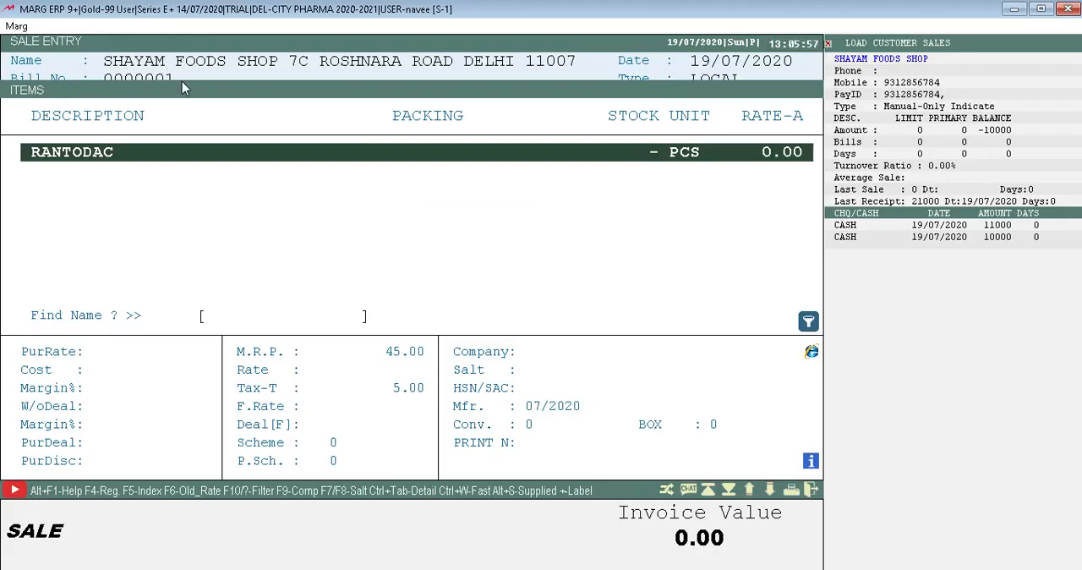
key(Return)
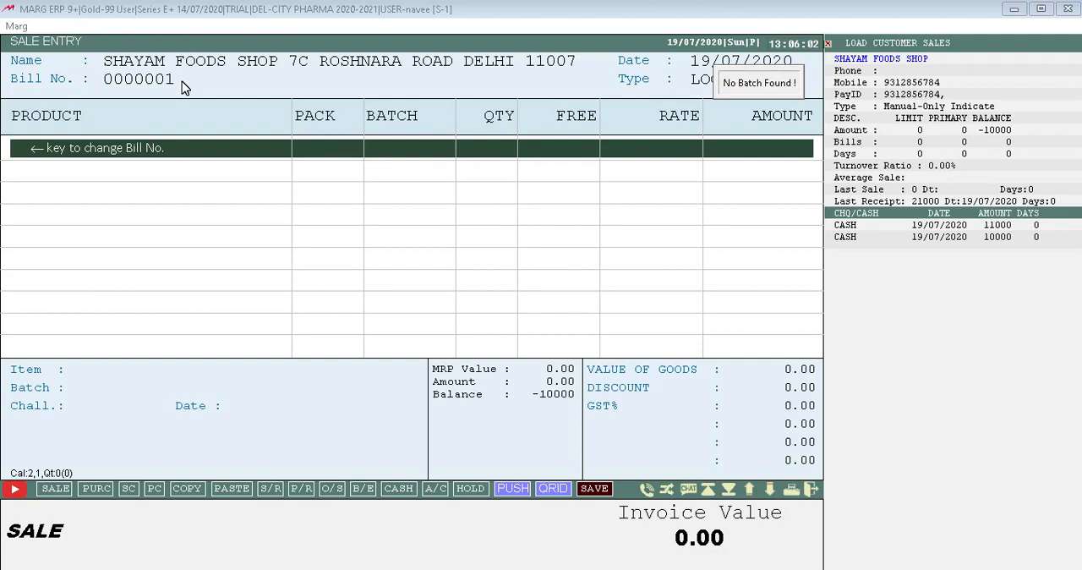
Start a second sale bill for SHAYAM FOODS SHOP and try to add RANTODAC to it.
click(53, 489)
key(Return)
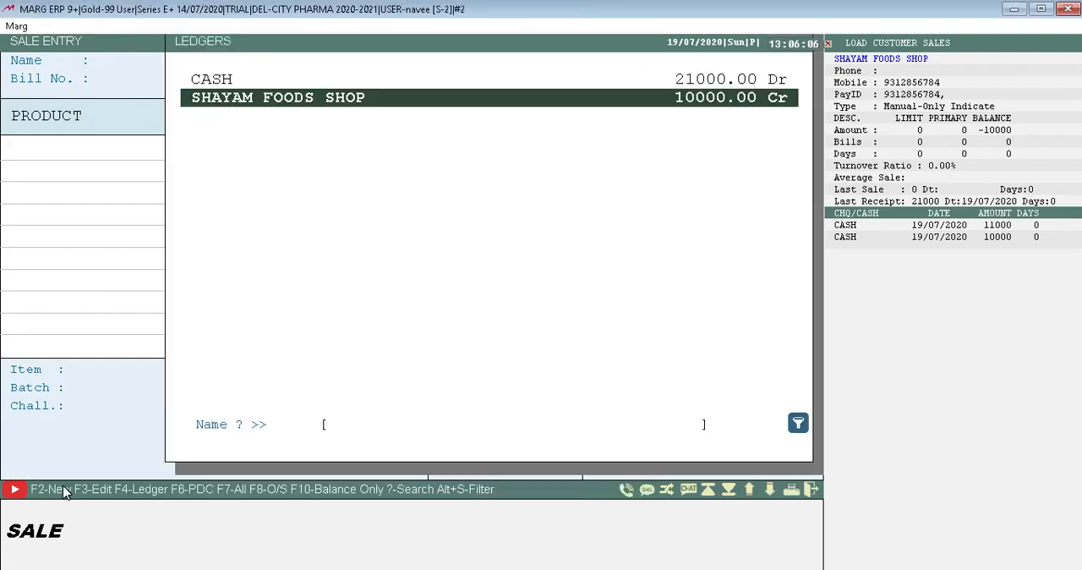
key(Return)
key(Return)
key(Return)
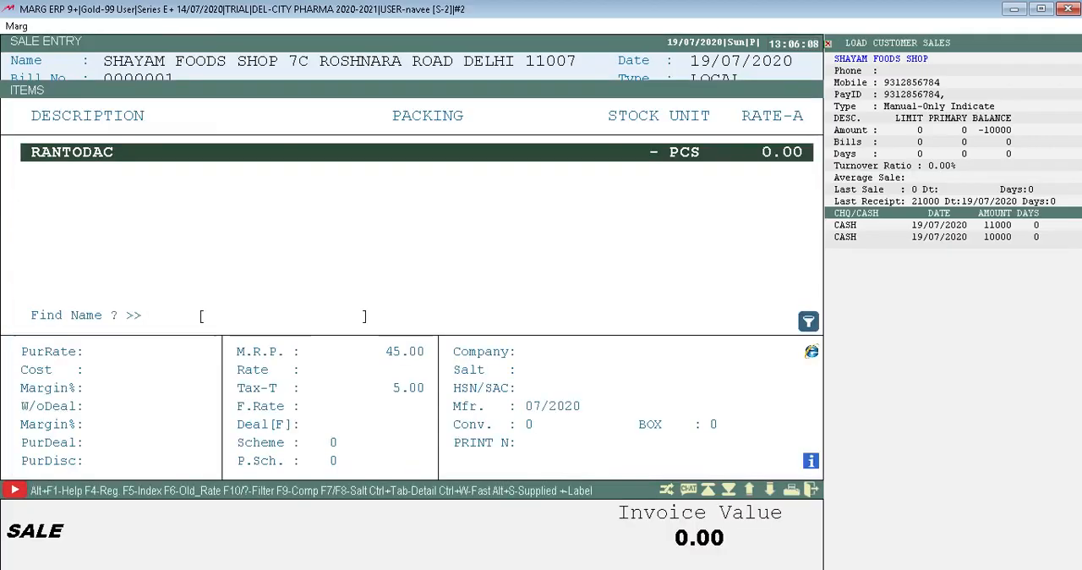
key(Return)
key(Return)
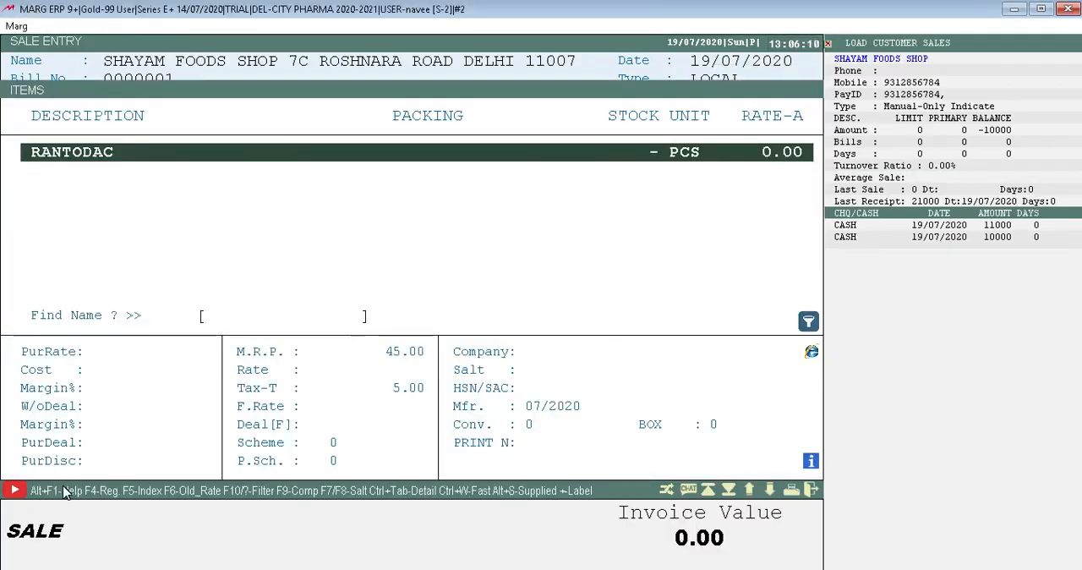
key(Return)
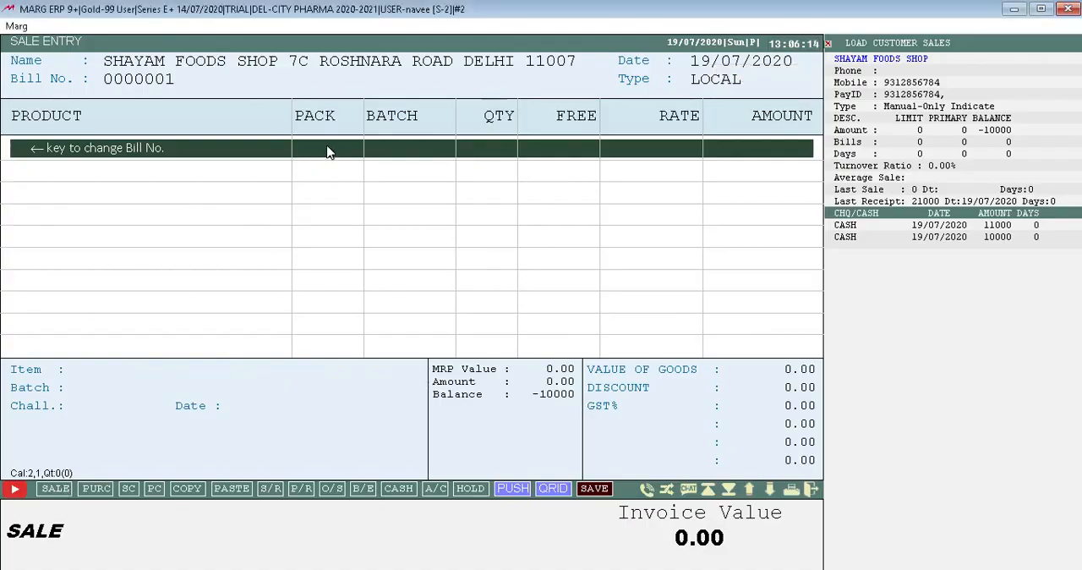
Retry adding RANTODAC to the second sale bill and exit sale entry to the main screen.
key(Return)
key(Return)
key(Return)
key(Return)
key(Return)
key(Return)
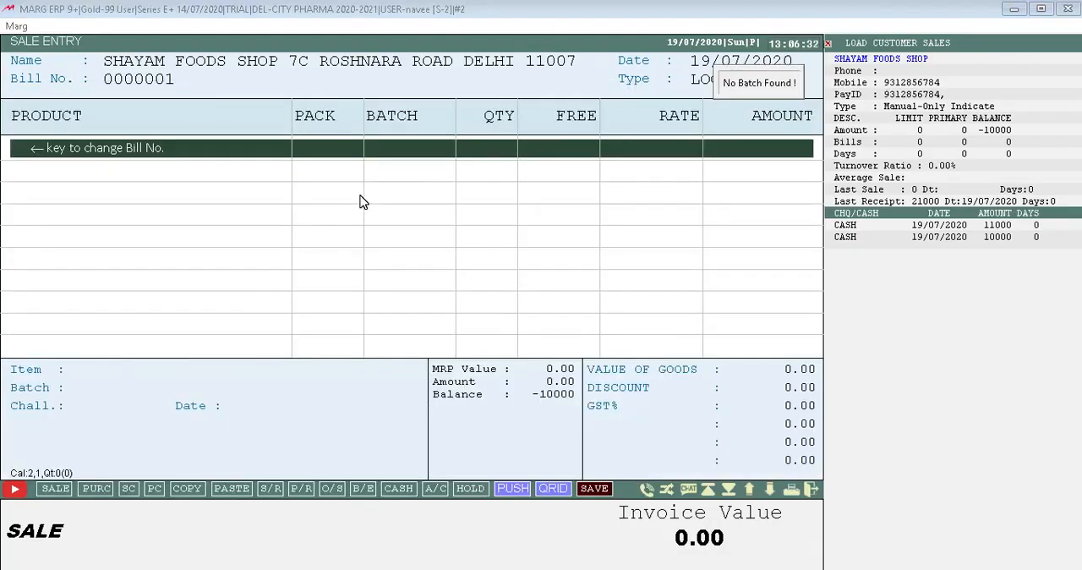
key(Escape)
key(Escape)
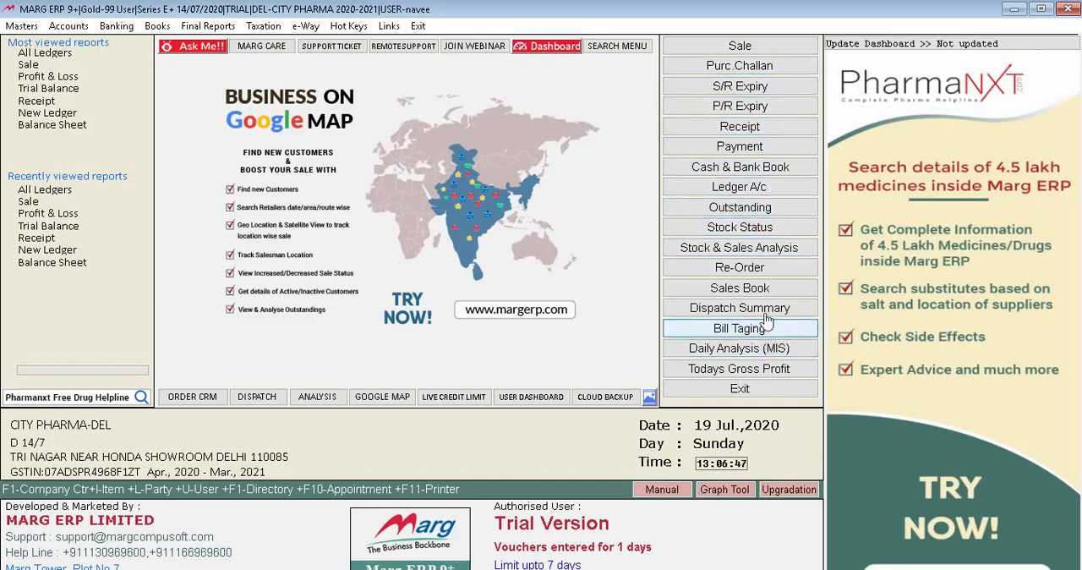
Start a purchase challan dated 19/07/2020 for SHAYAM FOODS SHOP with party number 01.
click(759, 73)
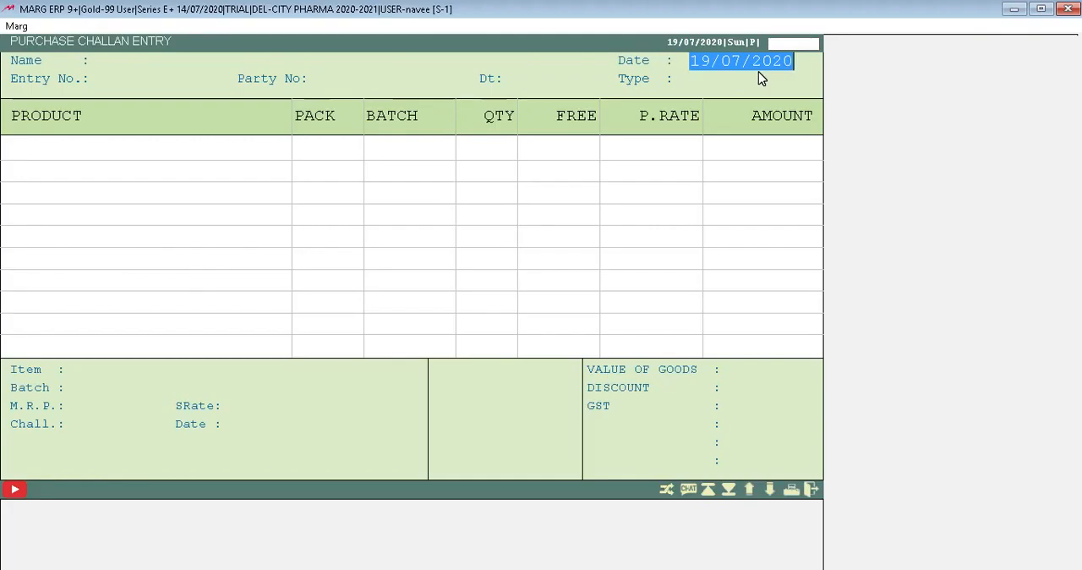
key(Return)
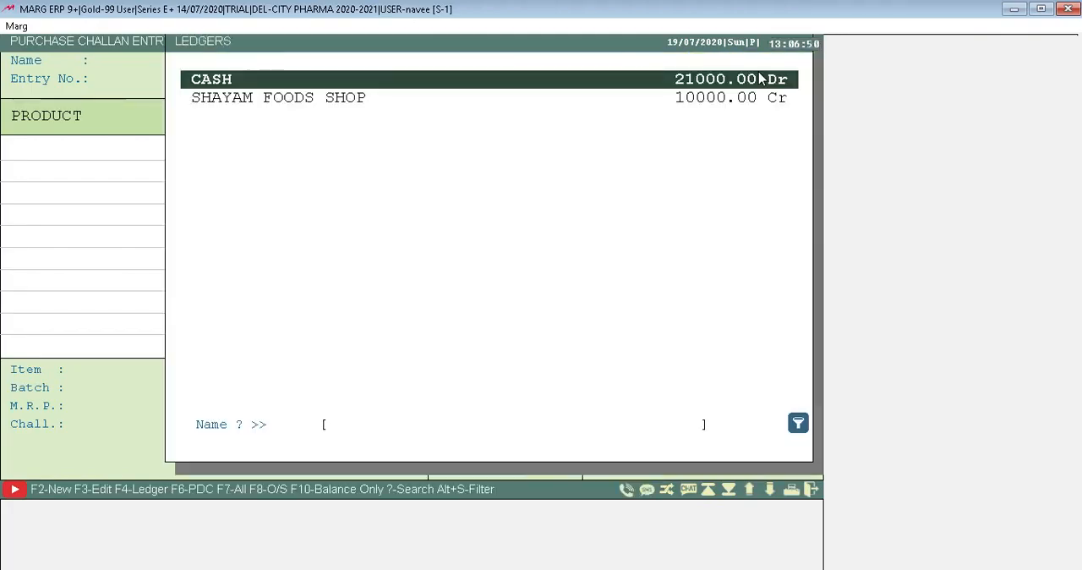
key(Down)
key(Return)
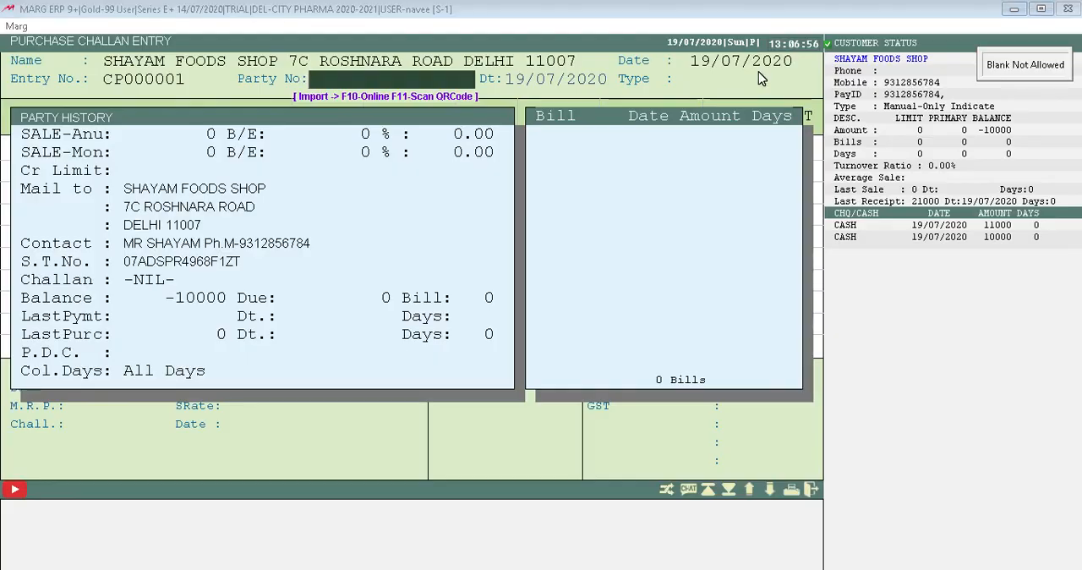
text(01)
key(Return)
Add RANTODAC to the purchase challan with batch 05MAY2020.
key(Return)
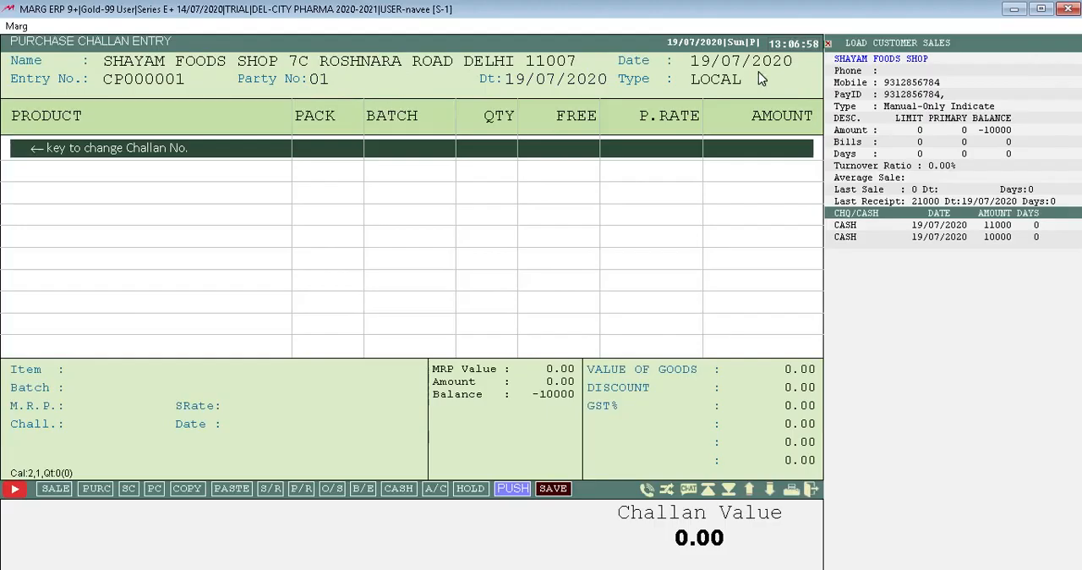
key(Return)
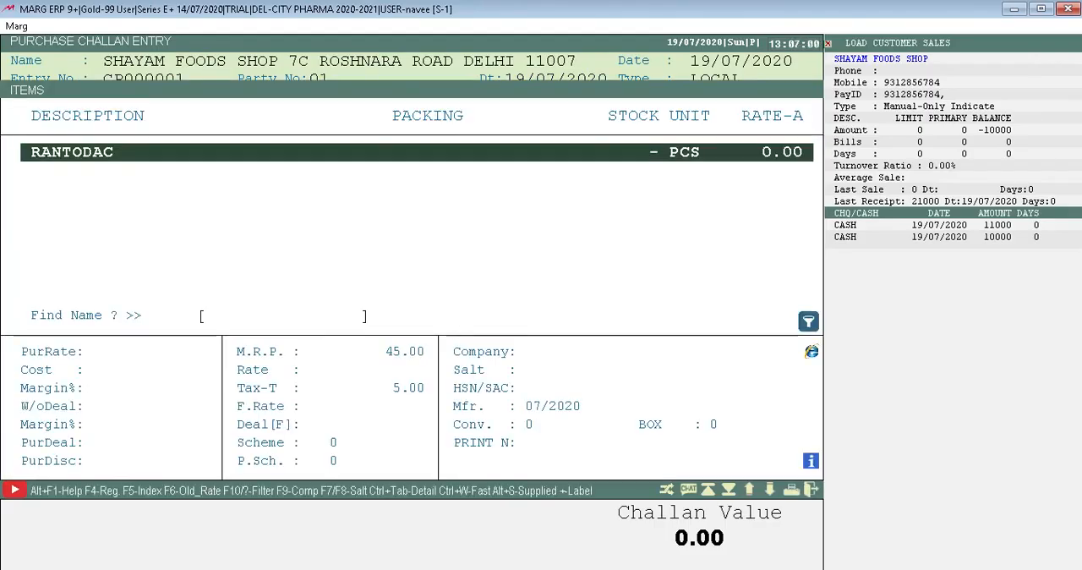
key(Return)
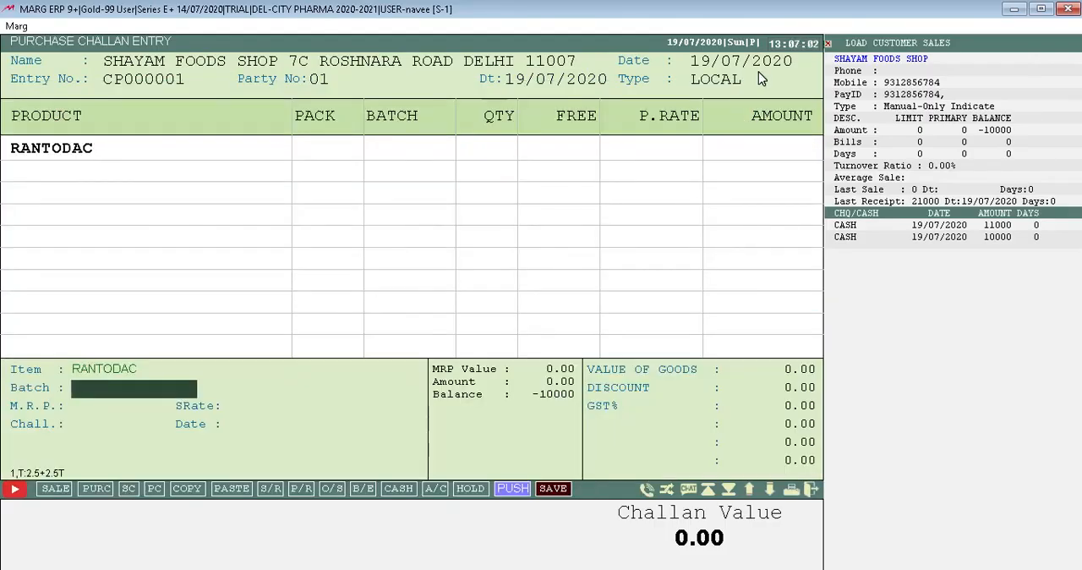
text(6532)
key(BackSpace)
key(BackSpace)
key(BackSpace)
key(BackSpace)
text(01/202)
key(BackSpace)
key(BackSpace)
key(BackSpace)
key(BackSpace)
text(5/)
key(BackSpace)
text(MAY)
key(BackSpace)
text(Y2020)
key(Return)
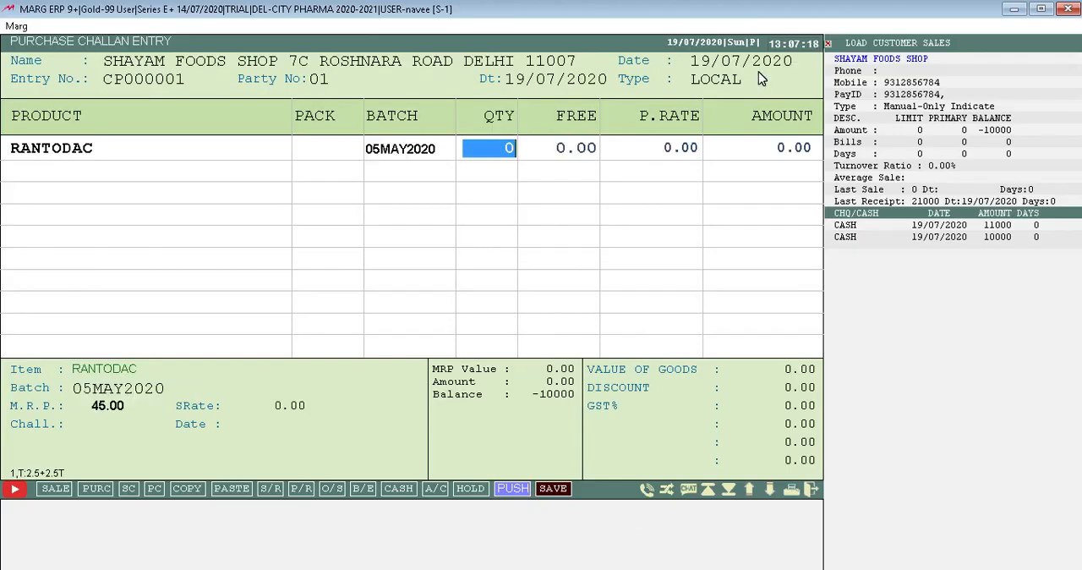
Set RANTODAC's quantity to 1000 with no free quantity and its purchase rate to 20.
text(1000)
key(Return)
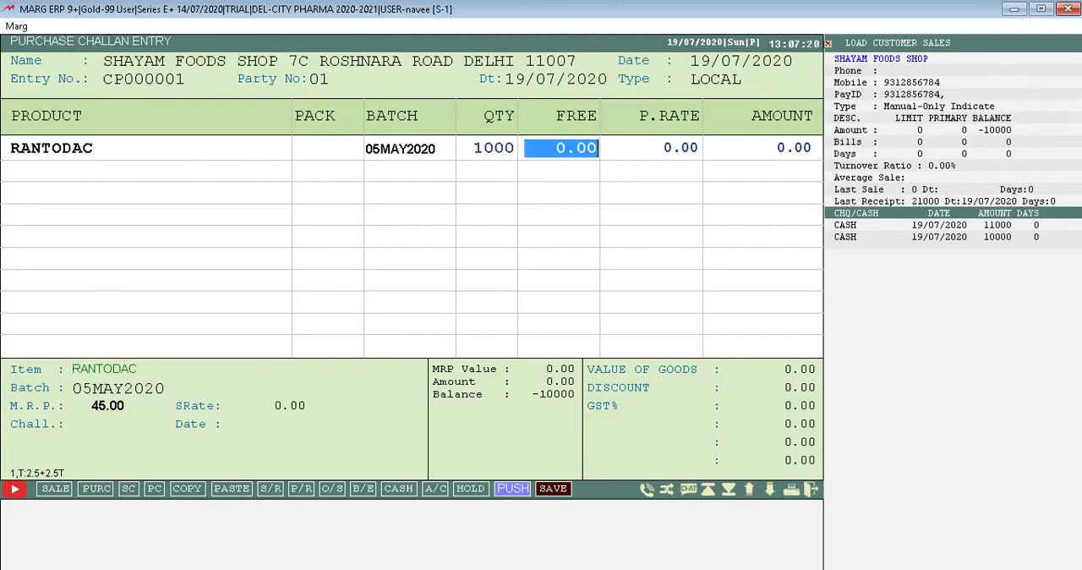
key(Return)
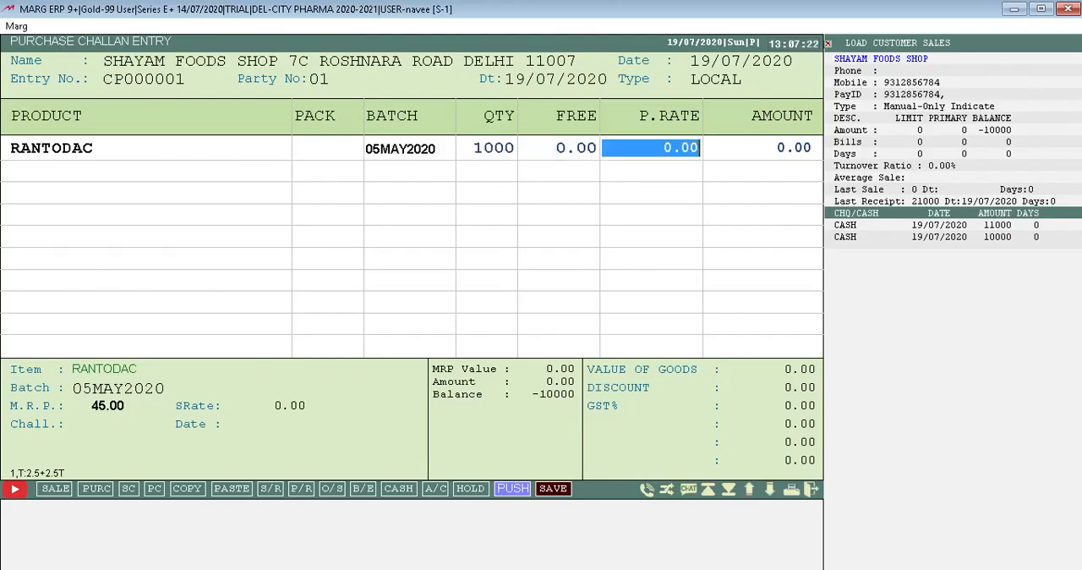
text(20)
key(Return)
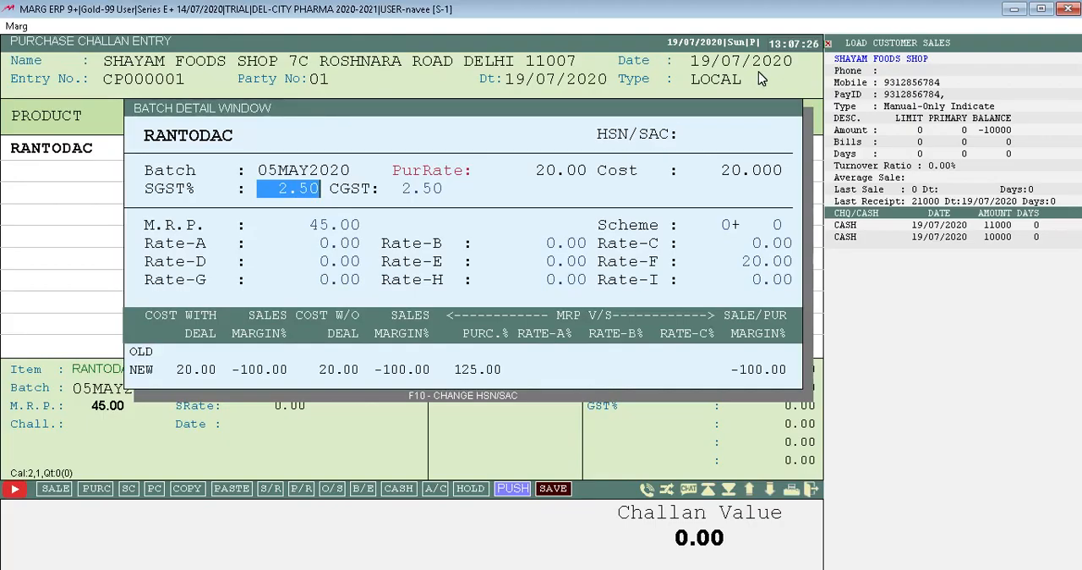
Accept SGST 2.50 %, M.R.P. 45.00 and zero for Rate-A to Rate-D in RANTODAC's batch details.
key(Return)
key(Return)
key(Return)
key(Return)
key(Return)
key(Return)
key(Return)
key(Return)
key(Return)
key(Return)
key(Return)
key(Return)
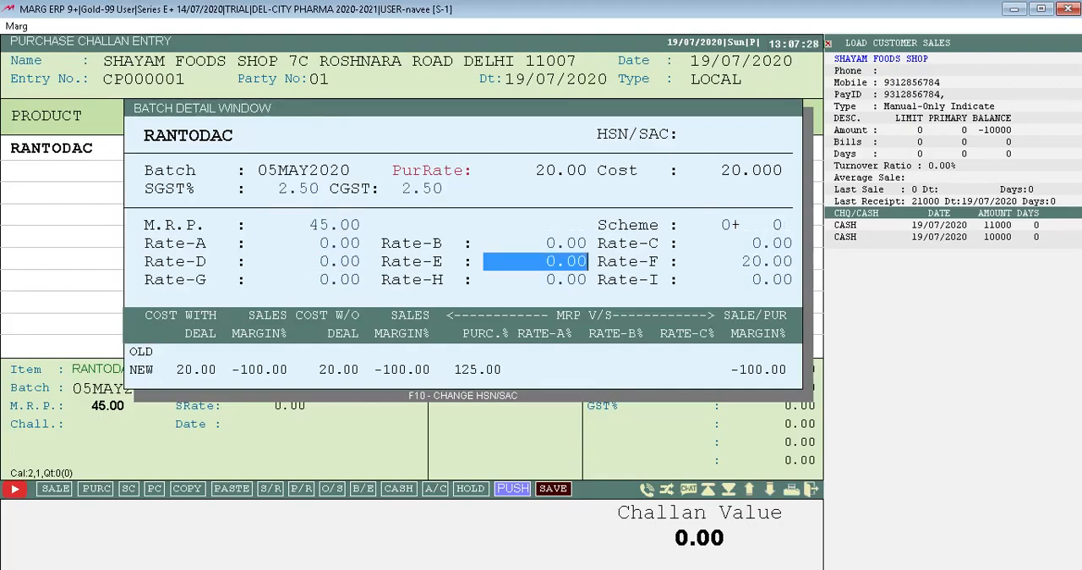
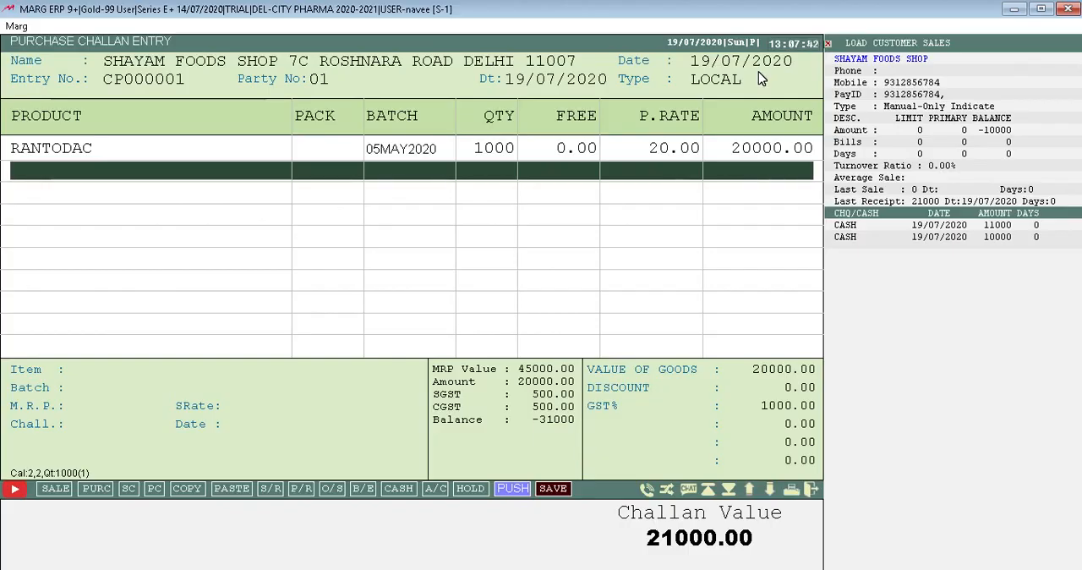
Add a second RANTODAC line from batch 05MAY2020 to the purchase challan with quantity 1000.
key(Return)
key(Return)
key(Return)
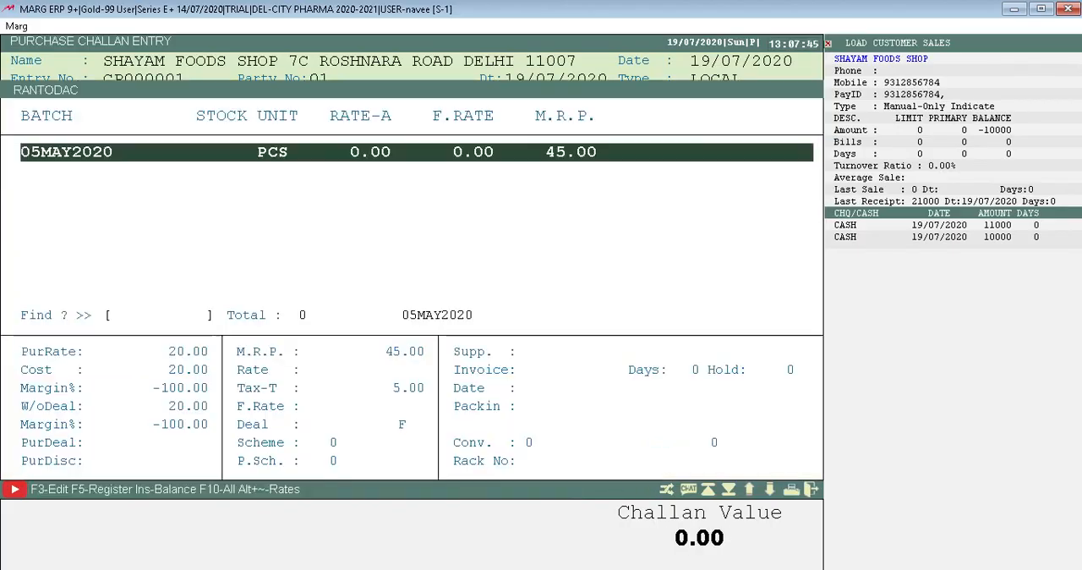
key(Return)
key(Down)
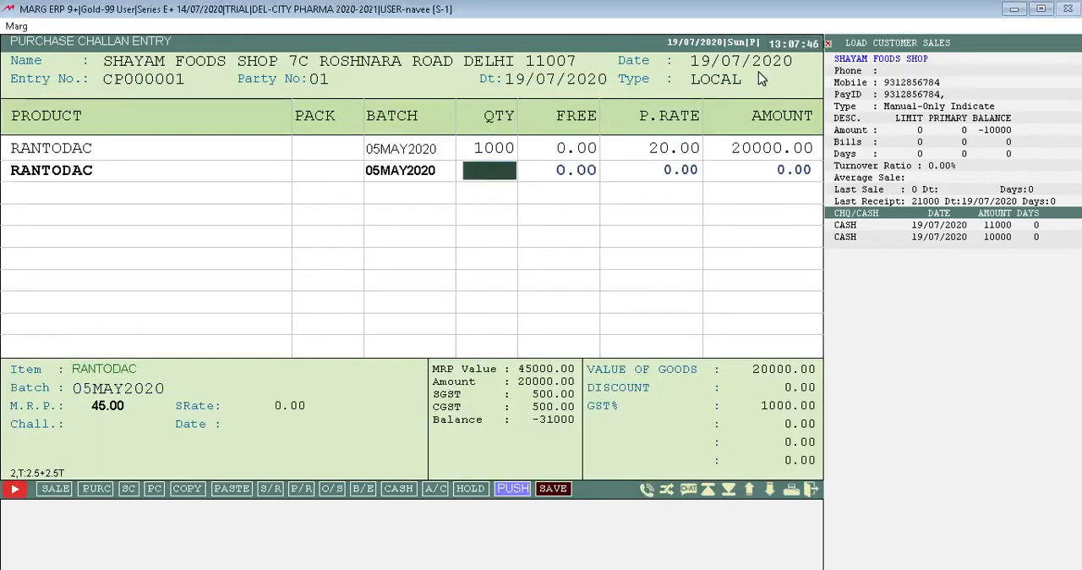
key(Return)
key(Return)
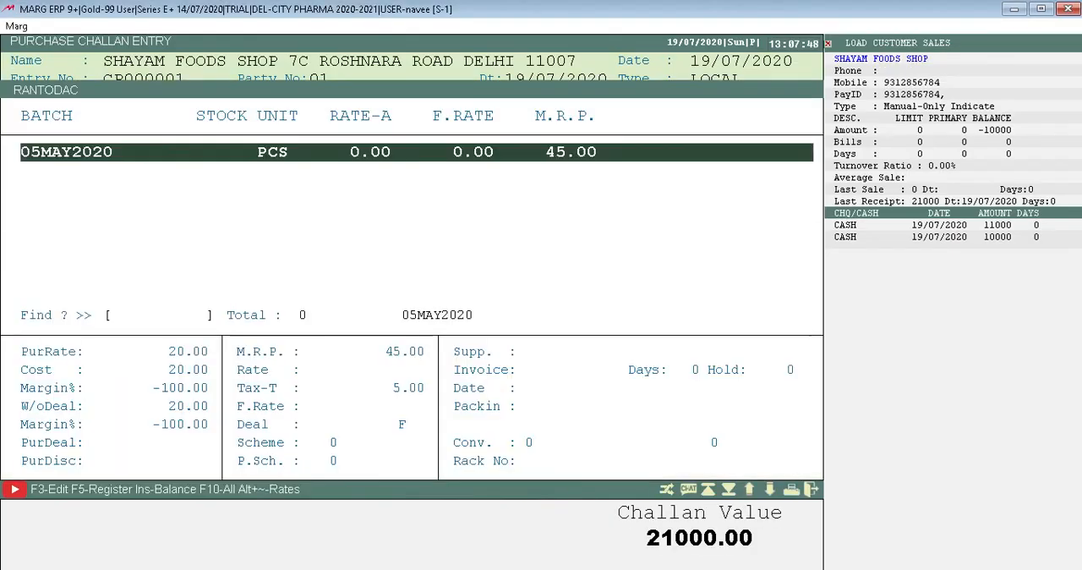
key(Return)
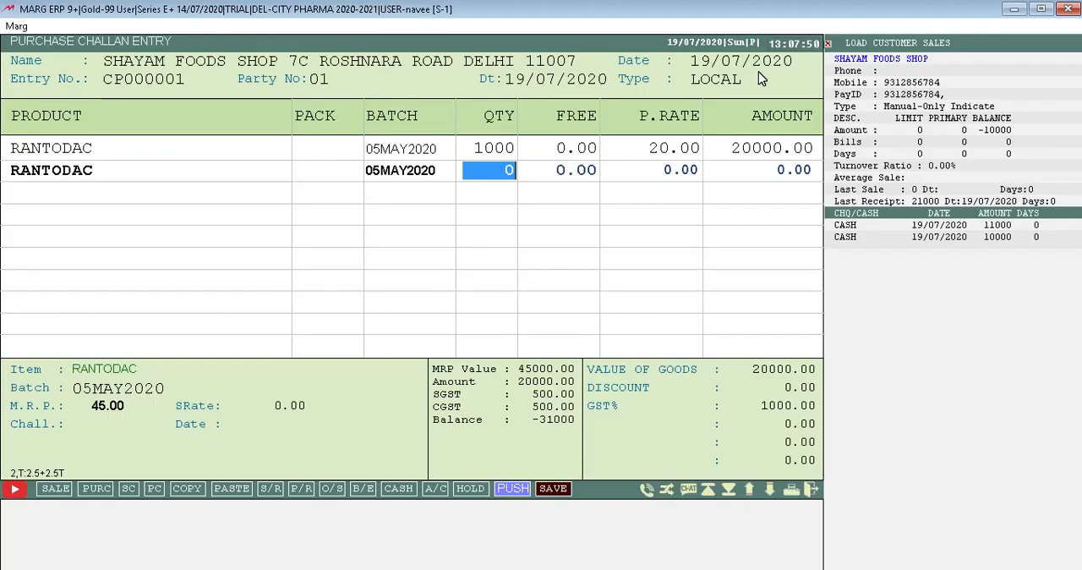
text(1000)
key(Return)
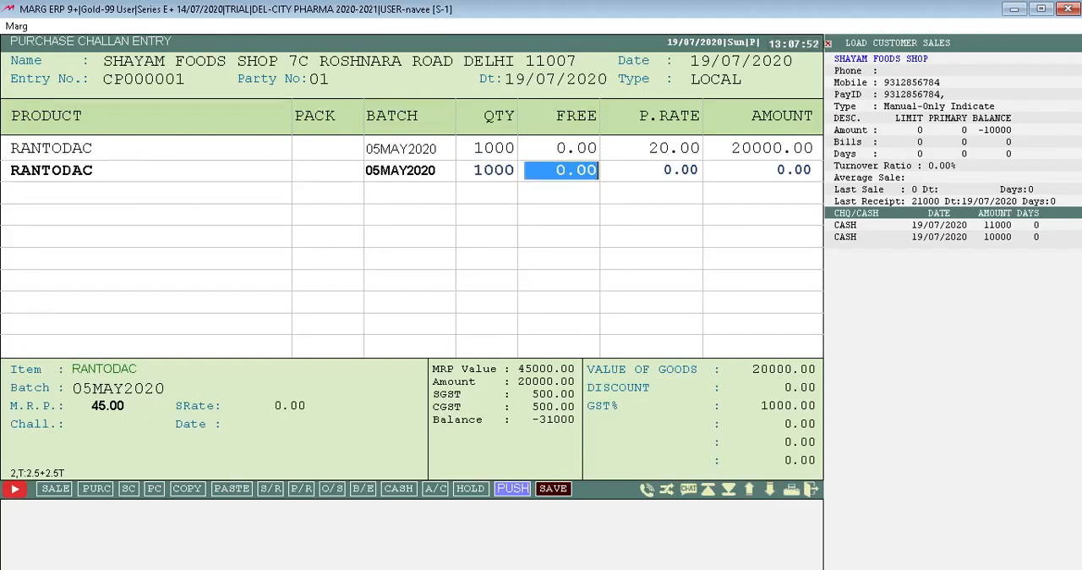
Give the second RANTODAC line no free quantity and a purchase rate of 25, accepting SGST 2.50 % and M.R.P. 45.00 in its batch details.
key(Return)
key(Return)
key(Return)
key(Return)
key(Return)
key(Return)
key(Return)
key(Return)
key(Return)
key(Return)
key(Return)
key(Return)
key(Return)
key(Return)
key(Return)
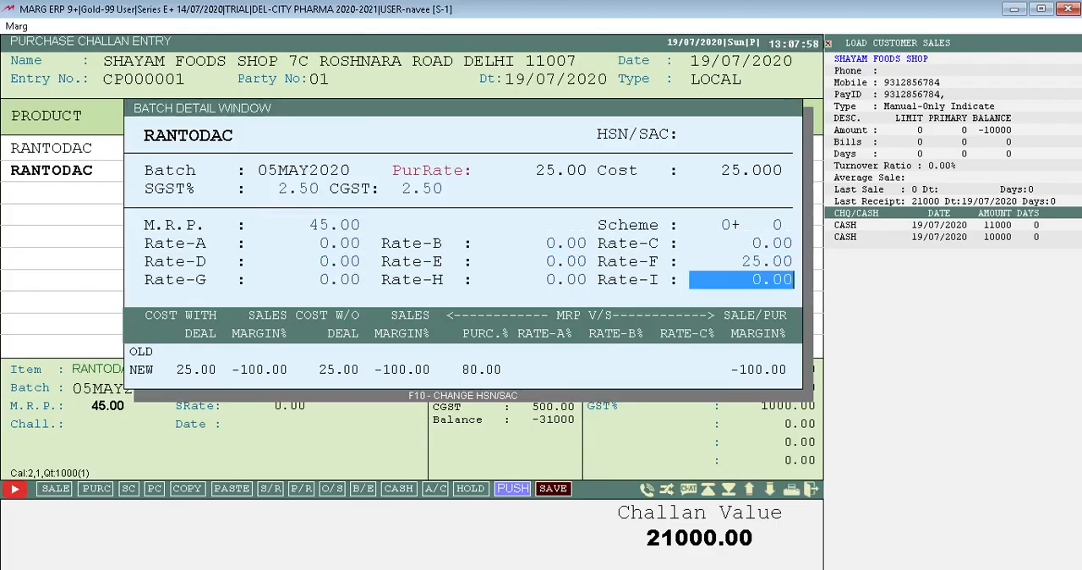
key(Return)
key(Return)
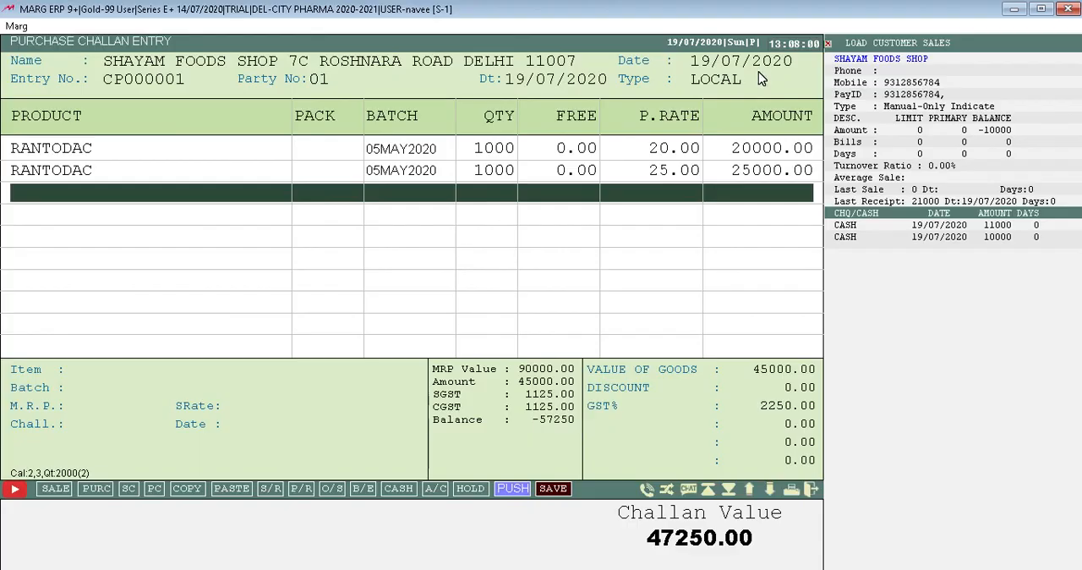
Save the purchase challan with zero cash paid and zero land cost.
click(554, 488)
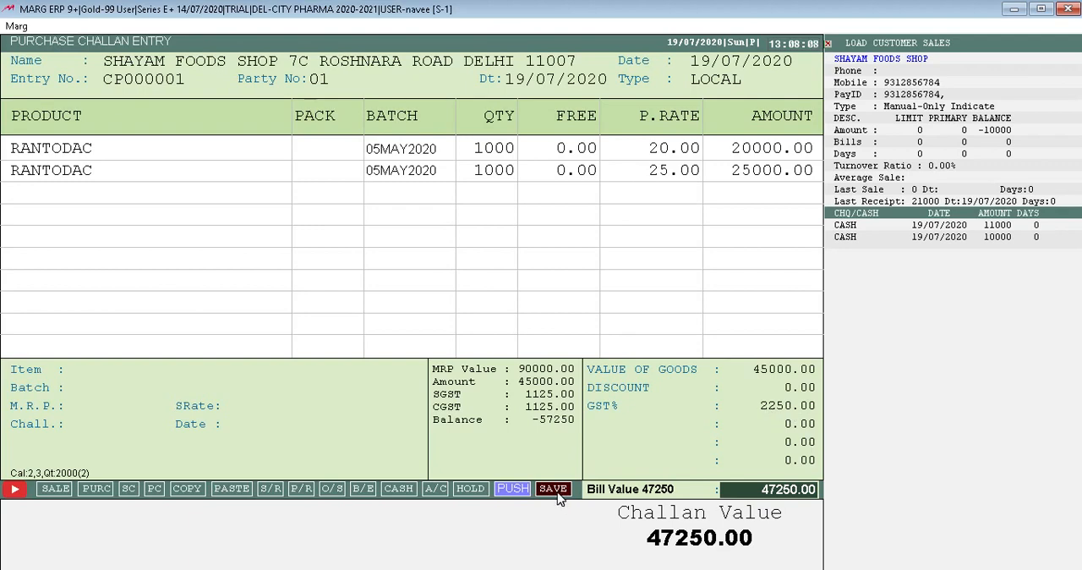
key(Return)
key(Return)
key(Return)
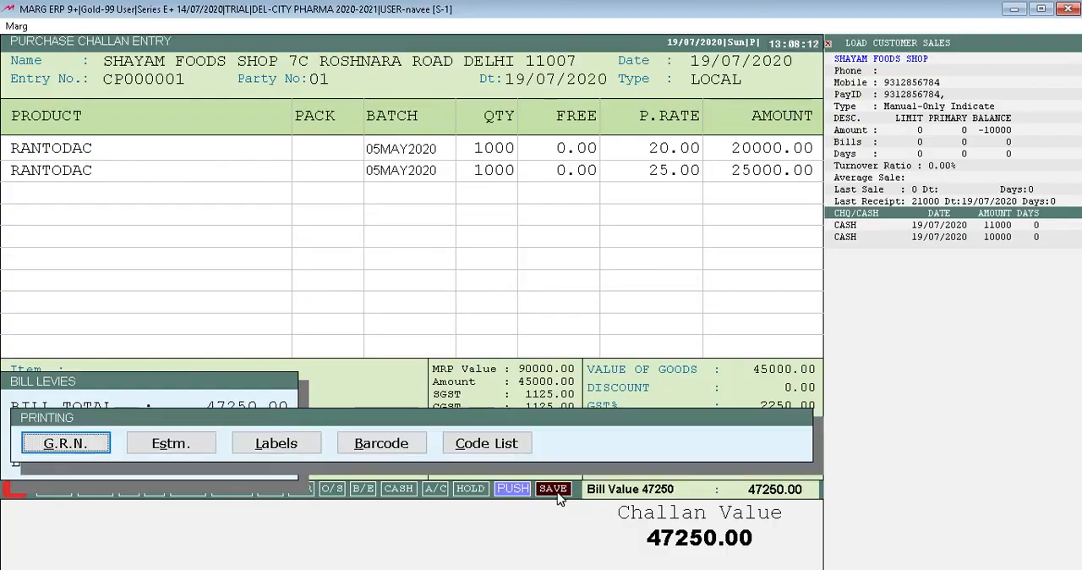
Print one G.R.N. copy of the saved challan and leave purchase challan entry.
key(Right)
key(Right)
key(Right)
key(Left)
key(Right)
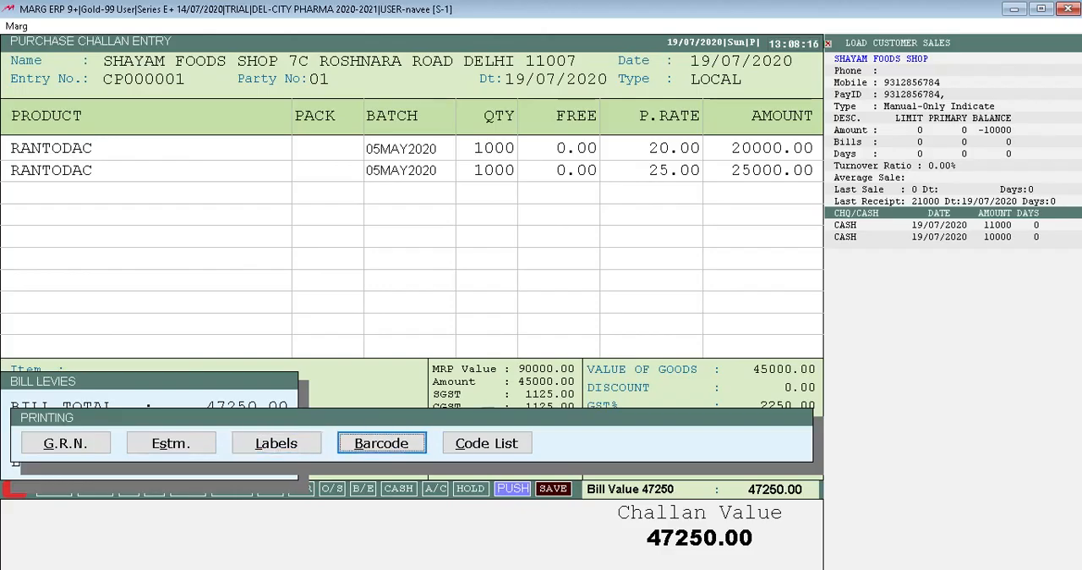
key(Right)
key(Left)
key(Left)
key(Left)
key(Left)
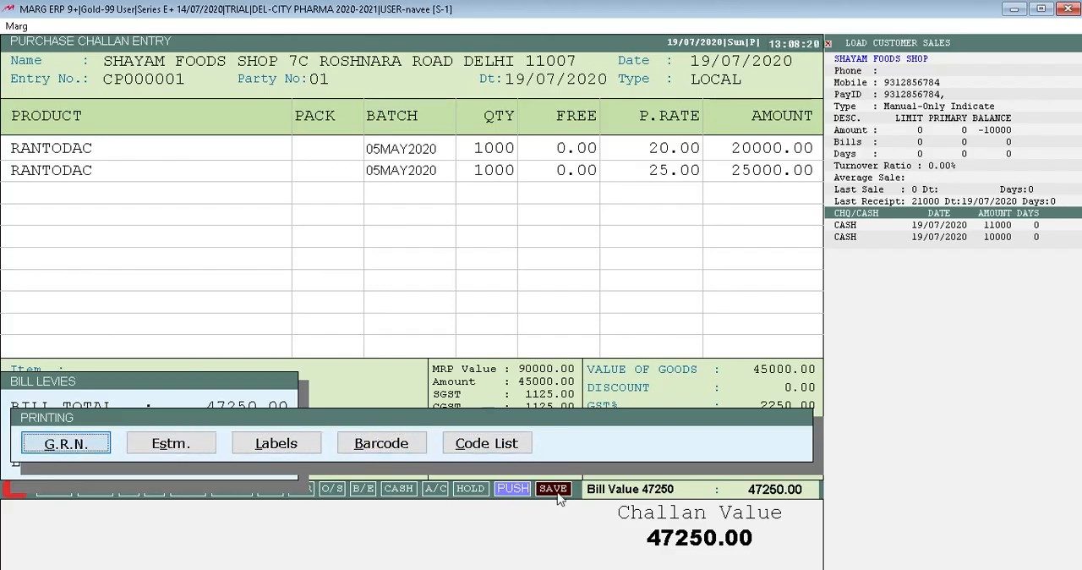
key(Return)
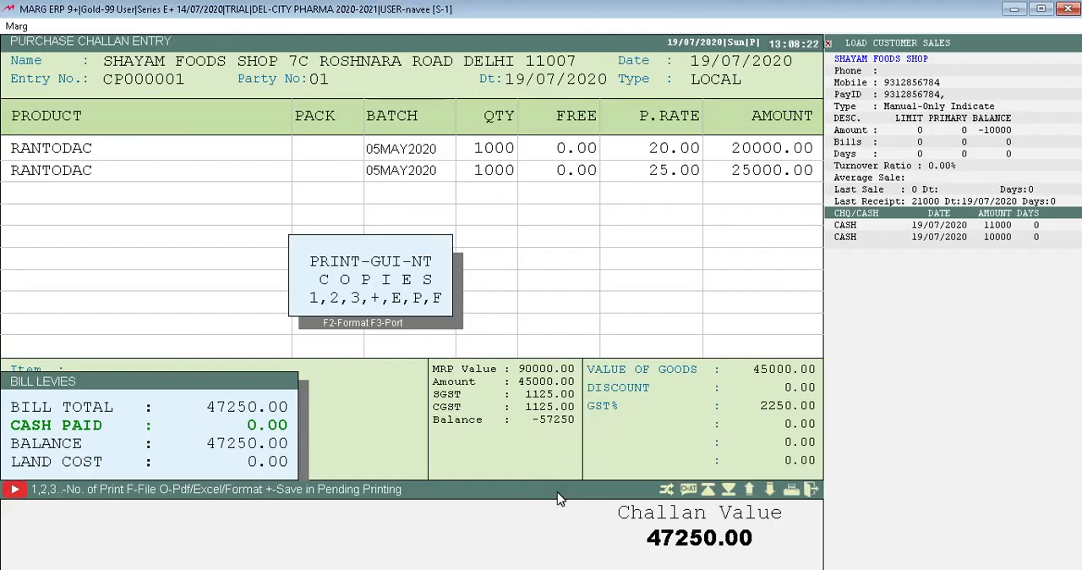
key(1)
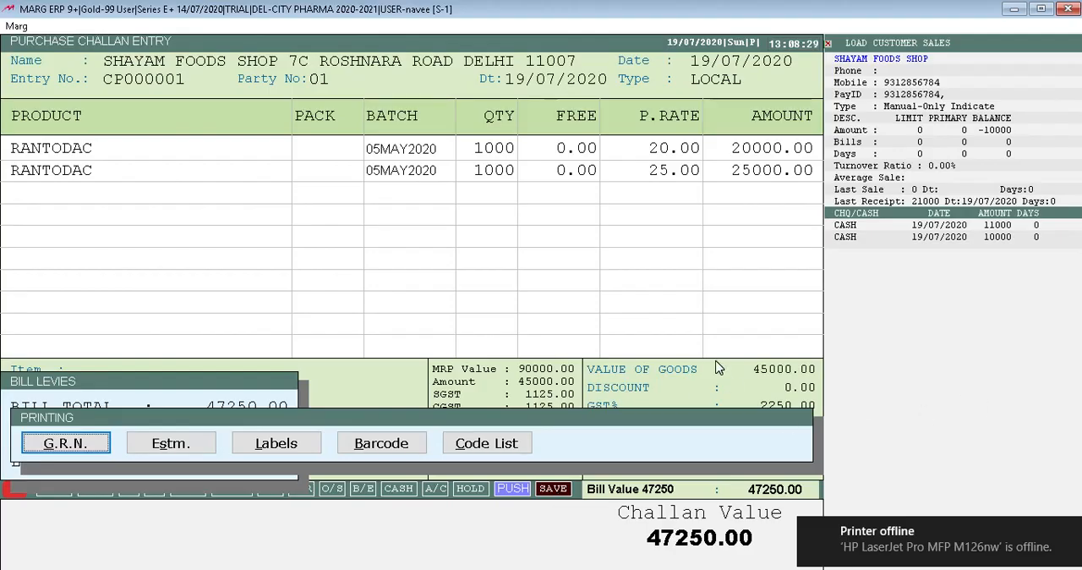
click(466, 441)
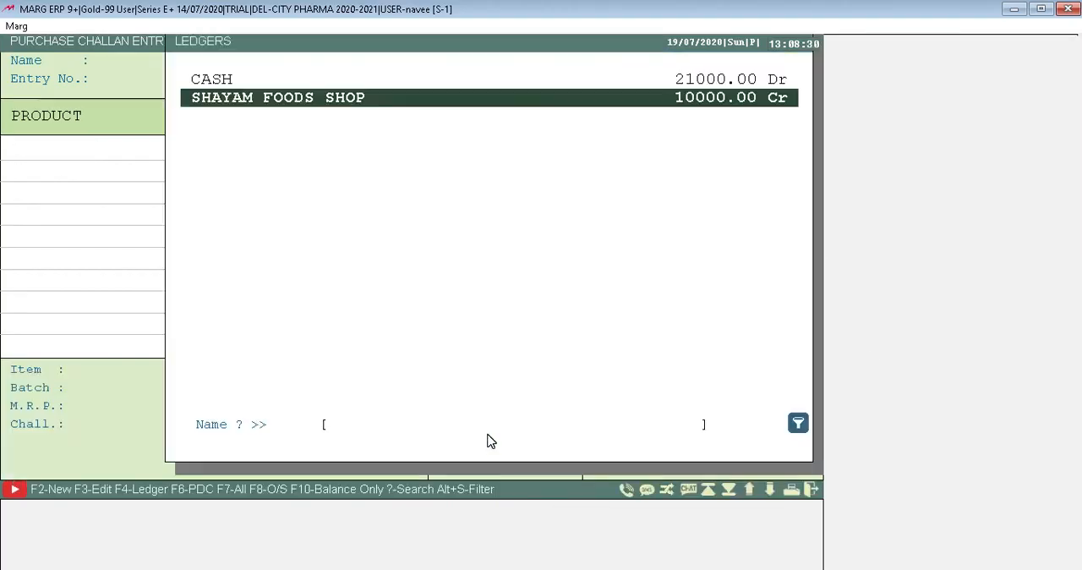
key(Escape)
key(Escape)
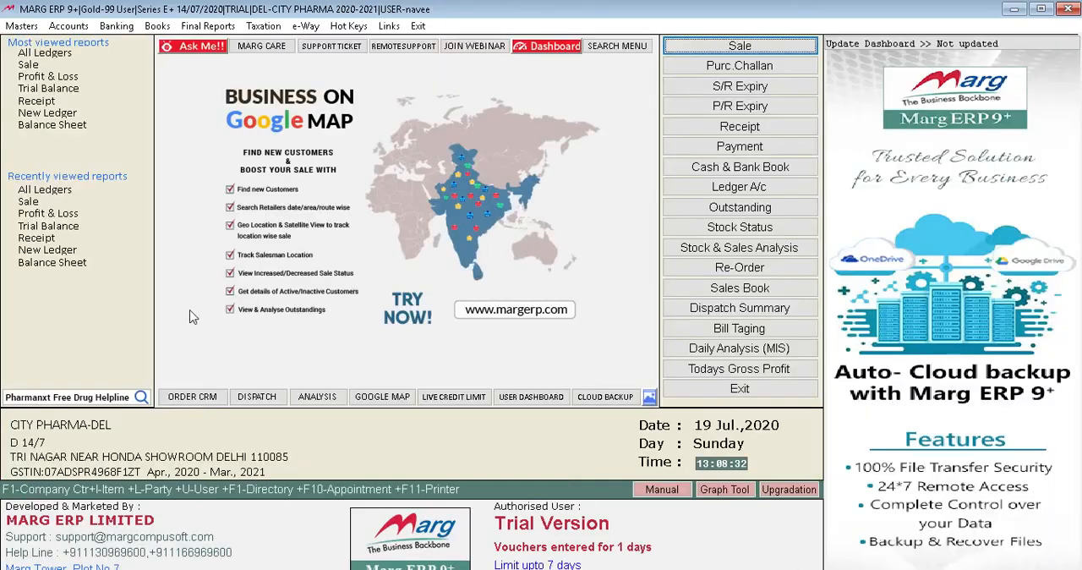
click(22, 26)
key(Down)
key(Right)
key(Left)
key(Up)
key(Right)
key(Down)
key(Down)
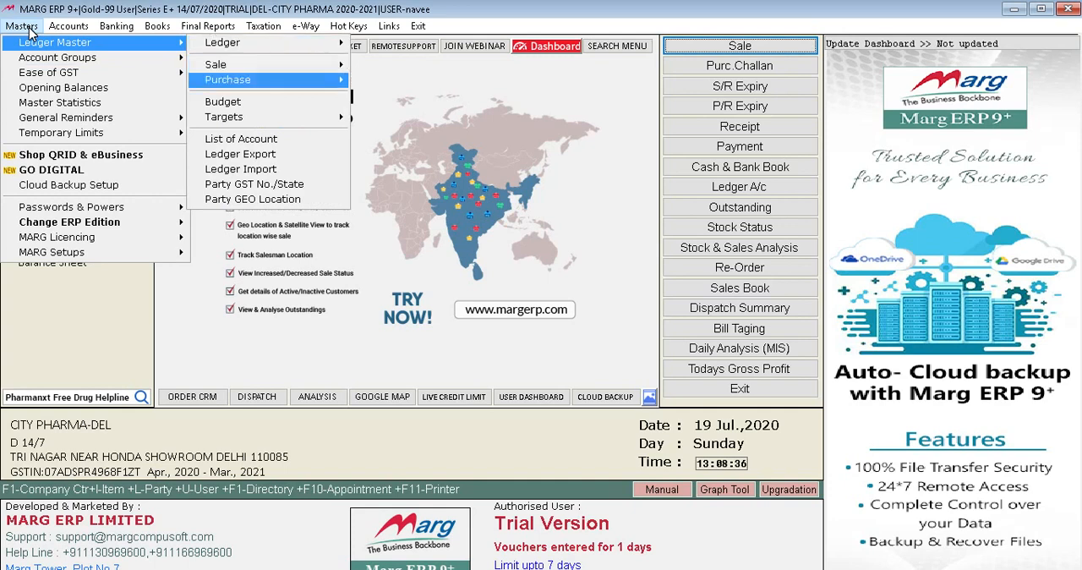
key(Right)
key(Down)
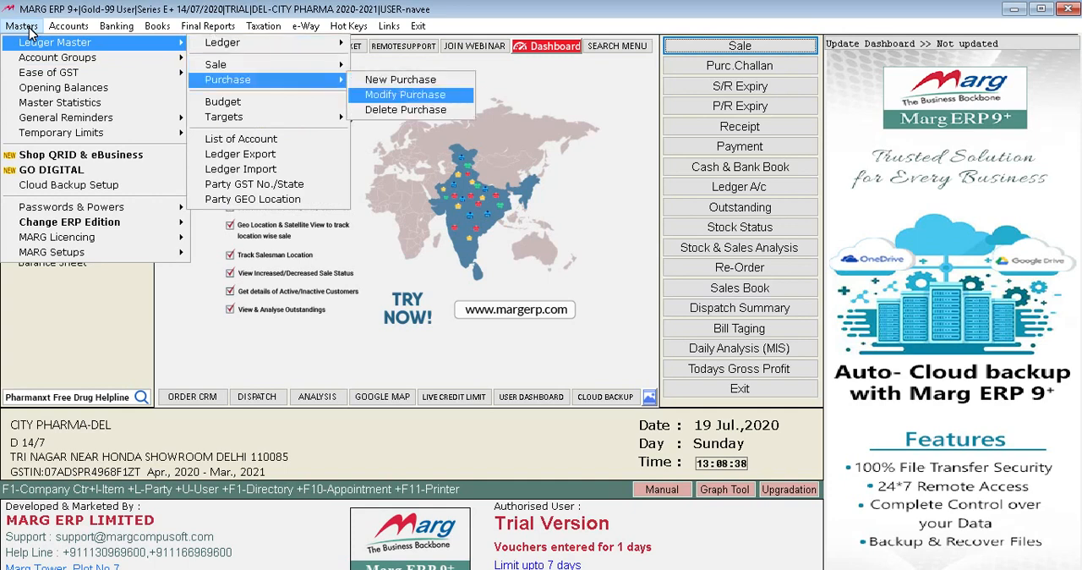
key(Left)
key(Left)
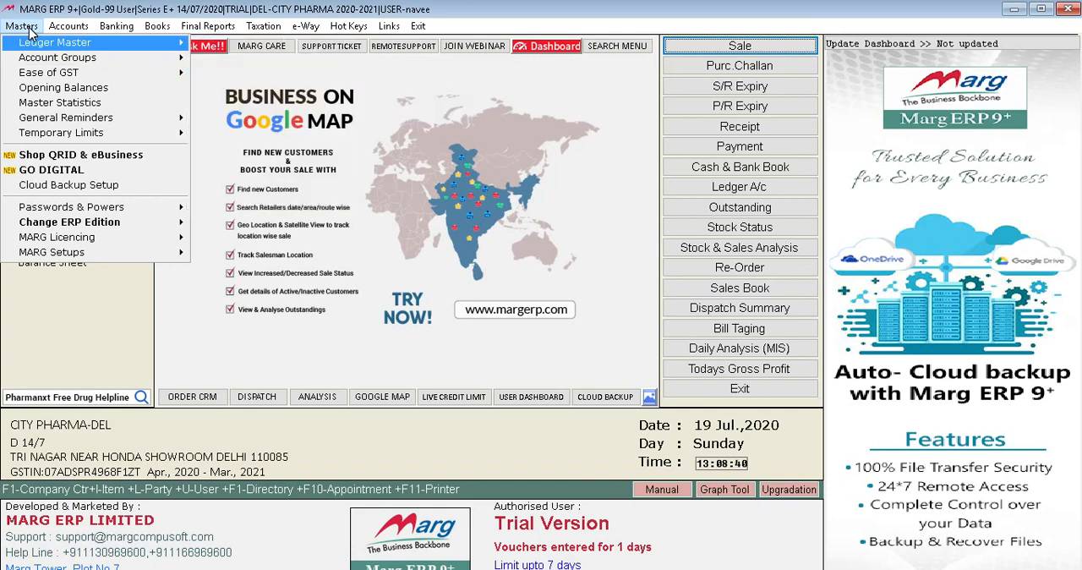
key(Escape)
key(Right)
key(Down)
key(Down)
key(Down)
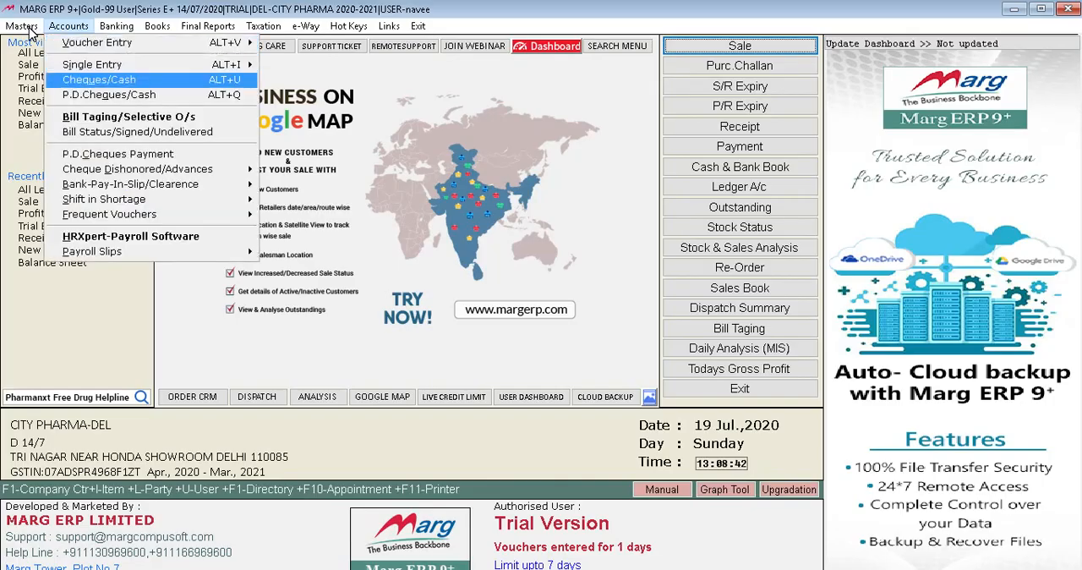
key(Escape)
key(Right)
key(Right)
key(Left)
key(Down)
key(Right)
key(Left)
key(Escape)
key(Left)
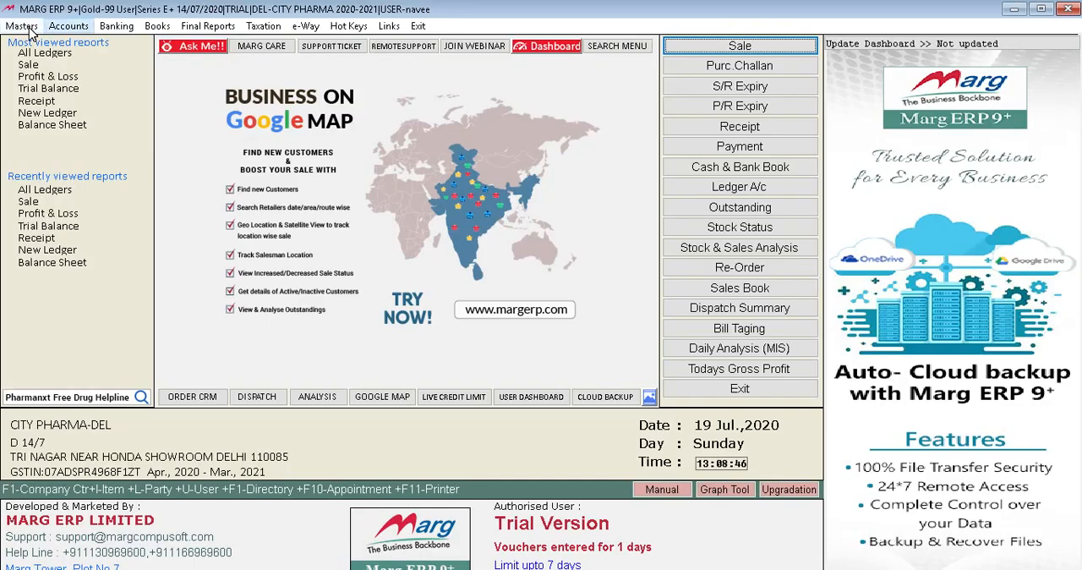
Open a blank purchase voucher and leave it without entering anything.
key(Down)
key(Down)
key(Up)
key(Right)
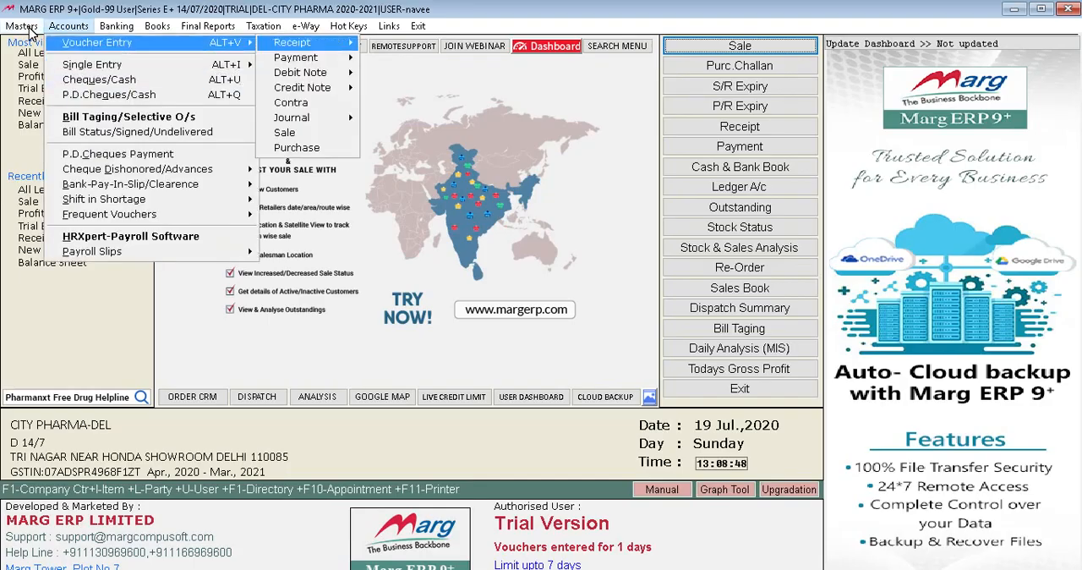
key(Down)
key(Down)
key(Down)
key(Down)
key(Down)
key(Down)
key(Down)
key(Return)
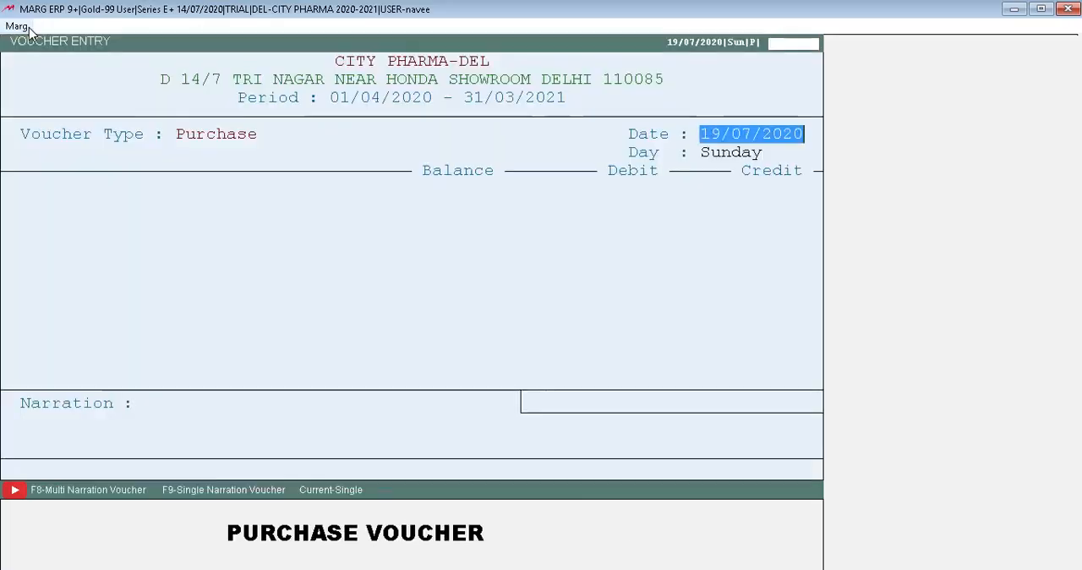
key(Escape)
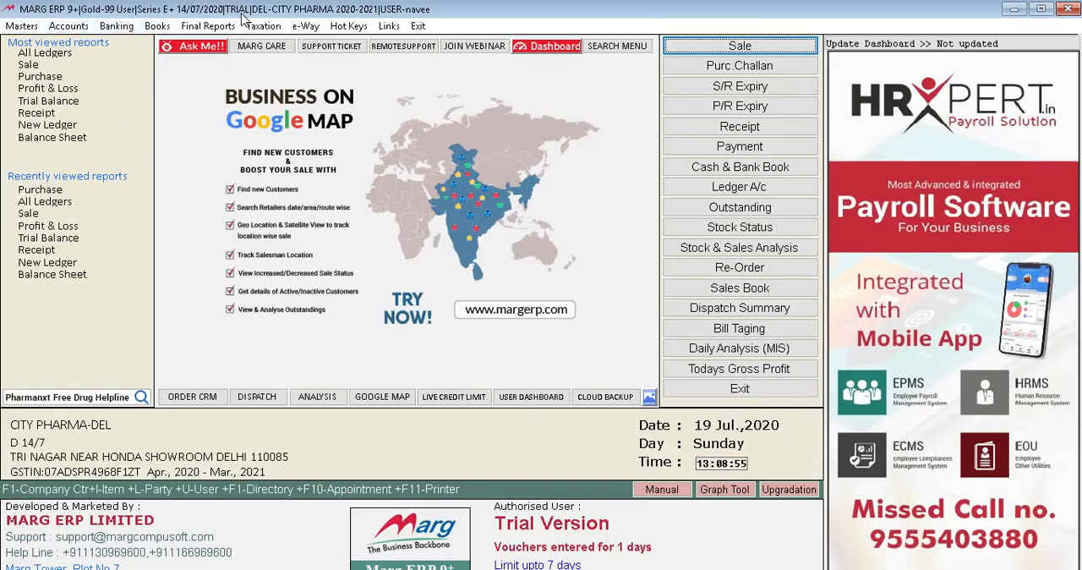
Open the trial balance and examine the debit and credit figures of its account groups.
click(191, 30)
key(Down)
key(Down)
key(Down)
key(Up)
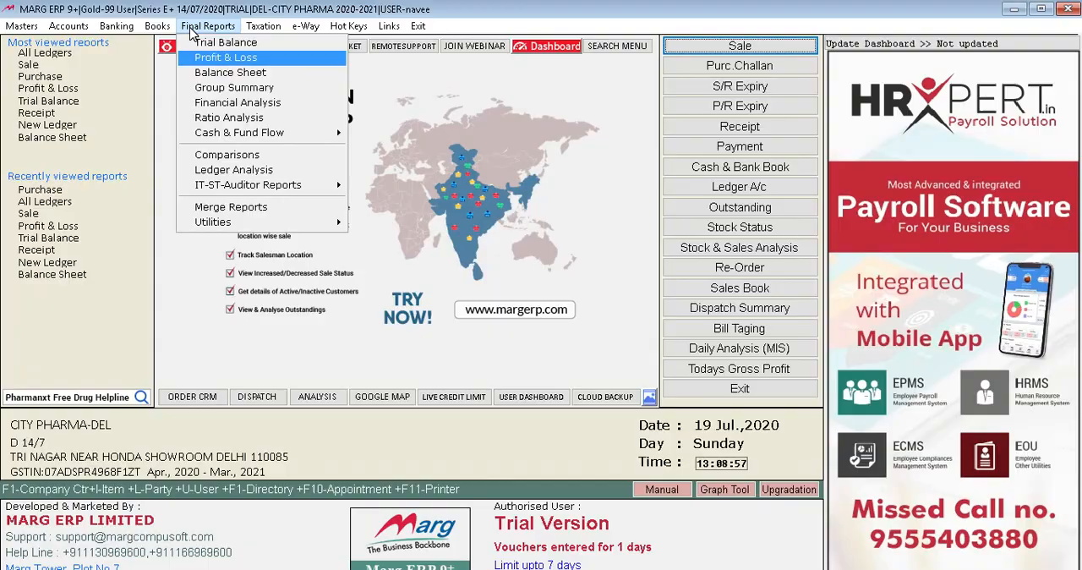
key(Up)
key(Return)
key(Down)
key(Down)
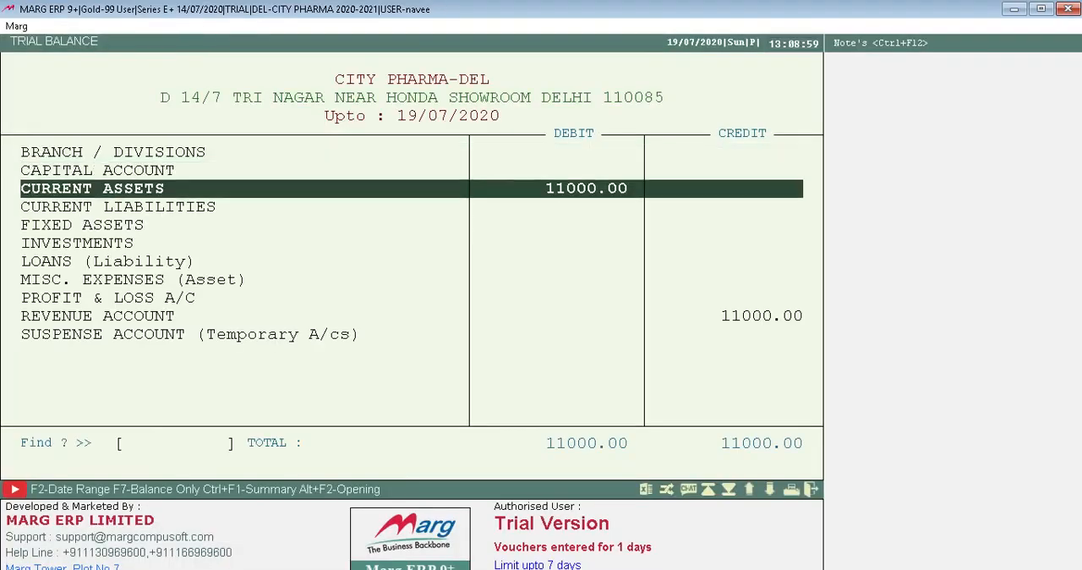
key(Down)
key(Down)
key(Down)
key(Down)
key(Down)
key(Up)
key(Up)
key(Up)
key(Up)
key(Up)
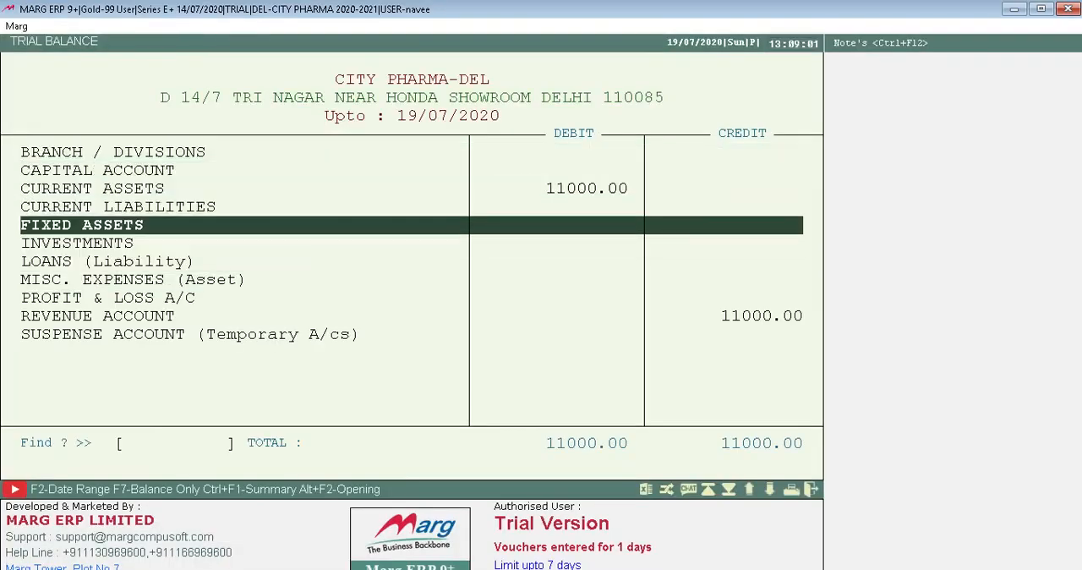
Examine the Current Assets group in the trial balance and return to the group list.
key(Return)
key(Down)
key(Down)
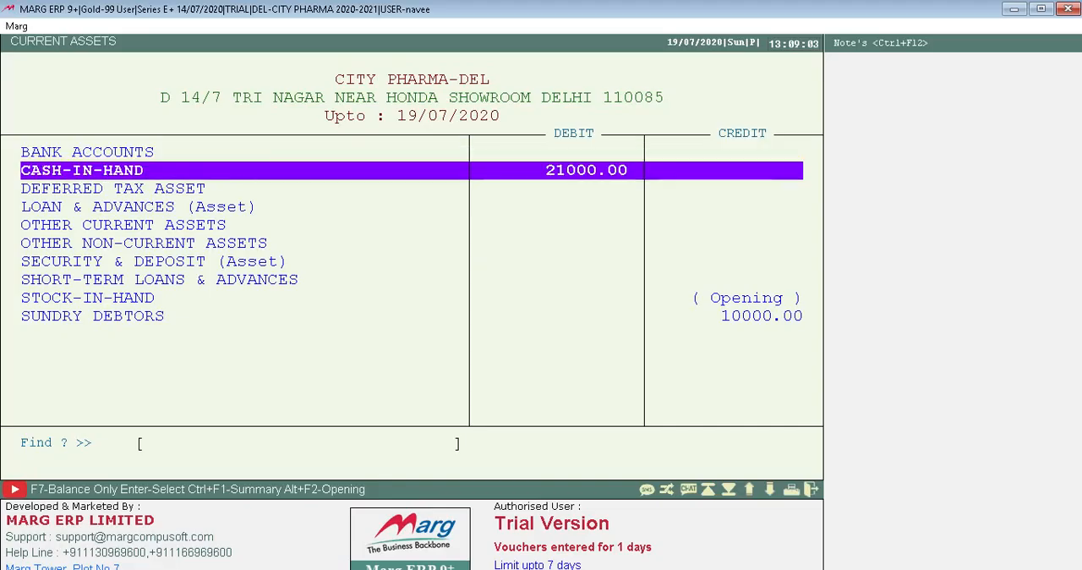
key(End)
key(Escape)
Drill into the Revenue Account group in the trial balance to inspect its Sales Account.
key(Down)
key(End)
key(Up)
key(Up)
key(Down)
key(Return)
key(Down)
key(End)
key(Up)
key(Return)
key(Escape)
key(Down)
key(Return)
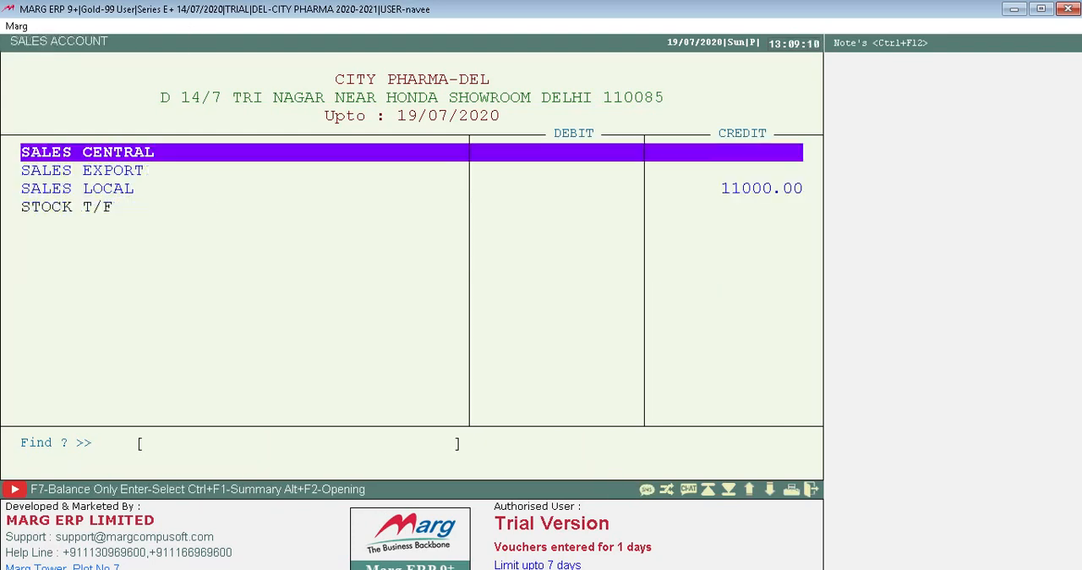
View the LOCAL SALES 0% ledger under SALES LOCAL for 01/04/2020 to 19/07/2020, then leave the trial balance.
key(Down)
key(Down)
key(Return)
key(Down)
key(Down)
key(Down)
key(Down)
key(Up)
key(Down)
key(Return)
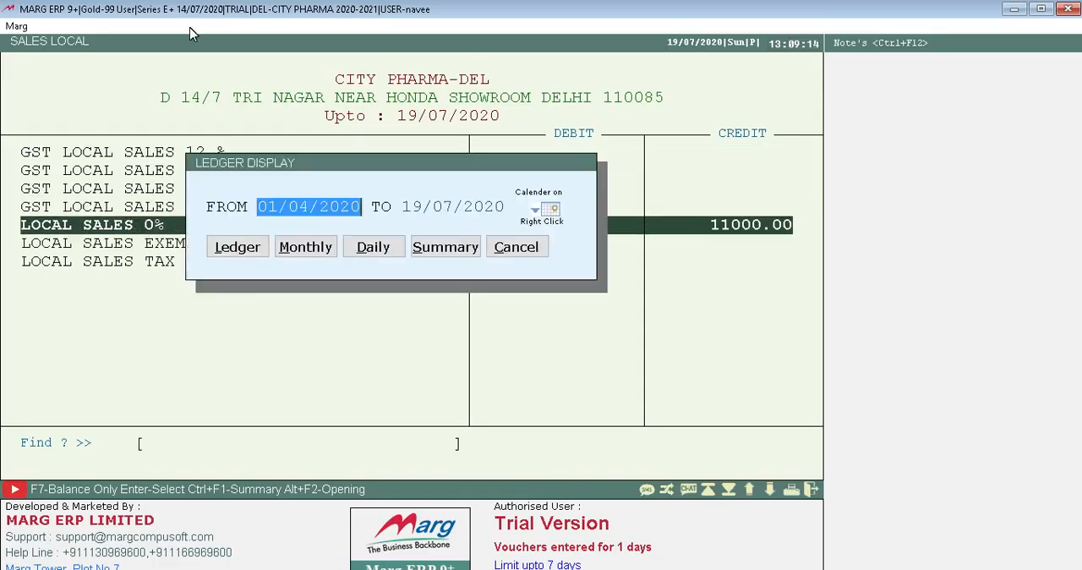
key(Return)
key(Return)
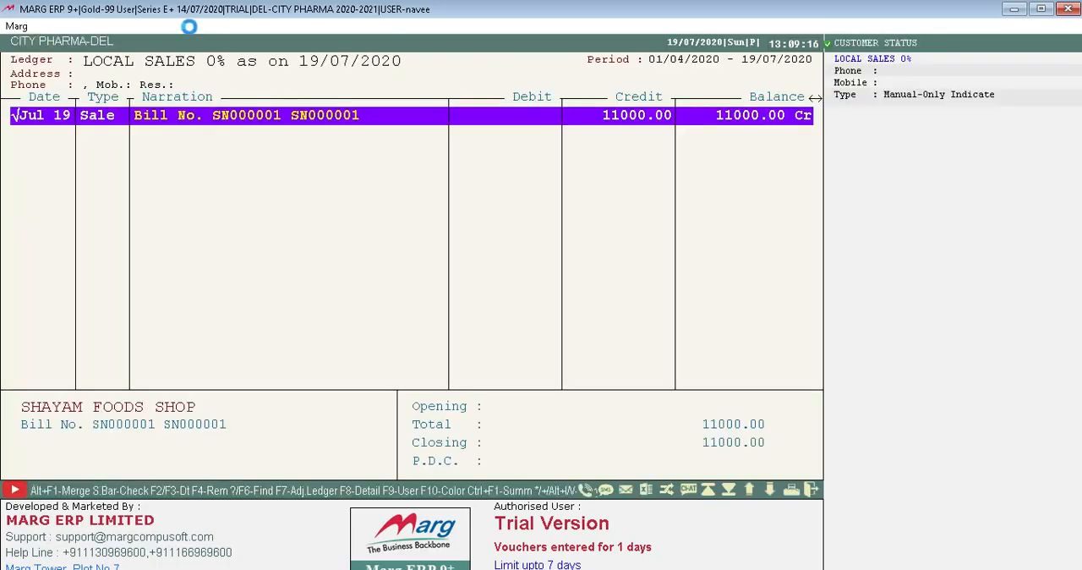
key(Return)
key(Escape)
key(Escape)
key(Escape)
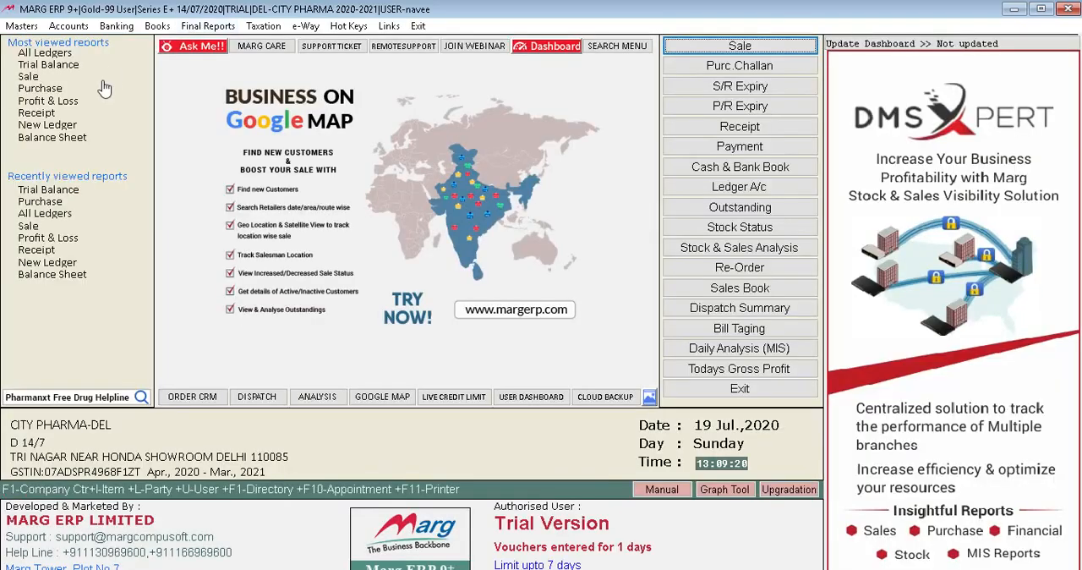
Review the SHAYAM FOODS SHOP ledger entries for 01/04/2020 to 19/07/2020 and close the ledger list.
click(47, 54)
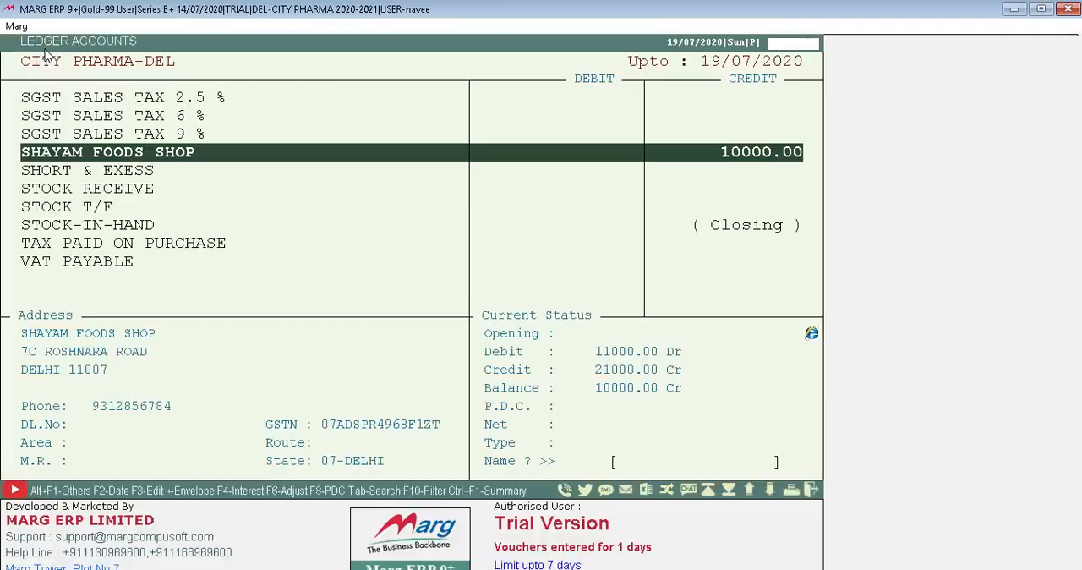
key(Down)
key(Up)
key(Return)
key(Return)
key(Return)
key(Return)
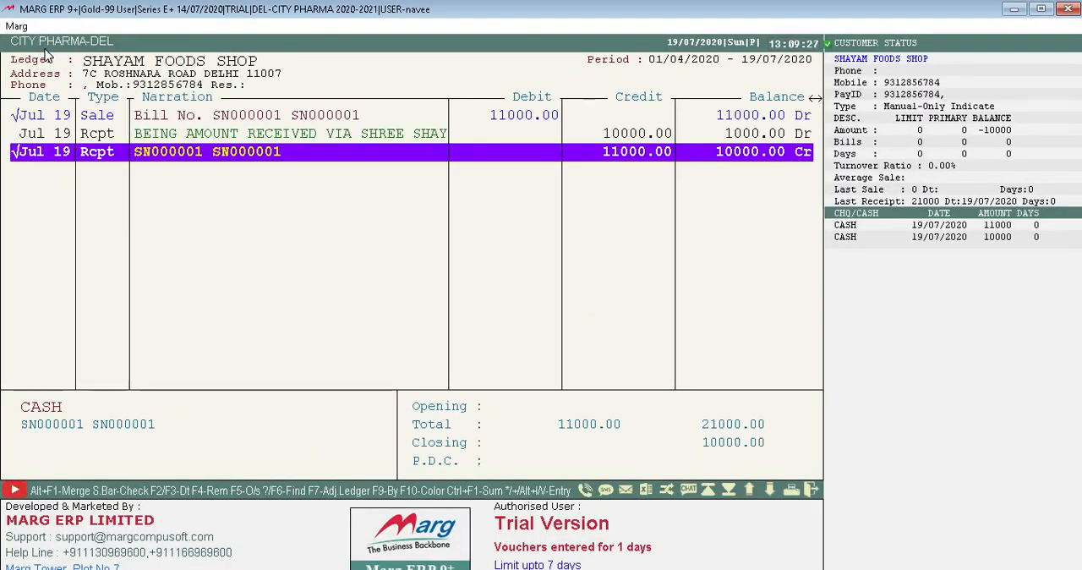
key(Up)
key(Up)
key(Down)
key(Down)
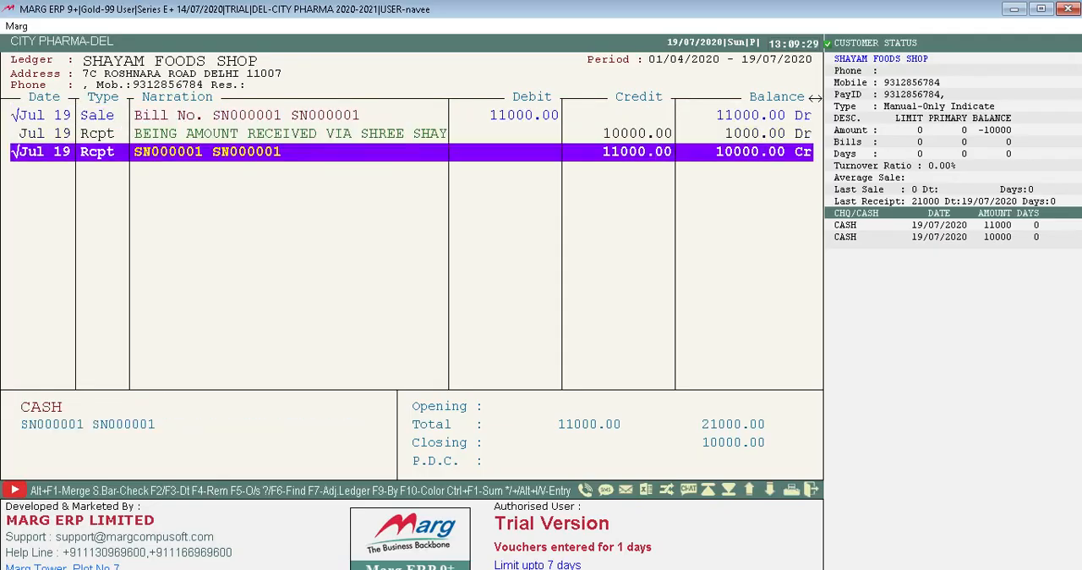
key(Escape)
key(Escape)
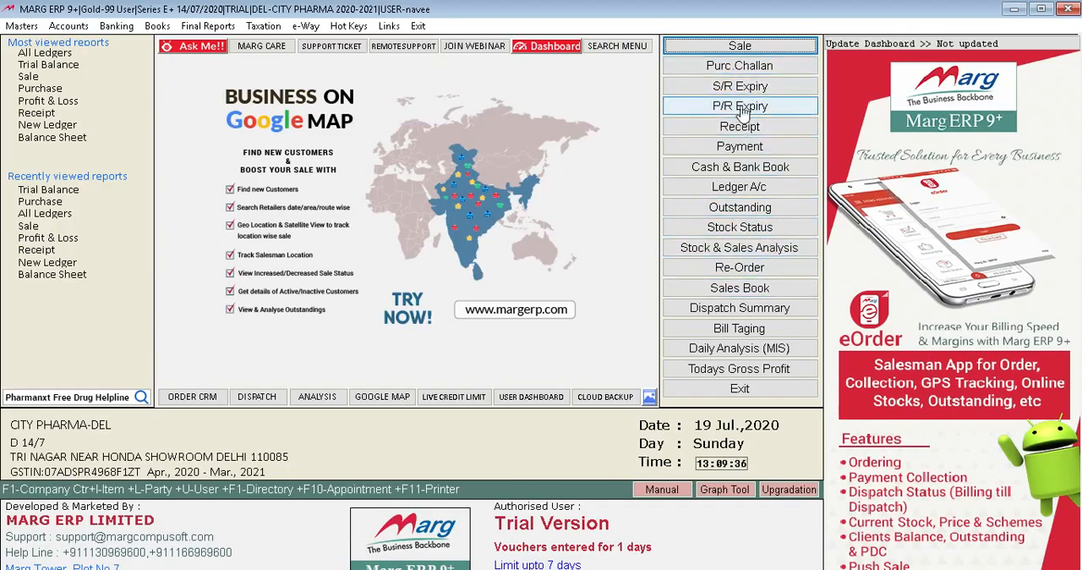
Try a purchase challan dated 19/07/2020 for SHAYAM FOODS SHOP with RANTODAC and abandon it unsaved.
click(740, 65)
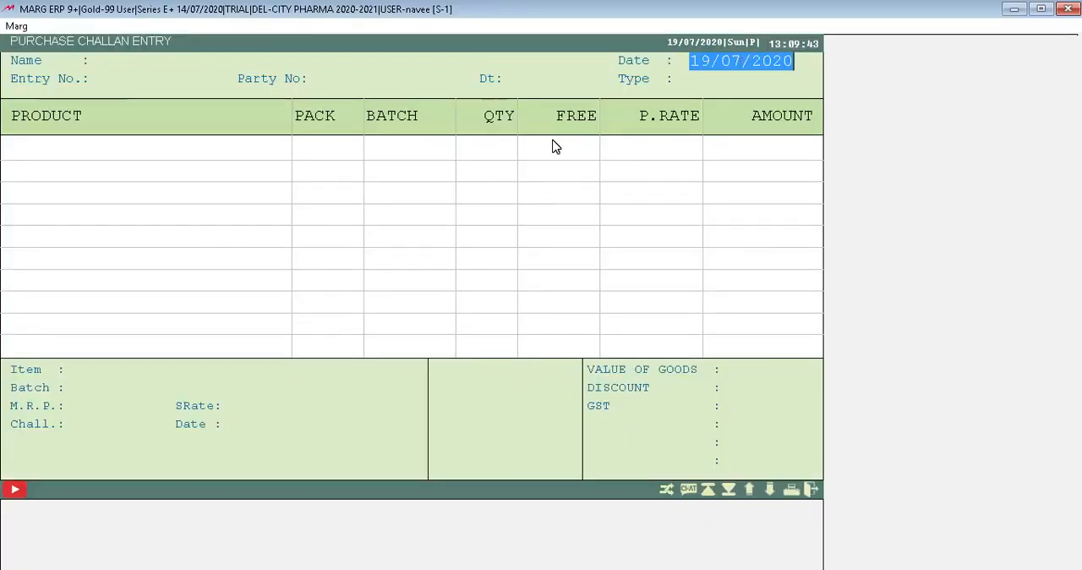
key(Return)
key(Return)
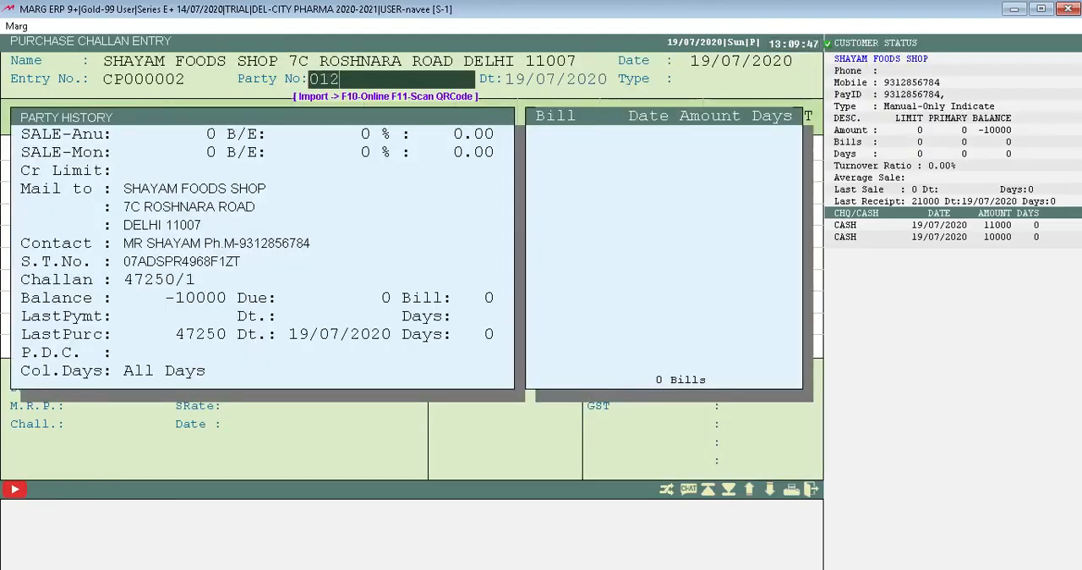
key(Return)
key(Return)
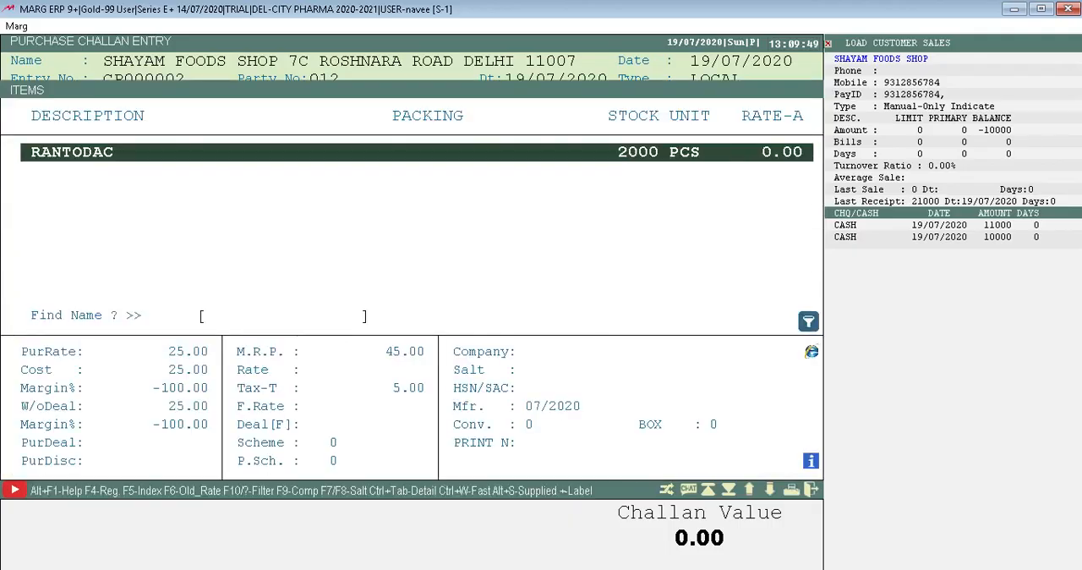
key(Return)
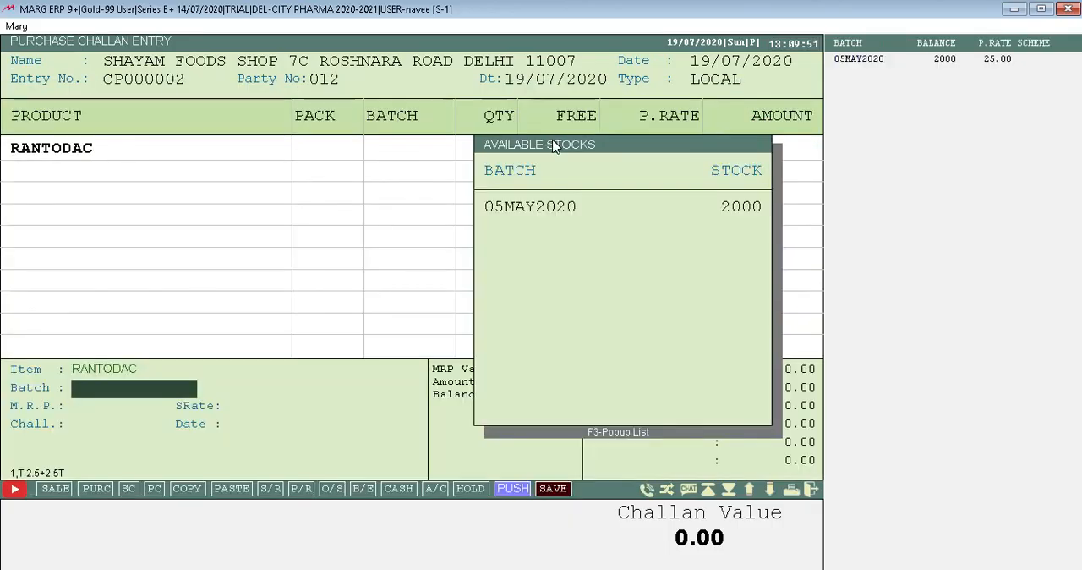
key(Return)
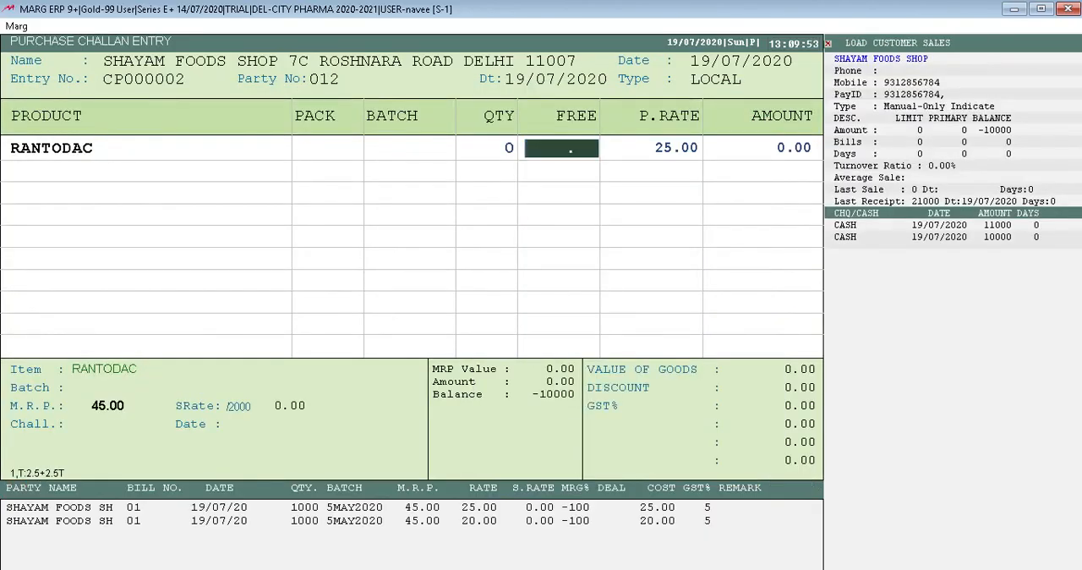
key(Escape)
key(Escape)
key(Escape)
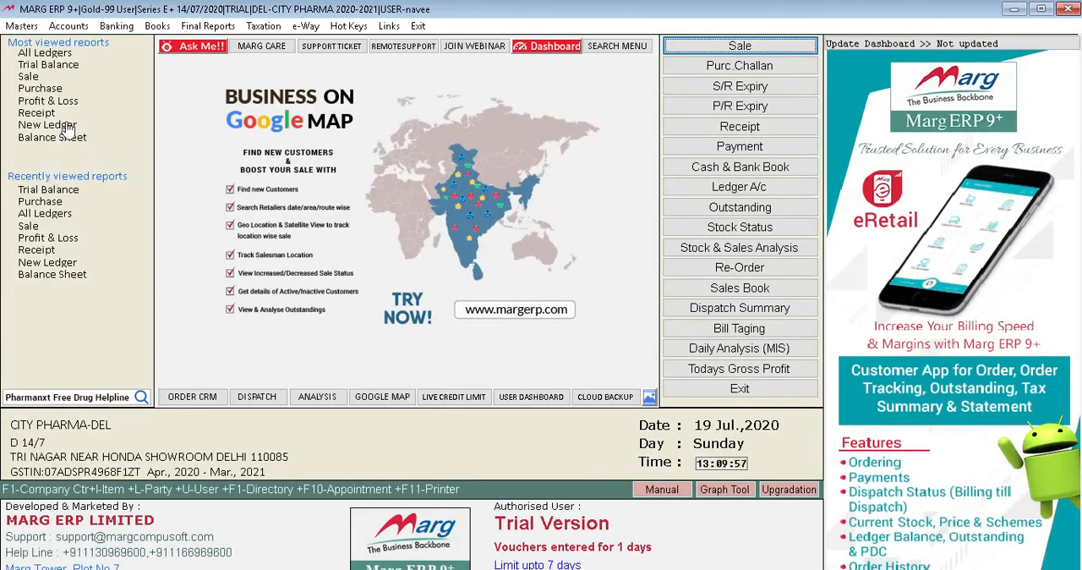
Start a purchase voucher dated 19/07/2020 and choose SHAYAM FOODS SHOP as its party ledger.
click(33, 203)
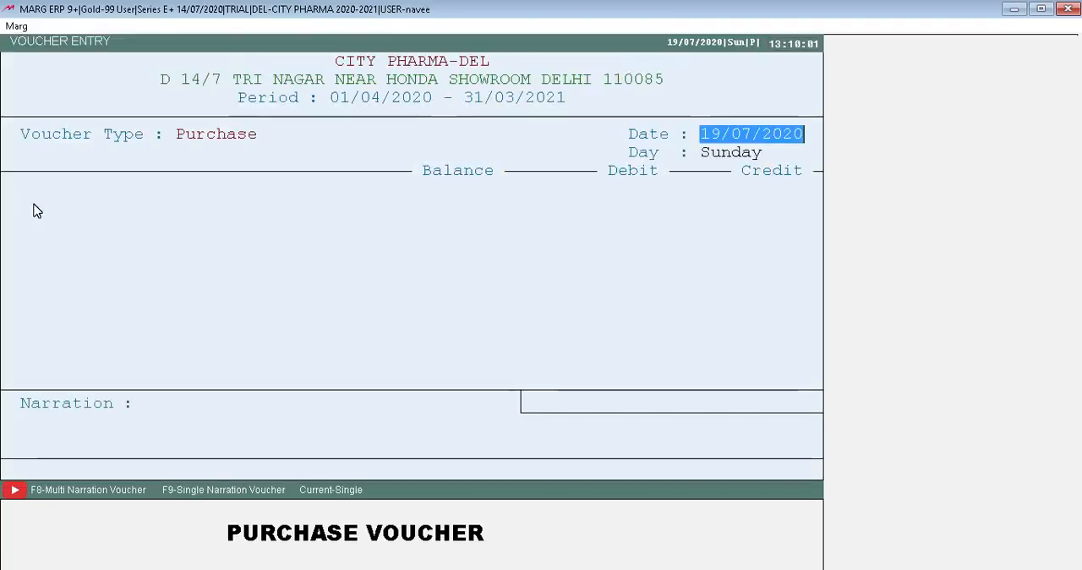
key(Return)
key(Down)
key(Down)
key(Down)
key(Up)
key(Down)
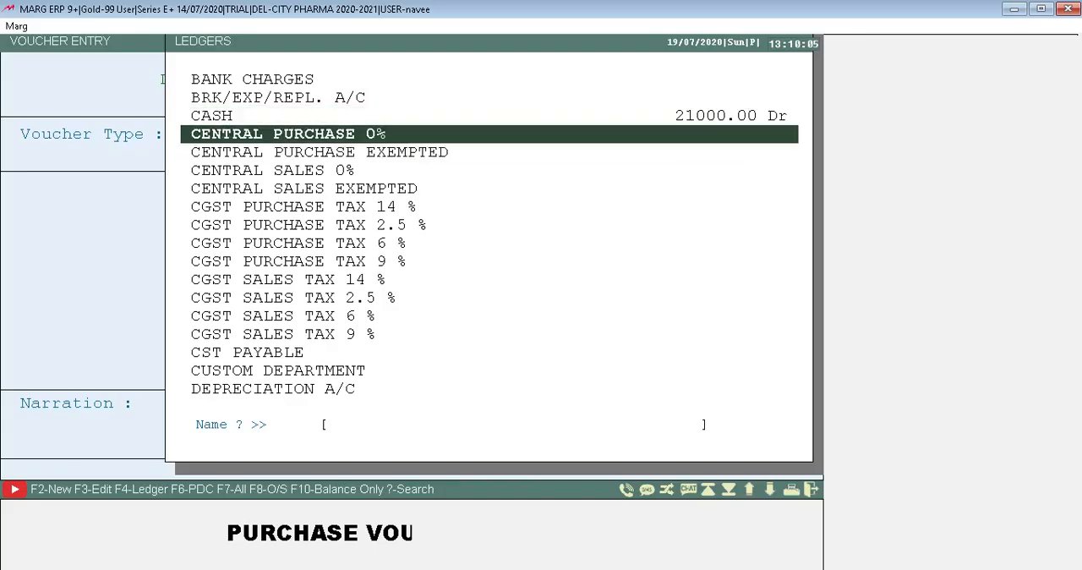
key(Up)
text(SH)
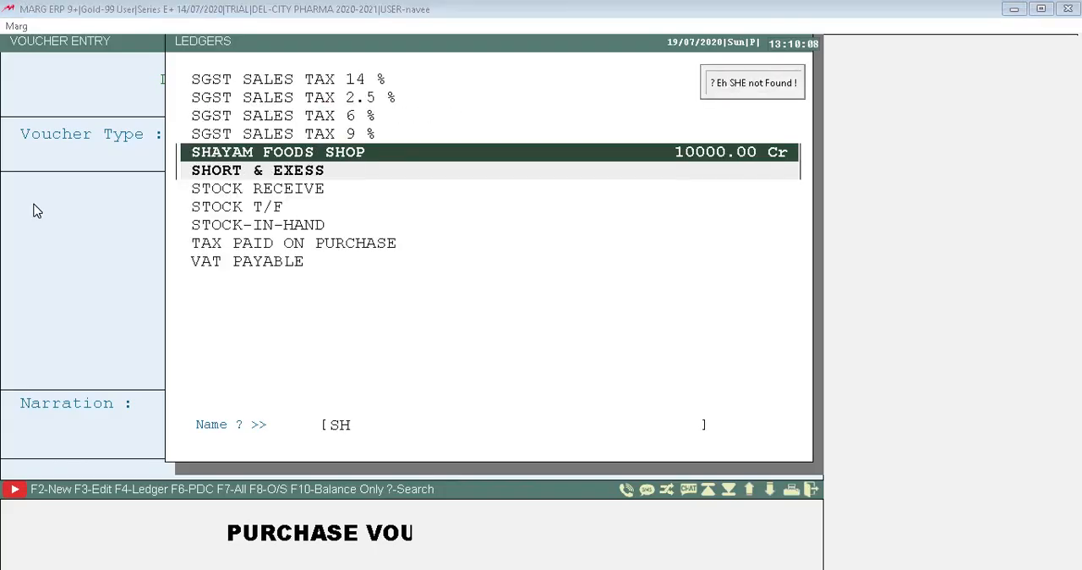
key(Return)
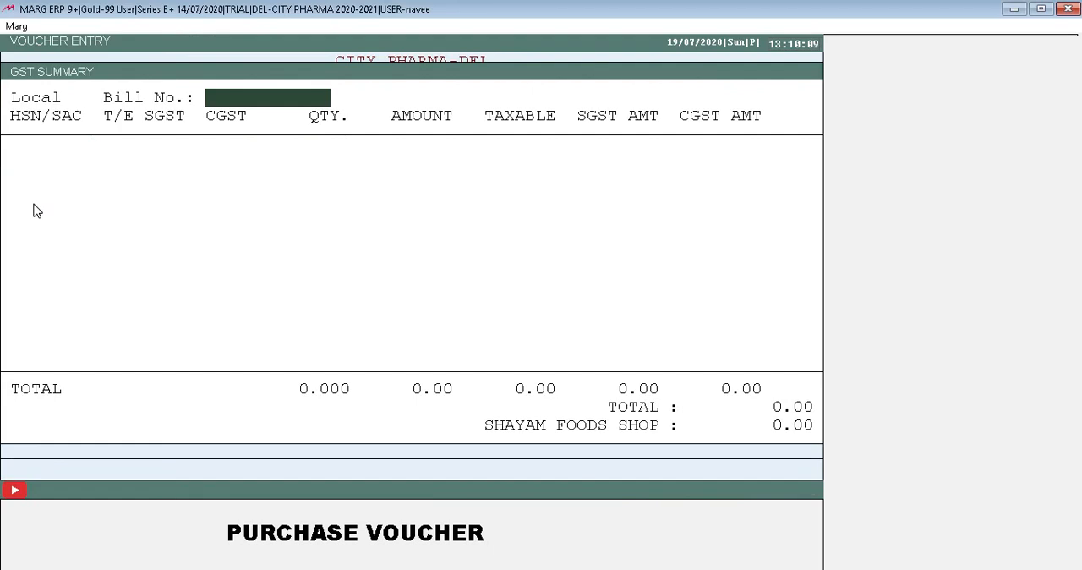
Enter bill number 1424 with a -BLANK- HSN/SAC line in the GST summary, and abandon the purchase voucher.
text(1424)
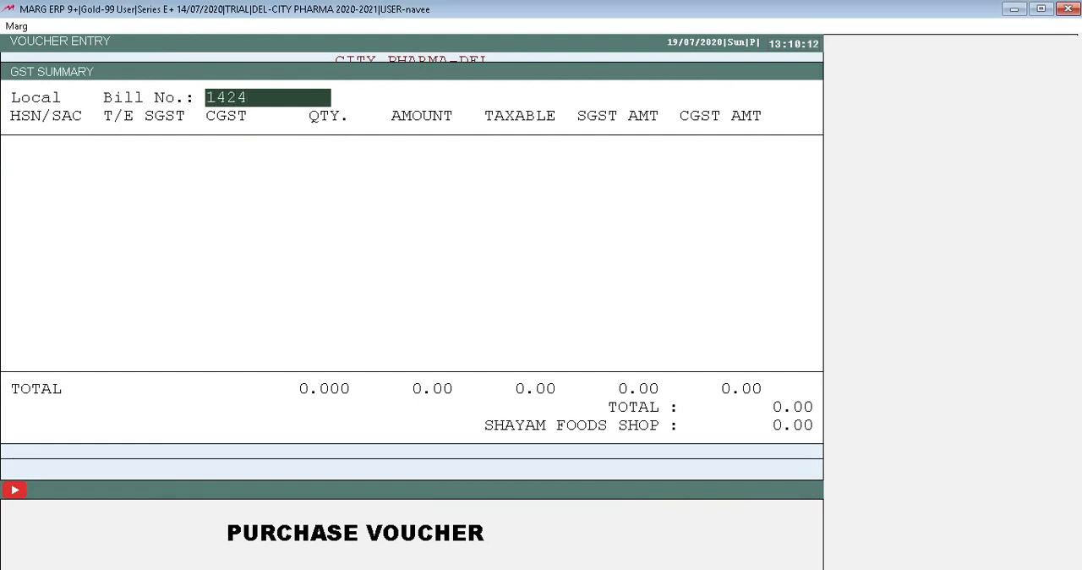
key(Return)
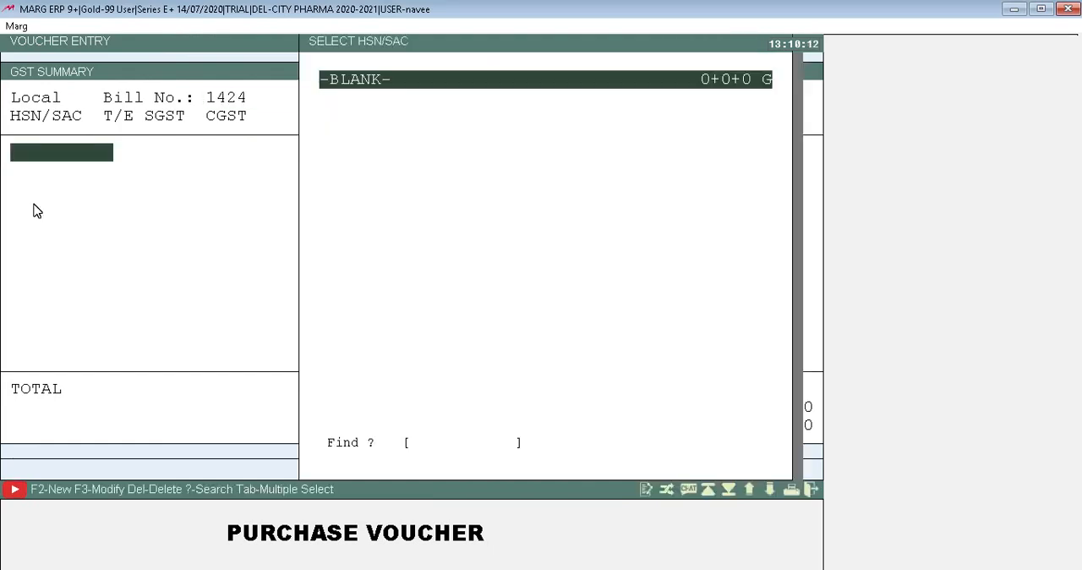
key(Return)
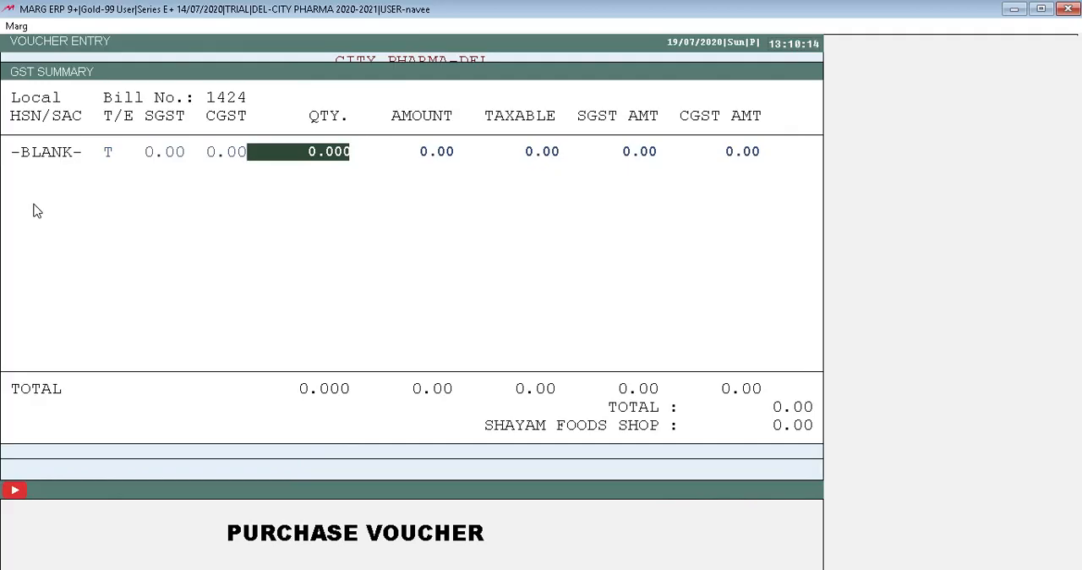
key(Escape)
key(Escape)
key(Escape)
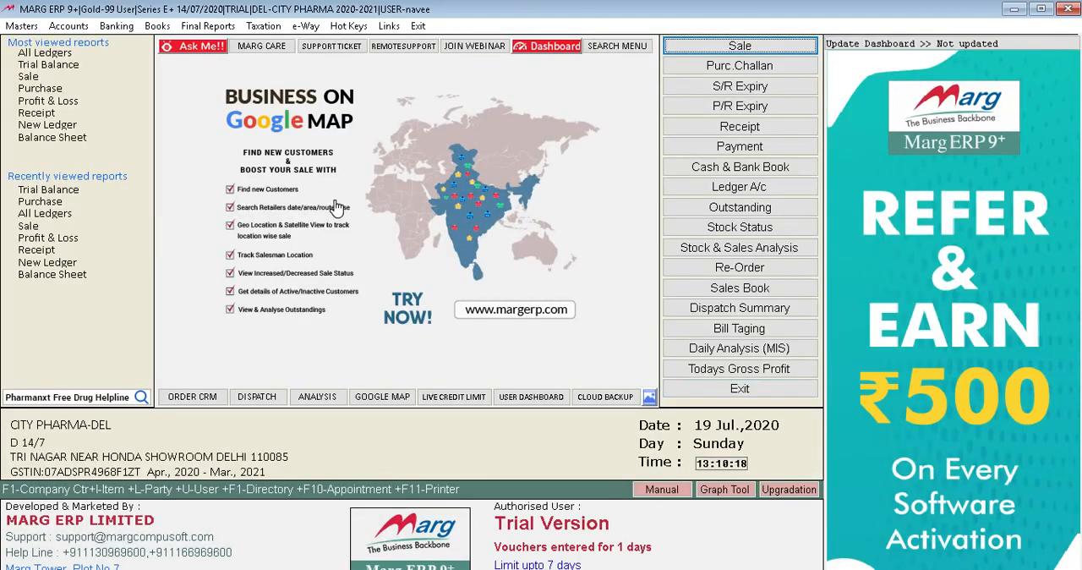
Start a sale bill dated 19/07/2020 for SHAYAM FOODS SHOP and select RANTODAC from batch 05MAY2020.
click(742, 49)
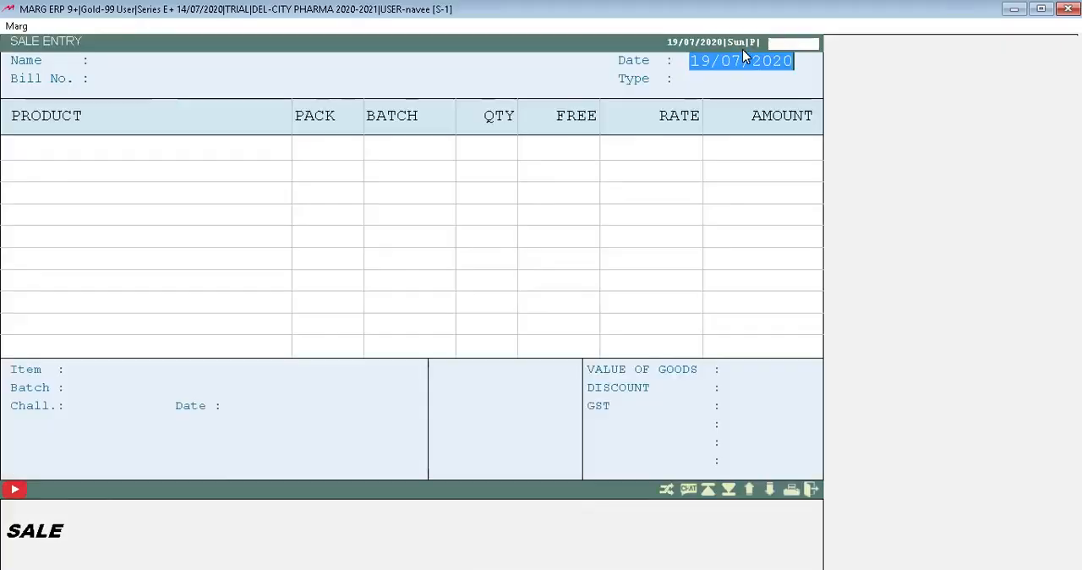
key(Return)
key(Return)
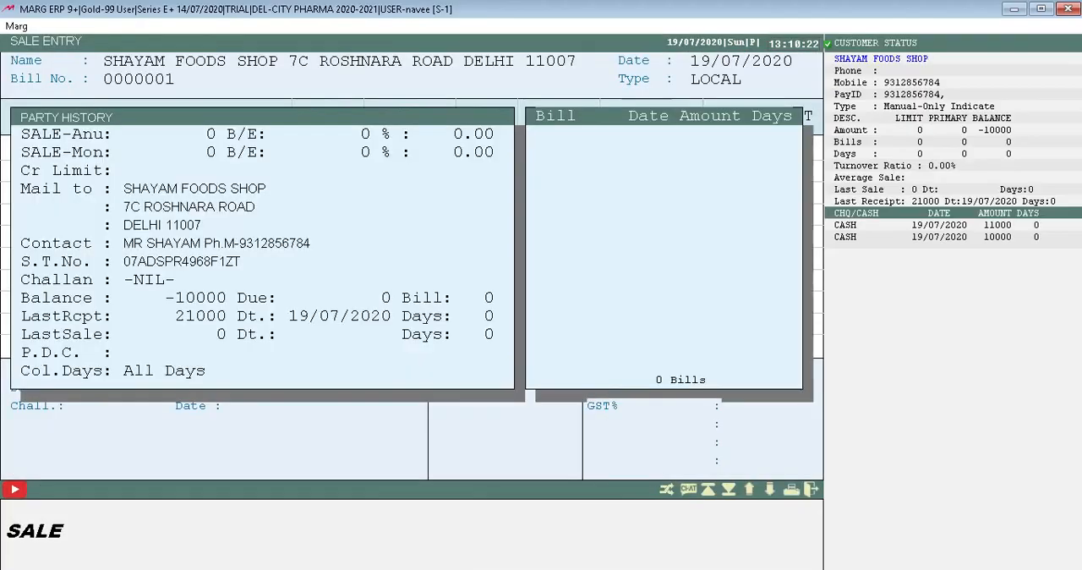
key(Return)
text(R)
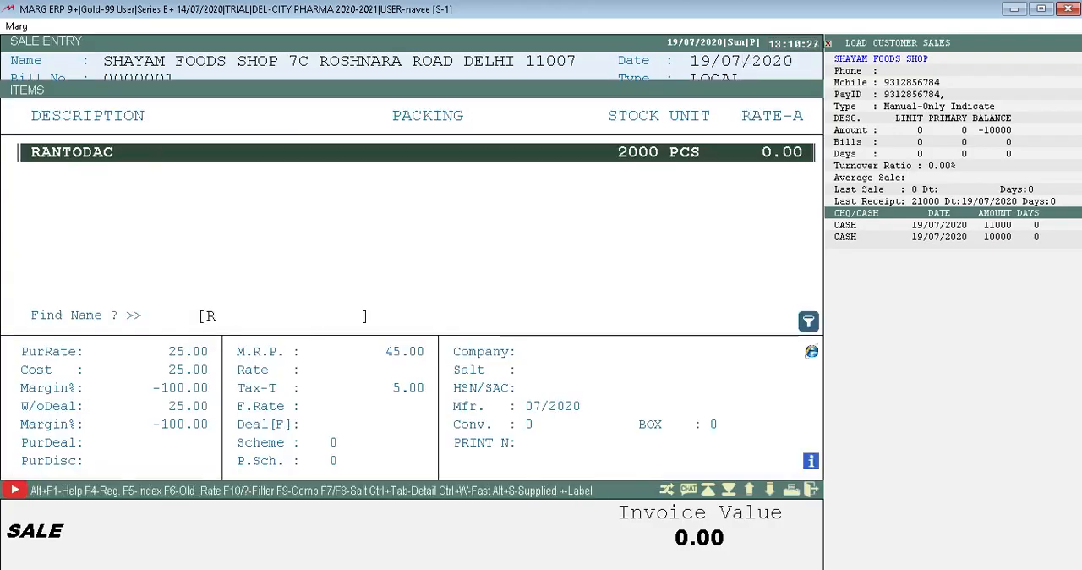
key(Return)
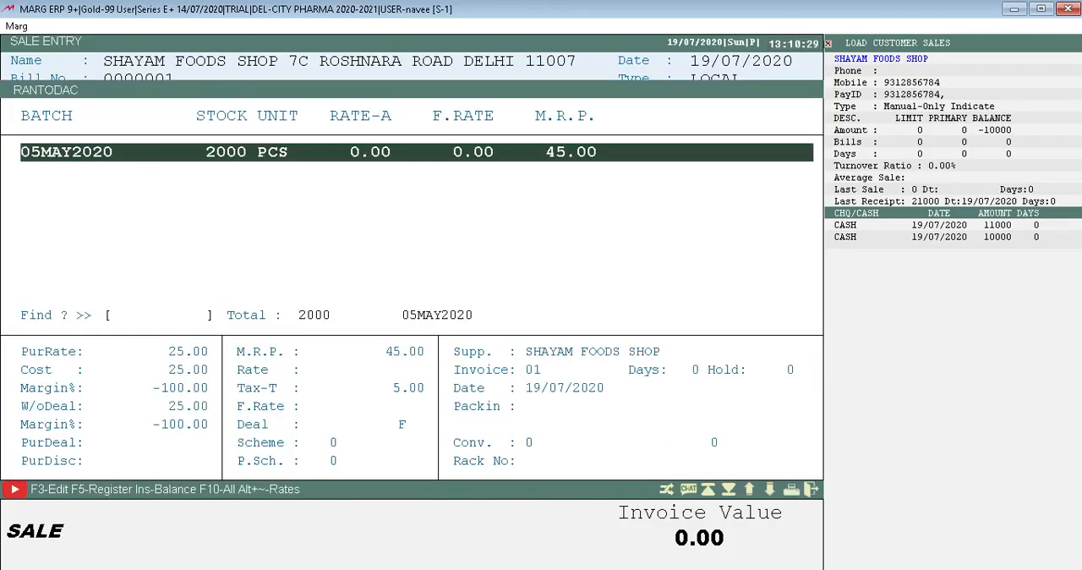
key(Return)
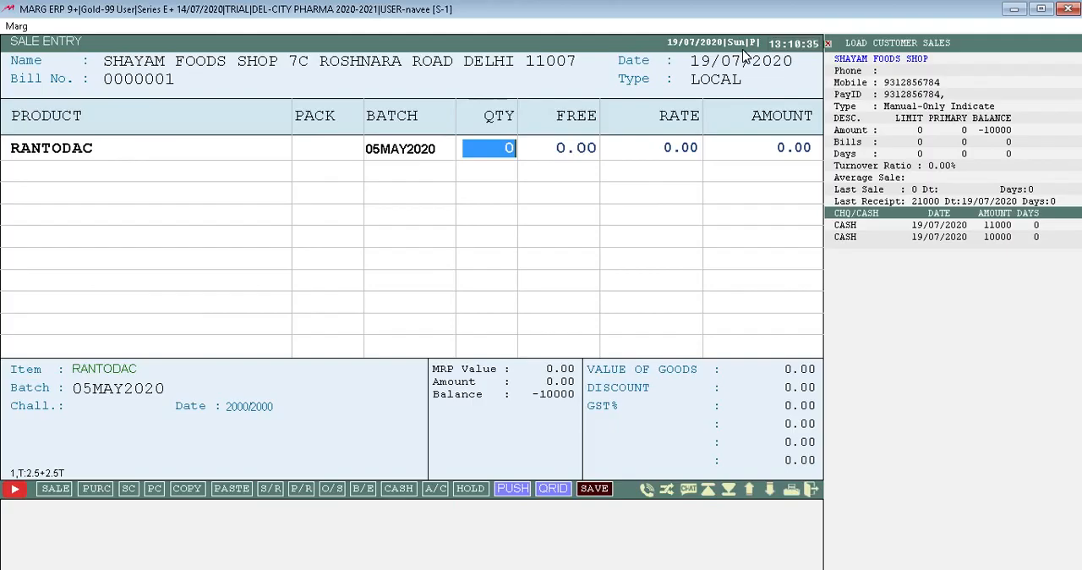
Set the first RANTODAC line's quantity to 20 and its rate to 55.00.
text(20)
key(Return)
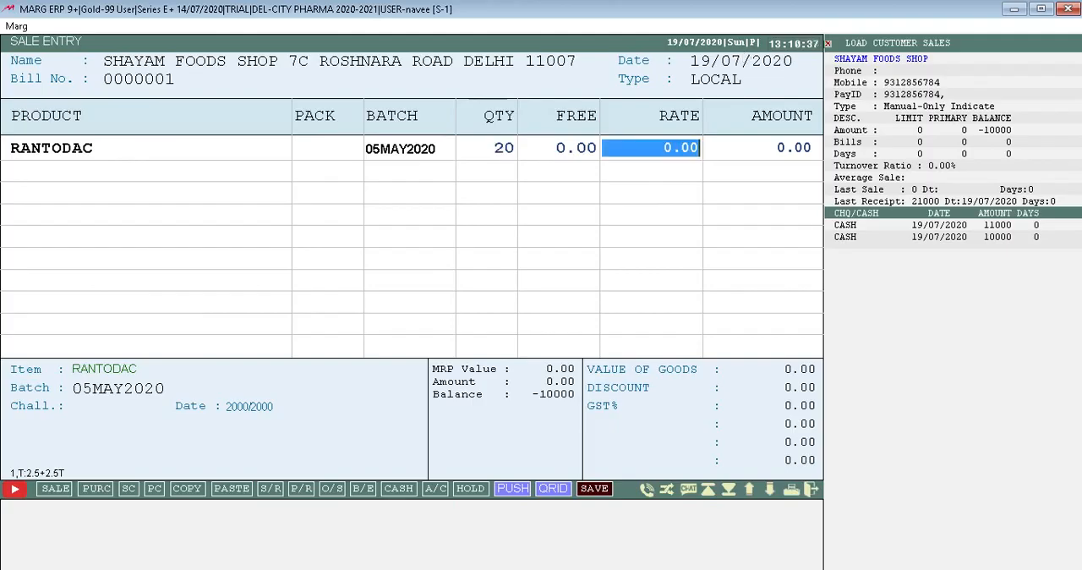
text(4)
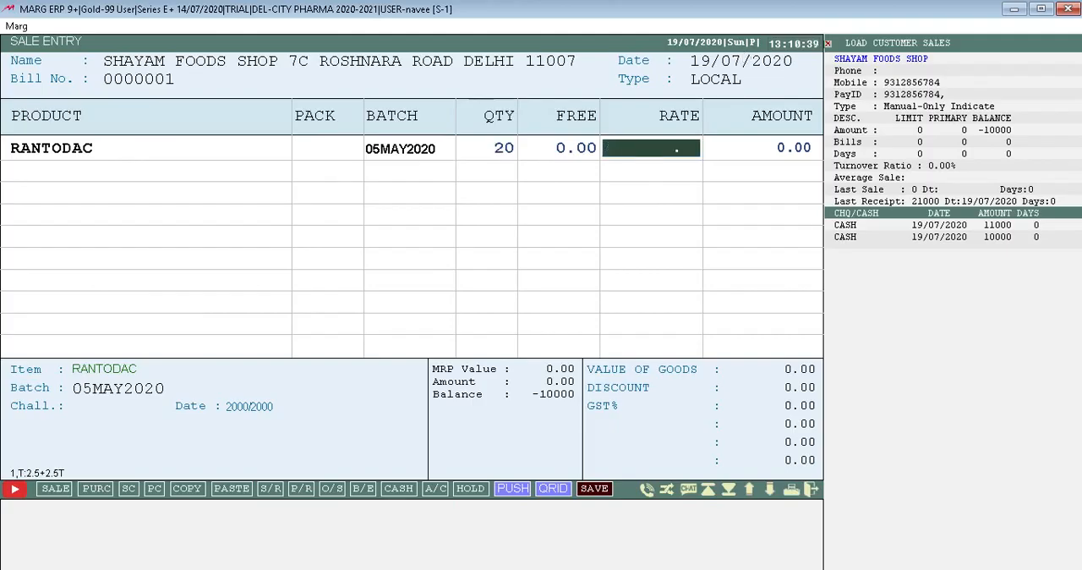
text(5)
key(Return)
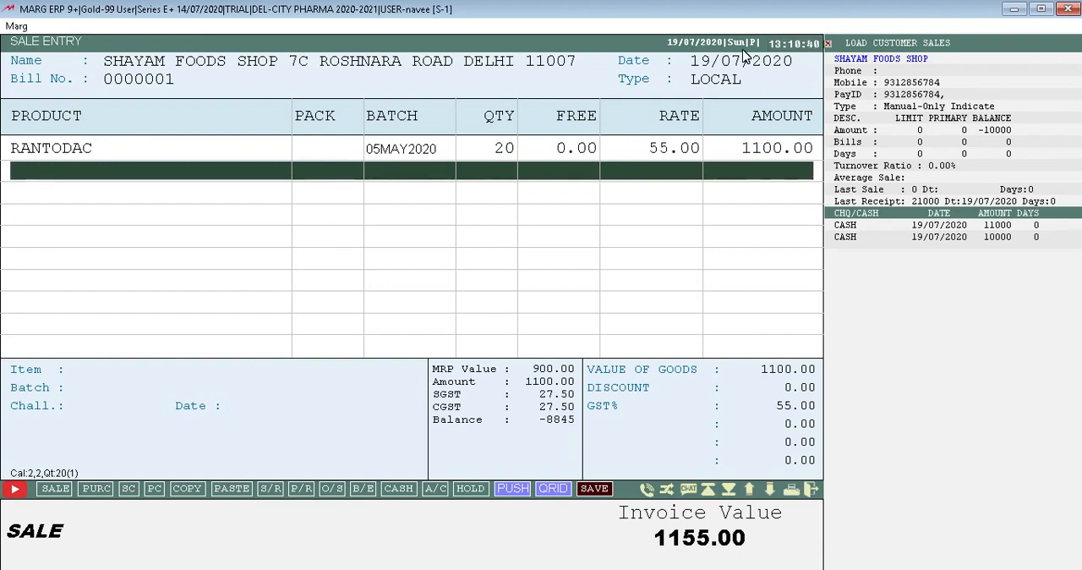
Add a second RANTODAC line from batch 05MAY2020 with quantity 1000 and rate 60.00 to the sale bill.
key(Return)
key(Return)
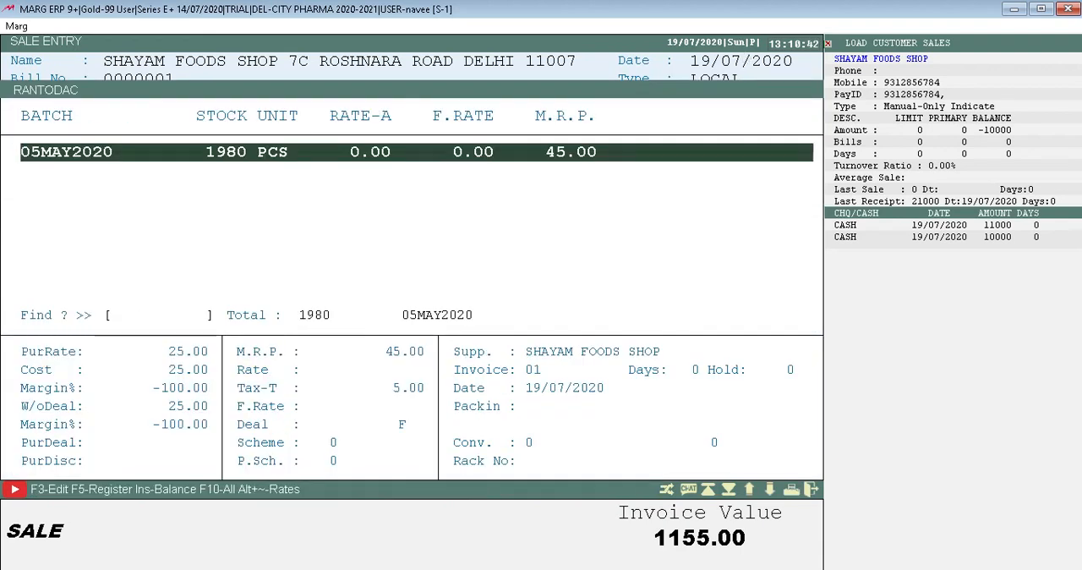
key(Return)
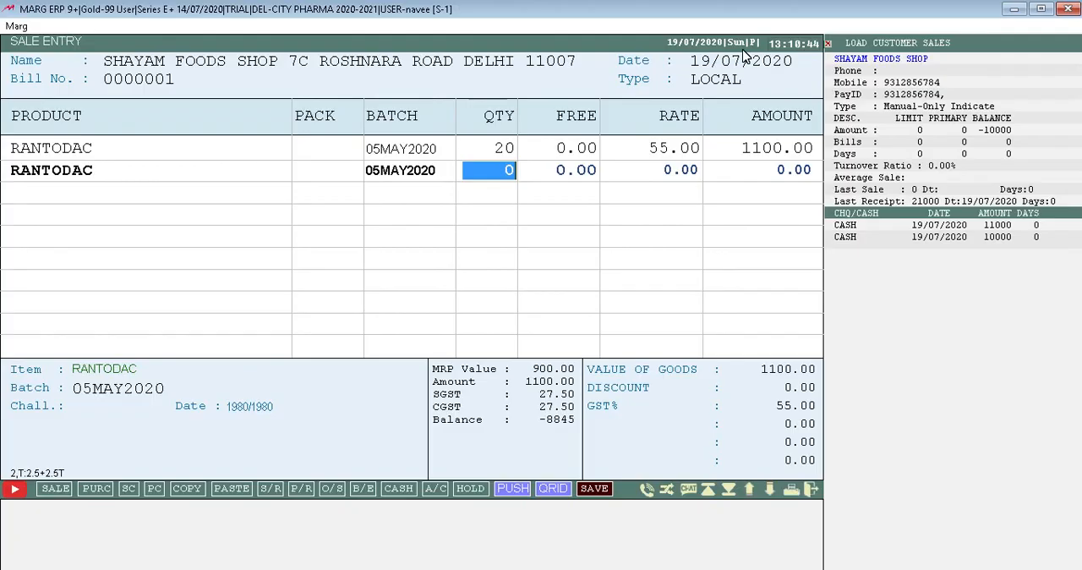
text(1000)
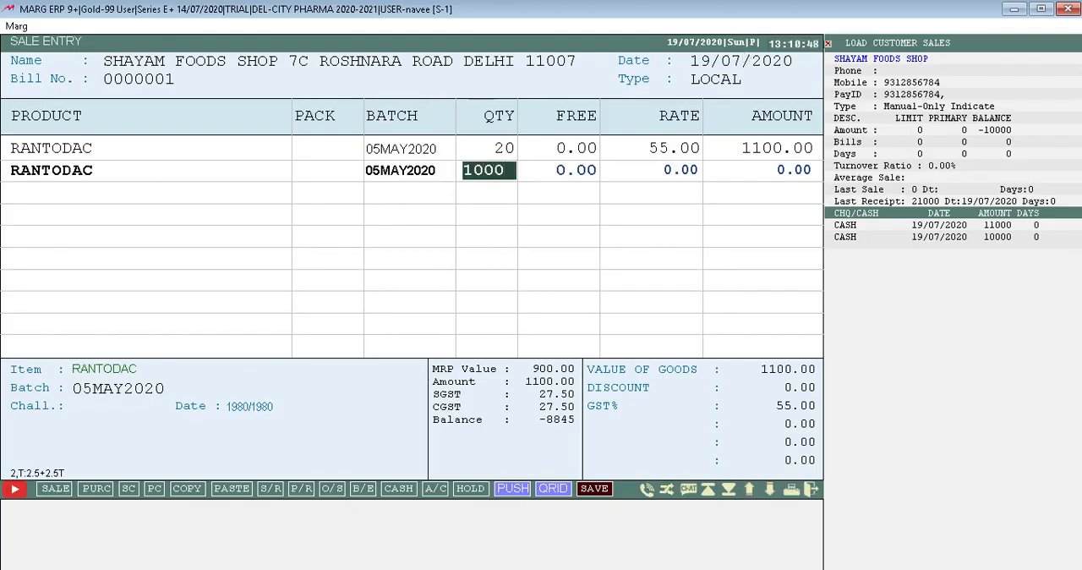
key(Return)
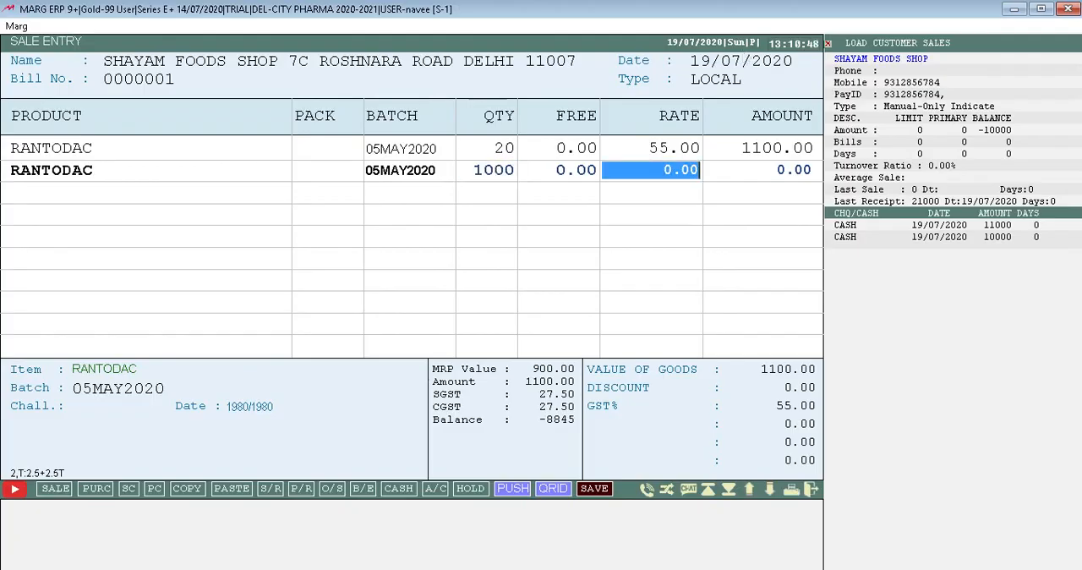
text(60)
key(Return)
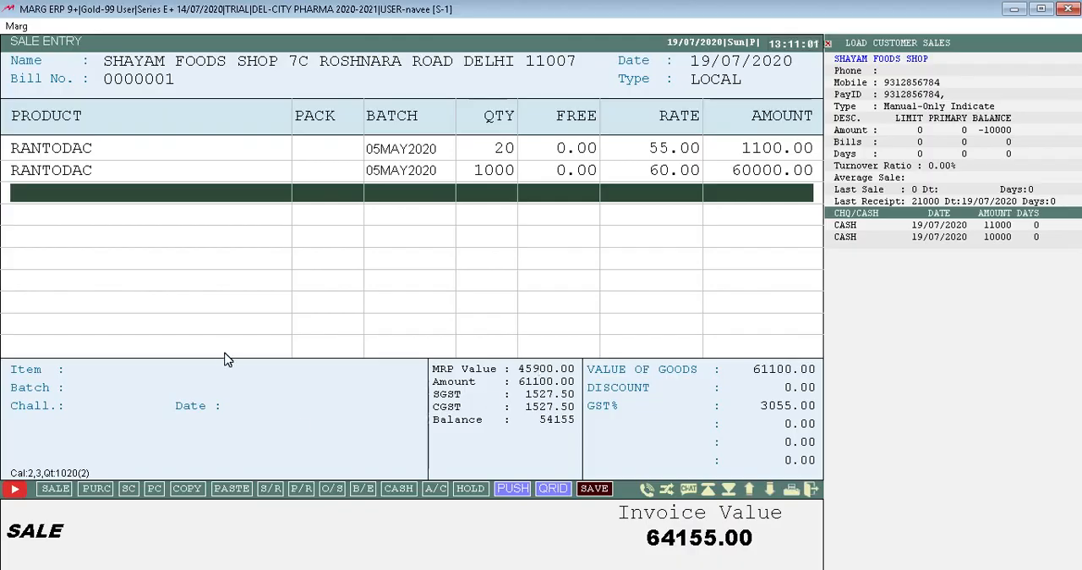
Re-enter the sale bill's number as 0000001 and return to its item lines.
key(Escape)
key(Escape)
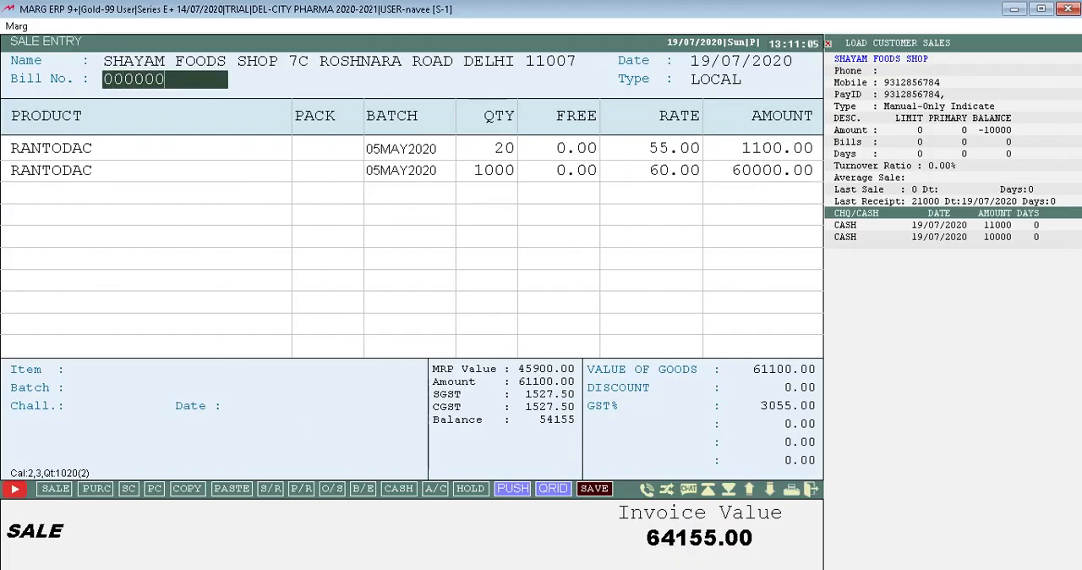
text(3)
key(Return)
key(Escape)
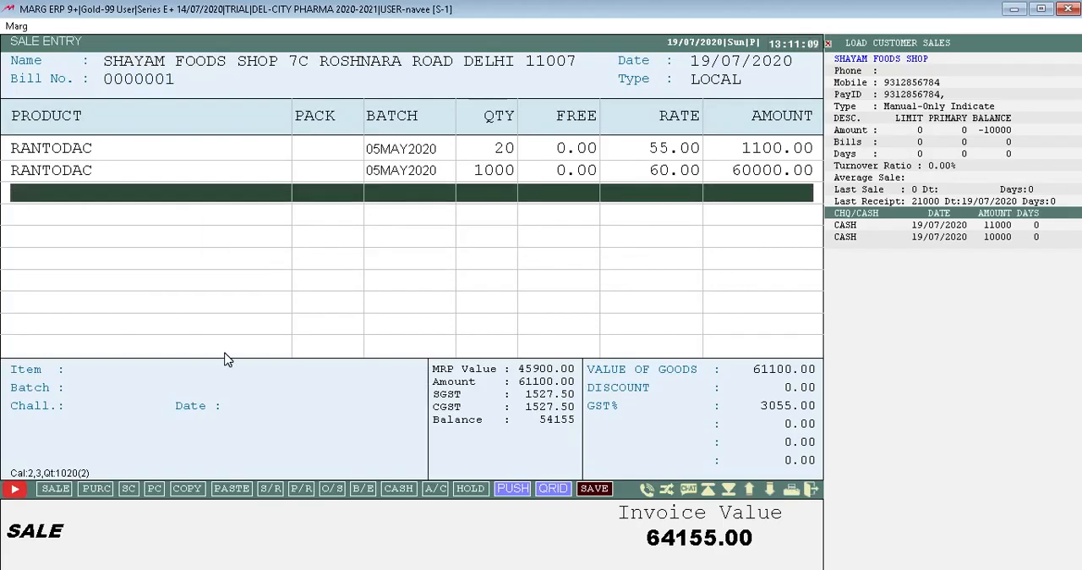
key(Up)
key(Up)
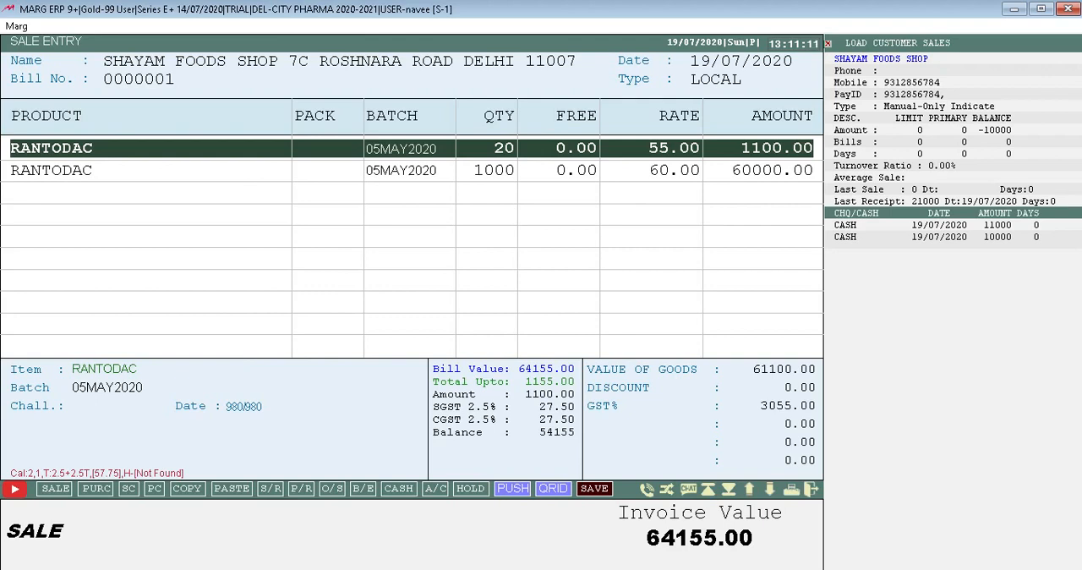
Add a third RANTODAC line from batch 05MAY2020 with quantity 50 and rate 60.00 to the sale bill.
key(Return)
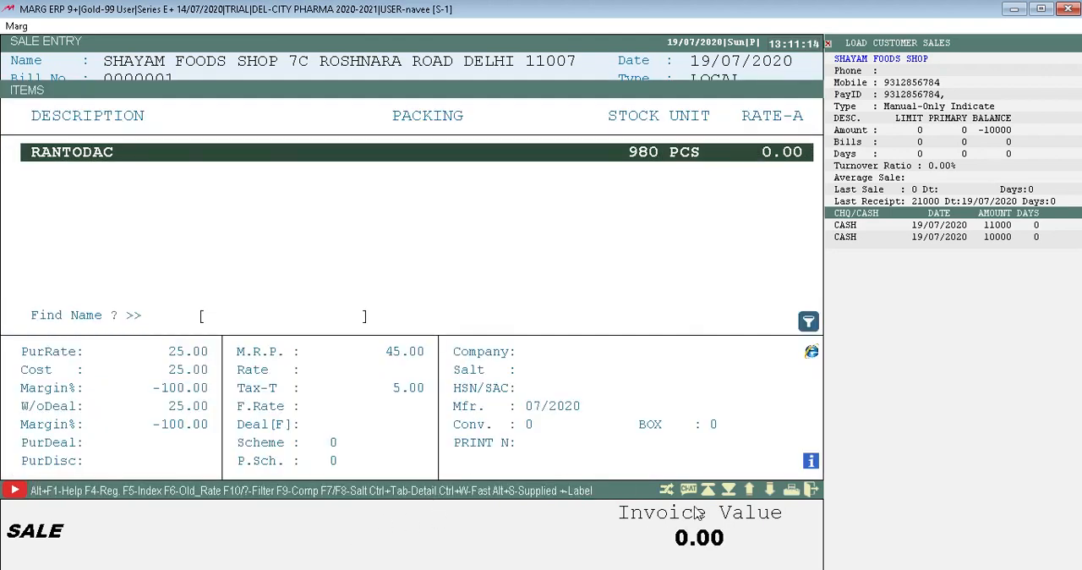
key(Return)
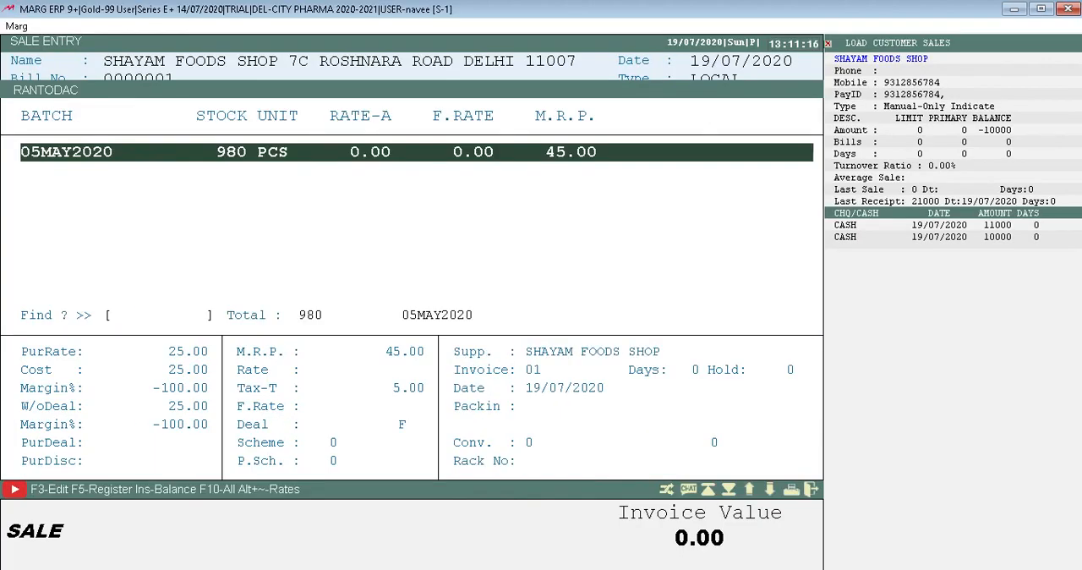
key(Return)
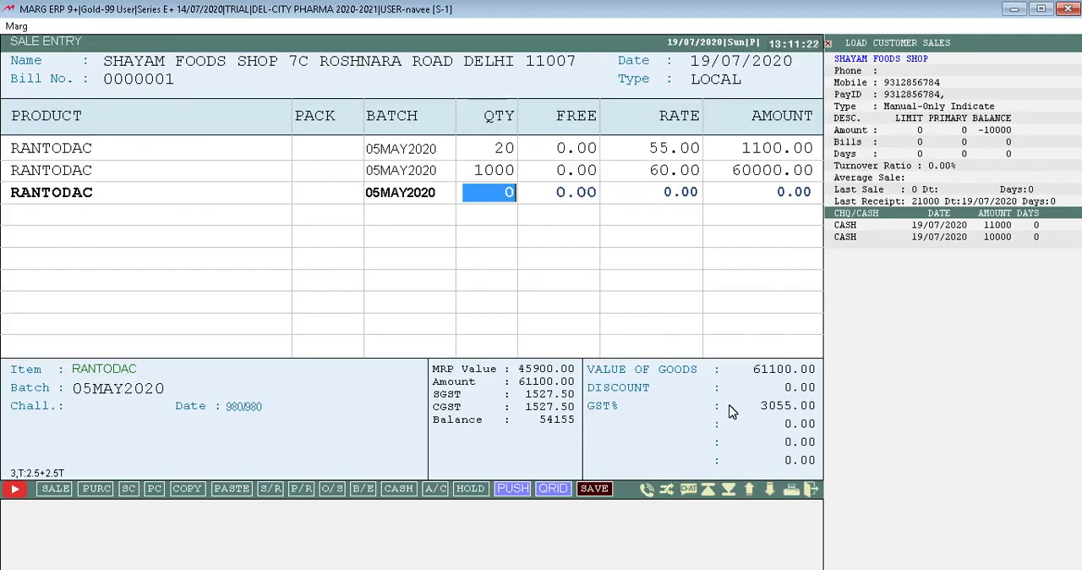
text(5)
key(Return)
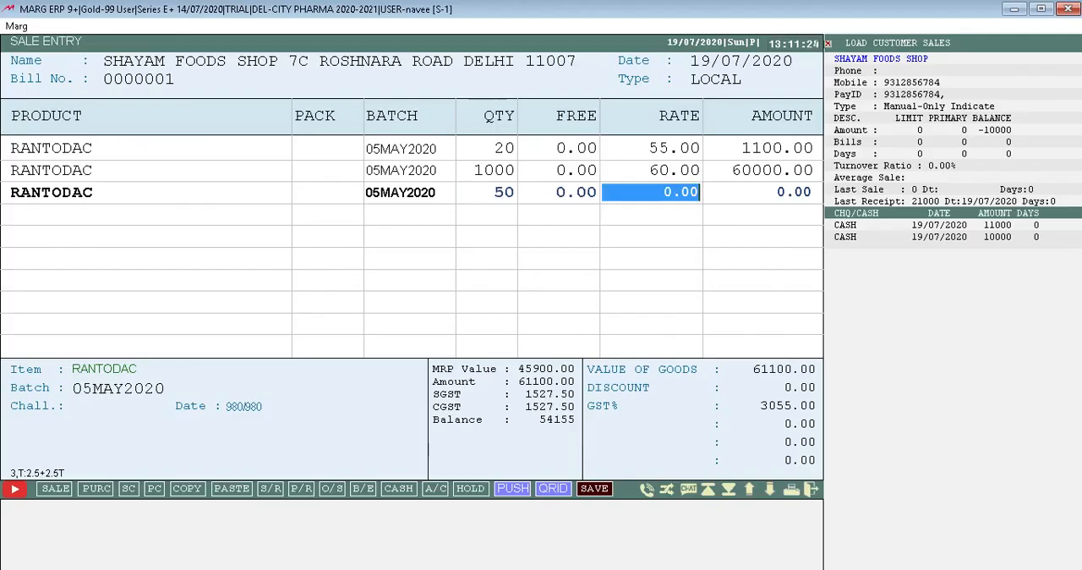
key(BackSpace)
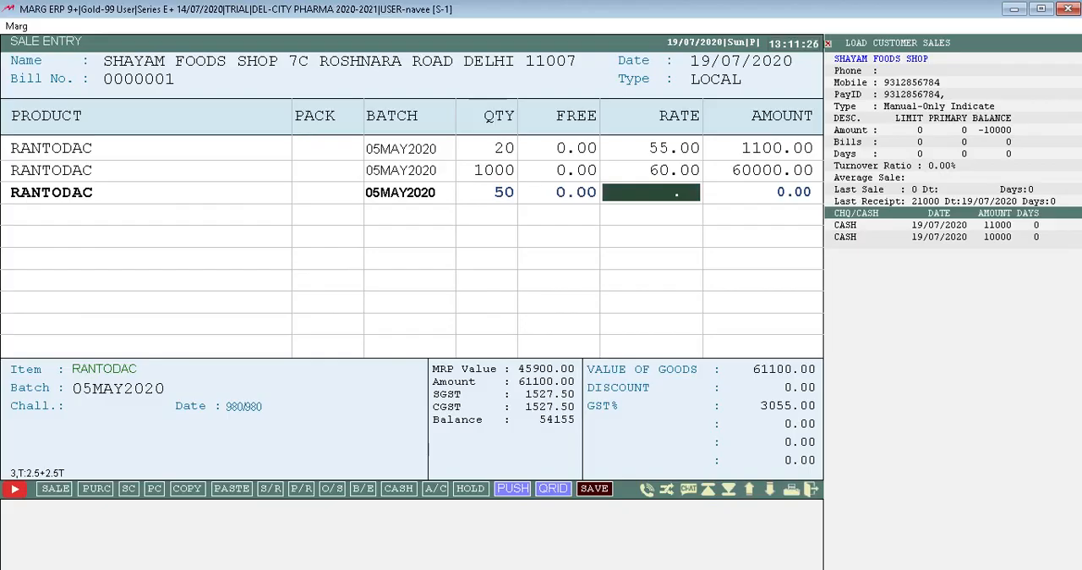
text(60)
key(Return)
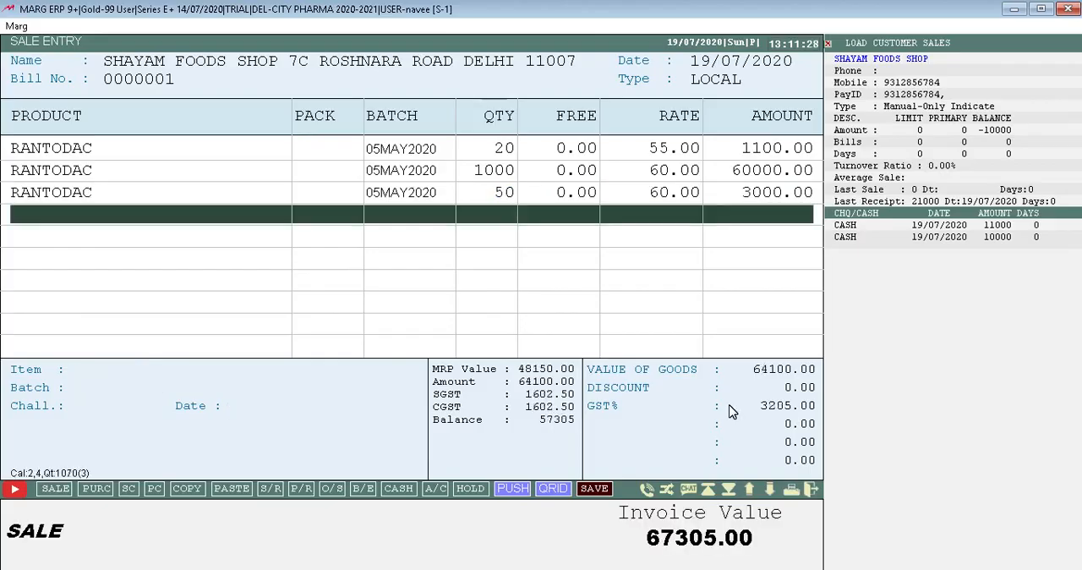
Save the sale bill and print one copy of its invoice.
click(595, 488)
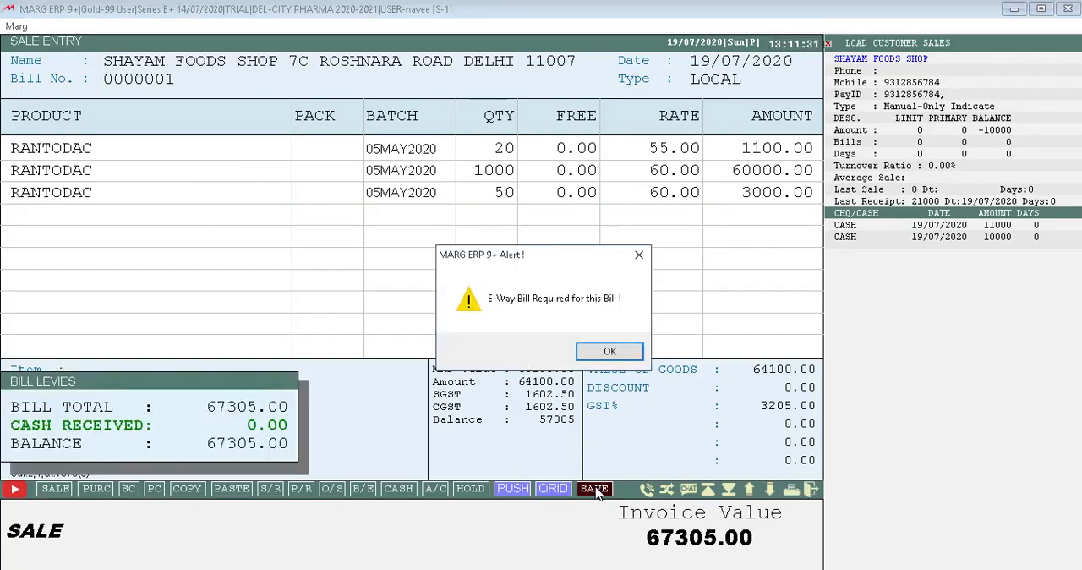
click(612, 351)
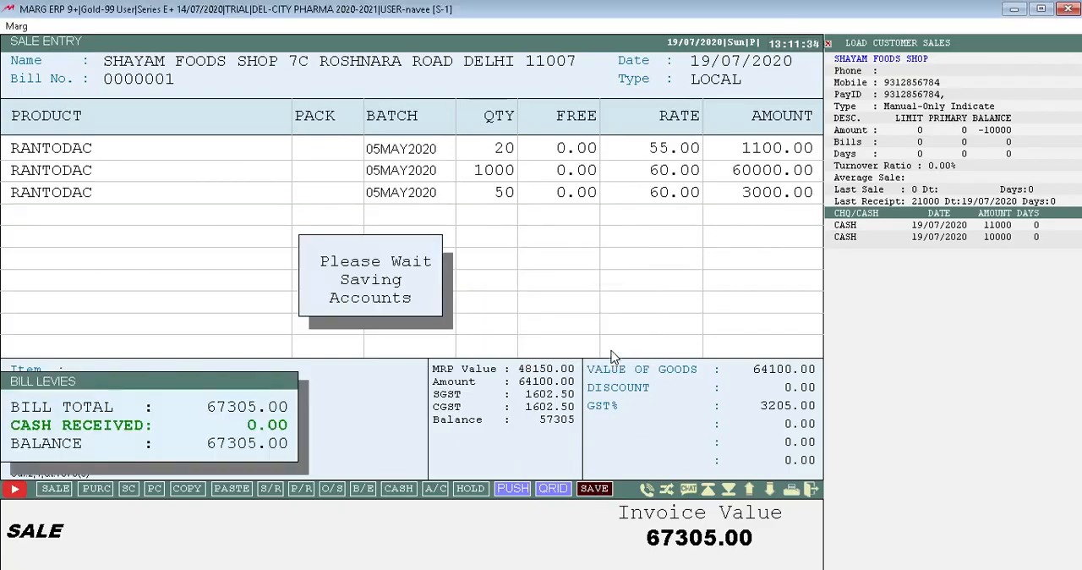
key(Return)
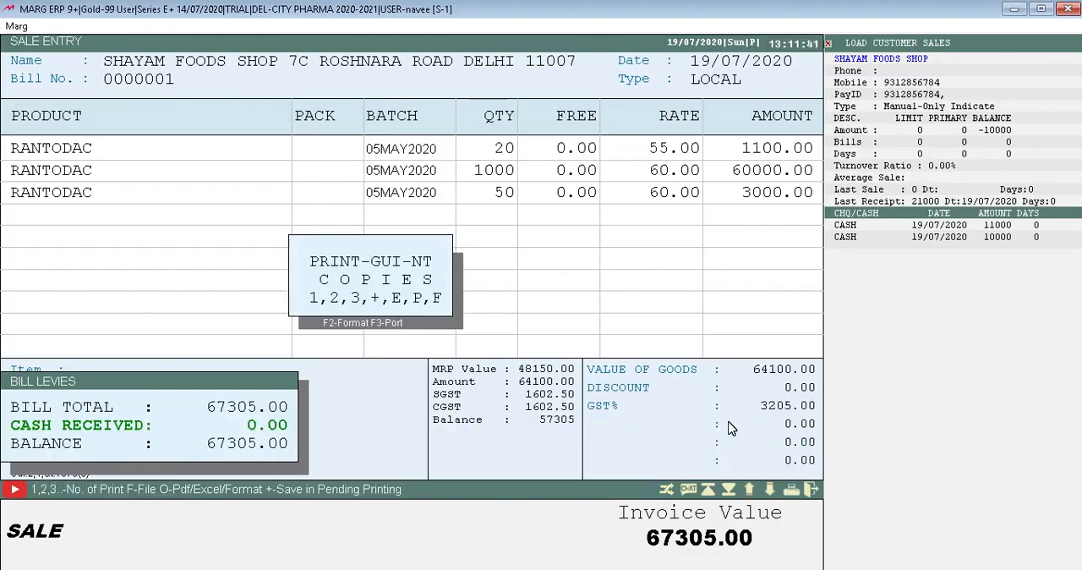
key(1)
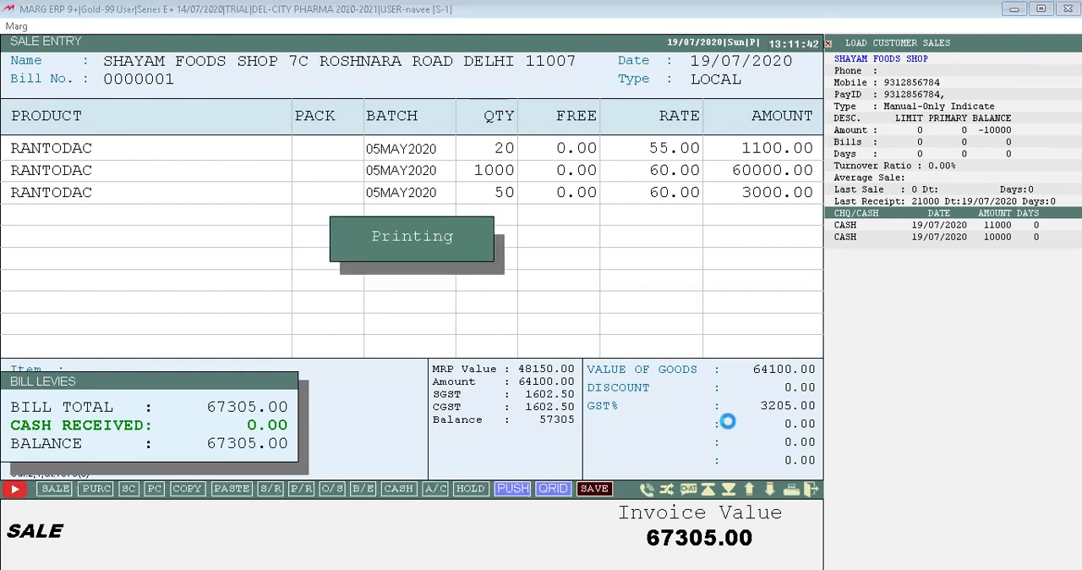
Print one copy of the sale bill's estimate and exit the sale entry.
key(Right)
key(Right)
key(Right)
key(Right)
key(Right)
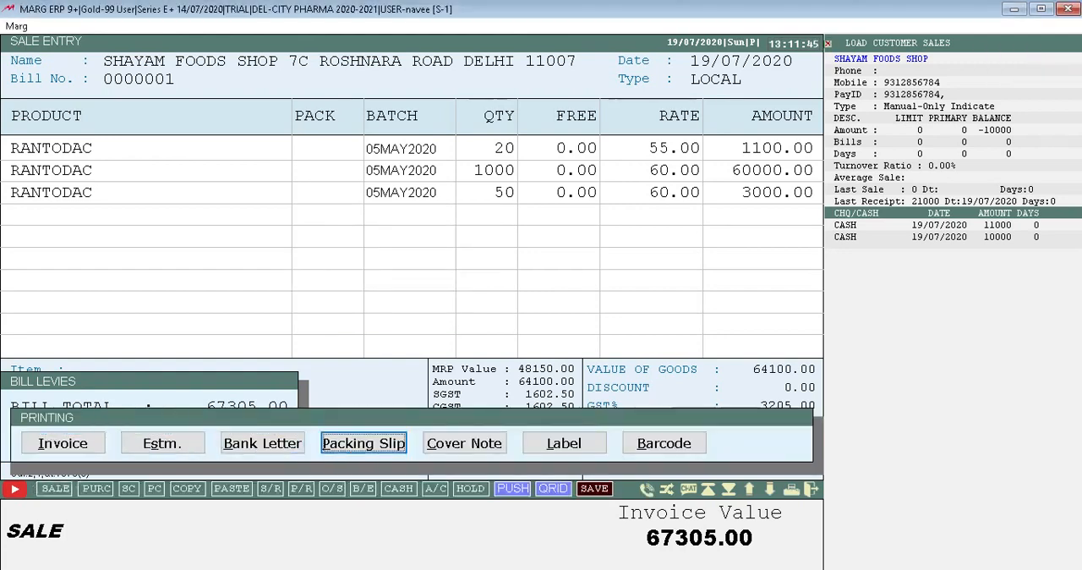
key(Right)
key(Left)
key(Left)
key(Left)
key(Left)
key(Left)
key(Right)
key(Right)
key(Right)
key(Right)
key(Right)
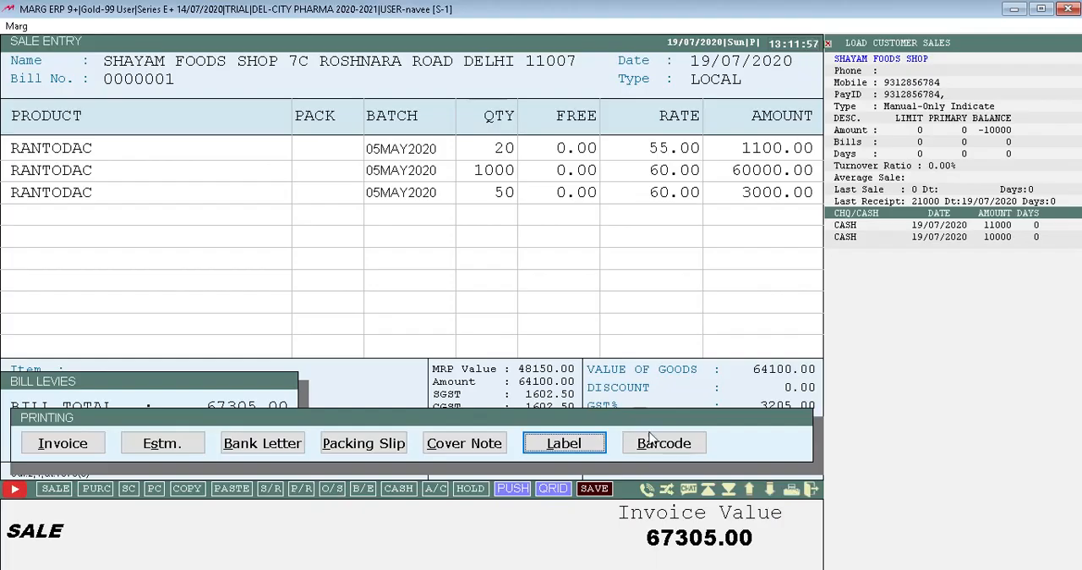
key(Left)
key(Left)
key(Left)
key(Left)
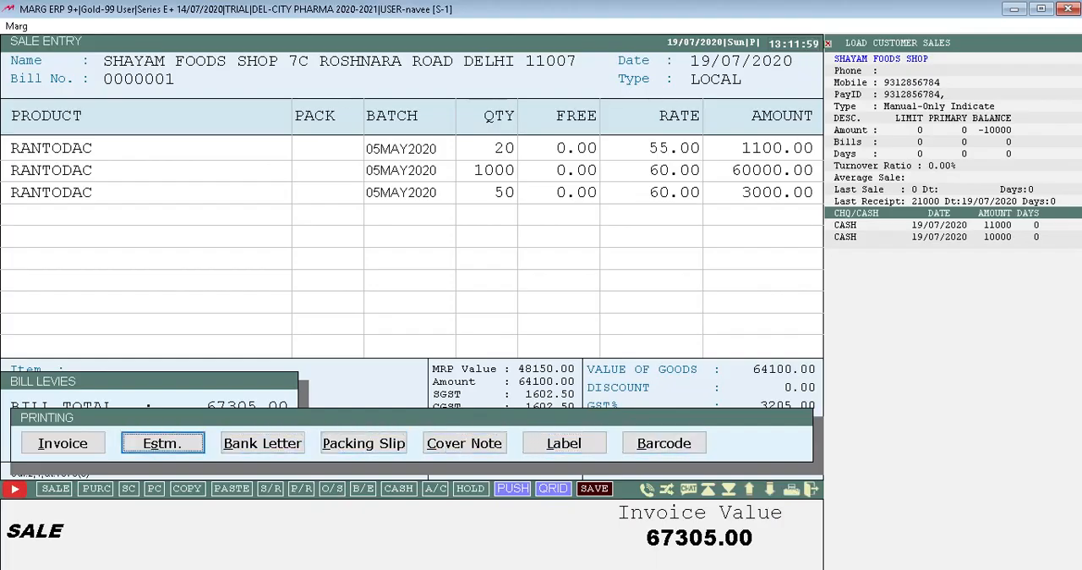
key(Return)
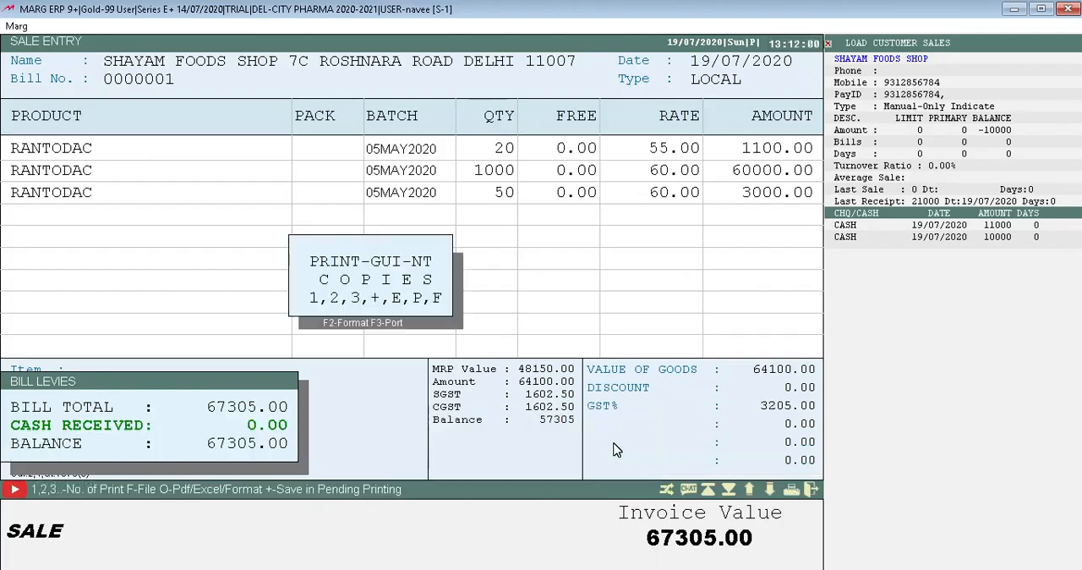
key(1)
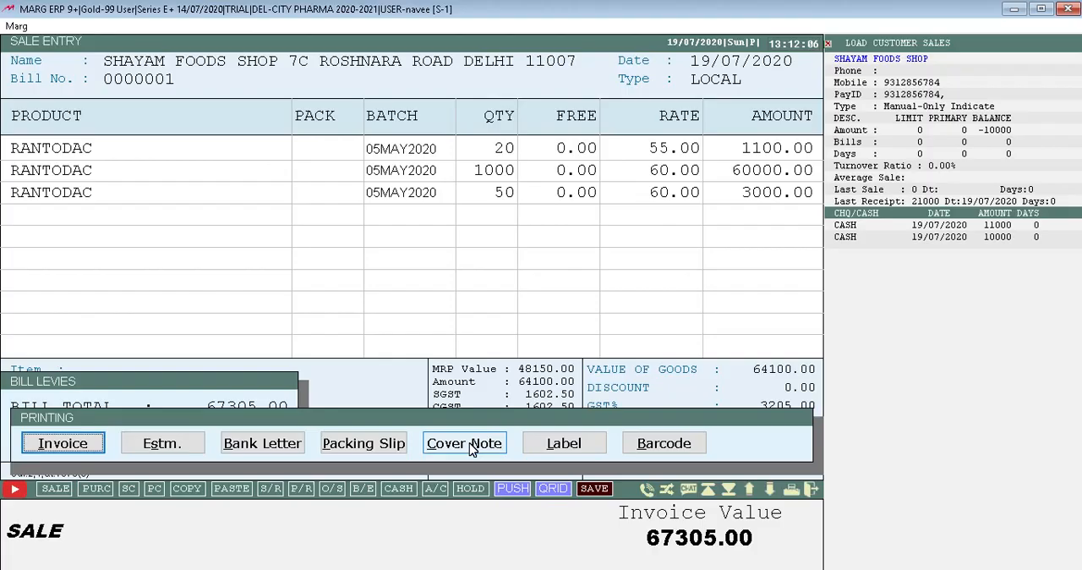
key(Escape)
key(Escape)
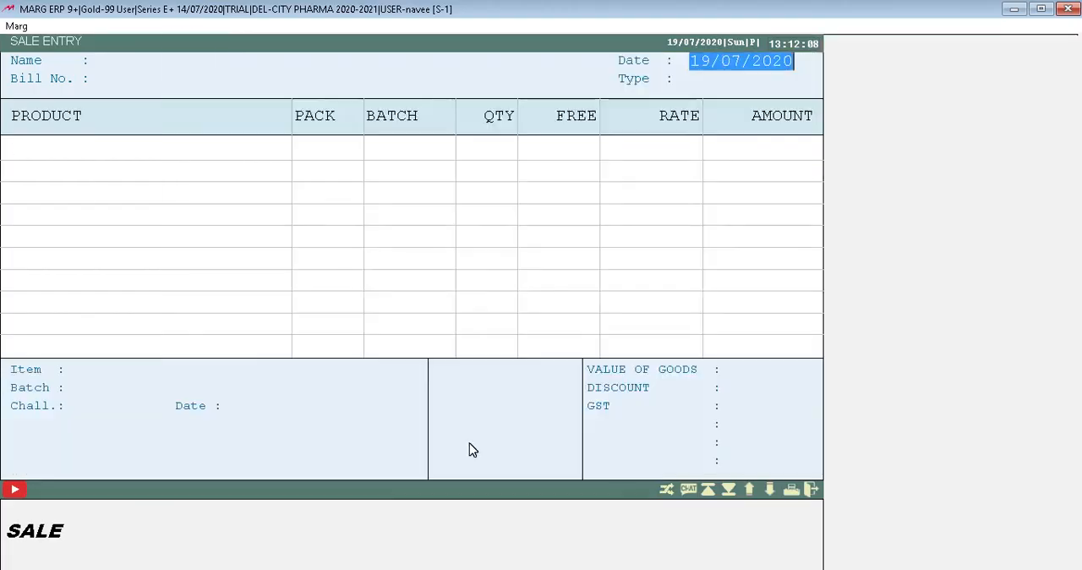
key(Escape)
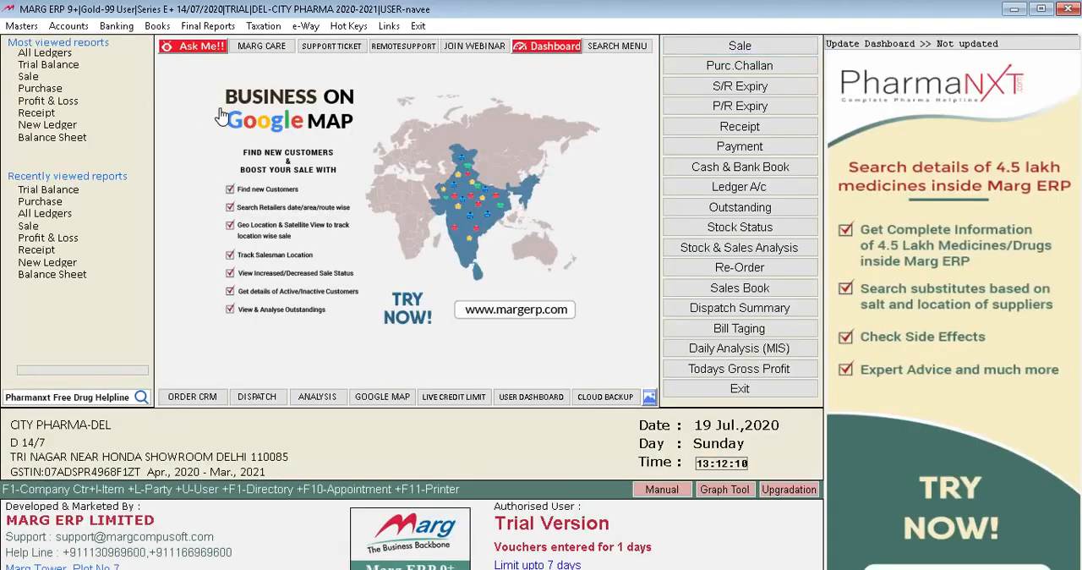
click(62, 26)
key(Down)
key(Down)
key(Down)
key(Down)
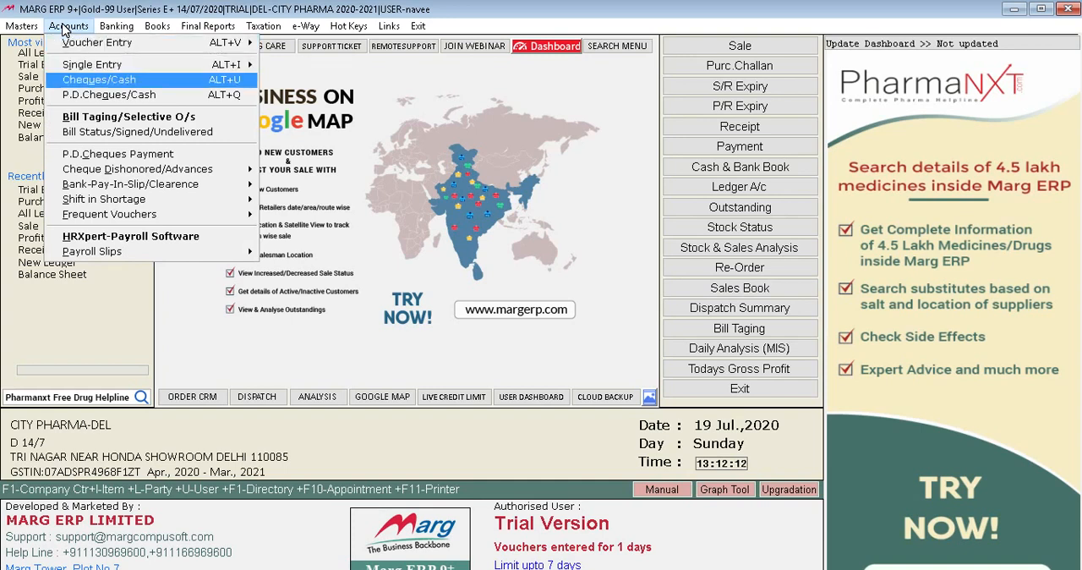
key(Left)
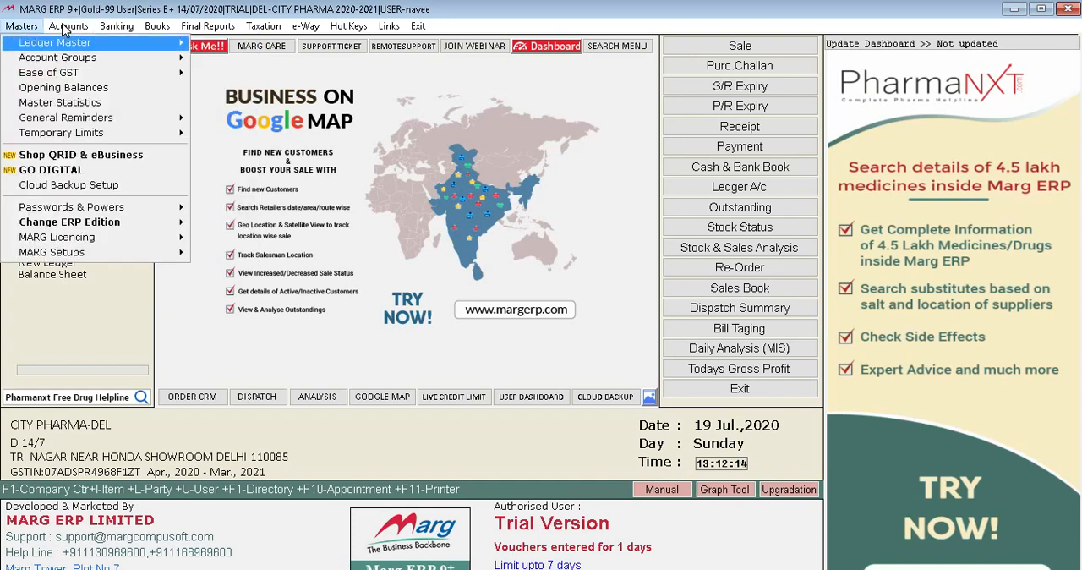
key(Right)
key(Down)
key(Down)
key(Up)
key(Up)
key(Right)
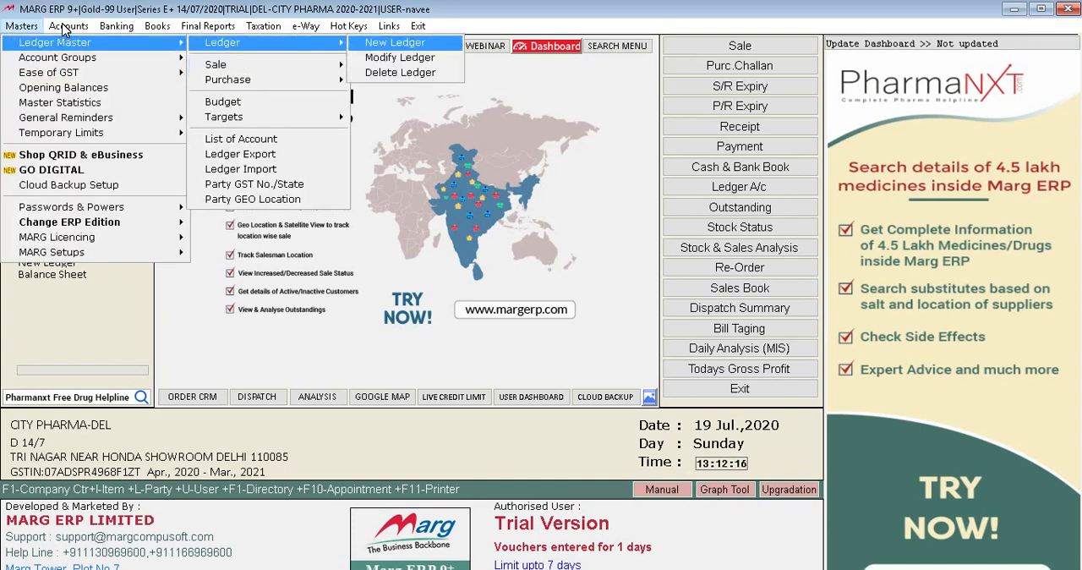
key(Left)
key(Down)
key(Down)
key(Down)
key(Down)
key(Down)
key(Down)
key(Down)
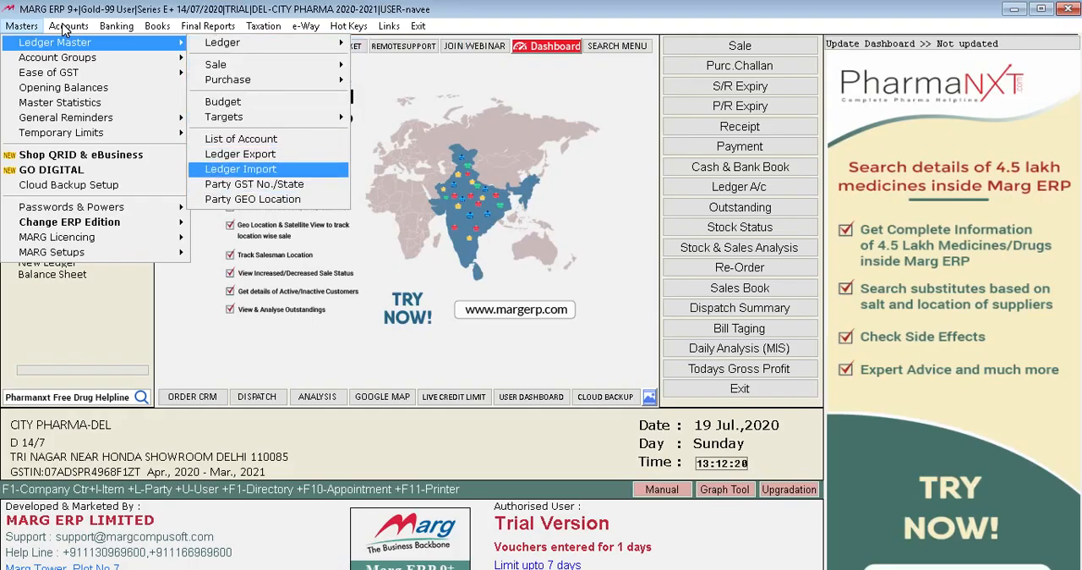
key(Escape)
key(Escape)
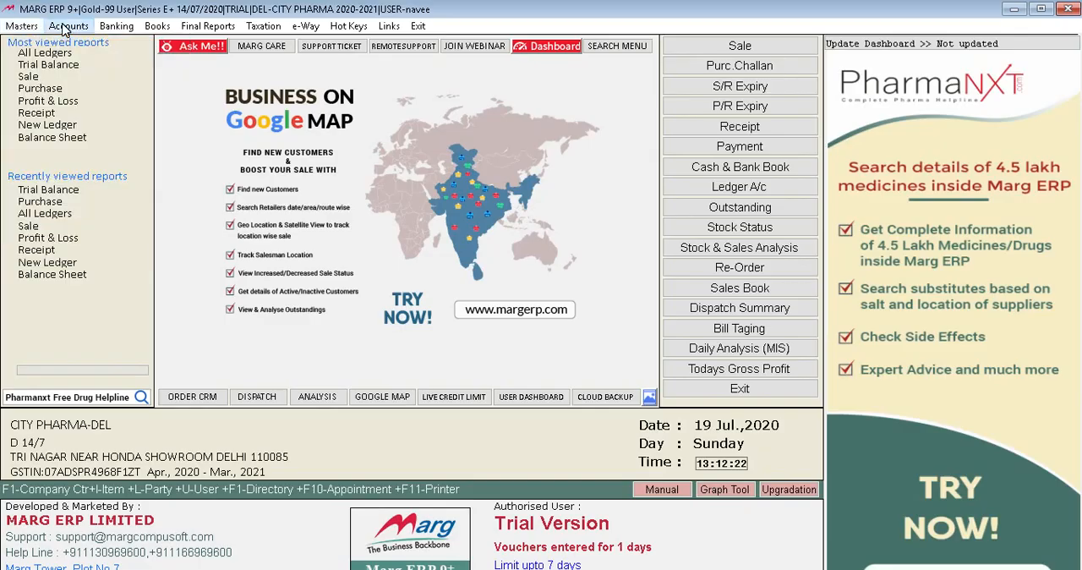
click(65, 30)
key(Down)
key(Down)
key(Up)
key(Up)
key(Down)
key(Down)
key(Up)
key(Escape)
key(Left)
key(Left)
key(Down)
key(Escape)
key(Left)
key(Left)
key(Left)
key(Left)
key(Left)
key(Left)
key(Left)
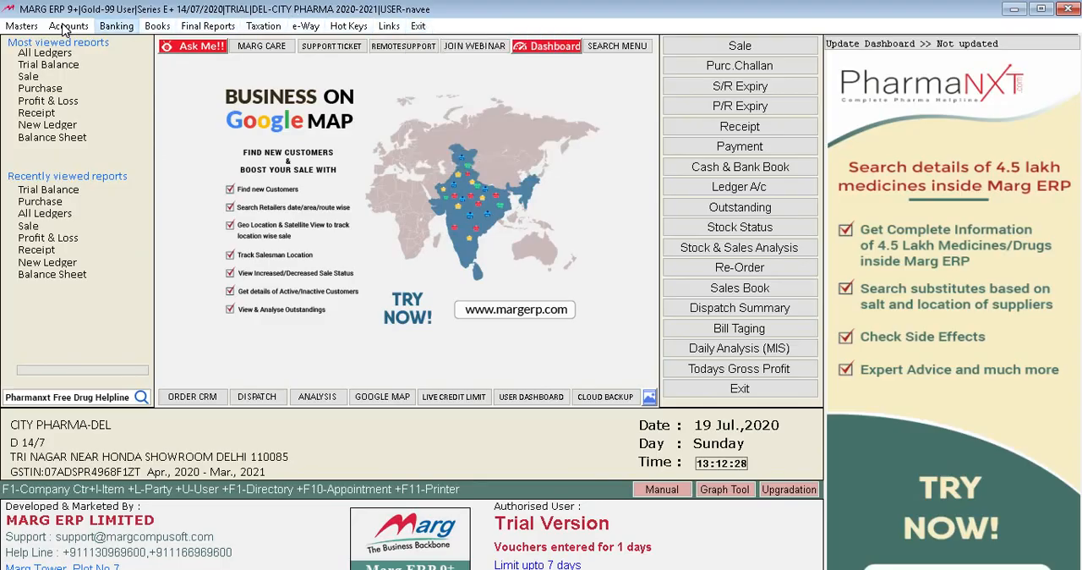
Open the SHAYAM FOODS SHOP ledger for the period 01/04/2020 to 19/07/2020.
key(Right)
key(Down)
key(Down)
key(Return)
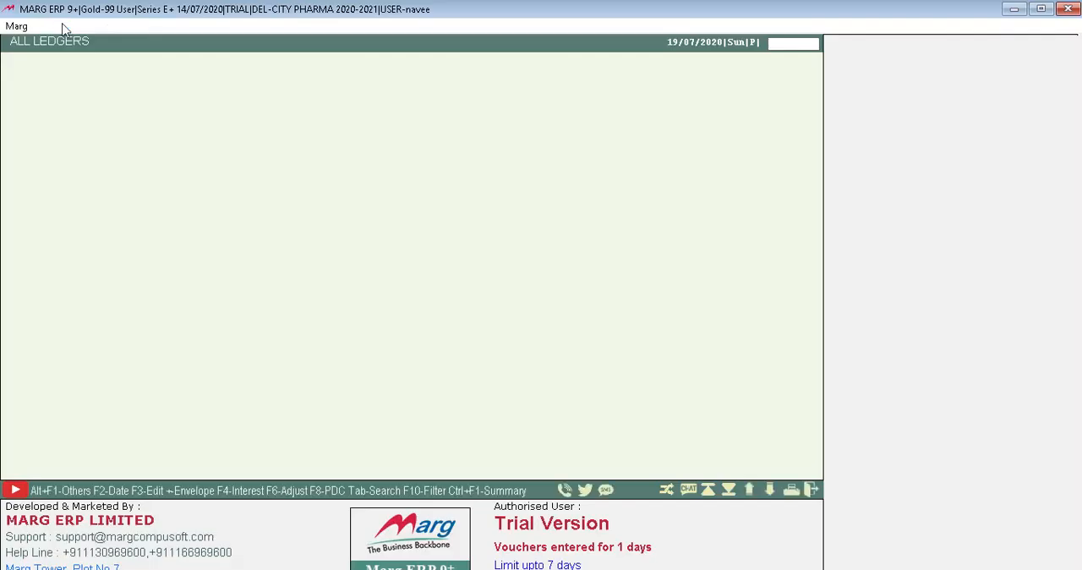
key(Return)
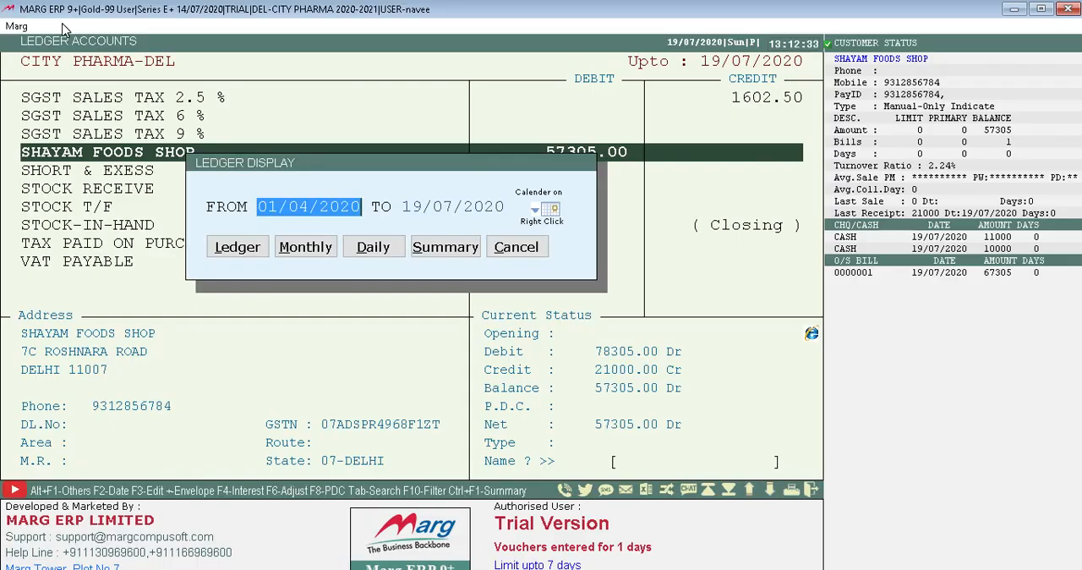
key(Return)
key(Return)
key(Return)
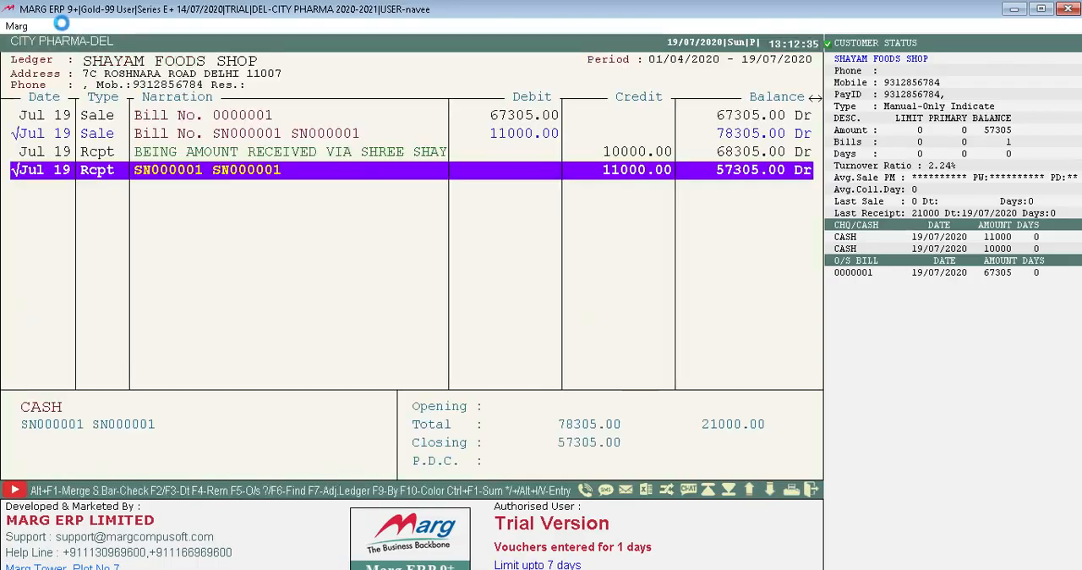
Examine the sale and receipt entries in the SHAYAM FOODS SHOP ledger.
key(Up)
key(Up)
key(Up)
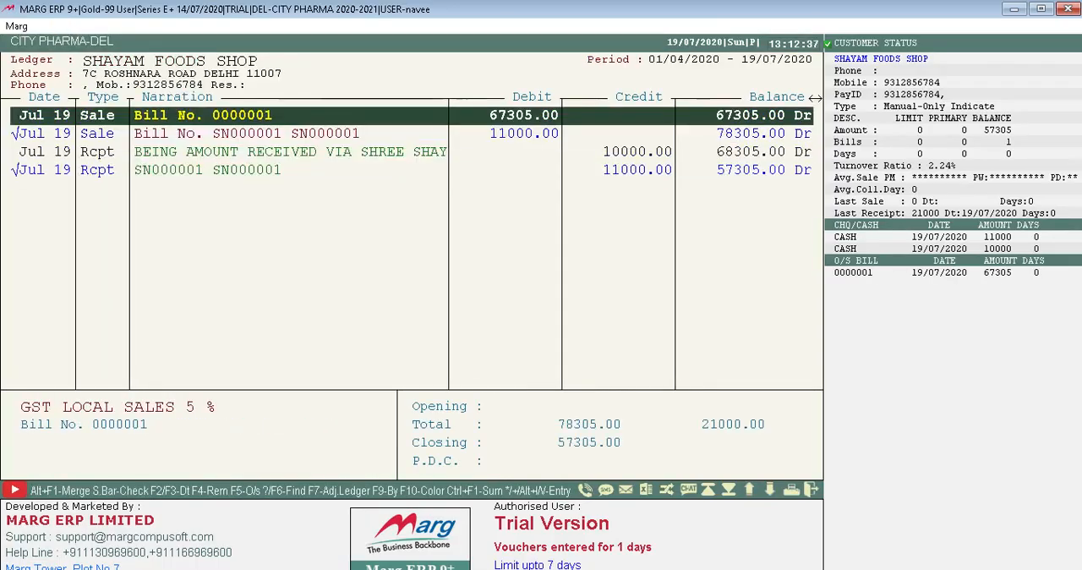
key(Down)
key(Up)
key(Down)
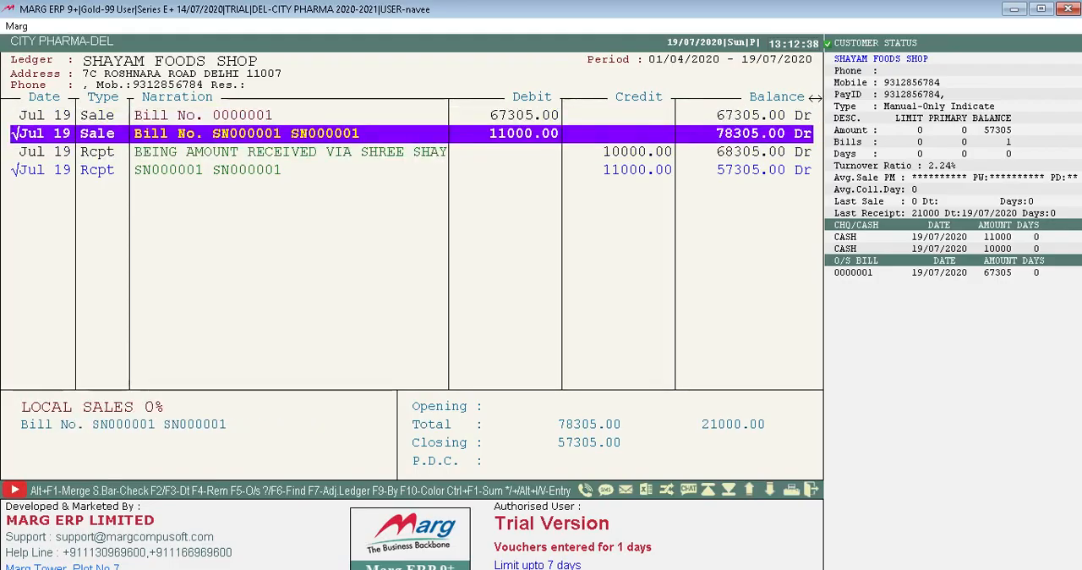
key(Up)
key(Down)
key(Down)
key(Down)
key(Up)
key(Up)
key(Up)
key(Down)
key(Down)
key(Up)
key(Up)
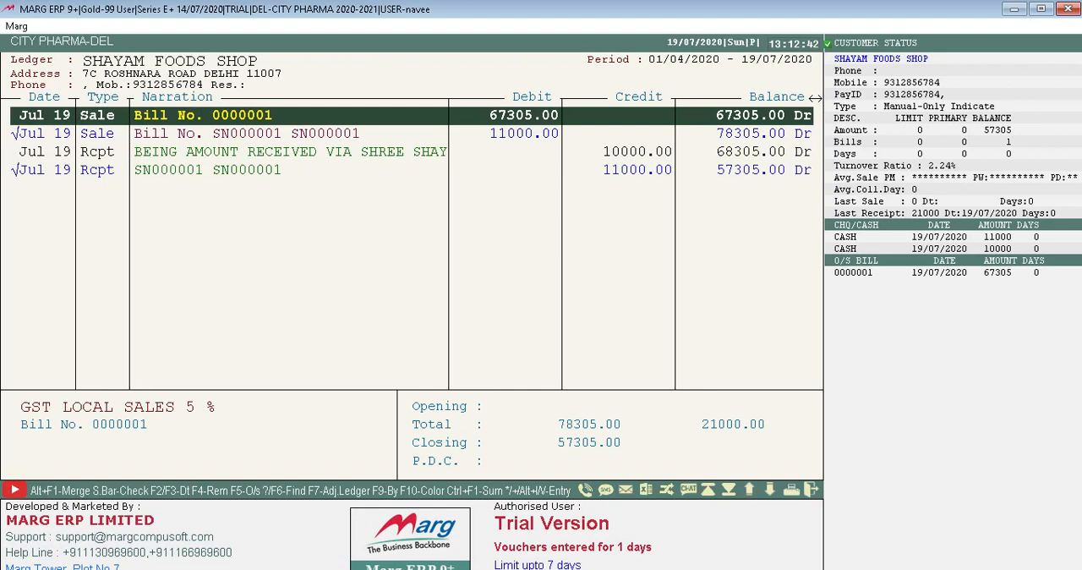
View the RANTODAC sale bill from its ledger entry and return to the ledger.
key(Return)
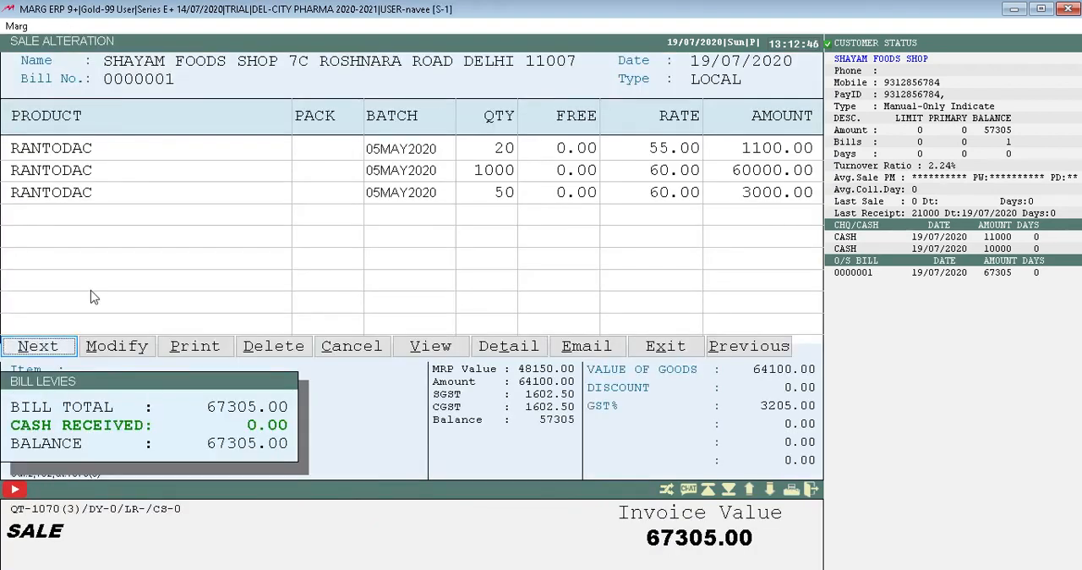
click(432, 348)
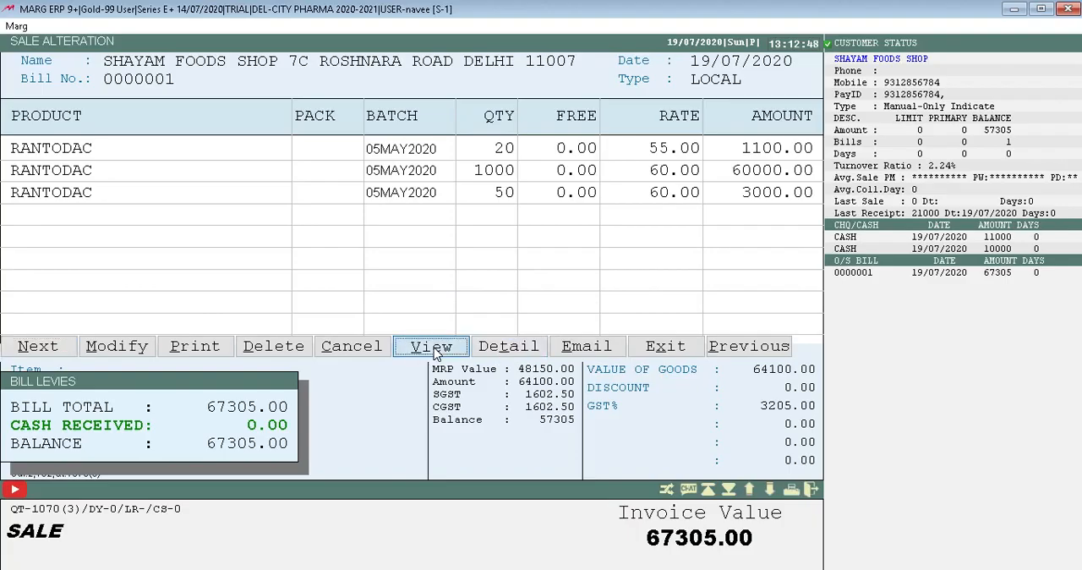
click(434, 348)
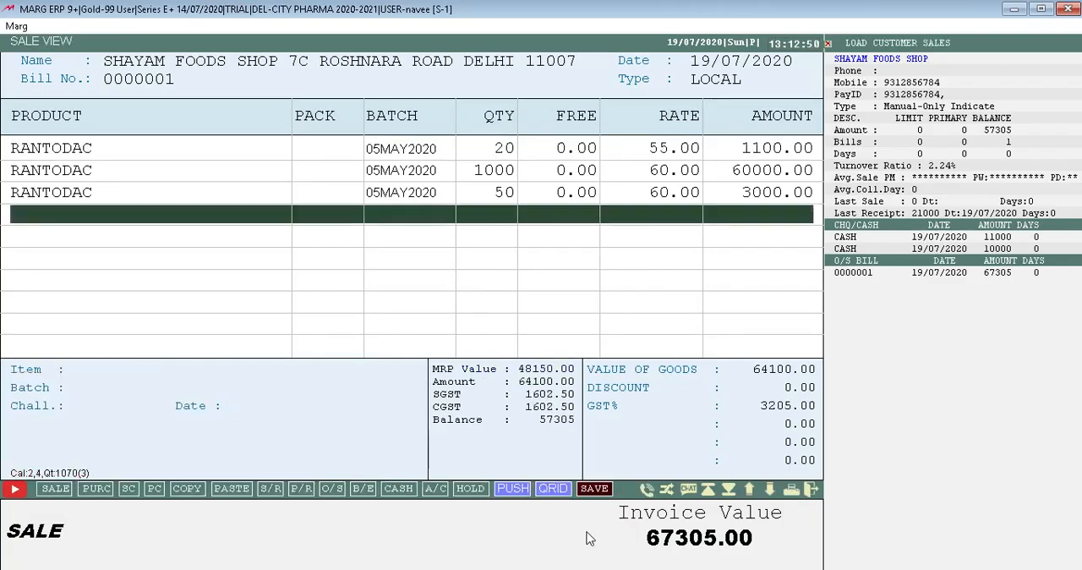
key(Escape)
key(Escape)
key(Escape)
key(Escape)
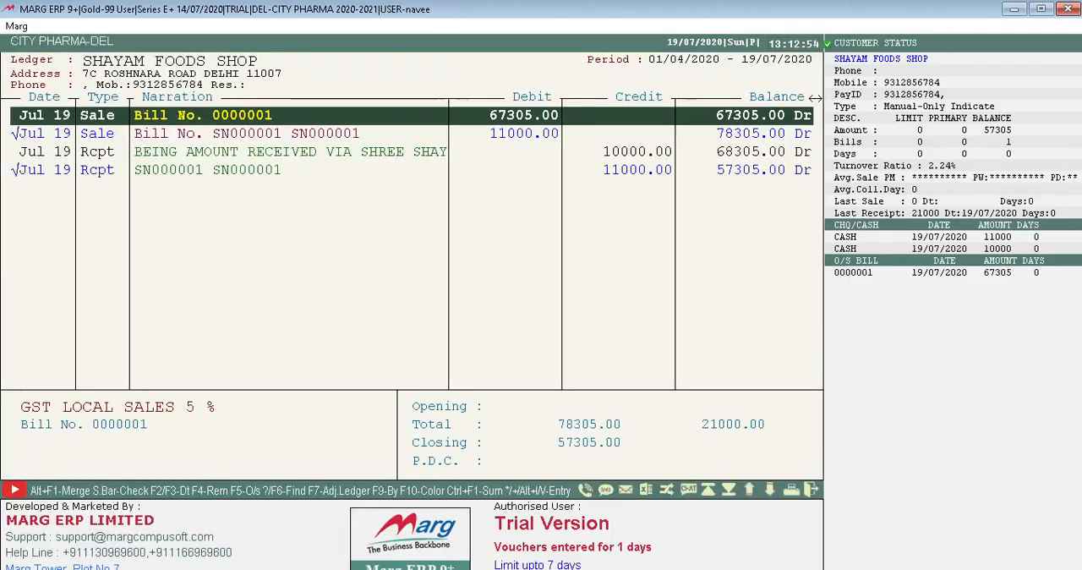
Check the printing options of sale bill 0000001 from its ledger entry and return to the ledger.
key(Return)
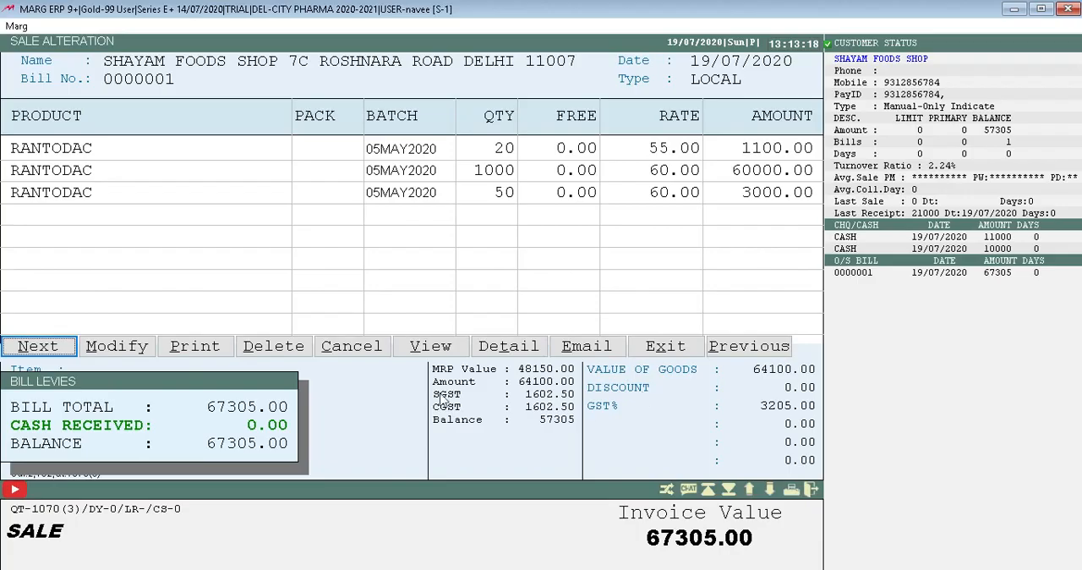
click(210, 349)
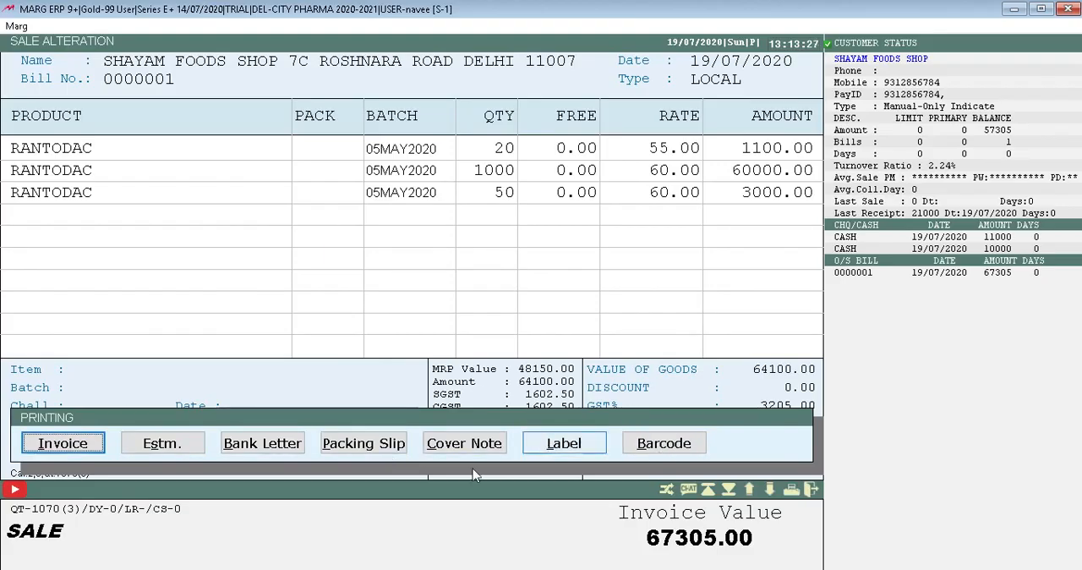
key(Escape)
key(Down)
key(Down)
key(Down)
key(Up)
key(Up)
key(Up)
key(Return)
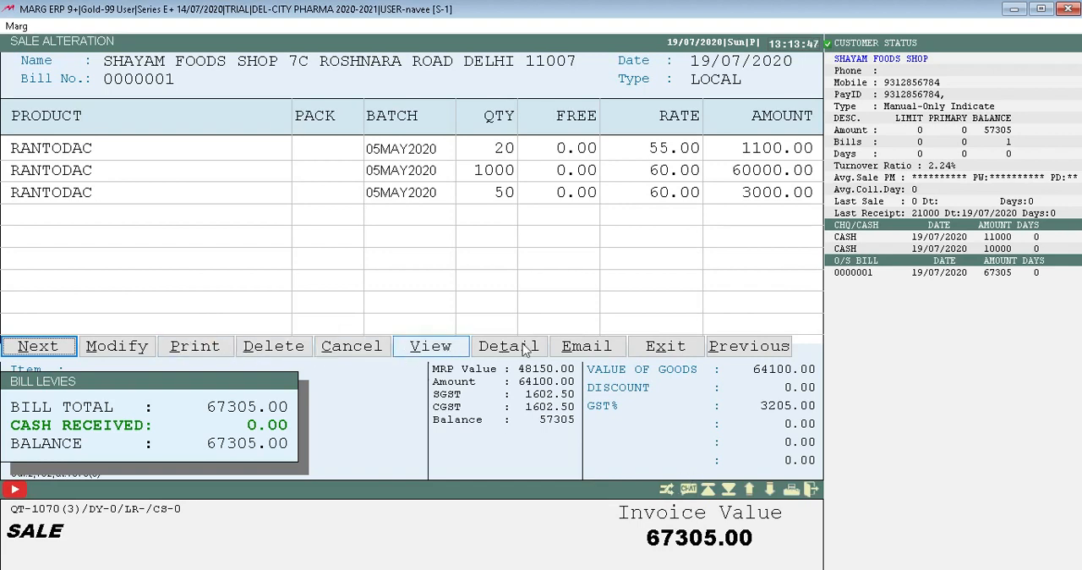
key(Escape)
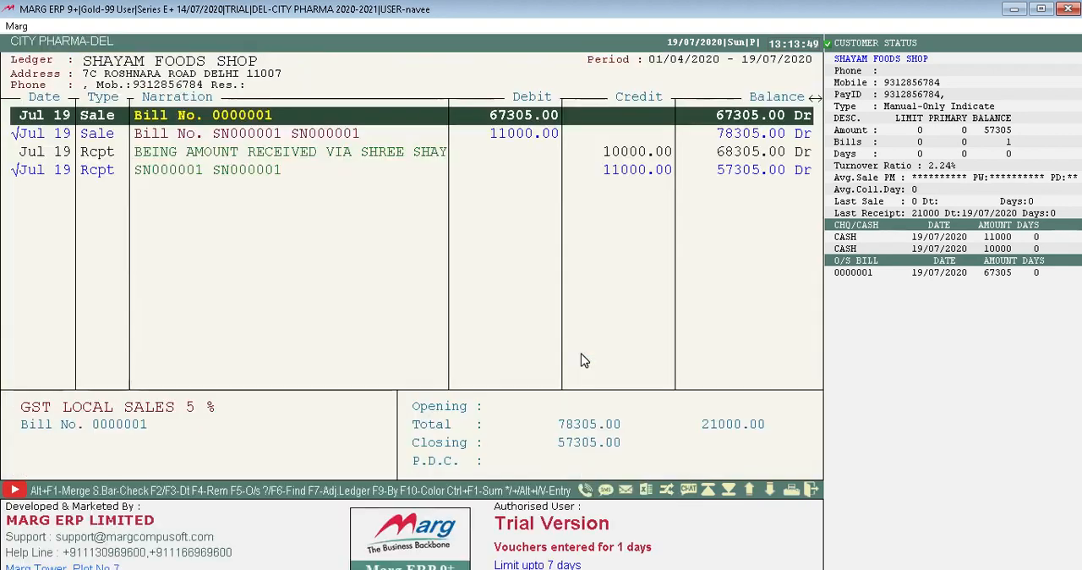
key(Return)
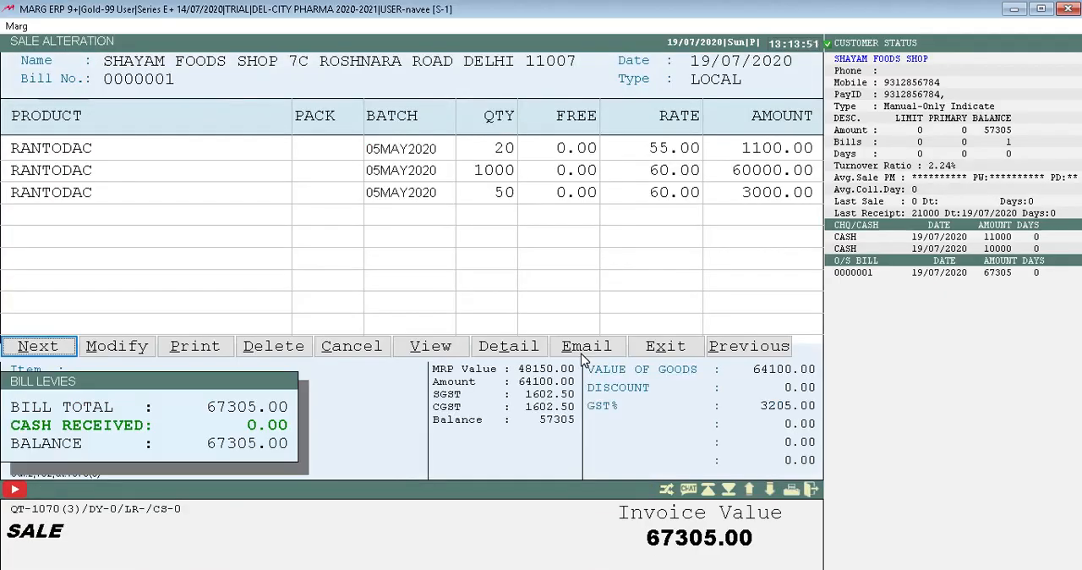
key(Escape)
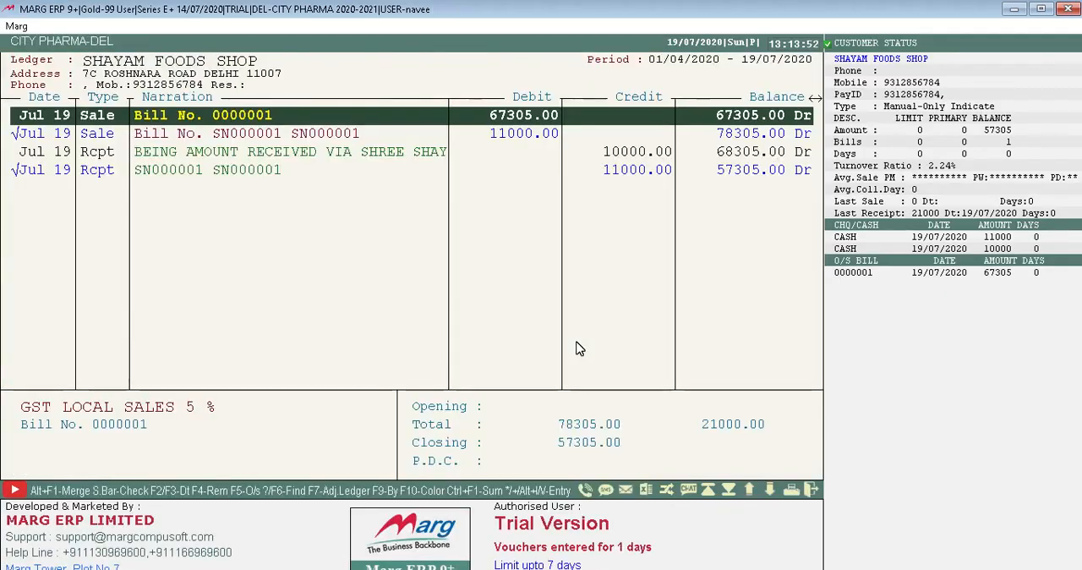
Export the SHAYAM FOODS SHOP ledger in XLS format, view it in Excel and close the workbook.
key(Down)
key(Down)
key(Down)
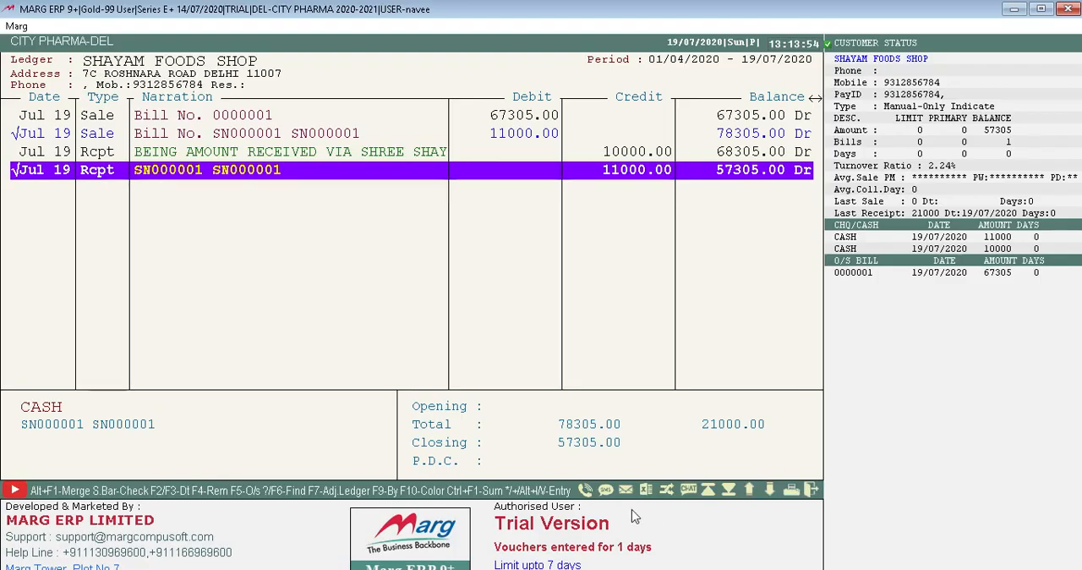
click(646, 489)
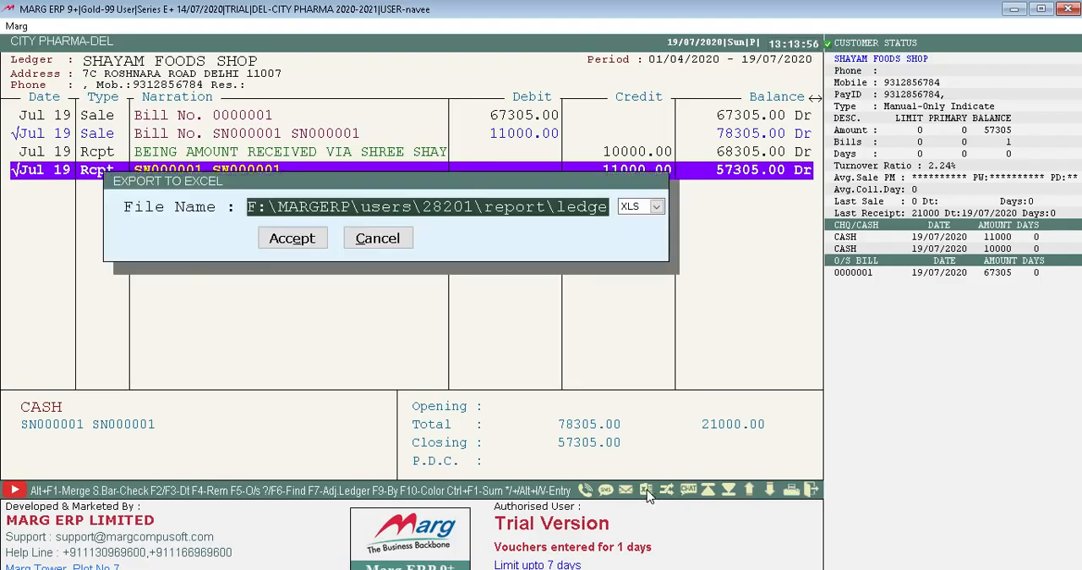
key(Return)
key(Return)
key(Return)
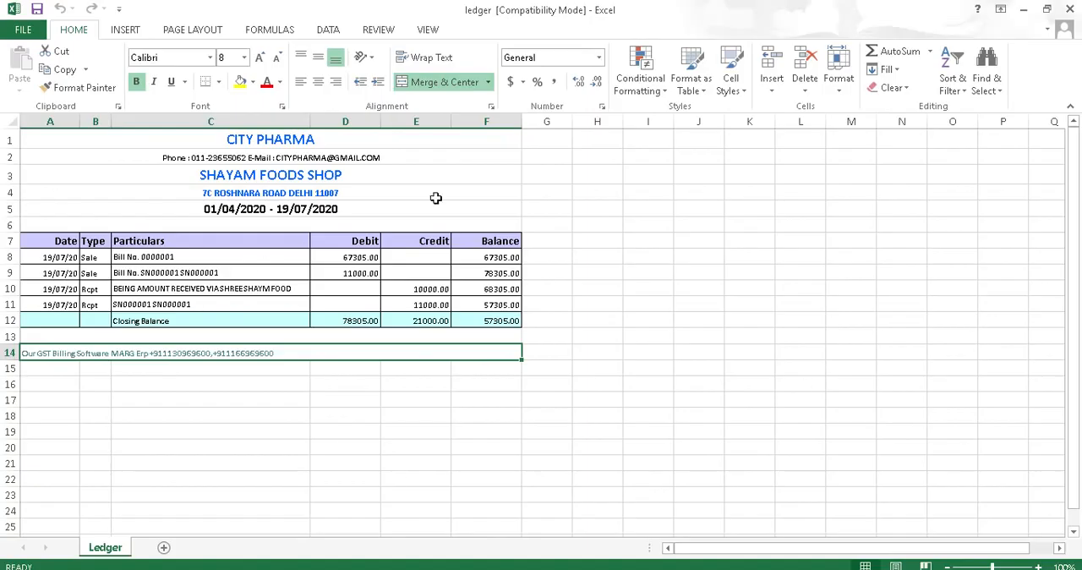
click(1070, 9)
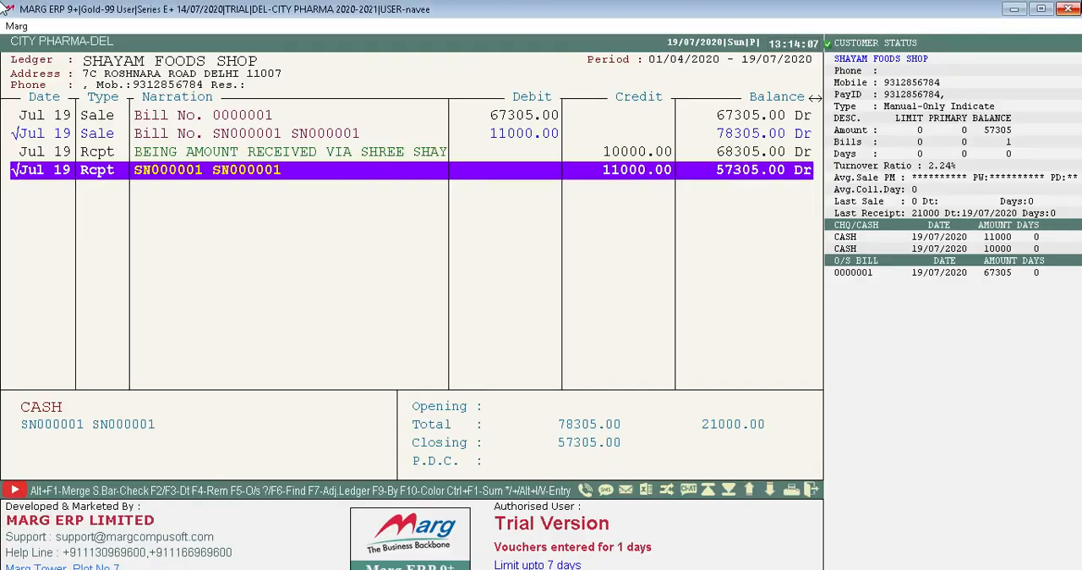
Export the ledger again in HTML format, allowing the running Excel to be closed, and close the exported file.
click(647, 491)
click(641, 205)
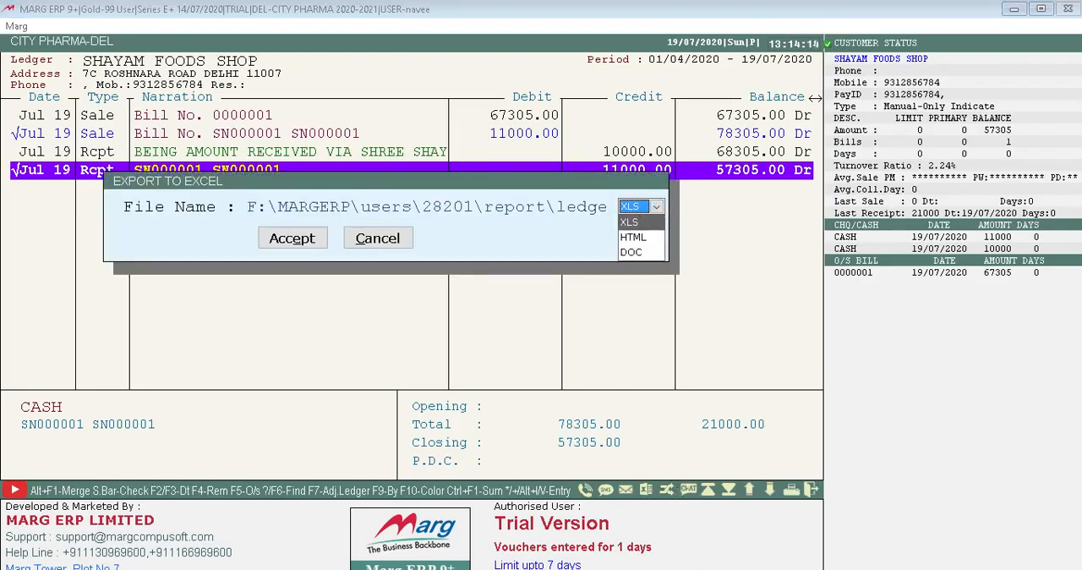
click(633, 237)
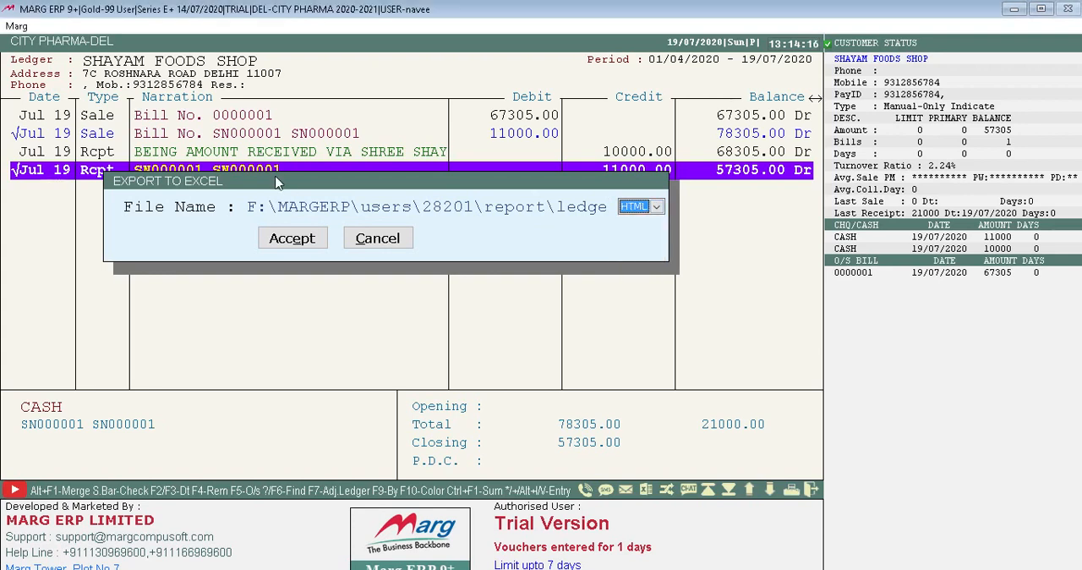
click(291, 203)
click(292, 238)
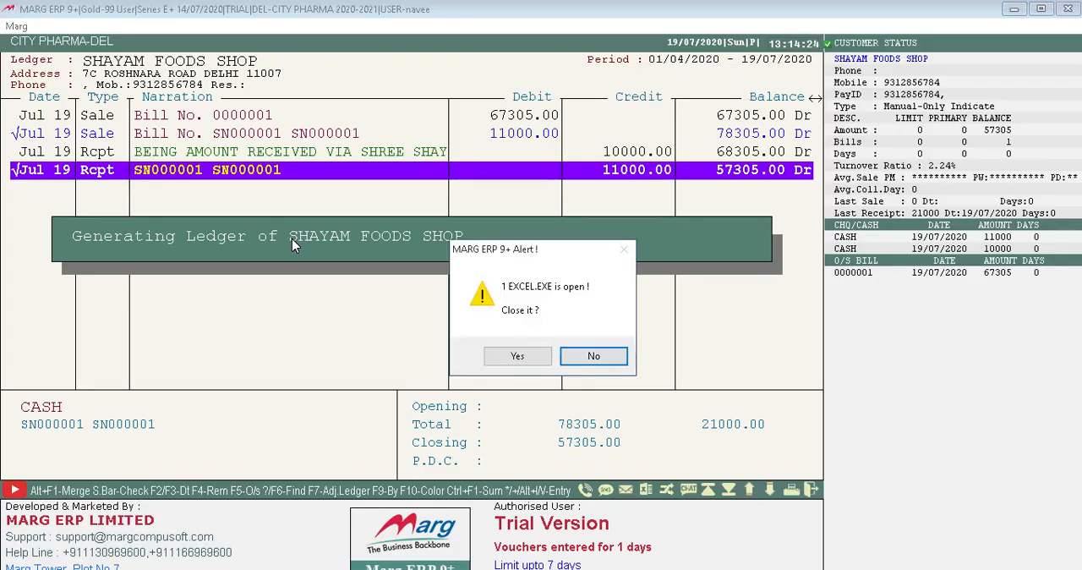
key(Left)
key(Return)
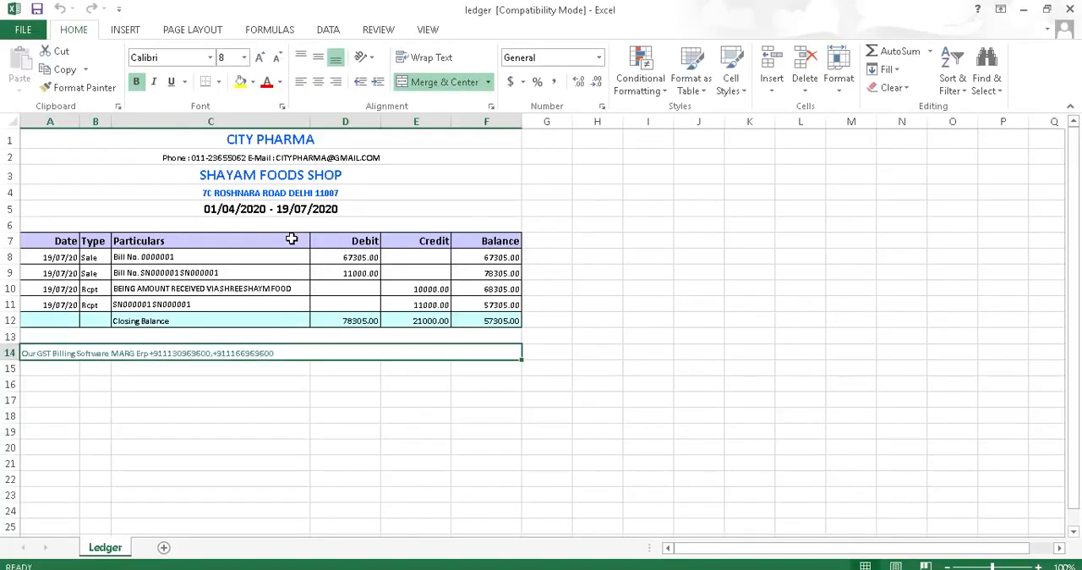
click(1074, 7)
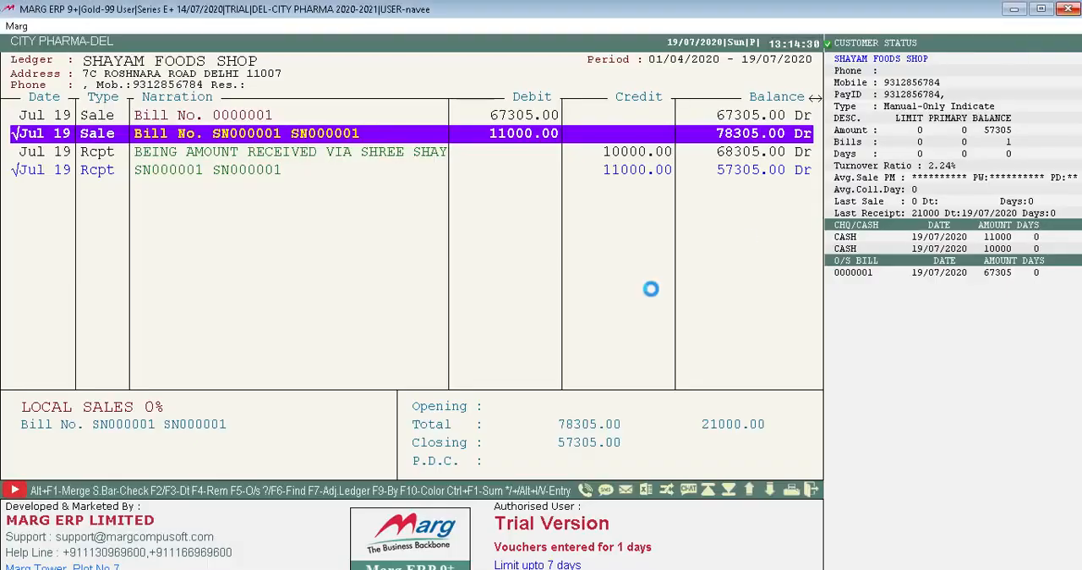
View the bill detail of sale bill 0000001 from its ledger entry and exit the ledger to the main screen.
key(Down)
key(Down)
key(Up)
key(Up)
key(Up)
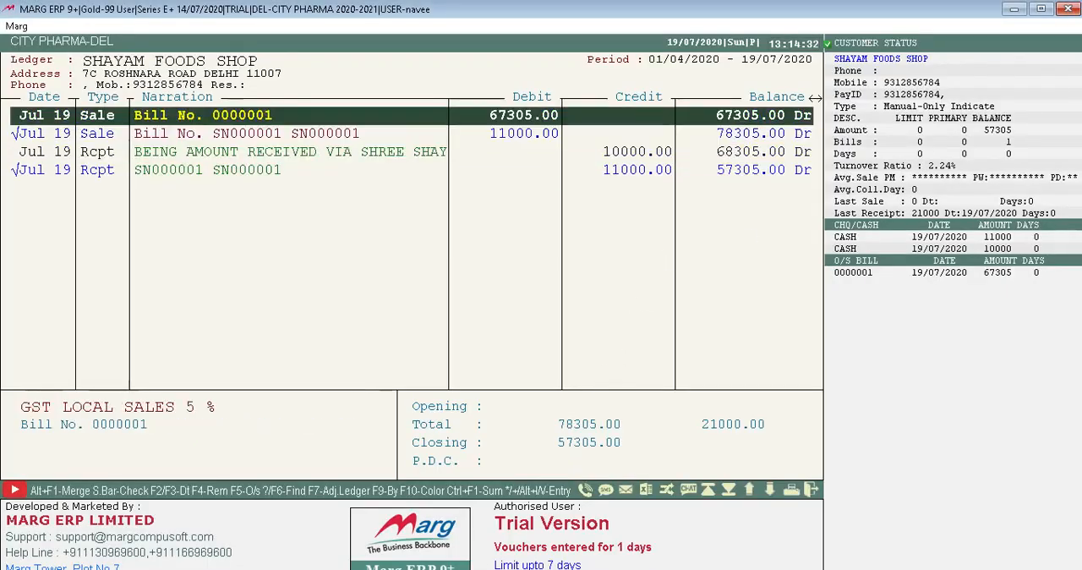
key(Return)
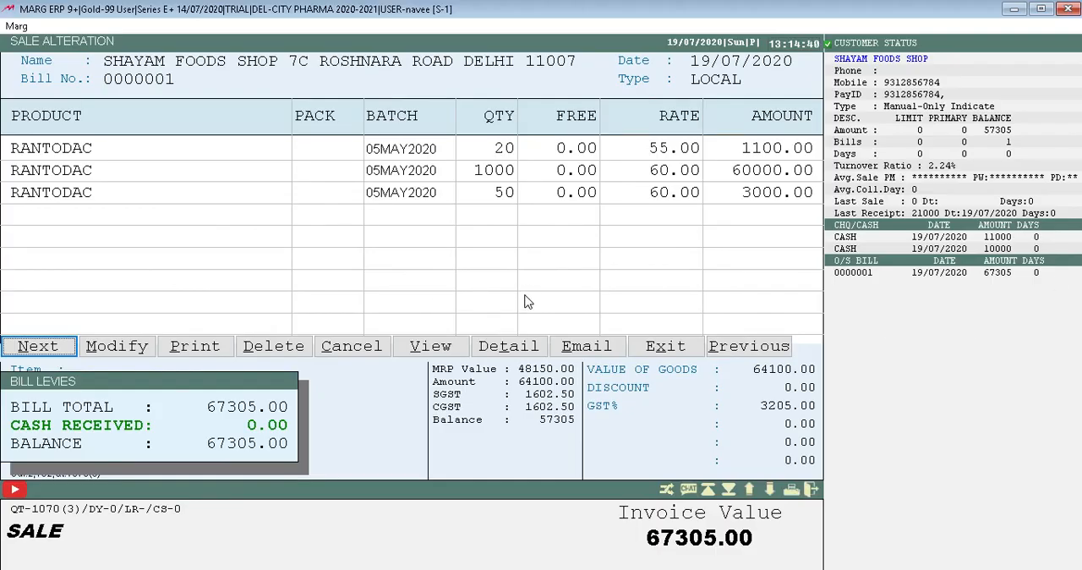
click(499, 347)
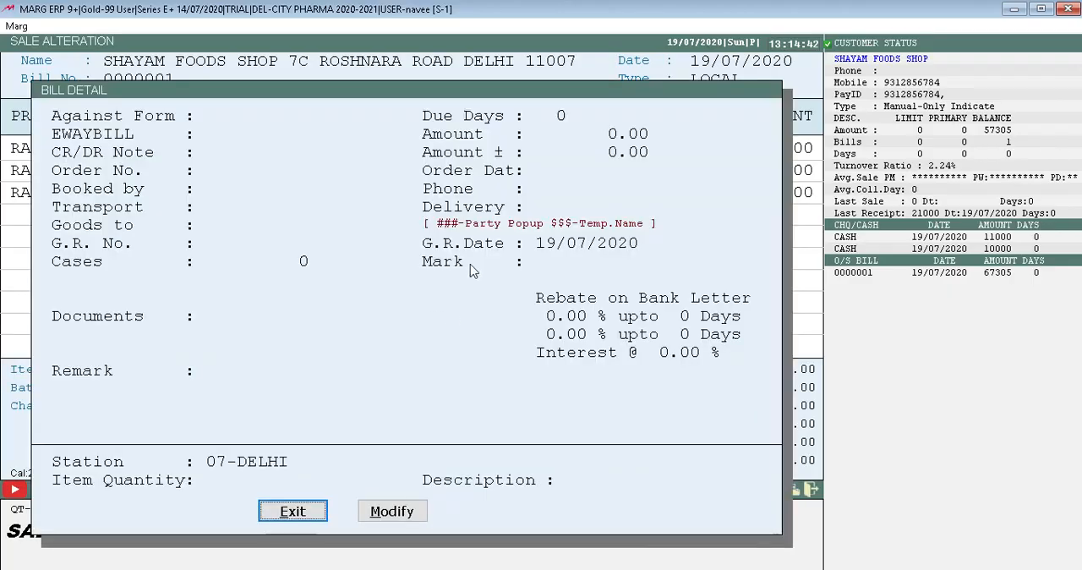
click(320, 514)
click(566, 321)
click(741, 154)
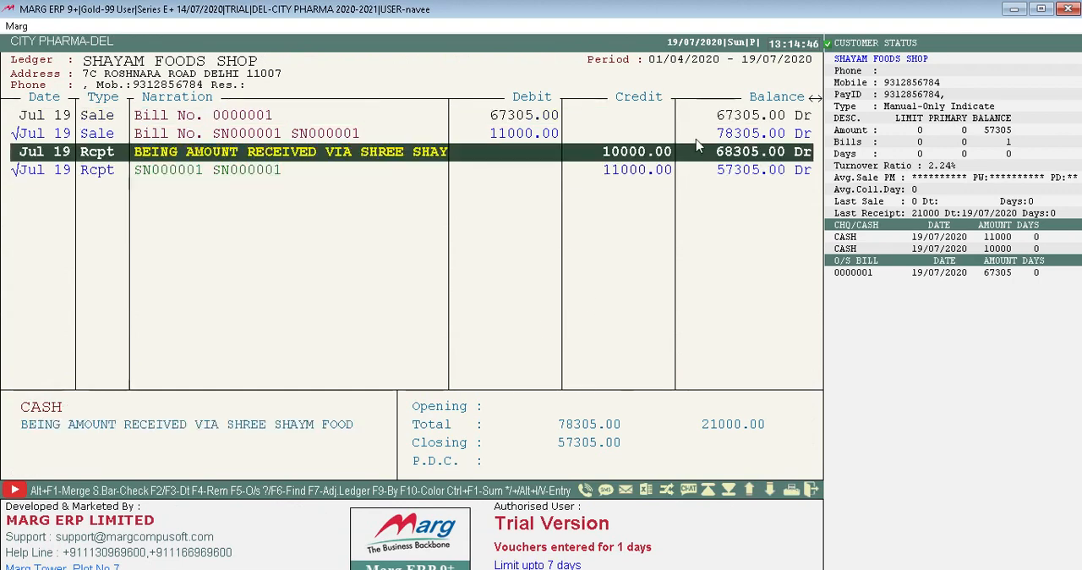
click(640, 135)
key(Escape)
key(Escape)
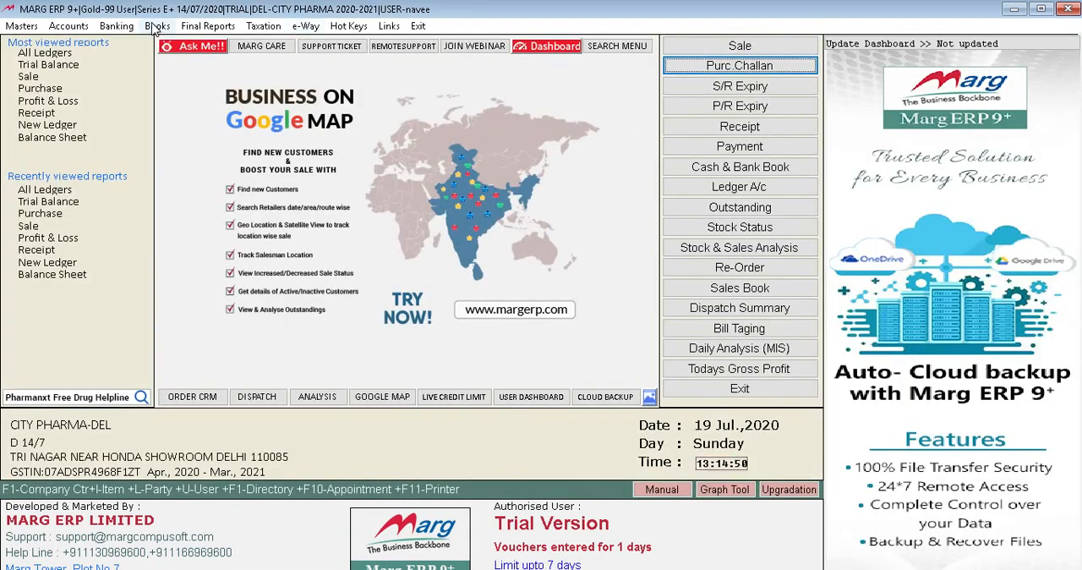
click(155, 27)
key(Right)
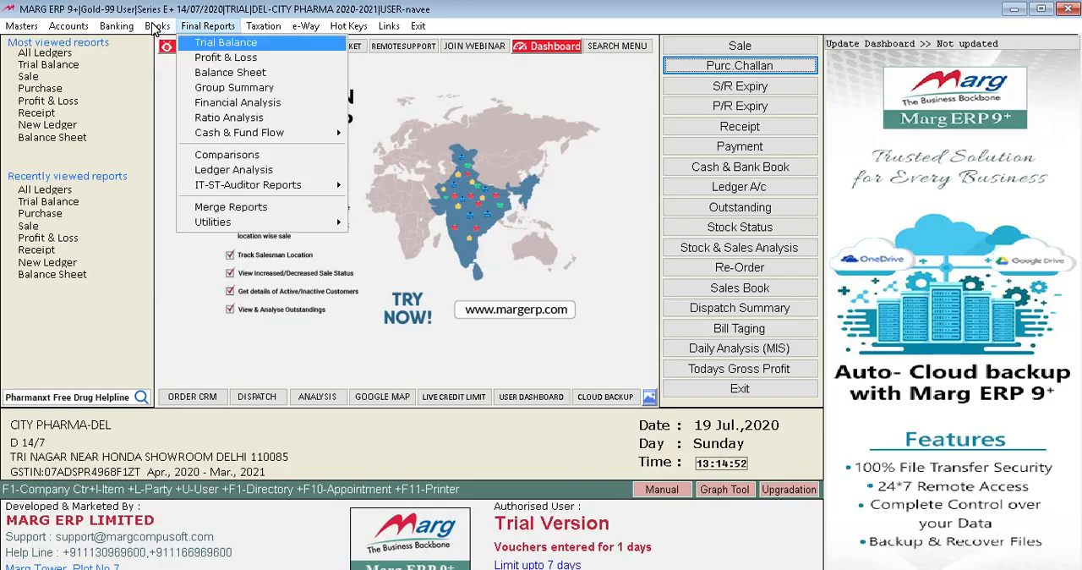
key(Right)
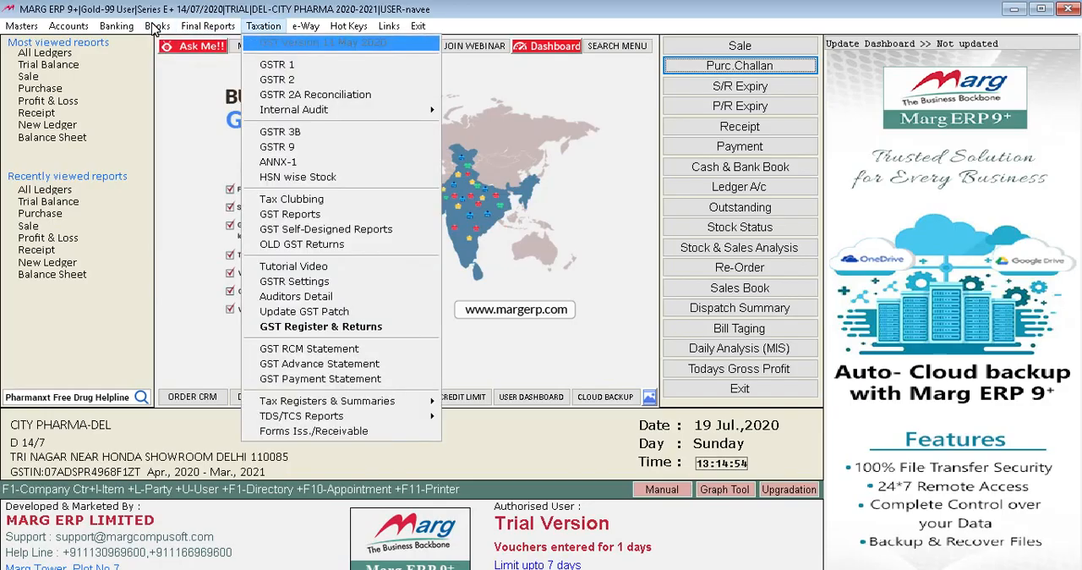
key(Down)
key(Down)
key(Return)
key(Left)
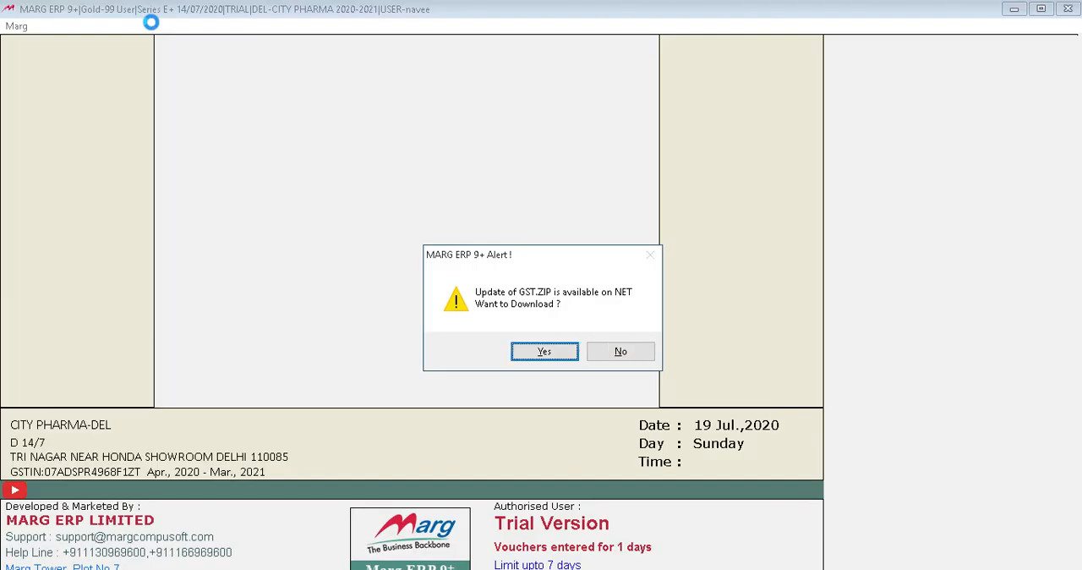
key(Right)
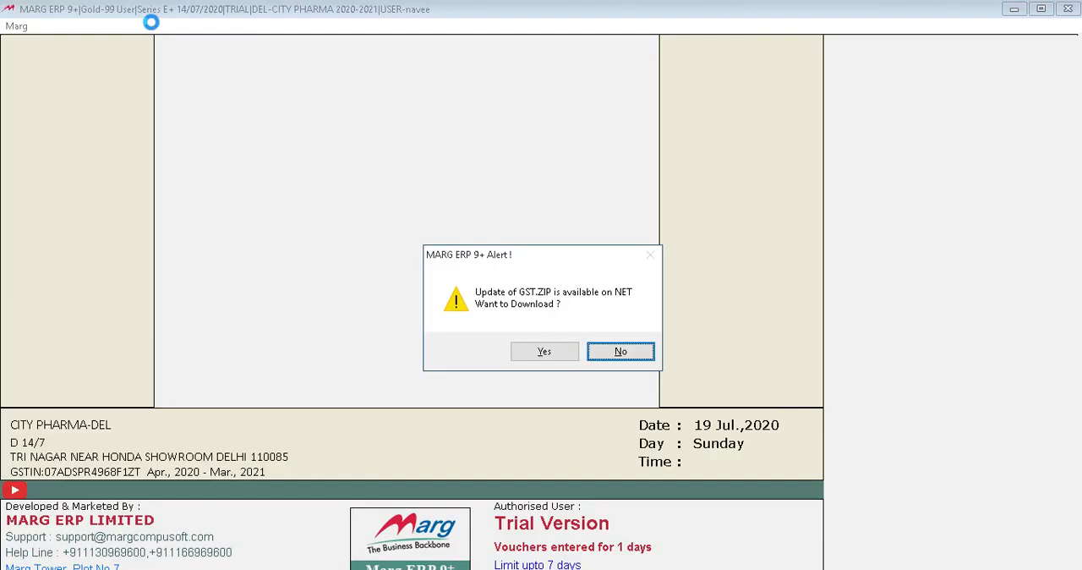
key(Return)
key(Return)
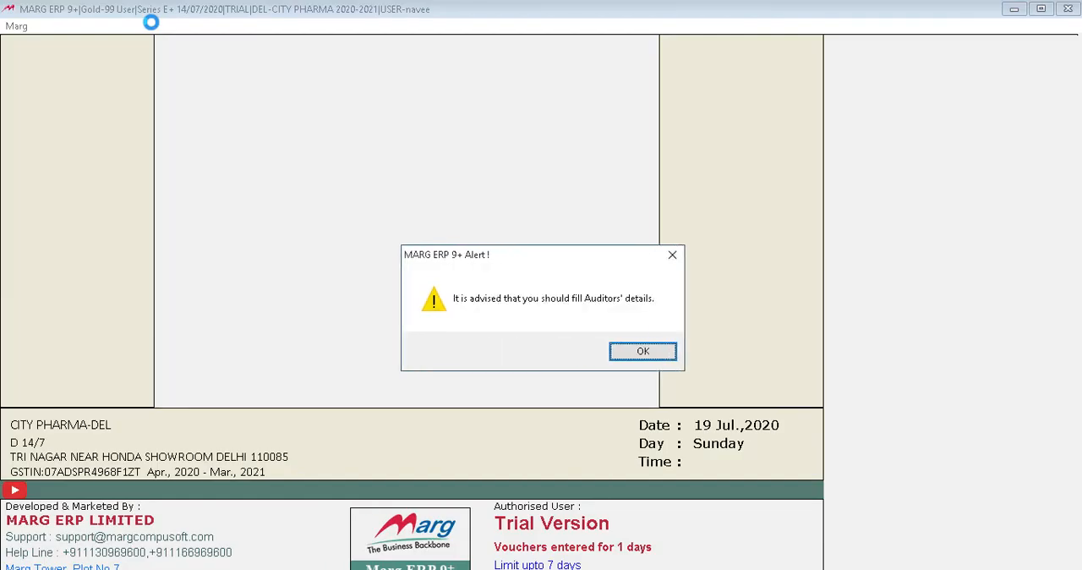
key(Return)
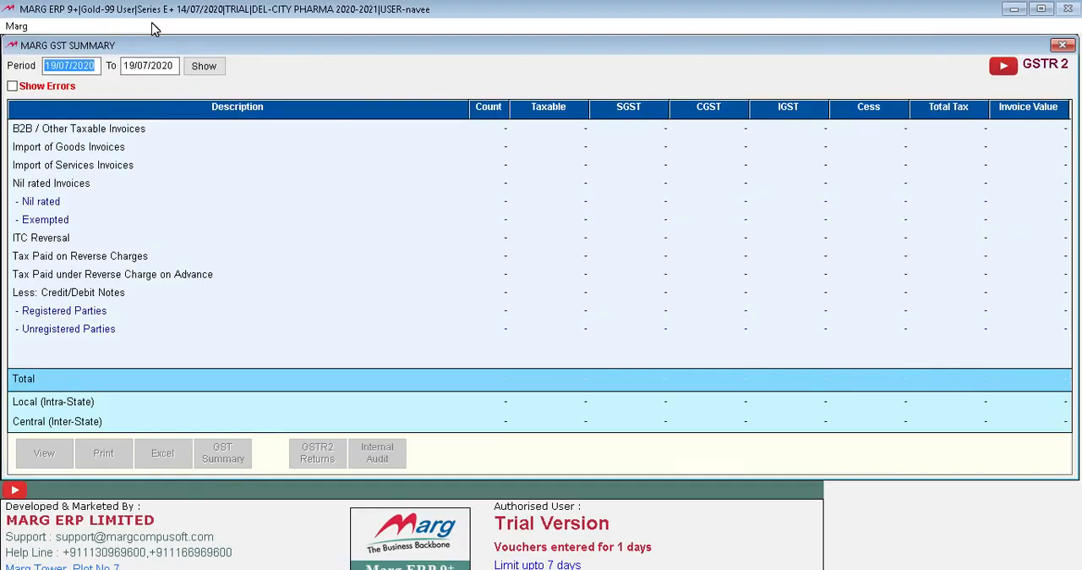
key(Escape)
key(Left)
key(Return)
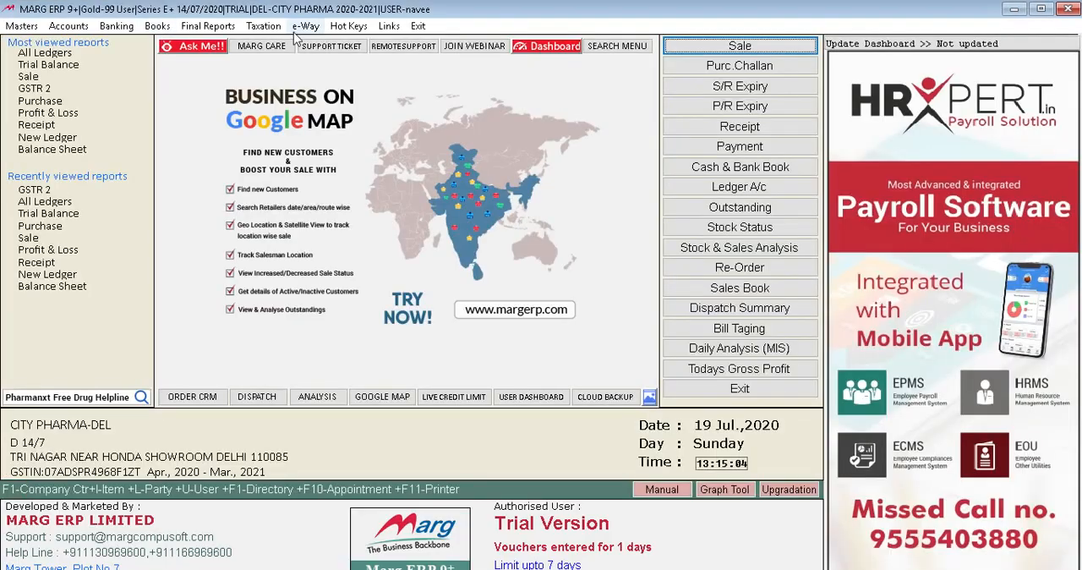
Show the GSTR 1 summary for the period 19/07/2020 to 19/07/2020.
click(260, 26)
click(269, 68)
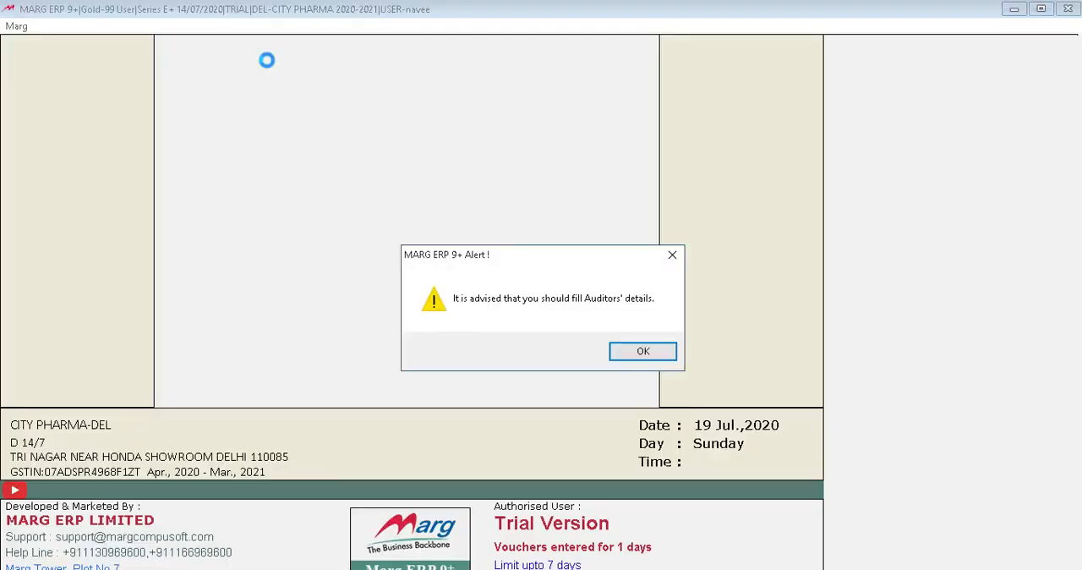
key(Return)
key(Return)
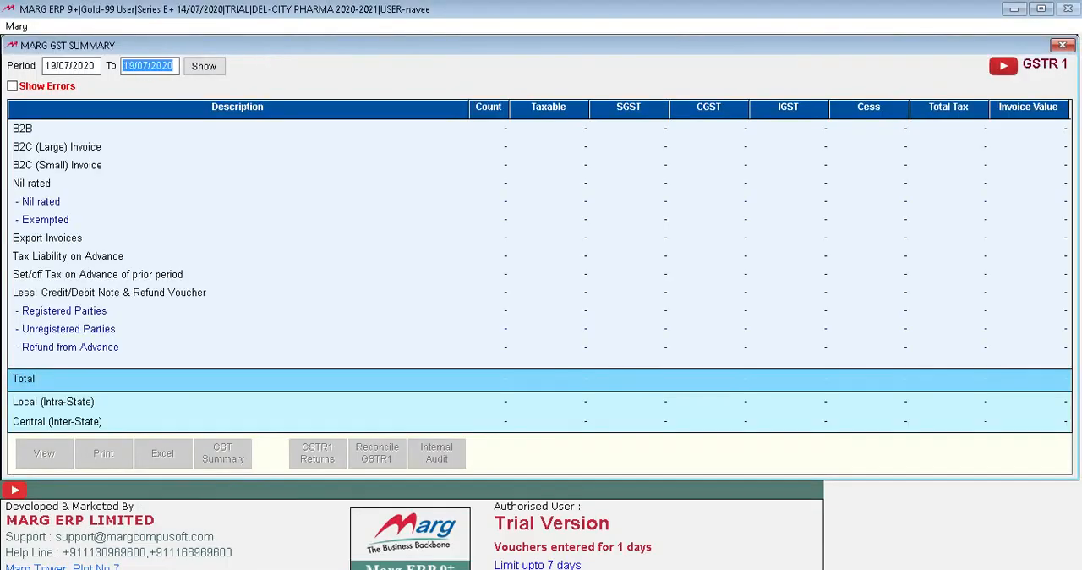
key(Return)
key(Return)
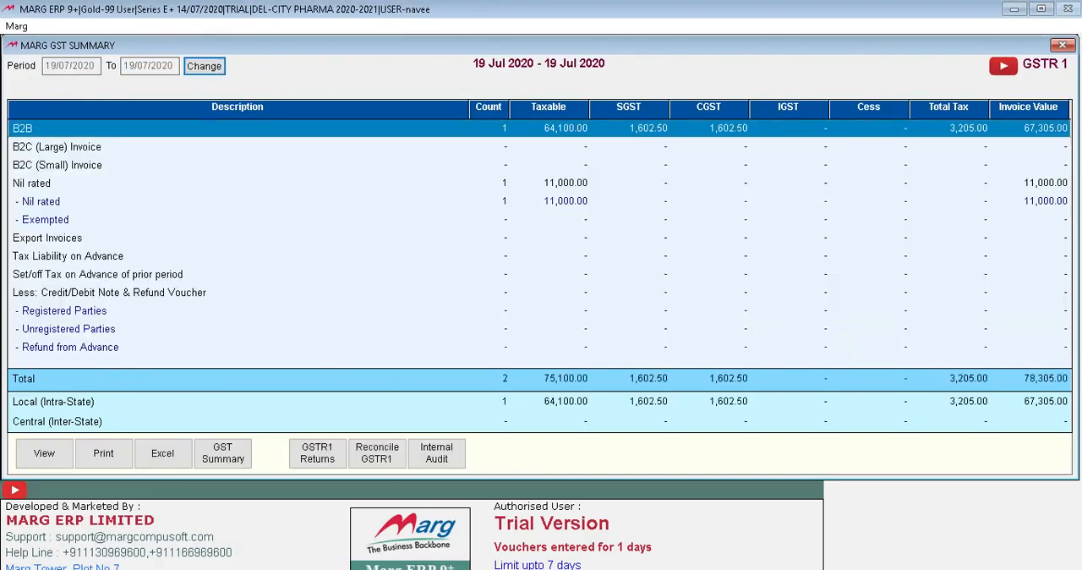
View the invoices behind the B2B row of the GSTR 1 summary and return to the summary.
key(Down)
key(Down)
key(Down)
key(Down)
key(Up)
key(Up)
key(Up)
key(Up)
key(Return)
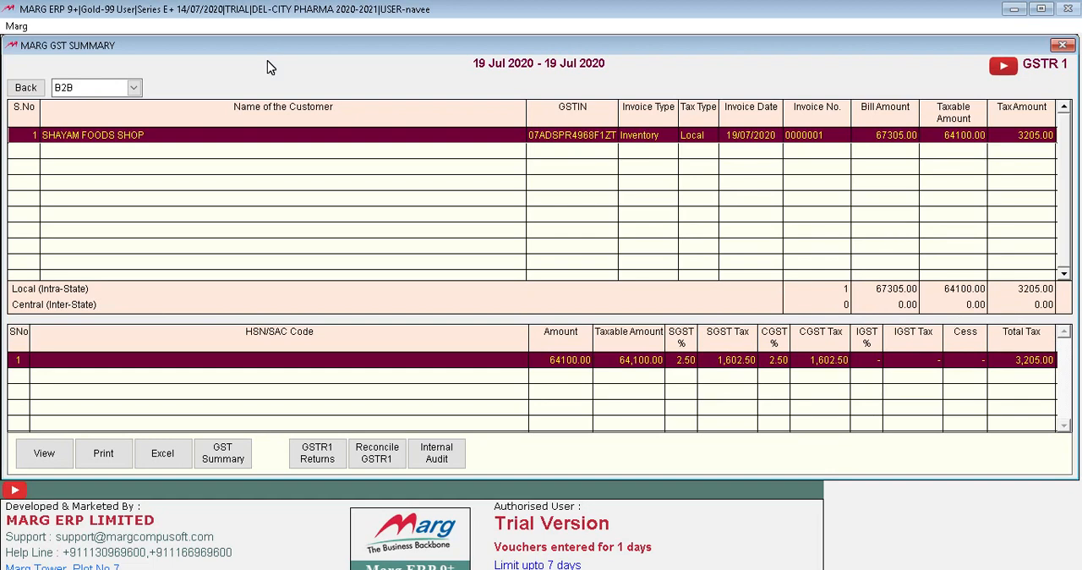
key(Escape)
View the nil rated invoices behind the GSTR 1 summary, return and look through the remaining rows.
key(Down)
key(Down)
key(Down)
key(Return)
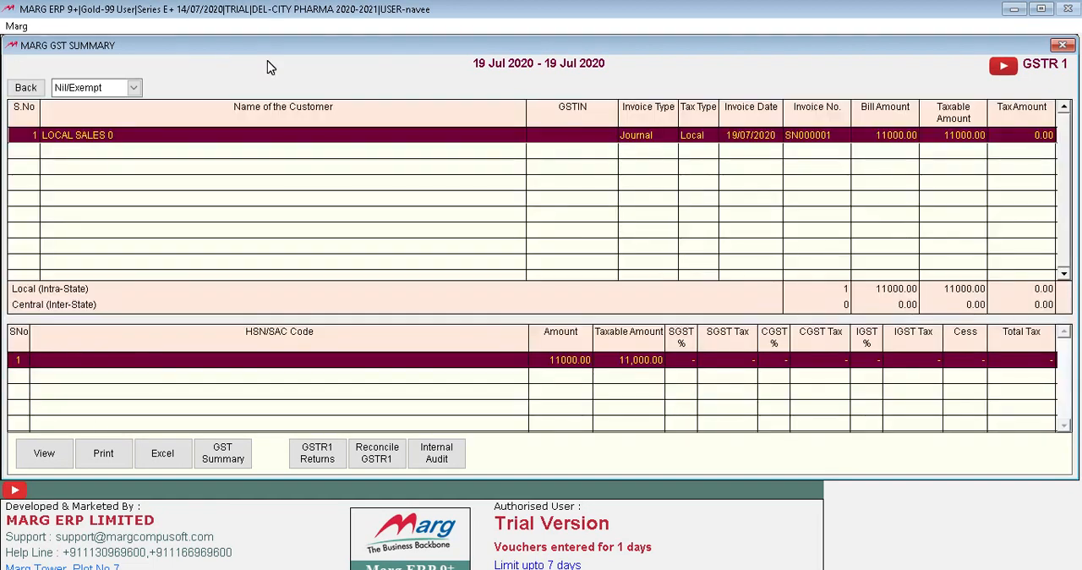
key(Escape)
key(Down)
key(Down)
key(Down)
key(Down)
key(Down)
key(Down)
key(Down)
key(Down)
key(Down)
key(Up)
key(Home)
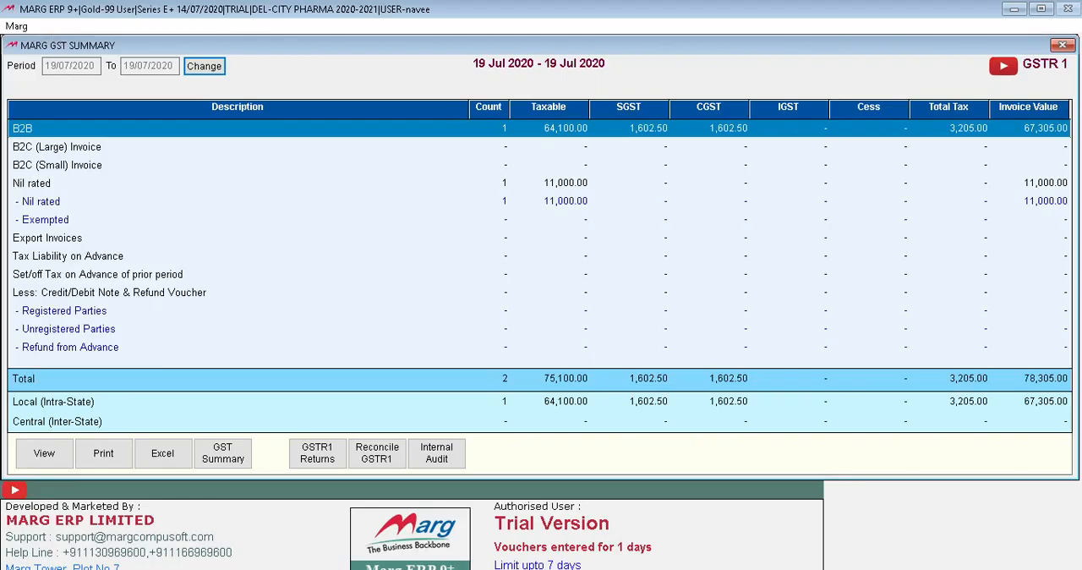
Show the GSTR 1 summary for the period 01/04/2020 to 30/04/2020, dismiss the alert and exit the GST summary.
click(196, 68)
text(01.)
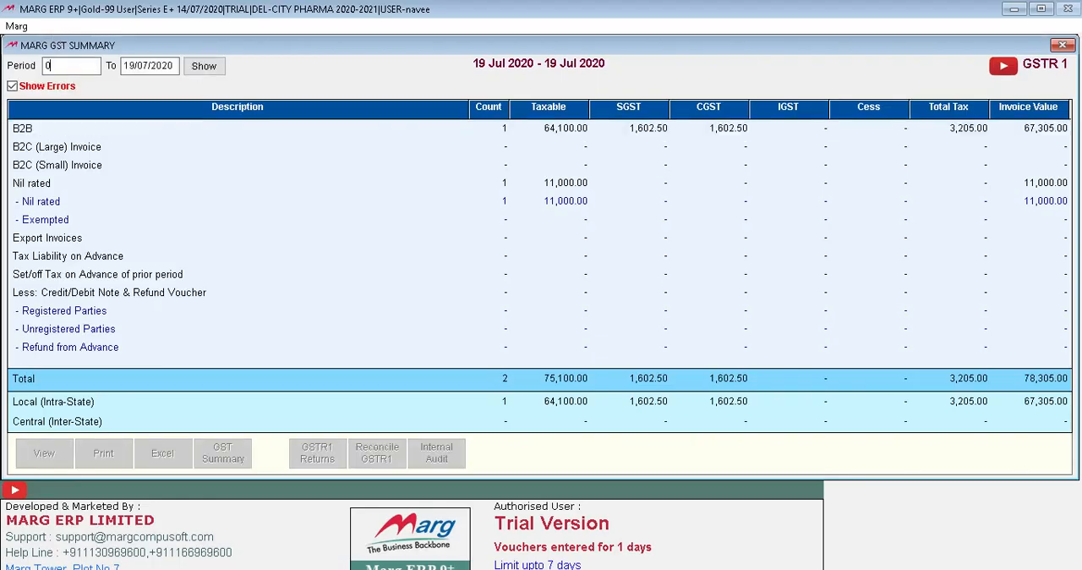
text(.04)
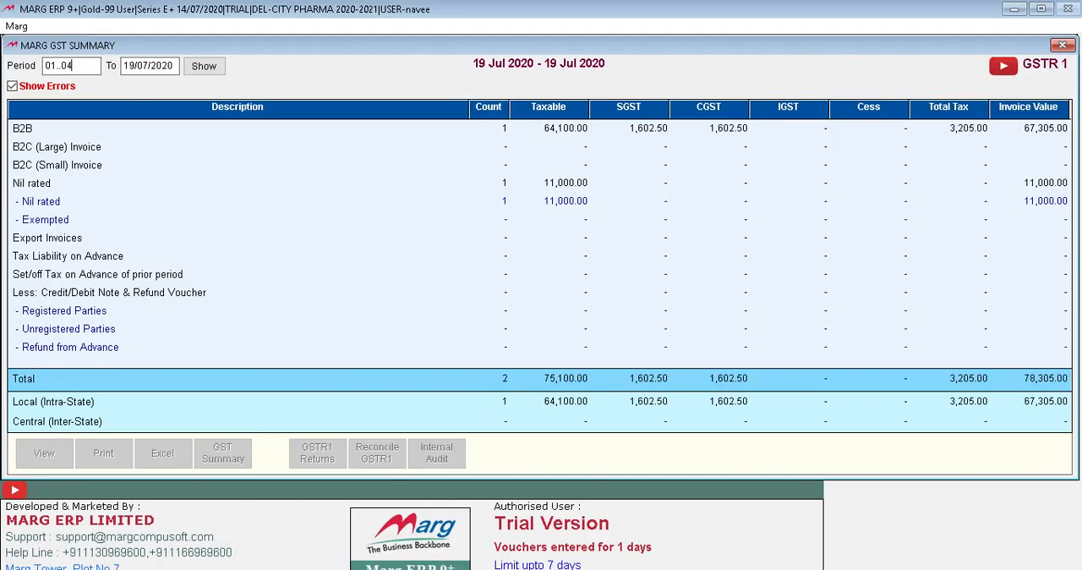
text(2020)
key(Return)
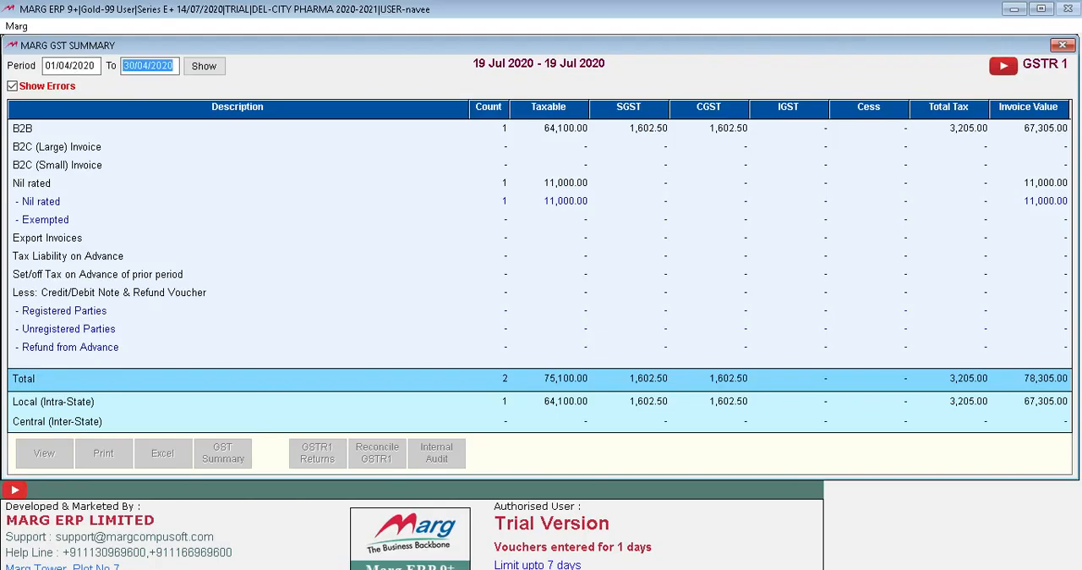
text(30.4)
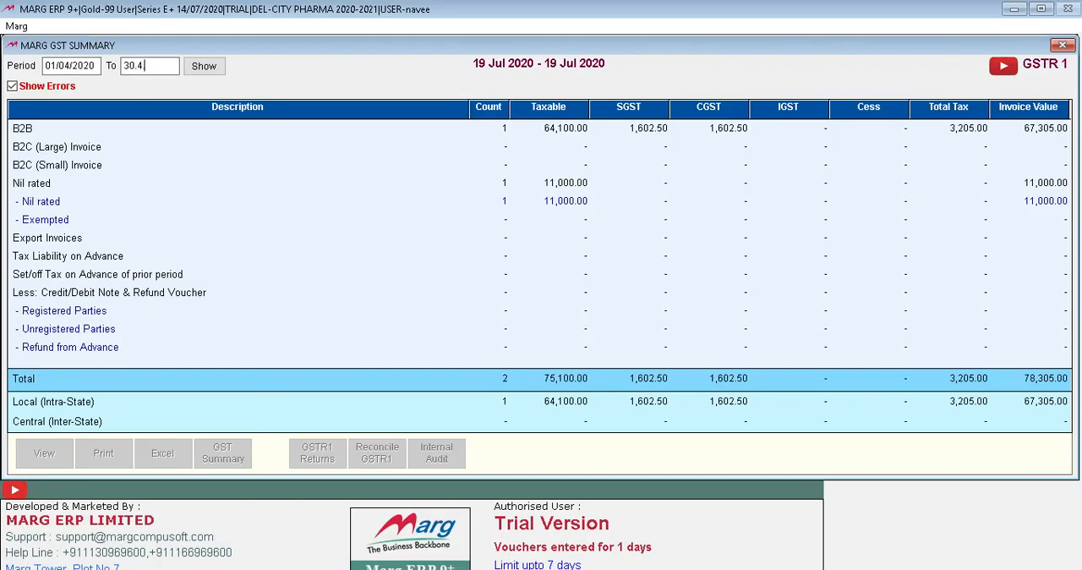
text(.2020)
key(Return)
key(Return)
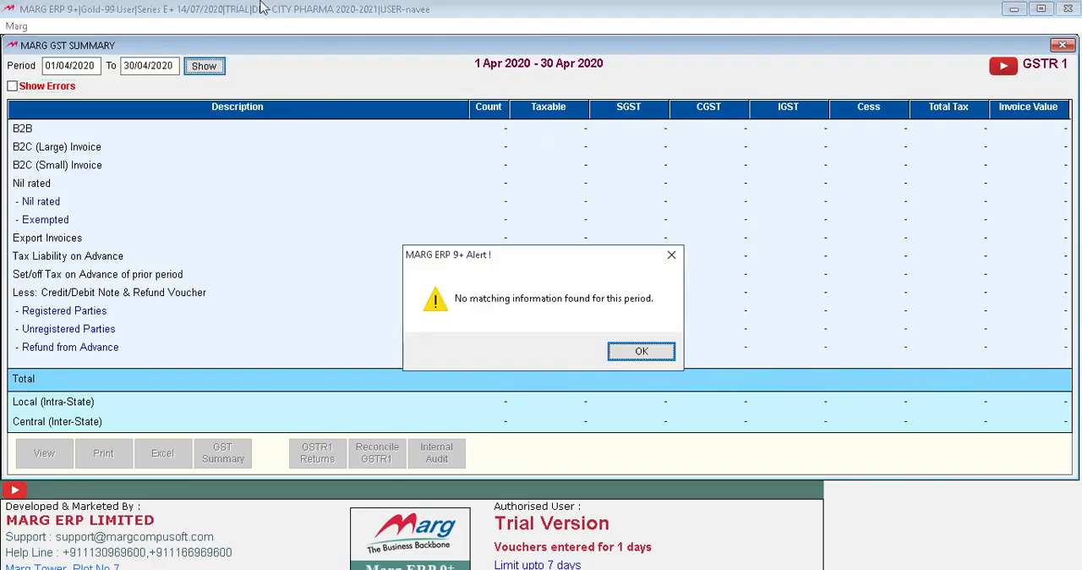
click(644, 350)
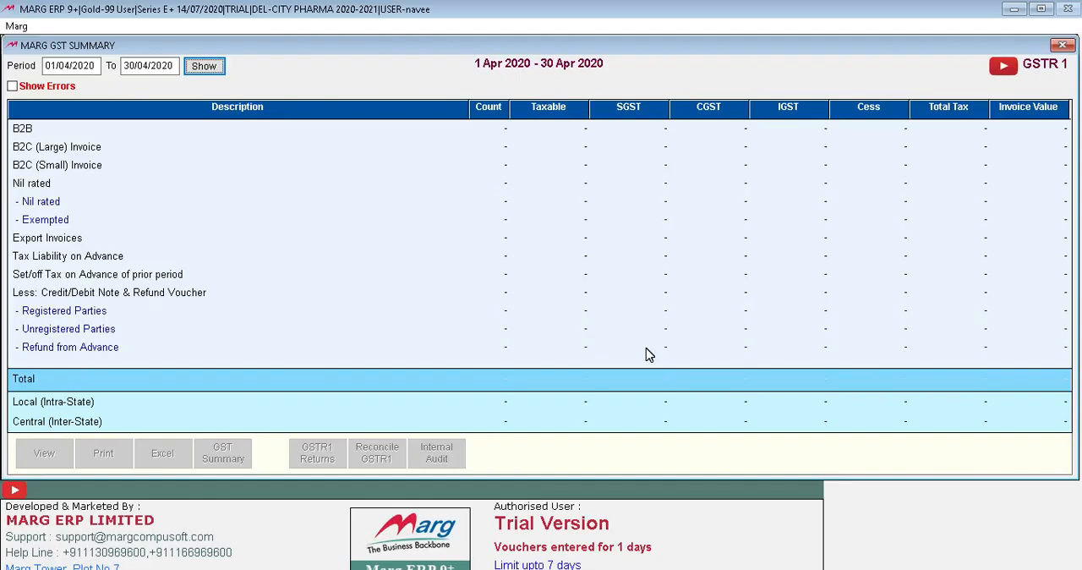
key(Escape)
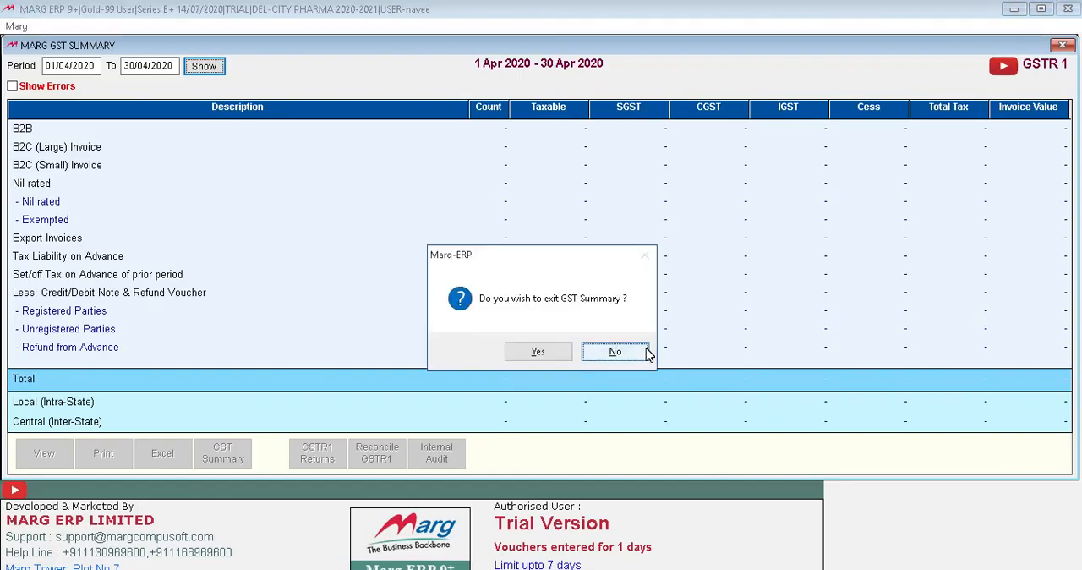
key(y)
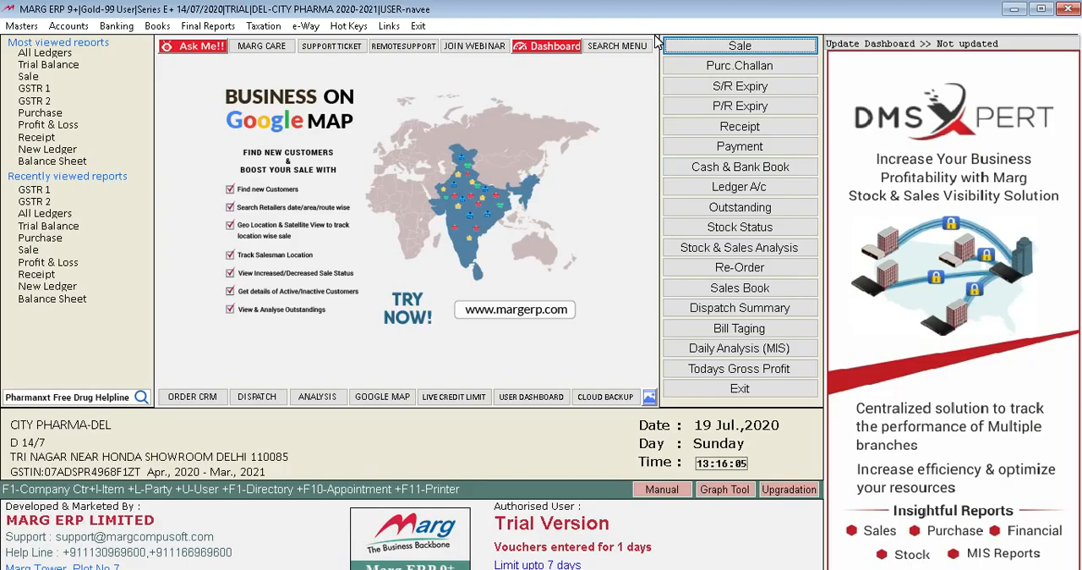
Look through the e-Way, hot key and taxation commands and open the HSN wise Stock report.
click(306, 28)
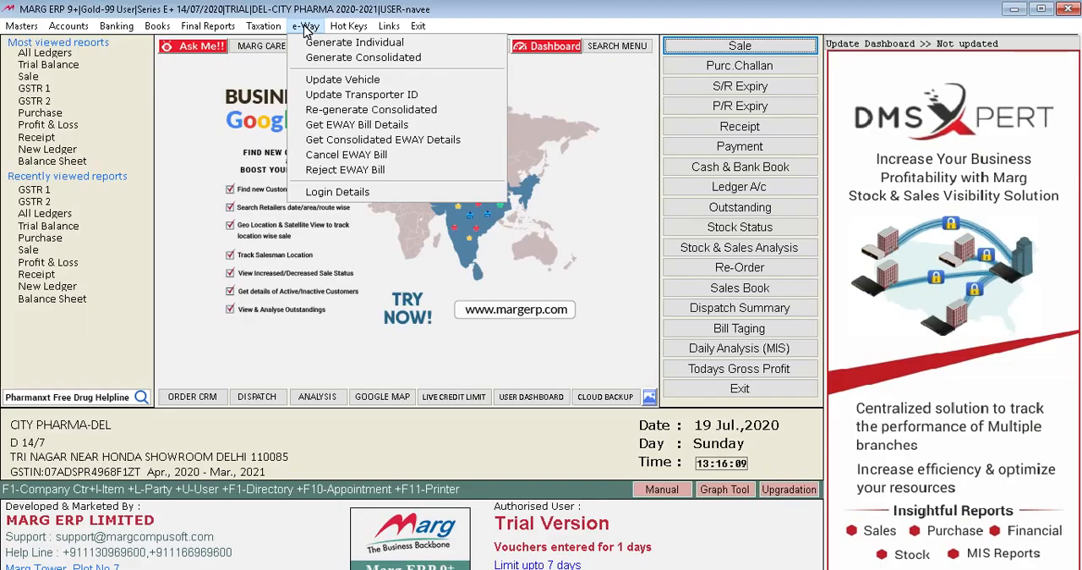
key(Right)
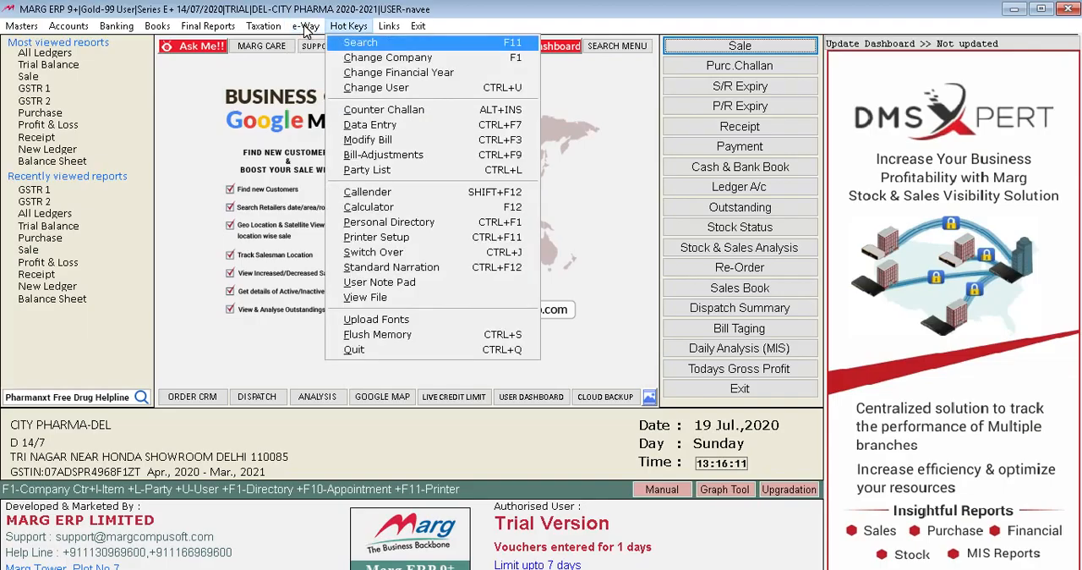
key(Down)
key(Left)
key(Left)
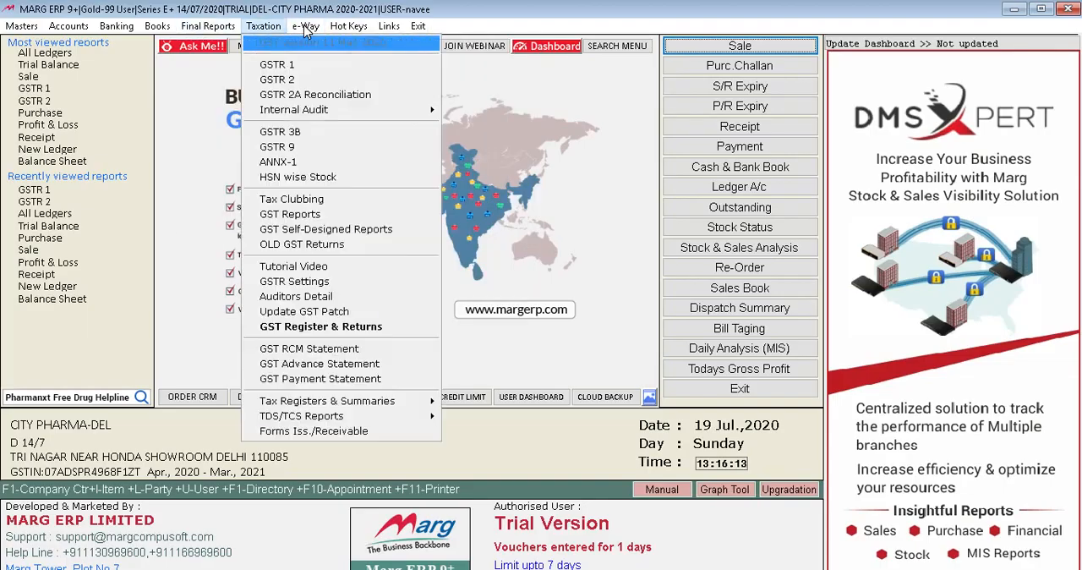
key(Down)
key(Down)
key(Down)
key(Down)
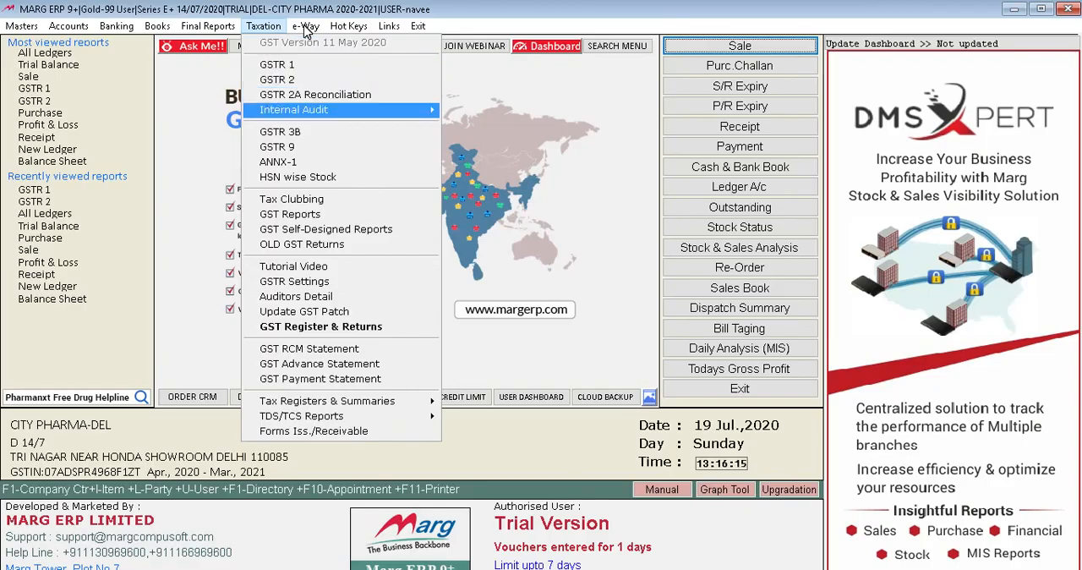
key(Down)
key(Down)
key(Down)
key(Down)
key(Return)
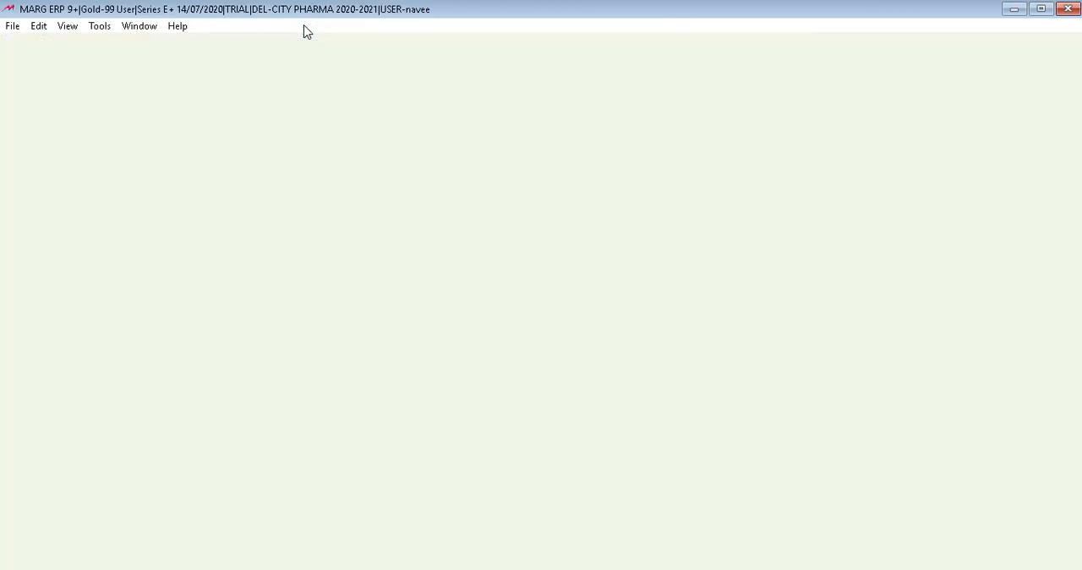
Generate the HSN-wise closing stock statement with the default options, view it and return to the main screen.
key(Return)
key(Return)
key(Return)
key(Return)
key(Return)
key(Return)
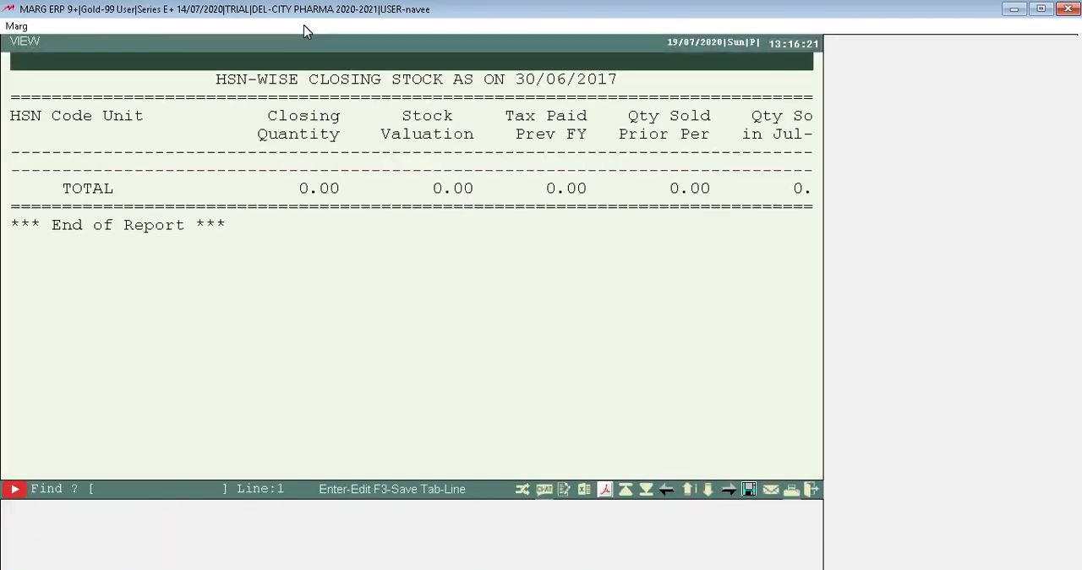
key(Escape)
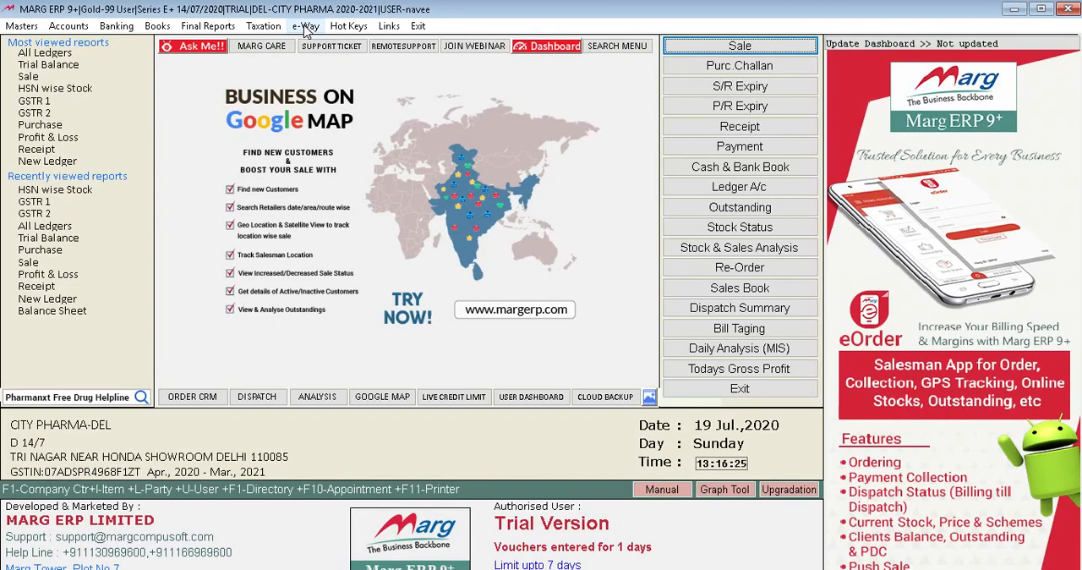
View the trial balance, check the current assets and current liabilities rows, and return to the main screen.
click(70, 239)
key(Down)
key(Down)
key(Down)
key(Down)
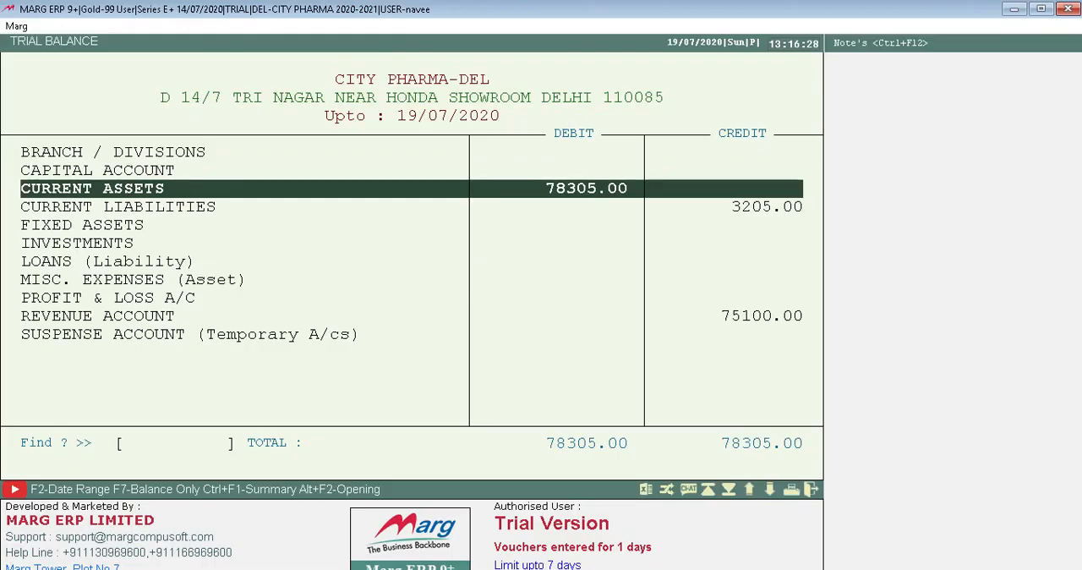
key(Up)
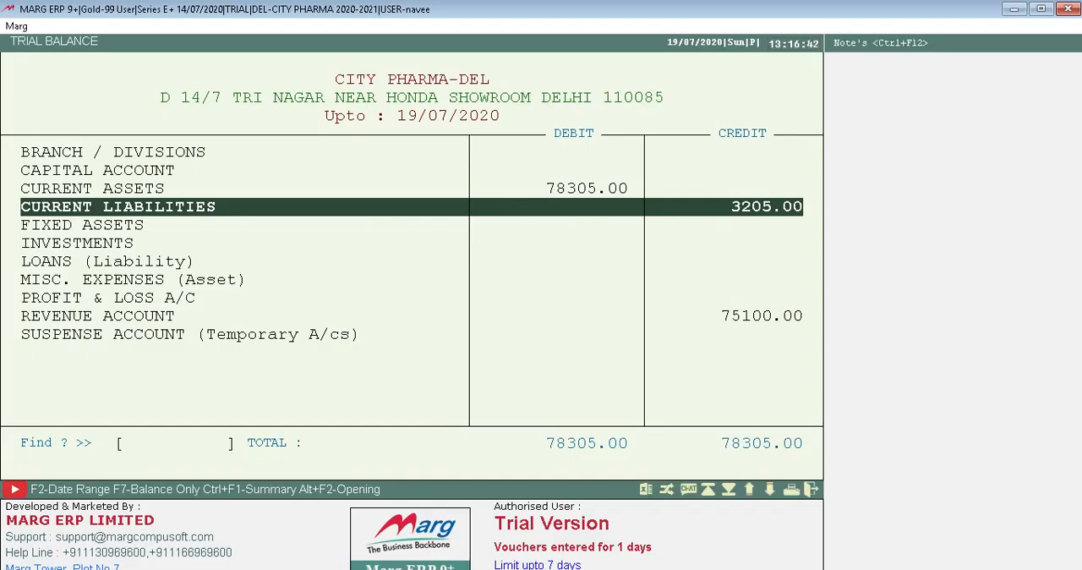
key(Escape)
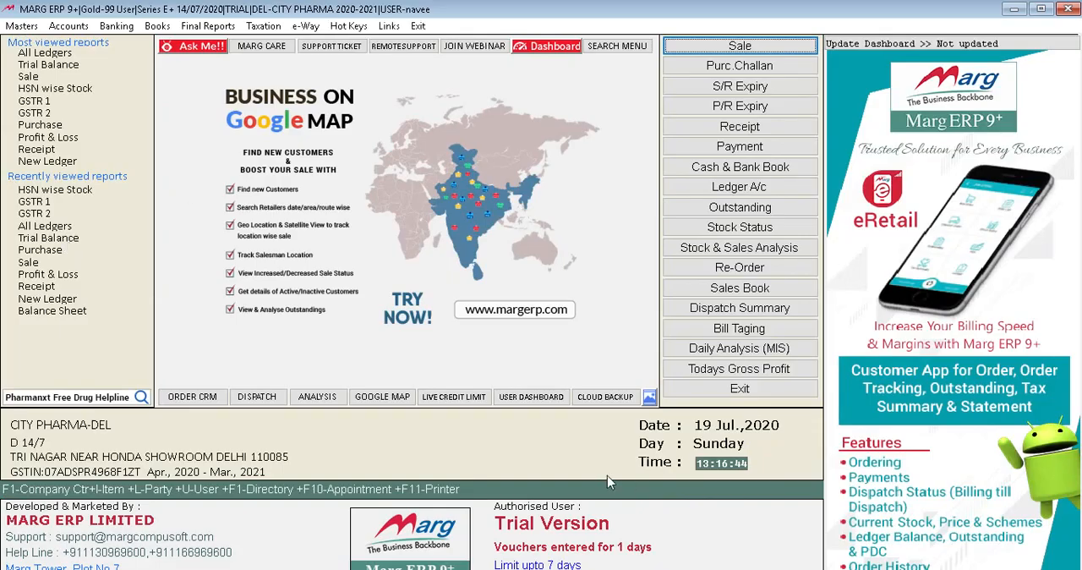